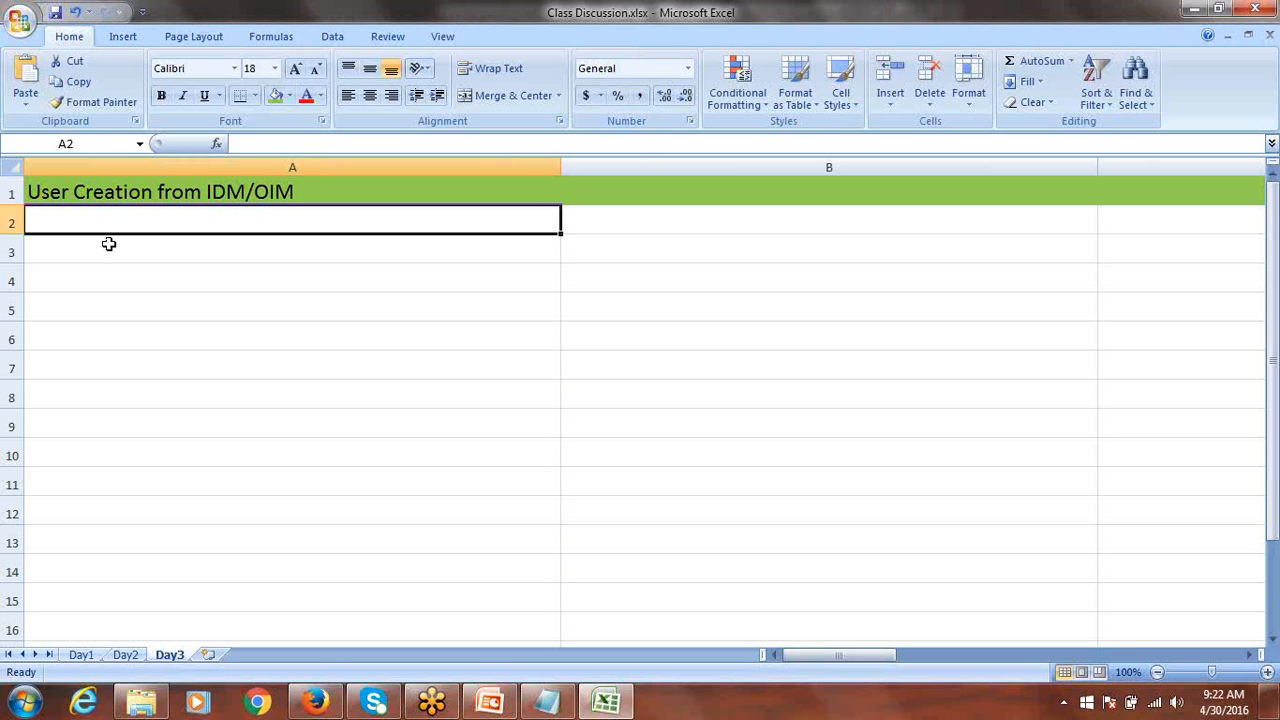
# Enter 'Implementation User' in A2 and 'Employee User' in A3, then select A2.
pyautogui.write('Impl;')
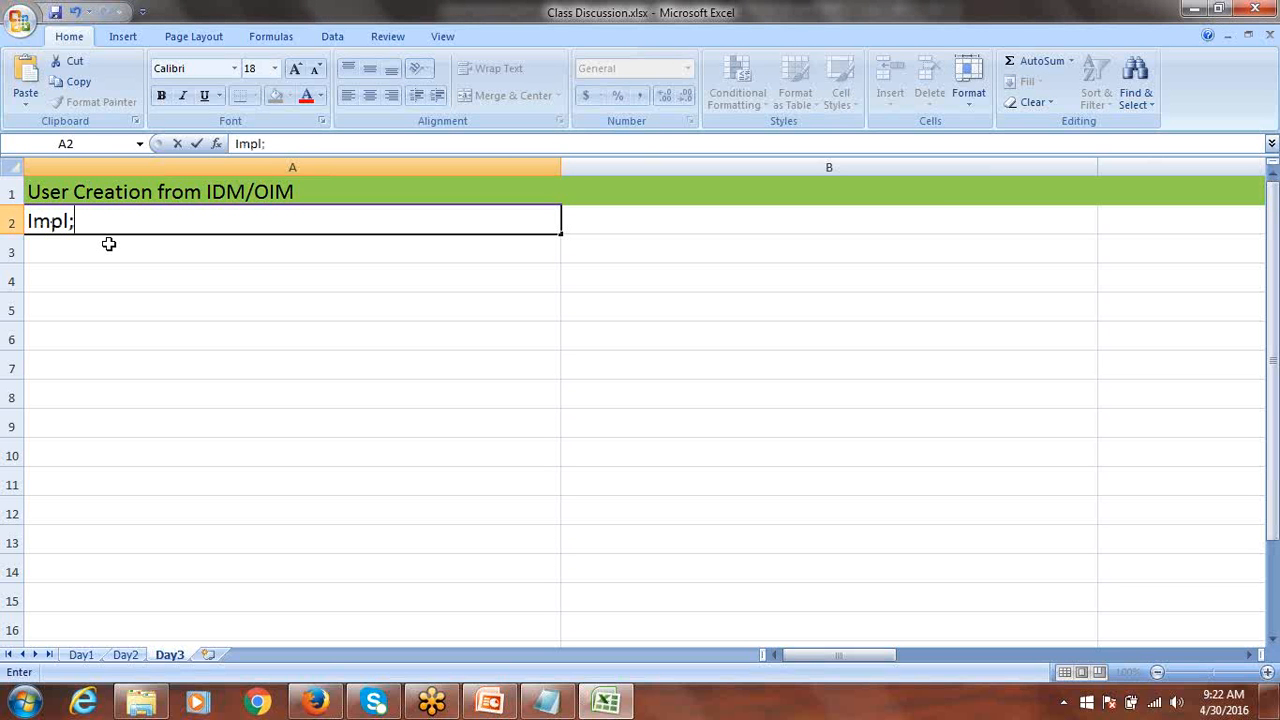
pyautogui.press('BackSpace')
pyautogui.write('ementation')
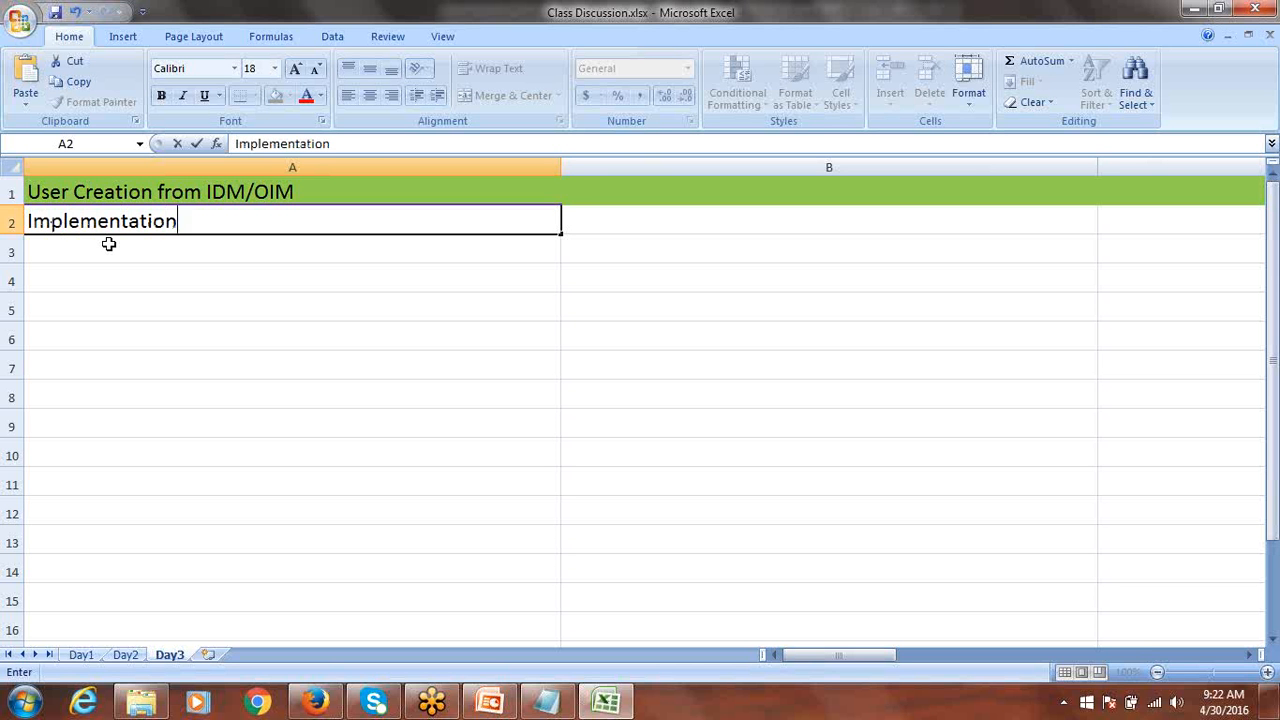
pyautogui.write(' User')
pyautogui.press('Return')
pyautogui.write('E')
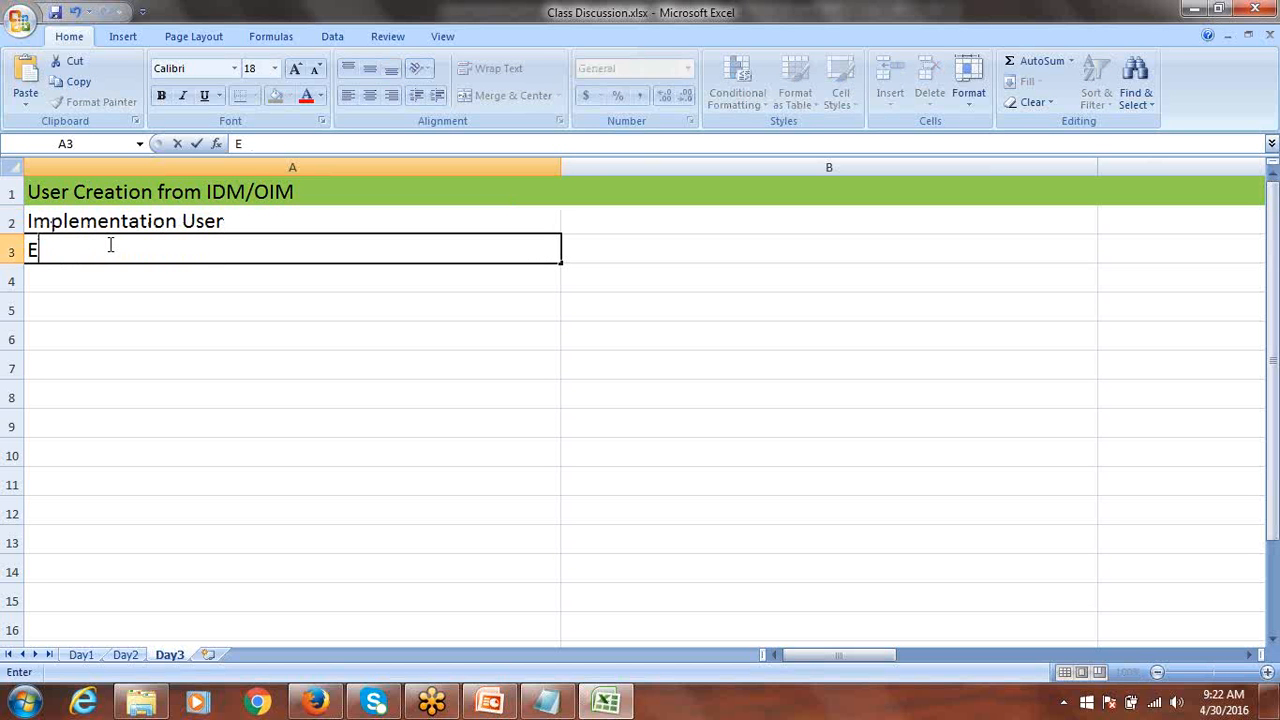
pyautogui.write('mployee User')
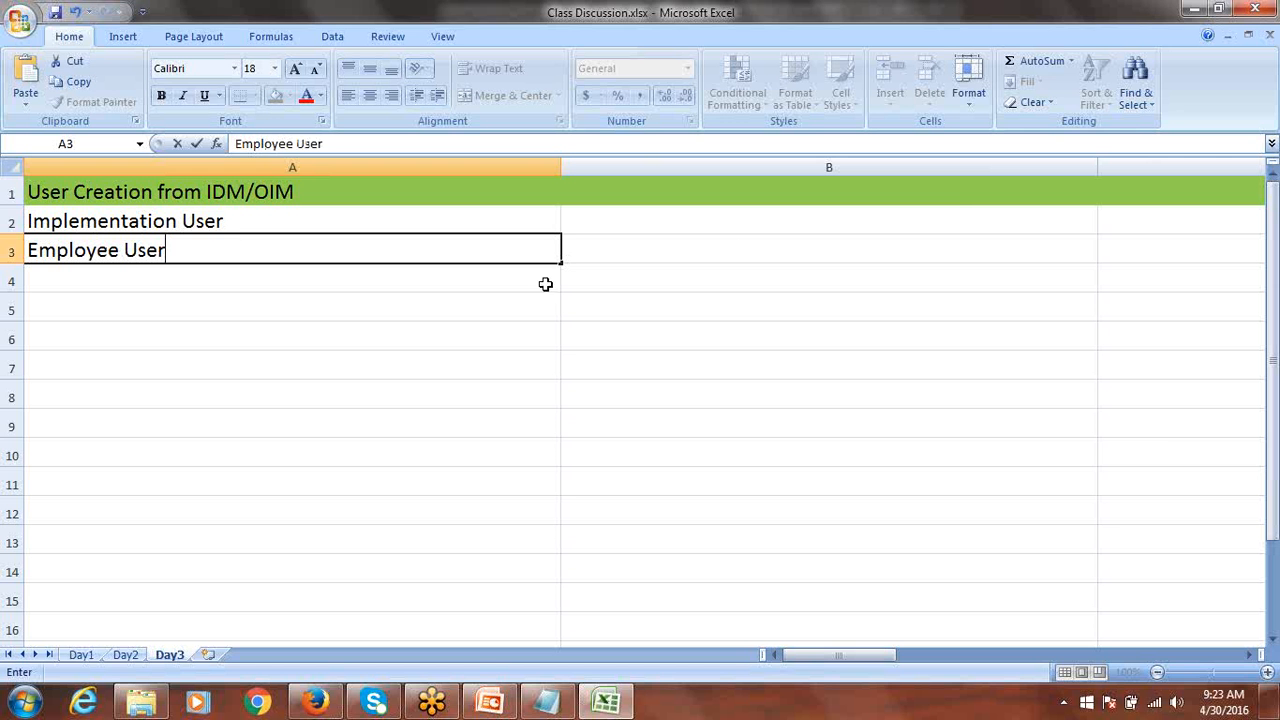
pyautogui.click(1133, 24)
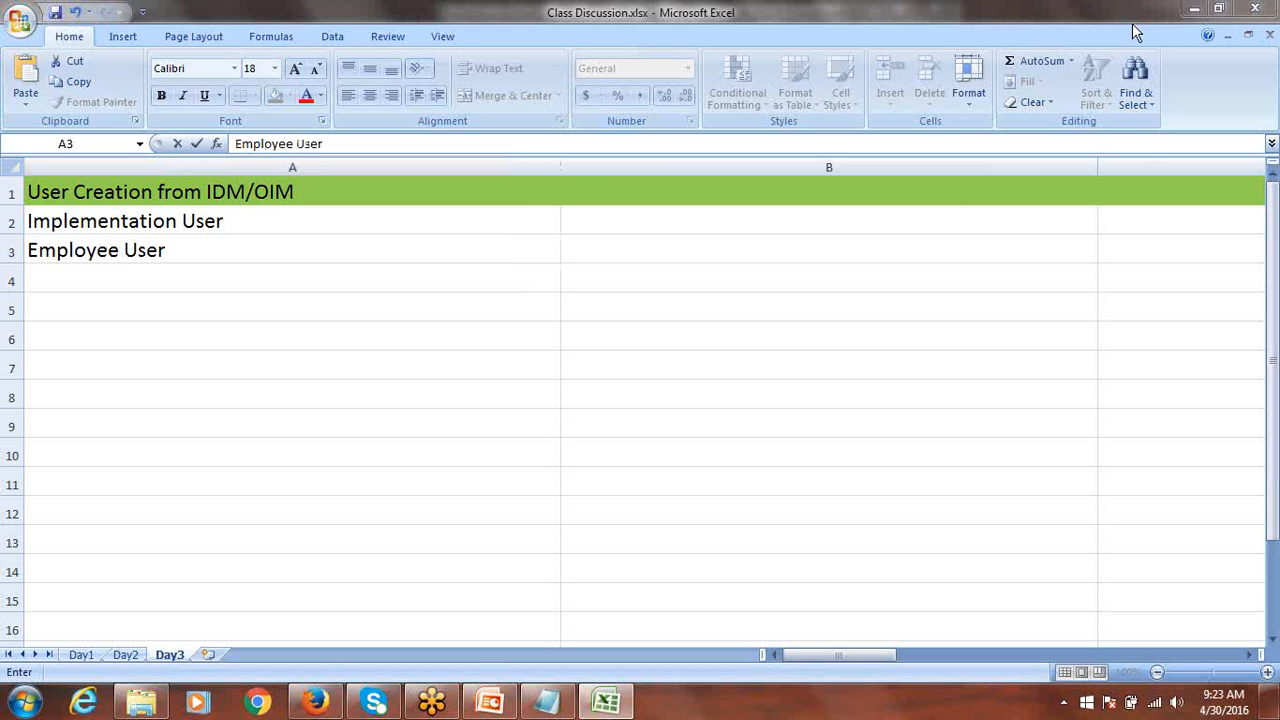
pyautogui.click(1132, 23)
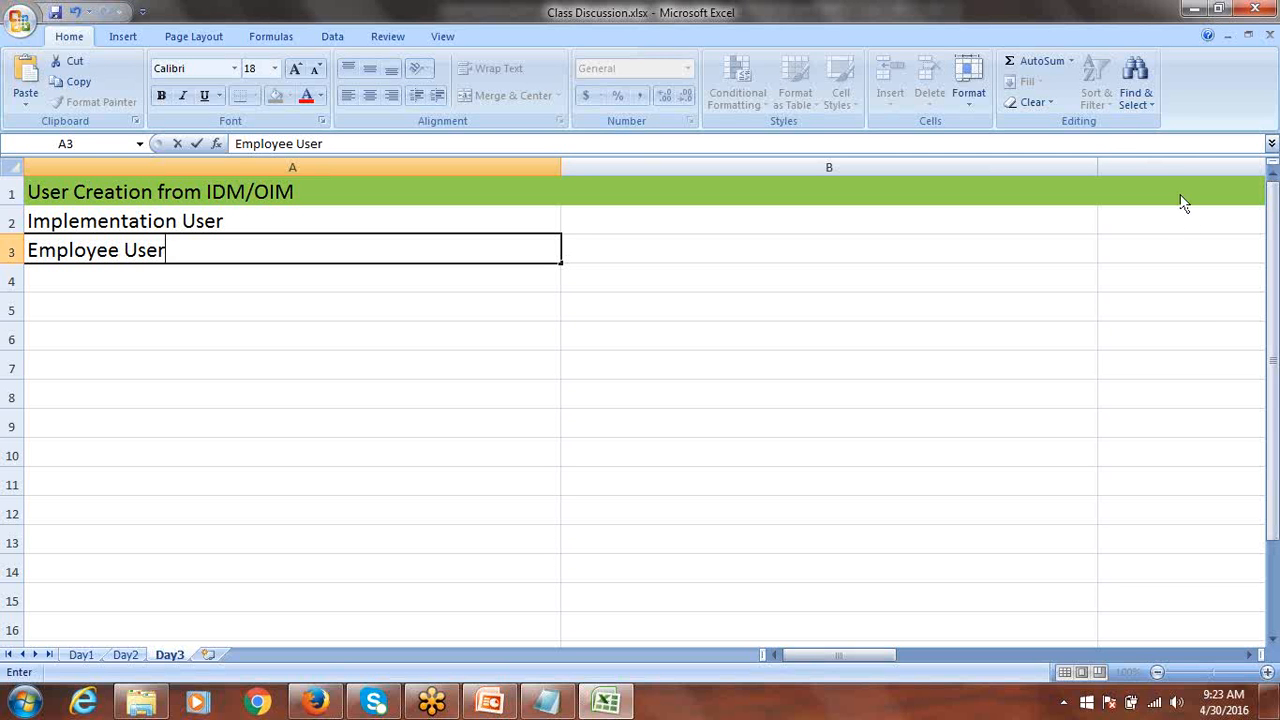
pyautogui.click(990, 93)
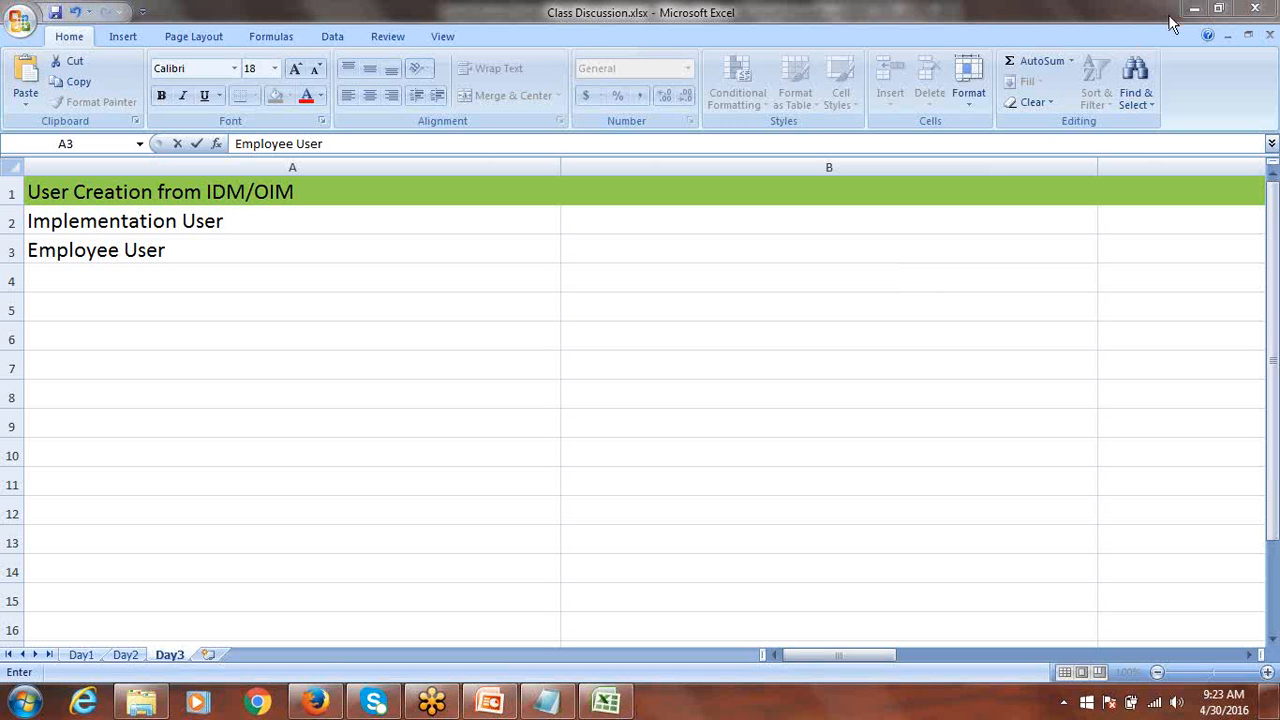
pyautogui.click(240, 216)
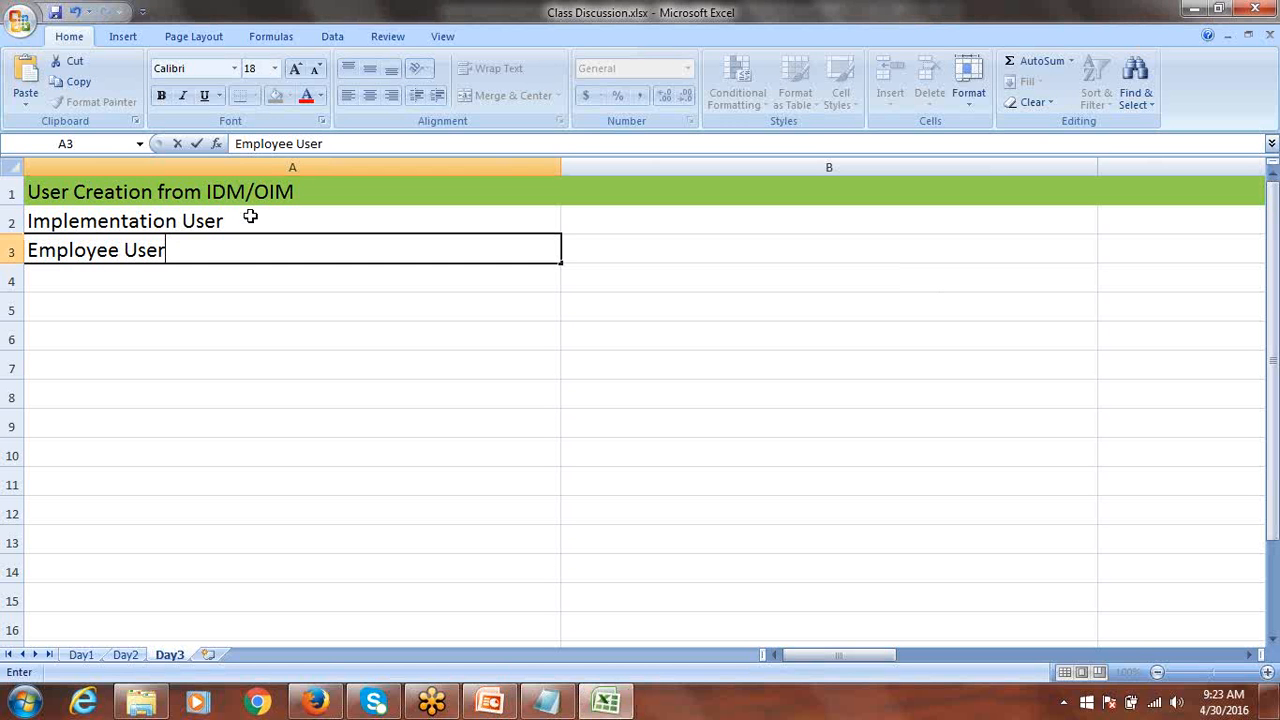
pyautogui.click(251, 214)
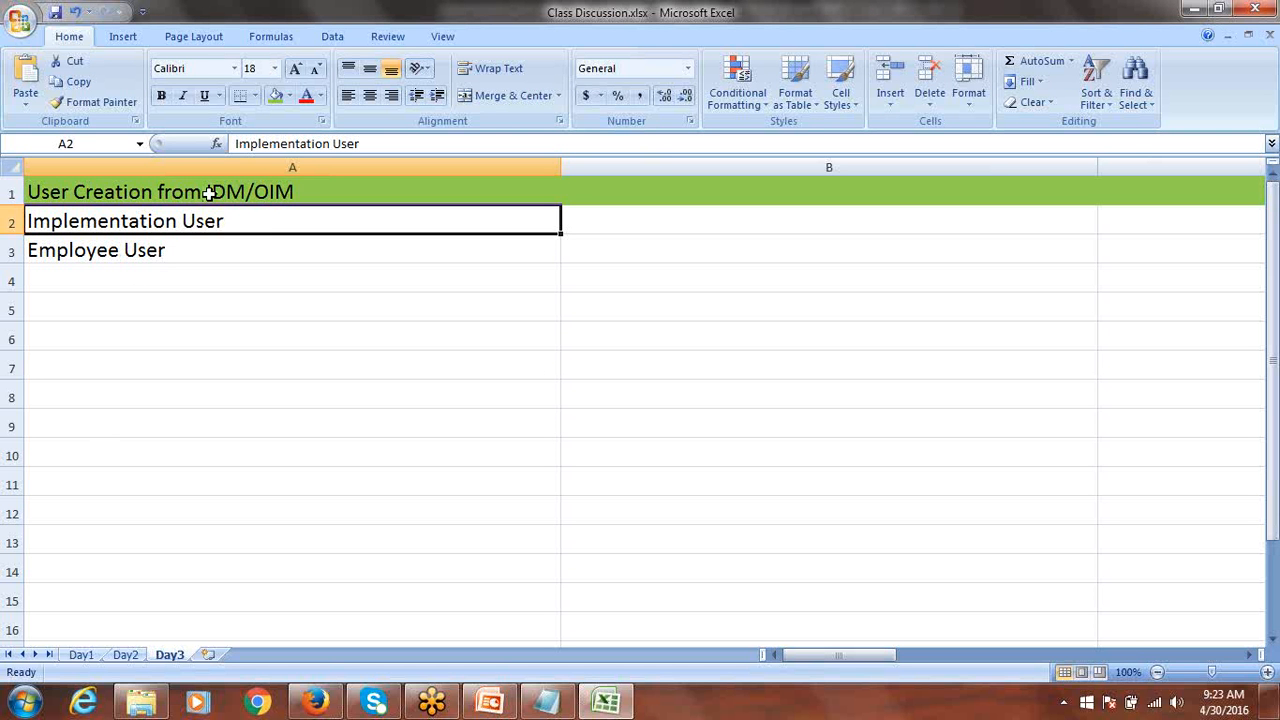
# Append '- IDM/OIM' to the A2 entry and '- HCM' to the A3 entry.
pyautogui.doubleClick(306, 224)
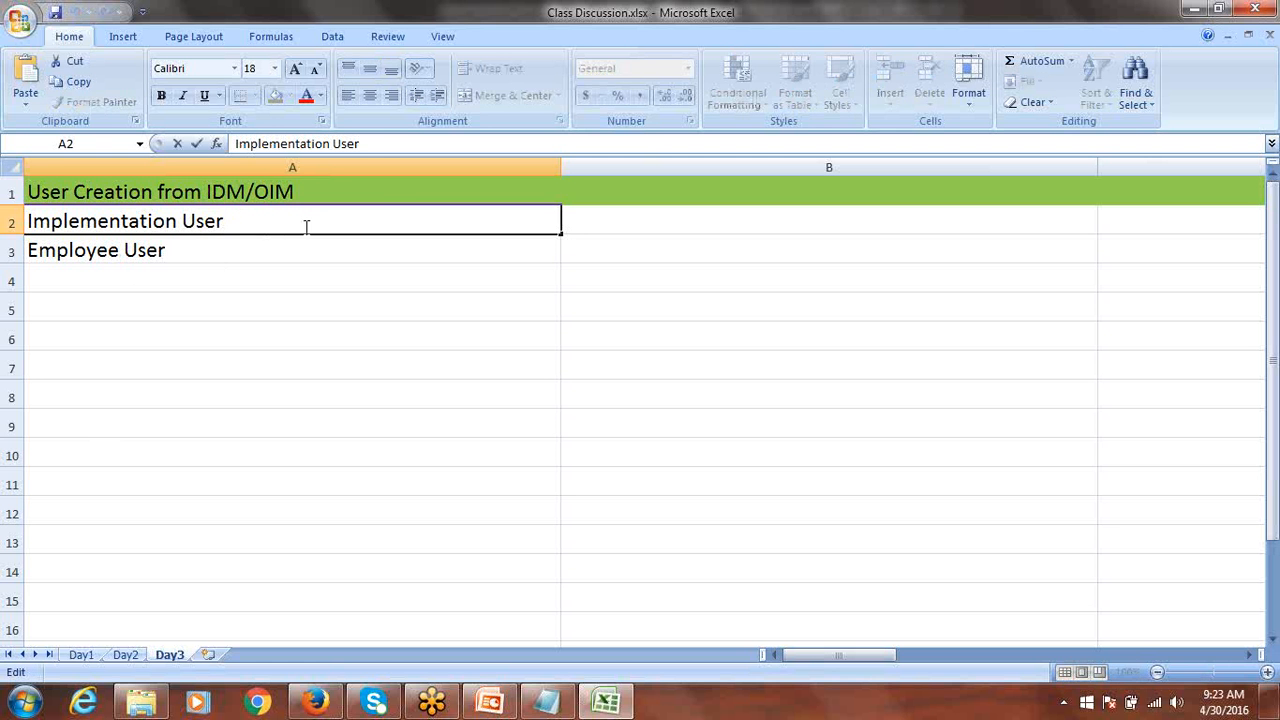
pyautogui.write('- IDM/OIM')
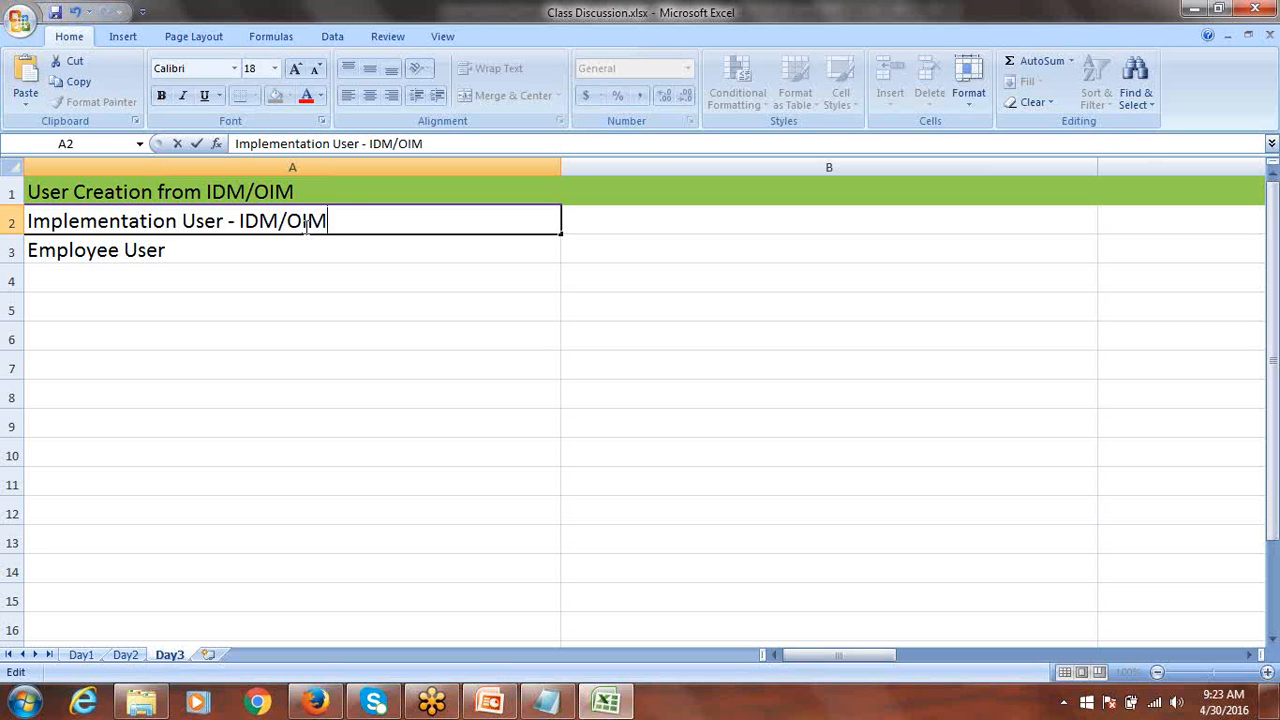
pyautogui.doubleClick(224, 250)
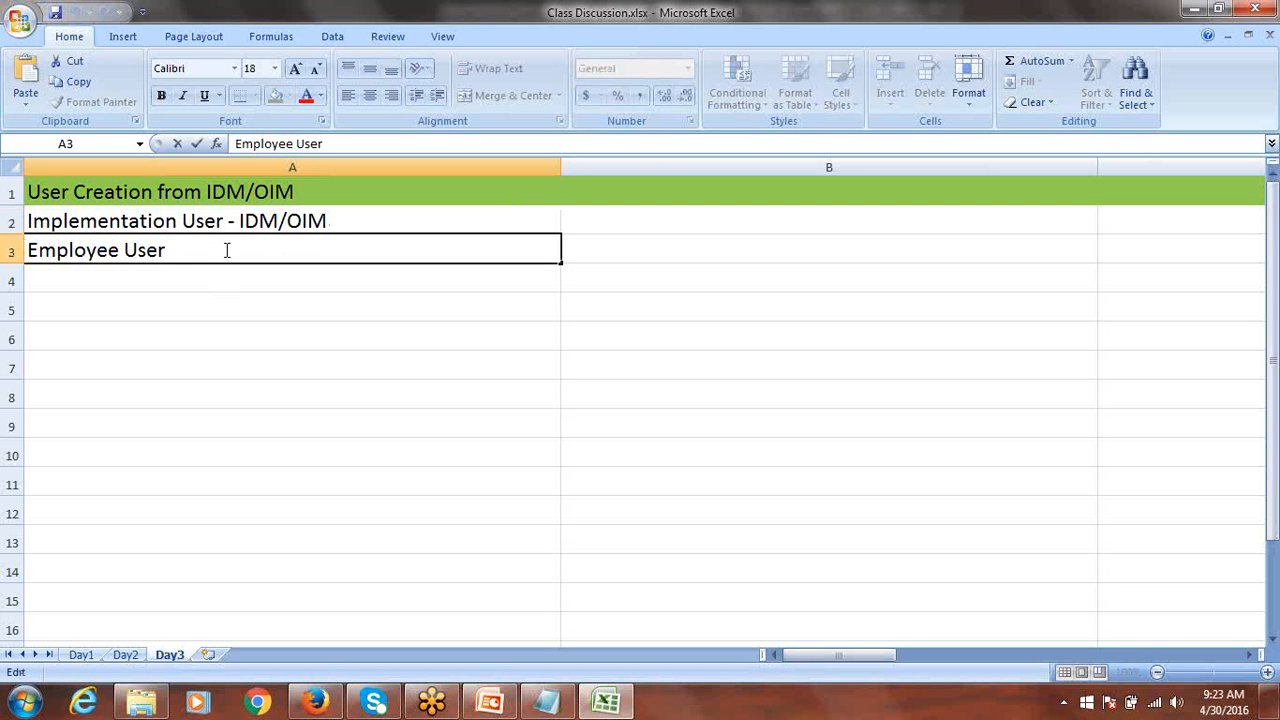
pyautogui.write('- HCM')
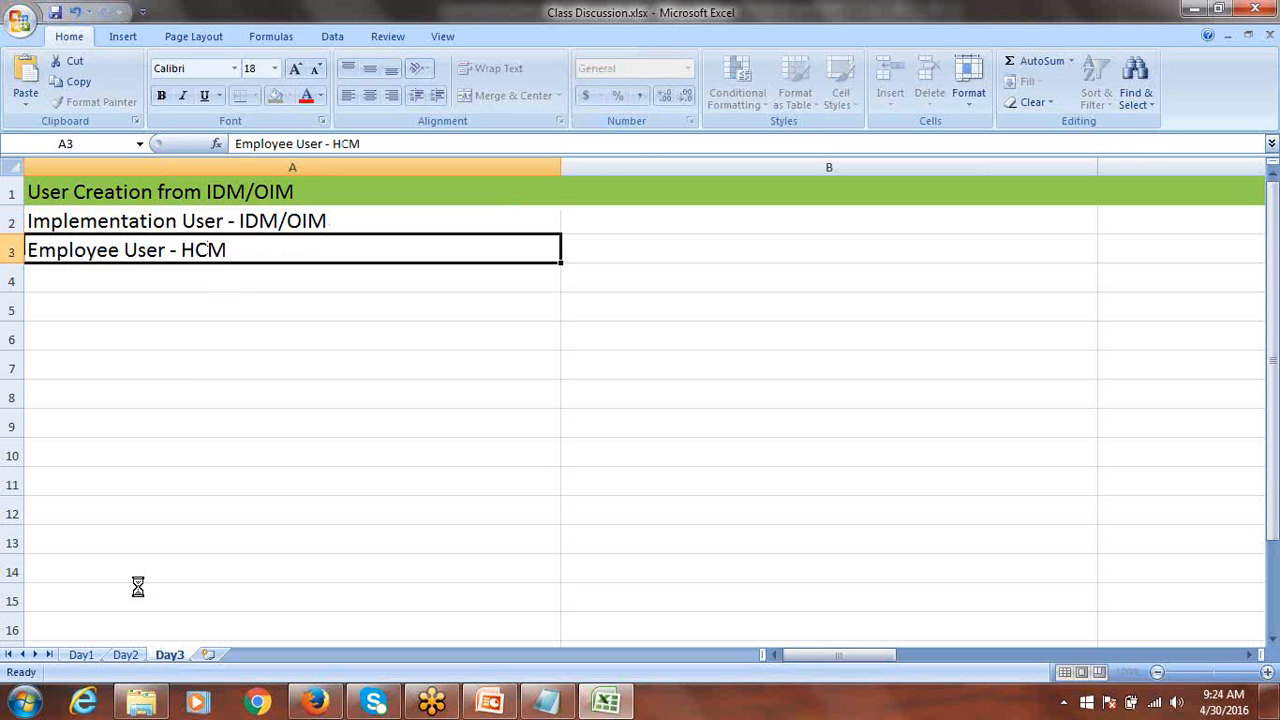
pyautogui.hotkey('ctrl', 'Return')
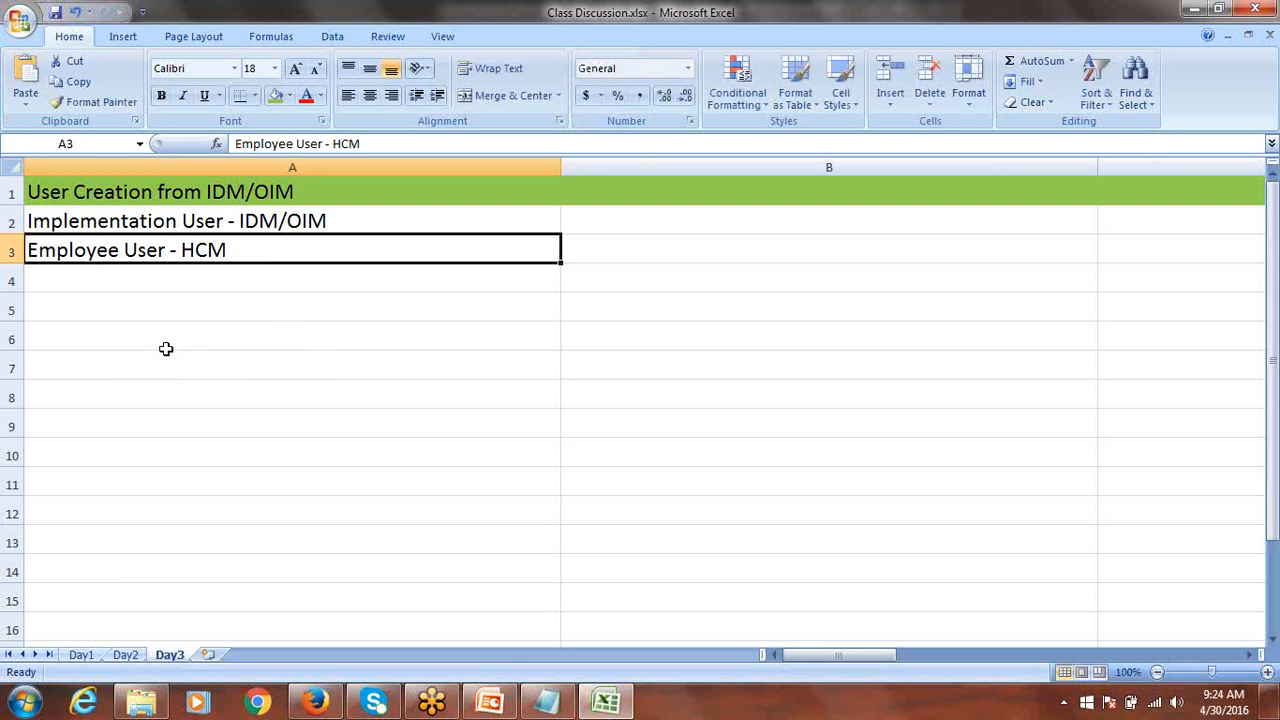
# Enter 'Fusion Application: FAADMIN' in cell A5.
pyautogui.click(107, 310)
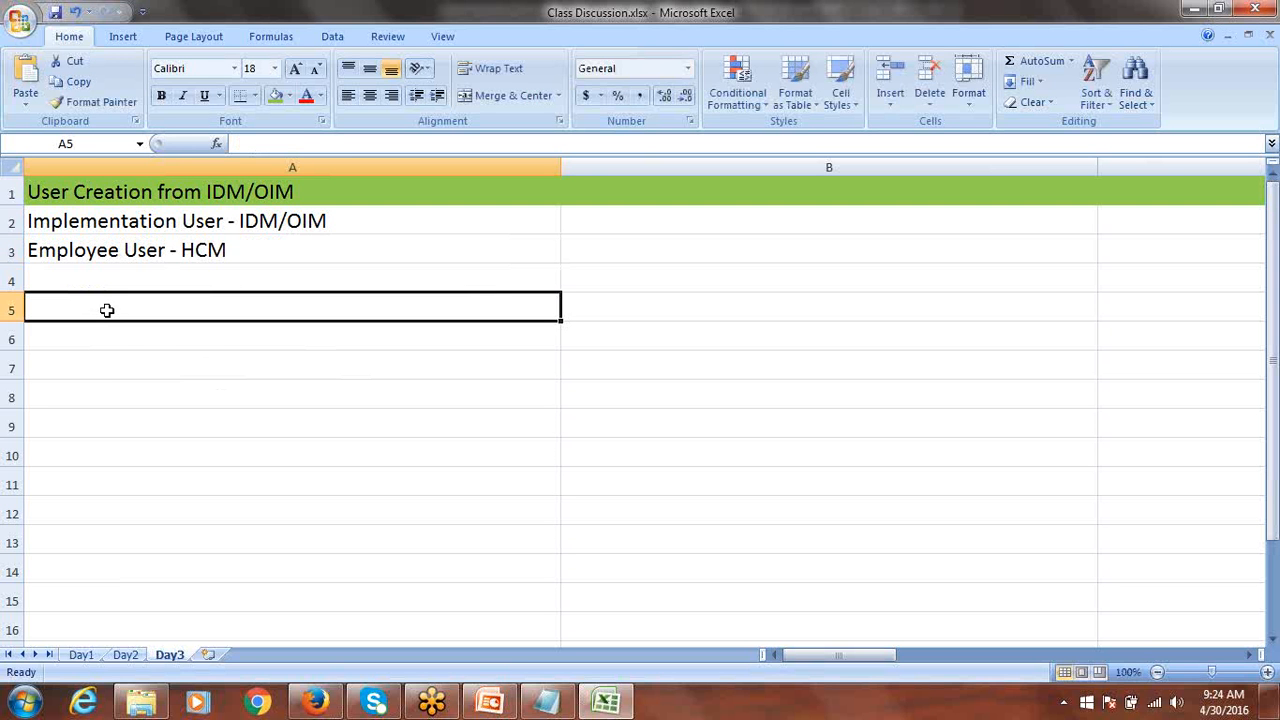
pyautogui.write('f')
pyautogui.press('BackSpace')
pyautogui.write('Fusion A')
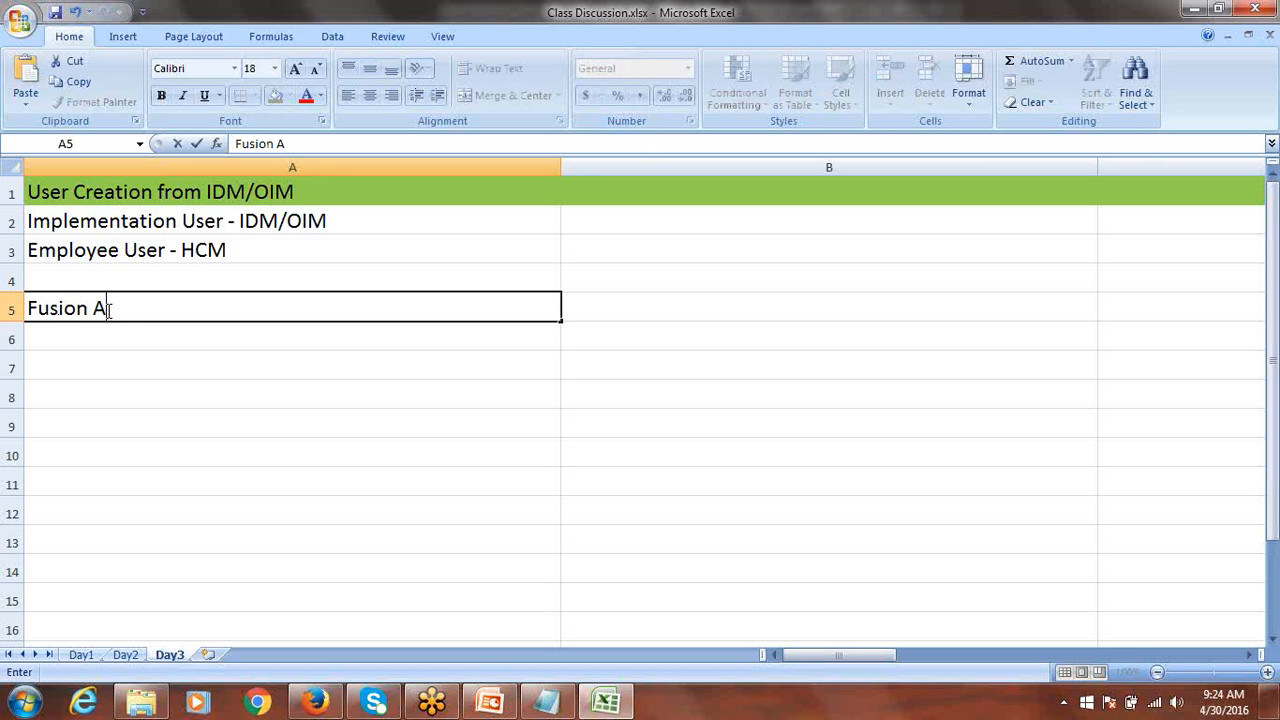
pyautogui.write('pplication')
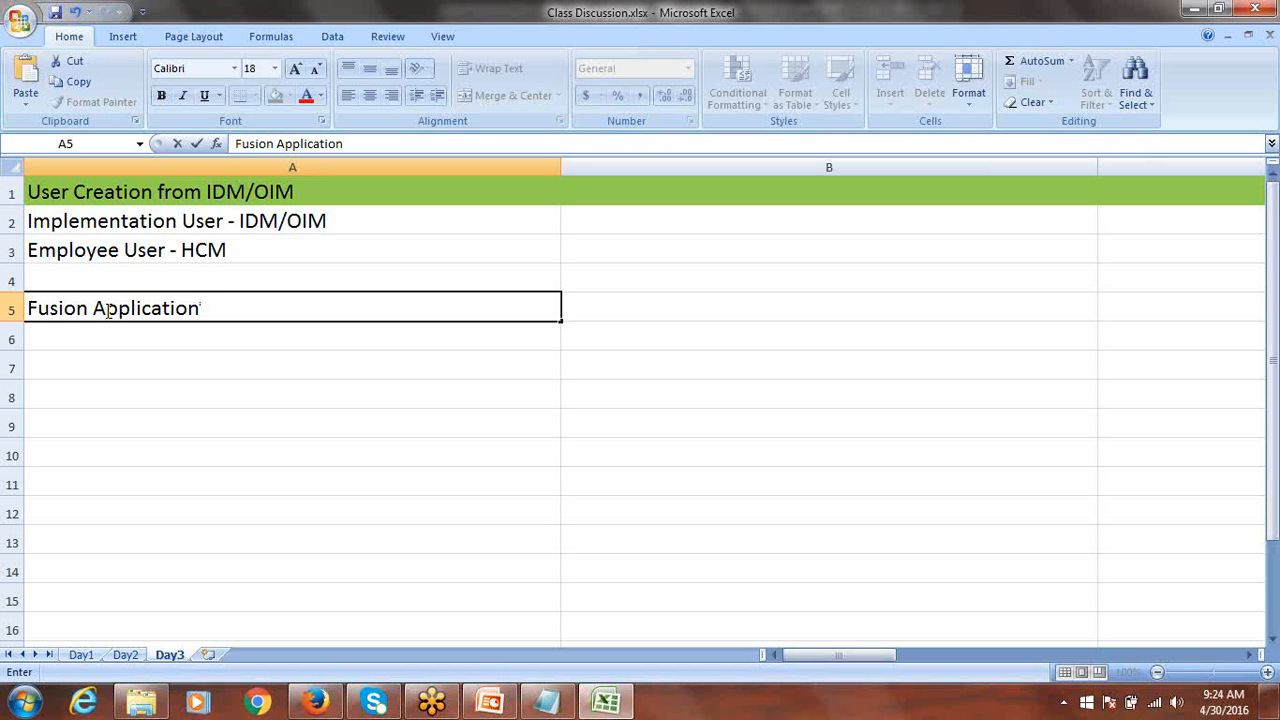
pyautogui.write(': FAADMIN')
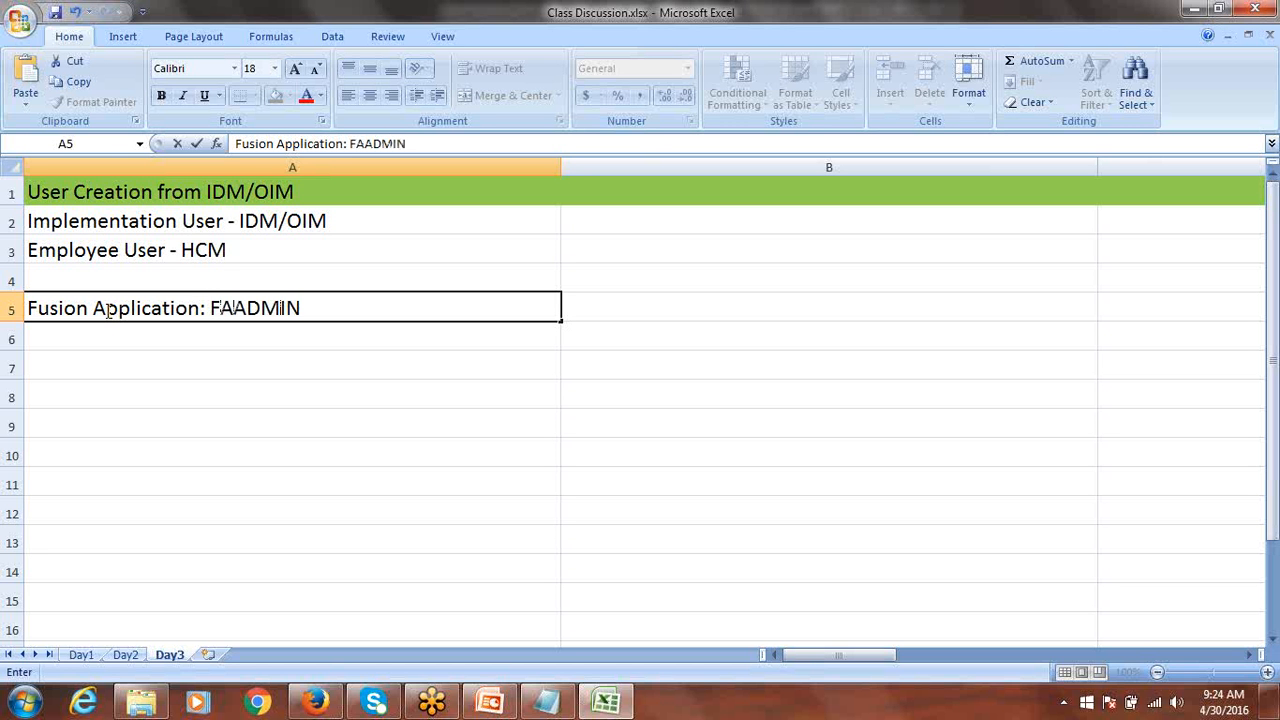
pyautogui.hotkey('ctrl', 'Return')
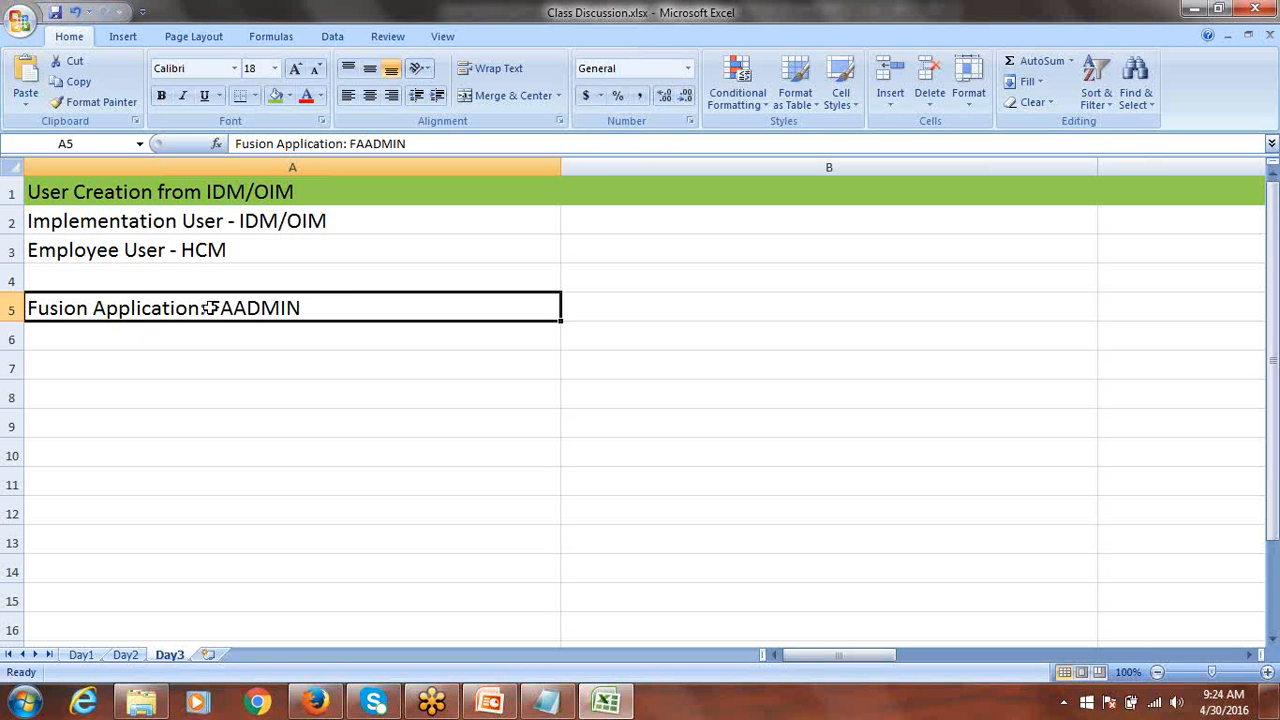
# Reopen the A5 note to highlight the admin user name, then cancel without changes.
pyautogui.doubleClick(313, 307)
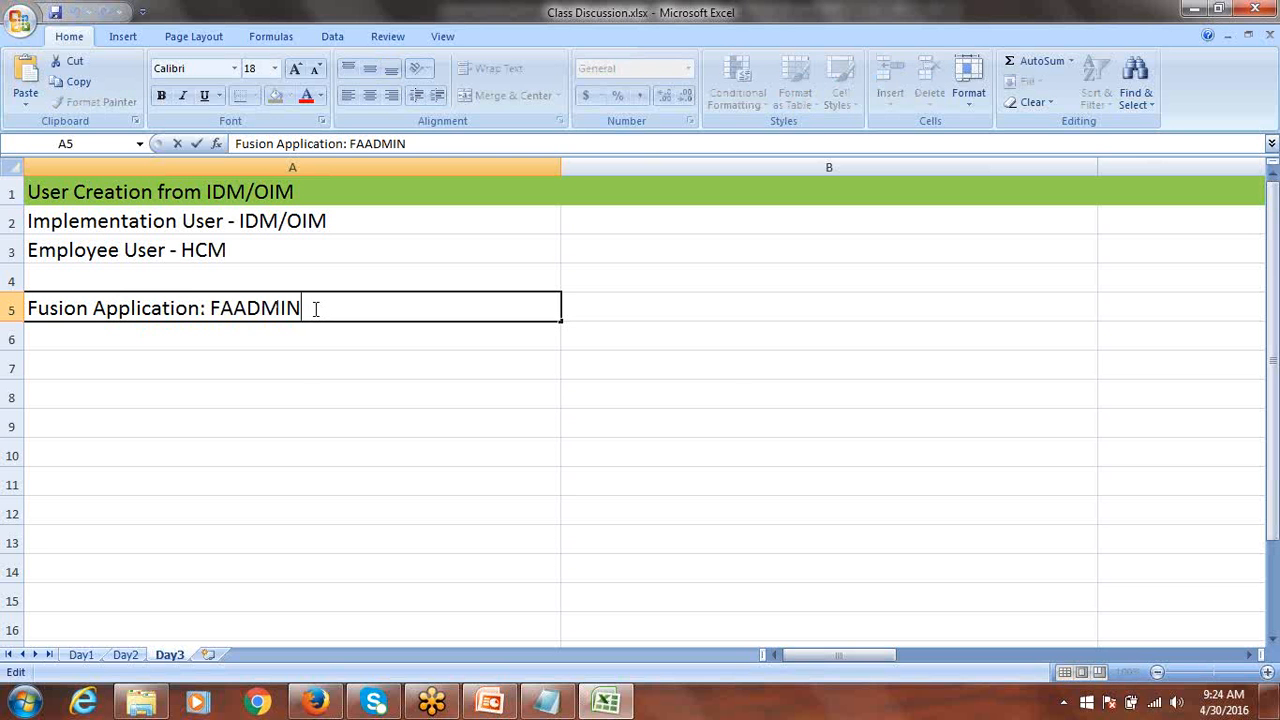
pyautogui.moveTo(315, 309); pyautogui.dragTo(209, 311)
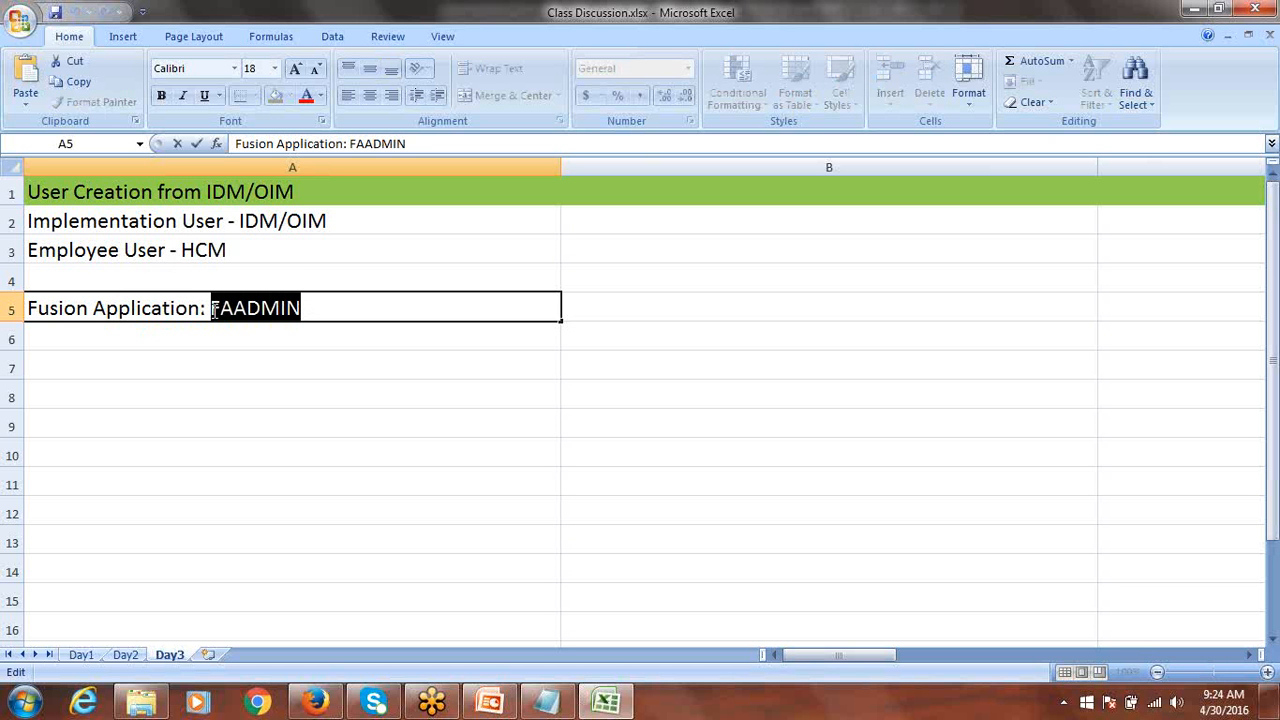
pyautogui.click(235, 309)
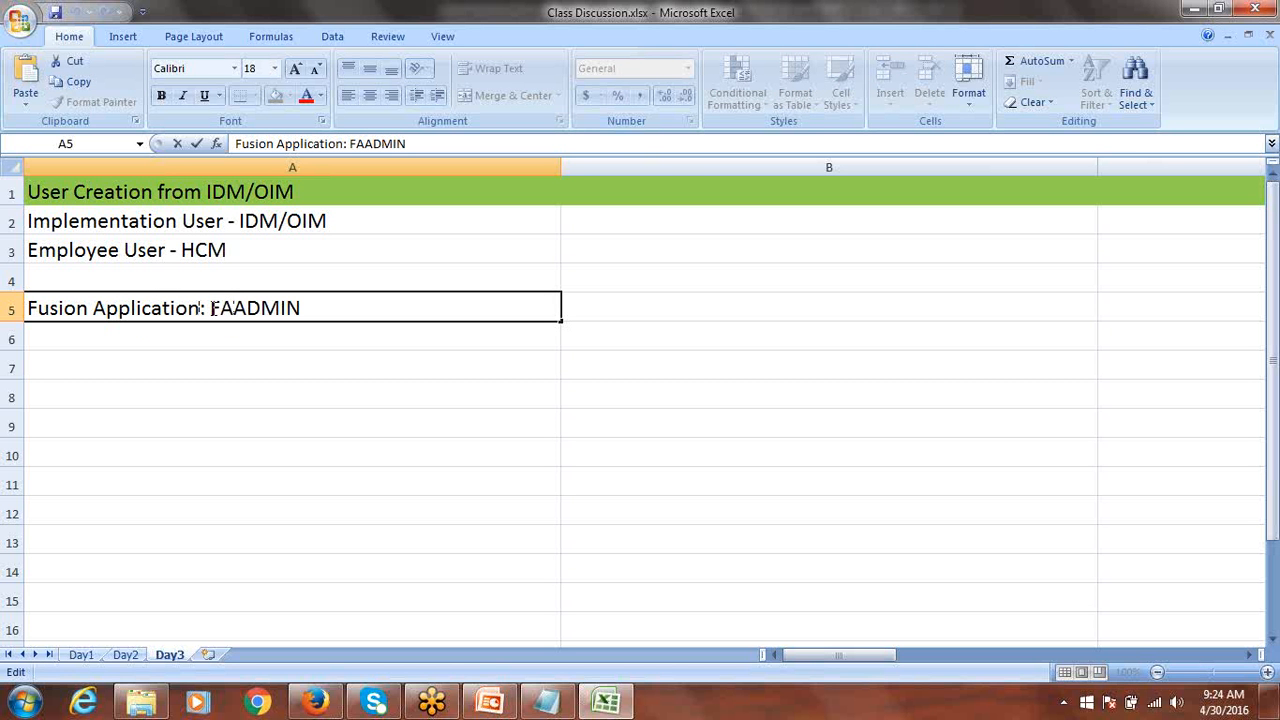
pyautogui.moveTo(212, 308); pyautogui.dragTo(234, 308)
pyautogui.press('Escape')
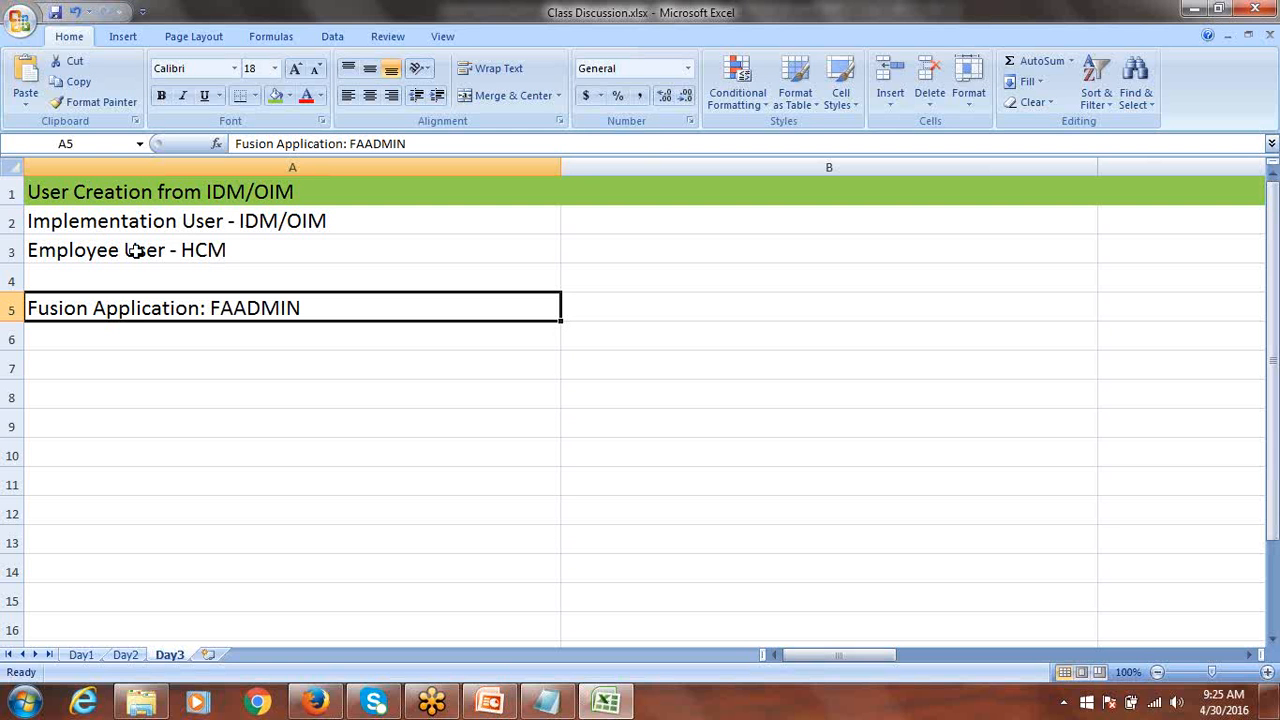
# Enter 'IDM/OIM: XELSYSADM' in cell A6.
pyautogui.click(91, 338)
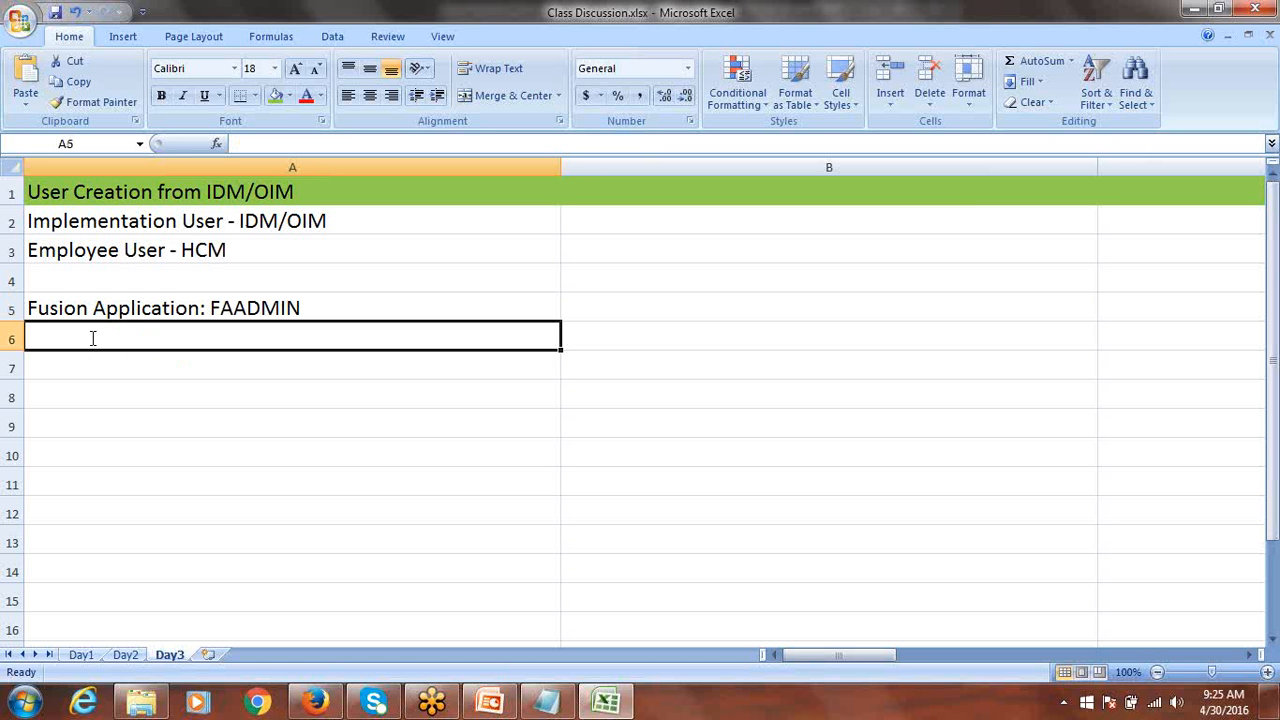
pyautogui.write('i')
pyautogui.press('BackSpace')
pyautogui.write('ID')
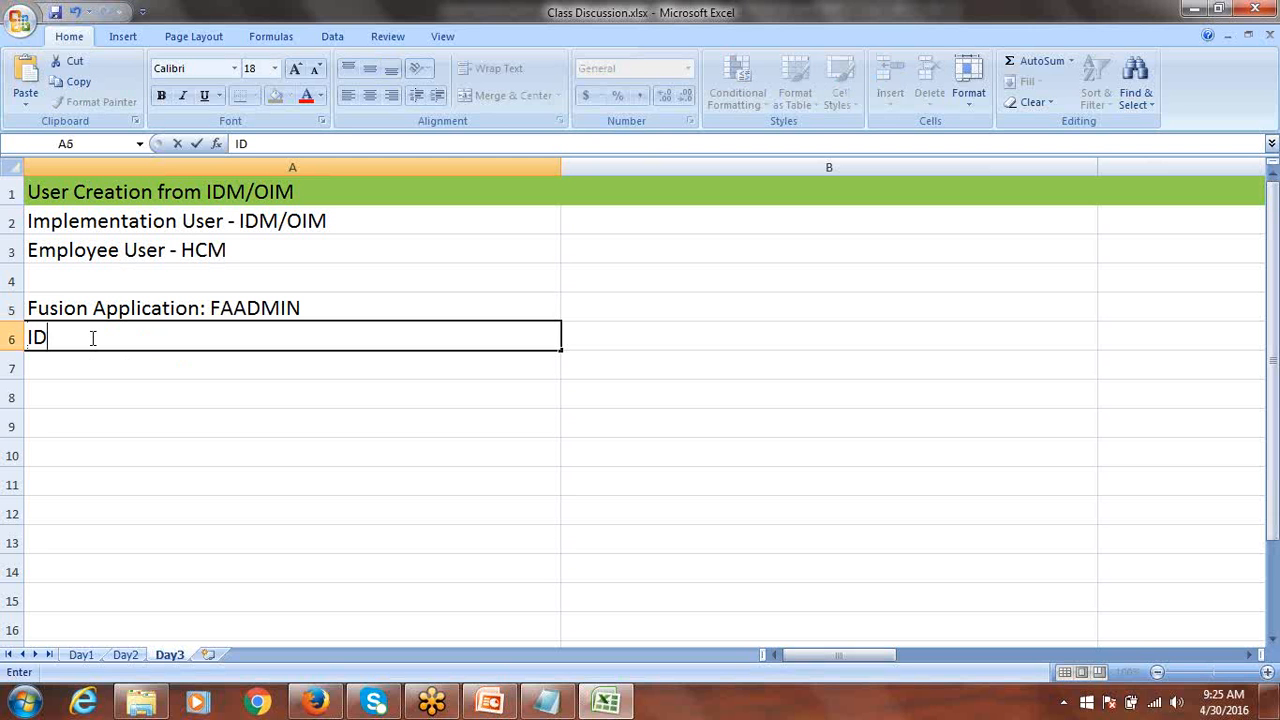
pyautogui.write('M/OIM: XELSY')
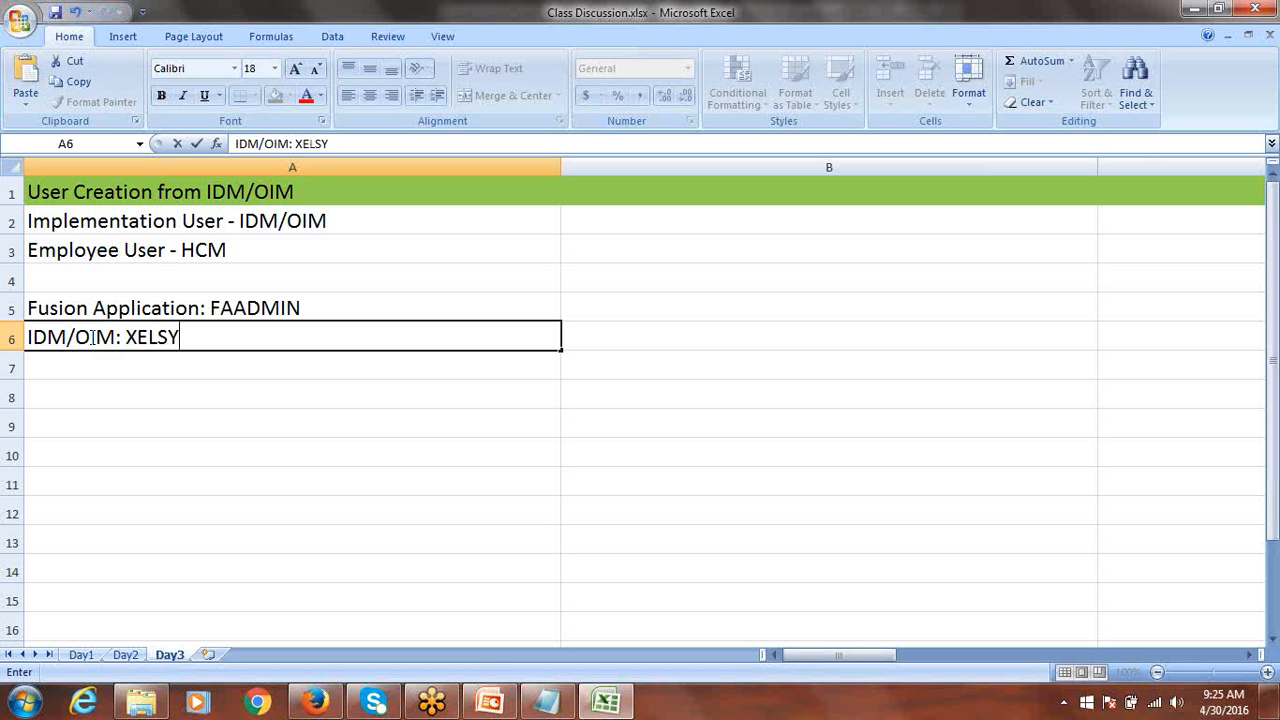
pyautogui.write('SADM')
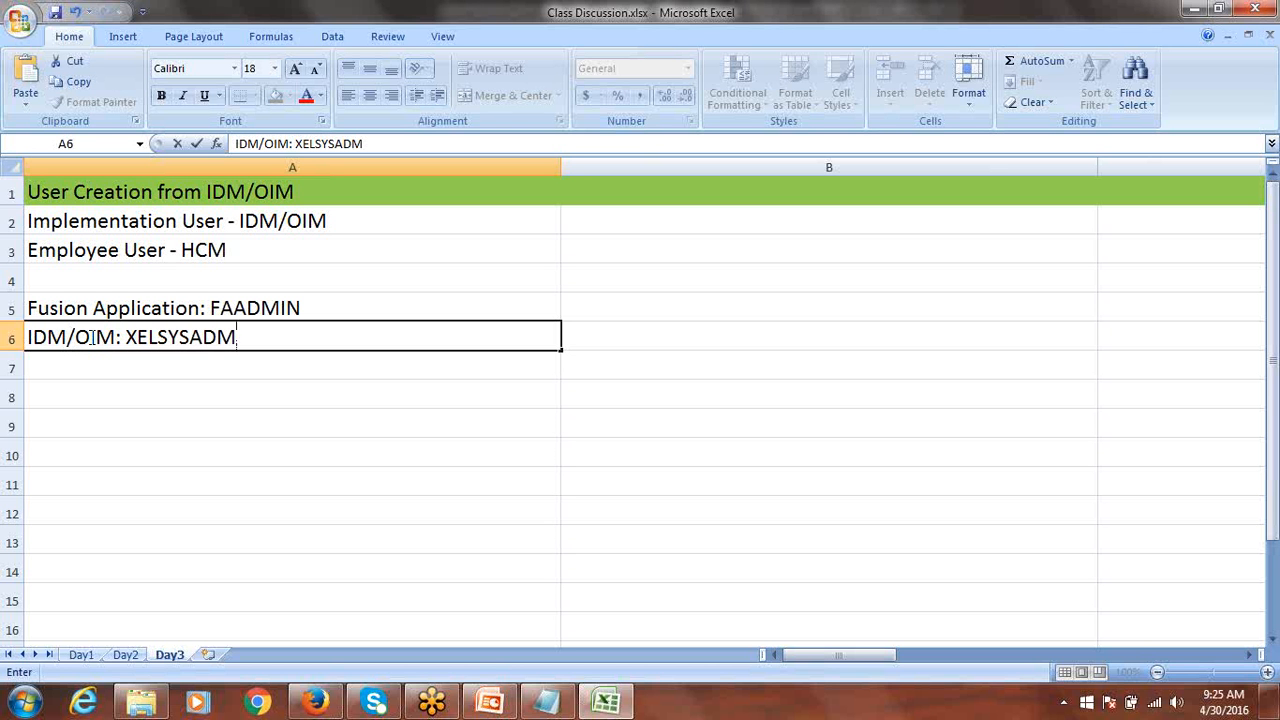
pyautogui.hotkey('ctrl', 'Return')
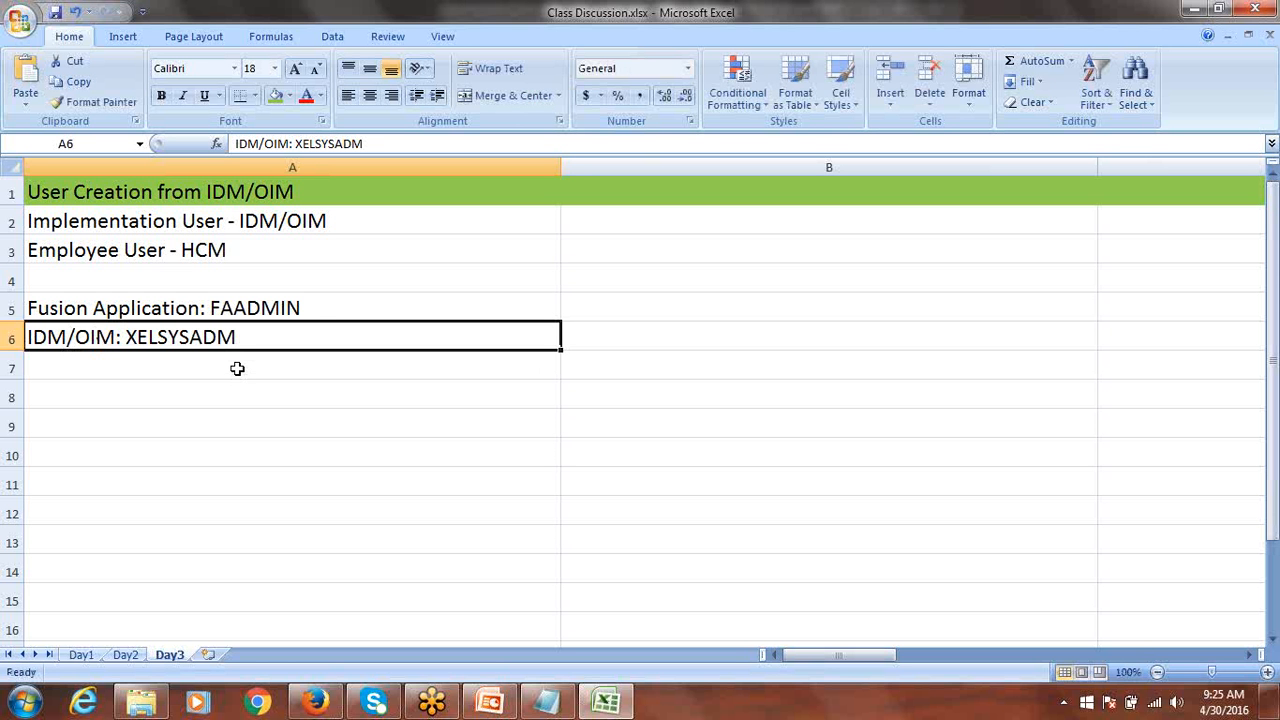
# Walk through the A5, A6 and A3 notes and save Class Discussion.xlsx.
pyautogui.click(148, 310)
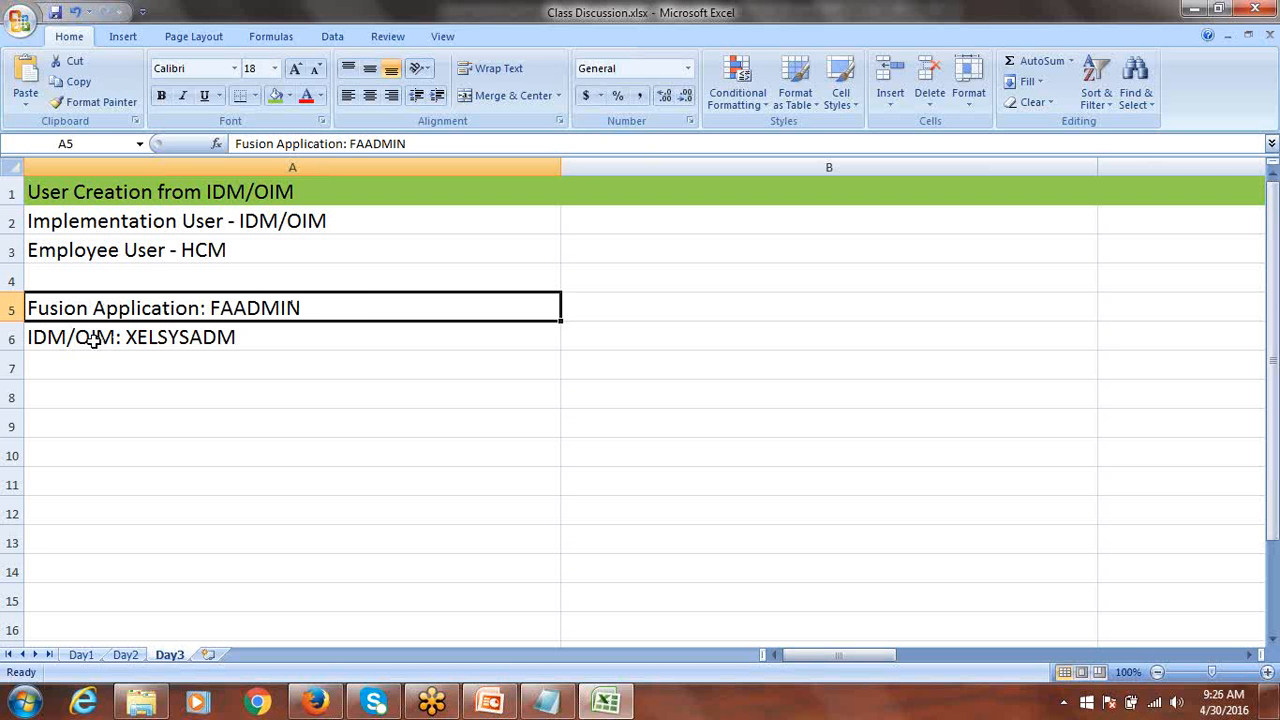
pyautogui.click(823, 53)
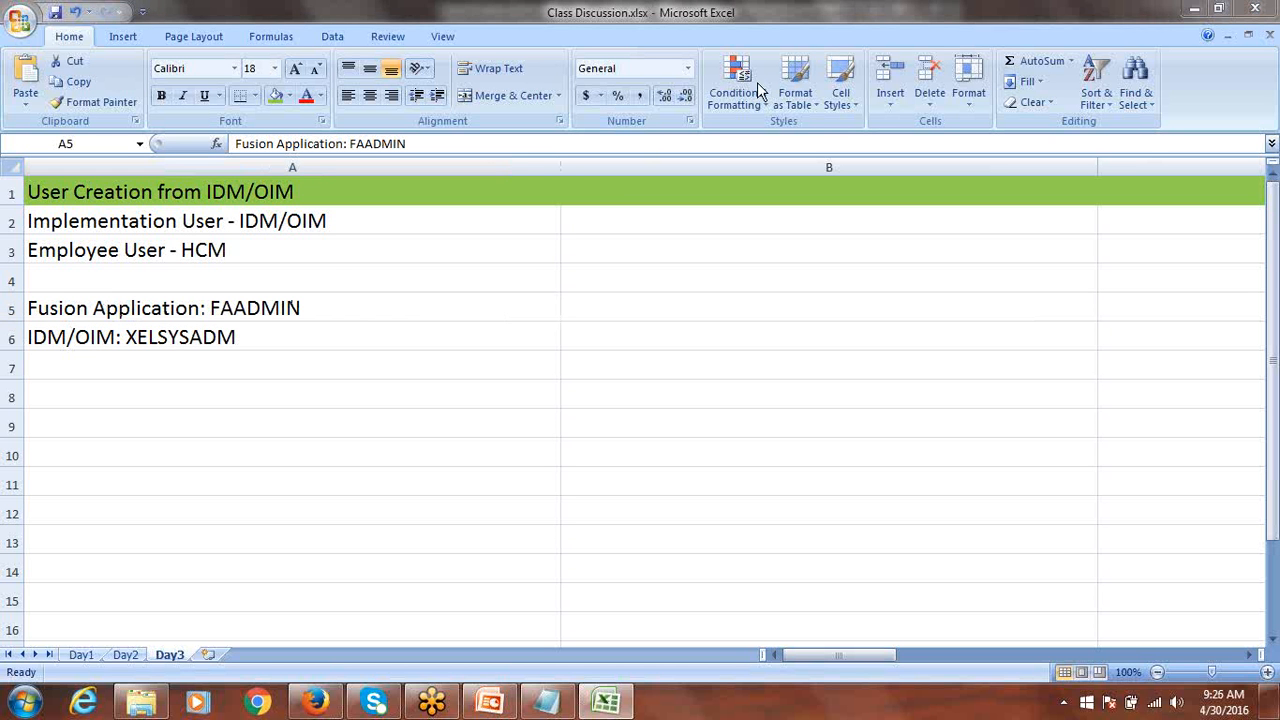
pyautogui.click(251, 315)
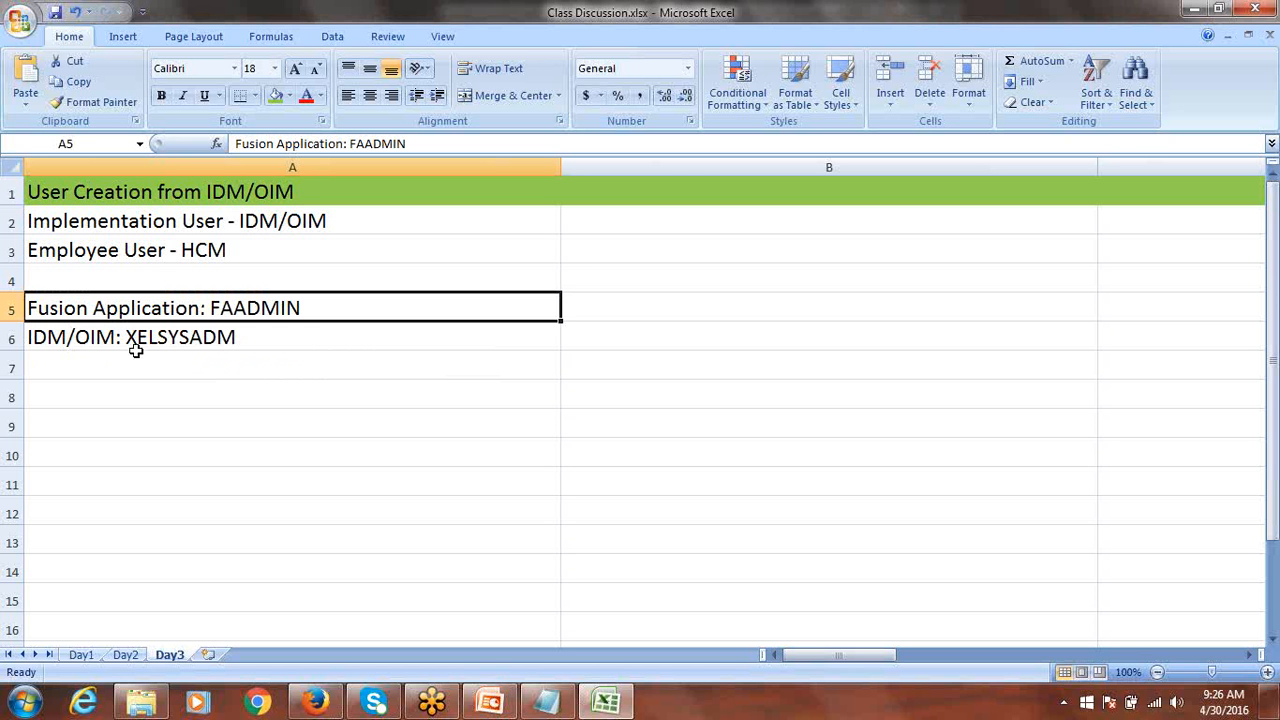
pyautogui.click(212, 338)
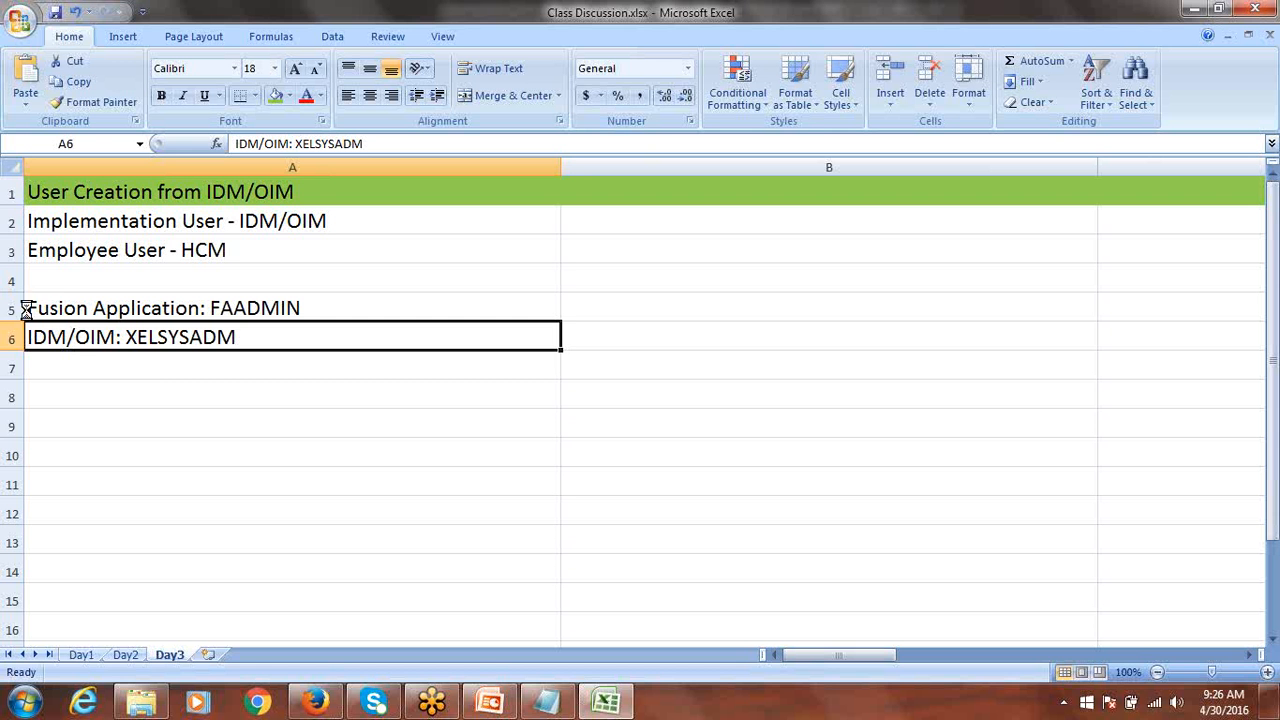
pyautogui.click(137, 248)
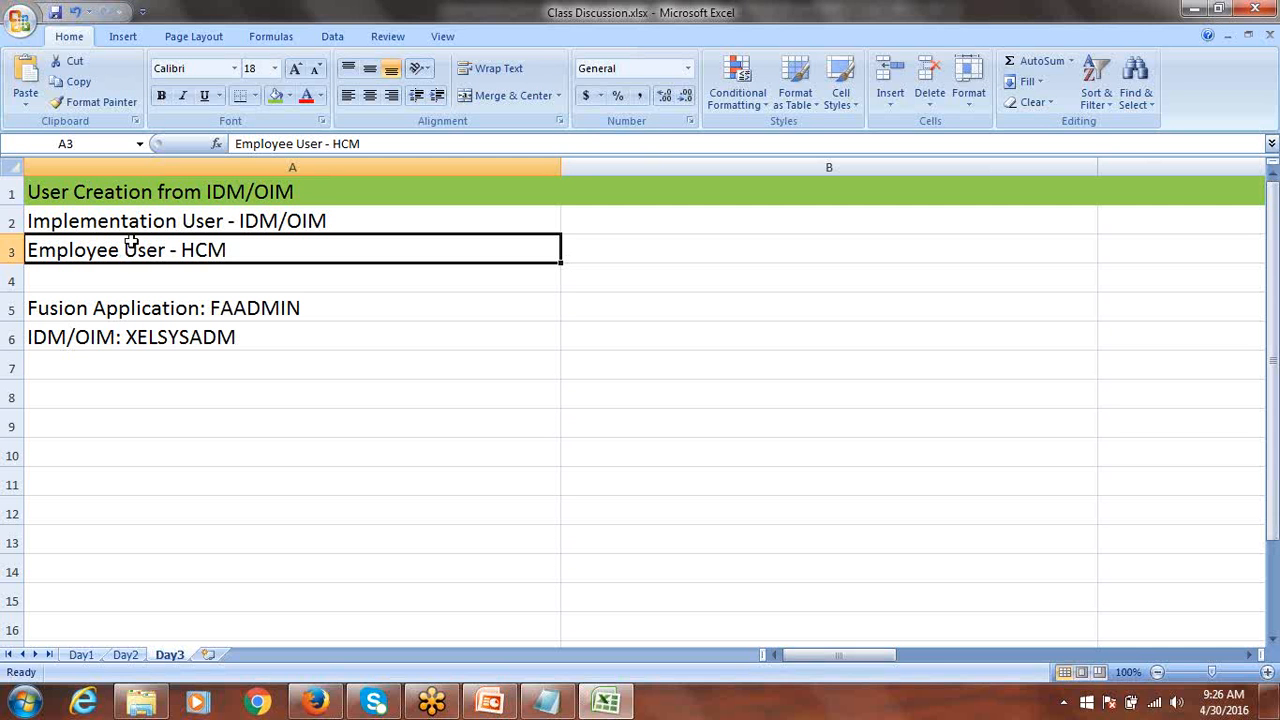
pyautogui.hotkey('ctrl', 's')
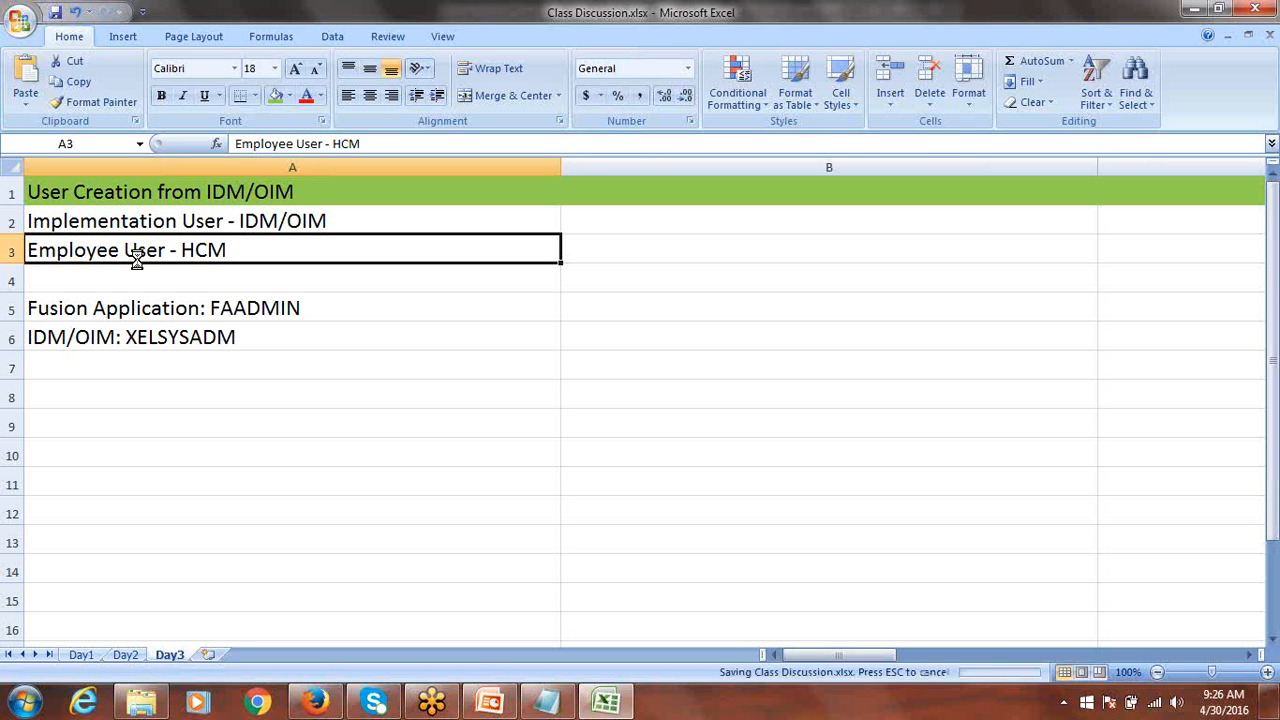
pyautogui.click(190, 341)
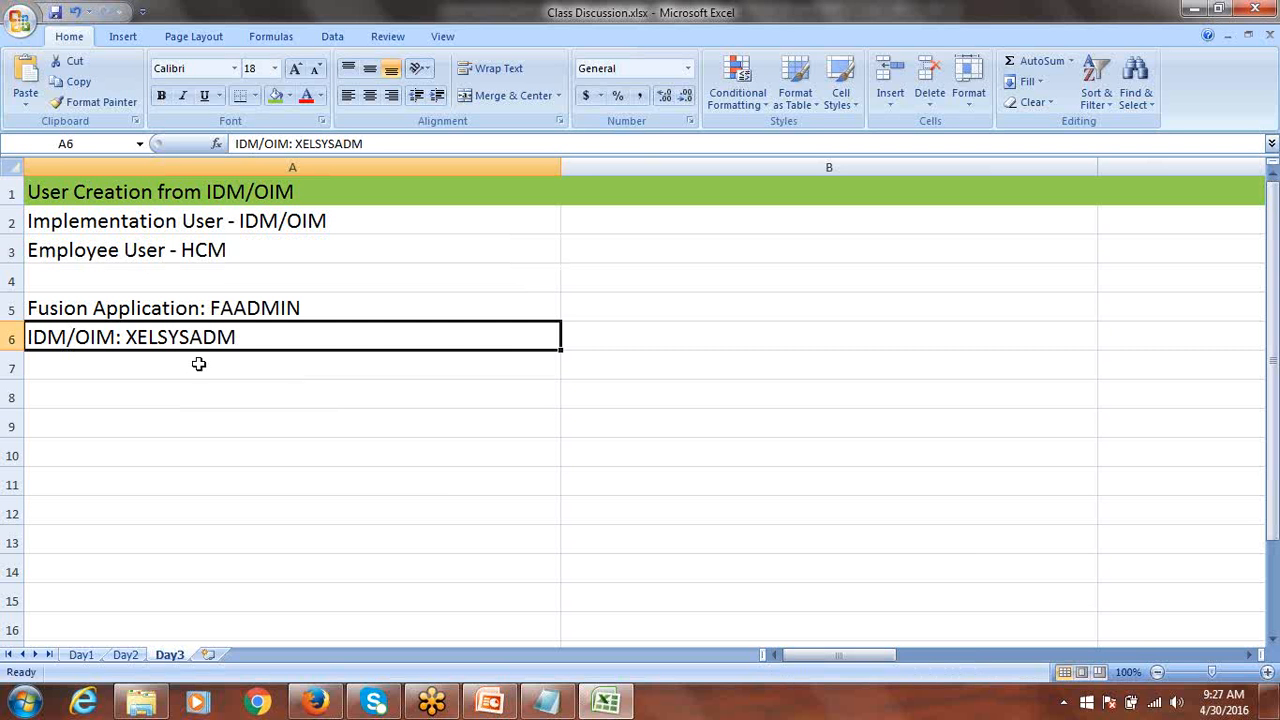
pyautogui.click(310, 703)
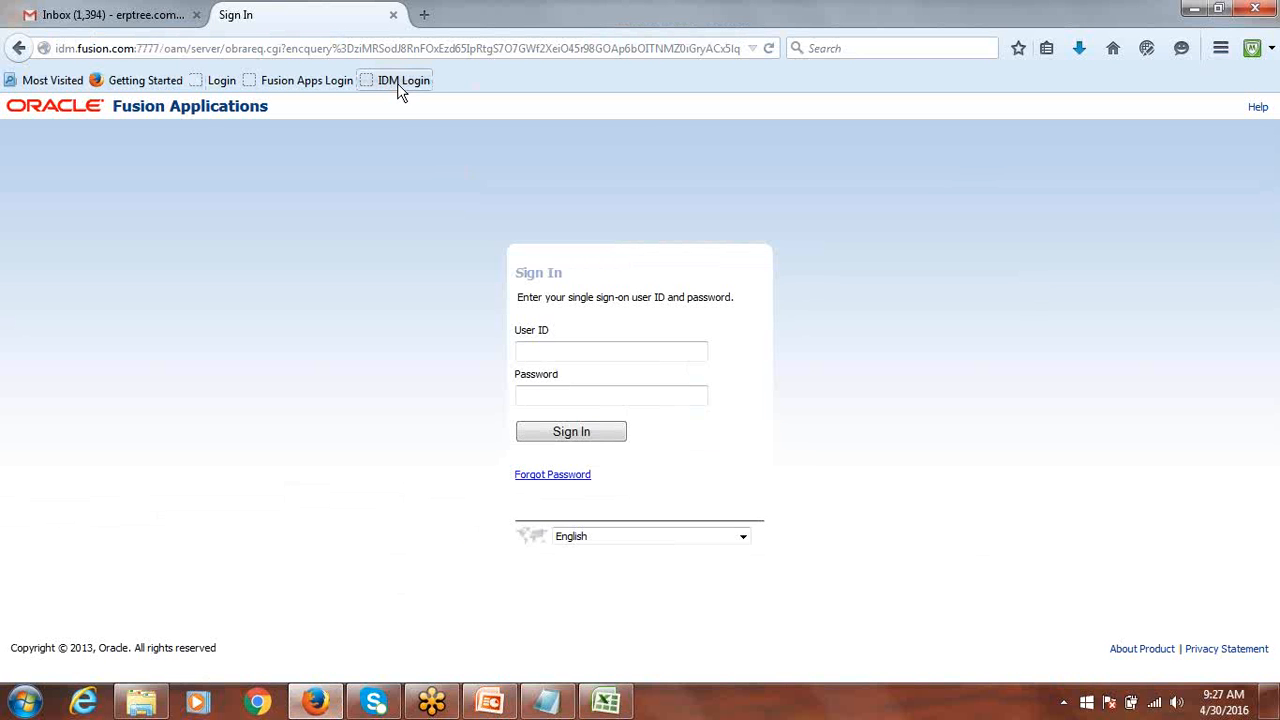
# Open the IDM Login page and enter the XELSYSADM username and its password.
pyautogui.click(398, 85)
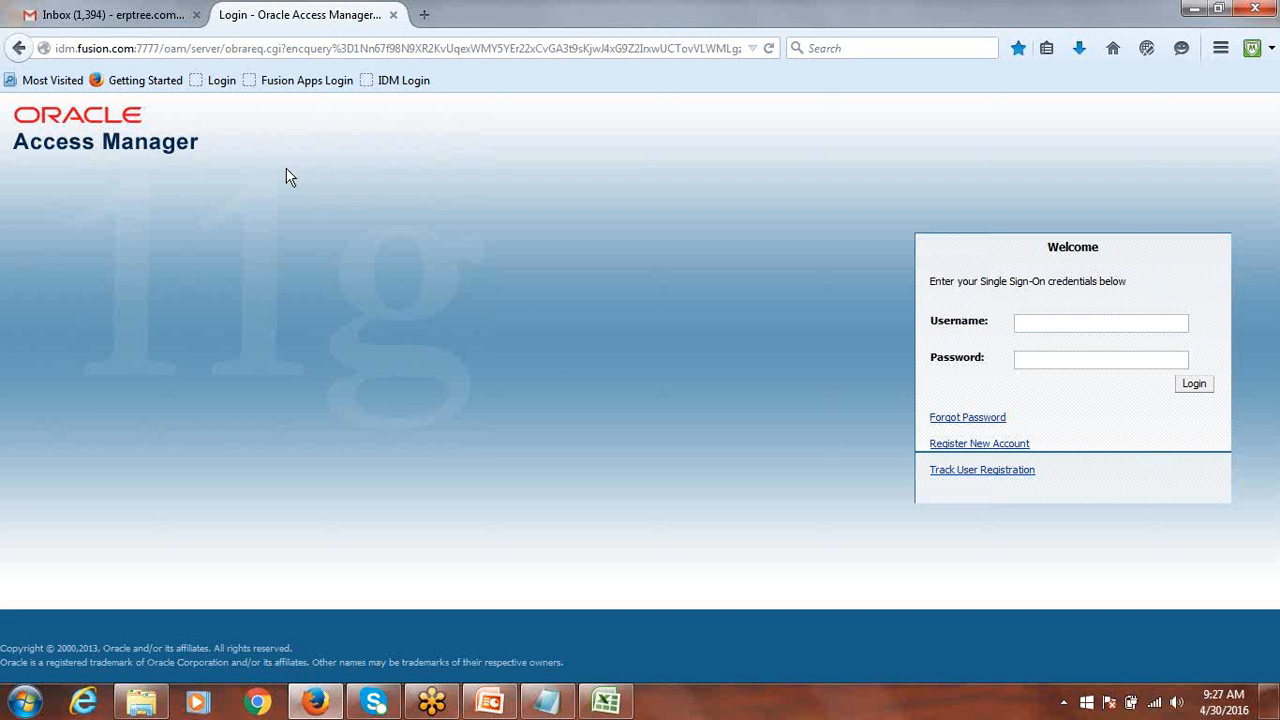
pyautogui.click(1043, 324)
pyautogui.write('XELSYSADM')
pyautogui.press('Tab')
pyautogui.write('******')
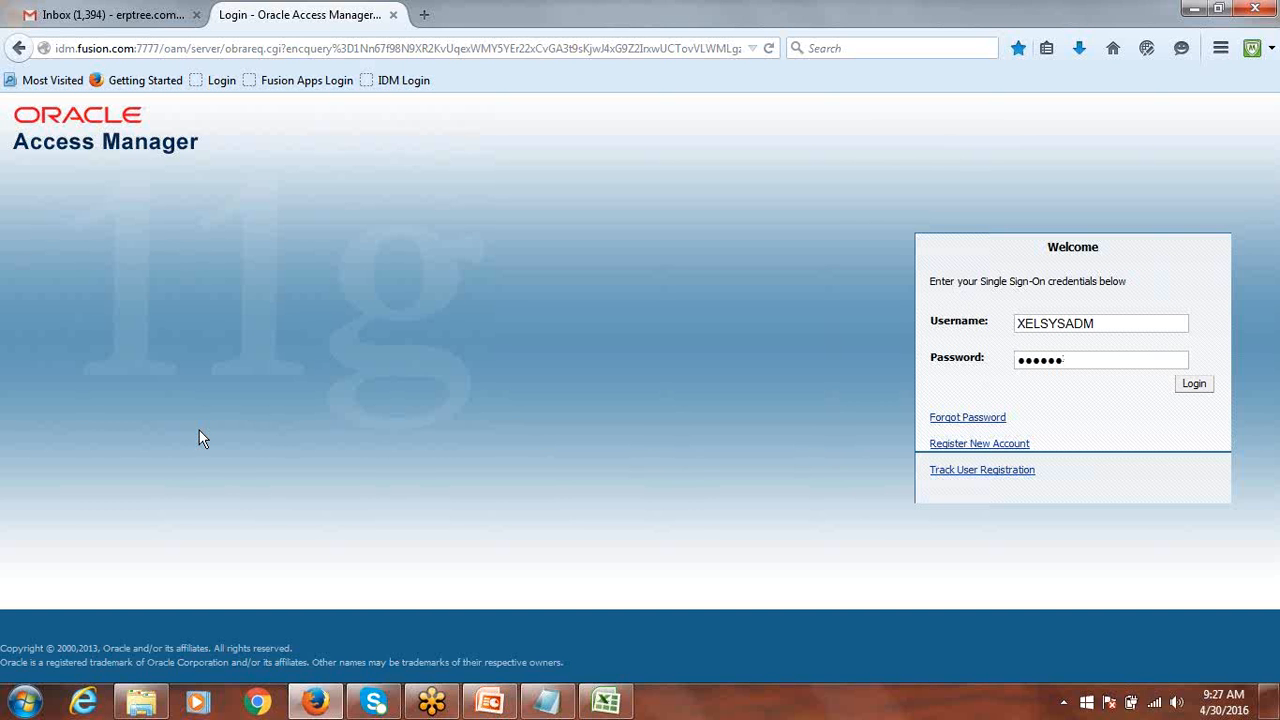
pyautogui.write('****')
# Log in as administrator and decline Firefox's offer to remember the password.
pyautogui.click(1195, 384)
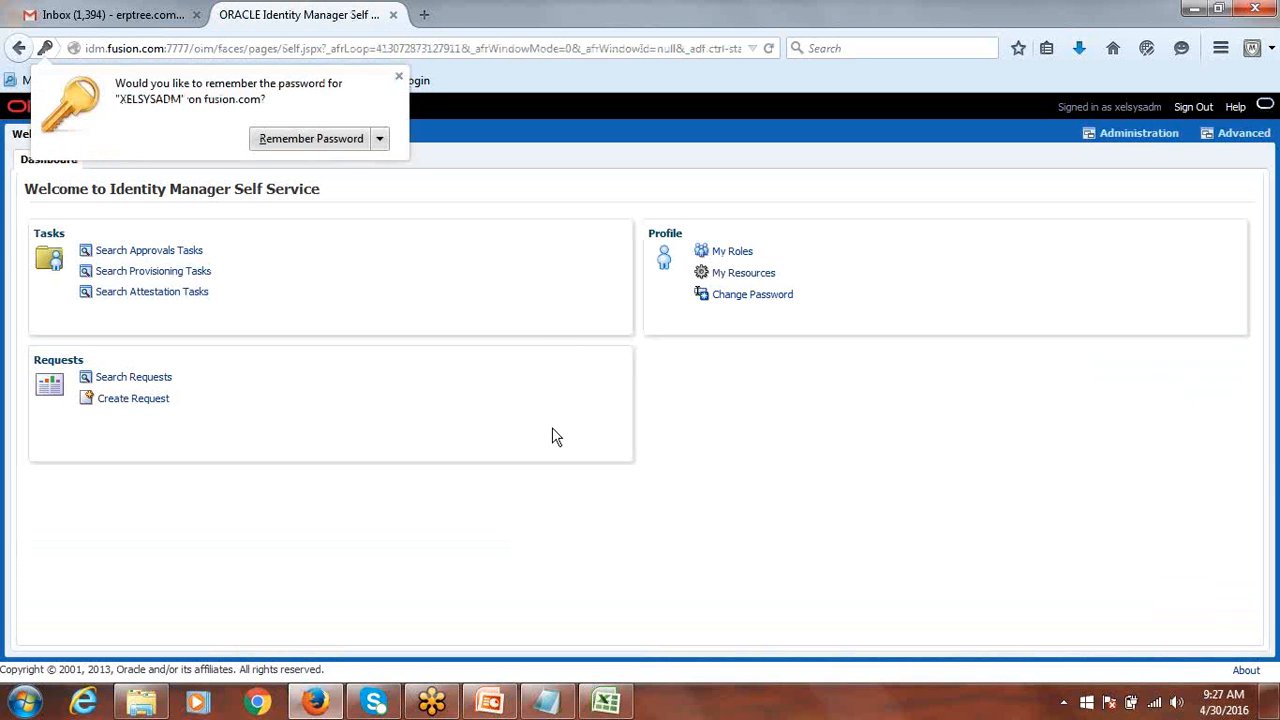
pyautogui.click(399, 78)
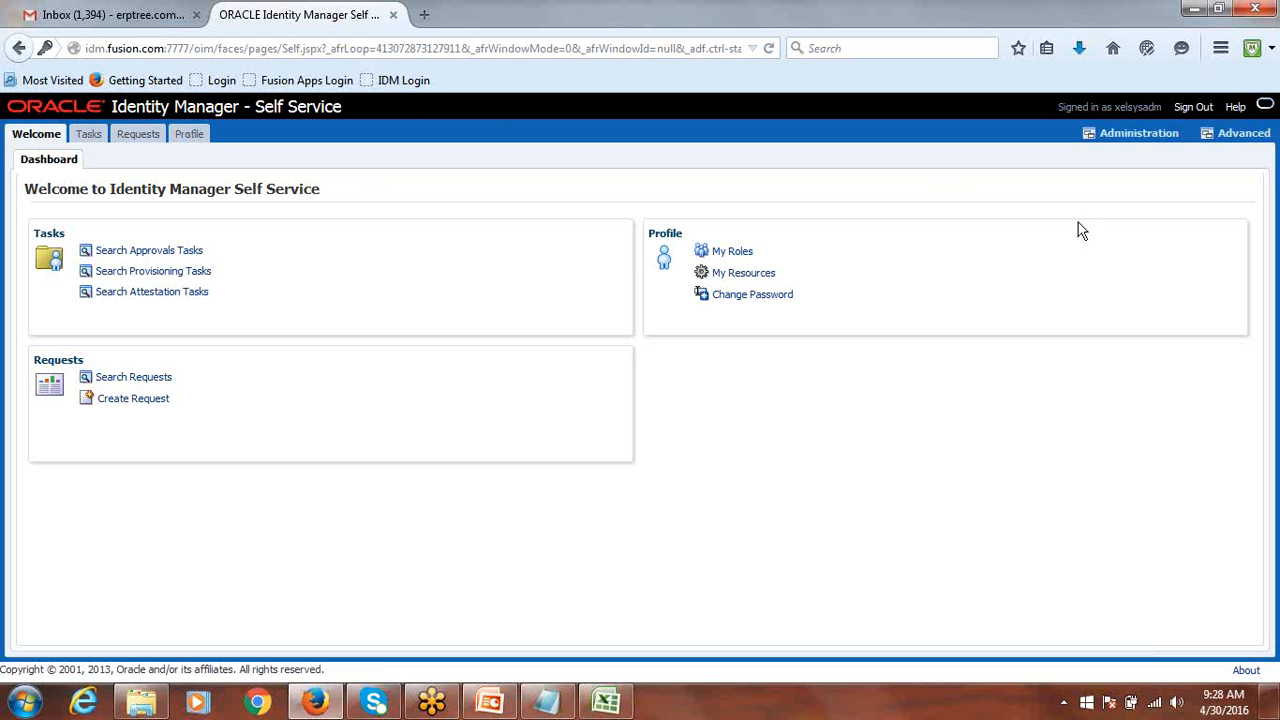
# Go to Administration and choose Create User under Users.
pyautogui.click(1136, 137)
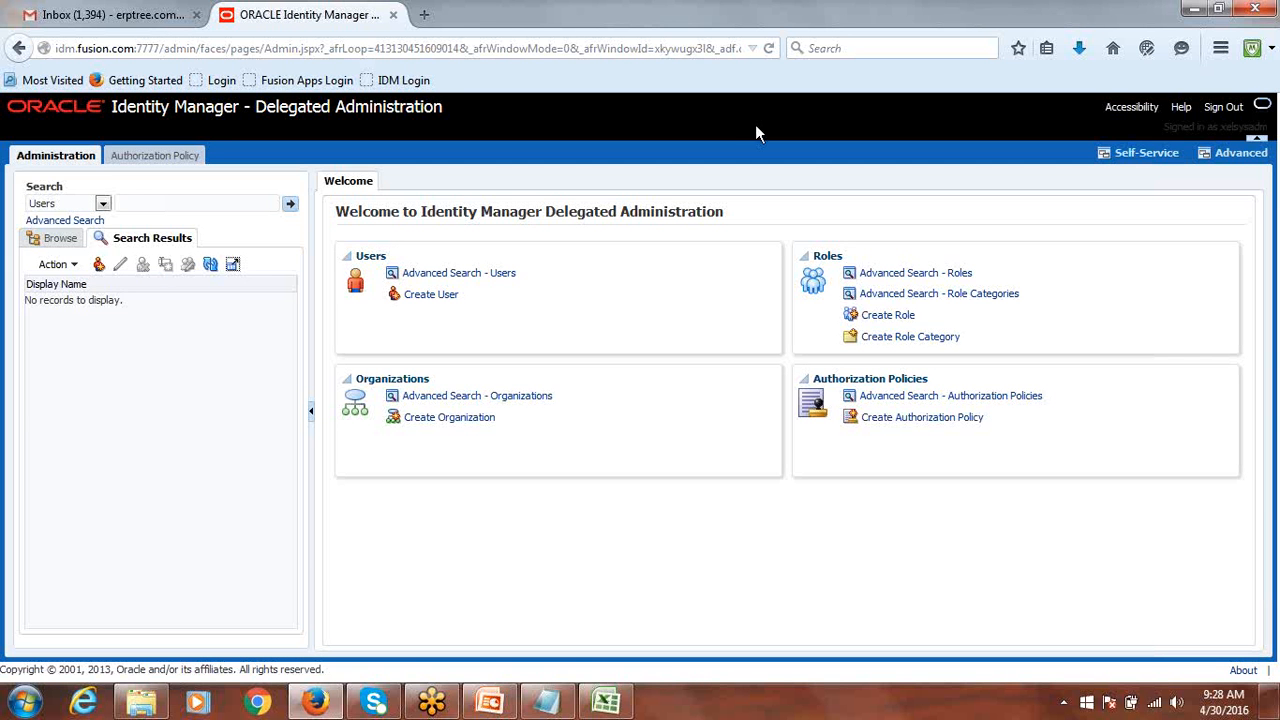
pyautogui.click(429, 296)
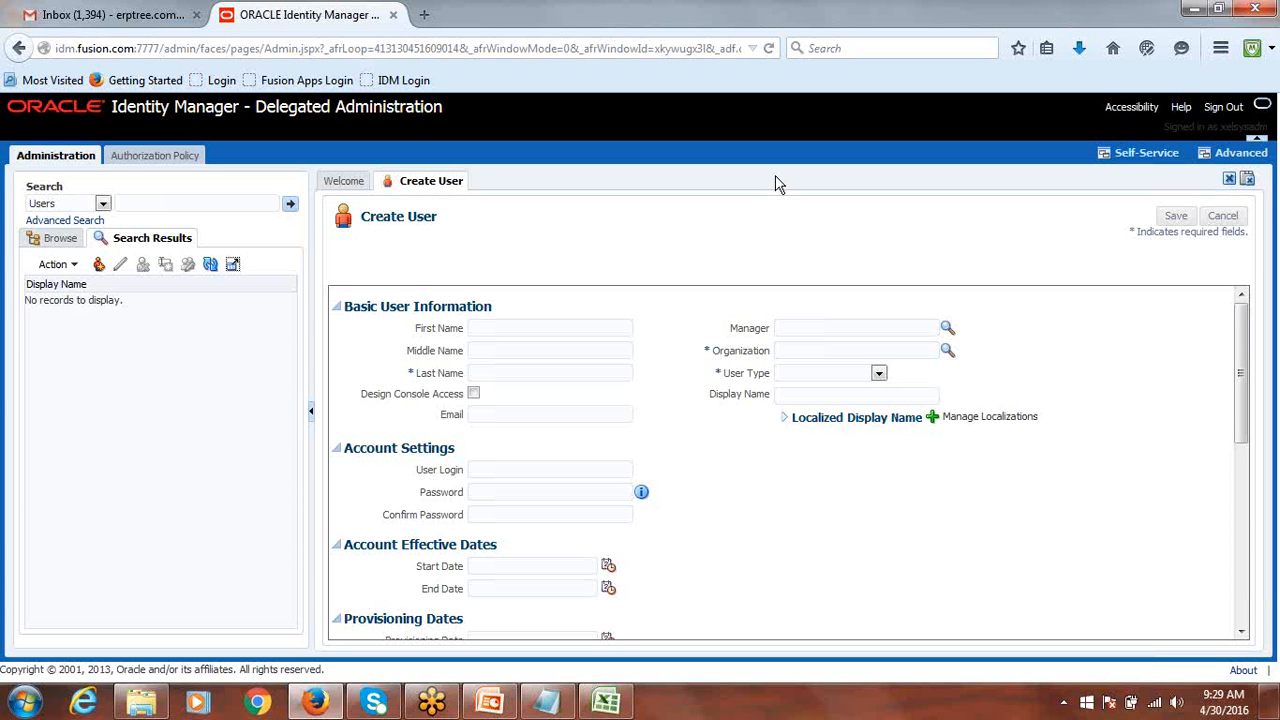
# Enter the new user's first name and last name in the Create User form.
pyautogui.write('PRE')
pyautogui.write('M')
pyautogui.press('Tab')
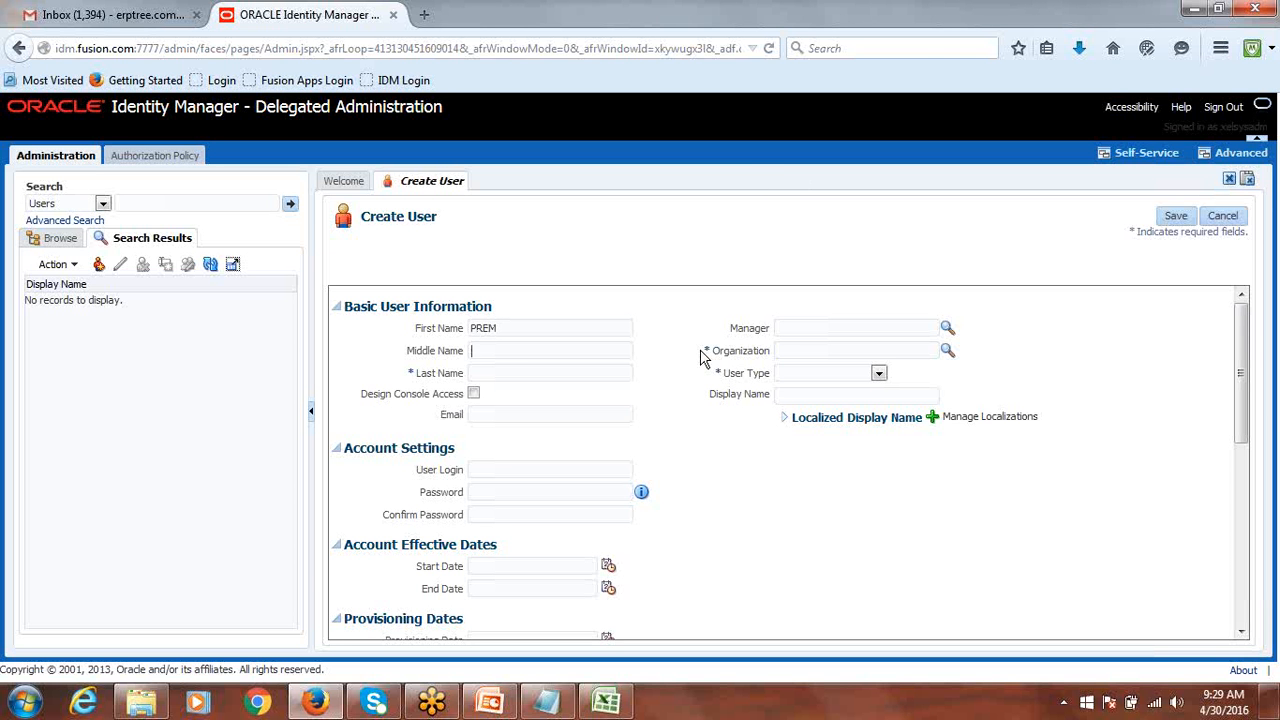
pyautogui.click(526, 377)
pyautogui.write('PREM')
pyautogui.click(543, 371)
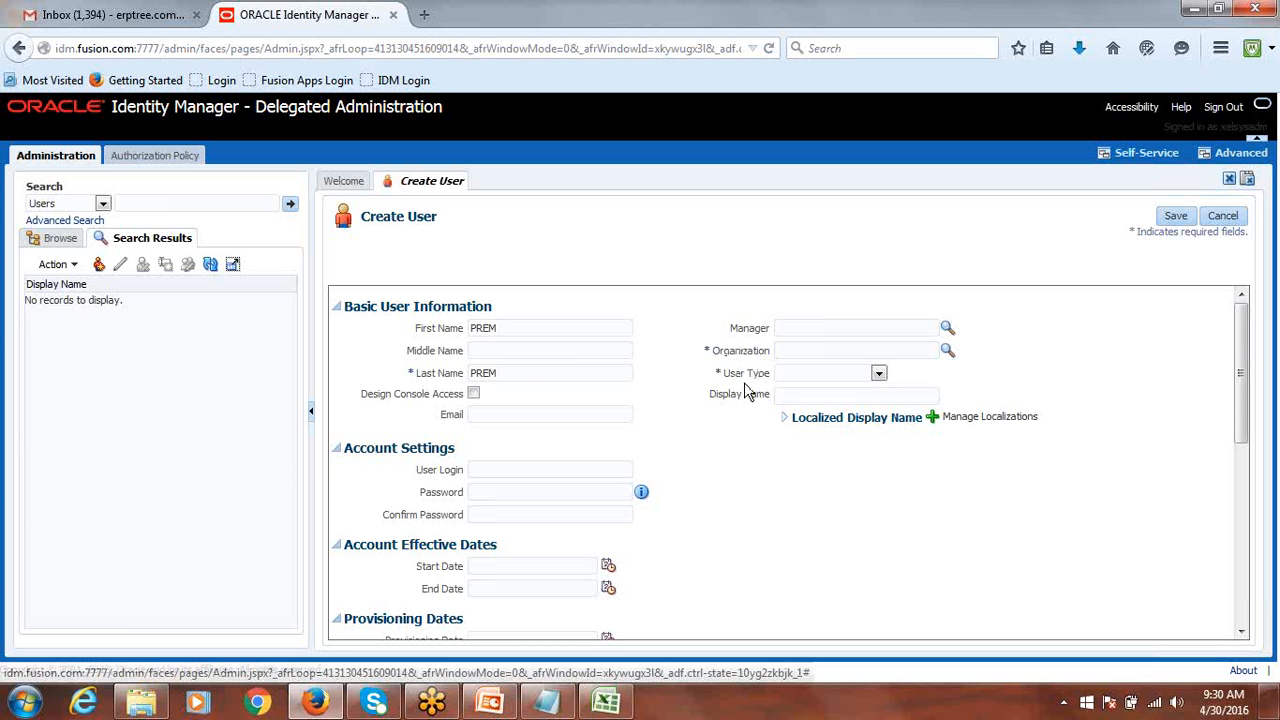
# Search the organizations and assign Xellerate Users as the user's organization.
pyautogui.click(946, 353)
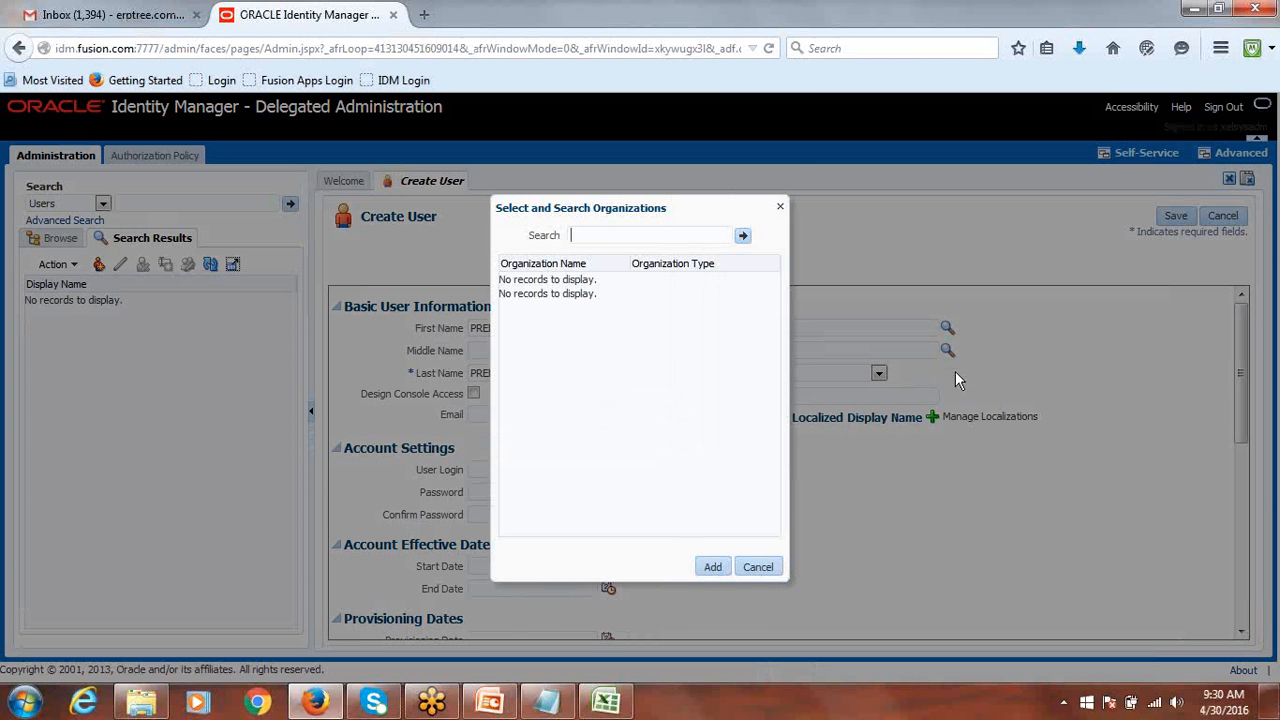
pyautogui.click(742, 236)
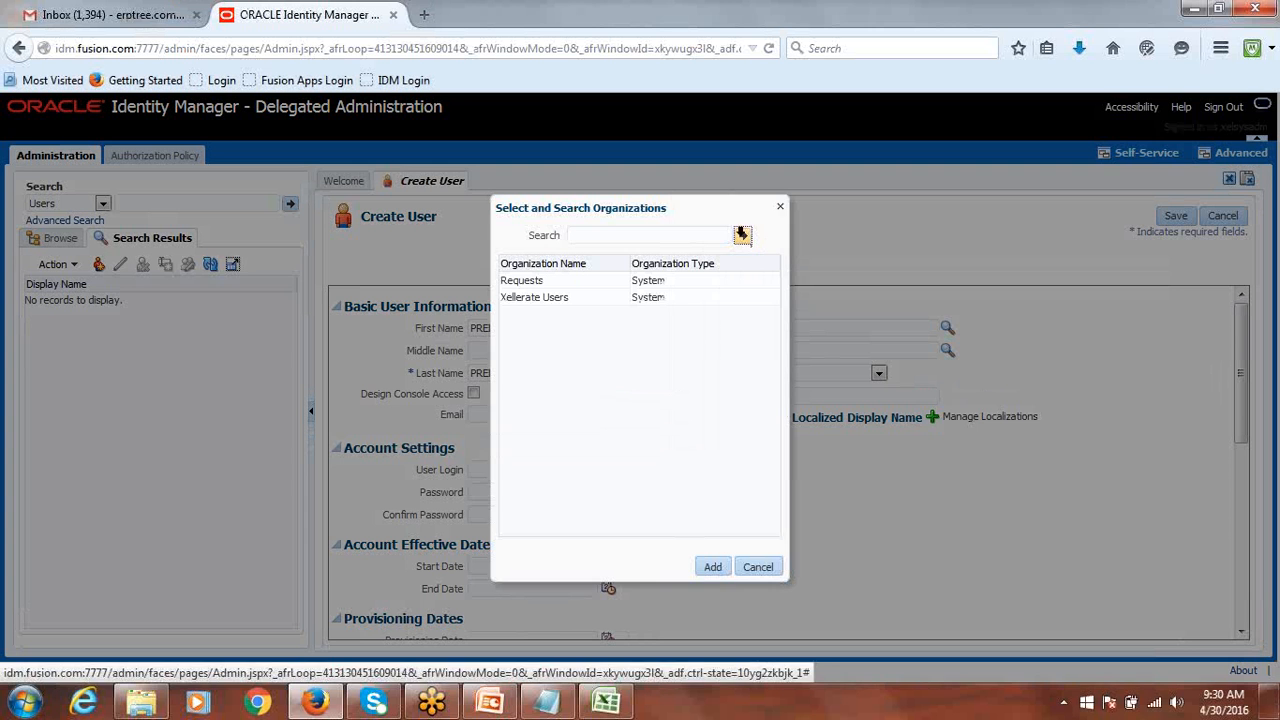
pyautogui.click(562, 303)
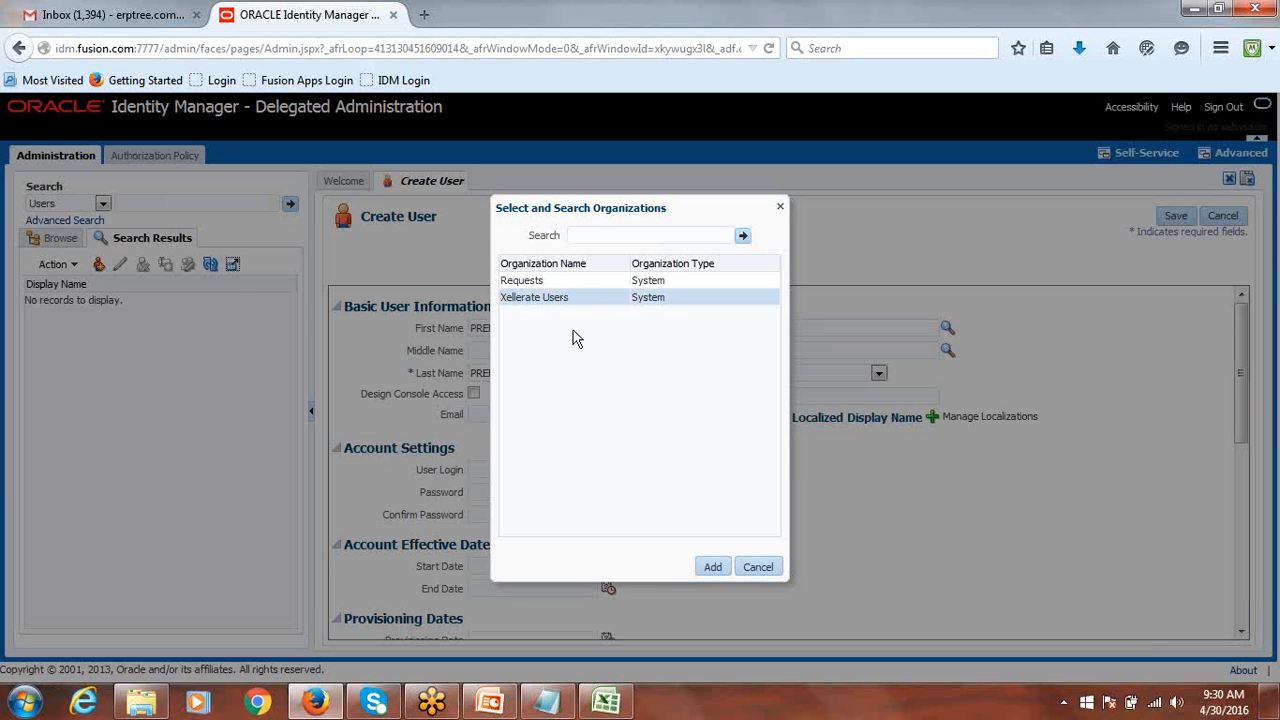
pyautogui.click(711, 569)
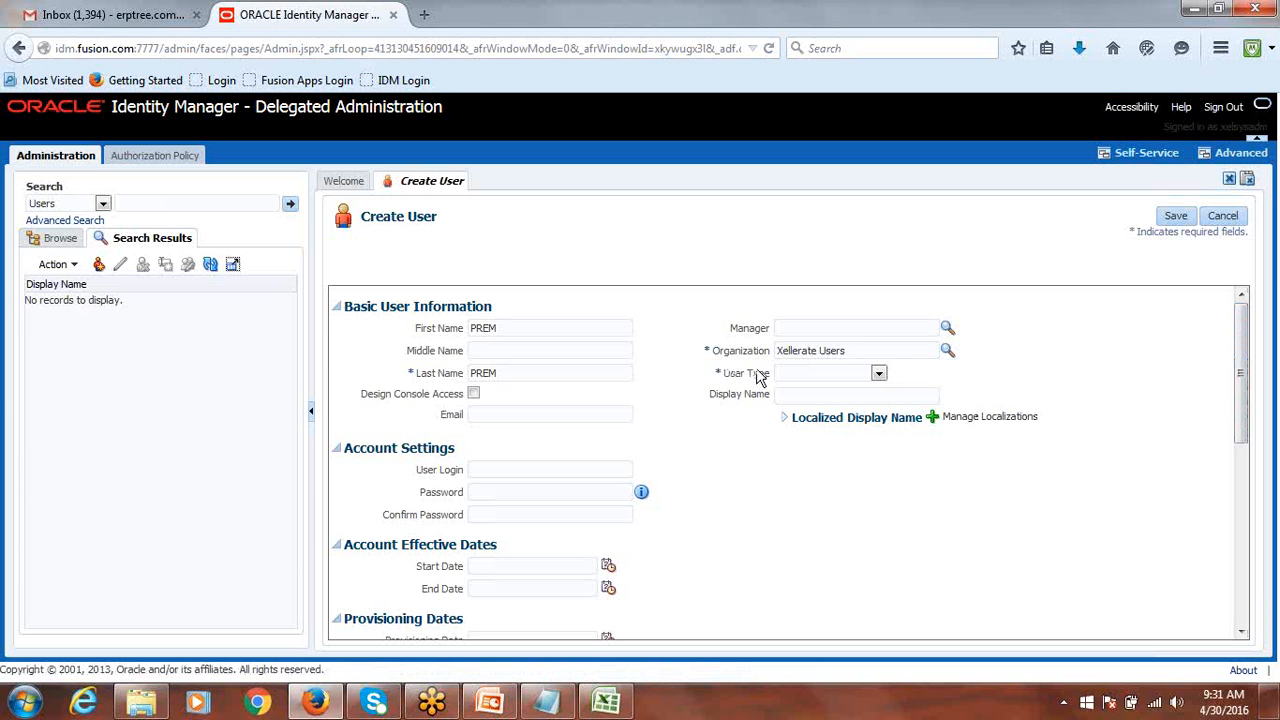
# Set the new user's User Type to Consultant on the Create User form.
pyautogui.click(879, 374)
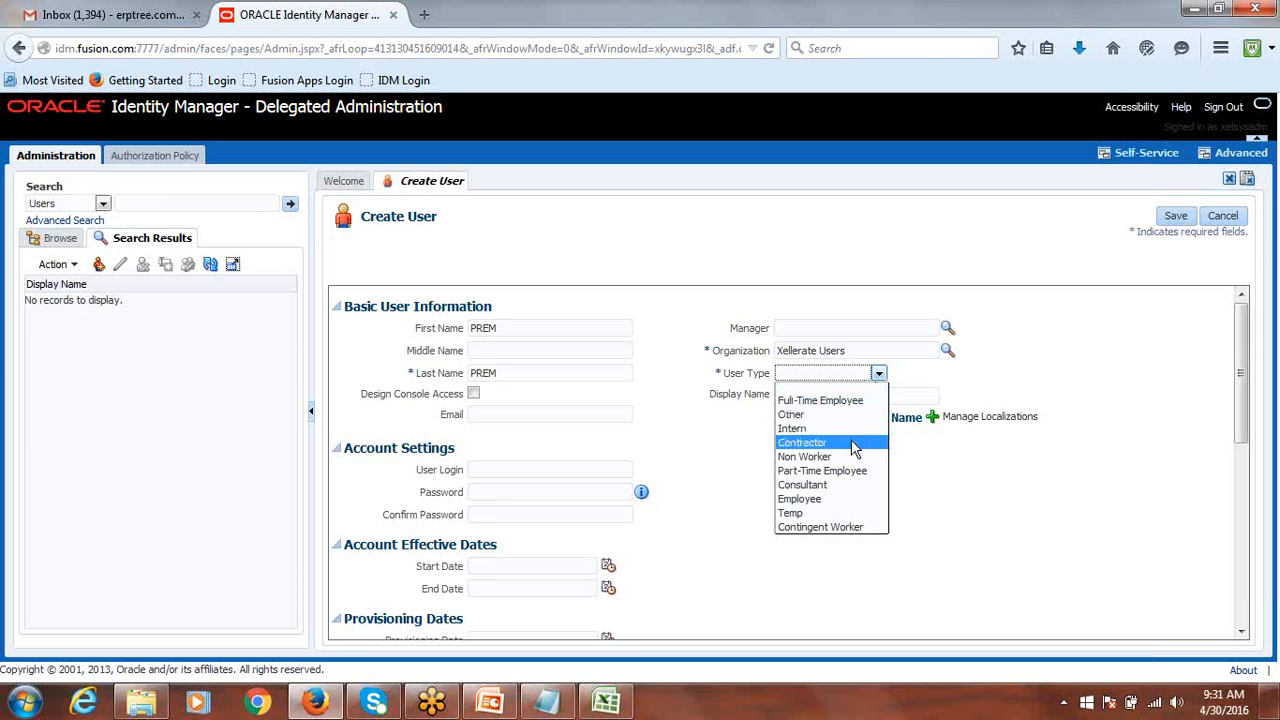
pyautogui.click(839, 484)
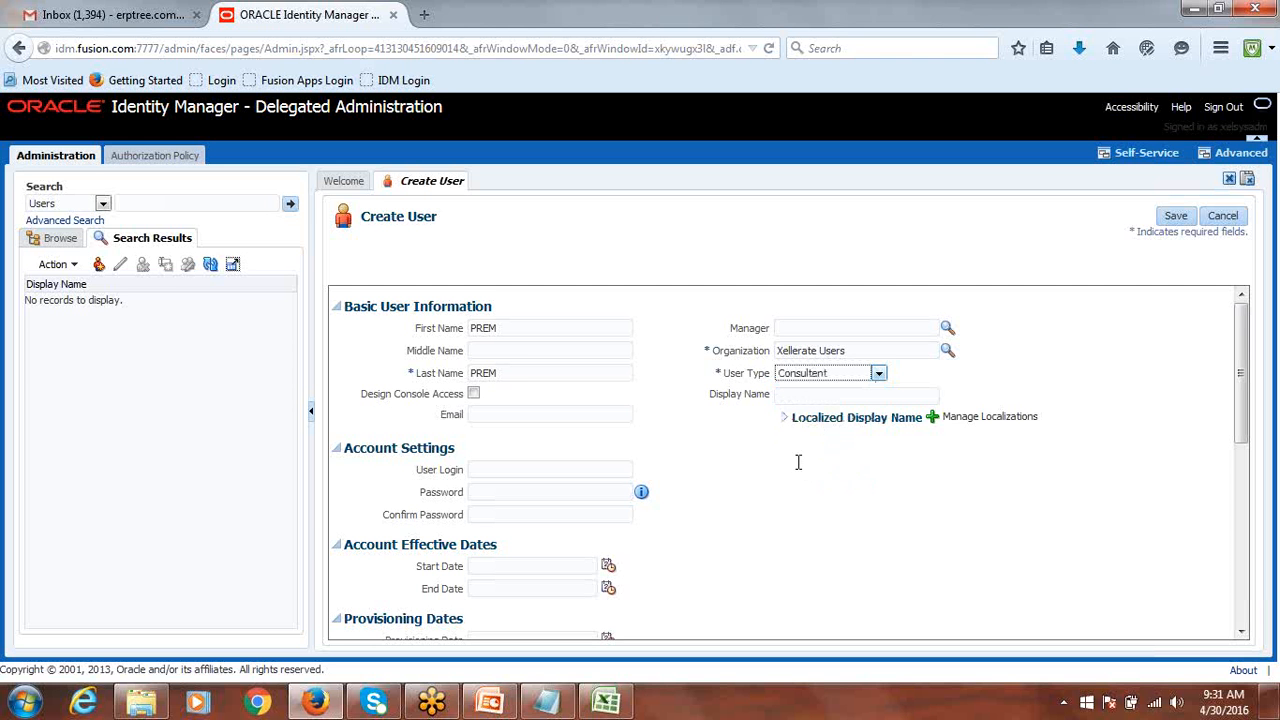
pyautogui.click(526, 372)
# Enter the new user's login name in the Create User form.
pyautogui.moveTo(1243, 366); pyautogui.dragTo(1247, 407)
pyautogui.click(499, 363)
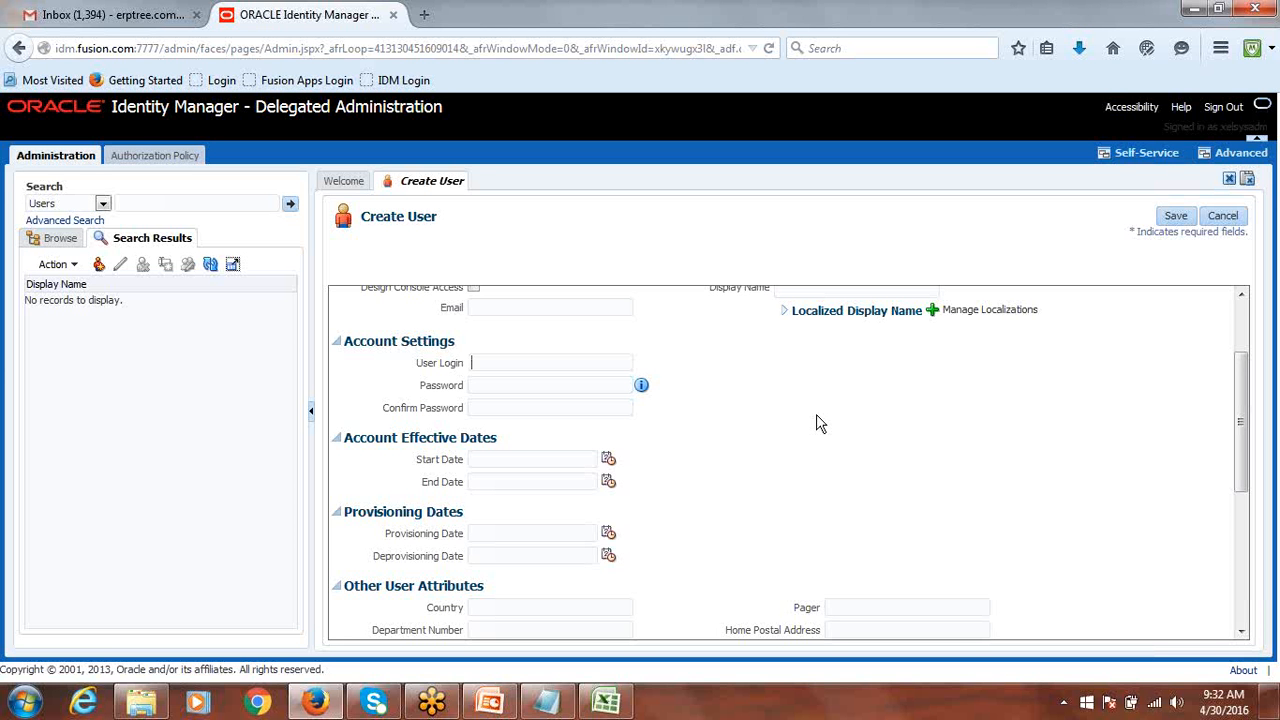
pyautogui.write('PREM')
pyautogui.press('Tab')
# Read through the password policy rules, then dismiss them.
pyautogui.click(311, 410)
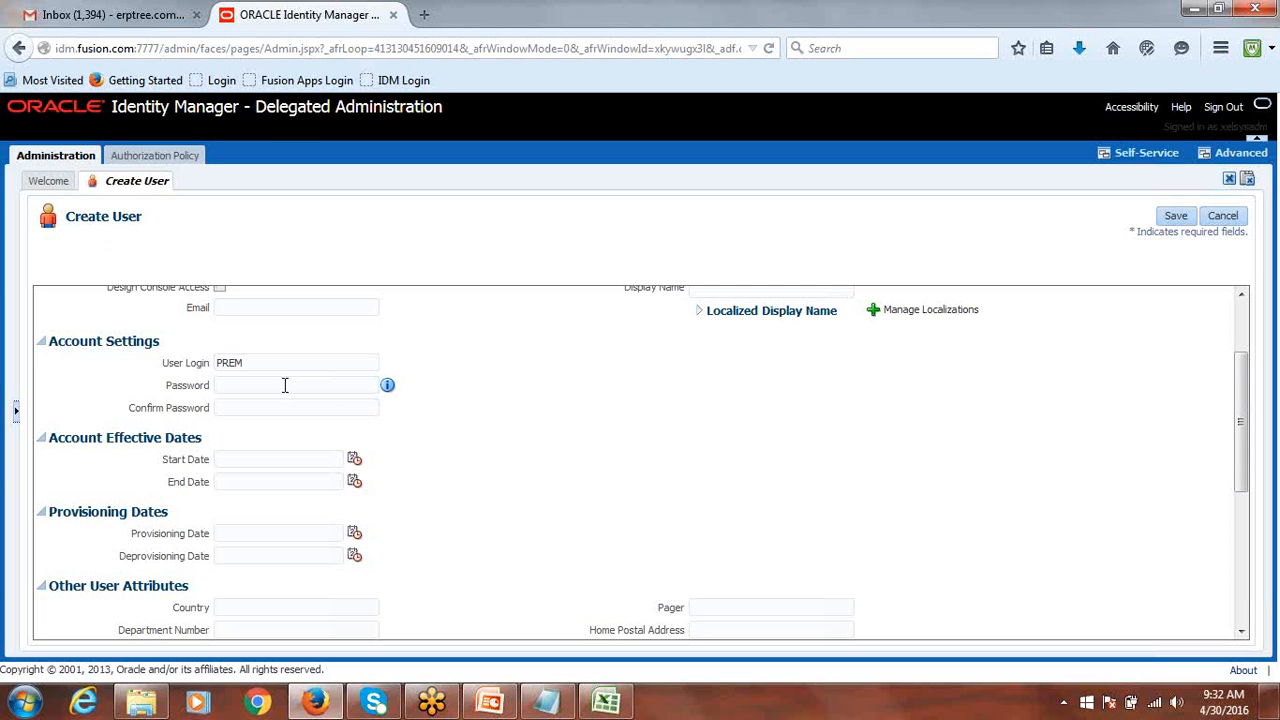
pyautogui.click(387, 387)
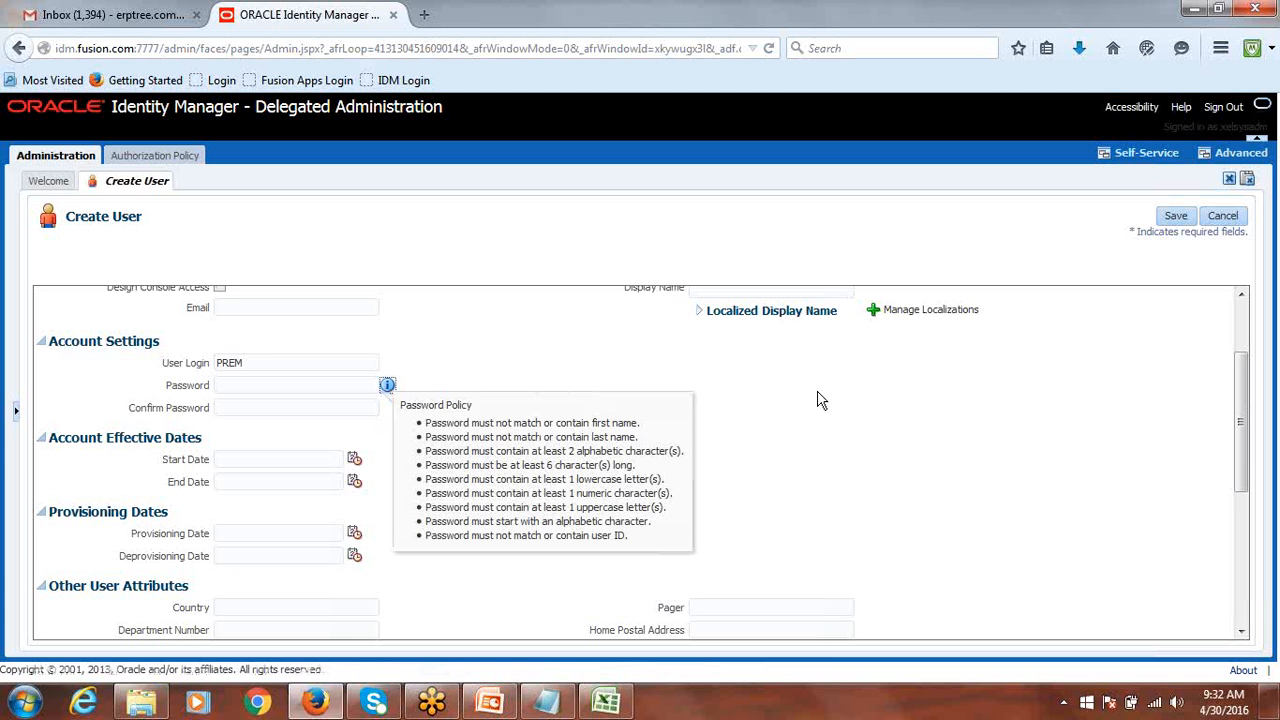
pyautogui.scroll(-1, 818, 400)
pyautogui.scroll(-1, 818, 400)
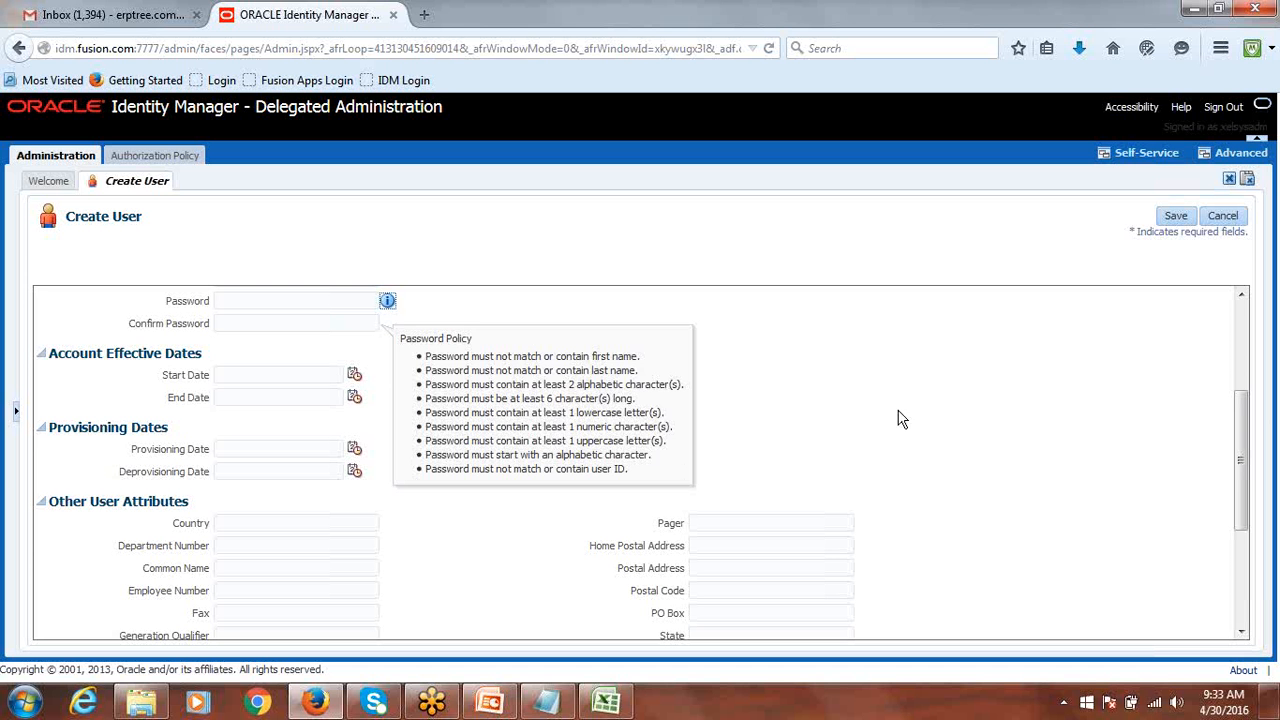
pyautogui.click(850, 386)
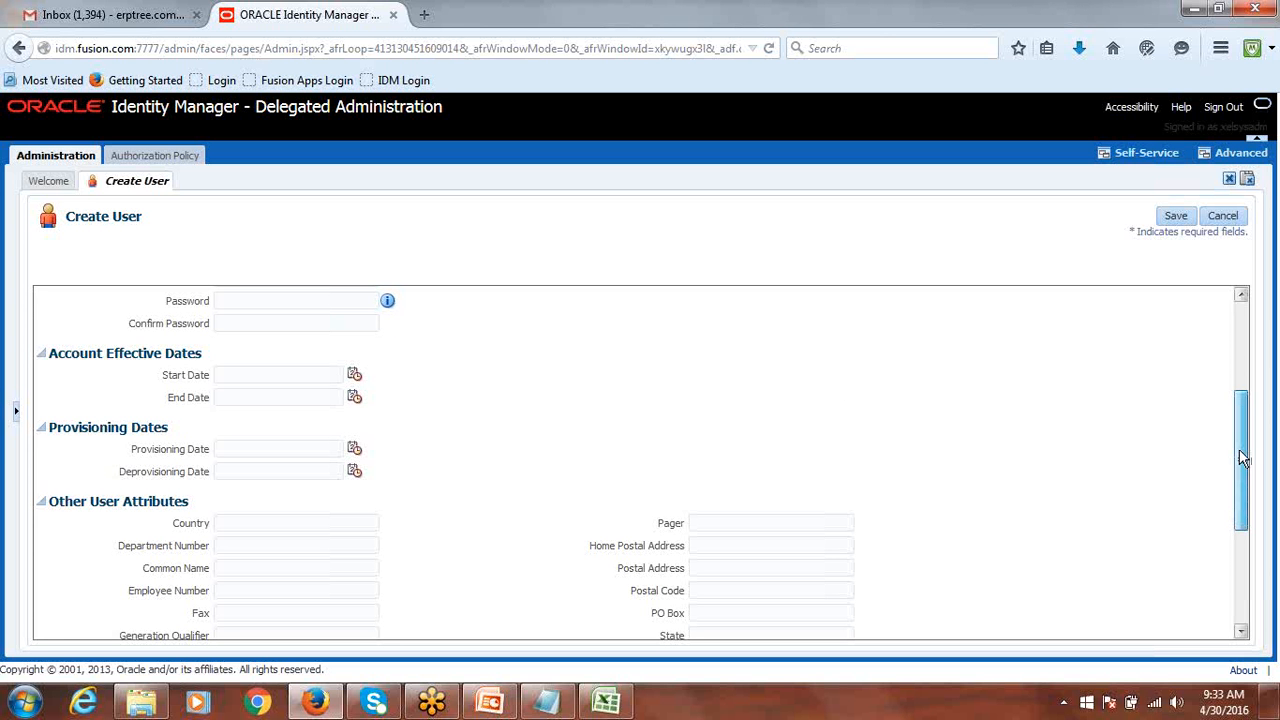
pyautogui.moveTo(1240, 457); pyautogui.dragTo(1260, 386)
# Enter the account password and retype it in Confirm Password.
pyautogui.click(266, 492)
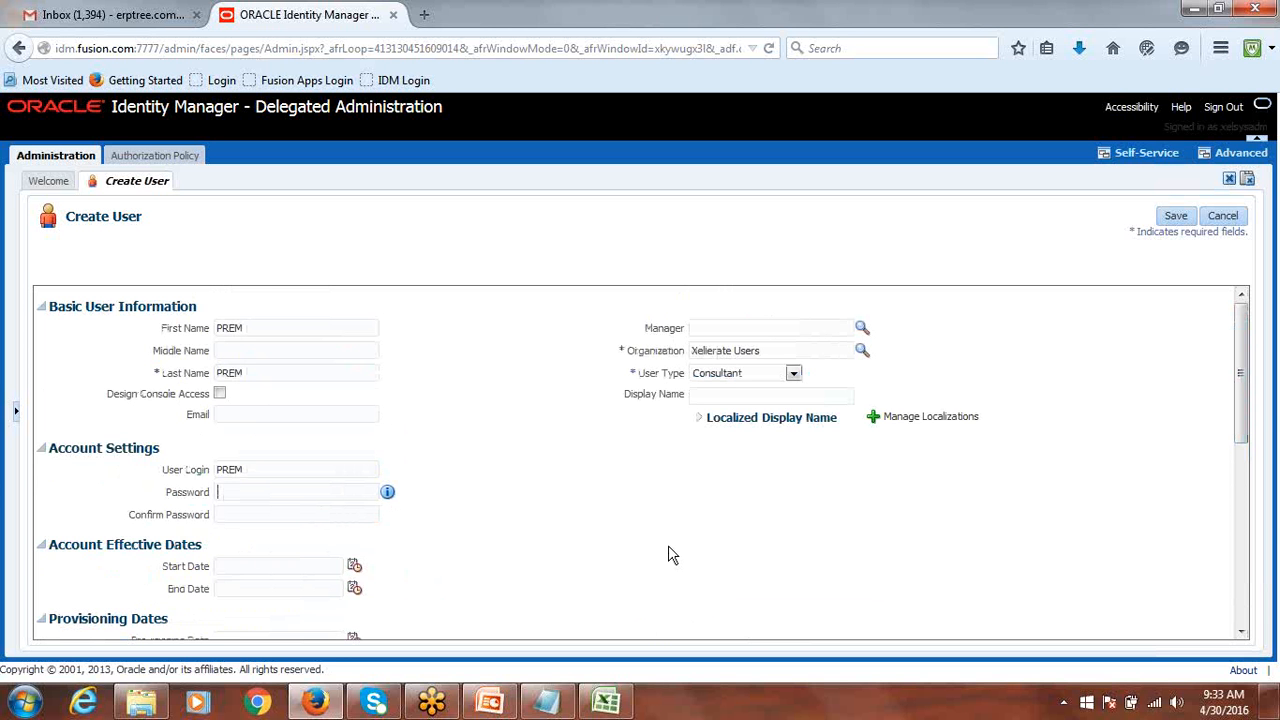
pyautogui.write('p')
pyautogui.press('BackSpace')
pyautogui.write('●●●●●●●●●●')
pyautogui.click(274, 516)
pyautogui.write('●●●●●●●●●●')
# Save the new user and select the created-successfully message on its page.
pyautogui.click(1176, 217)
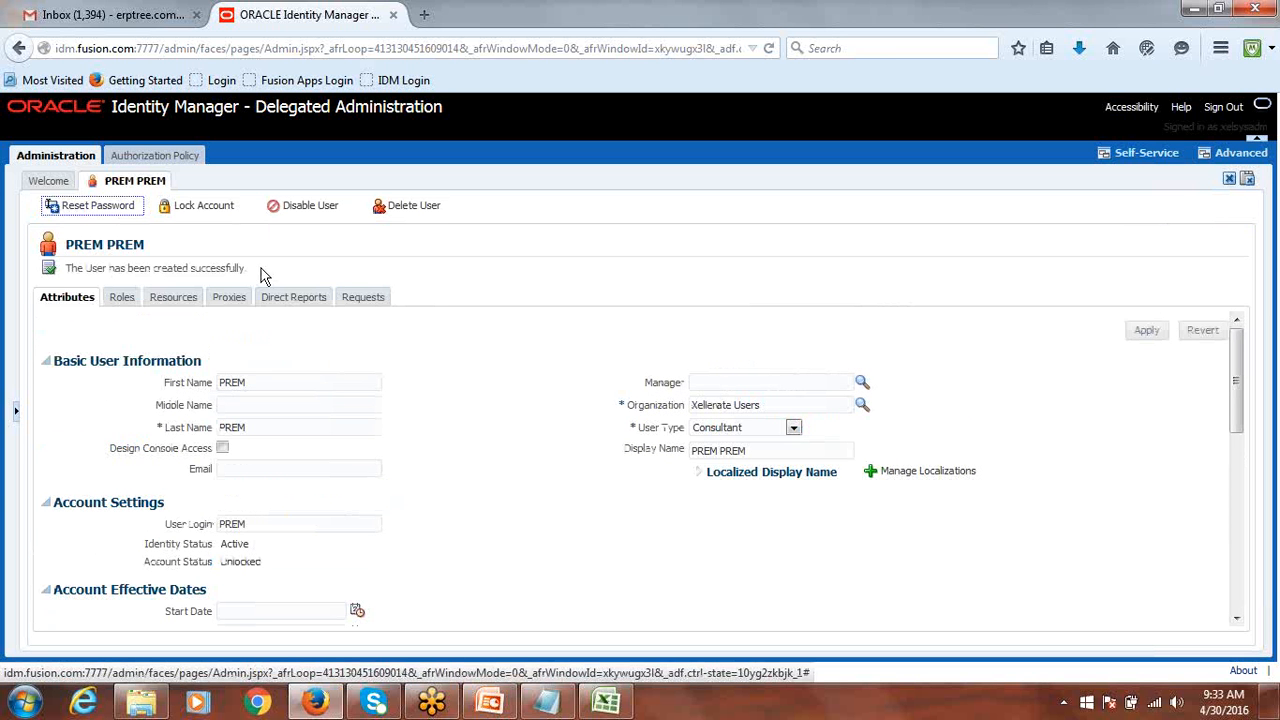
pyautogui.moveTo(250, 270); pyautogui.dragTo(75, 278)
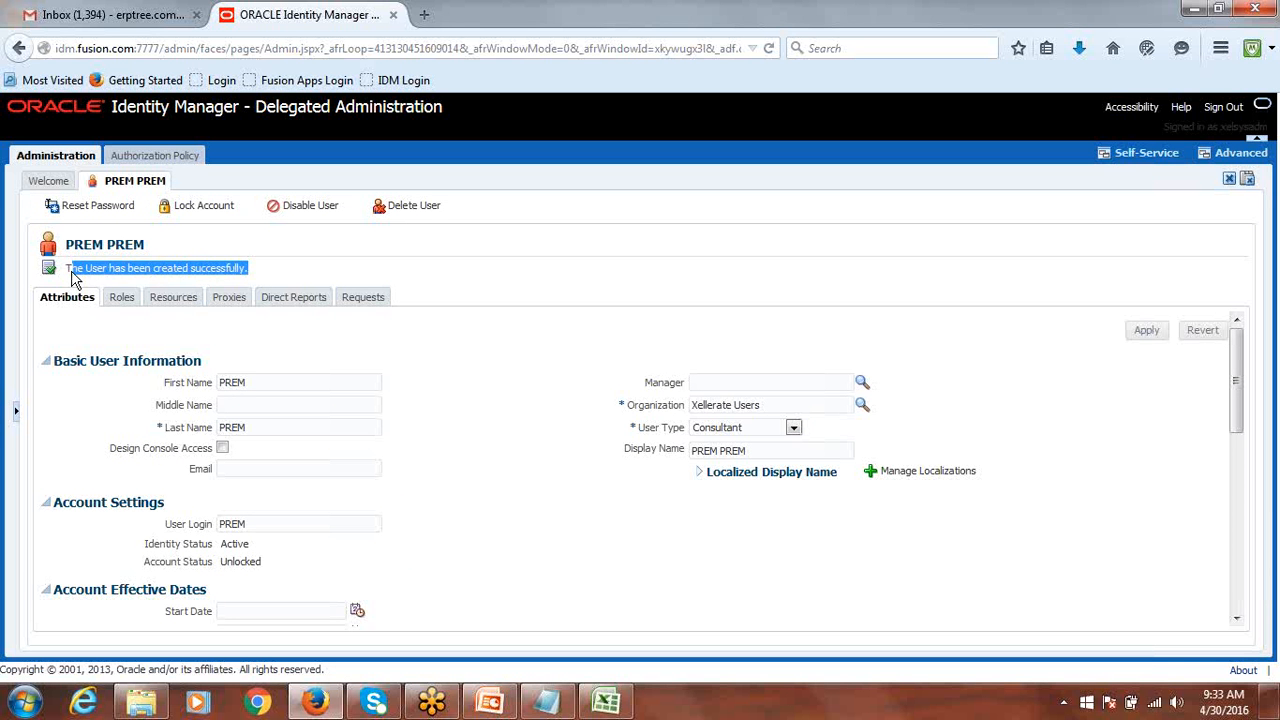
pyautogui.tripleClick(75, 278)
# In Class Discussion.xlsx, go to the Day2 sheet and select the Implementation User heading in A62.
pyautogui.click(605, 702)
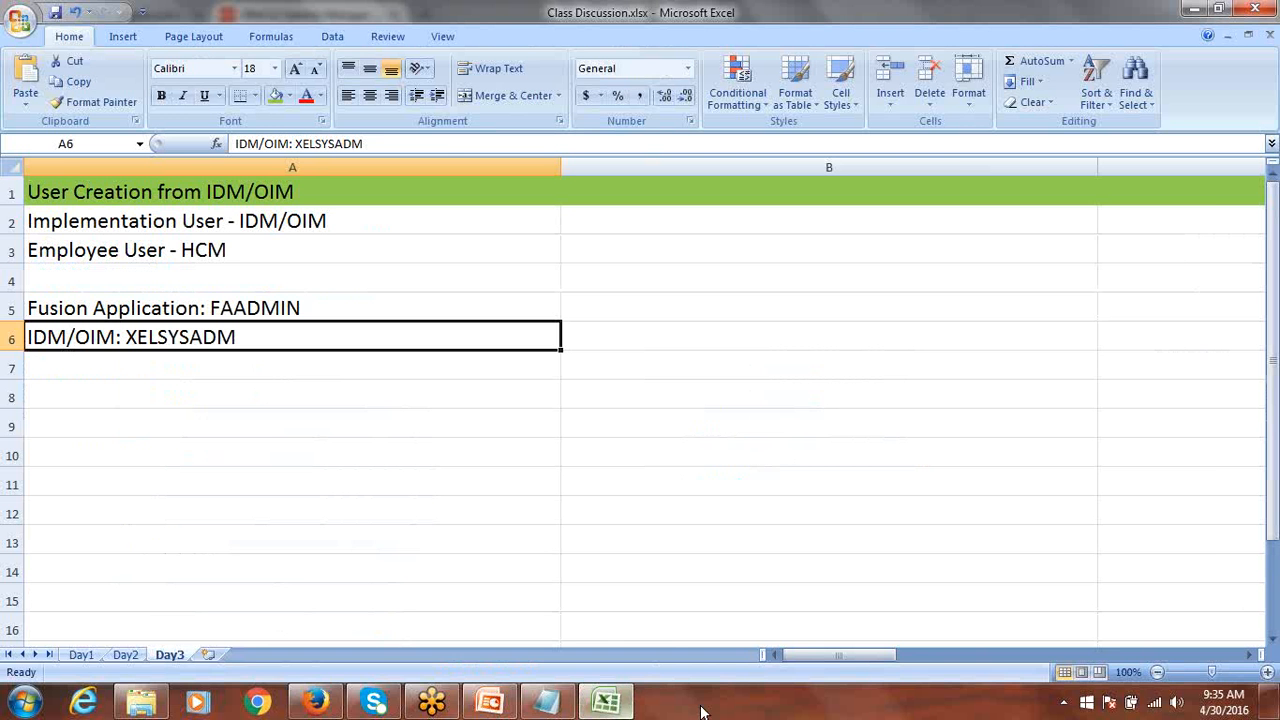
pyautogui.click(125, 654)
pyautogui.scroll(-4, 300, 481)
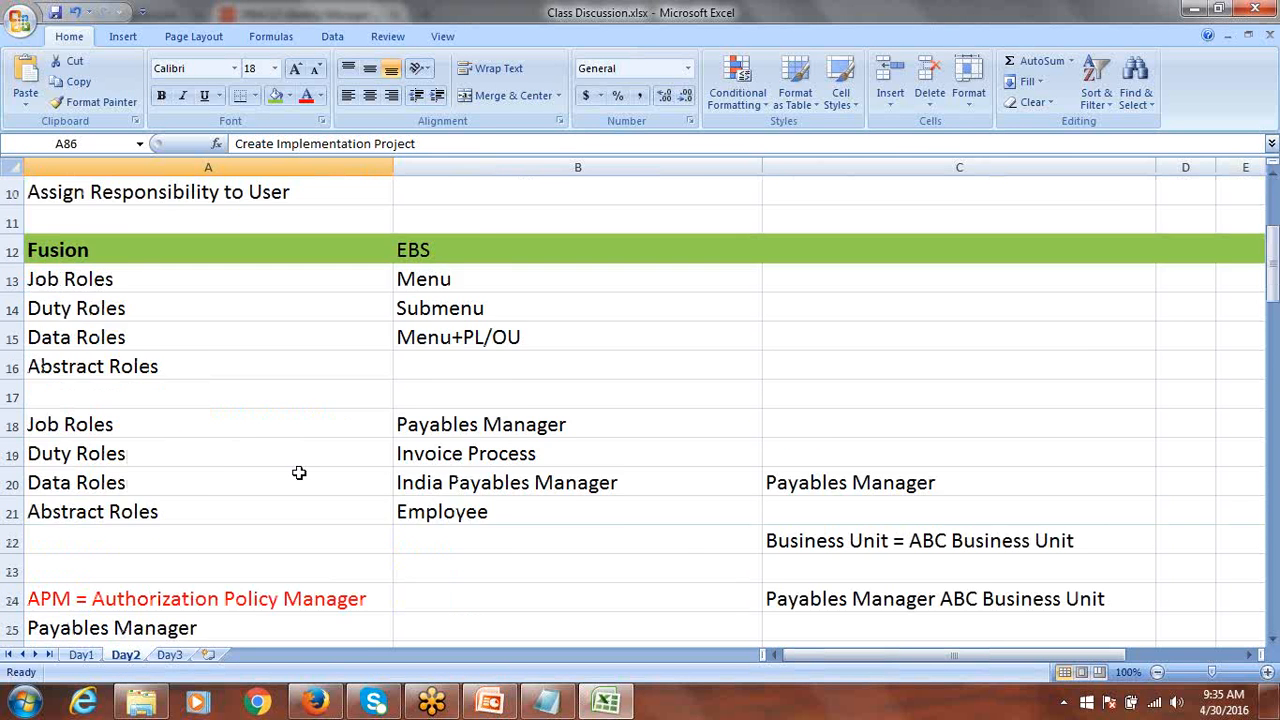
pyautogui.scroll(-8, 631, 482)
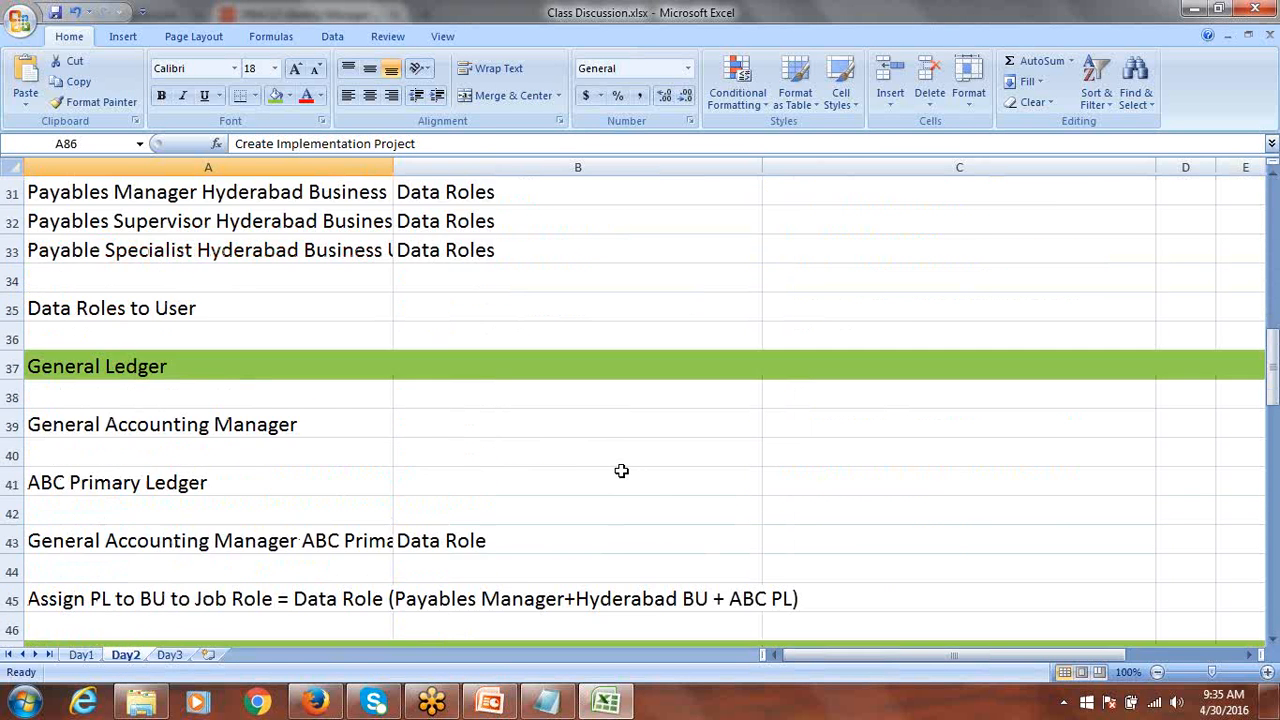
pyautogui.scroll(-5, 619, 470)
pyautogui.scroll(1, 619, 470)
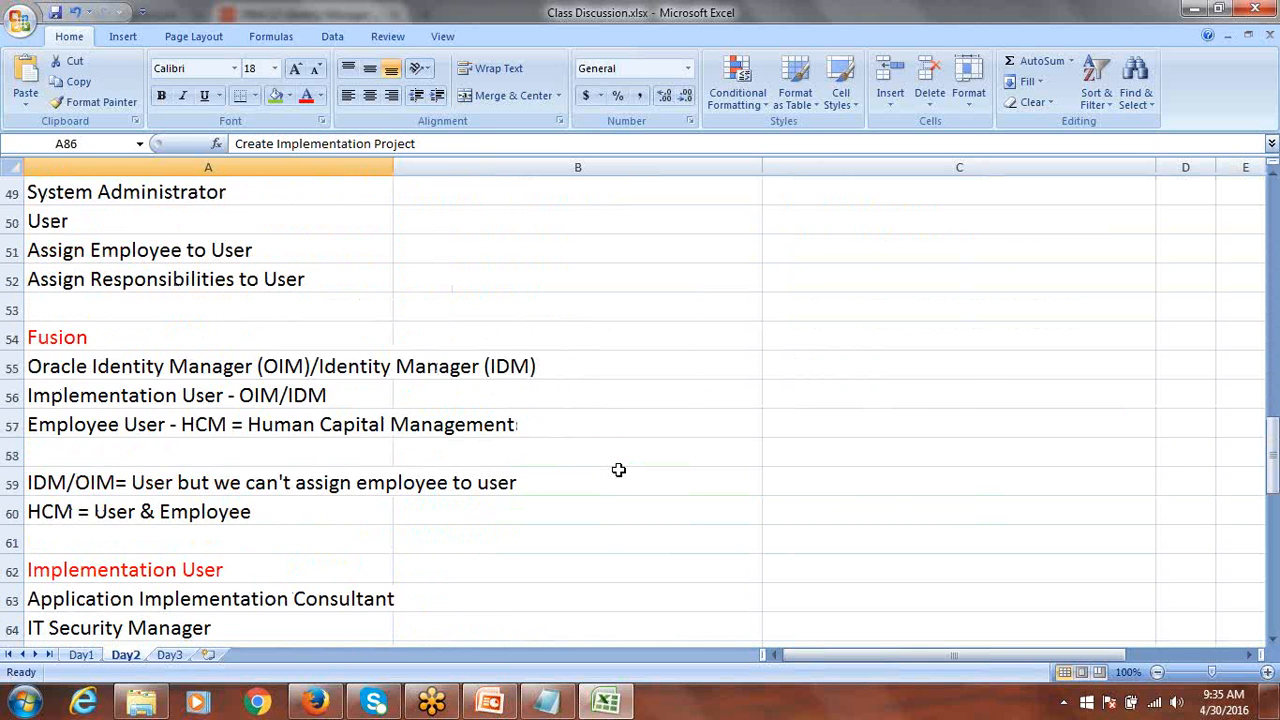
pyautogui.scroll(-2, 619, 470)
pyautogui.scroll(-1, 619, 470)
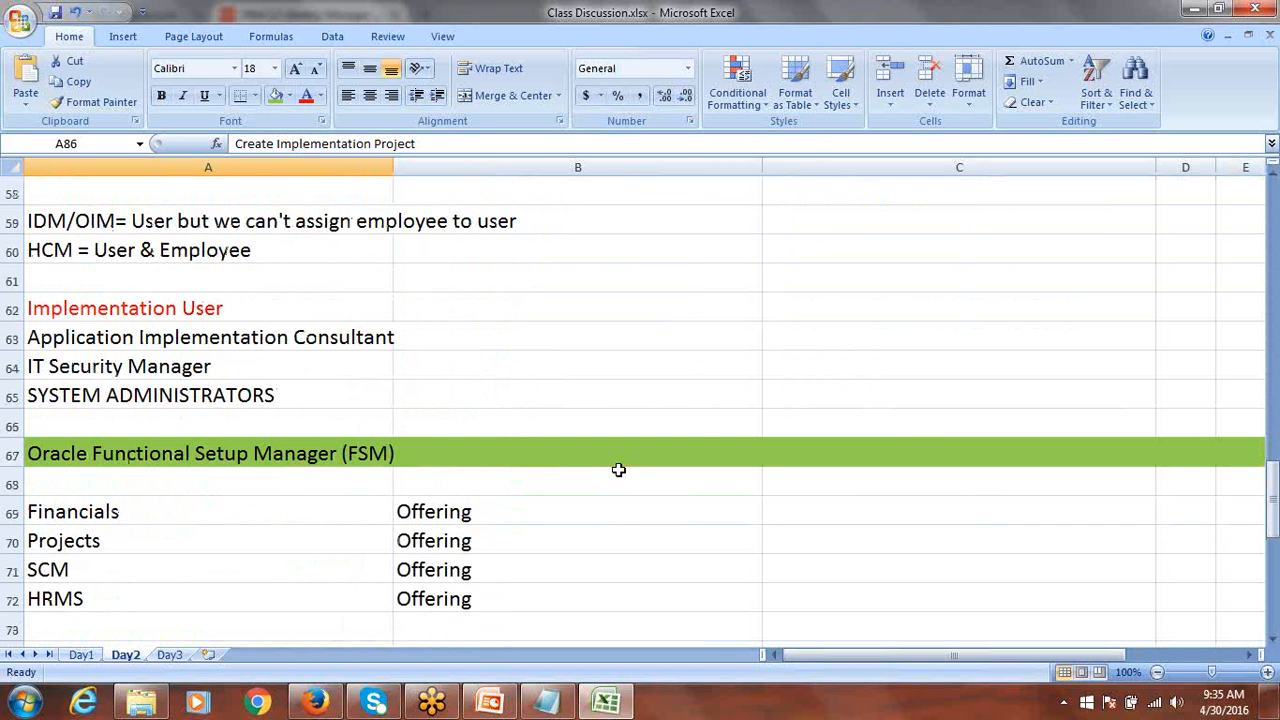
pyautogui.click(155, 314)
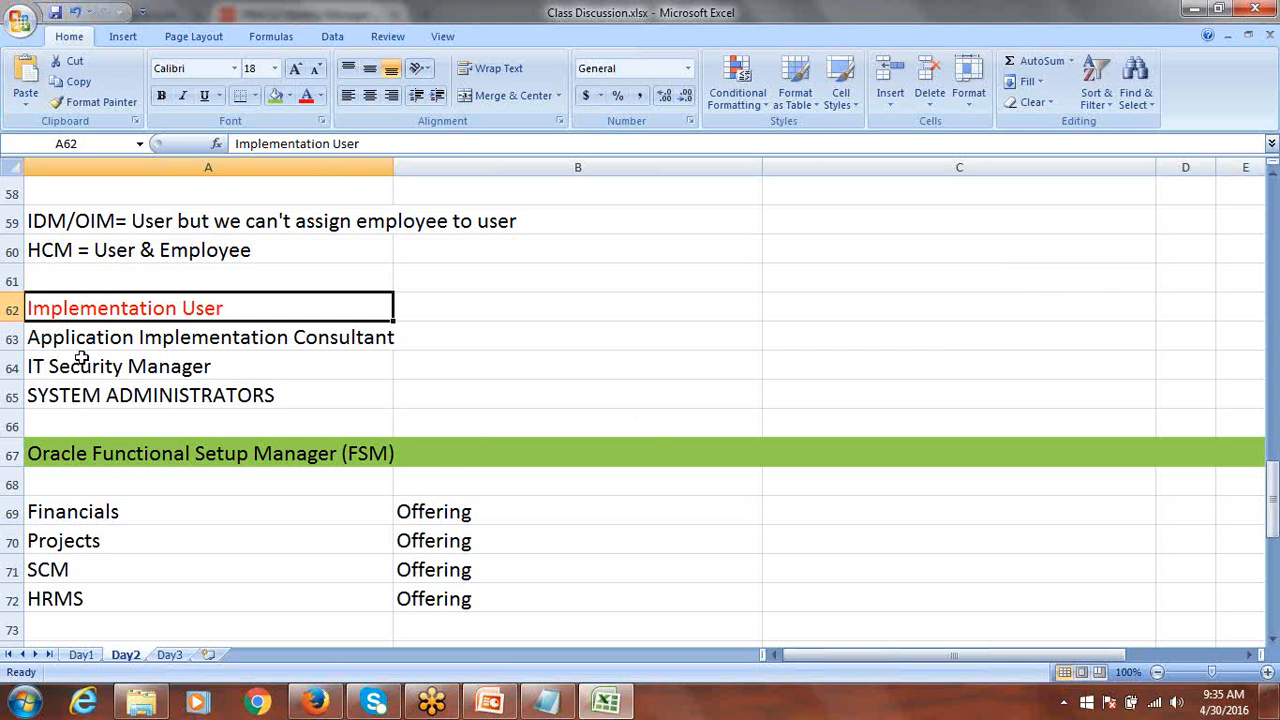
# Select the implementation role names in A63:A65 on Day2.
pyautogui.moveTo(85, 341); pyautogui.dragTo(108, 403)
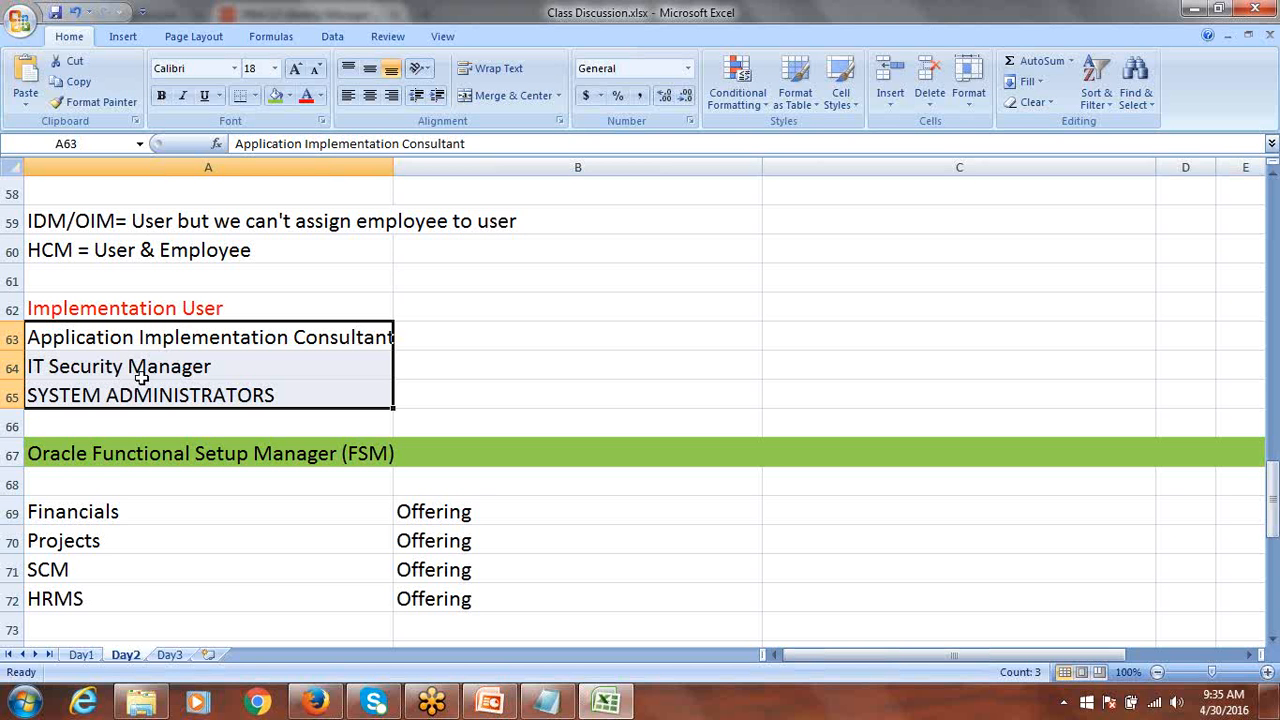
pyautogui.moveTo(146, 338); pyautogui.dragTo(170, 394)
pyautogui.moveTo(140, 340); pyautogui.dragTo(142, 365)
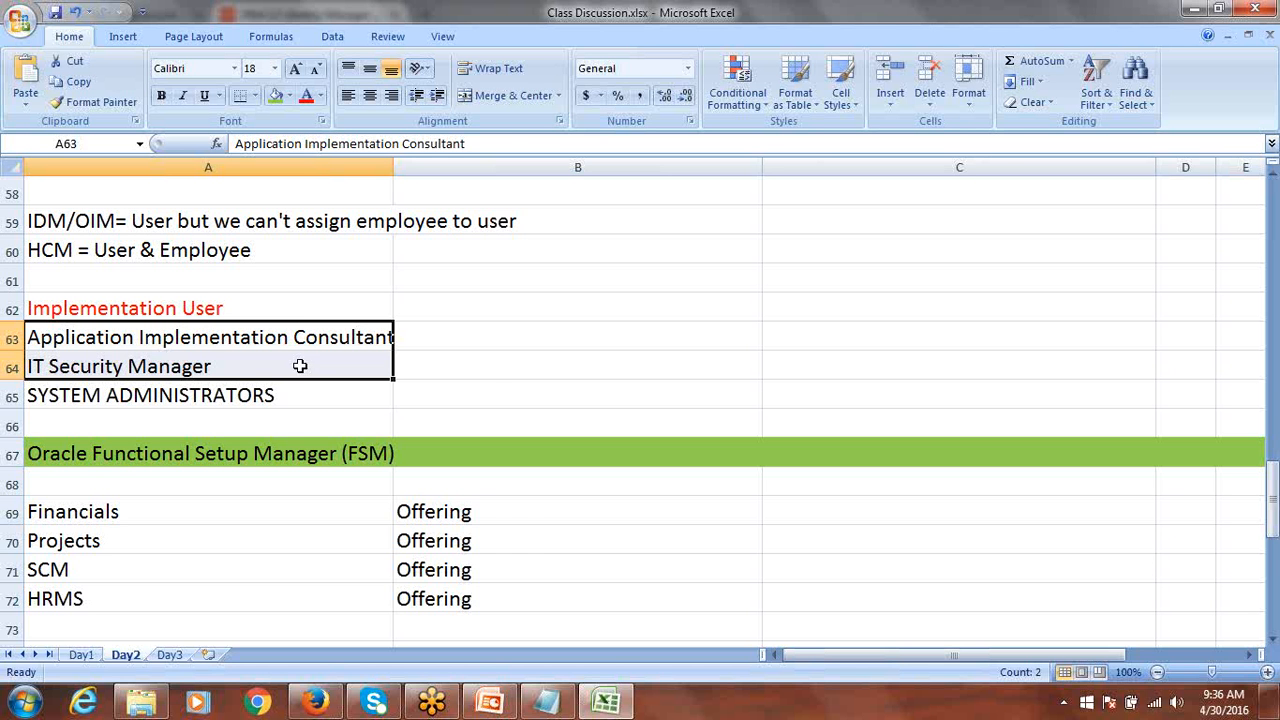
# Widen column A to fit the role names, view Day3, then return to Identity Manager.
pyautogui.moveTo(393, 167); pyautogui.dragTo(448, 170)
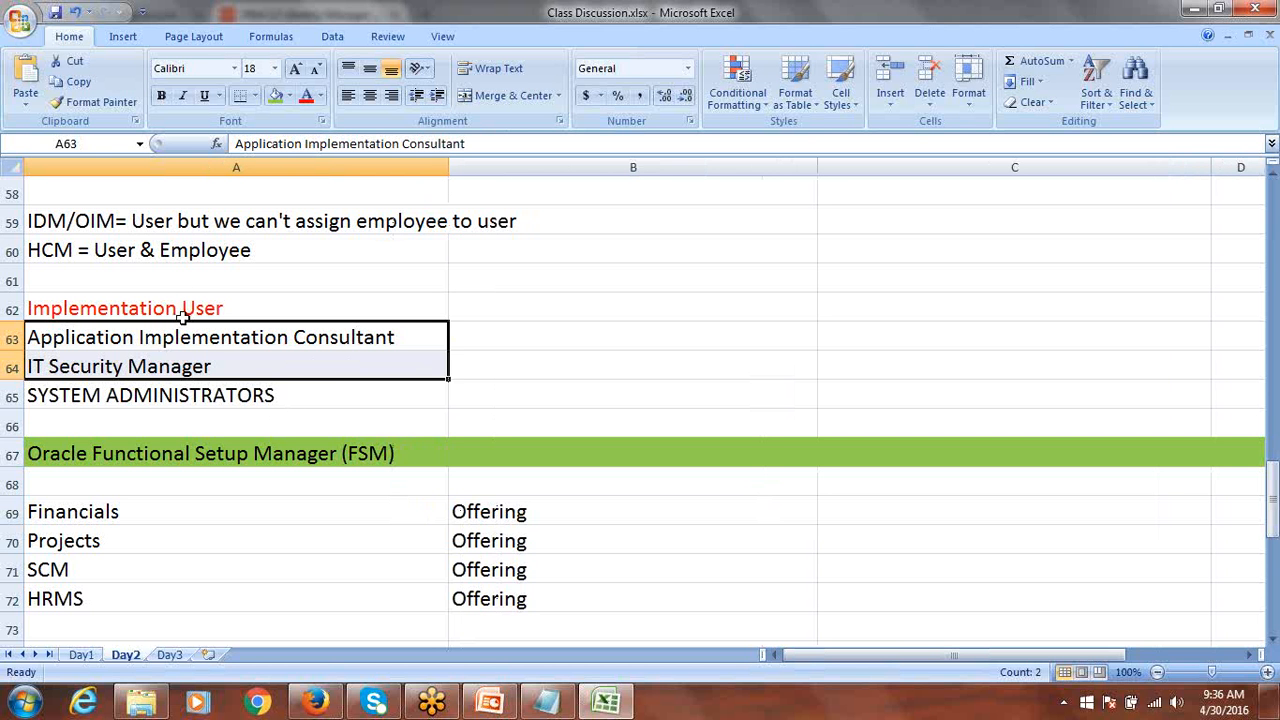
pyautogui.click(228, 340)
pyautogui.moveTo(240, 336); pyautogui.dragTo(254, 390)
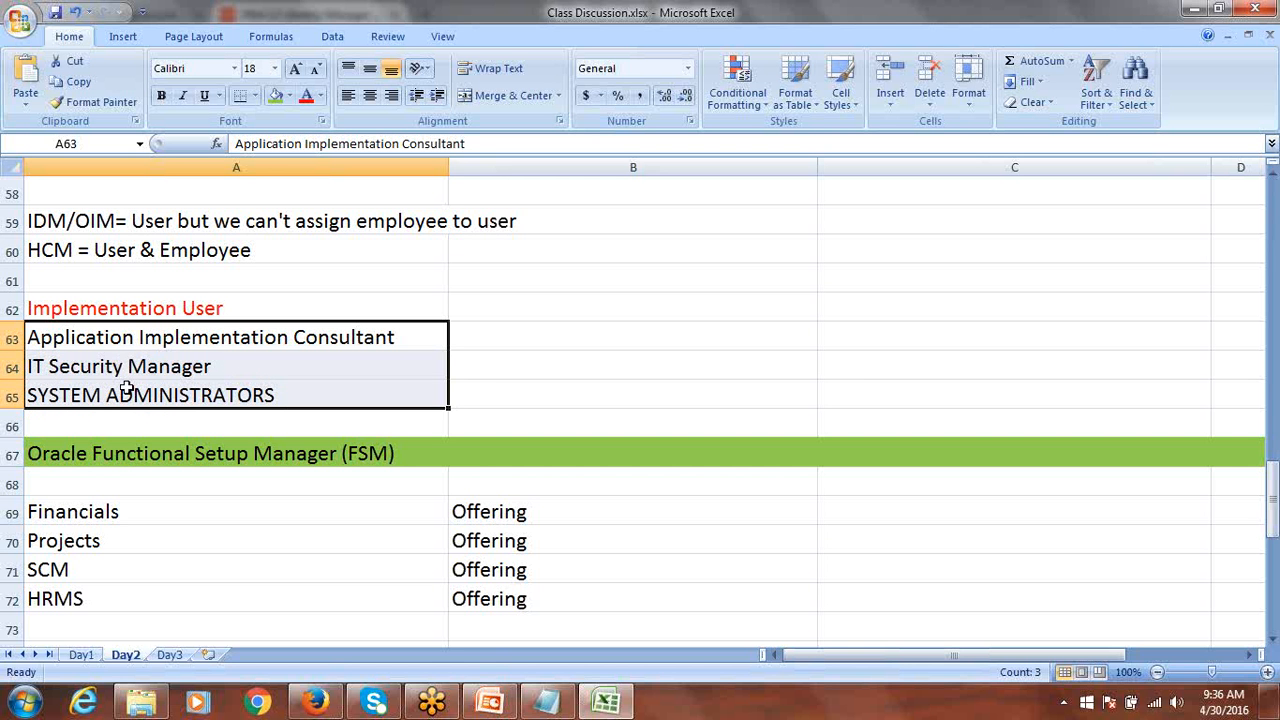
pyautogui.click(170, 656)
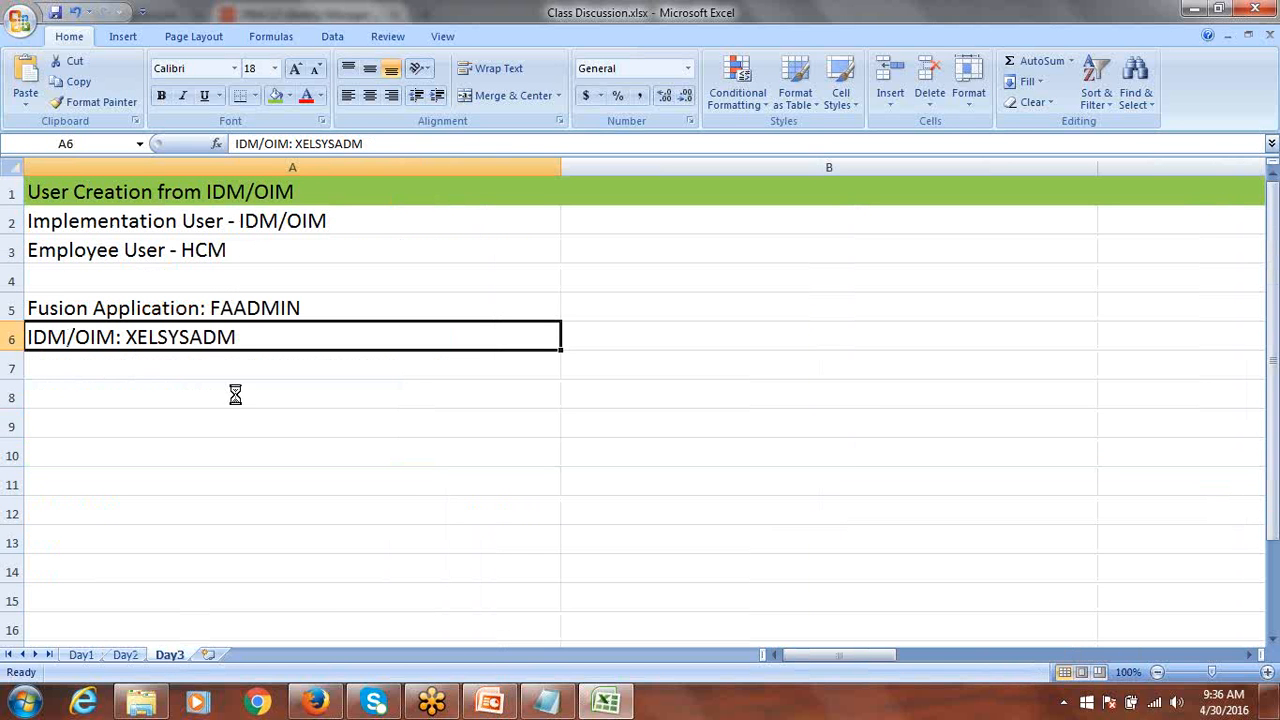
pyautogui.click(316, 704)
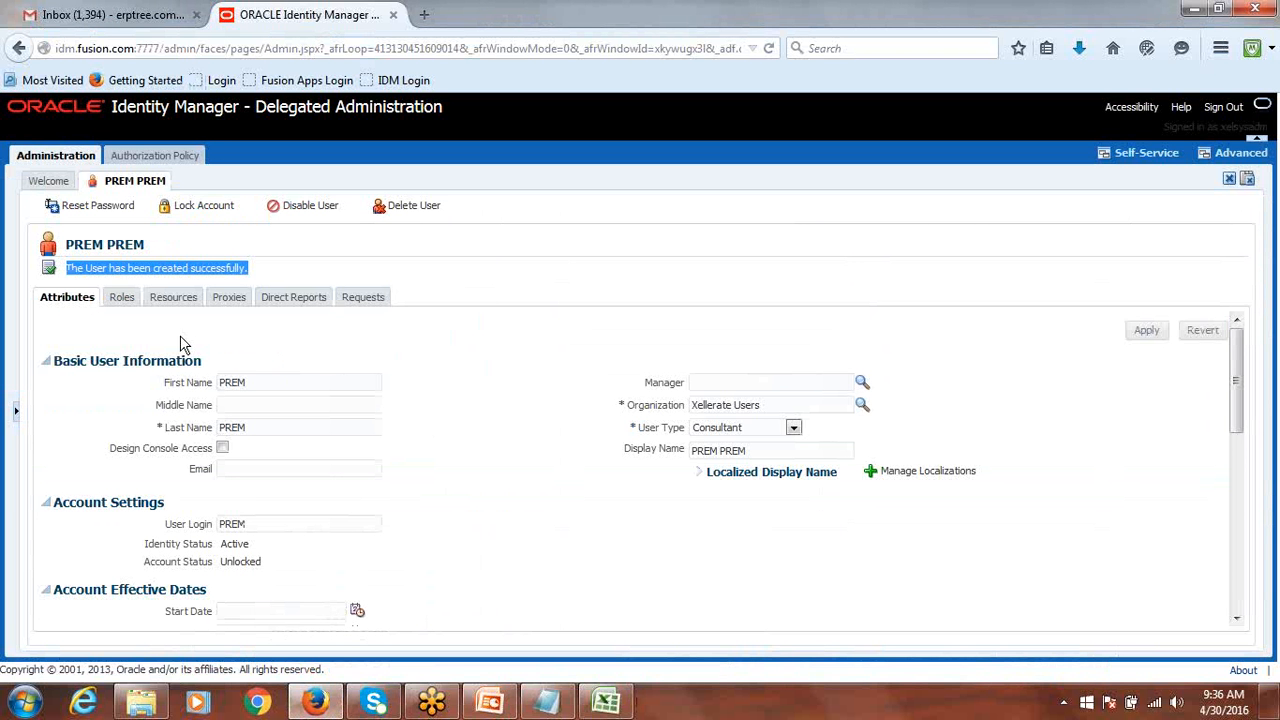
# View the user's Roles tab, showing only ALL USERS, then switch to the Excel notes.
pyautogui.click(120, 302)
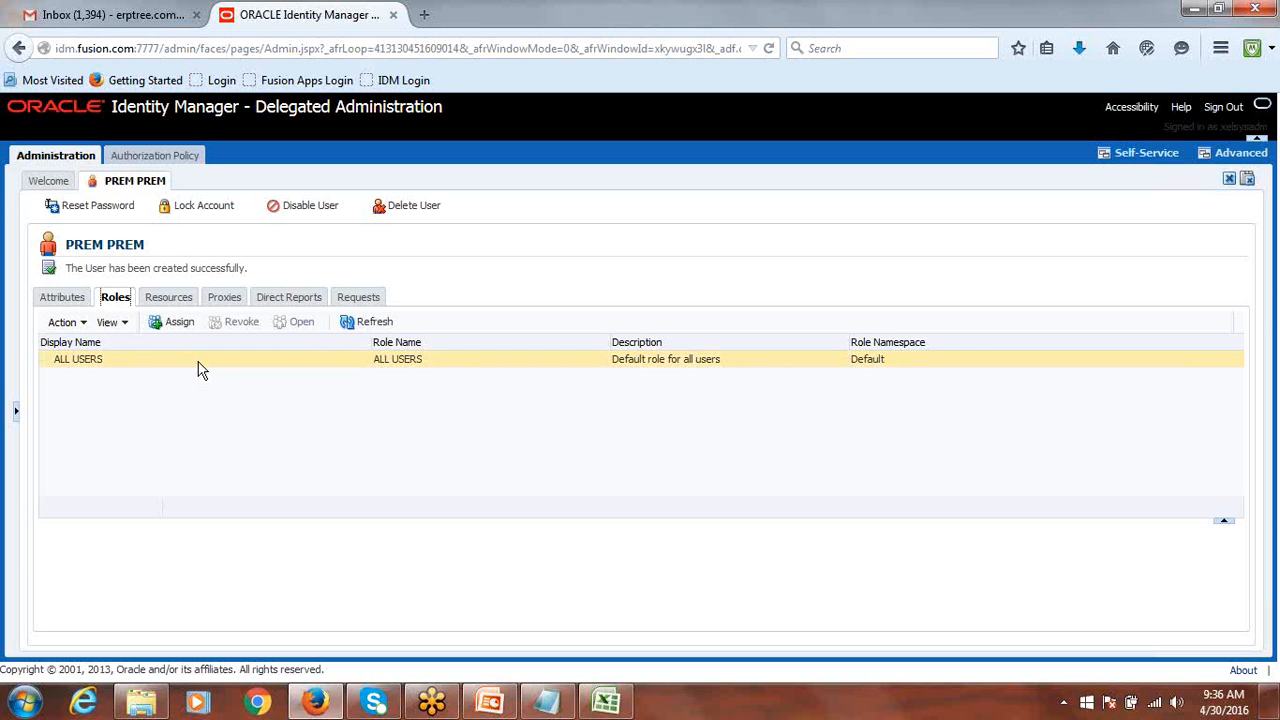
pyautogui.click(605, 702)
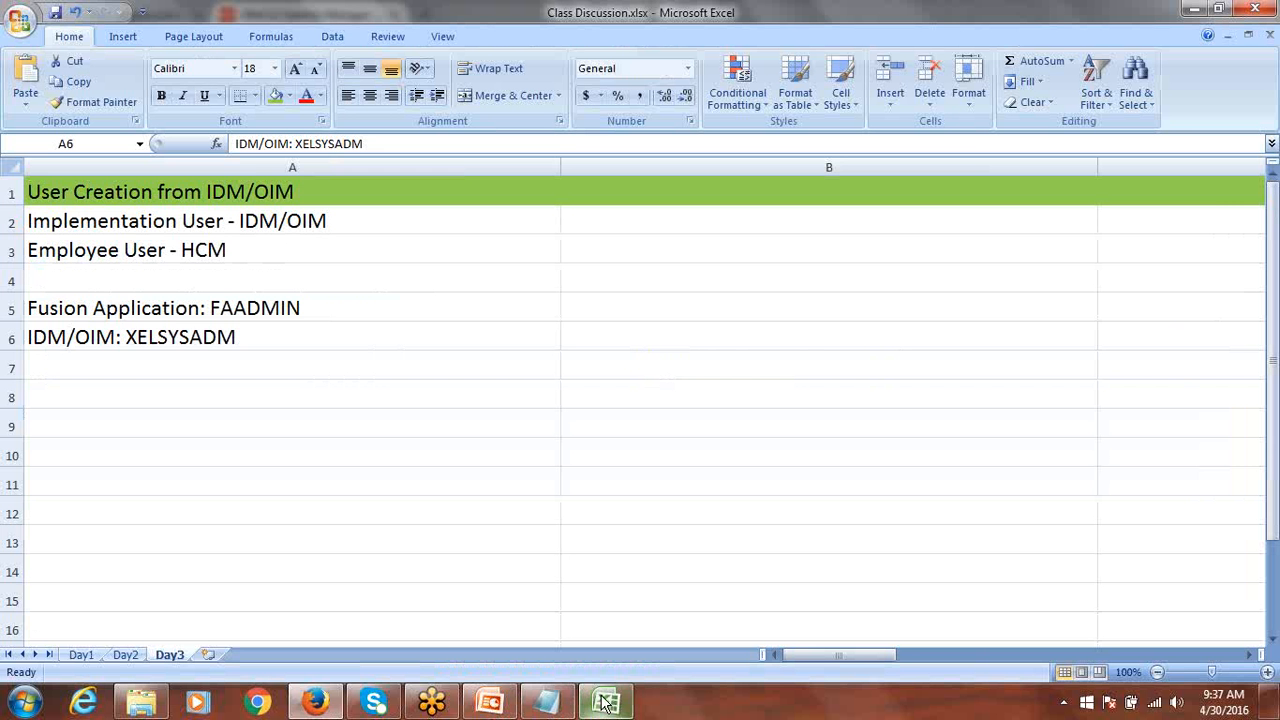
# Review the three implementation role names in Day2 A63:A65, then return to the browser.
pyautogui.click(125, 654)
pyautogui.moveTo(154, 330); pyautogui.dragTo(177, 397)
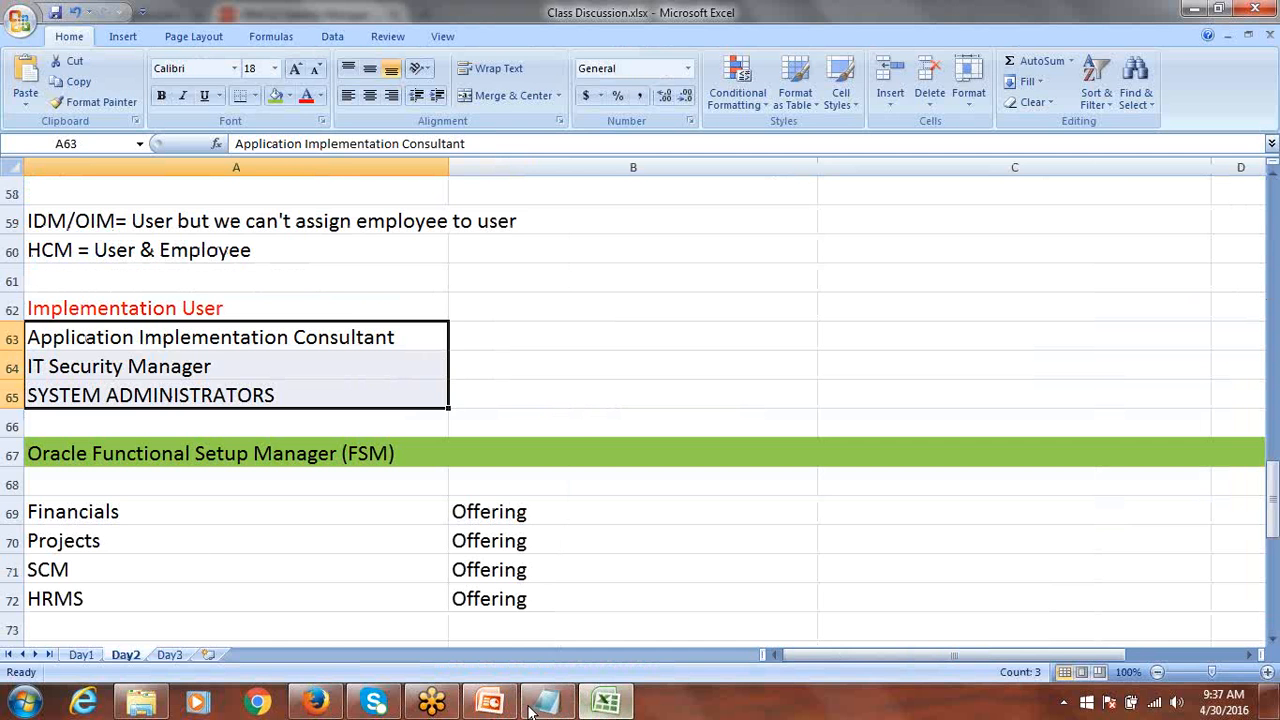
pyautogui.click(315, 702)
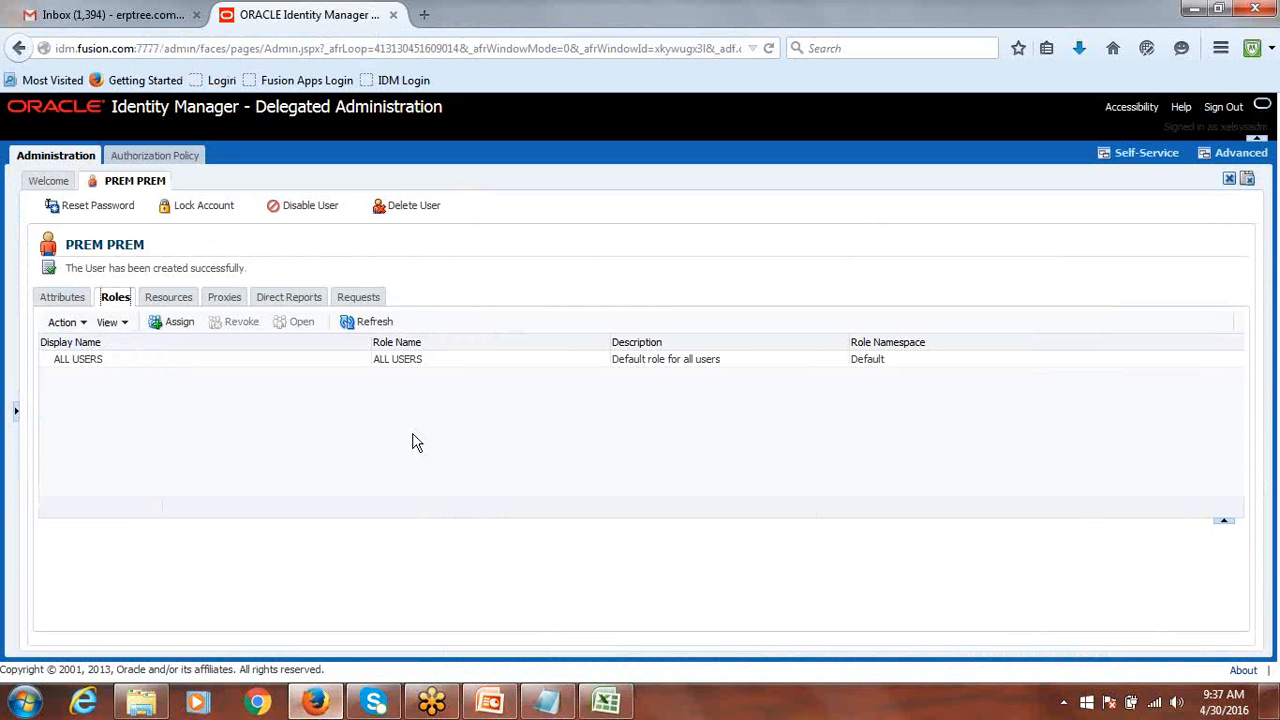
# Open role assignment and copy the Application Implementation Consultant name from the workbook.
pyautogui.click(174, 324)
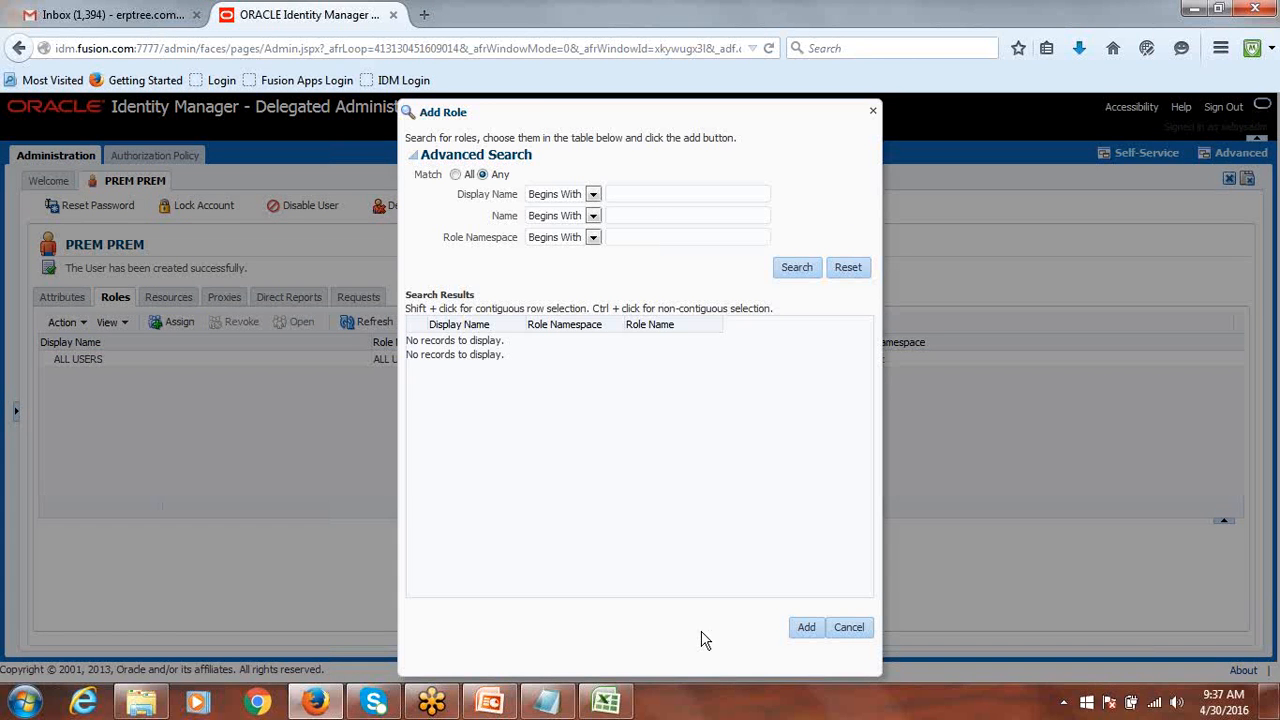
pyautogui.click(605, 701)
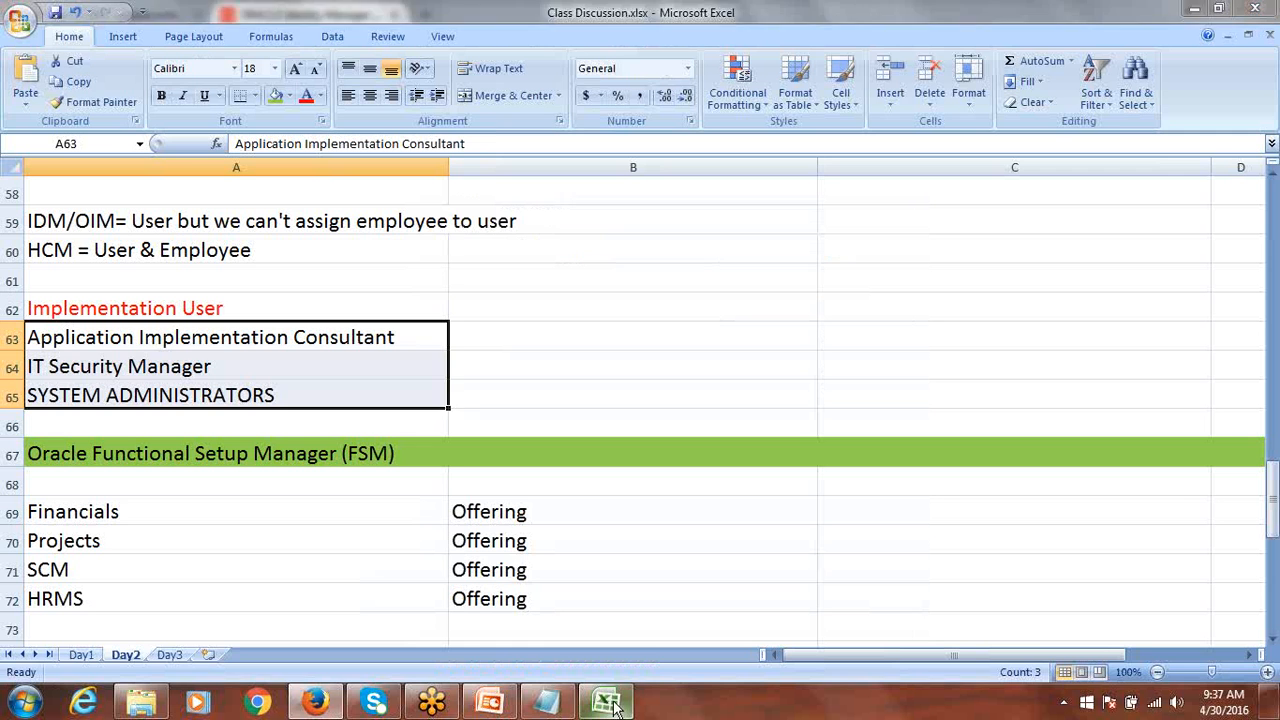
pyautogui.click(94, 338)
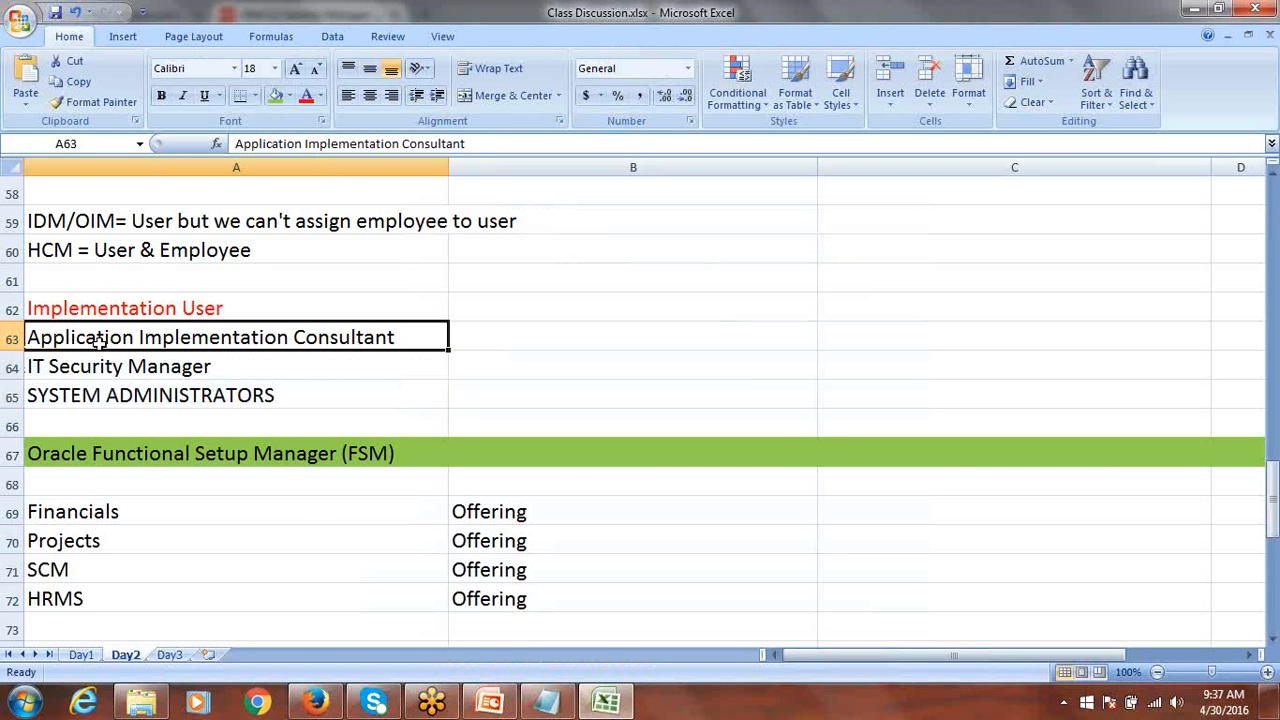
pyautogui.click(314, 704)
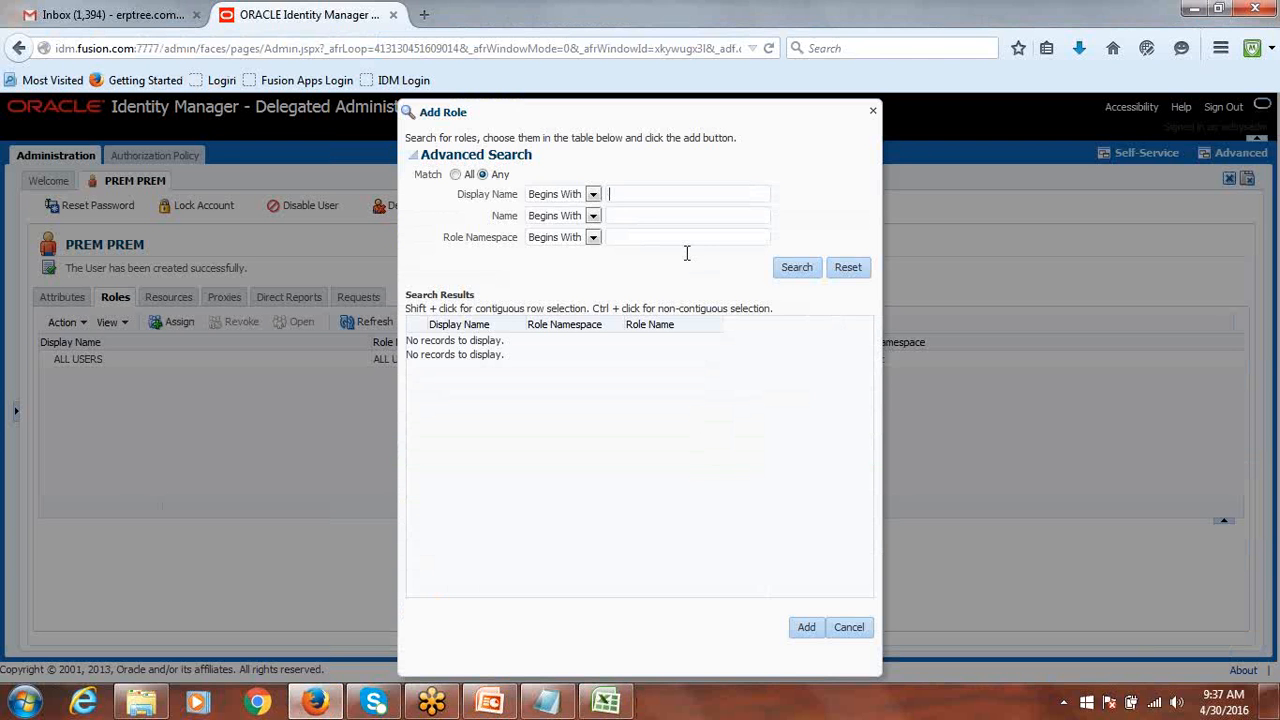
# Search for Application Implementation Consultant, select the result and add it to the user.
pyautogui.write('Appl')
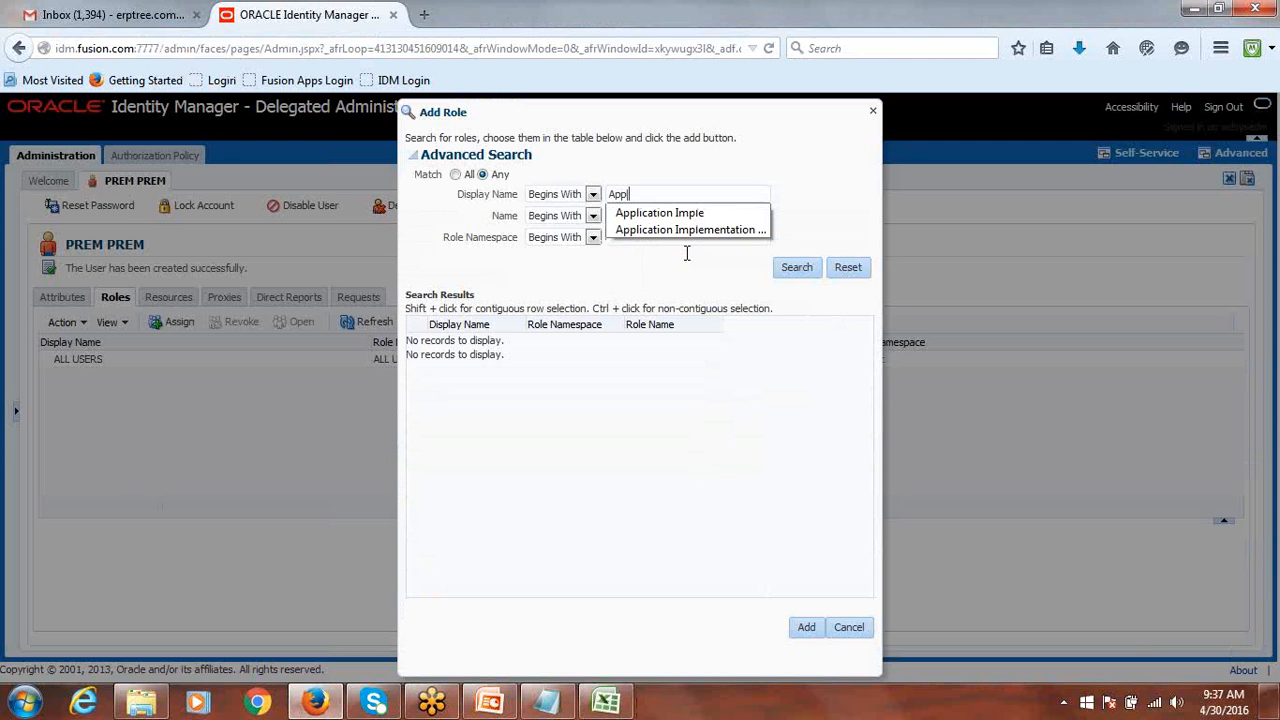
pyautogui.write('ication Implementation Consultant')
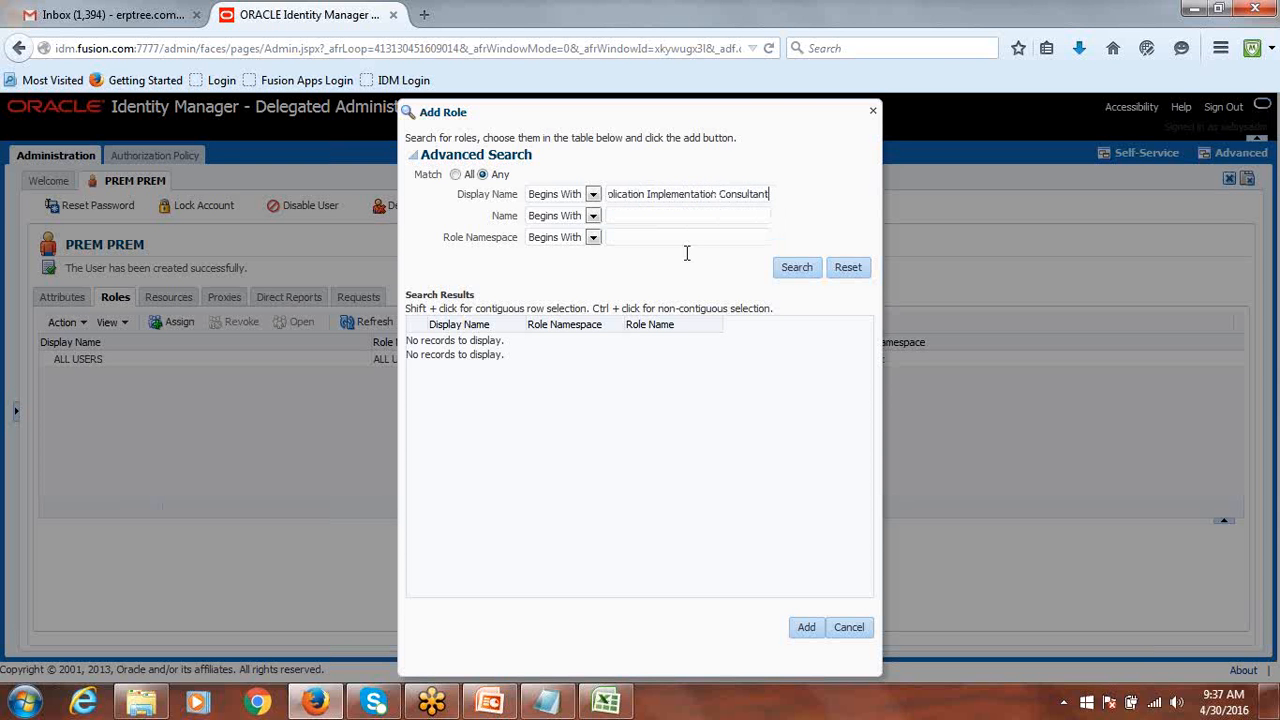
pyautogui.click(799, 268)
pyautogui.click(521, 341)
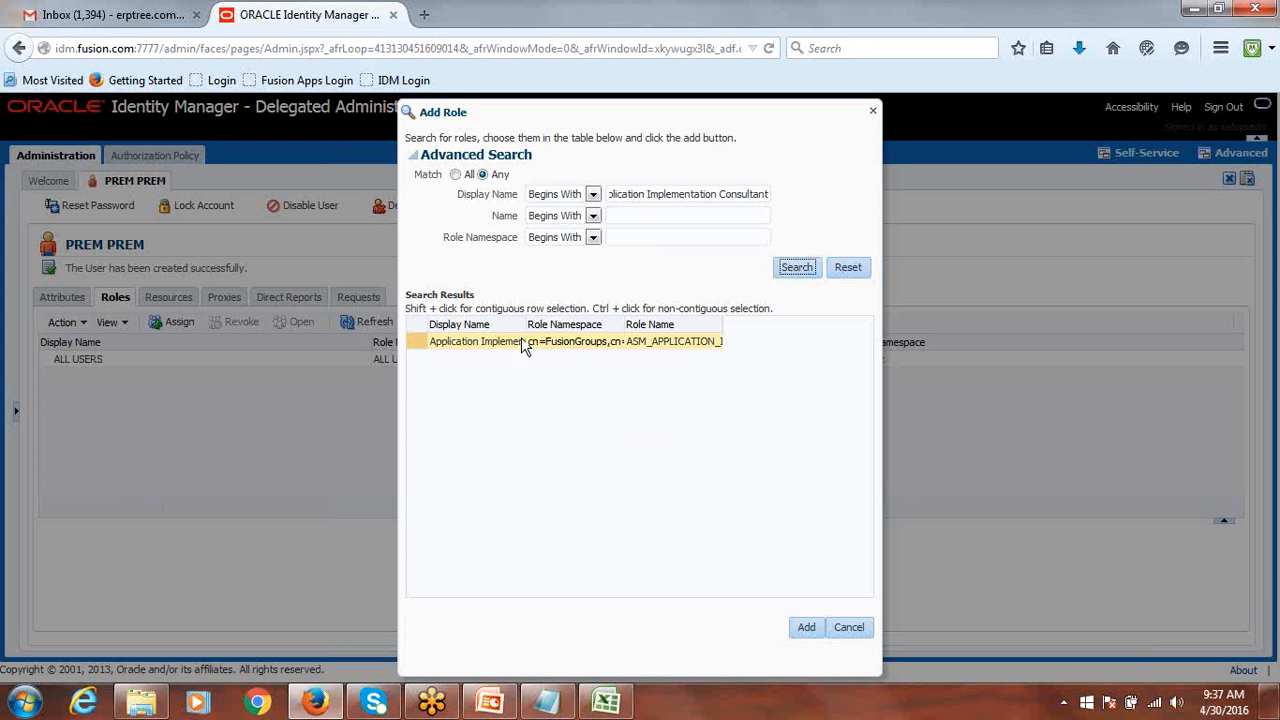
pyautogui.moveTo(526, 321); pyautogui.dragTo(698, 362)
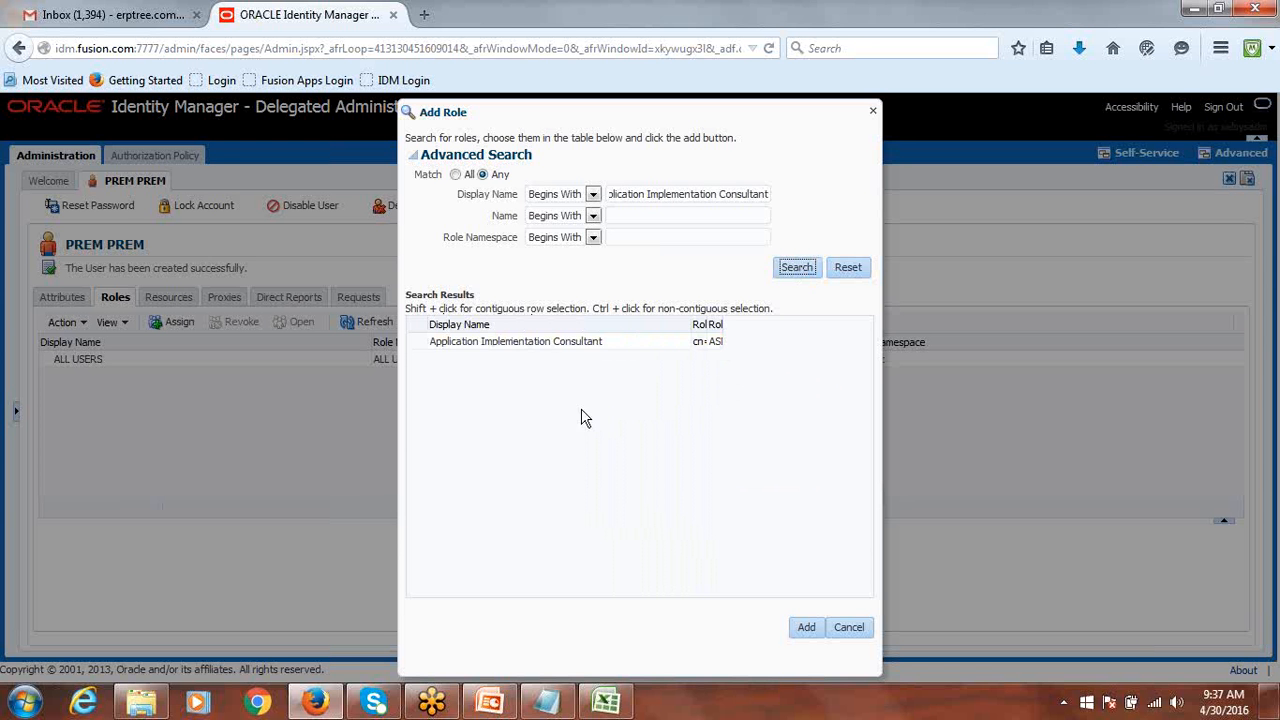
pyautogui.click(441, 350)
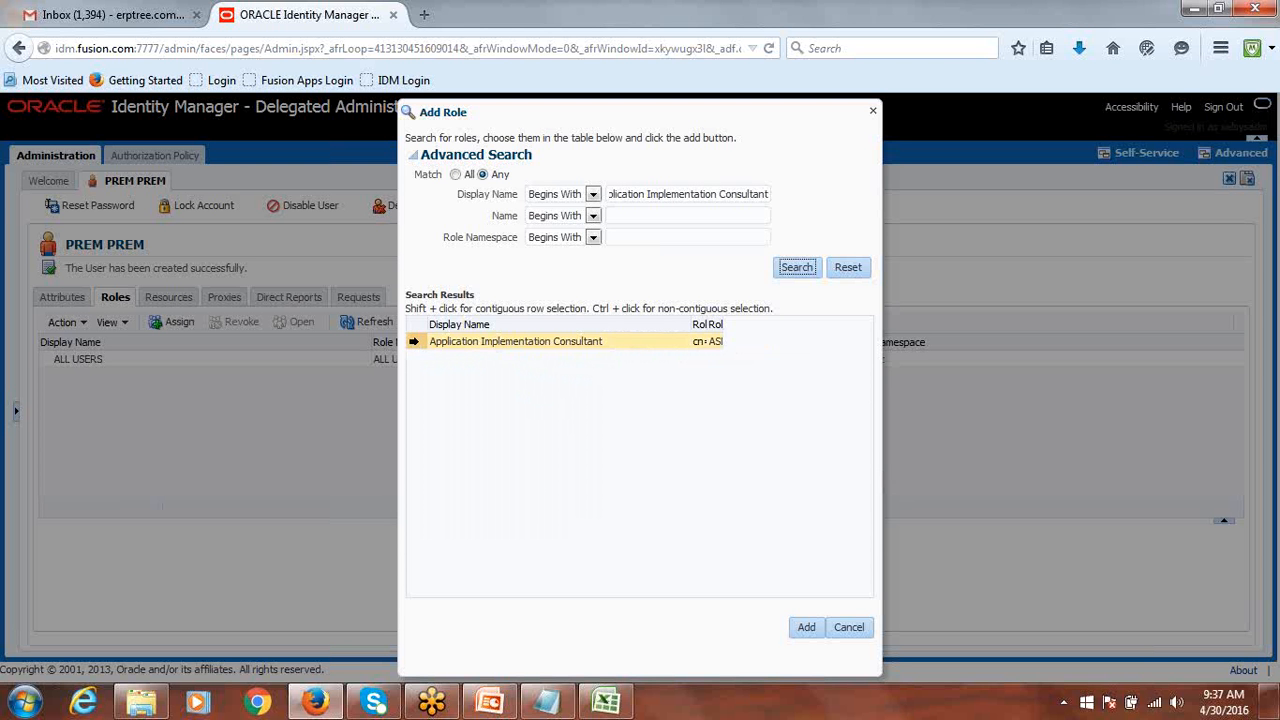
pyautogui.click(420, 345)
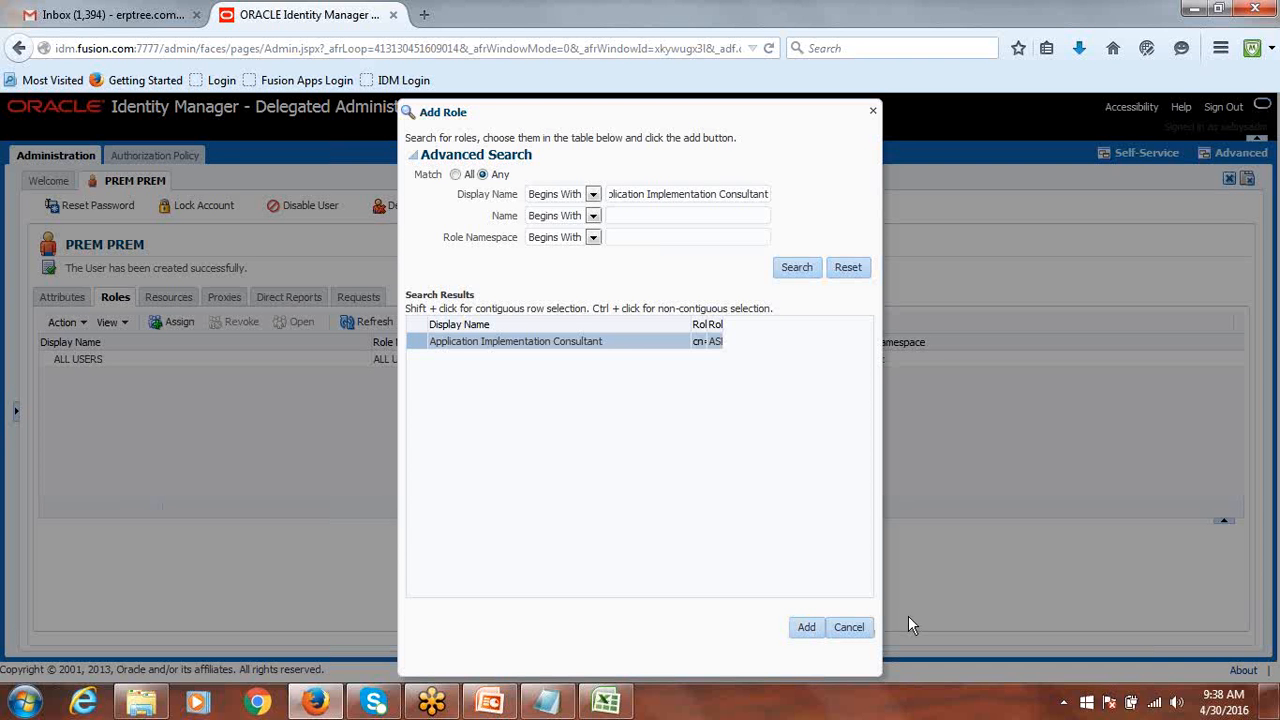
pyautogui.click(808, 632)
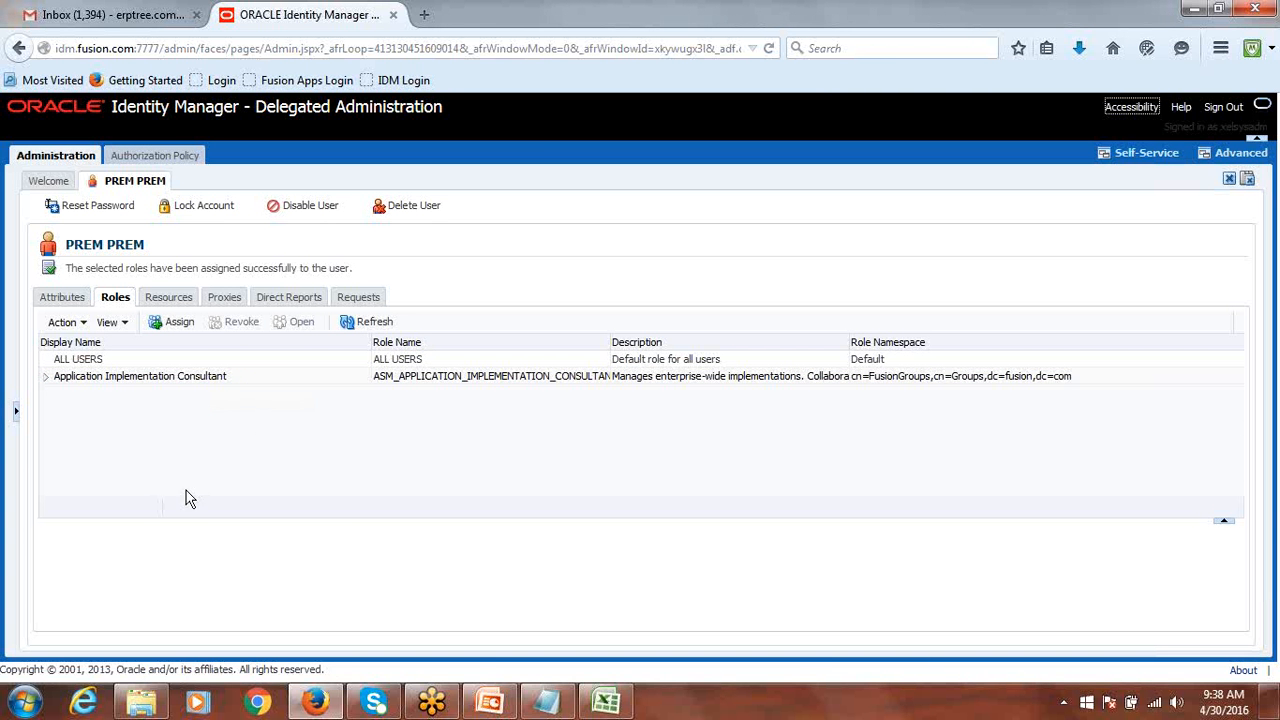
# Search roles for IT SECURITY Manager and add IT Security Manager to the user.
pyautogui.click(172, 330)
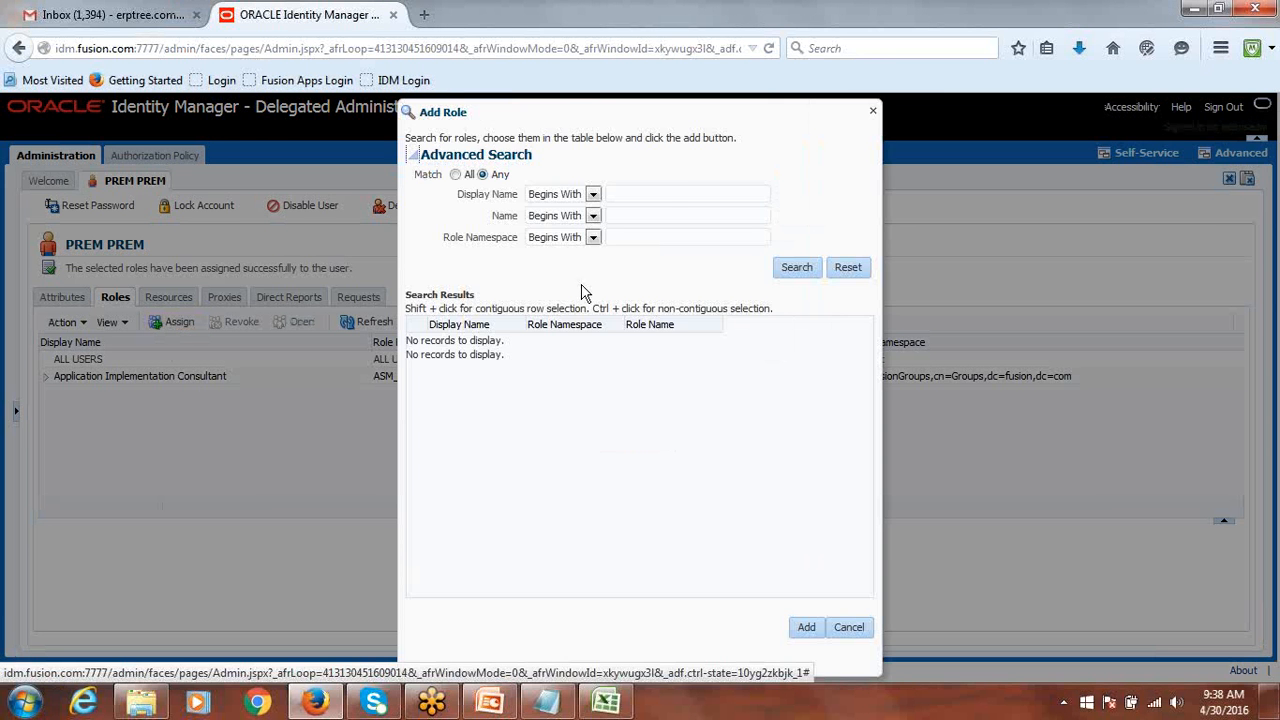
pyautogui.click(658, 194)
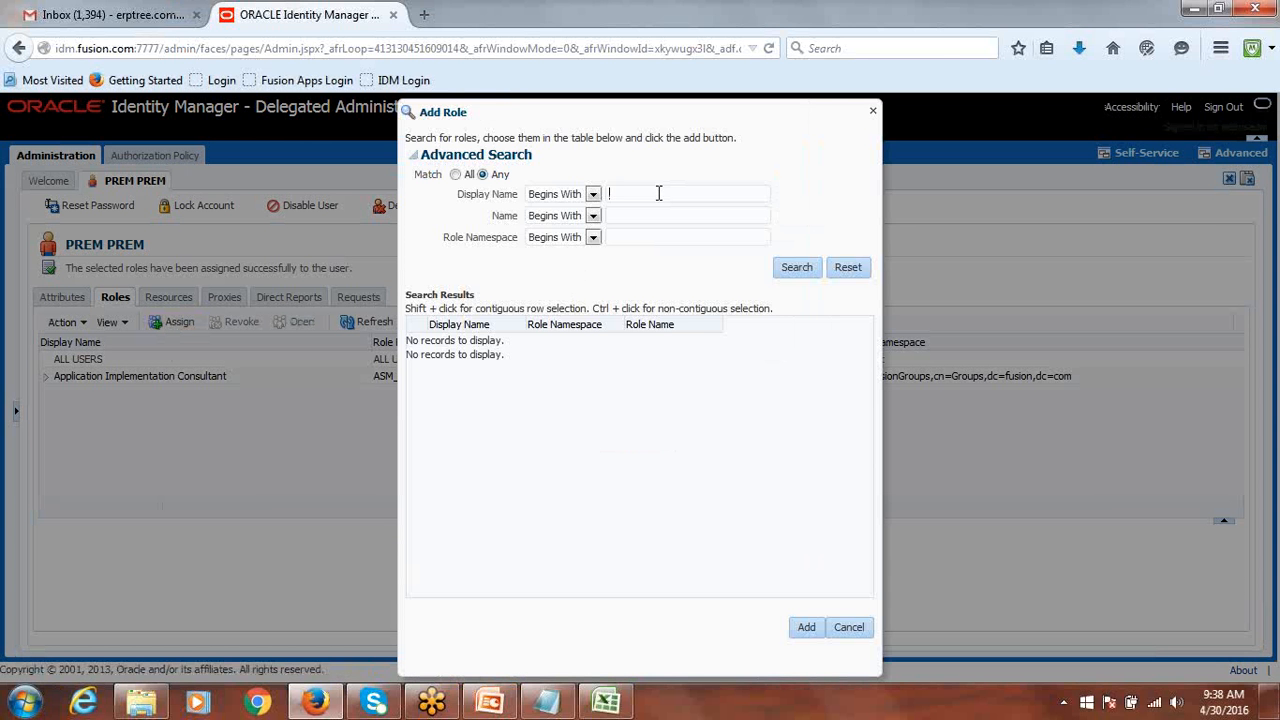
pyautogui.write('IT')
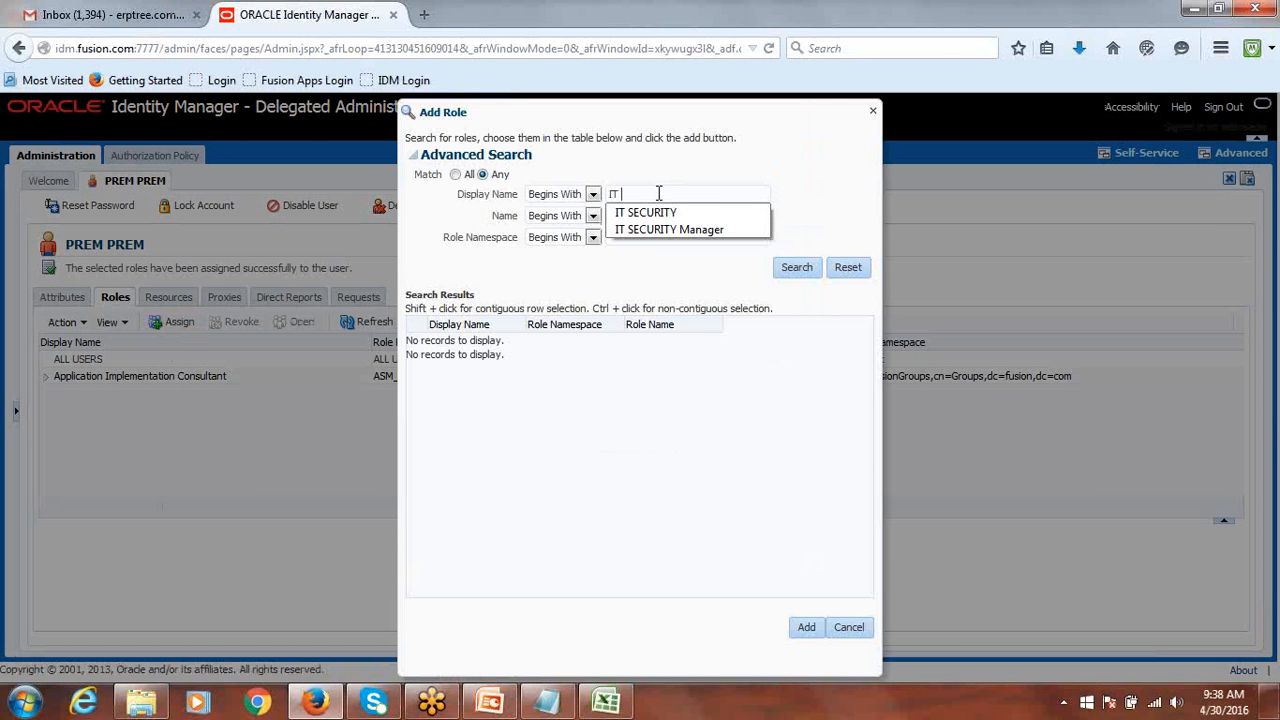
pyautogui.click(698, 226)
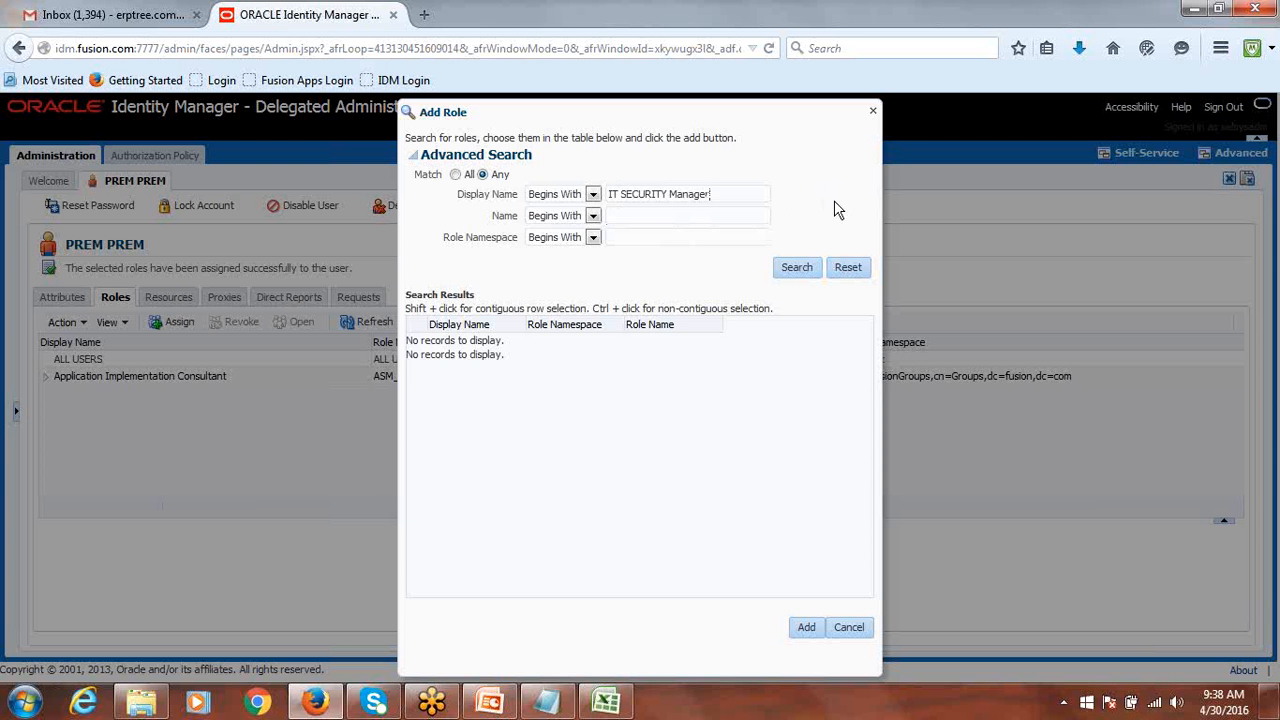
pyautogui.click(804, 275)
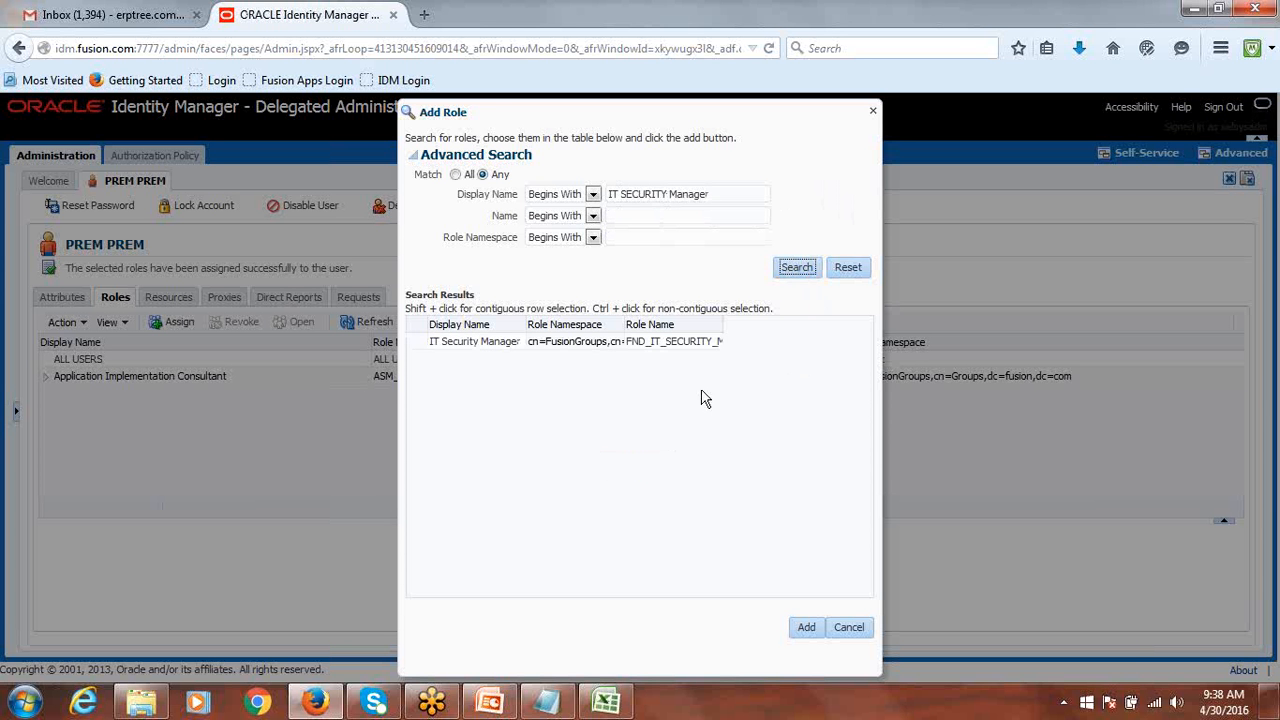
pyautogui.moveTo(532, 324); pyautogui.dragTo(638, 327)
pyautogui.click(430, 357)
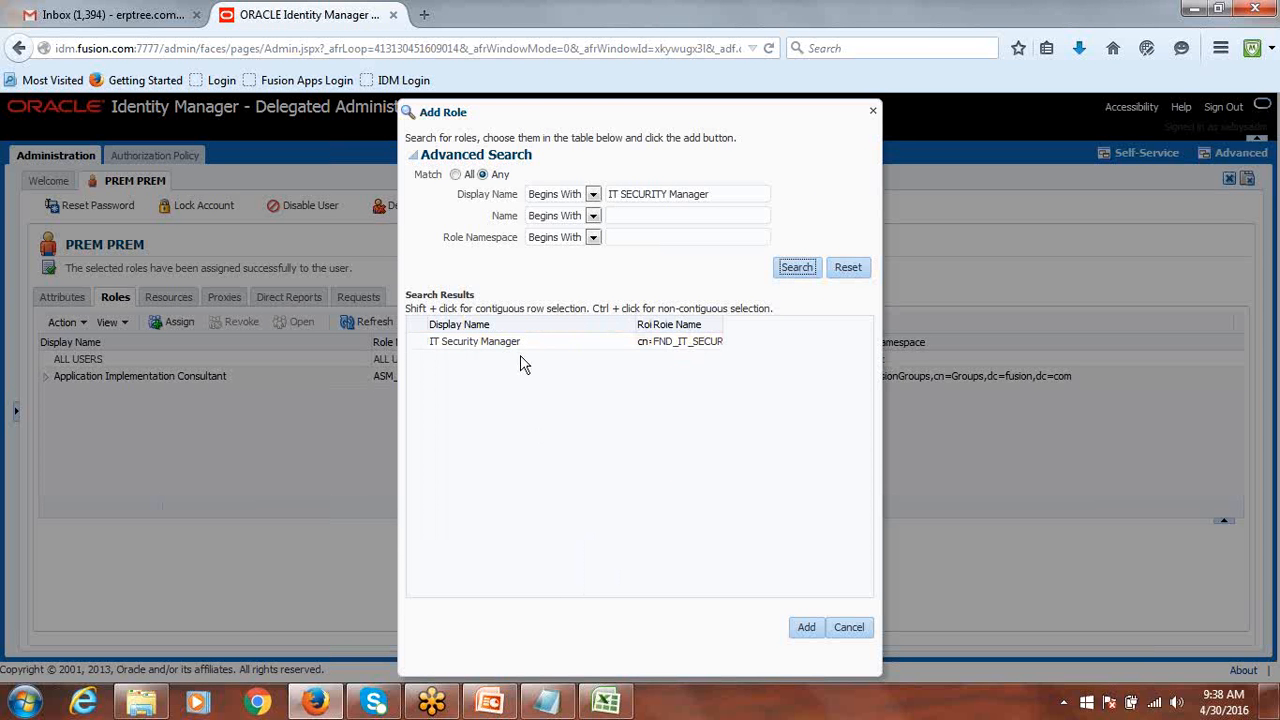
pyautogui.click(410, 341)
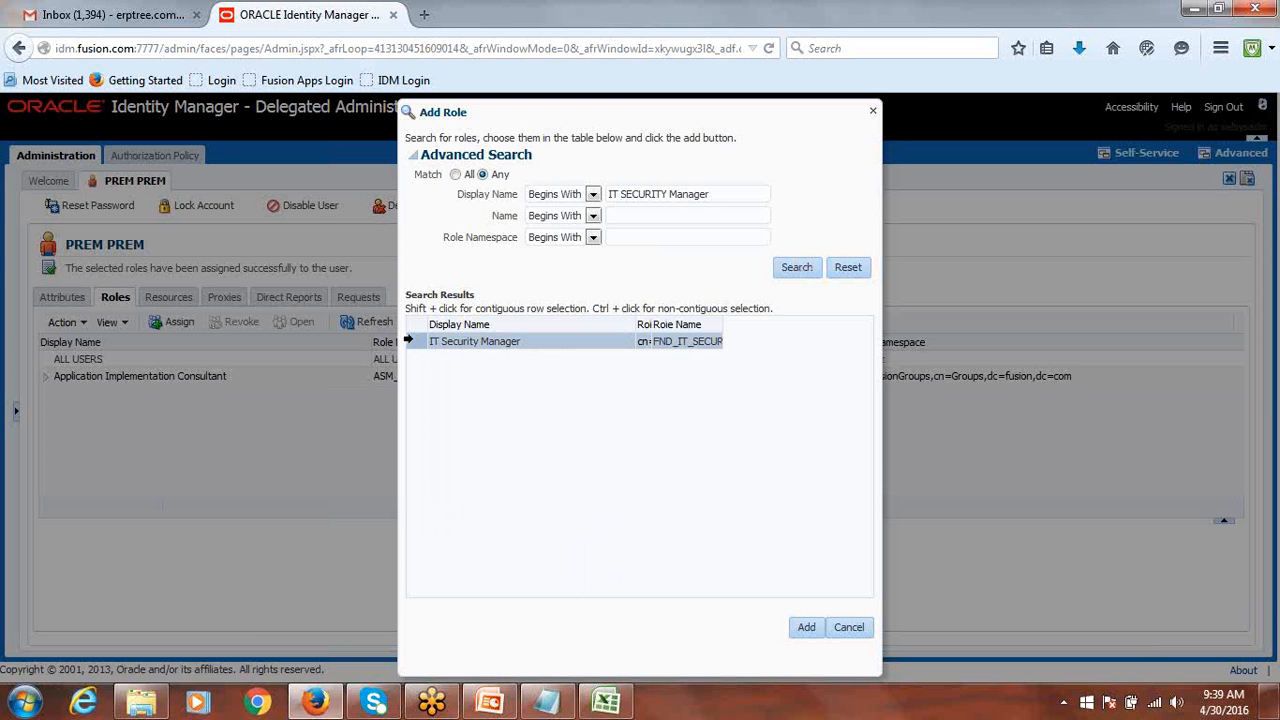
pyautogui.click(805, 628)
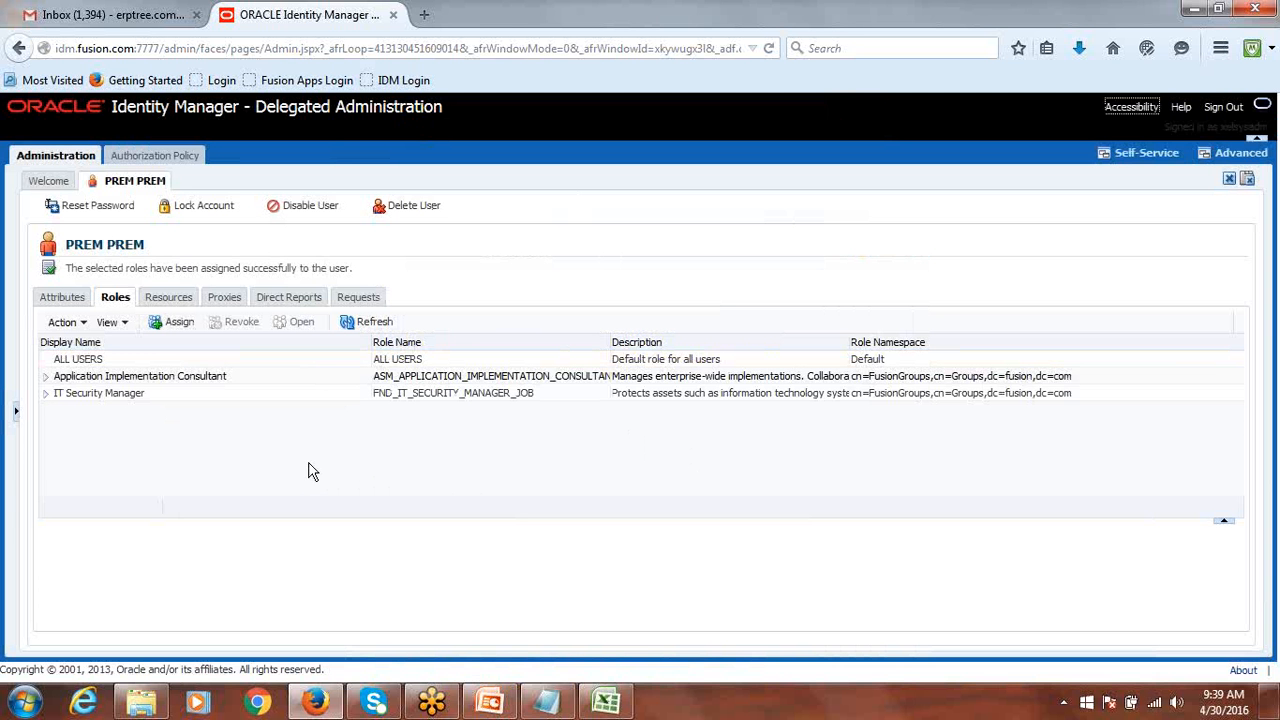
# Search roles for SYSTEM ADMINIST, add SYSTEM ADMINISTRATORS, and refresh the assigned roles list.
pyautogui.click(176, 322)
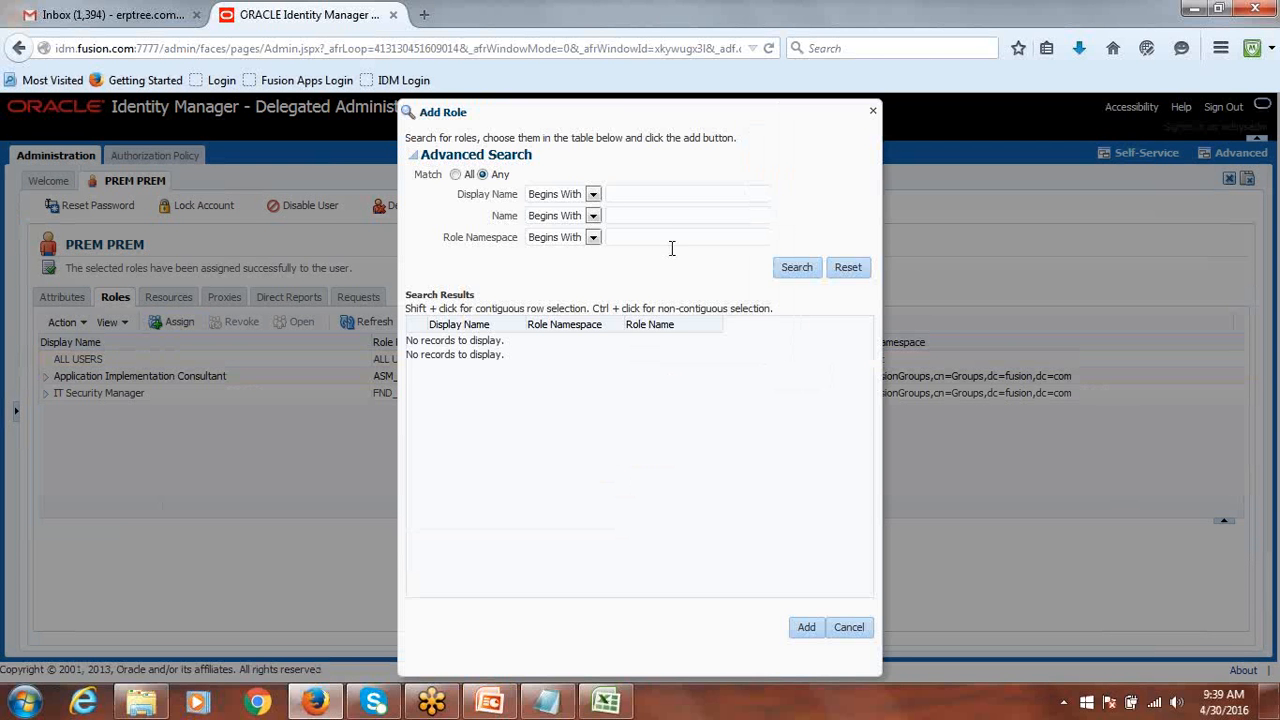
pyautogui.write('S')
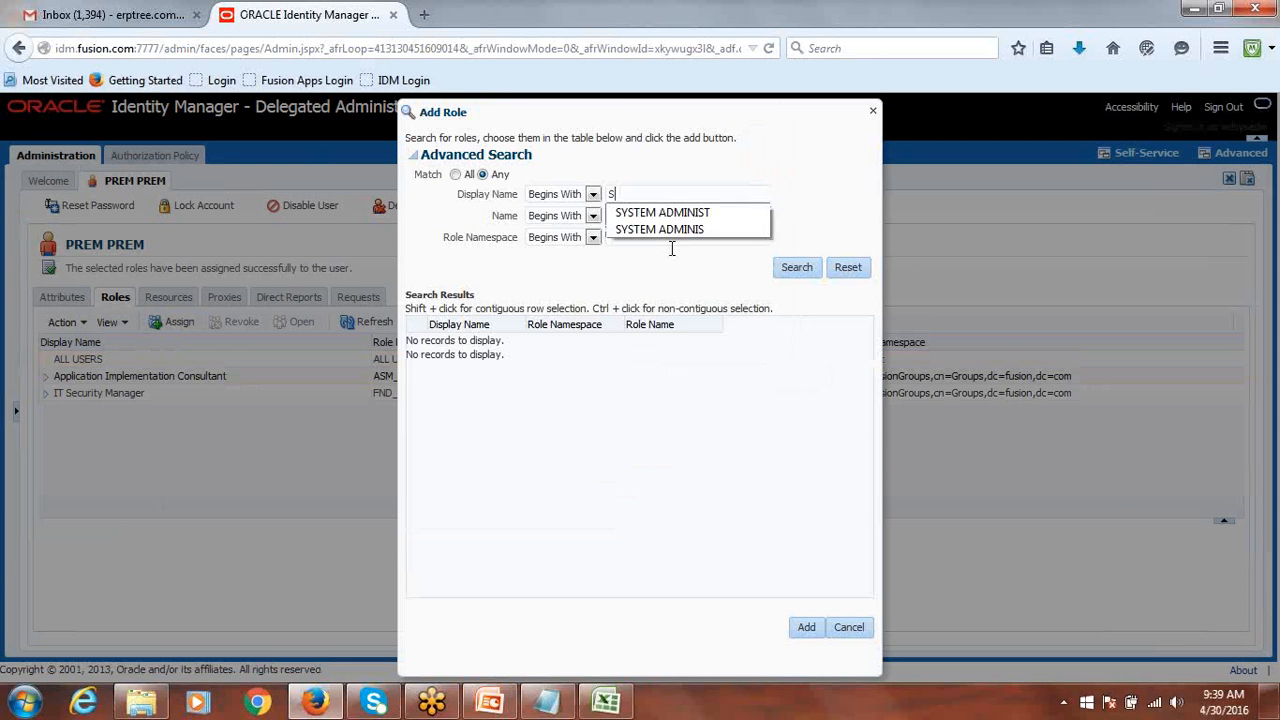
pyautogui.write('YSTE')
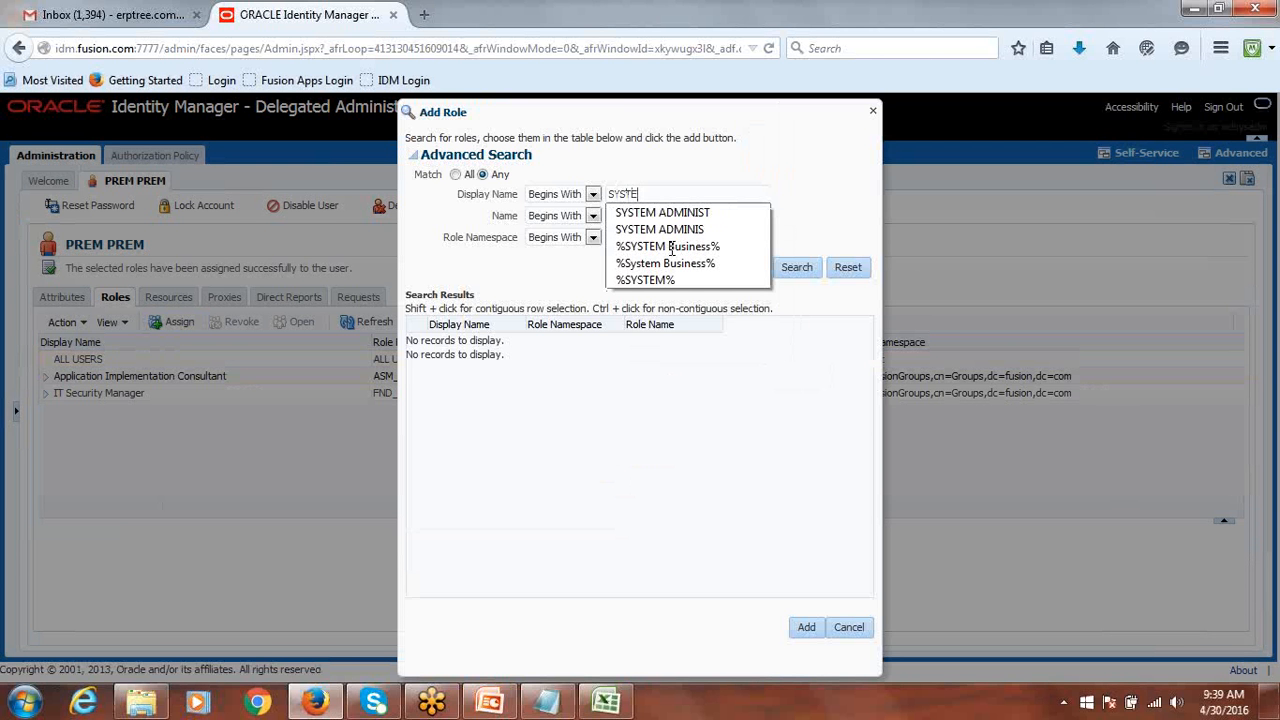
pyautogui.write('M')
pyautogui.click(665, 212)
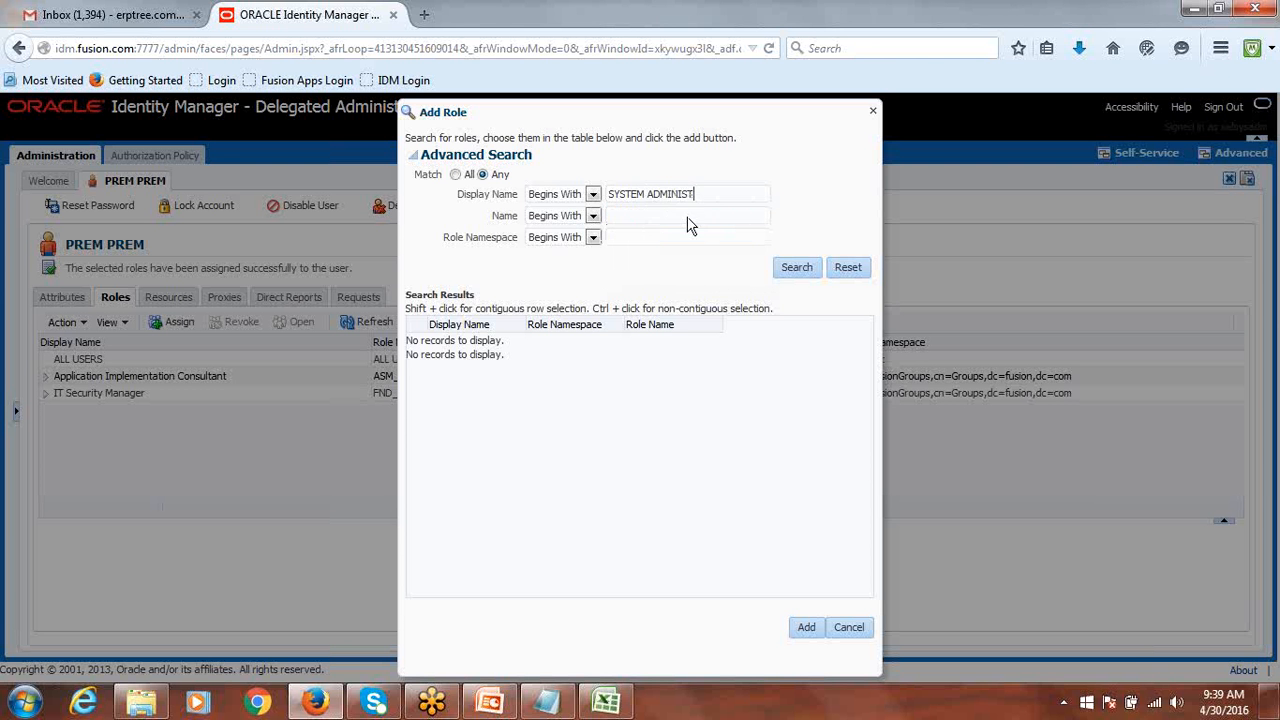
pyautogui.click(790, 272)
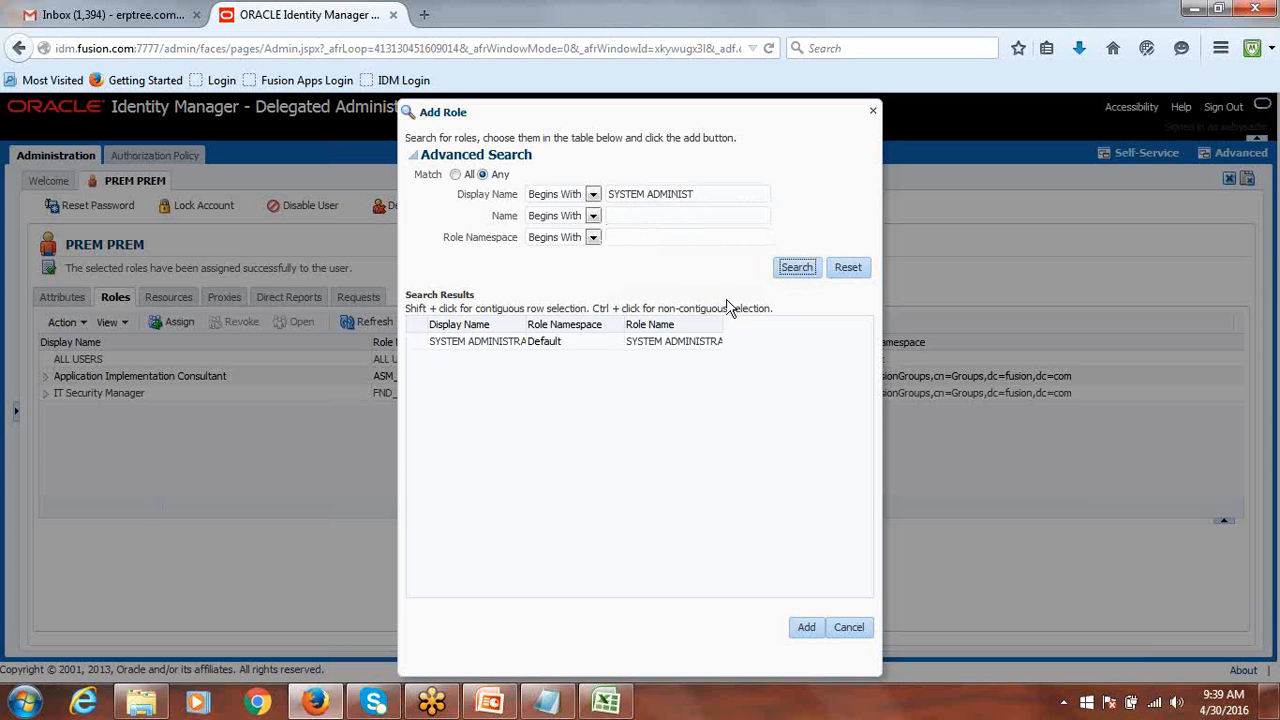
pyautogui.moveTo(519, 324); pyautogui.dragTo(657, 330)
pyautogui.click(449, 348)
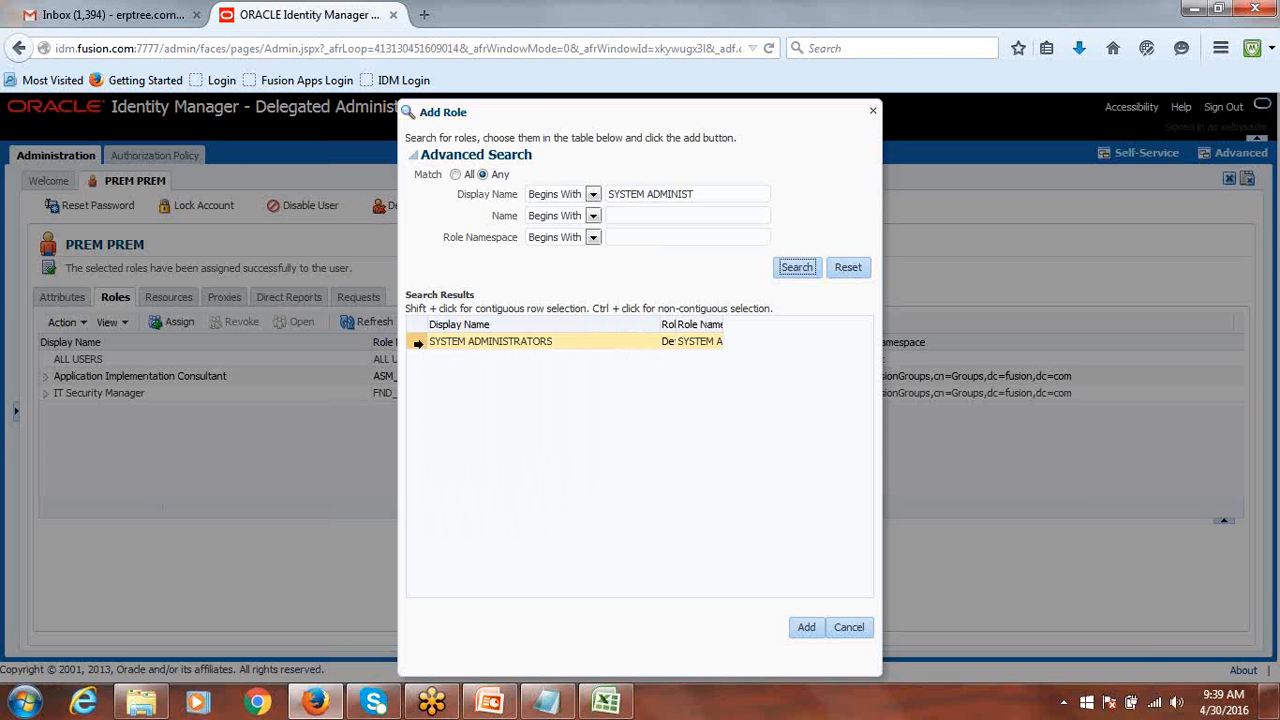
pyautogui.click(420, 342)
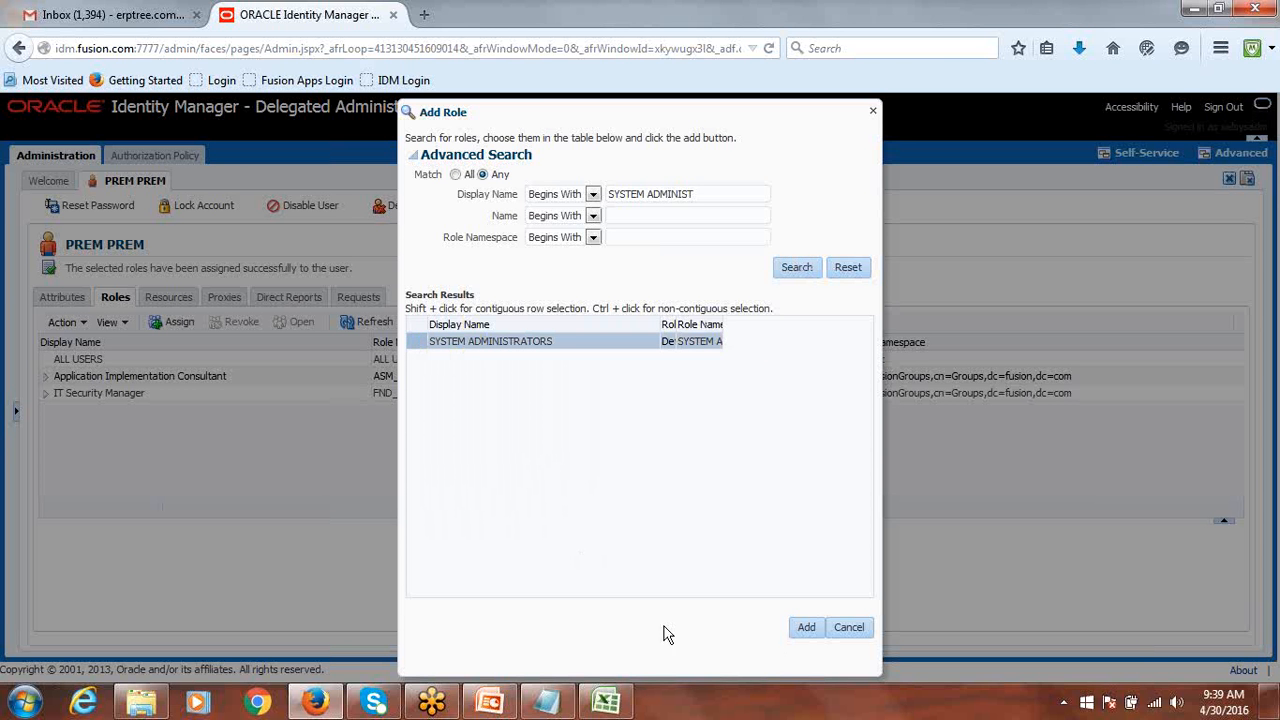
pyautogui.click(806, 630)
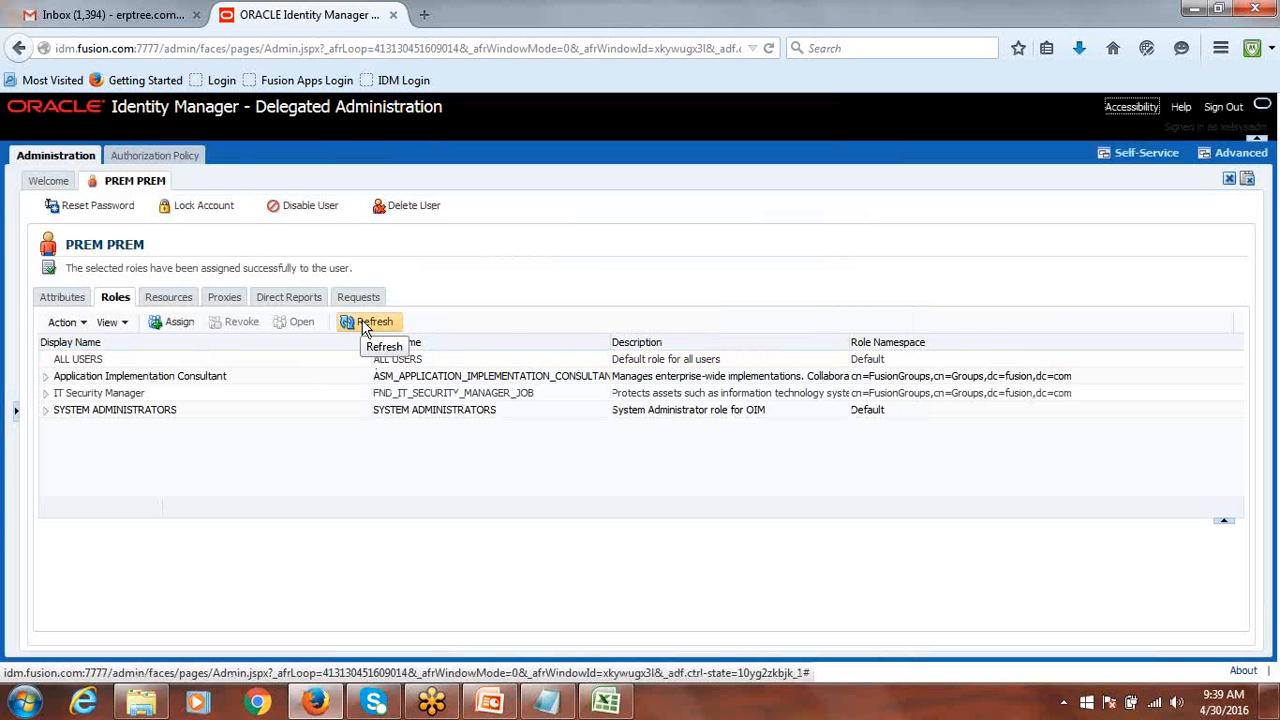
pyautogui.click(366, 328)
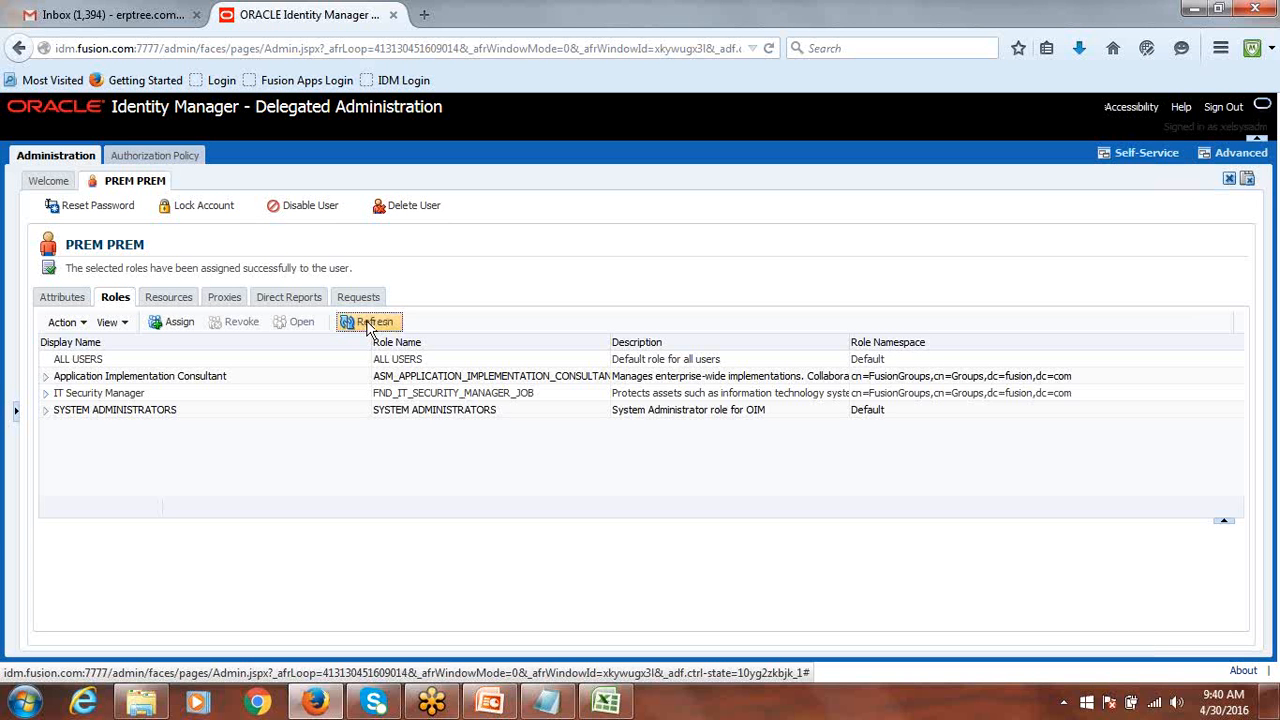
# Refresh the Roles tab to confirm the three assigned roles, then sign out of Identity Manager.
pyautogui.click(368, 328)
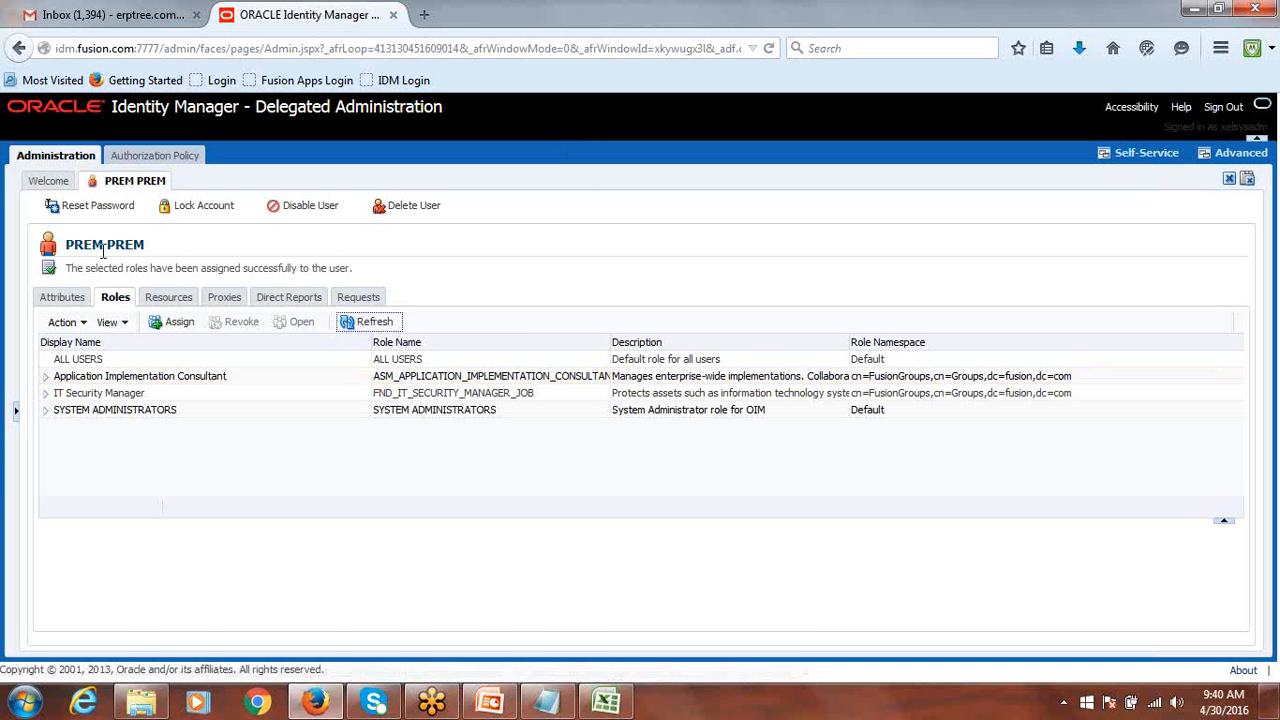
pyautogui.click(1223, 109)
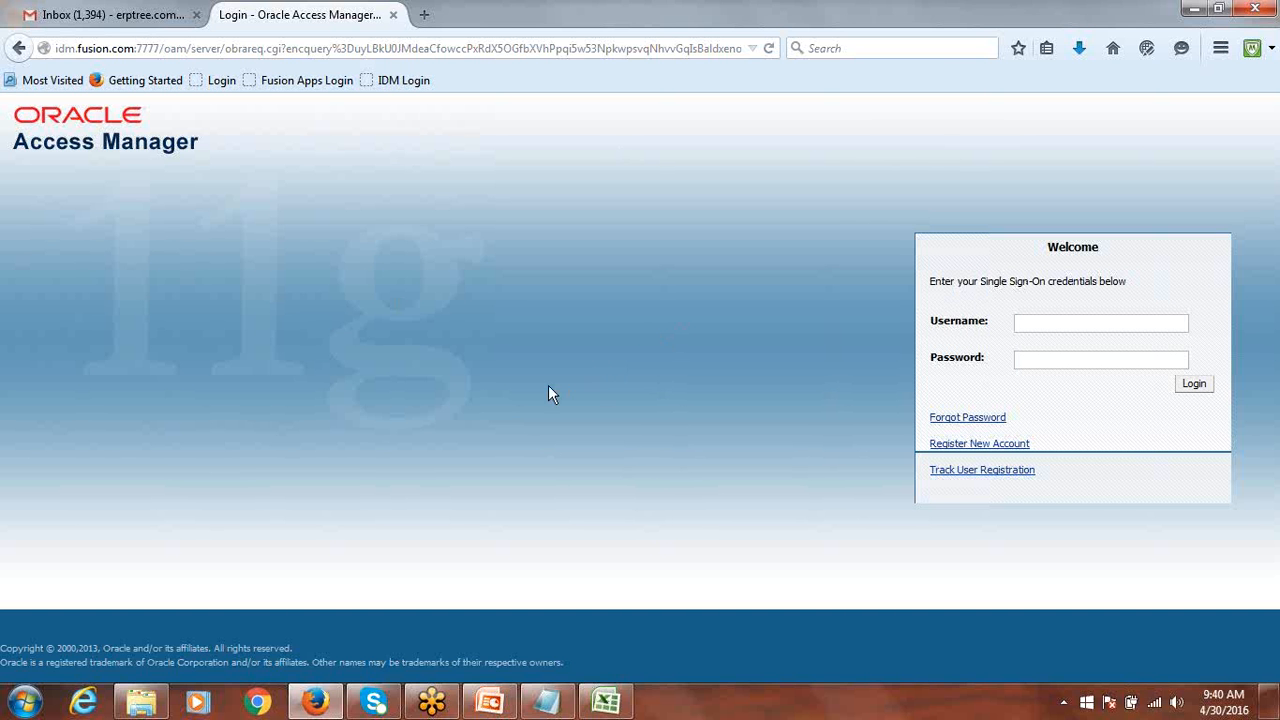
# Sign in to Fusion Applications with the new user's ID and initial password.
pyautogui.click(293, 84)
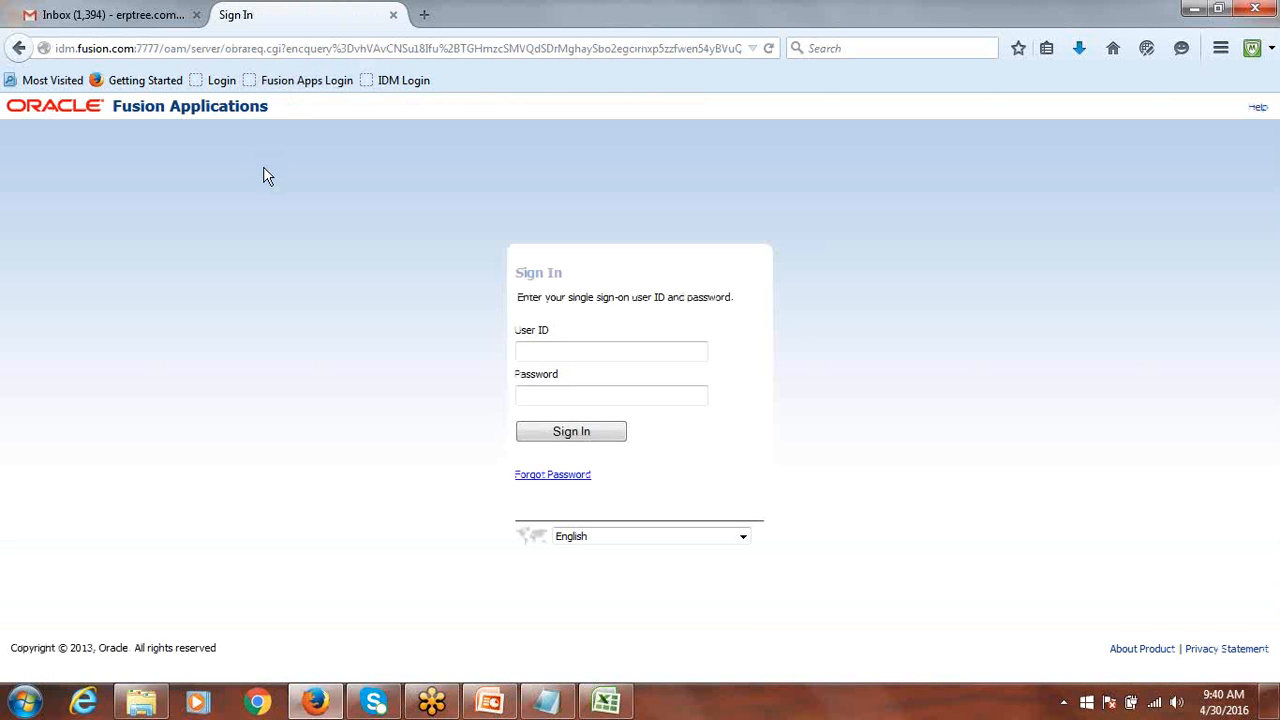
pyautogui.click(584, 348)
pyautogui.write('PREM')
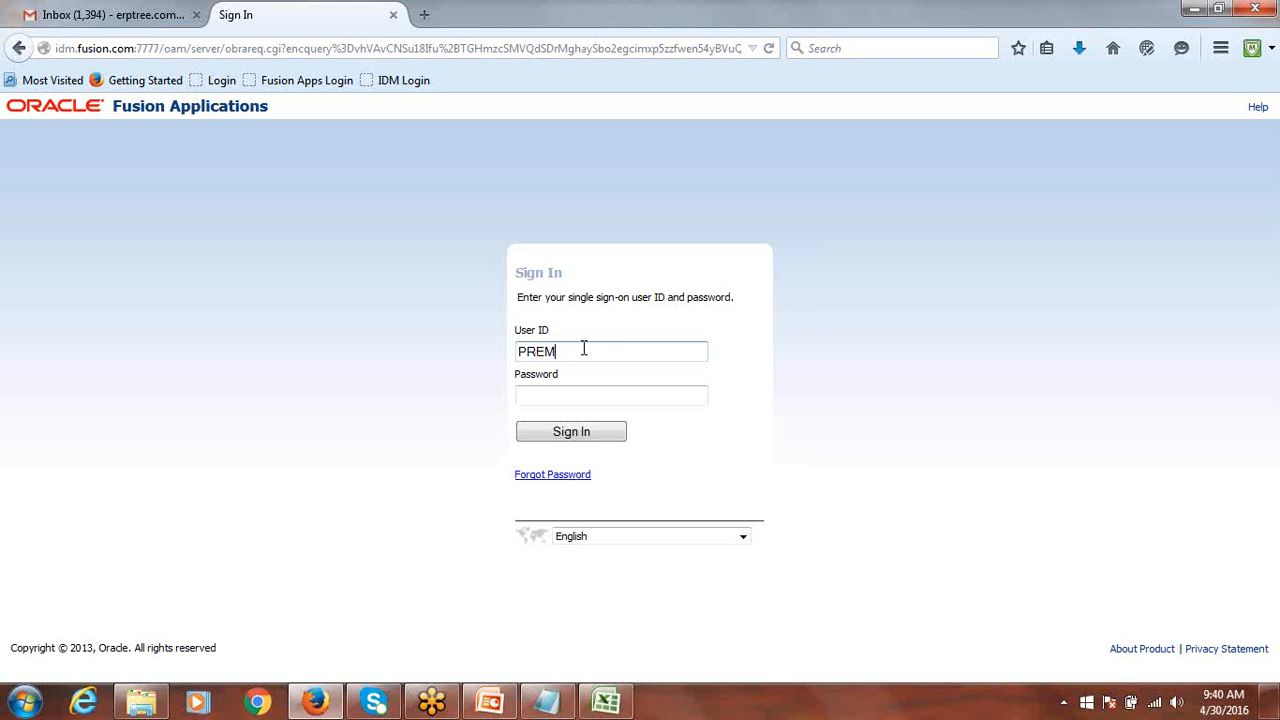
pyautogui.press('Tab')
pyautogui.write('Welcome')
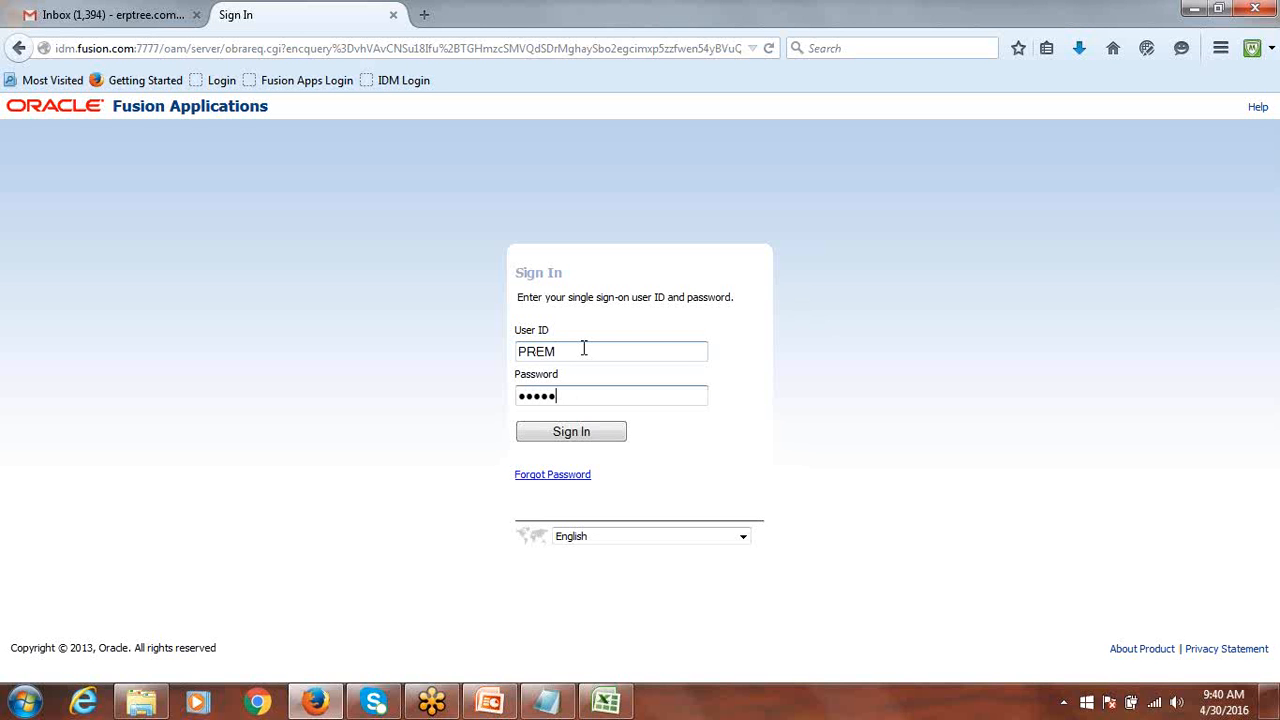
pyautogui.write('123')
pyautogui.click(565, 430)
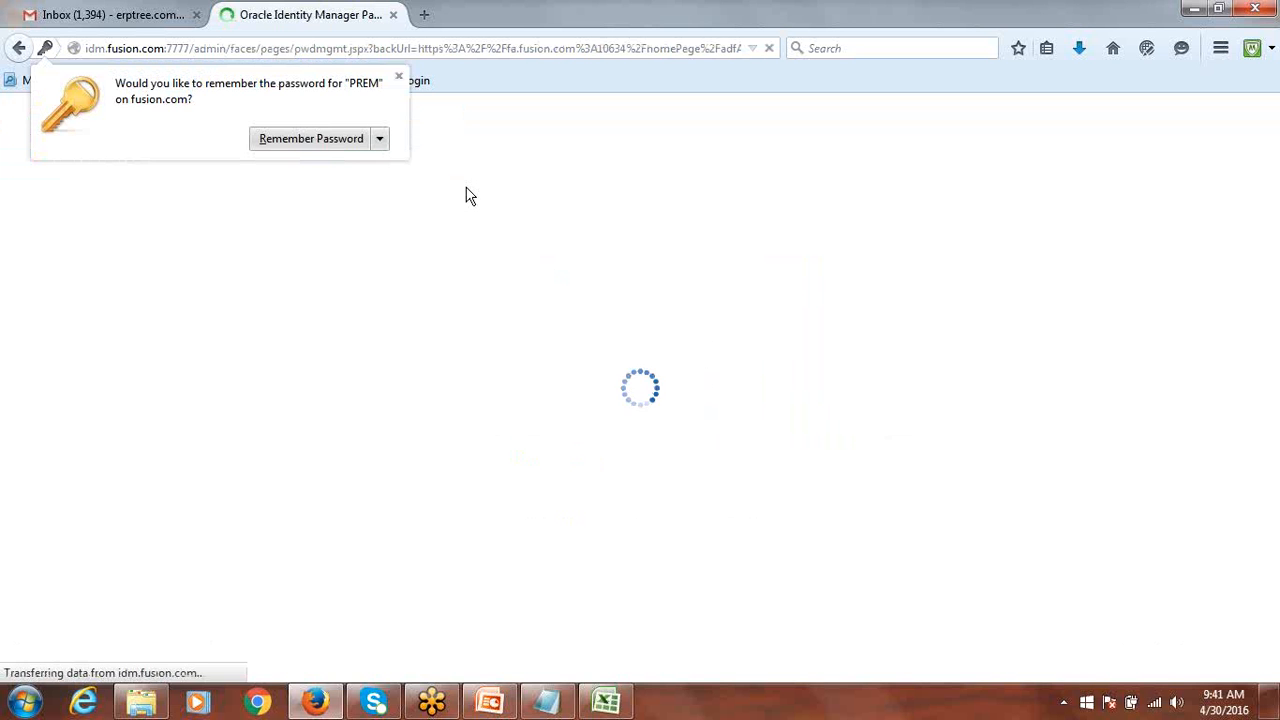
# Dismiss the remember-password prompt, then enter the old password and the new password twice.
pyautogui.click(400, 78)
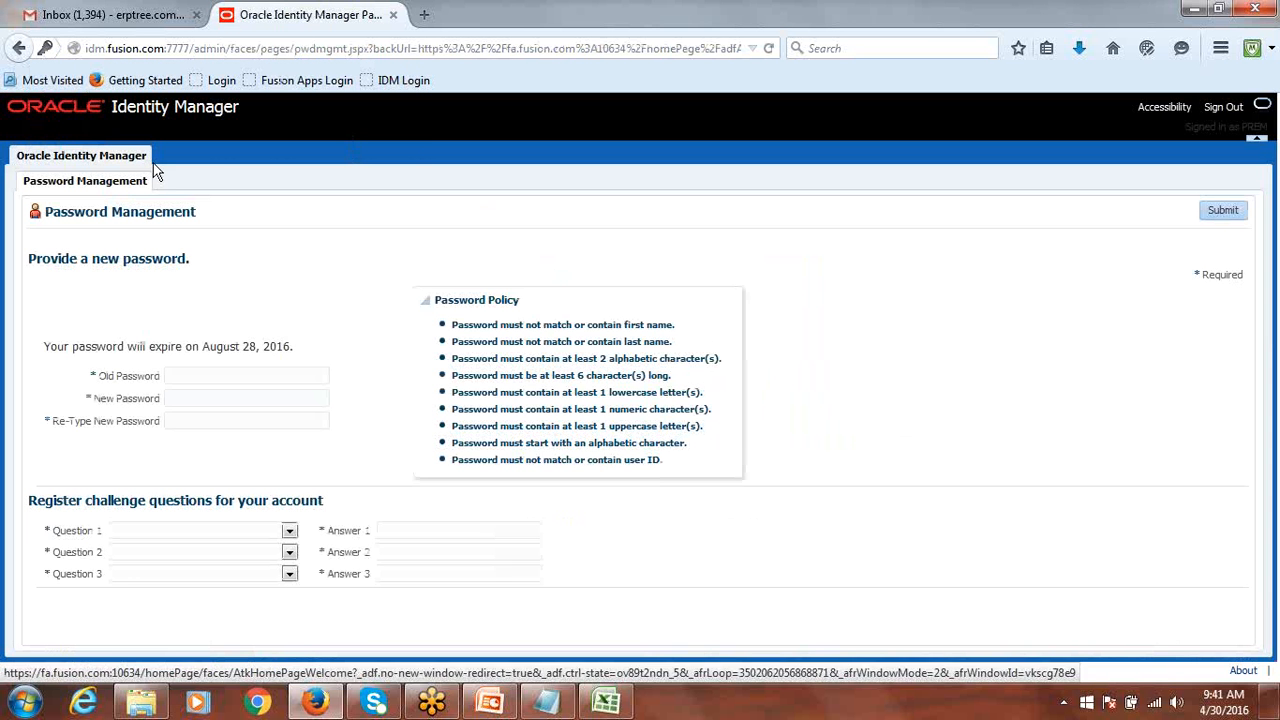
pyautogui.click(226, 376)
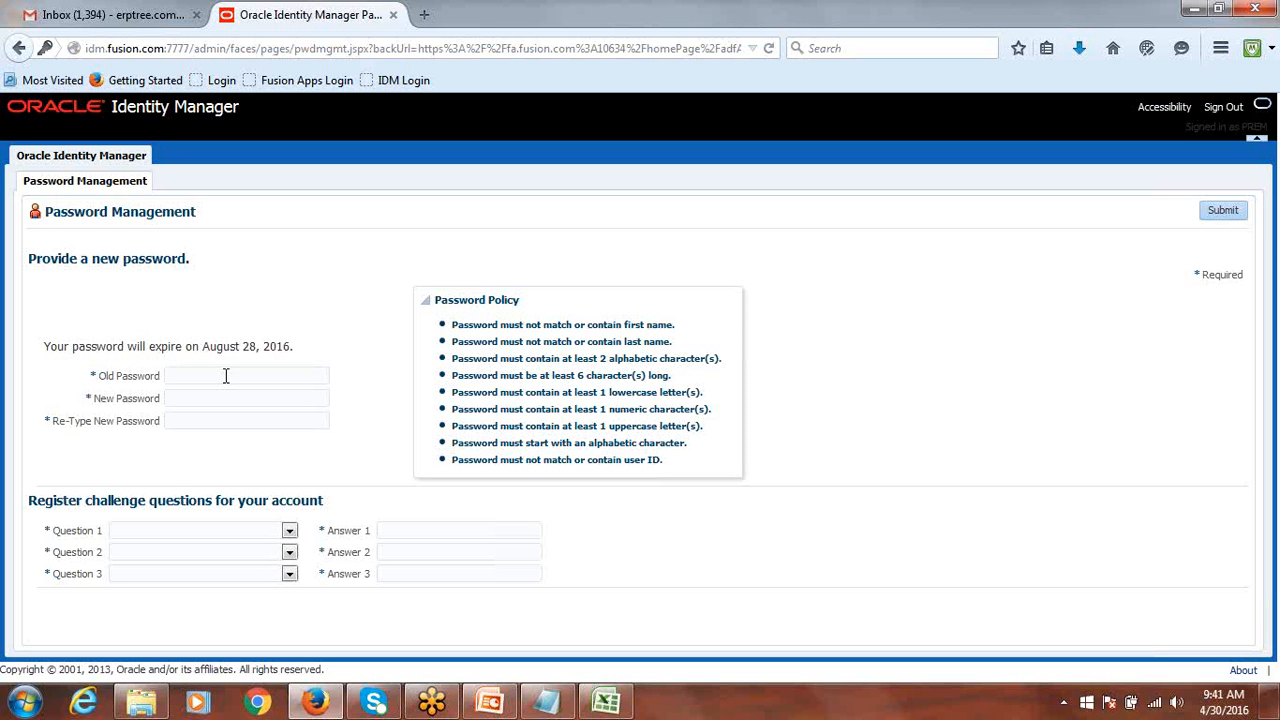
pyautogui.write('••••••••••')
pyautogui.click(223, 393)
pyautogui.write('•••••••')
pyautogui.press('Tab')
pyautogui.write('•••••••')
# Choose the mother's maiden name question for Question 1 and enter its answer.
pyautogui.click(289, 533)
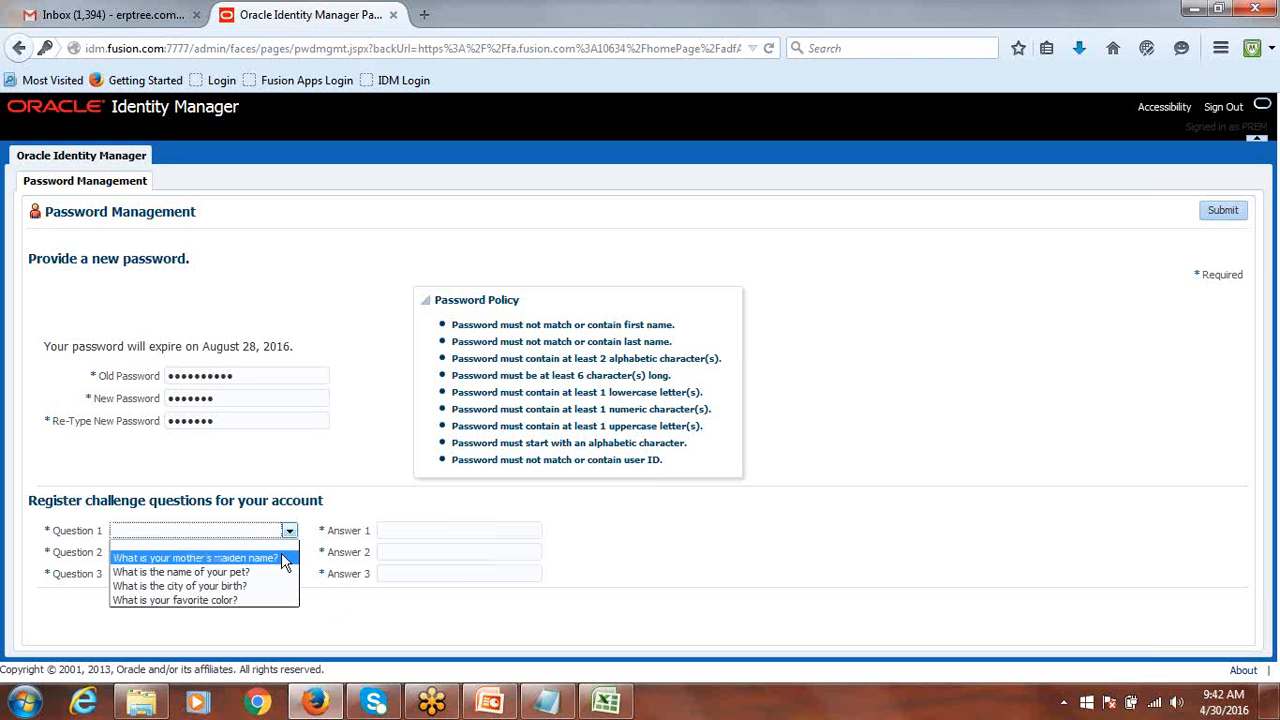
pyautogui.click(268, 562)
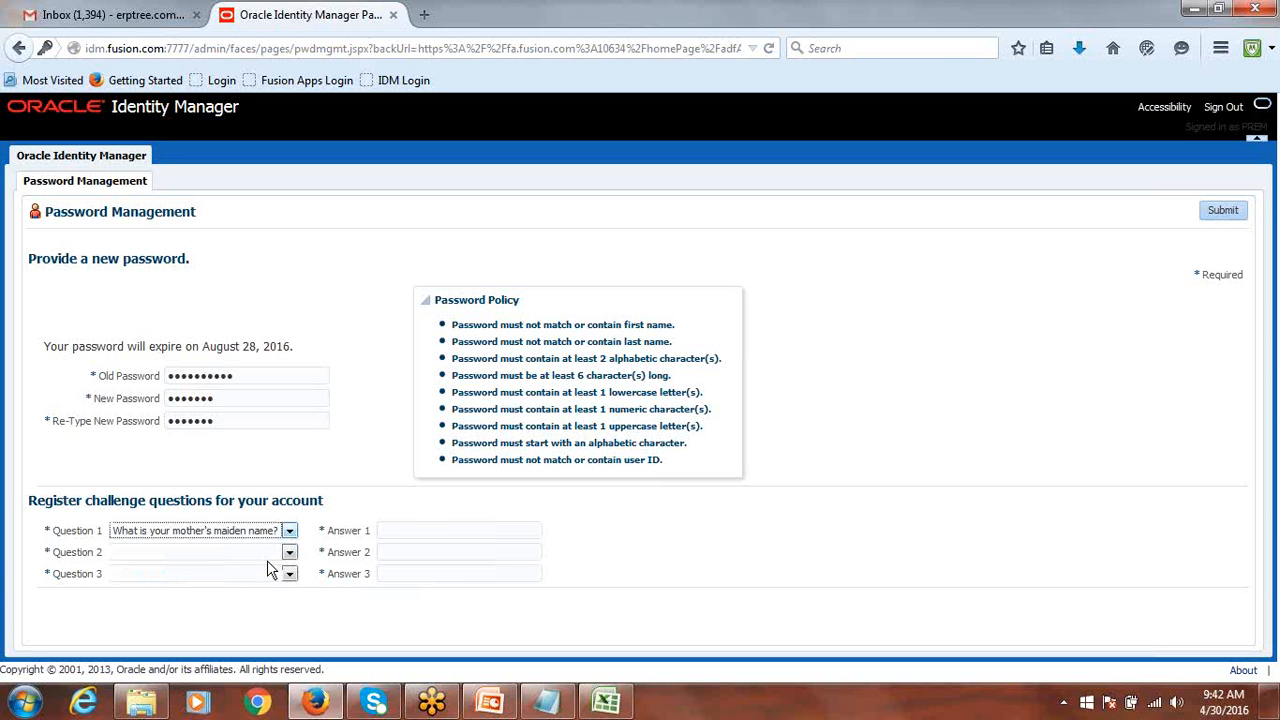
pyautogui.click(421, 538)
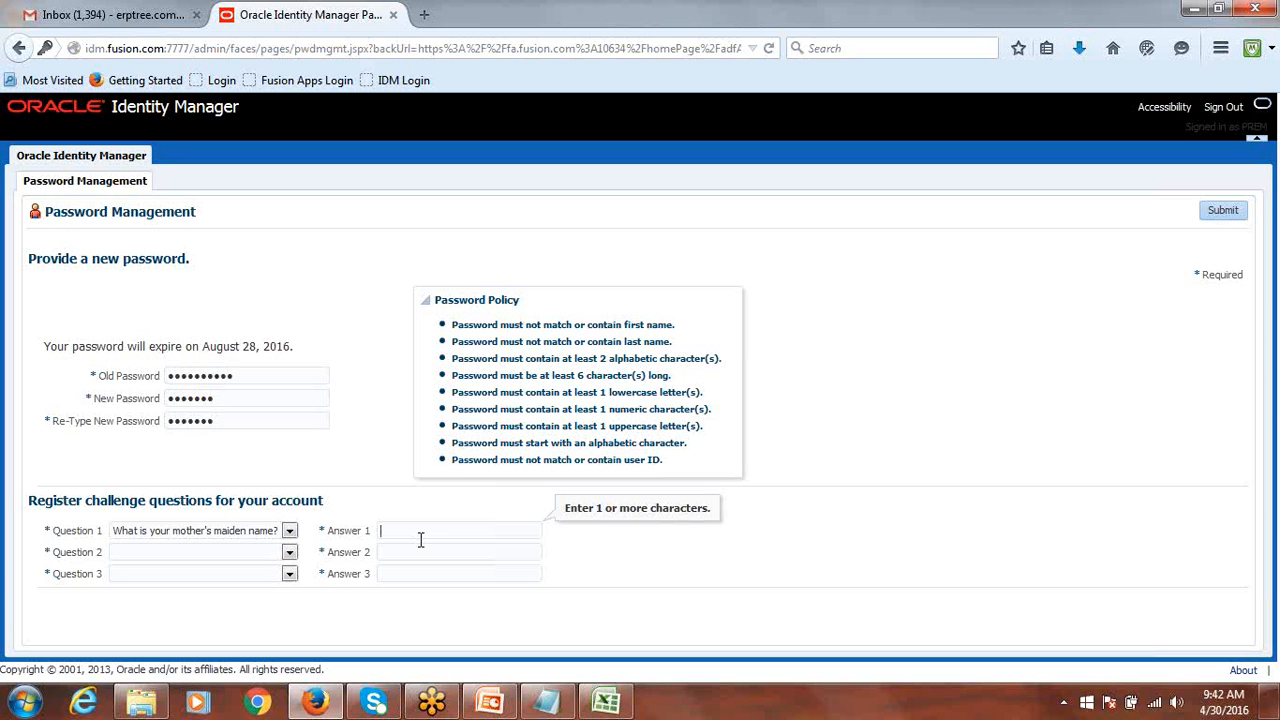
pyautogui.write('LAXMAN')
pyautogui.press('BackSpace')
pyautogui.press('BackSpace')
pyautogui.press('BackSpace')
pyautogui.press('BackSpace')
pyautogui.press('BackSpace')
pyautogui.press('BackSpace')
pyautogui.write('PREM')
pyautogui.press('Tab')
# Choose the pet's name question for Question 2 and enter its answer.
pyautogui.click(289, 558)
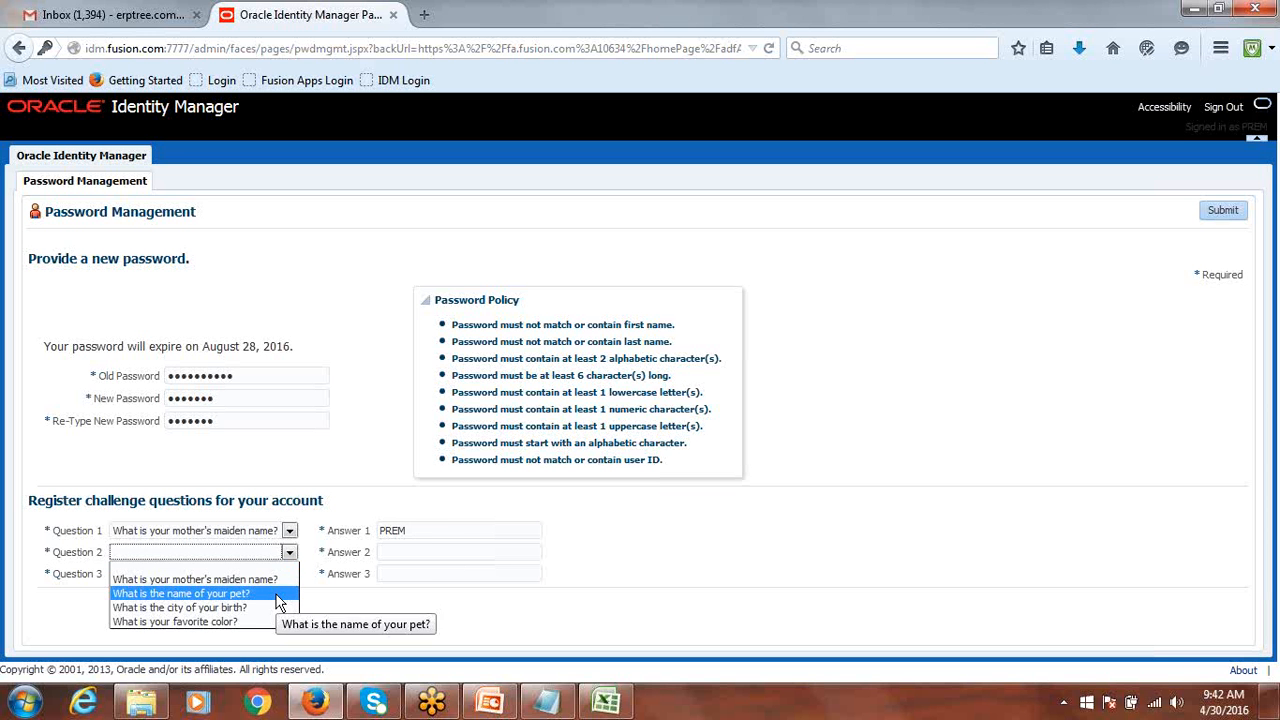
pyautogui.click(279, 597)
pyautogui.click(397, 556)
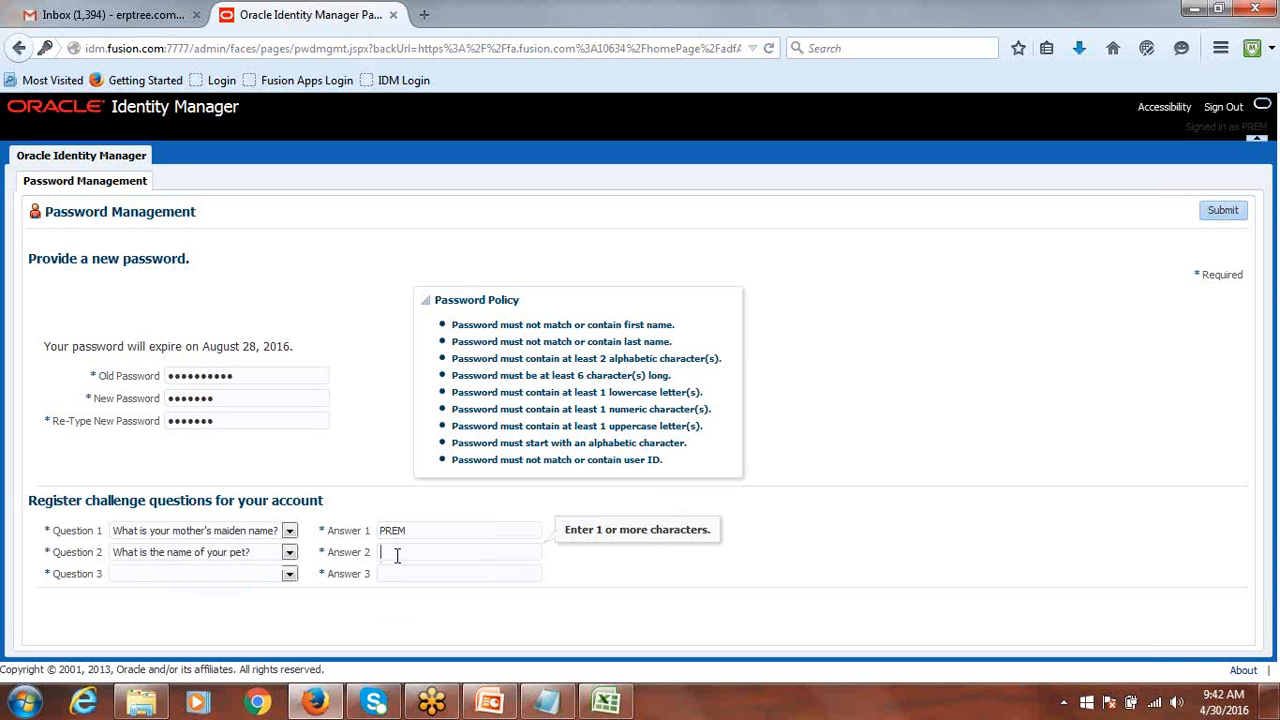
pyautogui.write('KUMAR')
# Choose the city of birth question for Question 3, answer it, and submit the form.
pyautogui.click(289, 575)
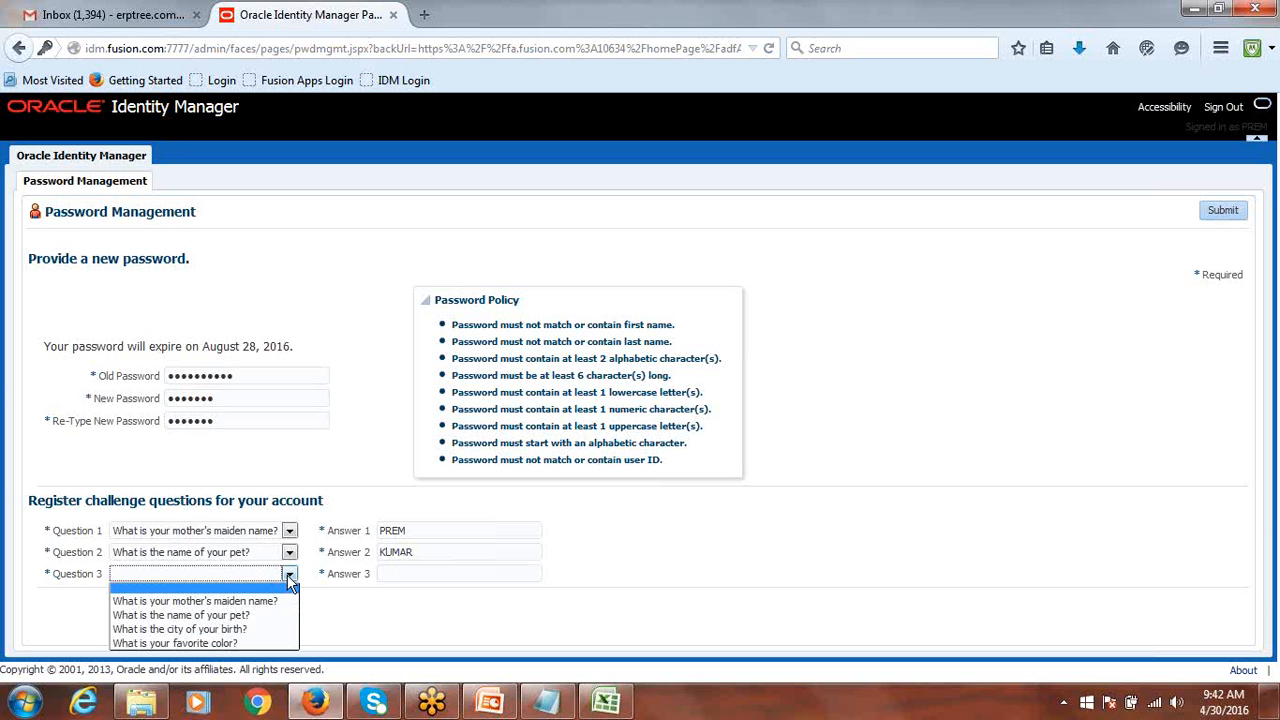
pyautogui.click(263, 630)
pyautogui.click(416, 574)
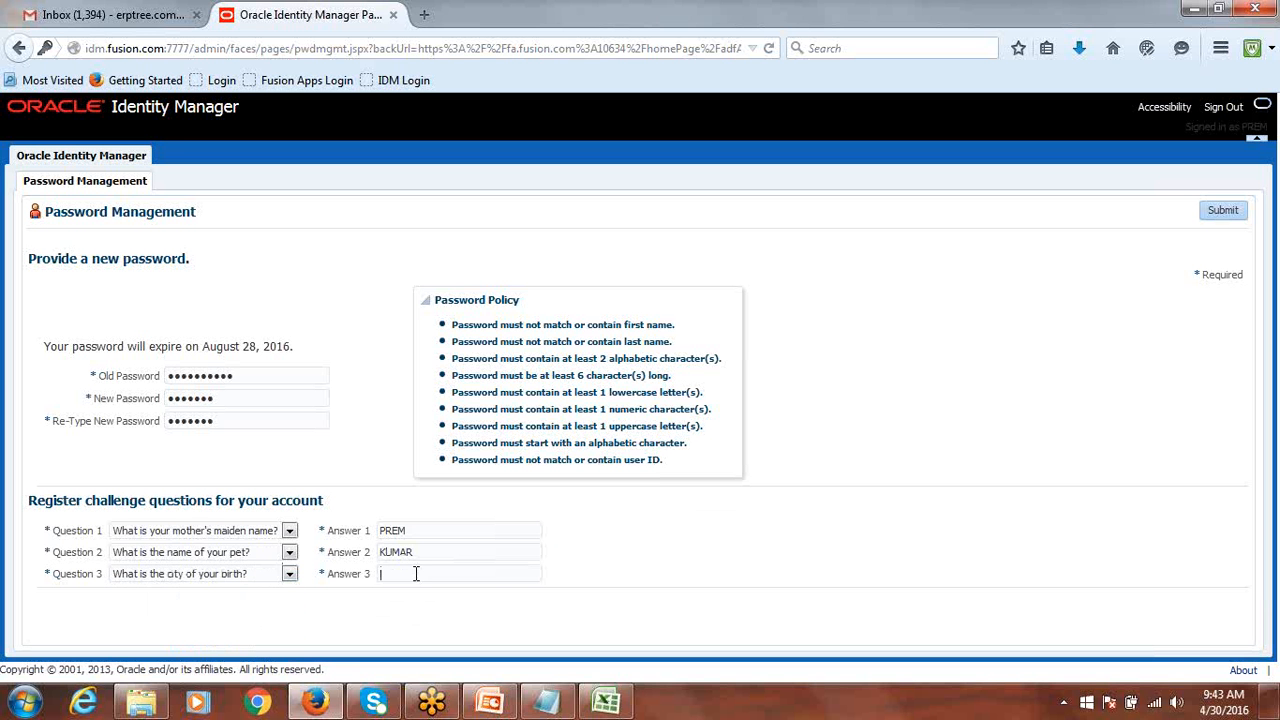
pyautogui.write('HYDERABAD')
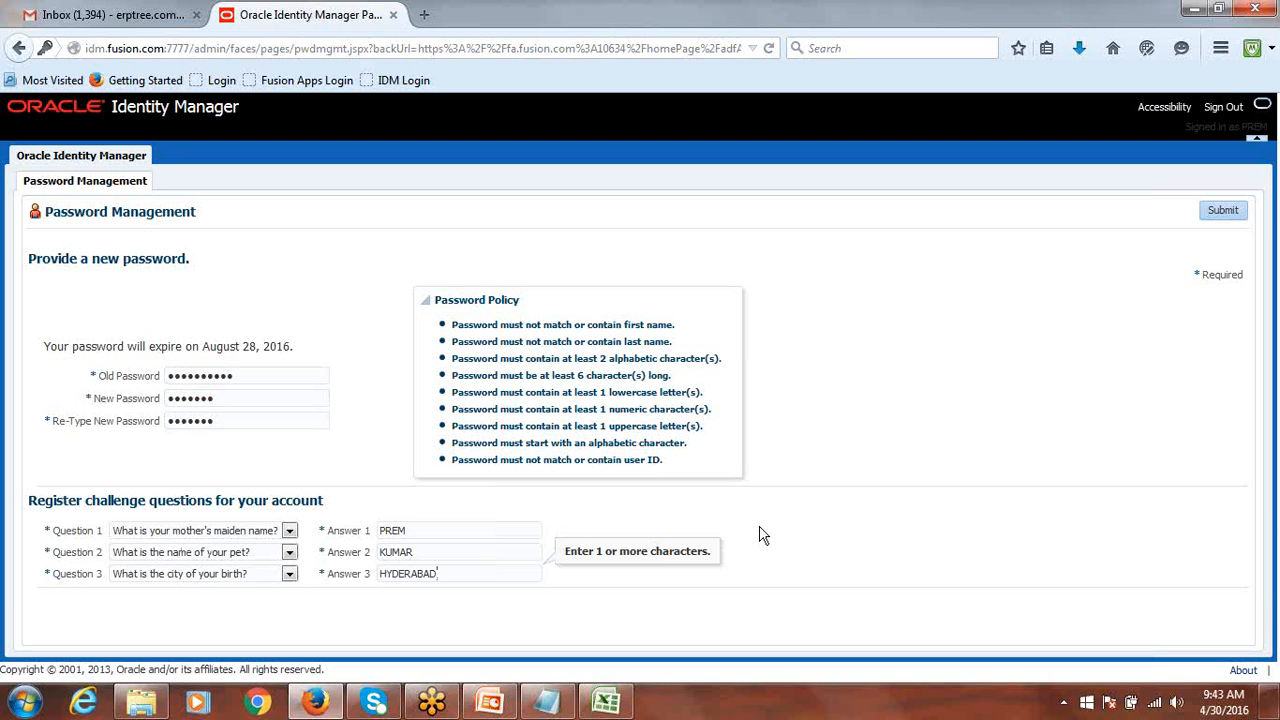
pyautogui.click(1222, 208)
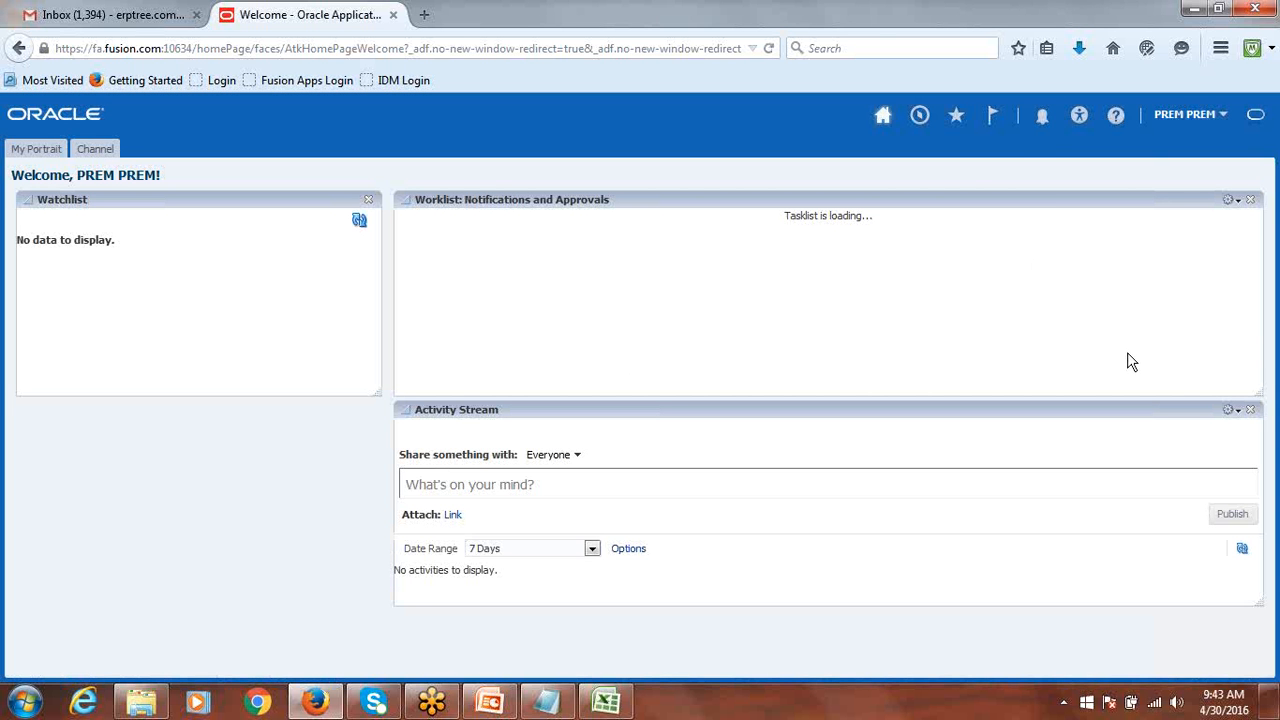
# Sign out of Fusion Applications from the user name's Settings and Actions menu.
pyautogui.click(1215, 118)
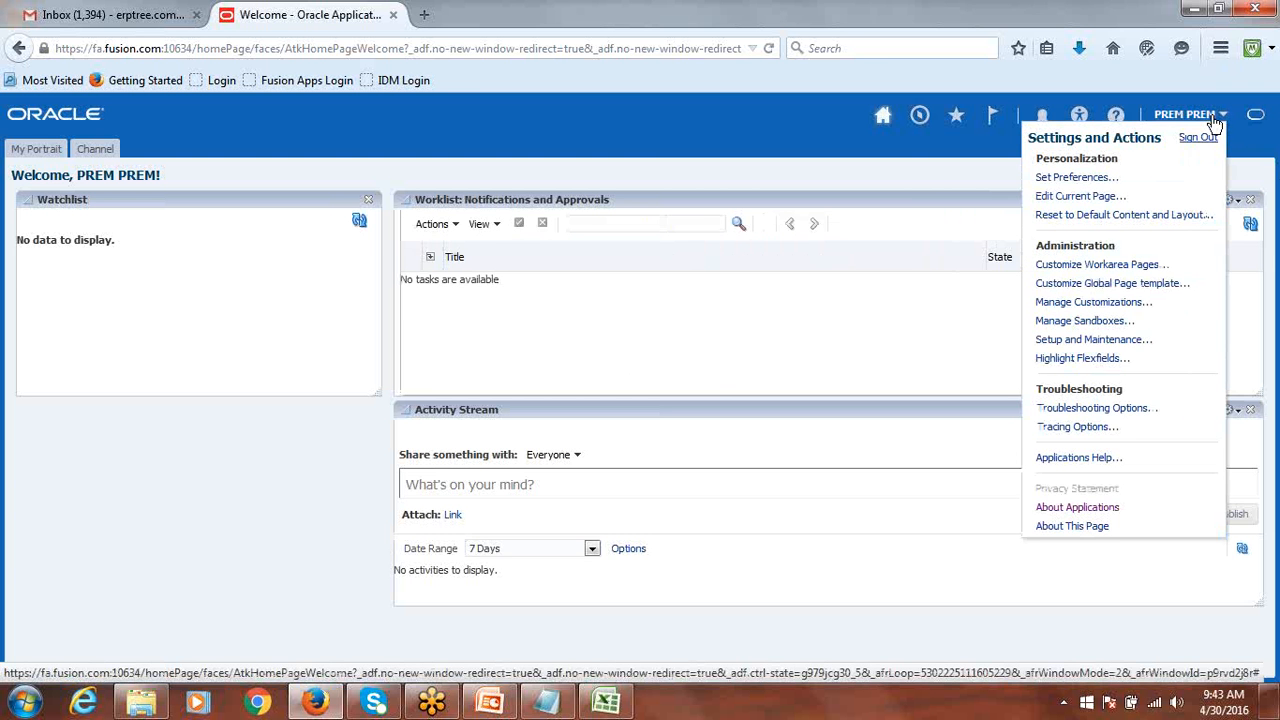
pyautogui.click(1206, 136)
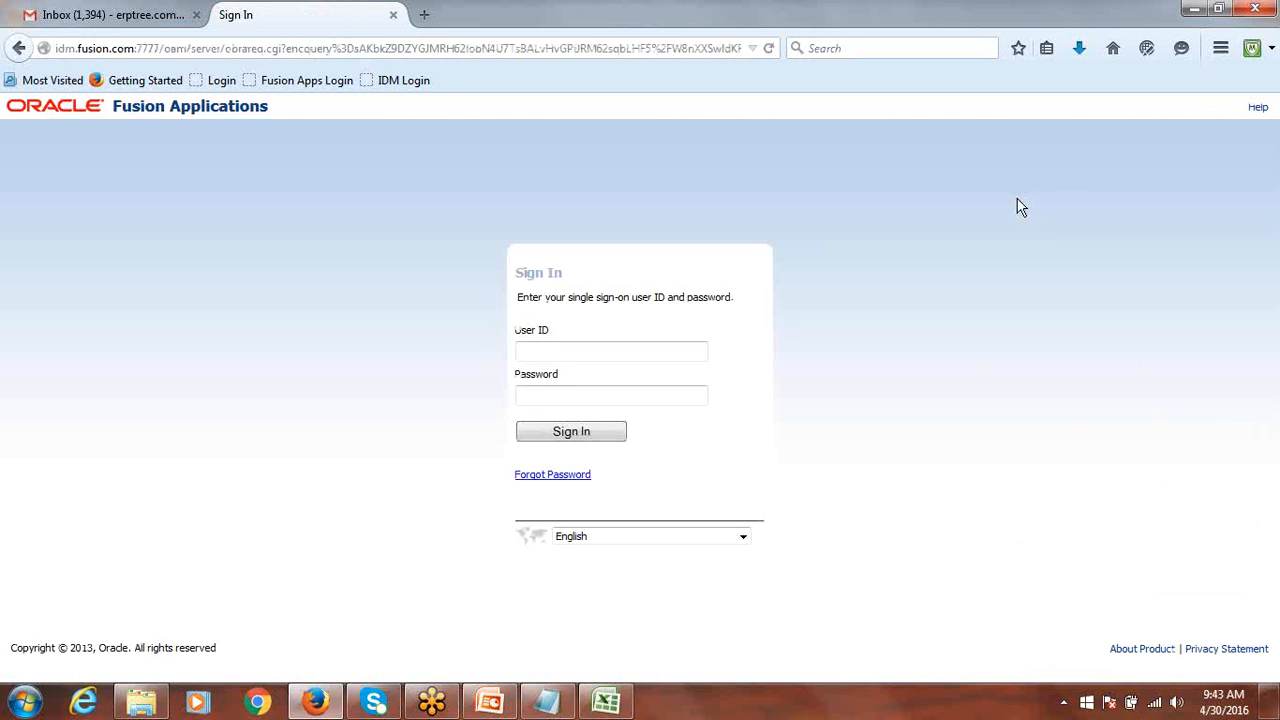
pyautogui.click(550, 476)
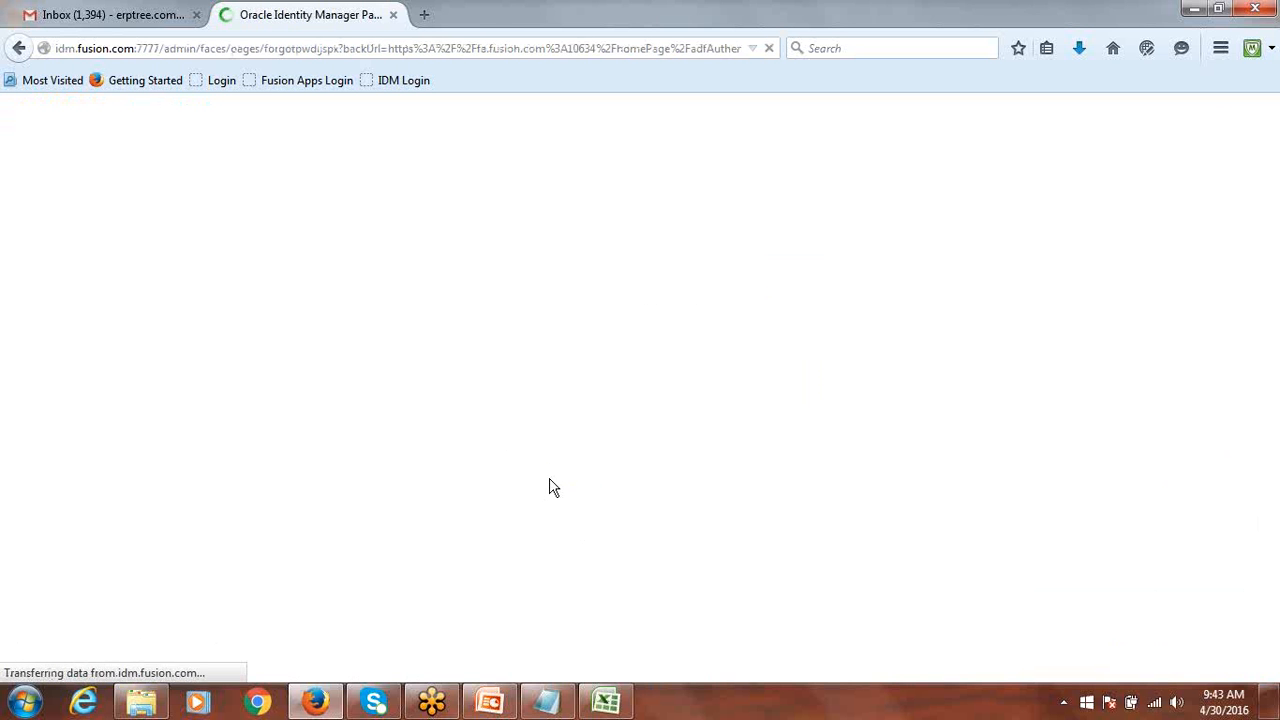
pyautogui.click(155, 382)
pyautogui.write('PREM')
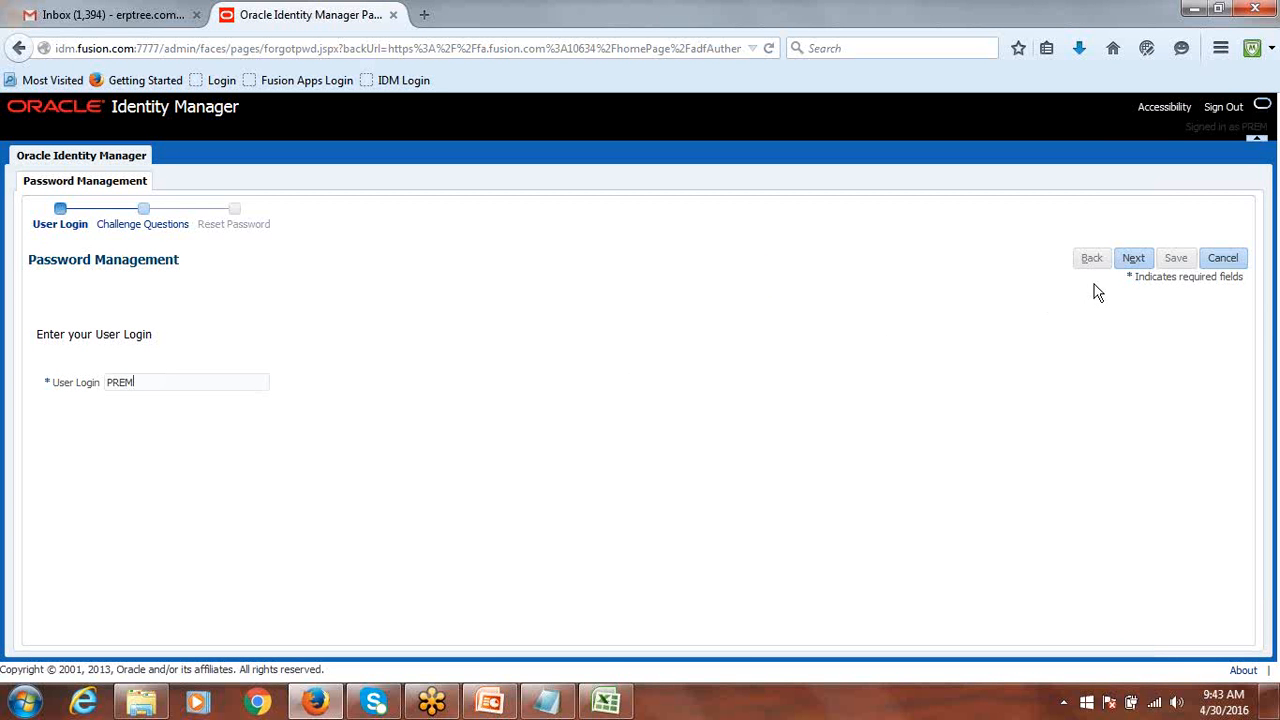
pyautogui.click(1135, 261)
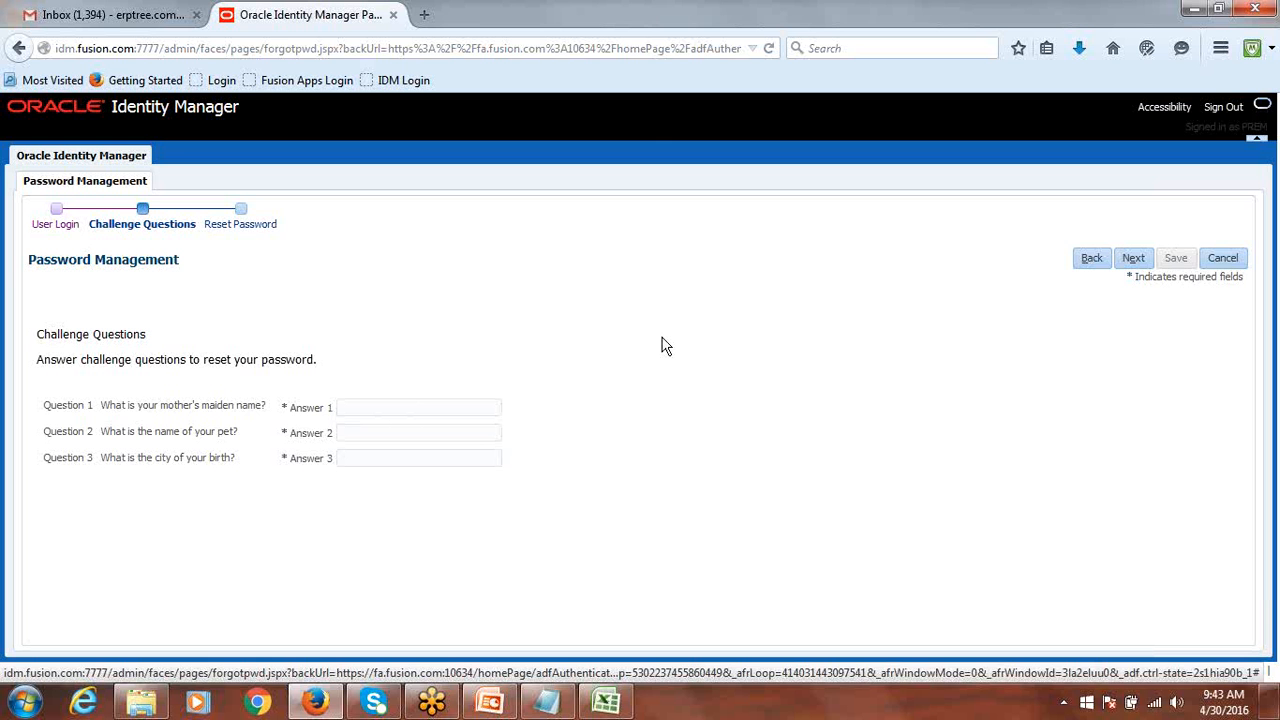
pyautogui.click(1226, 259)
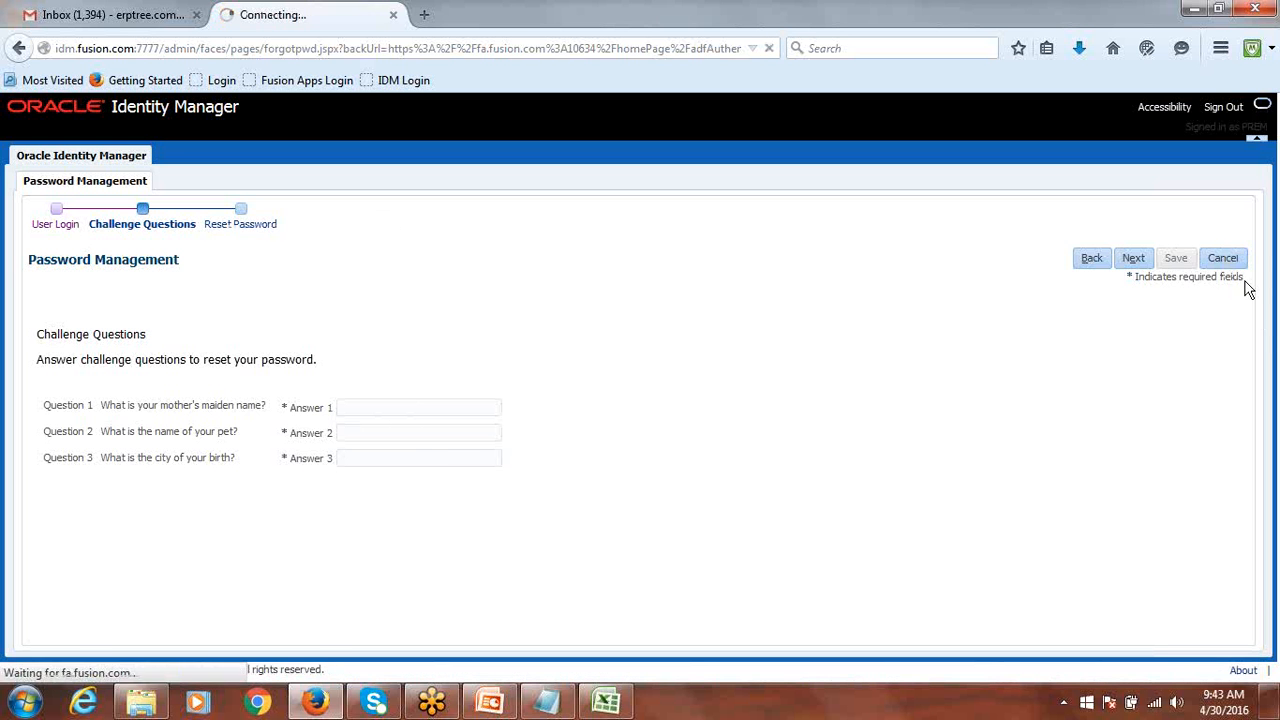
pyautogui.click(628, 348)
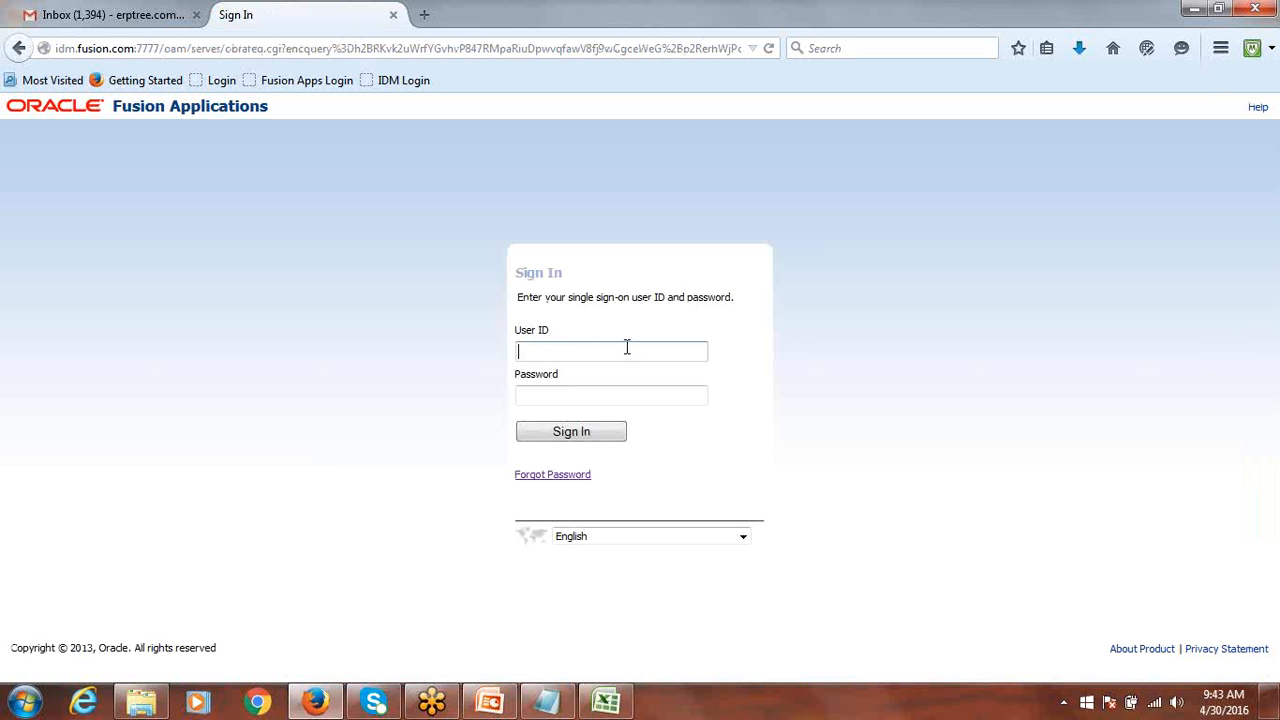
# Sign in to Fusion Applications with the new user's ID and new password, dismissing the remember-password prompt.
pyautogui.write('PREM')
pyautogui.press('Tab')
pyautogui.write('*******')
pyautogui.click(589, 436)
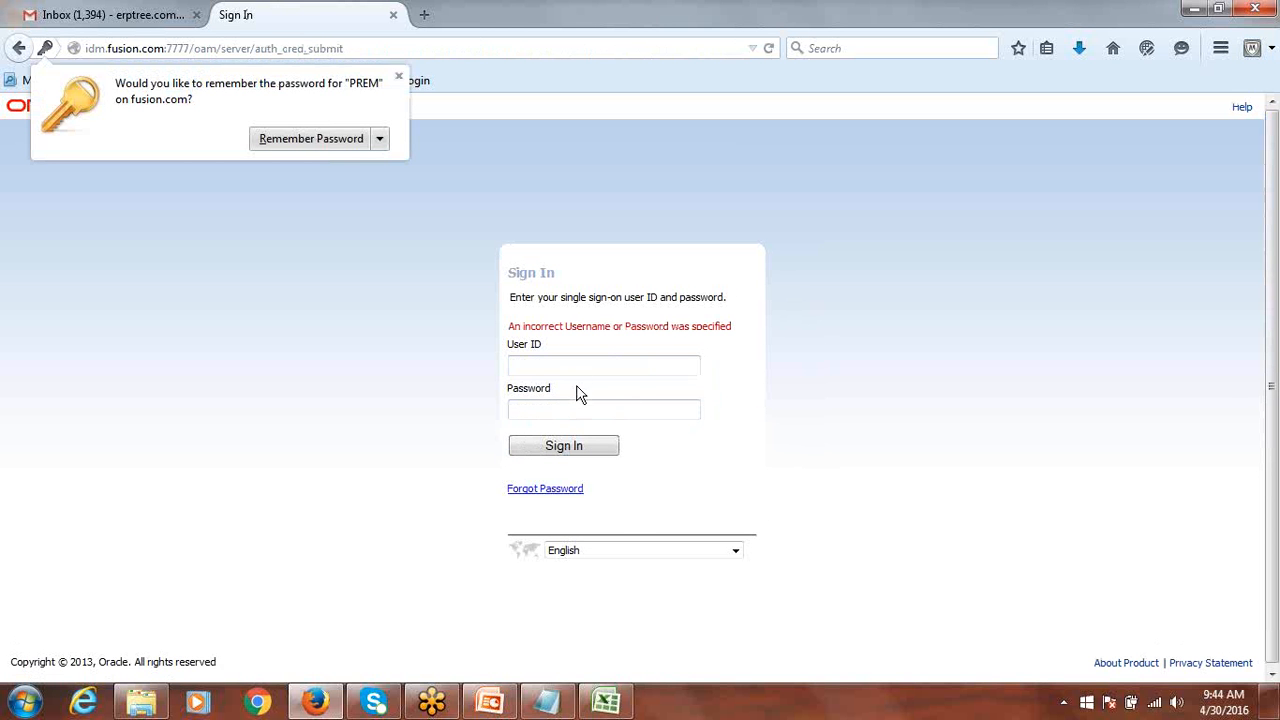
pyautogui.click(565, 358)
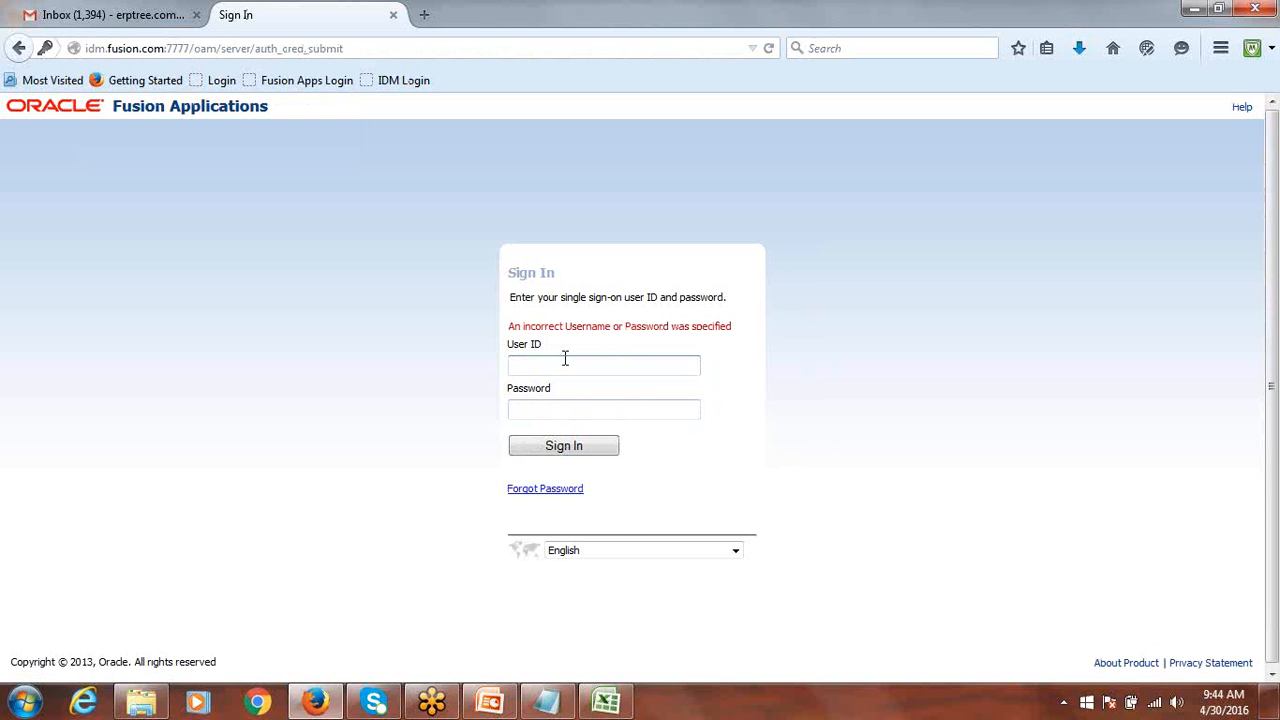
pyautogui.write('prem')
pyautogui.press('Tab')
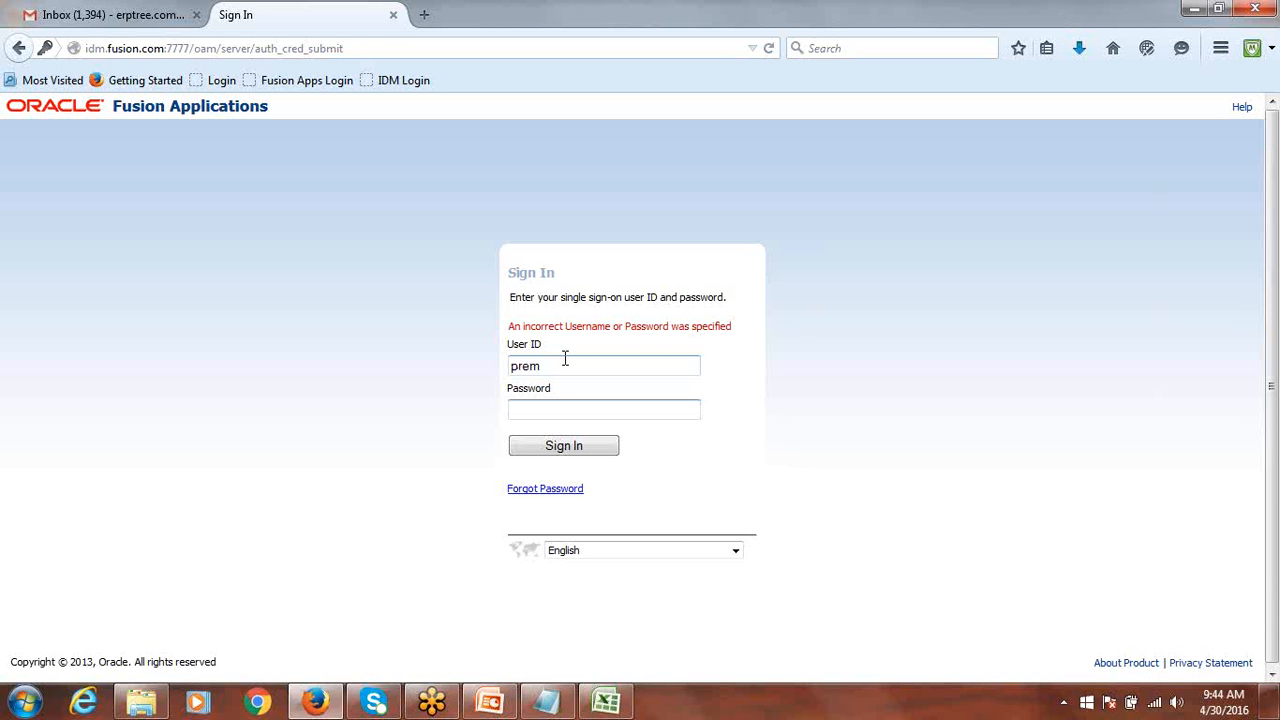
pyautogui.write('•')
pyautogui.press('BackSpace')
pyautogui.write('•••••••')
pyautogui.click(562, 444)
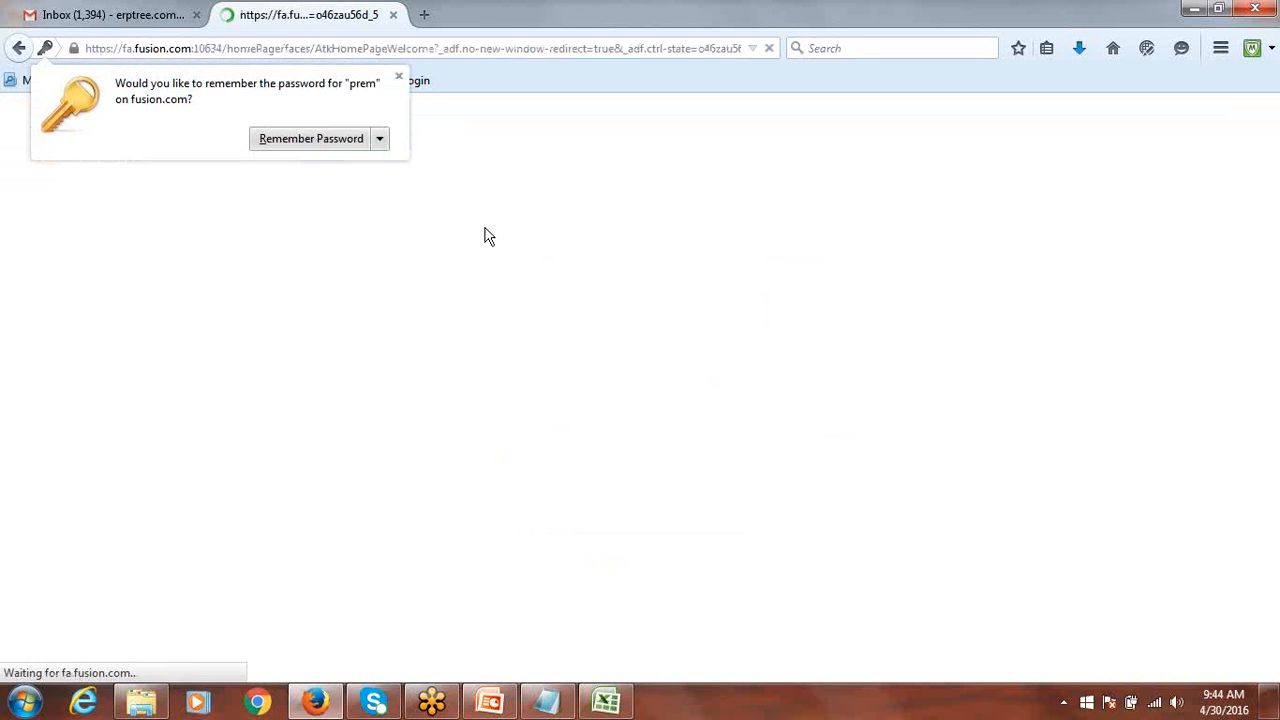
pyautogui.click(397, 78)
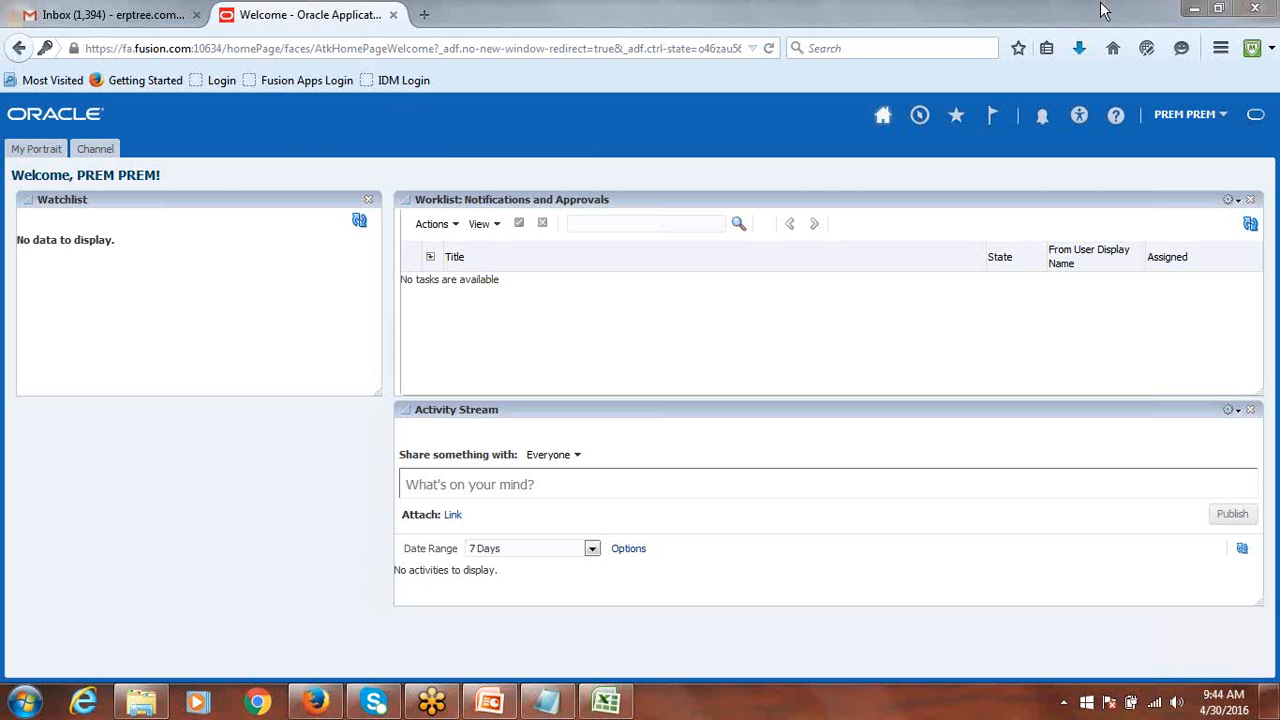
# Present the PowerPoint slide show on the 3rd Day Session slide.
pyautogui.click(490, 702)
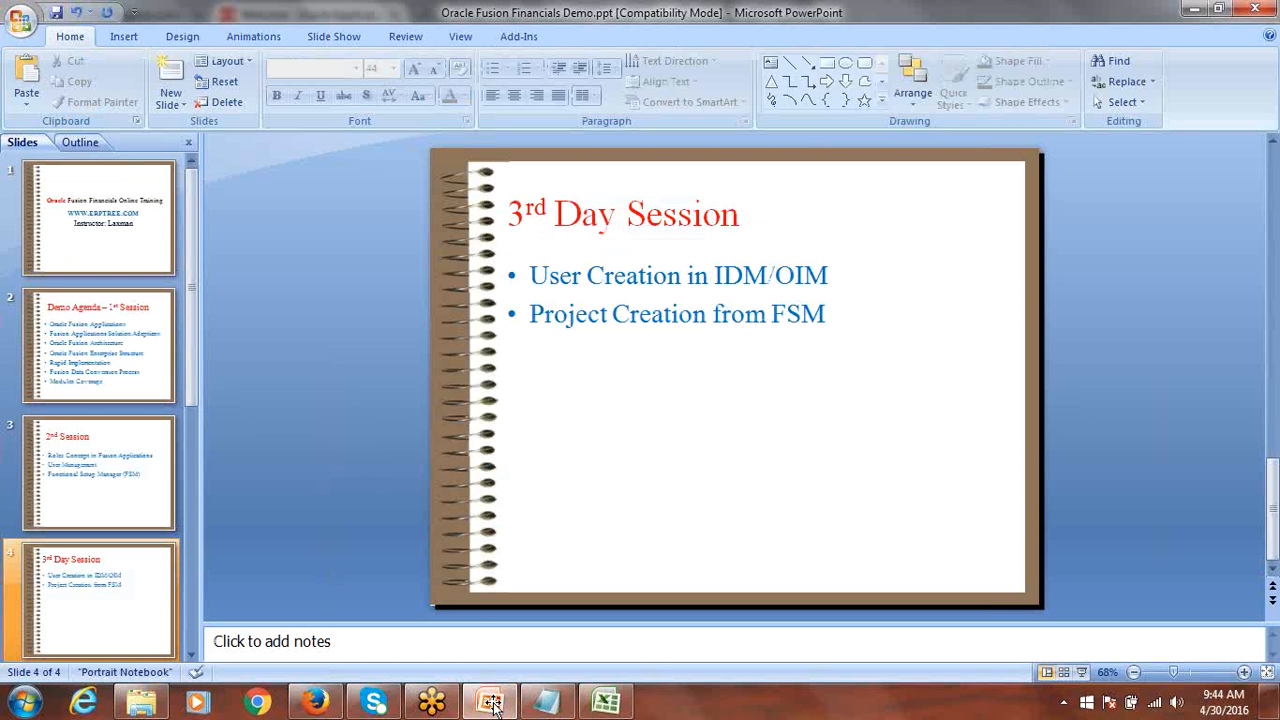
pyautogui.press('F5')
pyautogui.press('Down')
pyautogui.press('Down')
pyautogui.press('Down')
pyautogui.press('Down')
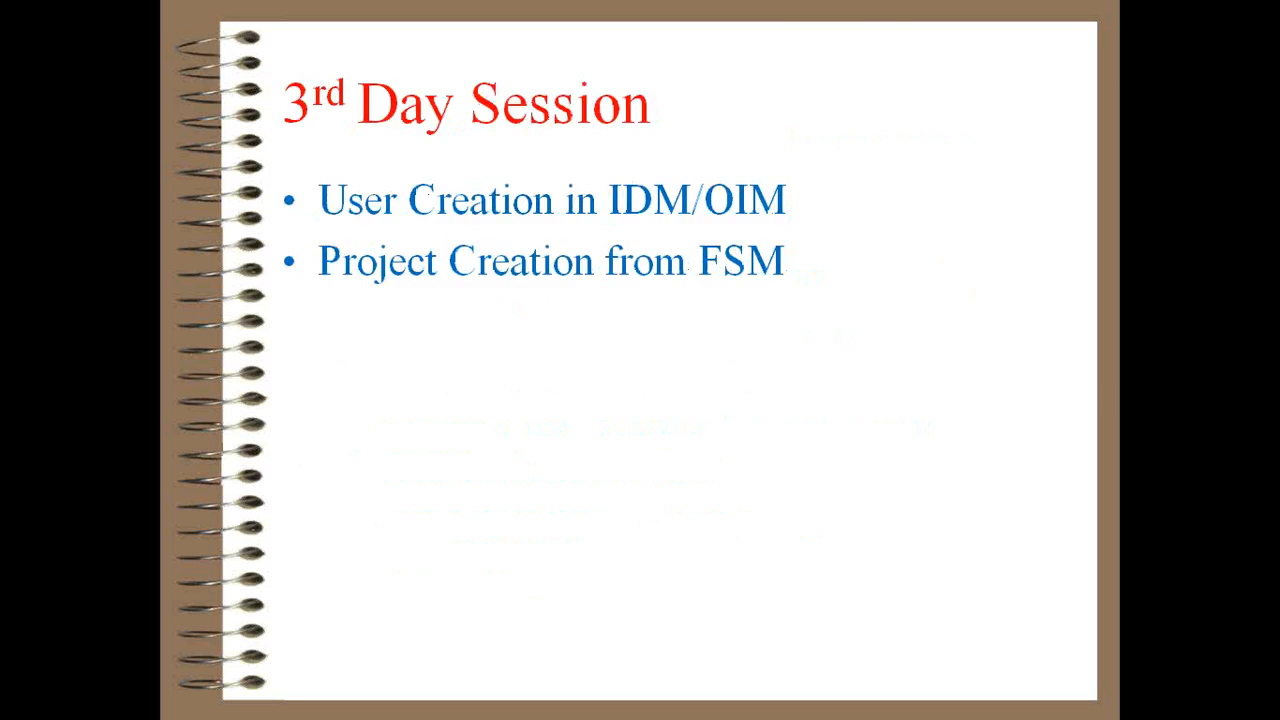
pyautogui.press('Up')
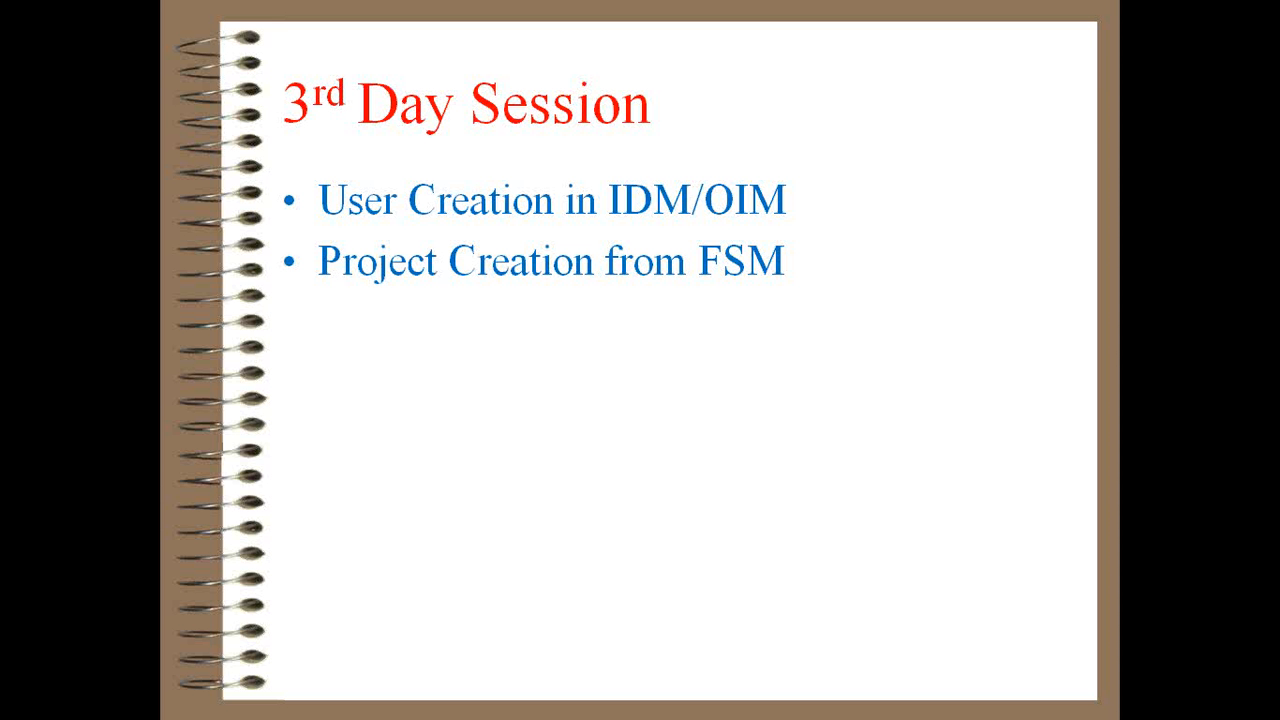
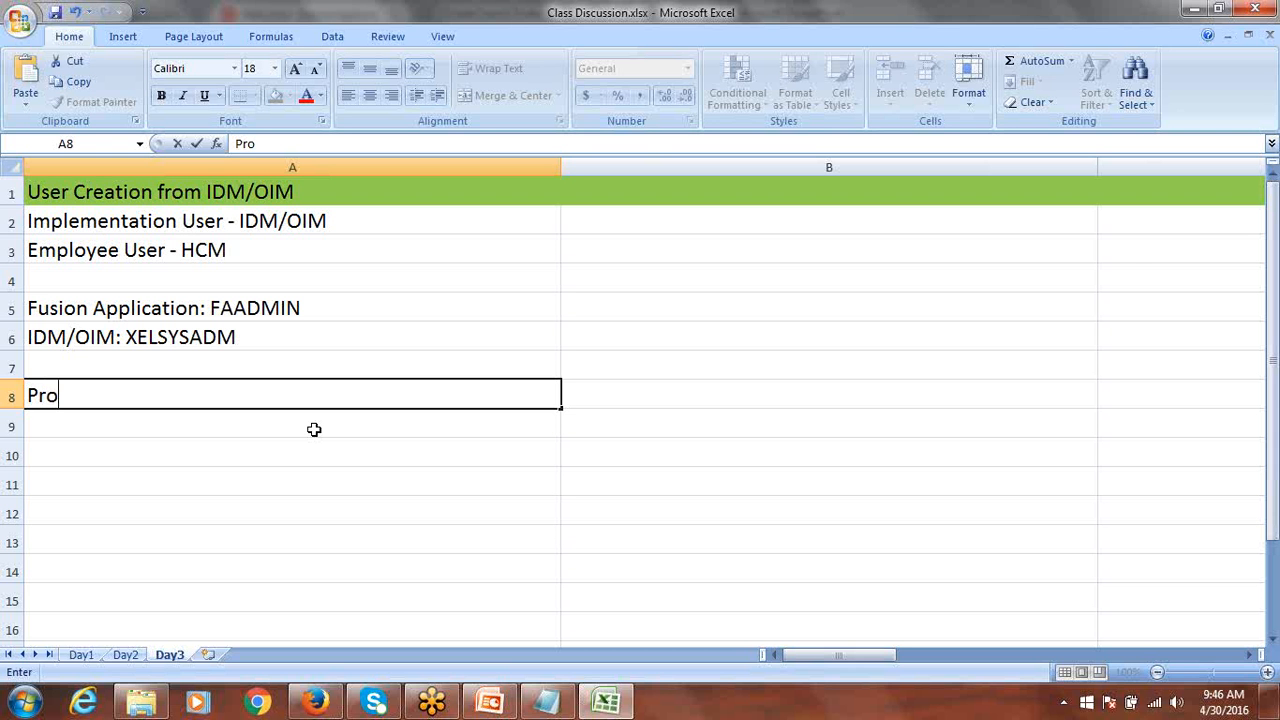
# Type the heading 'Project Creation in FSM (Functional Setup Manager)' into cell A8.
pyautogui.write('re')
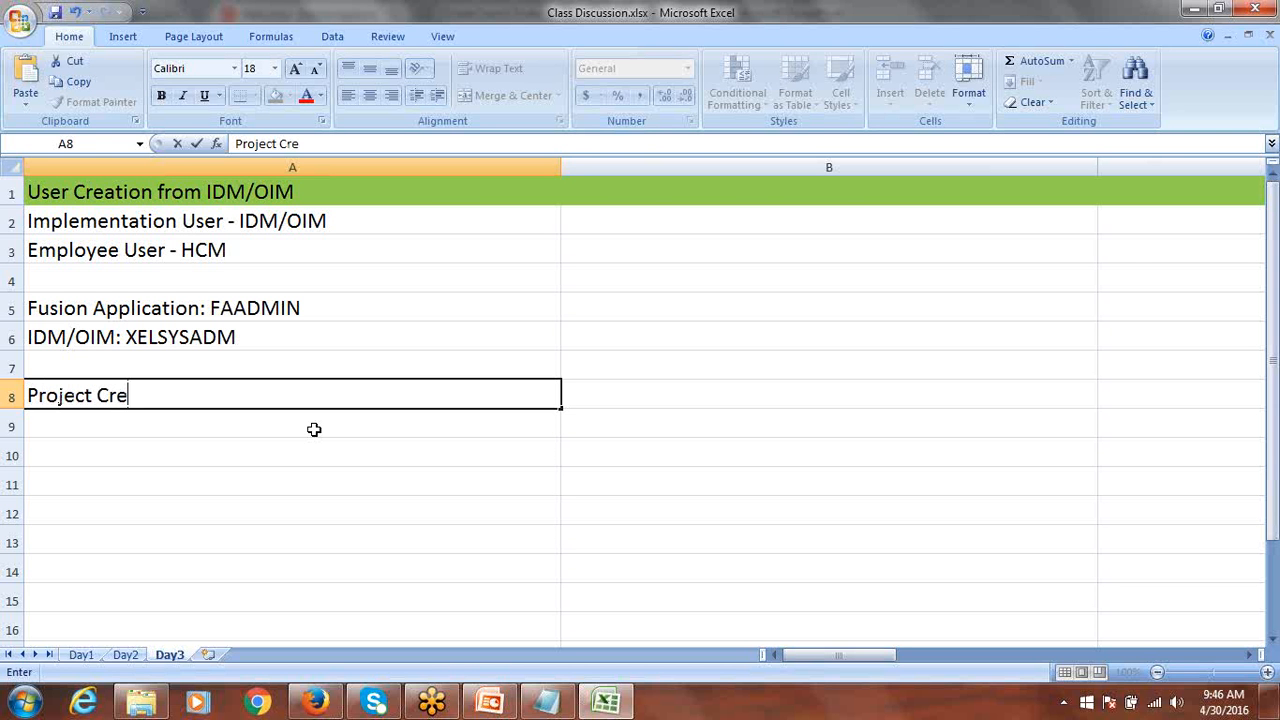
pyautogui.write('ation fro')
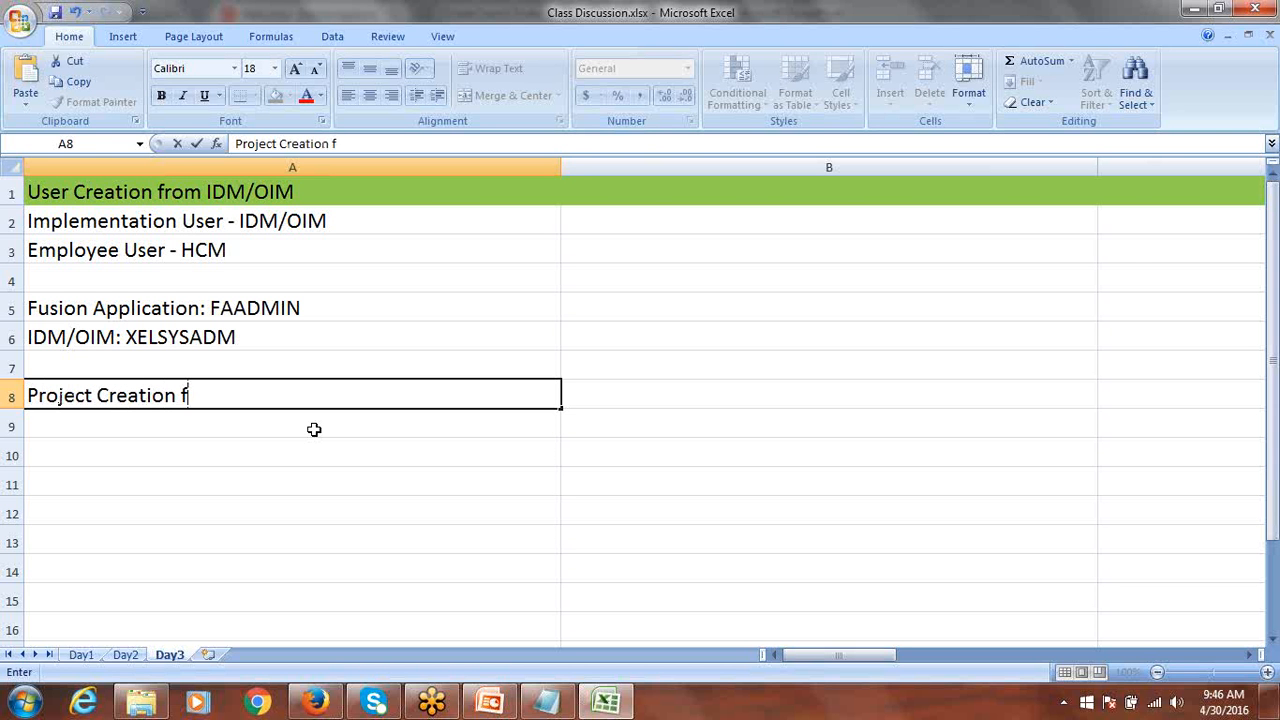
pyautogui.press('BackSpace')
pyautogui.press('BackSpace')
pyautogui.press('BackSpace')
pyautogui.write('in FSM')
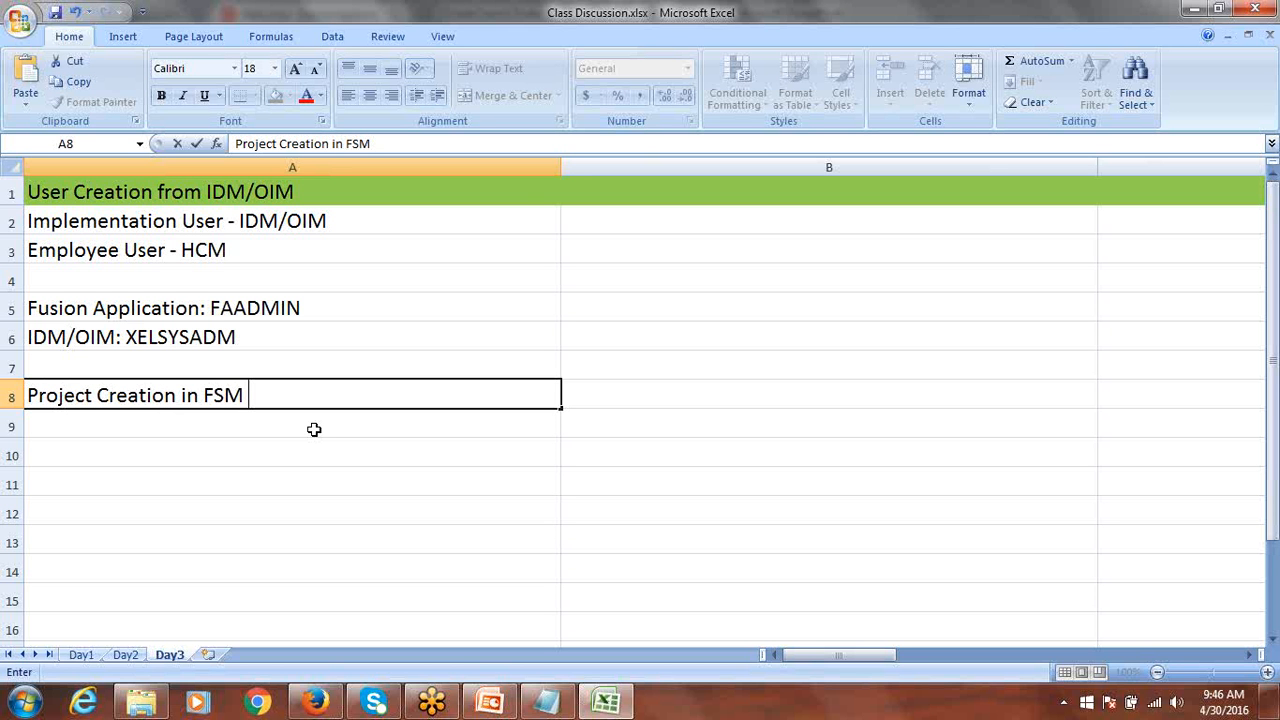
pyautogui.write(' (Functional S')
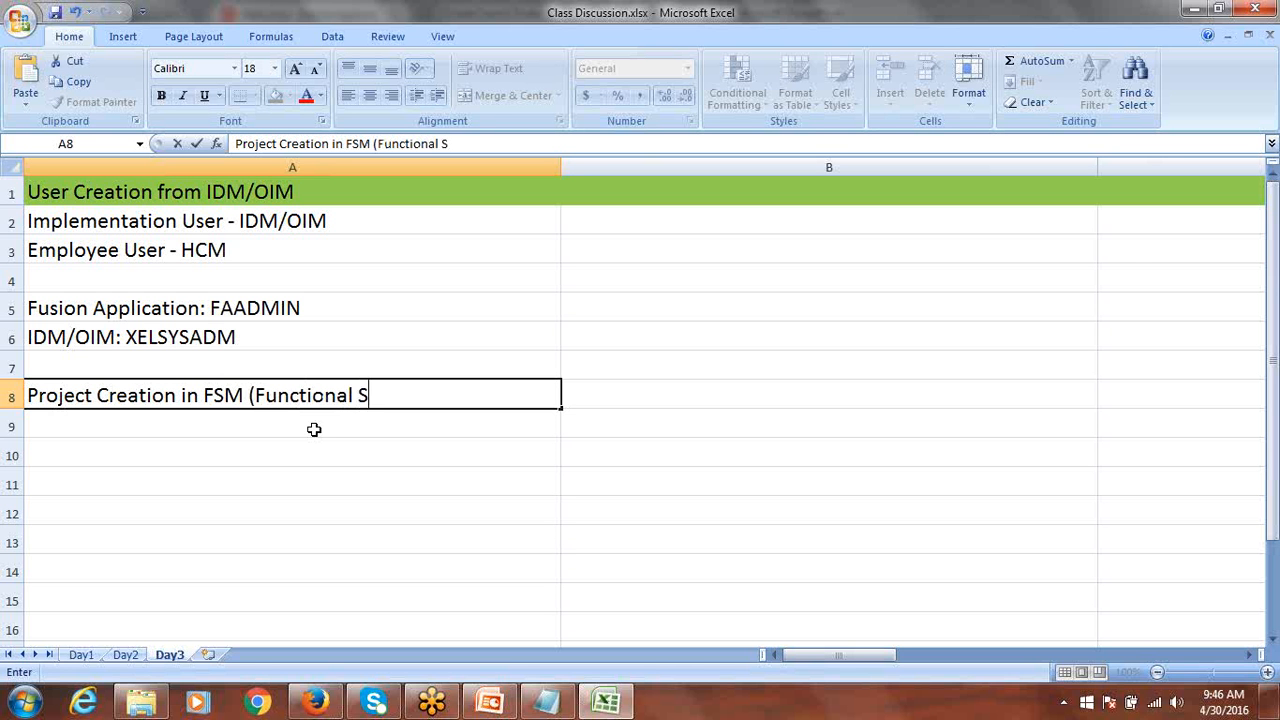
pyautogui.write('etup Mana')
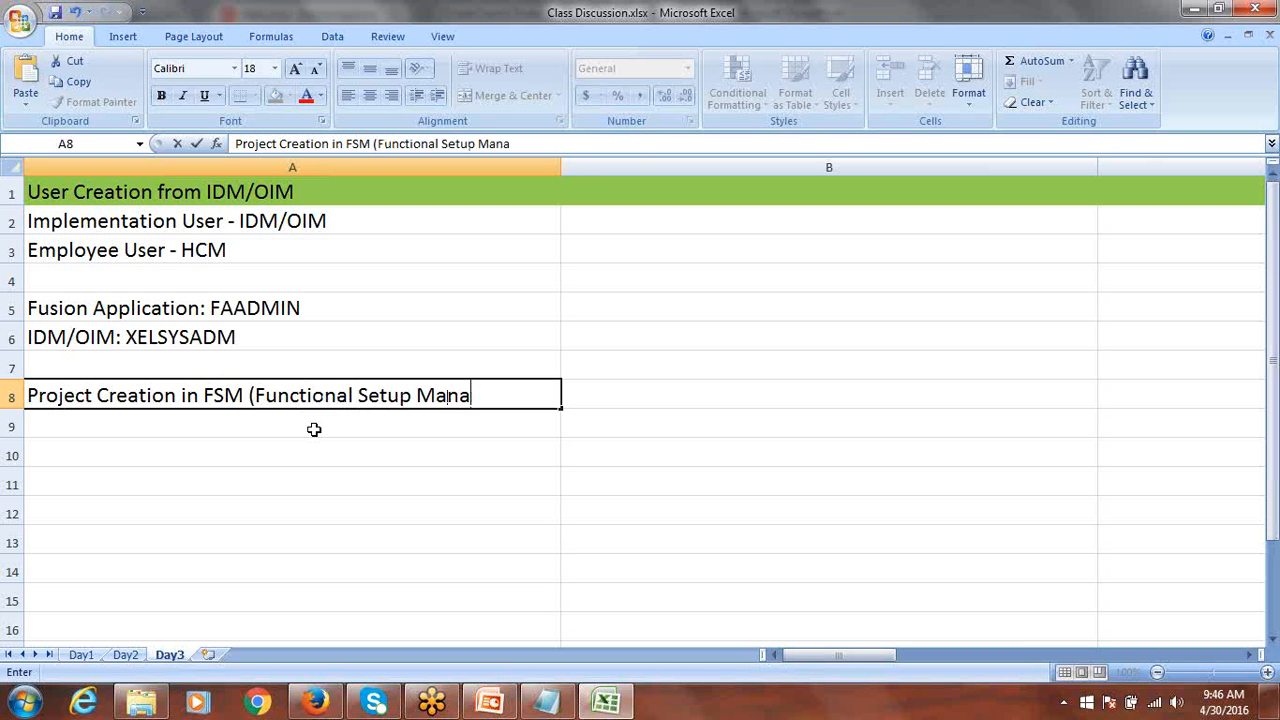
pyautogui.write('ger)')
pyautogui.hotkey('ctrl', 'Return')
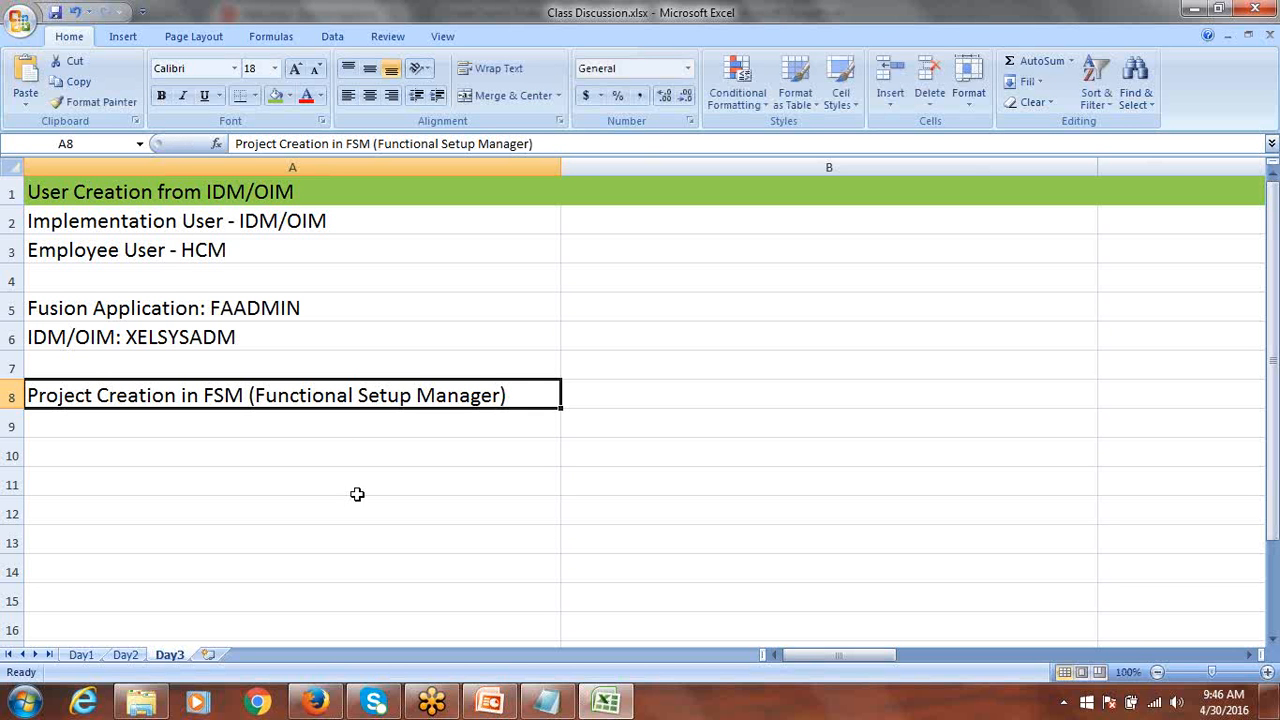
# Give the whole of row 8 a green fill.
pyautogui.click(8, 397)
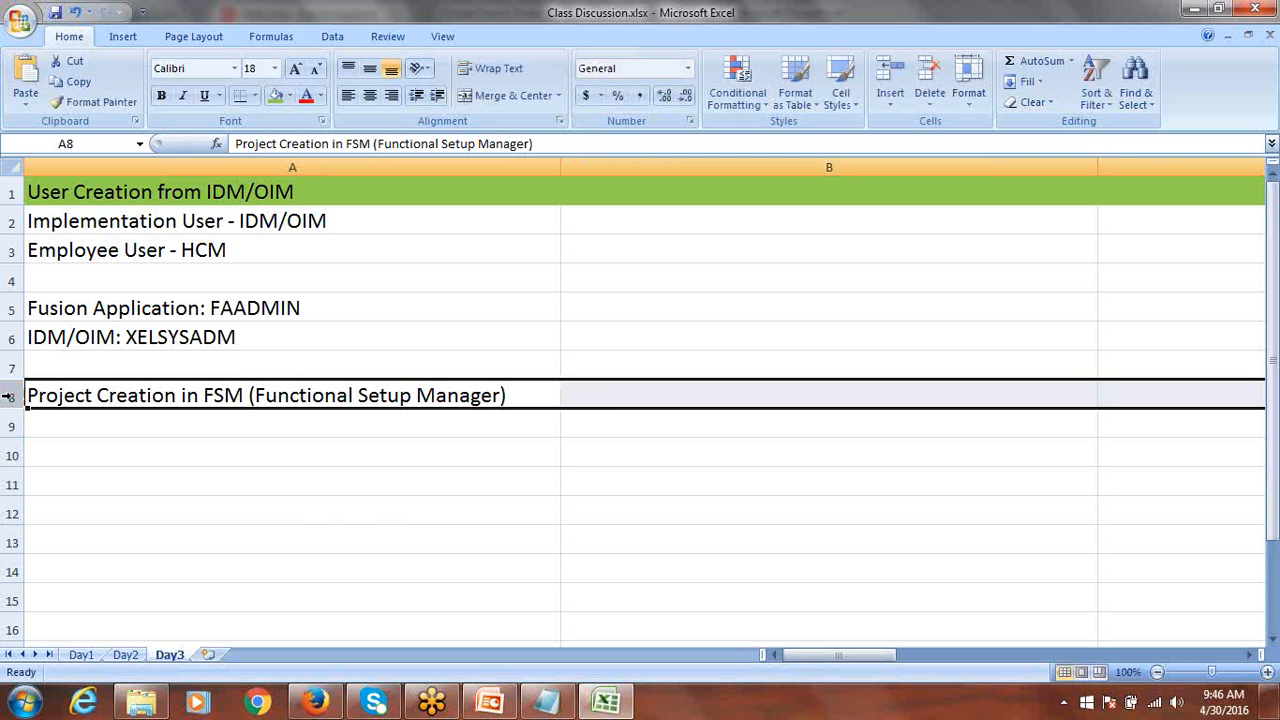
pyautogui.click(273, 97)
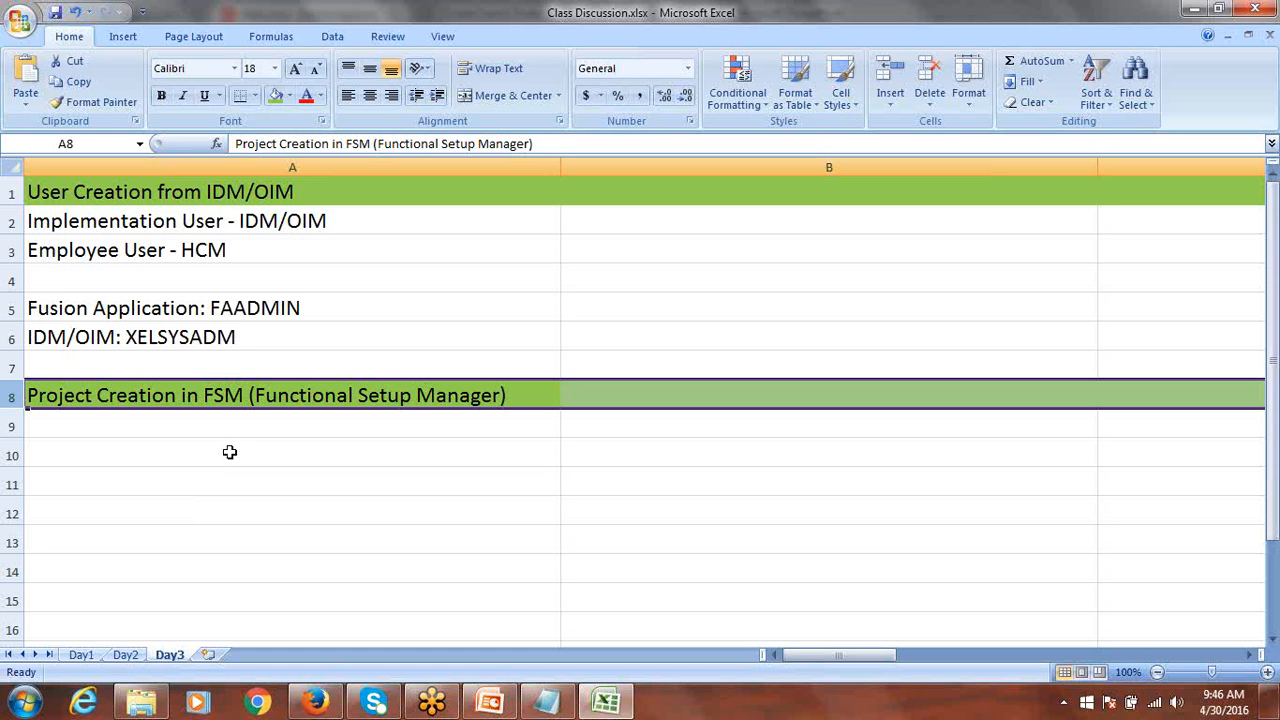
pyautogui.click(214, 395)
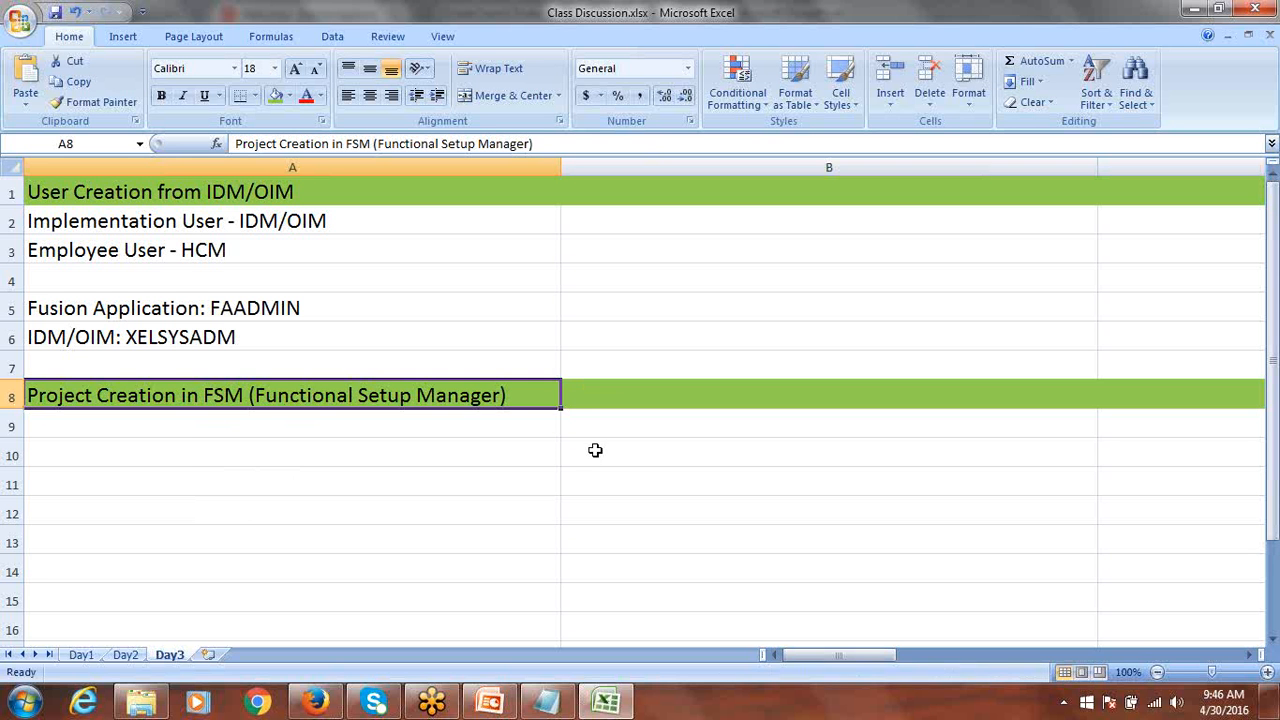
pyautogui.click(588, 400)
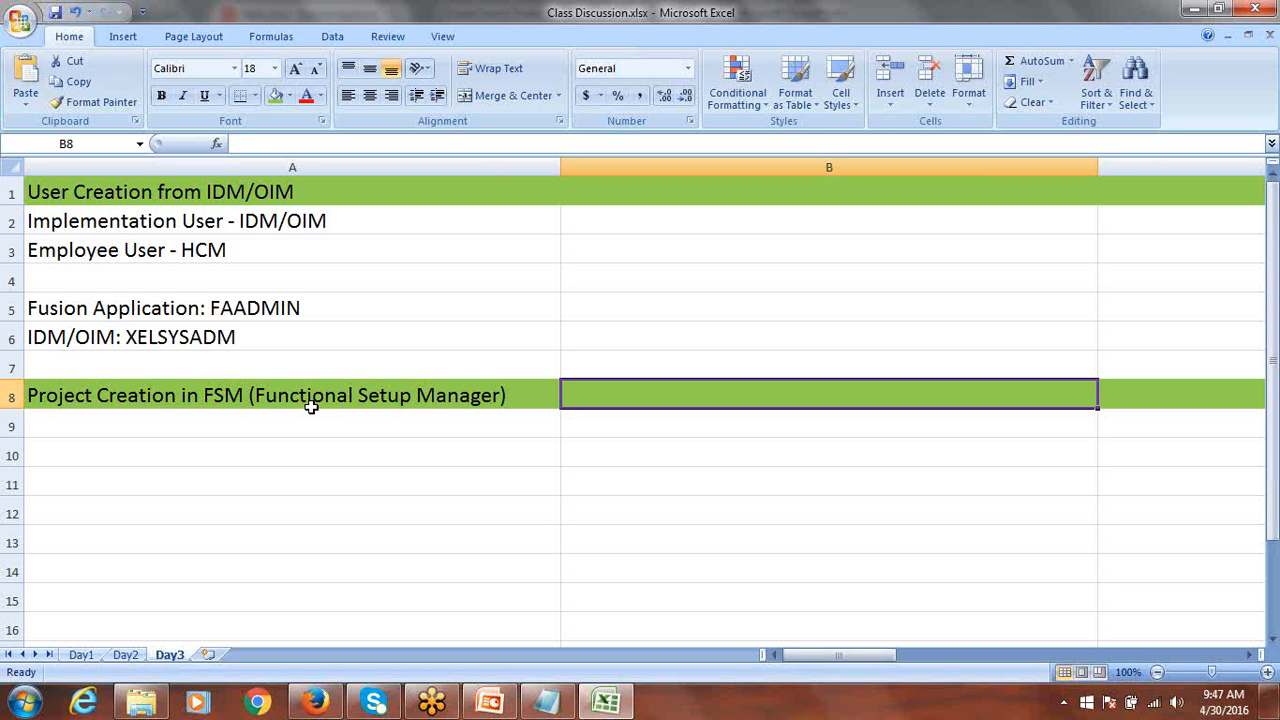
# Save Class Discussion.xlsx with Ctrl+S and select cell A9.
pyautogui.hotkey('ctrl', 's')
pyautogui.hotkey('ctrl', 's')
pyautogui.hotkey('ctrl', 's')
pyautogui.click(131, 425)
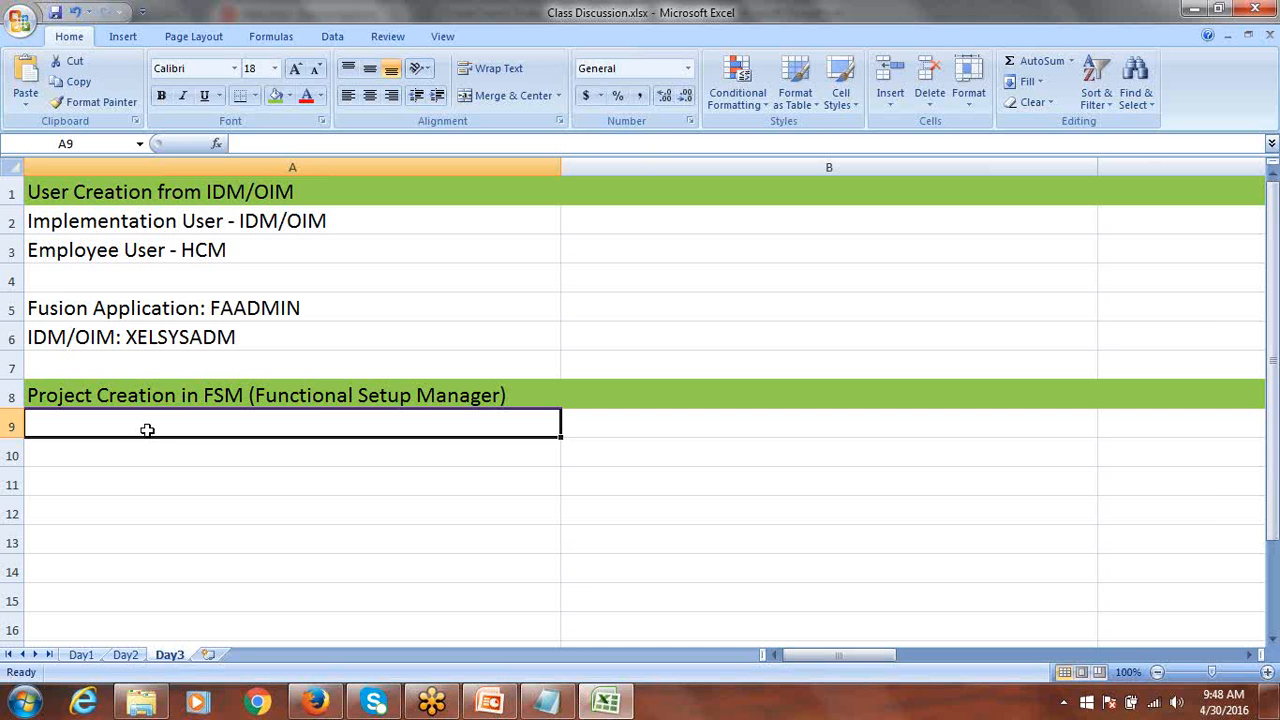
# On the Day2 sheet, replace the HRMS entry in A72 with HCM.
pyautogui.click(136, 654)
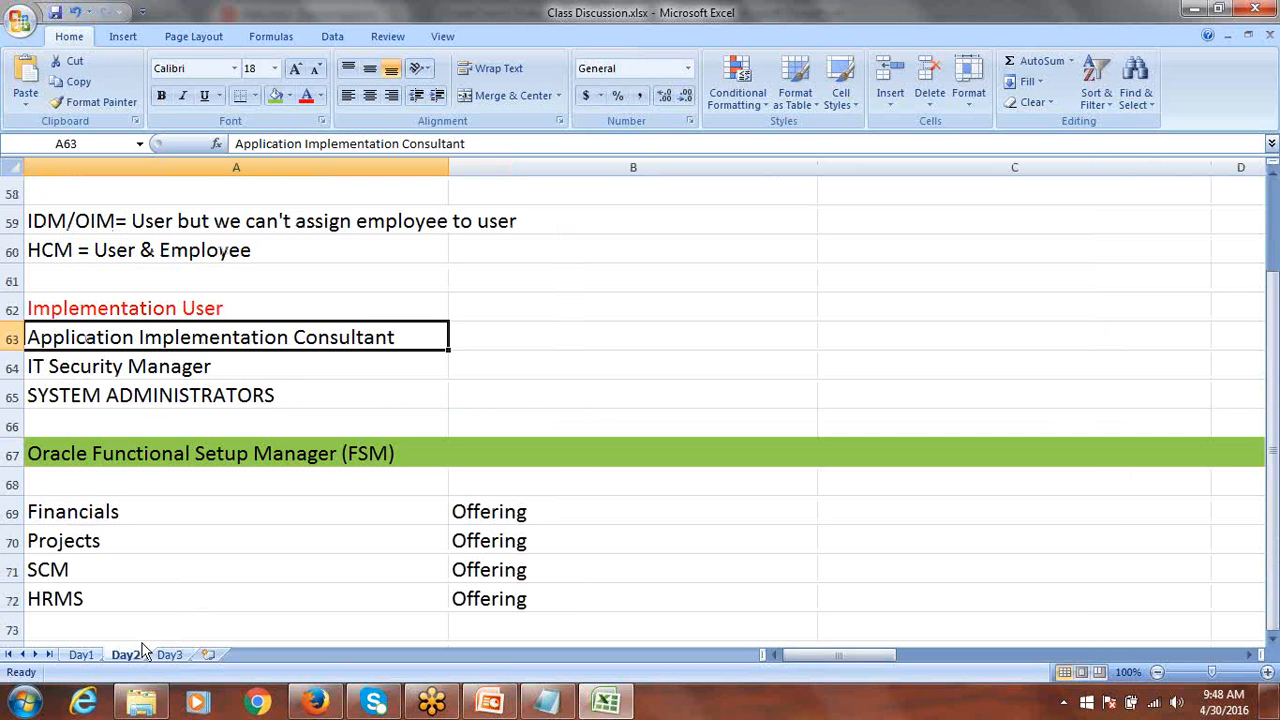
pyautogui.scroll(-1, 323, 551)
pyautogui.moveTo(66, 420); pyautogui.dragTo(76, 512)
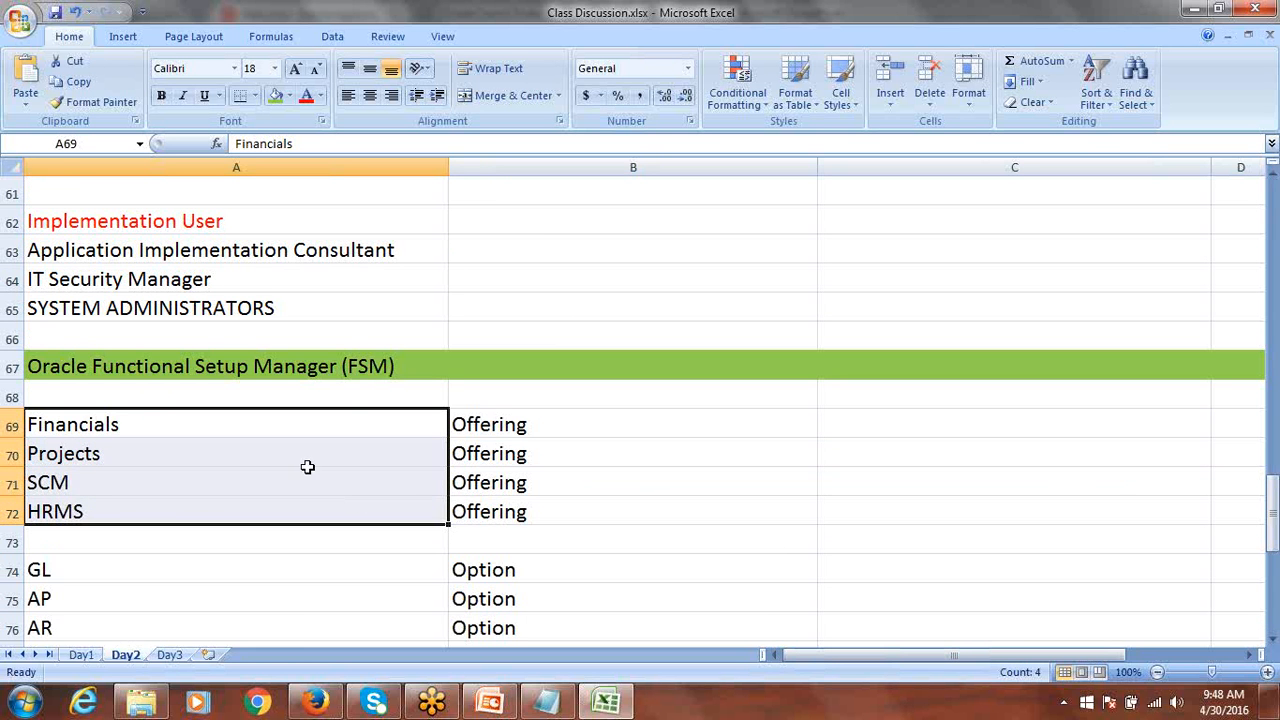
pyautogui.scroll(-1, 88, 500)
pyautogui.click(79, 426)
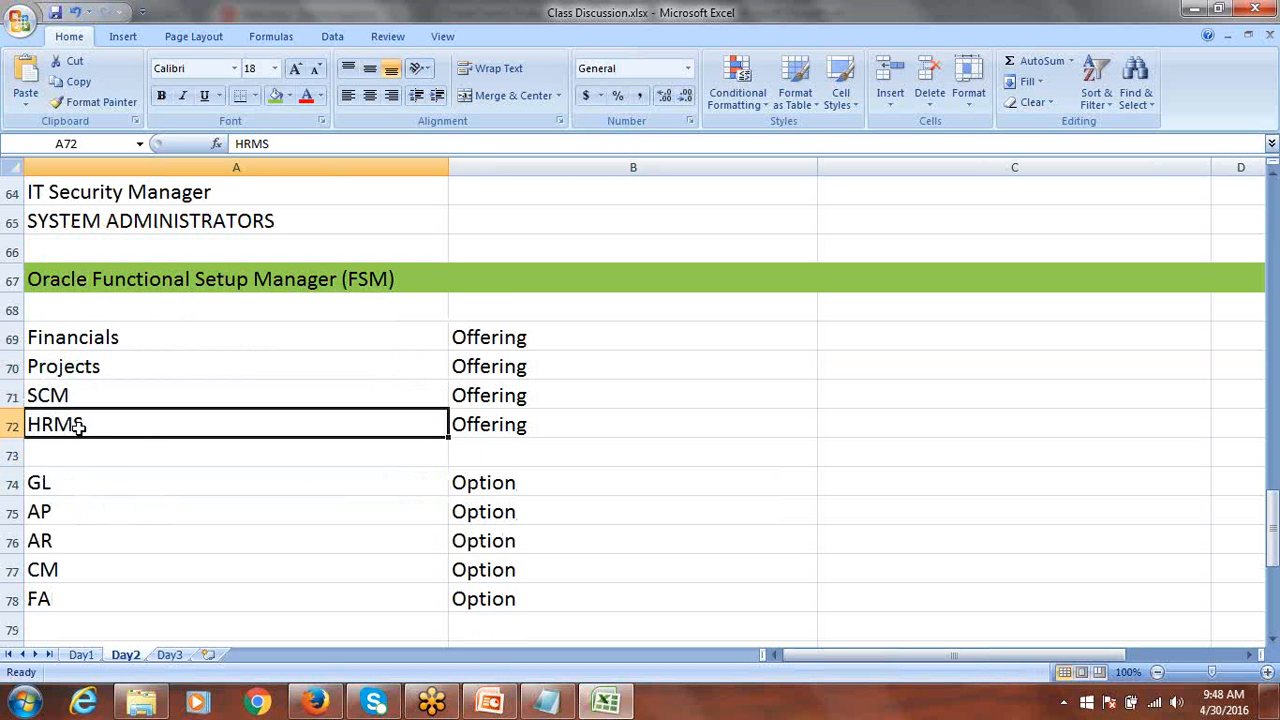
pyautogui.write('HCM')
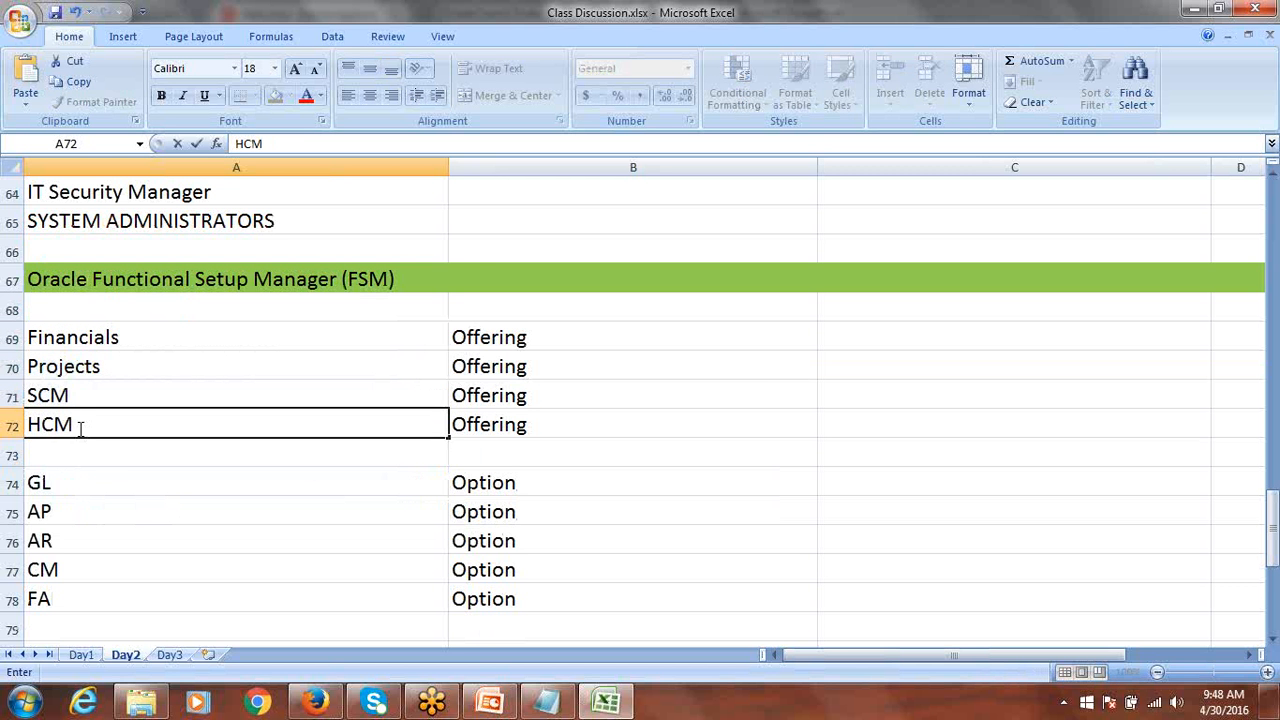
pyautogui.hotkey('ctrl', 'Return')
# Review the Financials offering, GL–FA options and AP feature entries, then return to Day3.
pyautogui.scroll(-1, 483, 419)
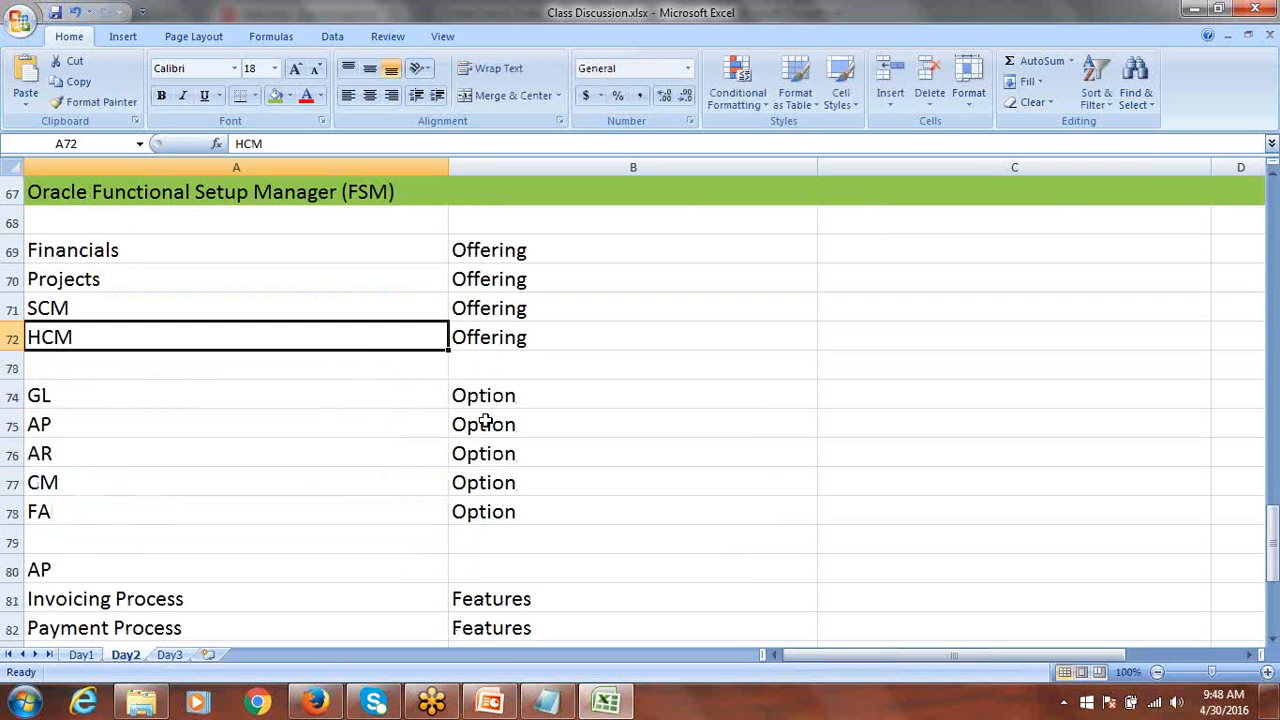
pyautogui.click(89, 253)
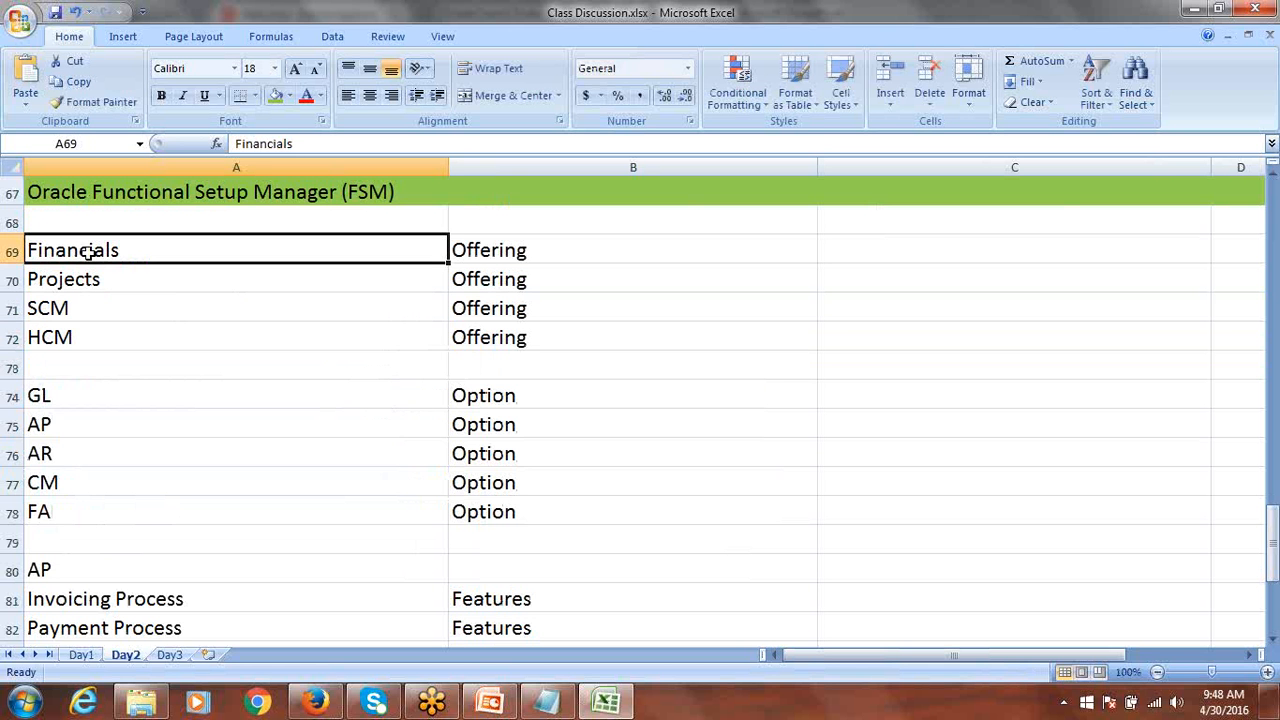
pyautogui.moveTo(32, 401); pyautogui.dragTo(86, 500)
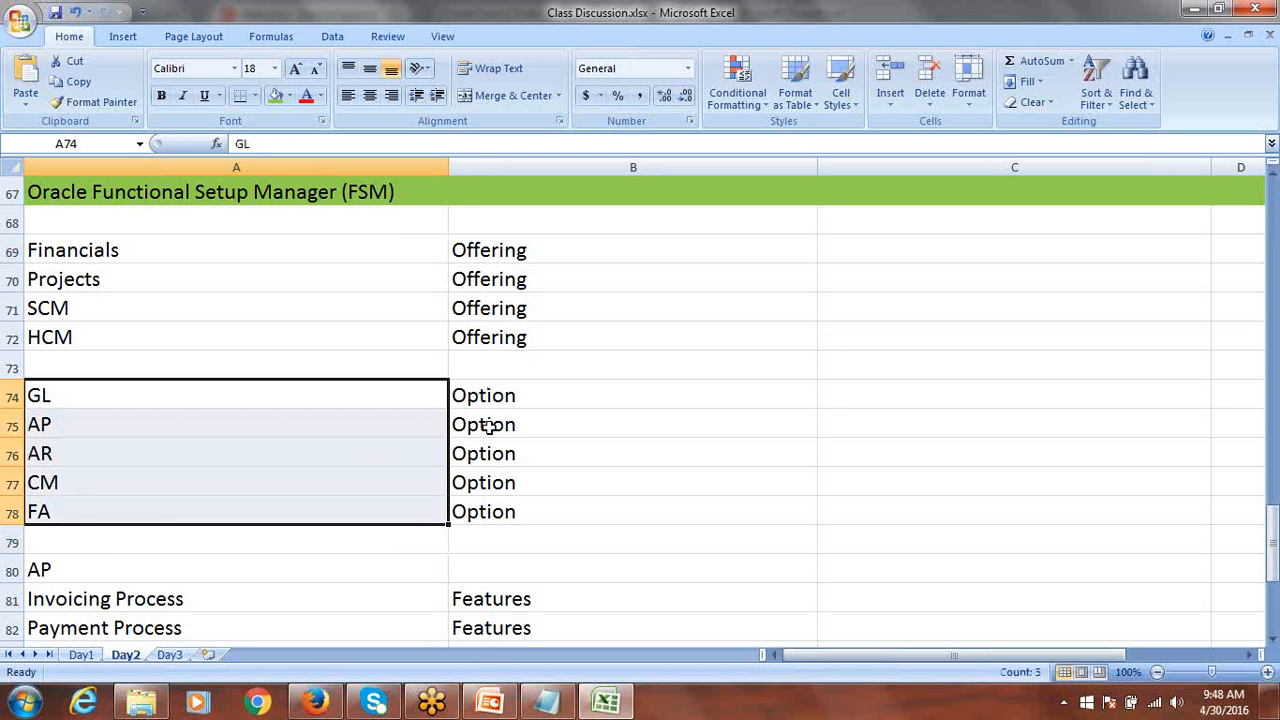
pyautogui.scroll(-2, 497, 465)
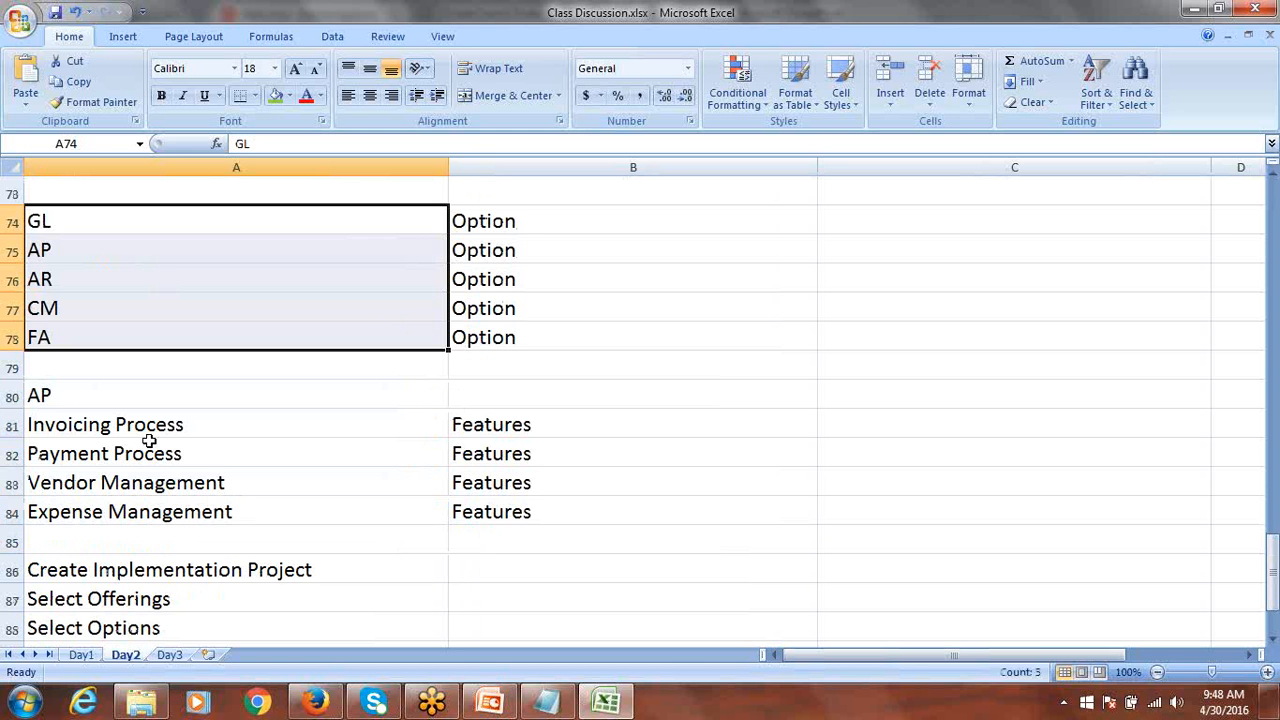
pyautogui.click(50, 247)
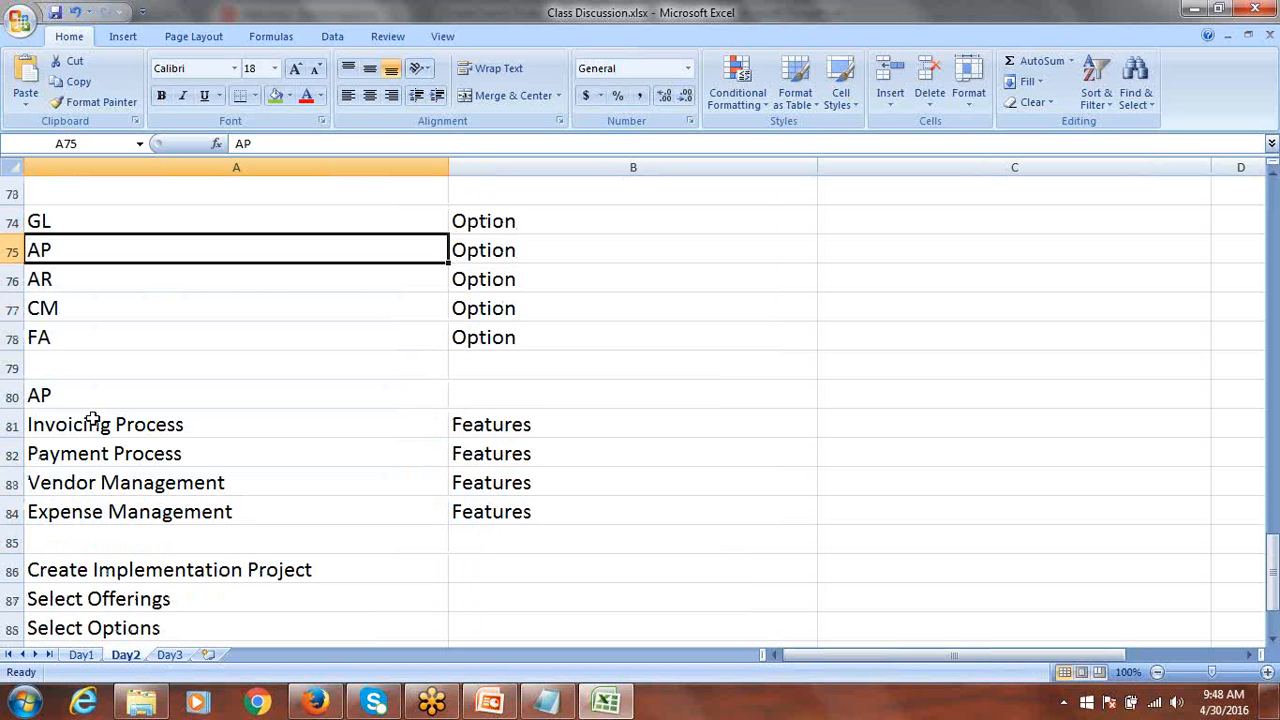
pyautogui.moveTo(91, 420); pyautogui.dragTo(166, 508)
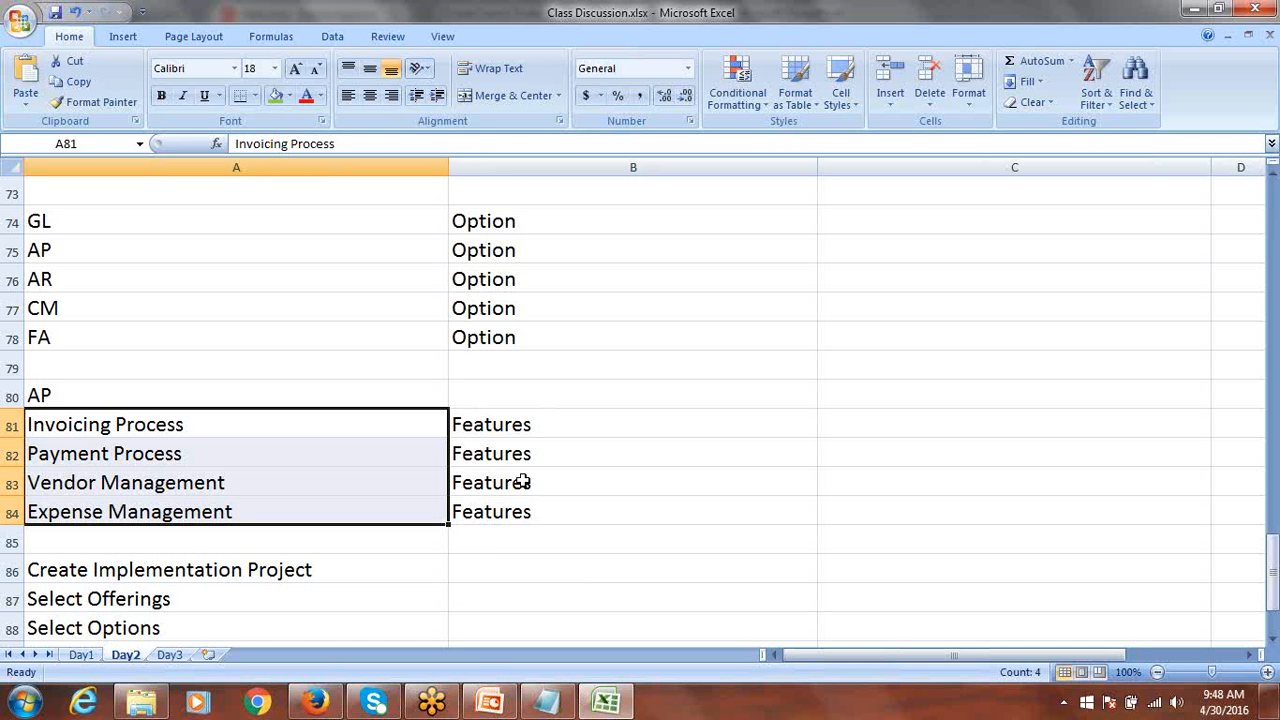
pyautogui.scroll(4, 523, 480)
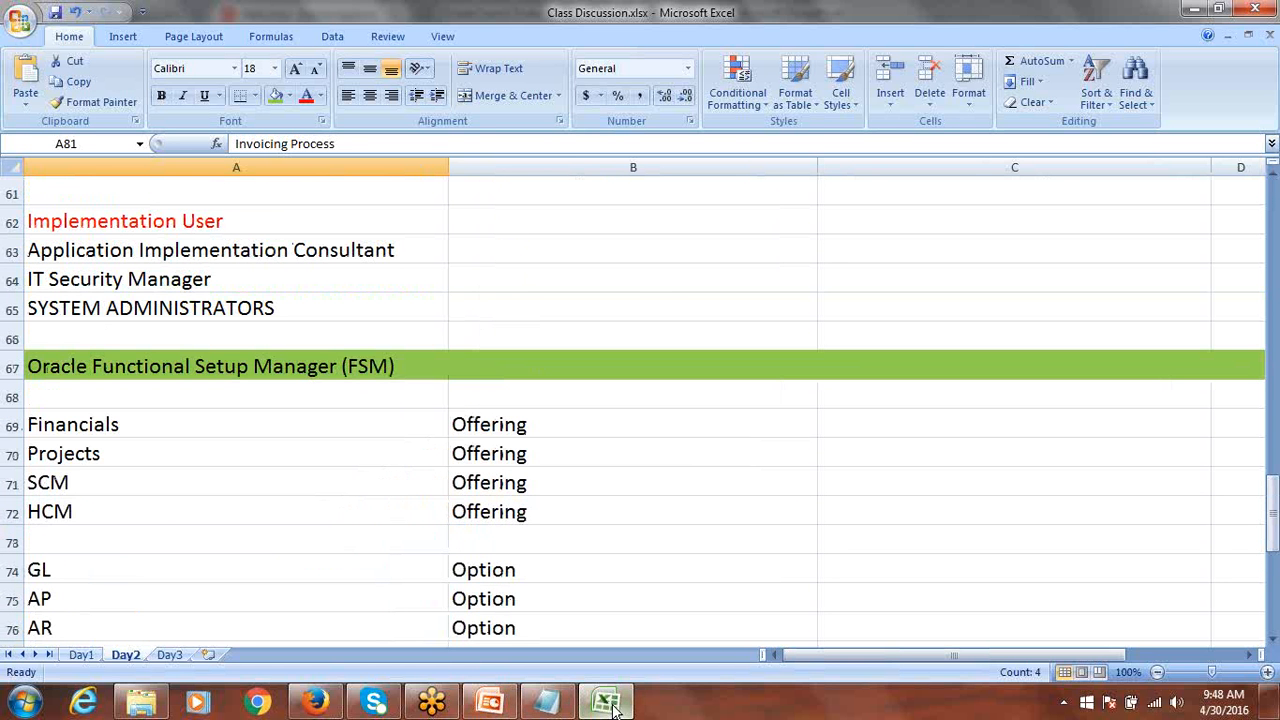
pyautogui.click(168, 656)
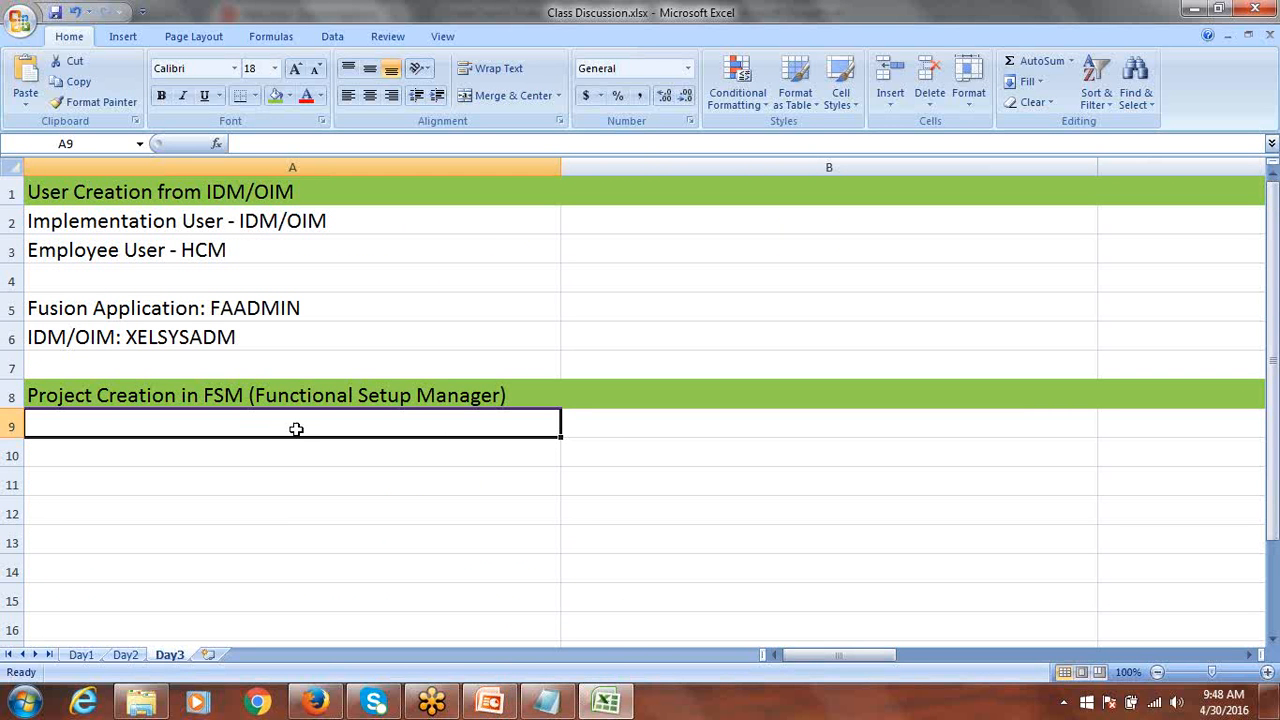
# Enter Financials in B9 and Procurement in B10.
pyautogui.click(636, 423)
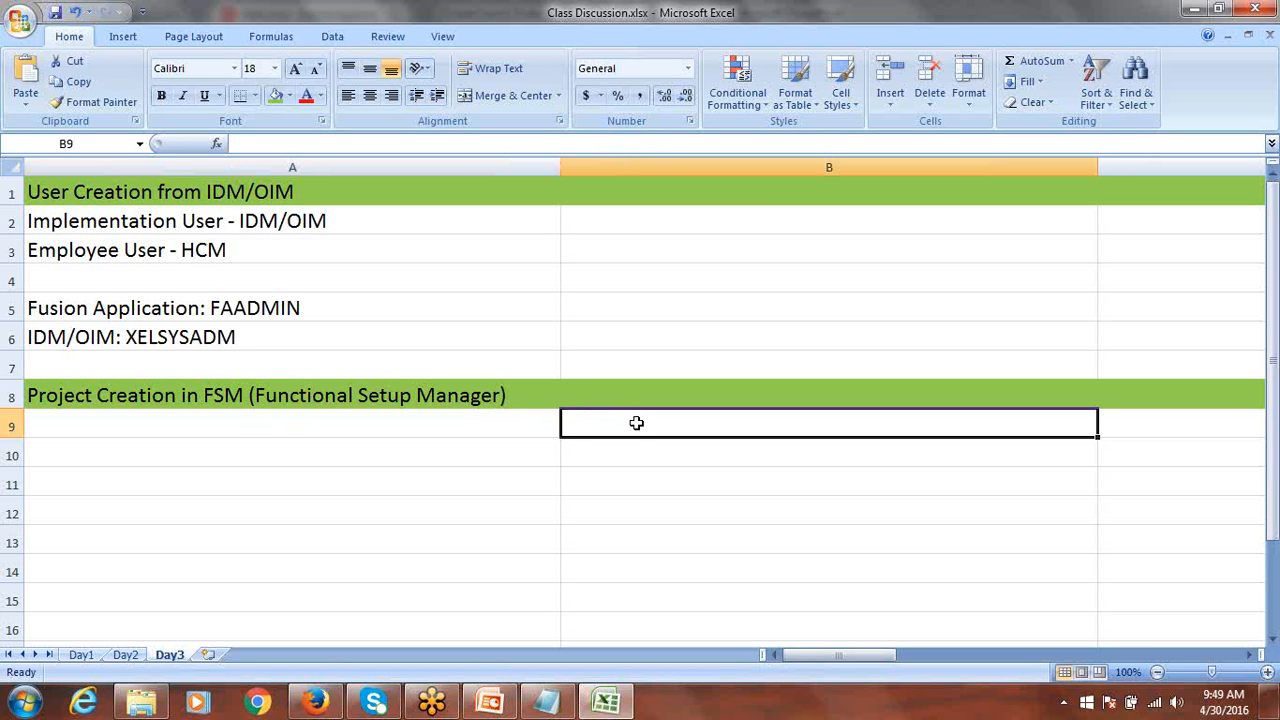
pyautogui.write('P')
pyautogui.press('BackSpace')
pyautogui.write('Financials')
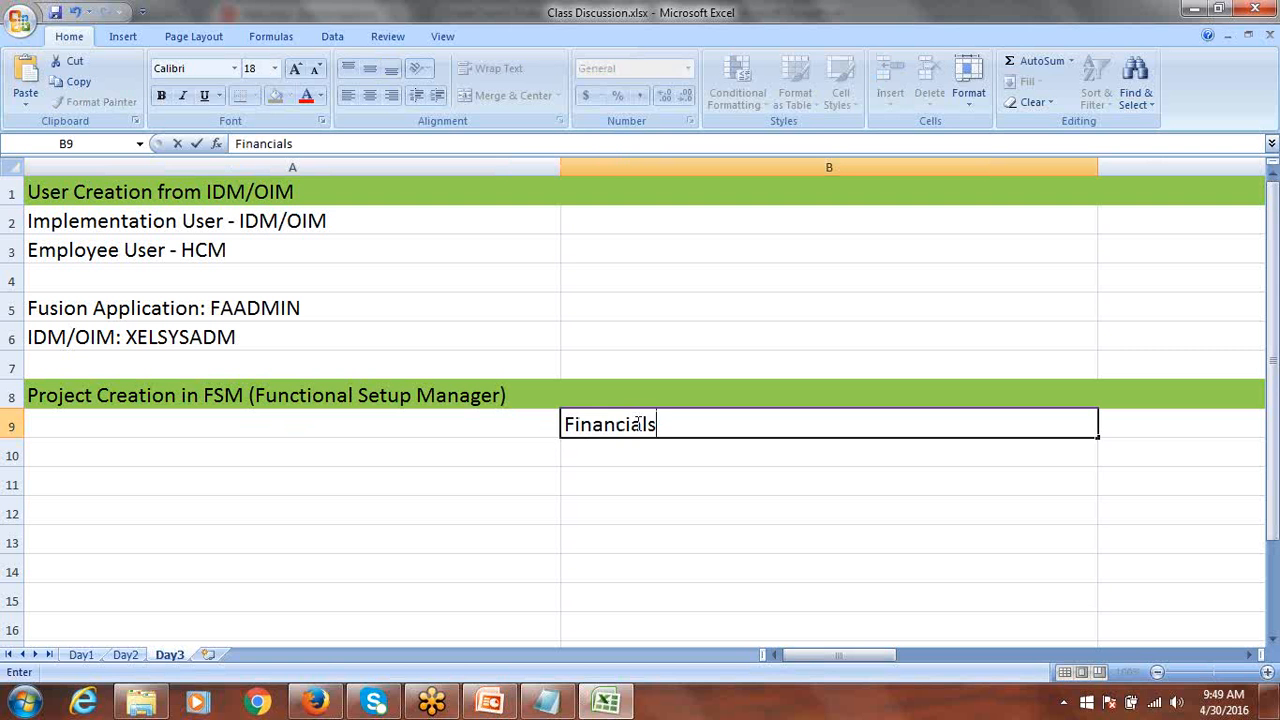
pyautogui.press('Return')
pyautogui.write('Pro')
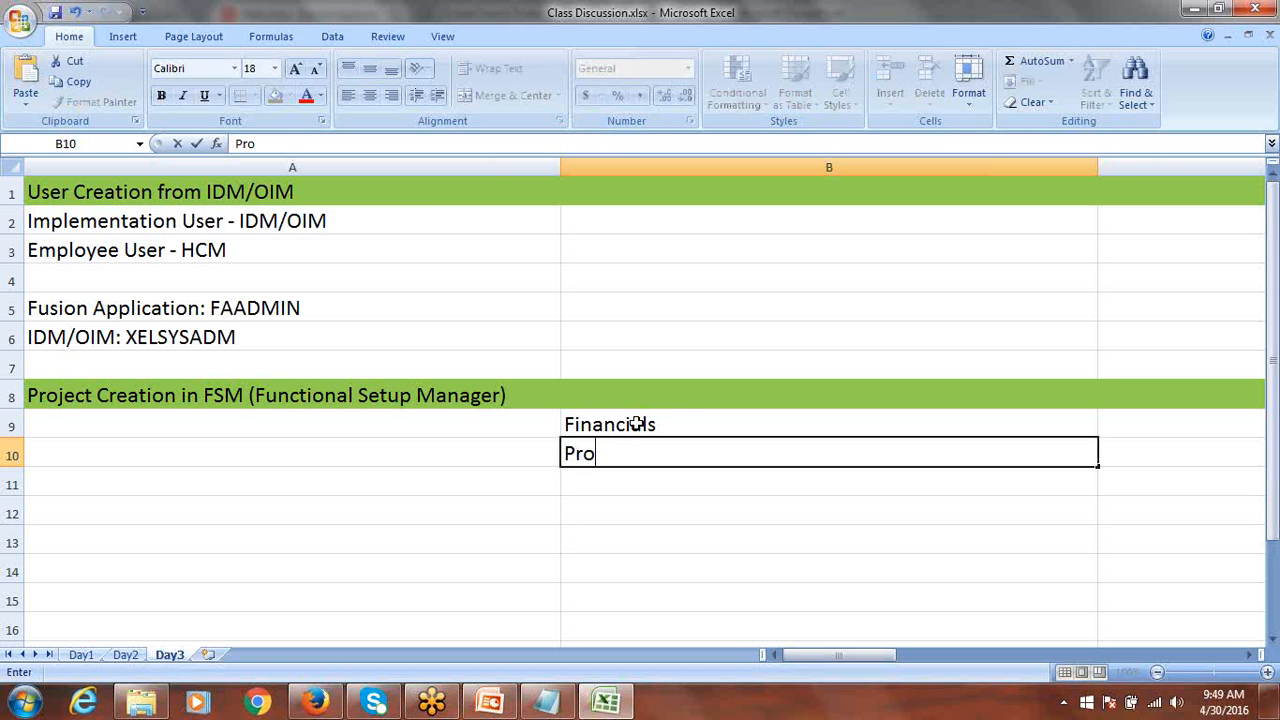
pyautogui.write('curement')
pyautogui.press('Return')
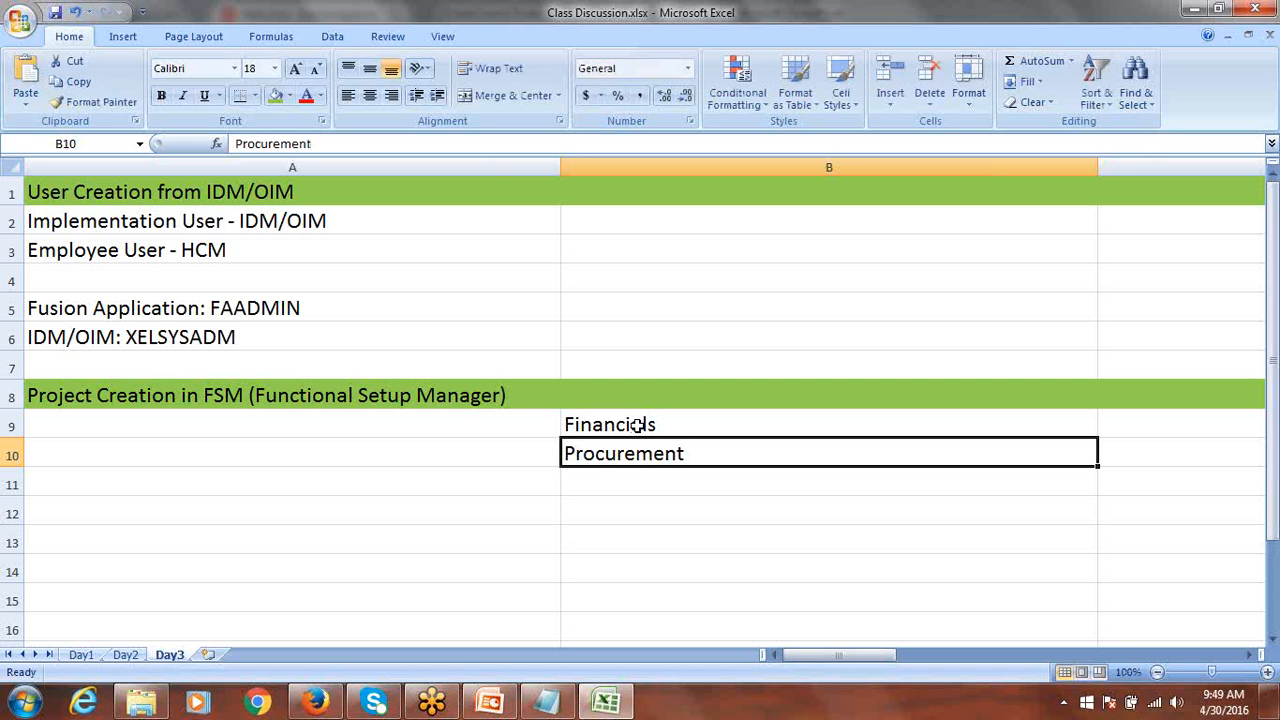
# Clear B9:B10 and switch to the Oracle Fusion welcome page in the browser.
pyautogui.click(638, 425)
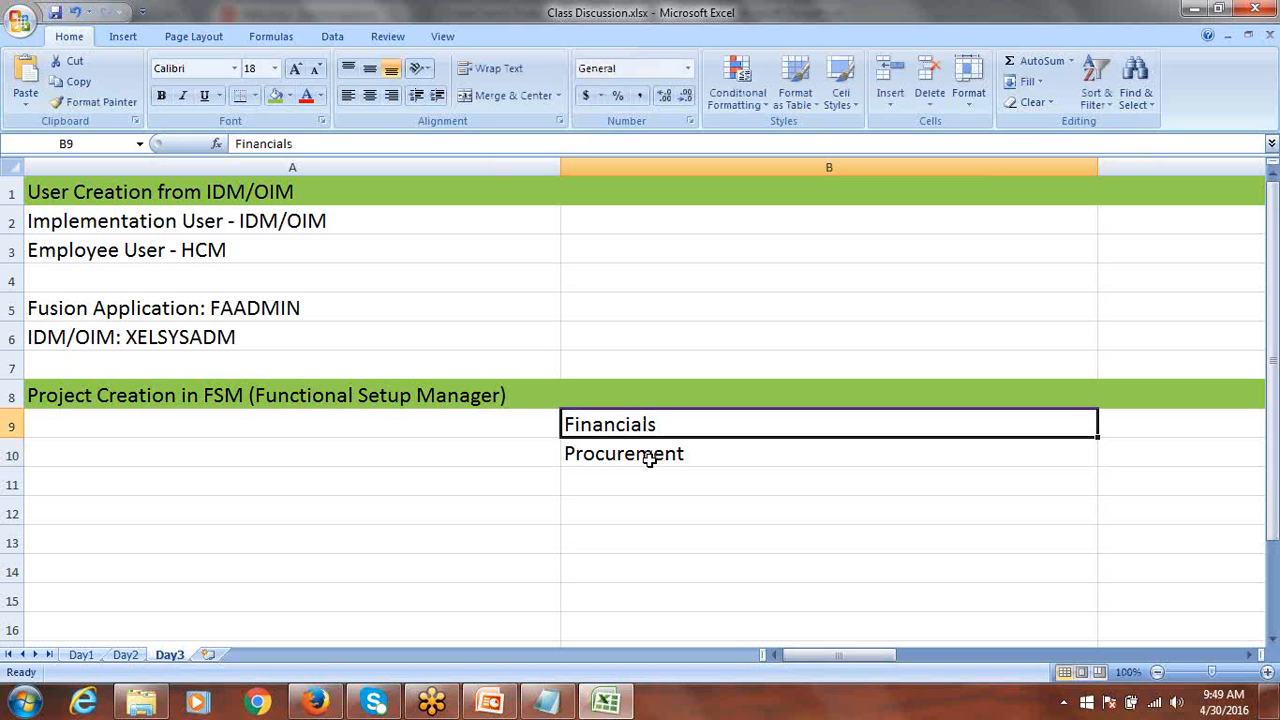
pyautogui.click(648, 456)
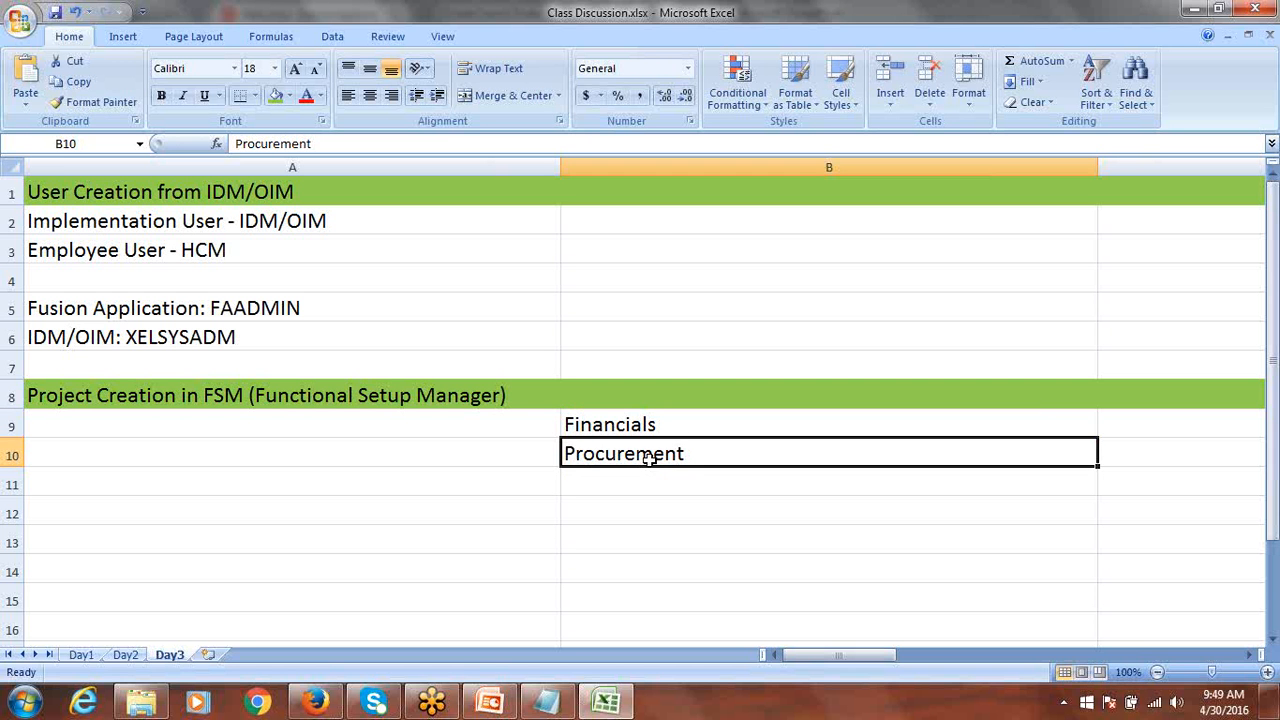
pyautogui.moveTo(650, 418); pyautogui.dragTo(652, 448)
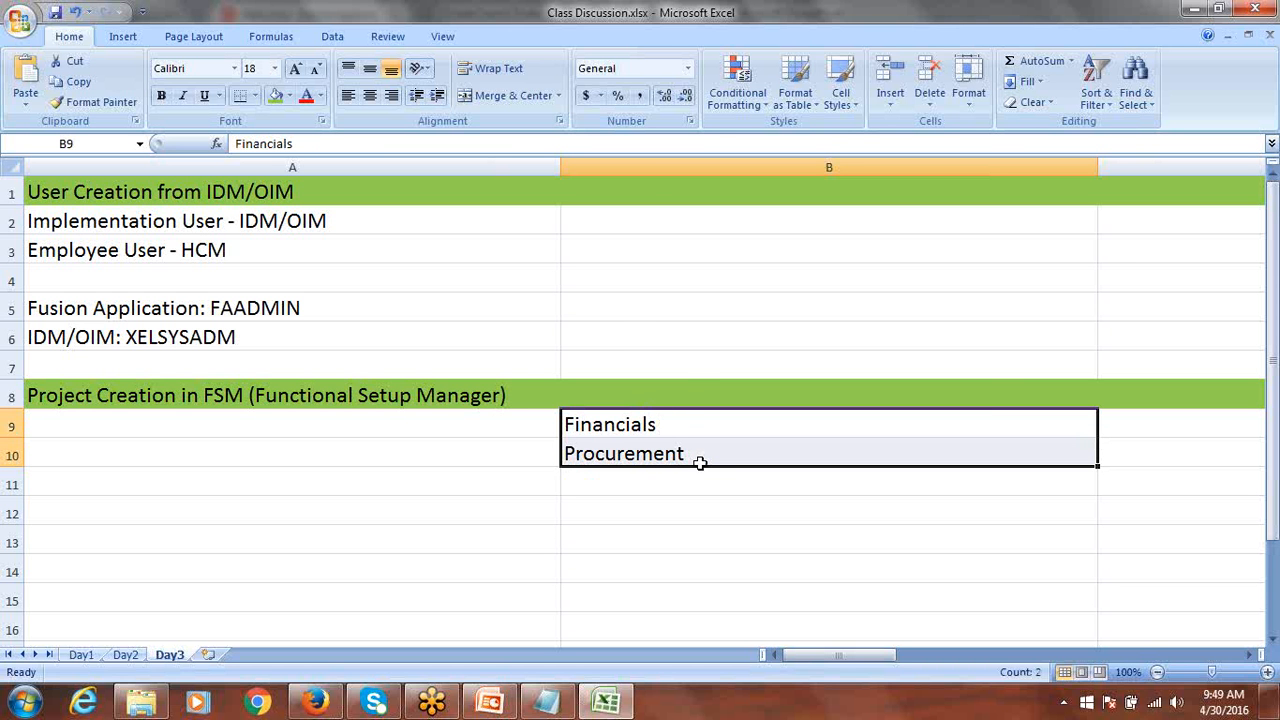
pyautogui.press('Delete')
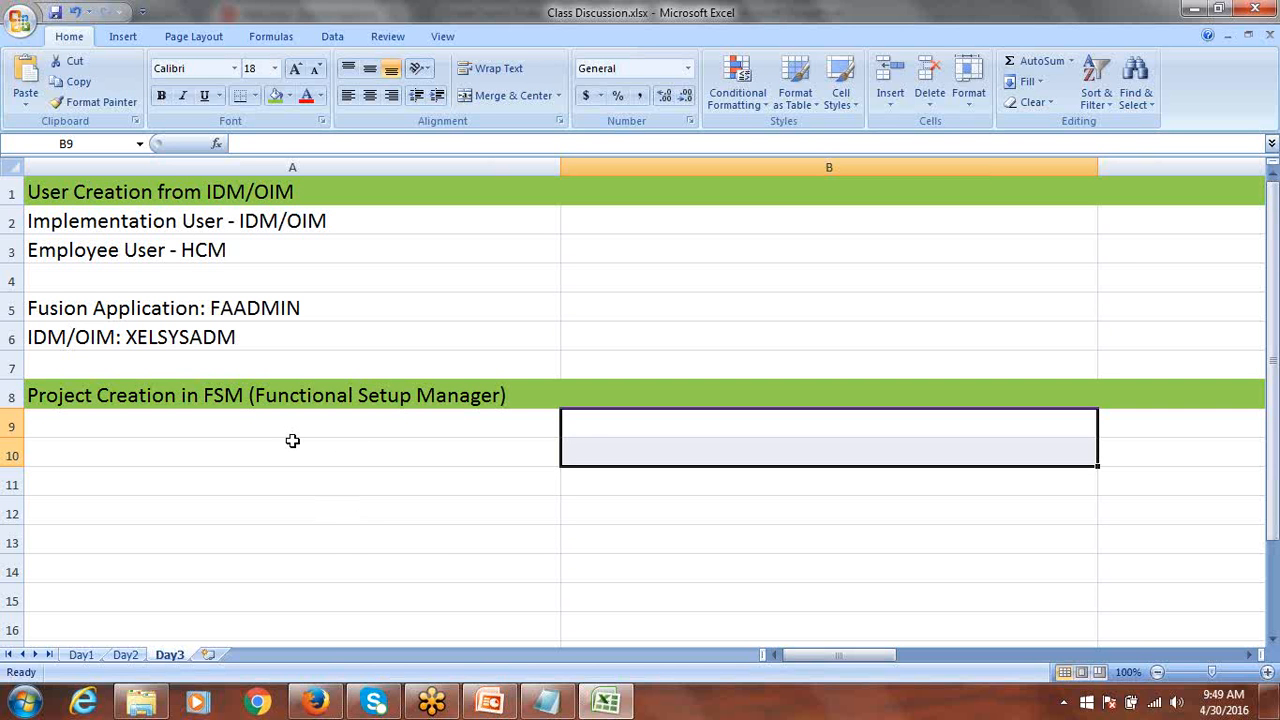
pyautogui.click(315, 702)
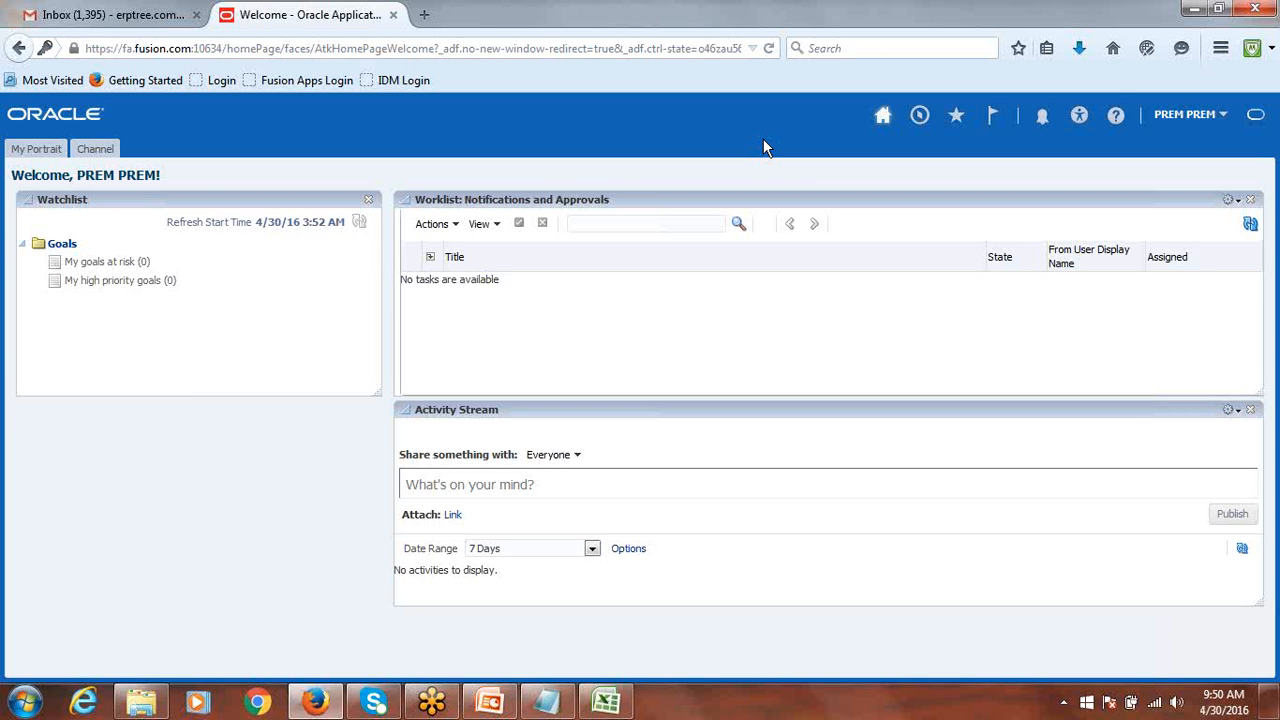
# Switch from the Fusion welcome page back to the Class Discussion workbook in Excel.
pyautogui.hotkey('alt', 'Tab')
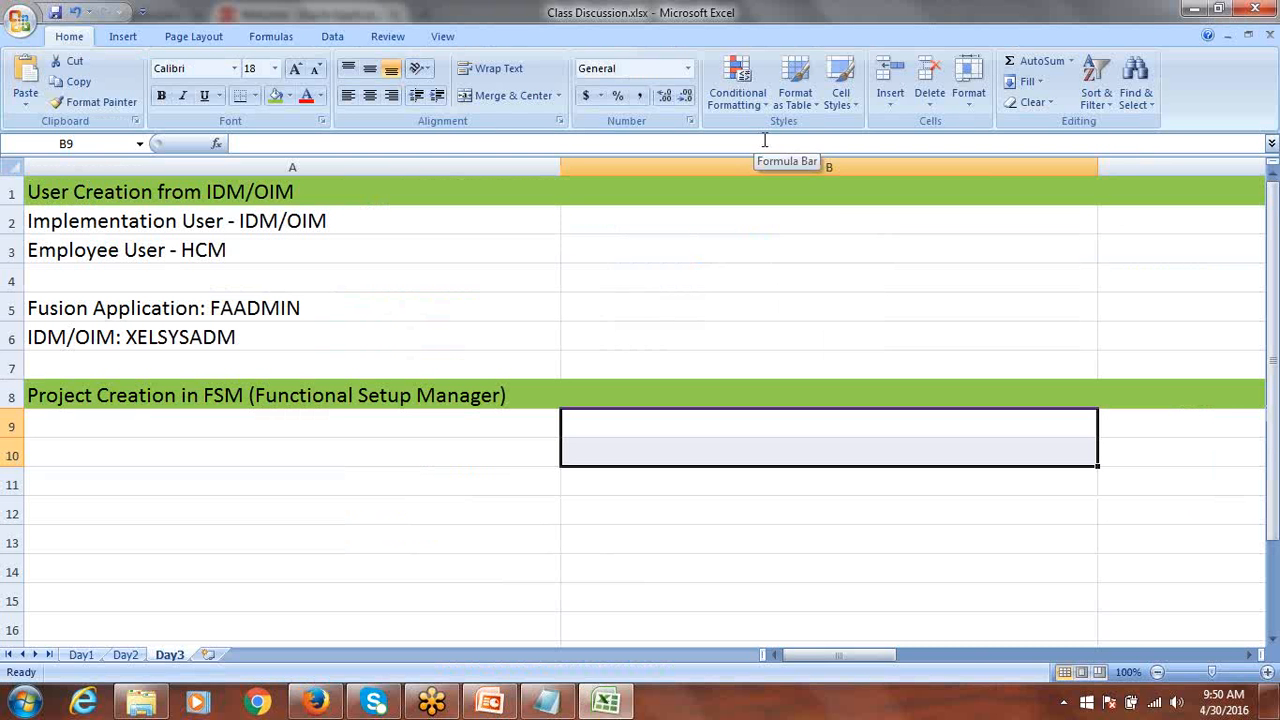
# Enter 'Enable Offerings' in cell A9 below the FSM heading.
pyautogui.click(160, 430)
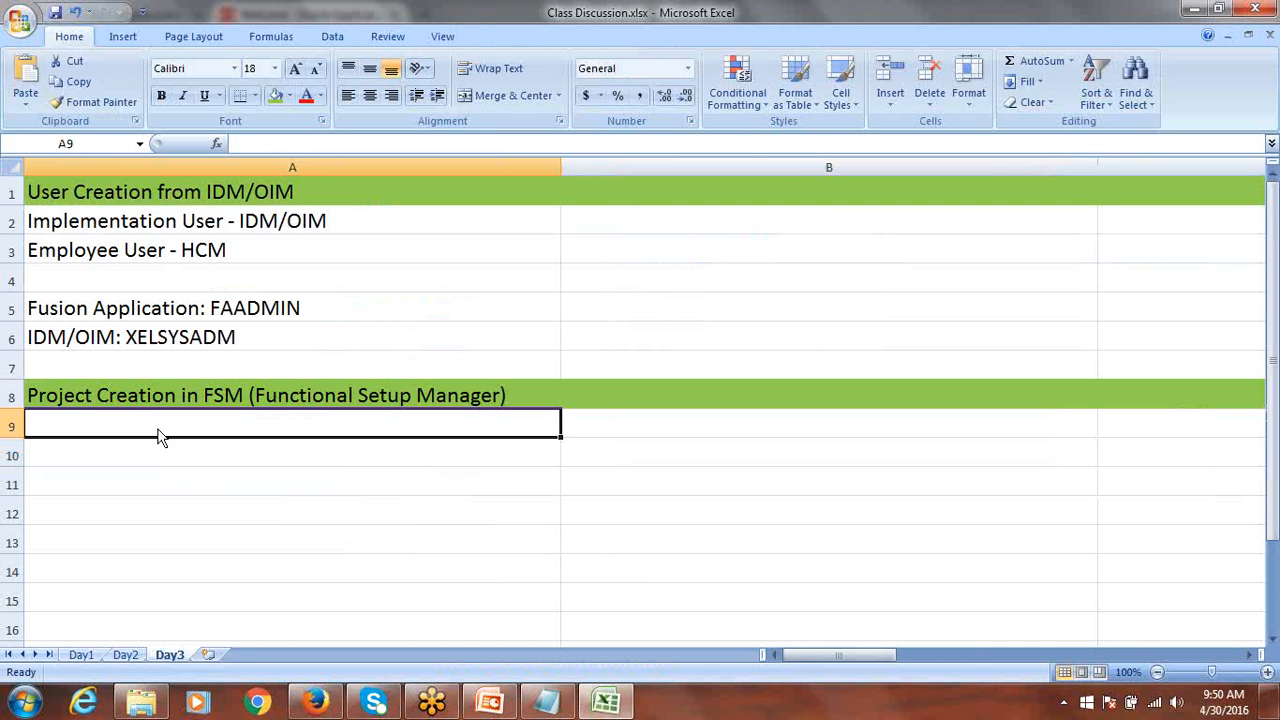
pyautogui.write('E')
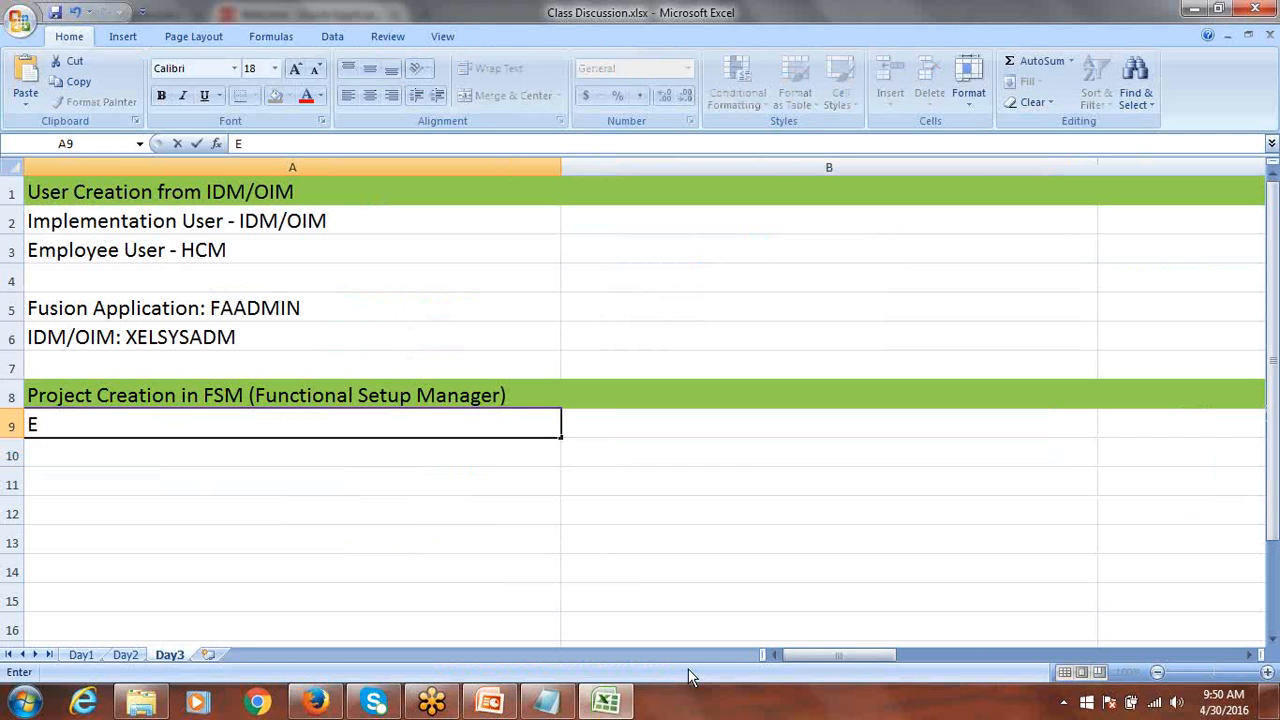
pyautogui.write('nable')
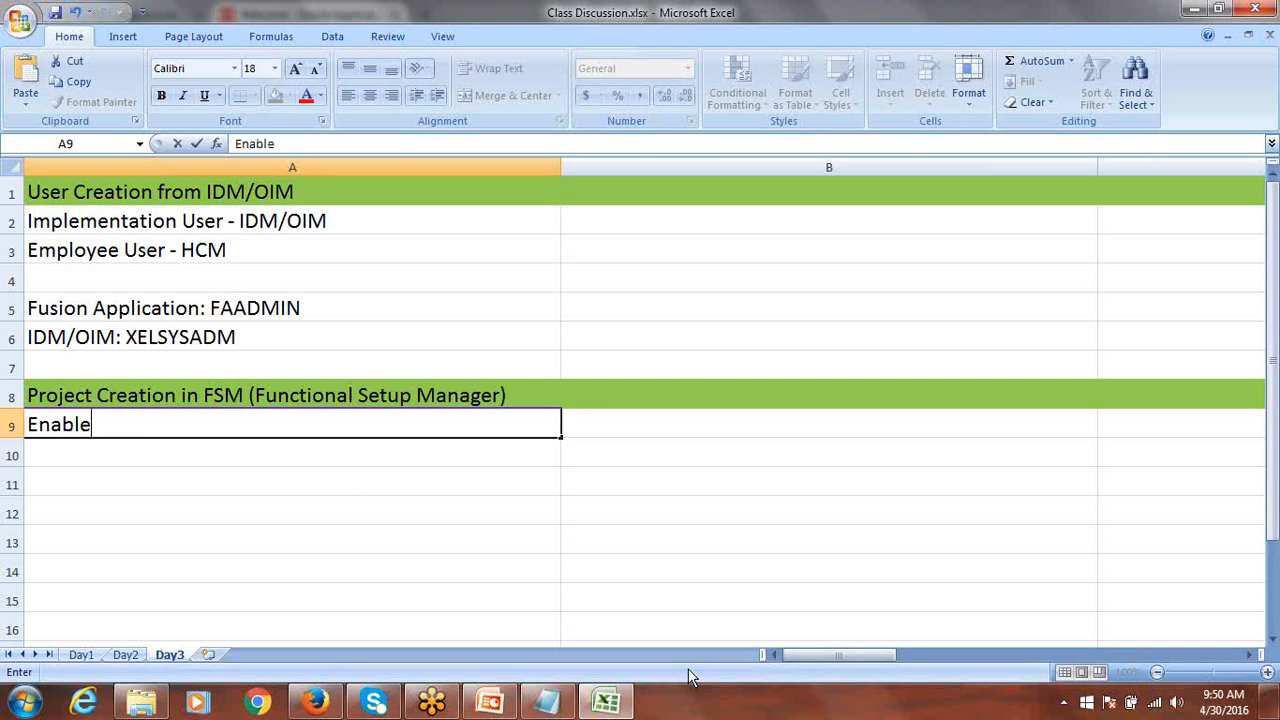
pyautogui.write(' Offerings')
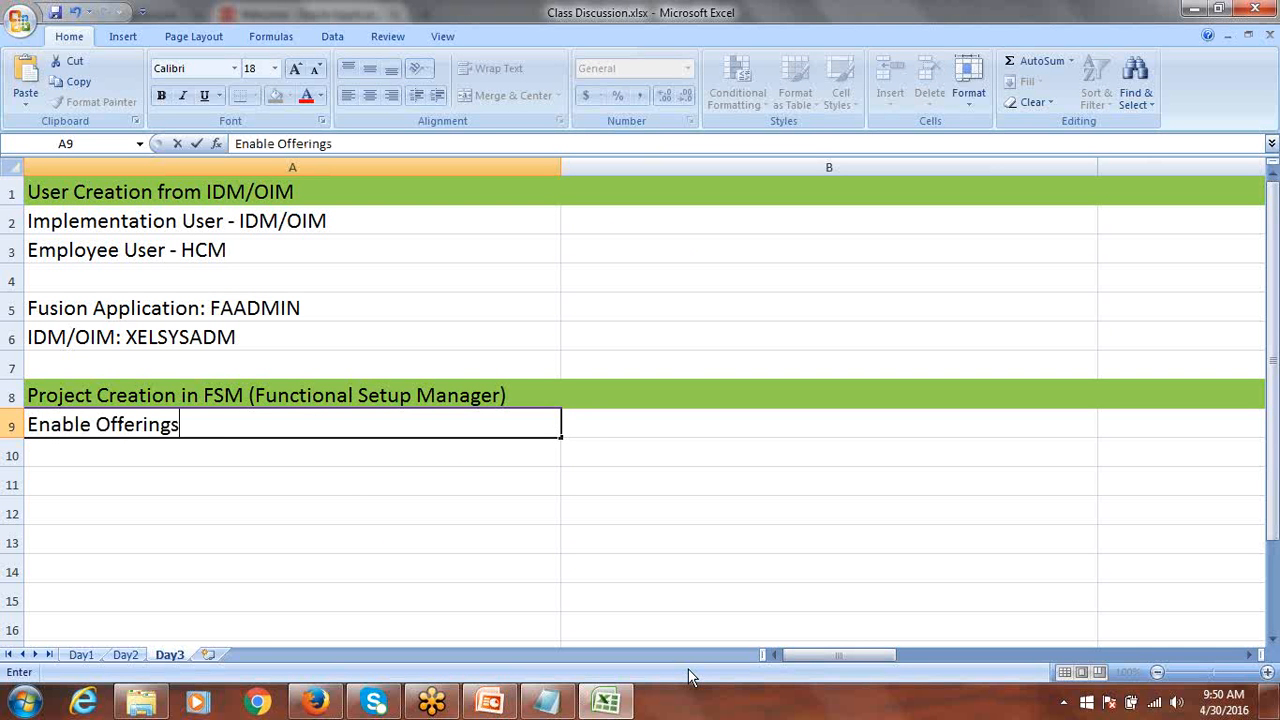
pyautogui.hotkey('ctrl', 'Return')
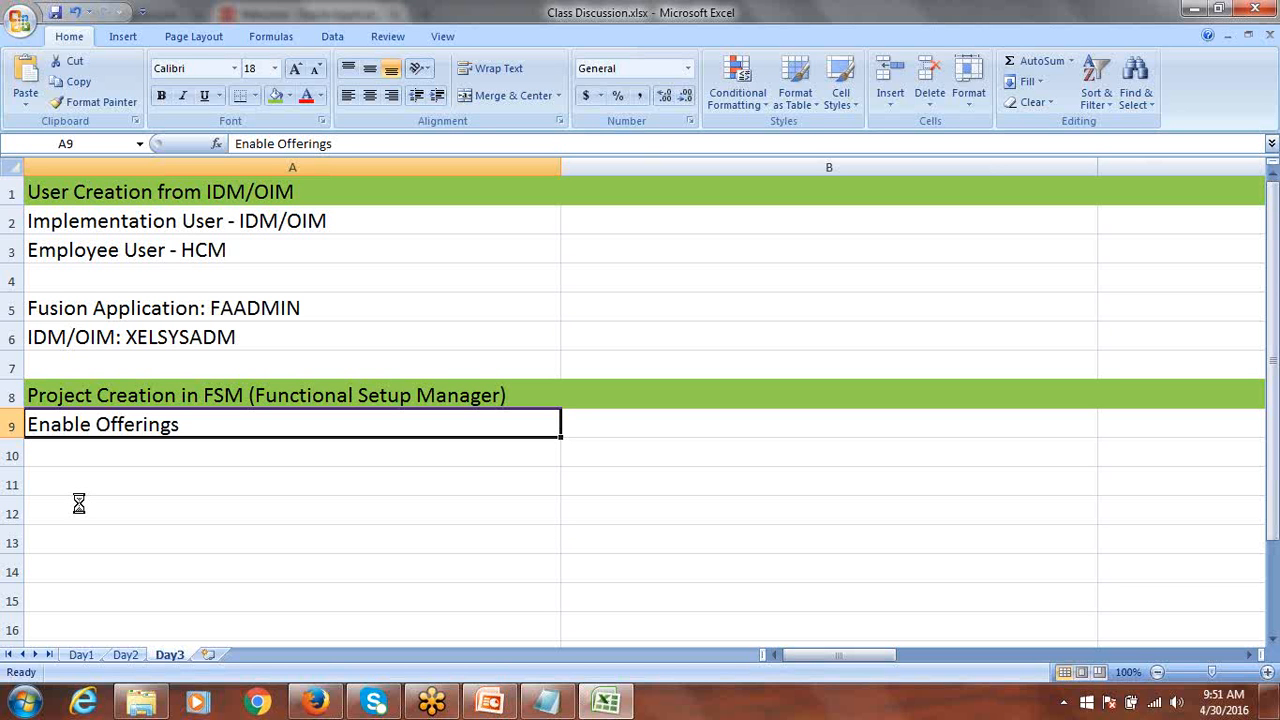
pyautogui.click(139, 454)
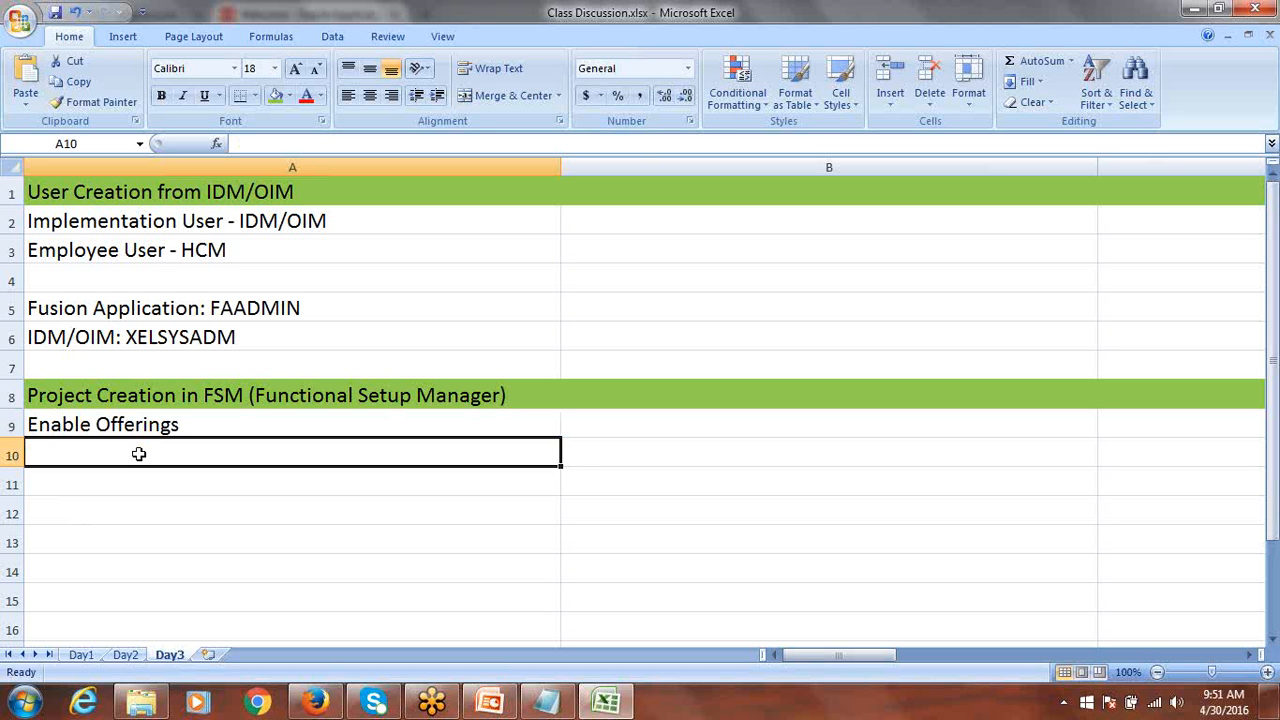
# Enter 'Create Project' in cell A10, then move to A11.
pyautogui.write('Create Project')
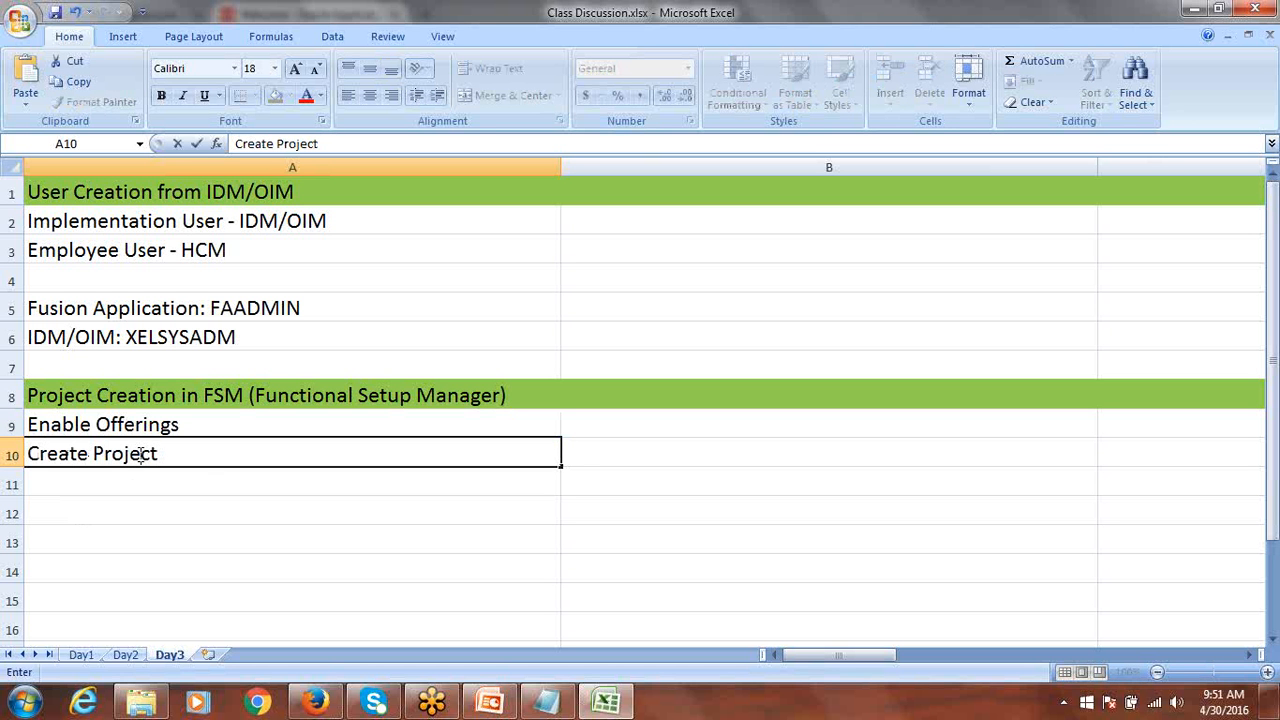
pyautogui.hotkey('ctrl', 'Return')
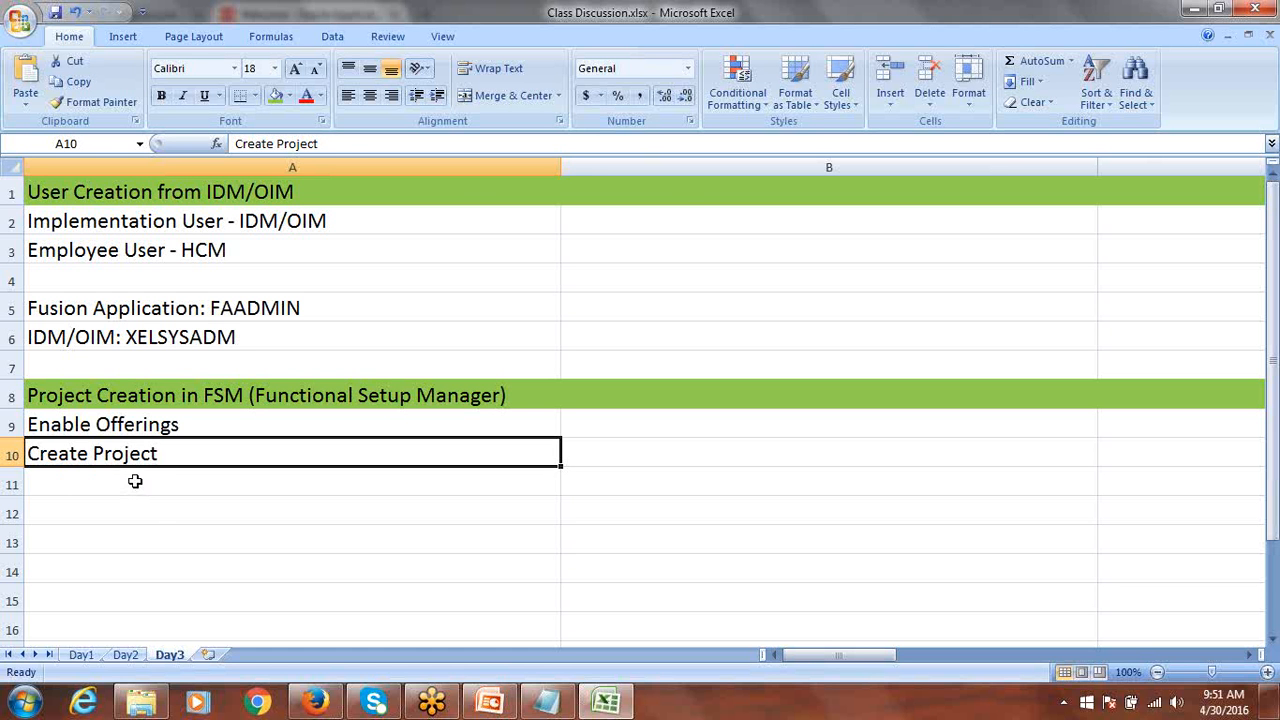
pyautogui.click(135, 481)
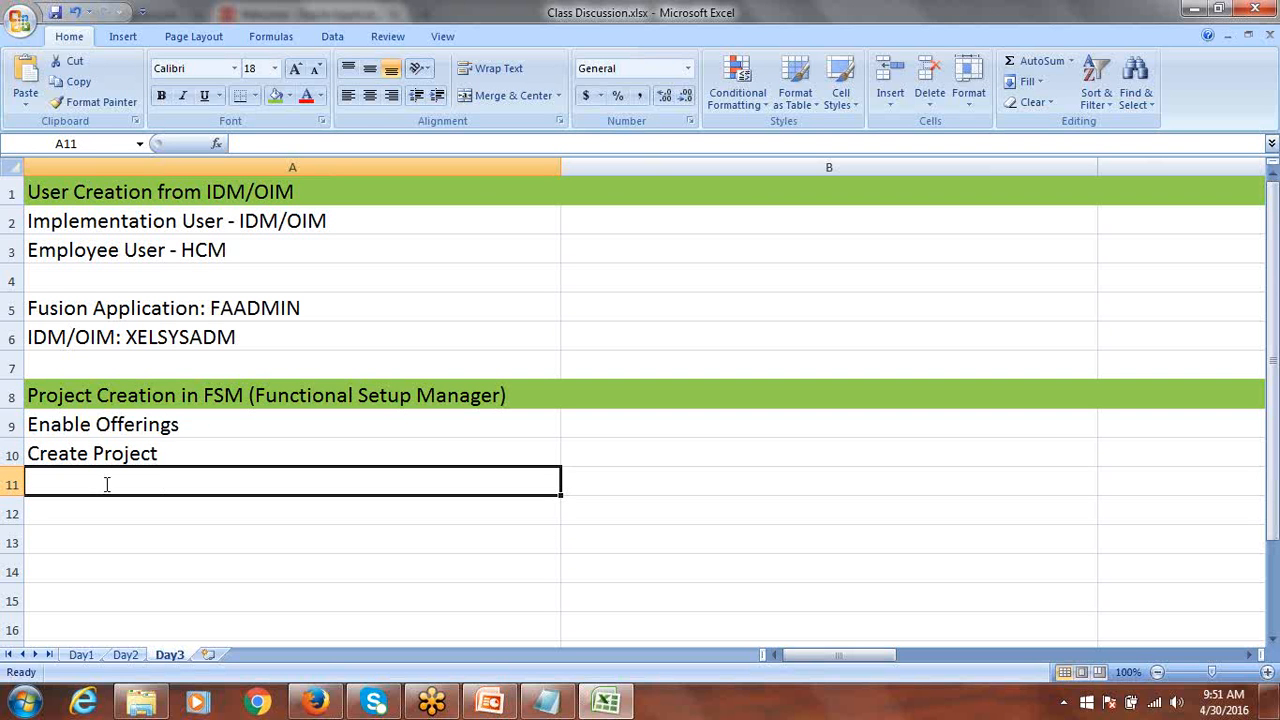
# Enter 'Select Offerings' in A11 and 'System auto generate Task List' in A12.
pyautogui.write('Select ')
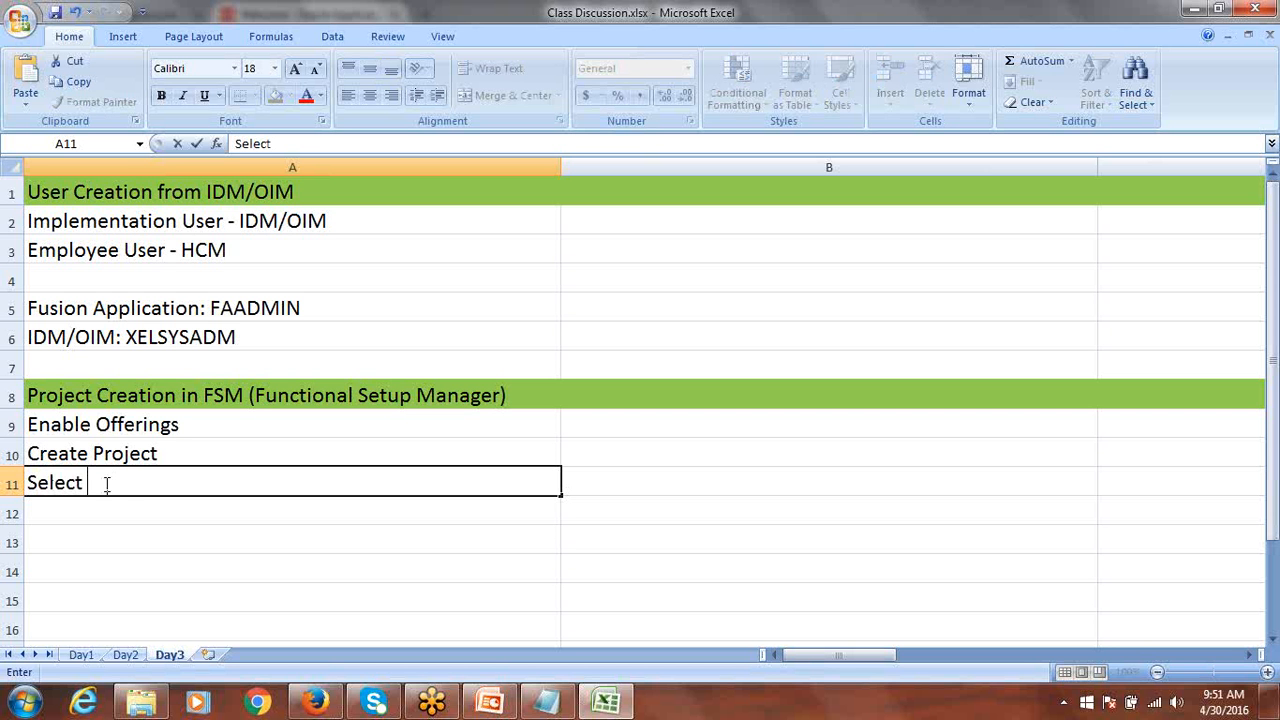
pyautogui.write('Offerings')
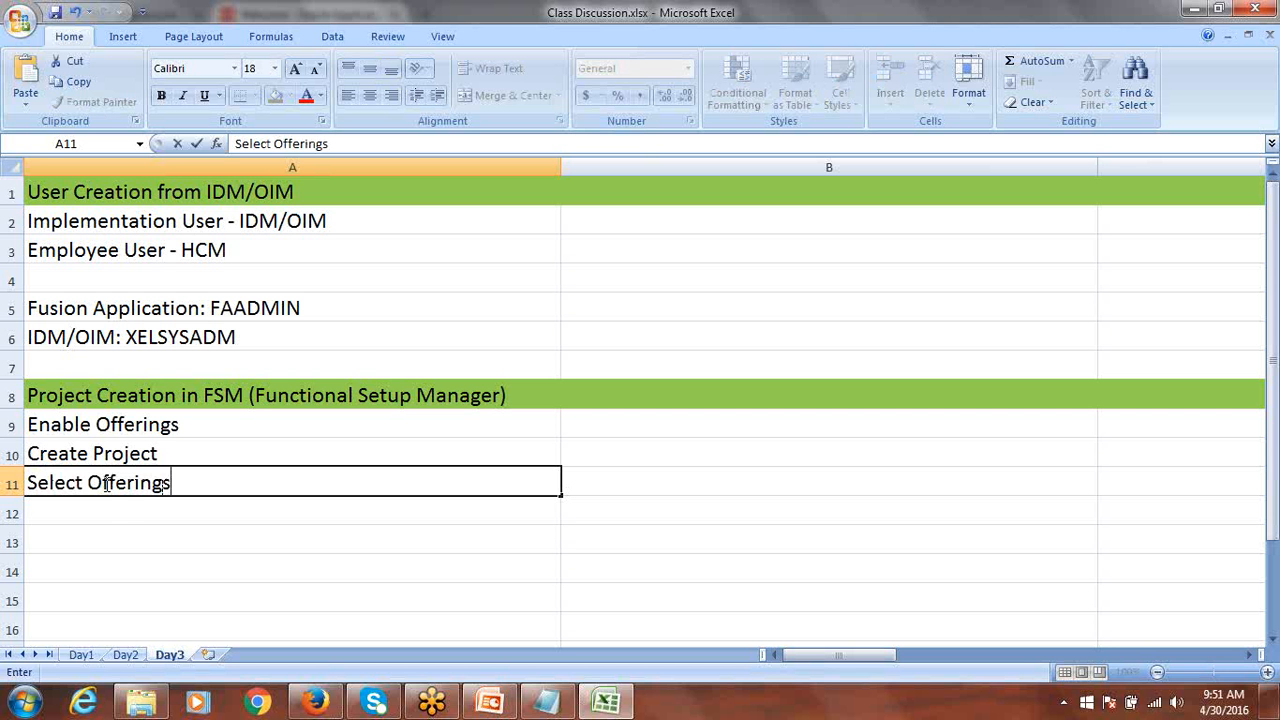
pyautogui.hotkey('ctrl', 'Return')
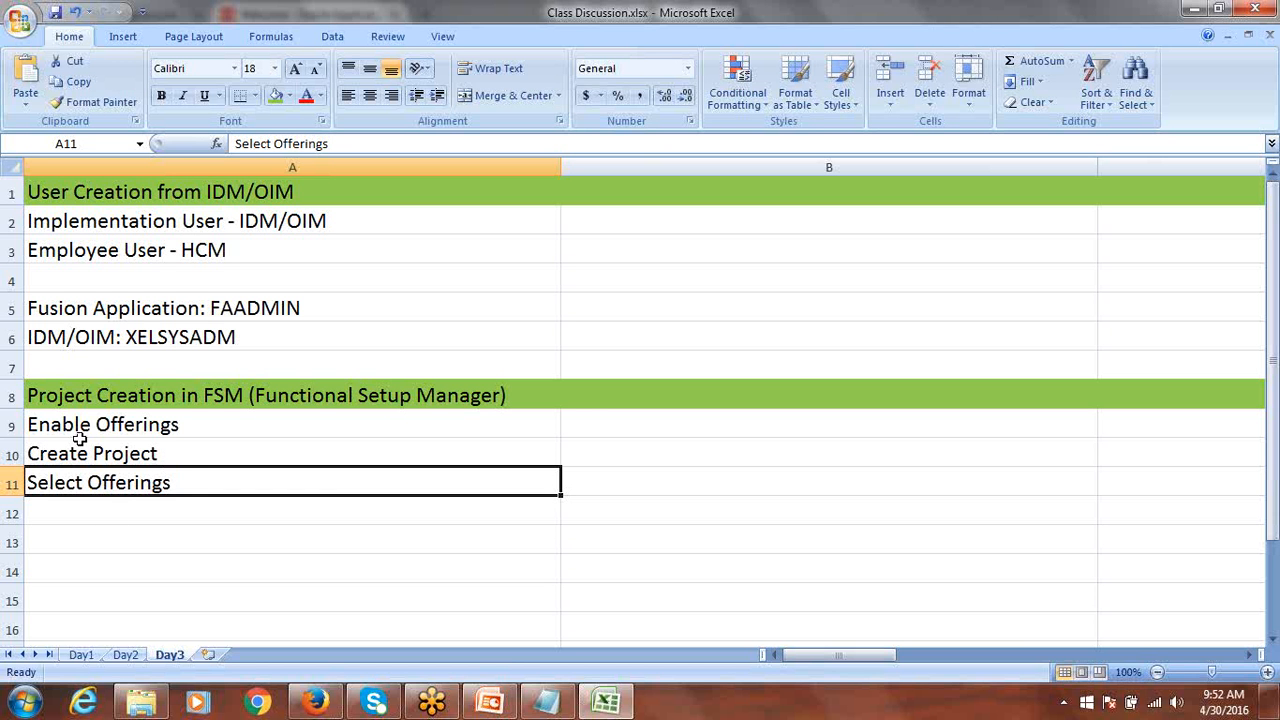
pyautogui.click(146, 514)
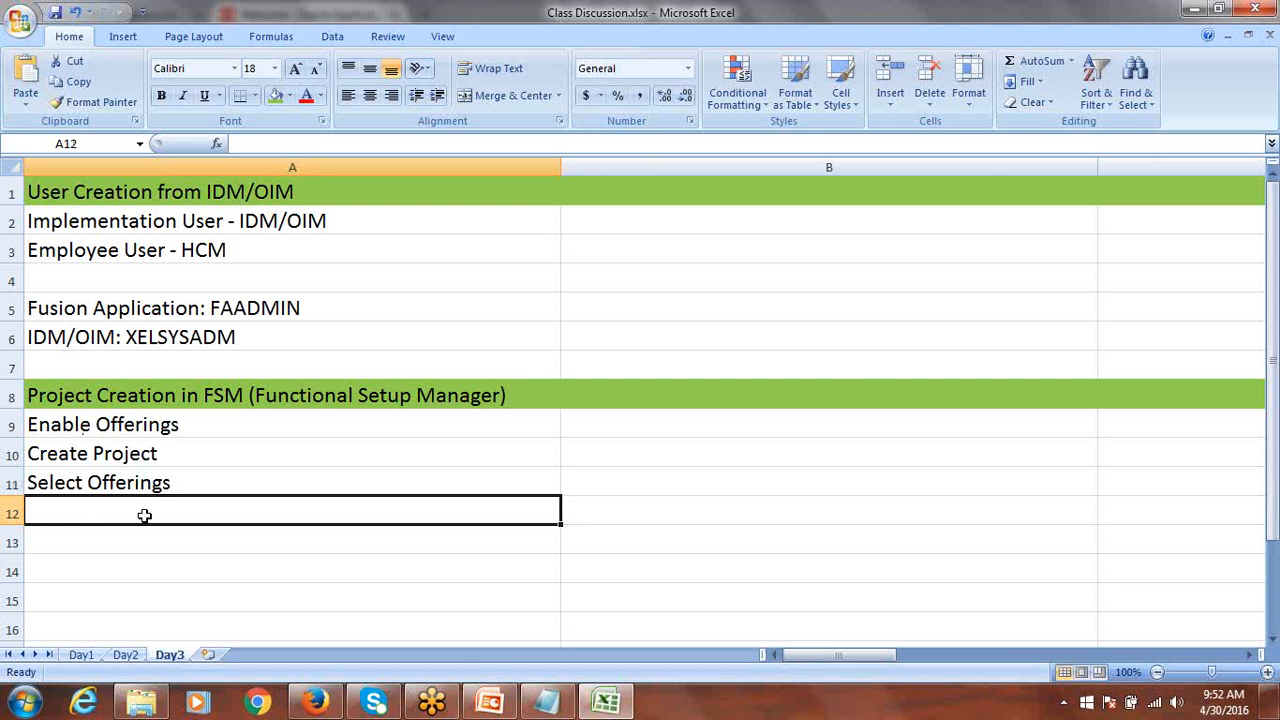
pyautogui.write('Syst')
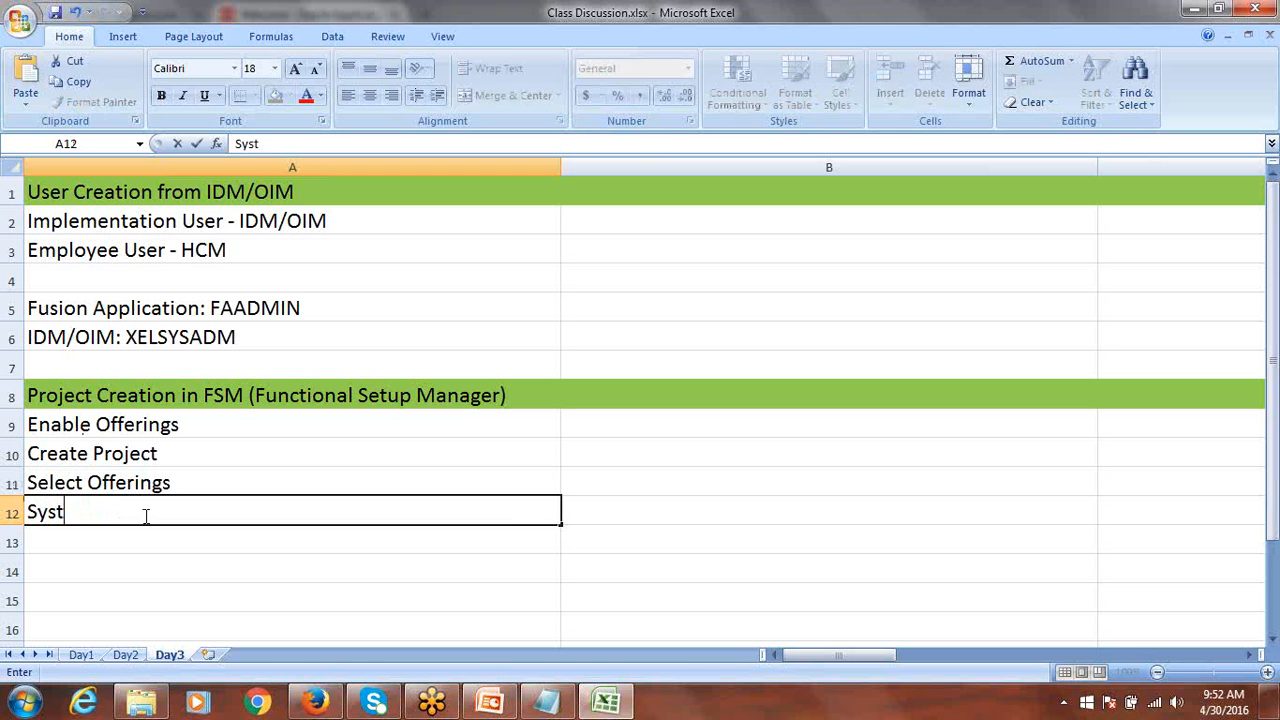
pyautogui.write('em auto generate')
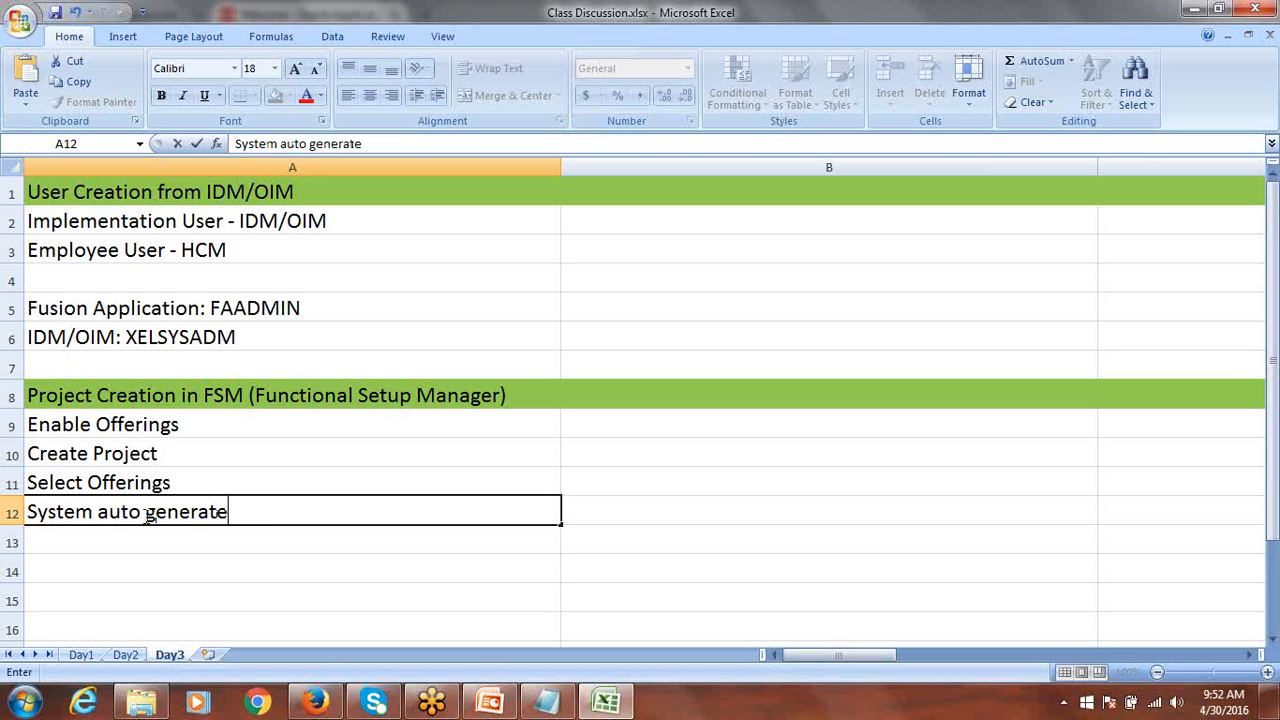
pyautogui.write(' Task List')
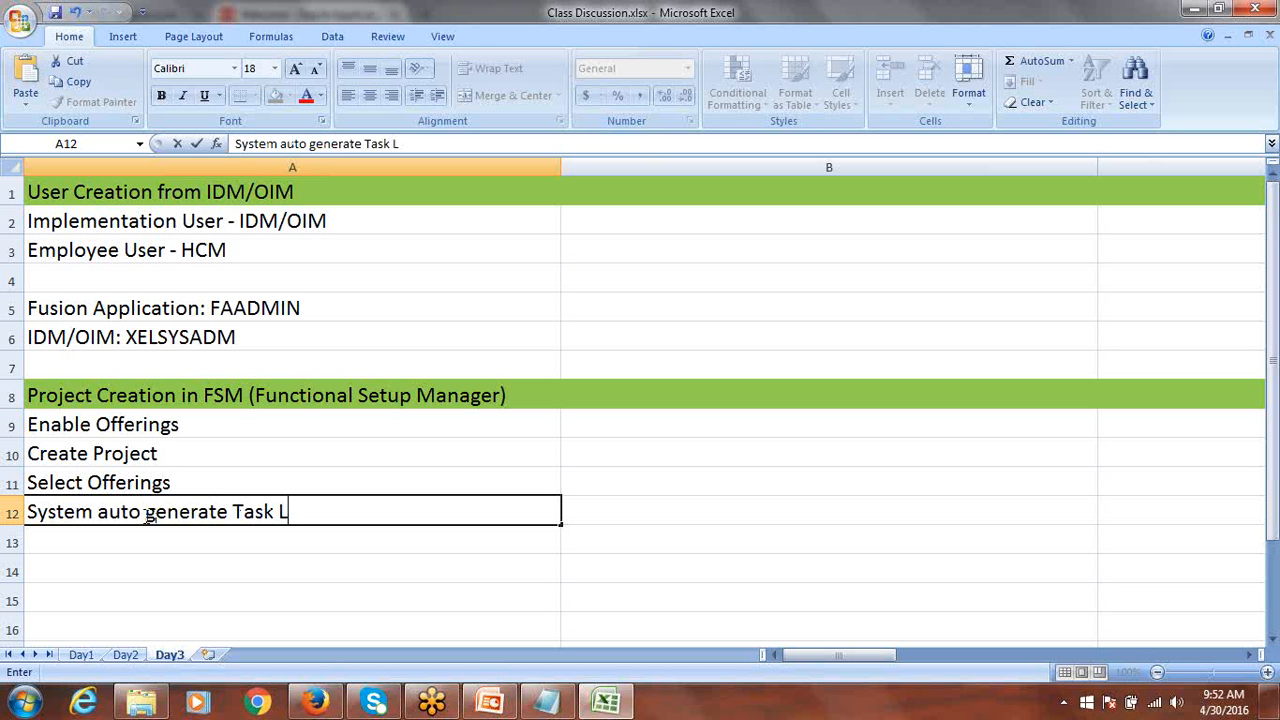
pyautogui.hotkey('ctrl', 'Return')
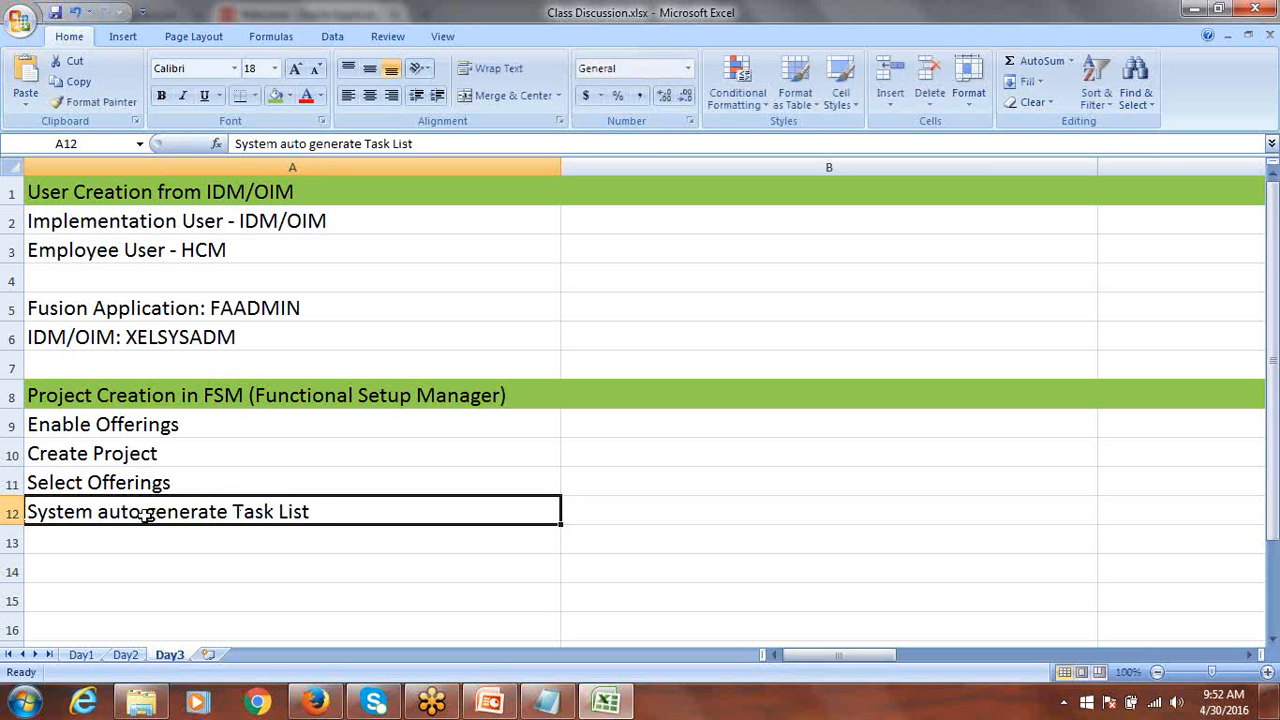
pyautogui.click(148, 424)
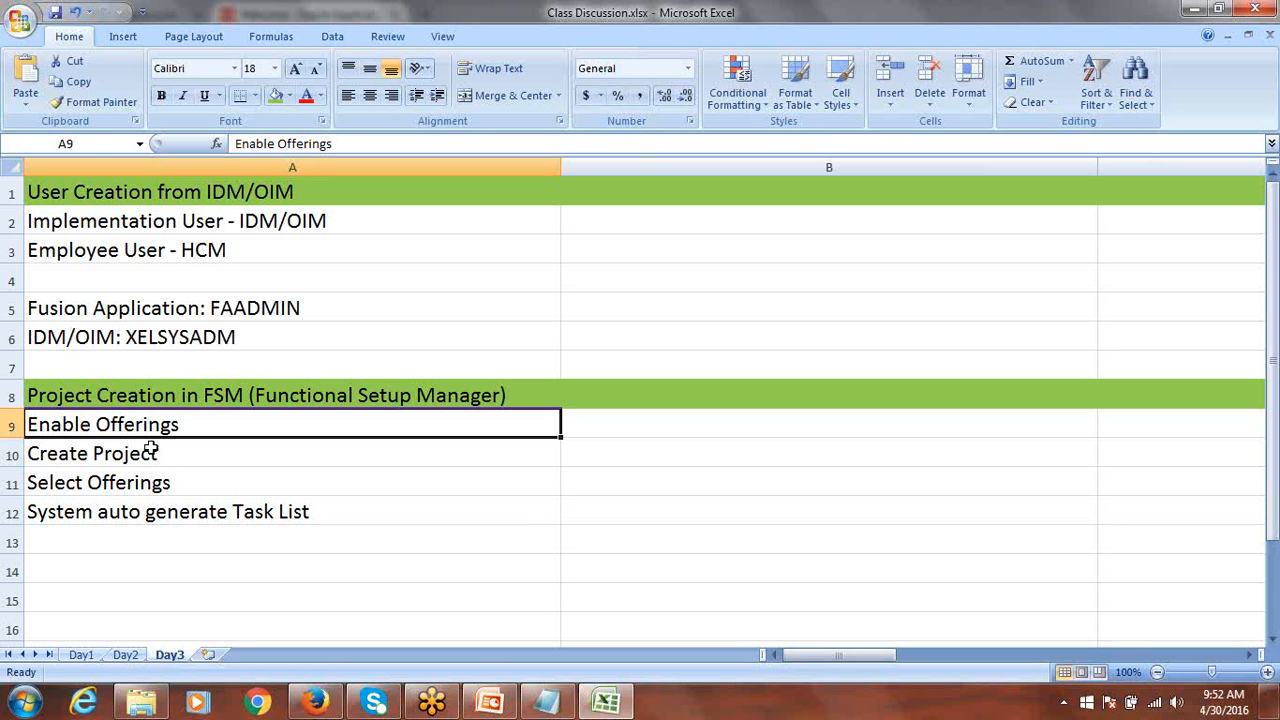
pyautogui.click(147, 455)
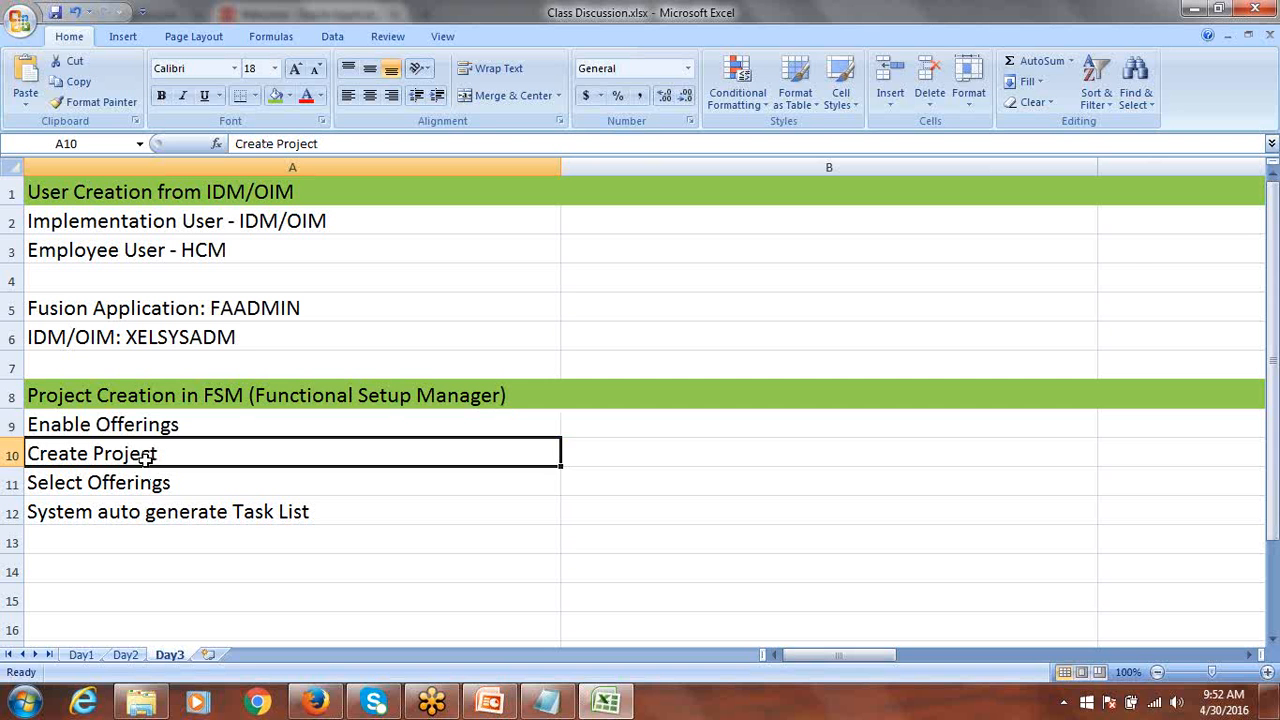
pyautogui.click(97, 482)
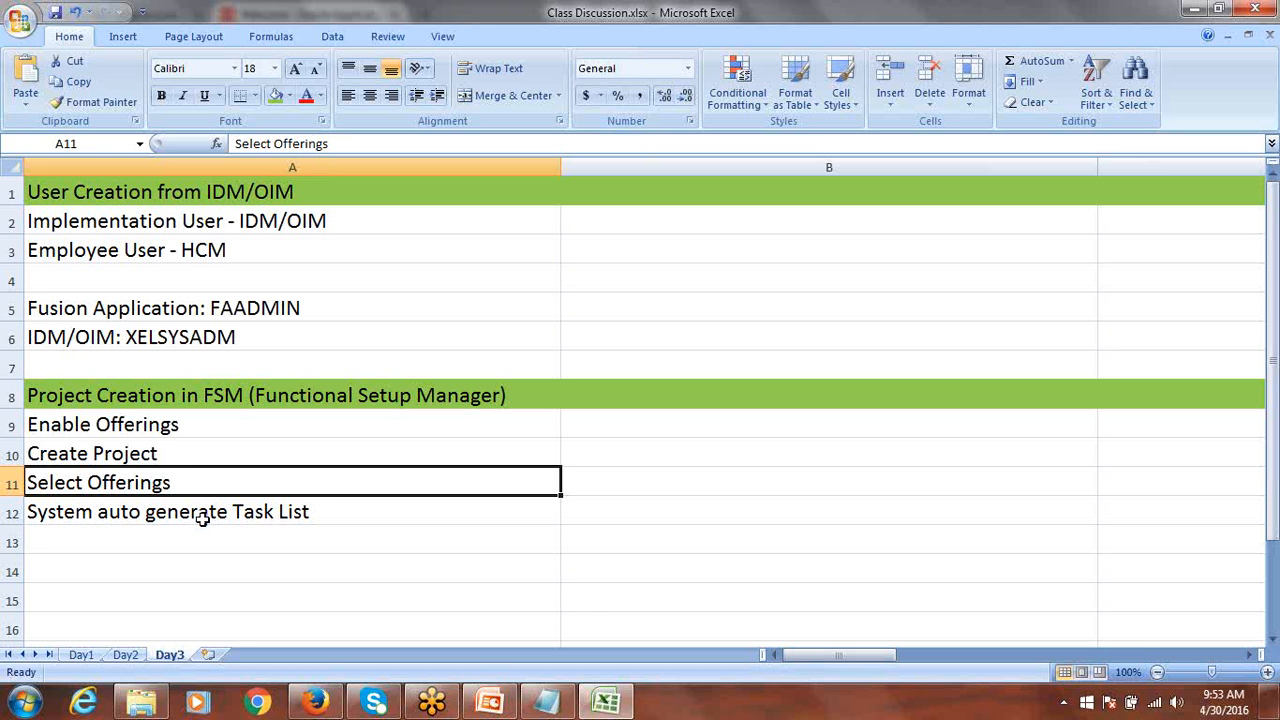
pyautogui.click(202, 518)
pyautogui.doubleClick(331, 512)
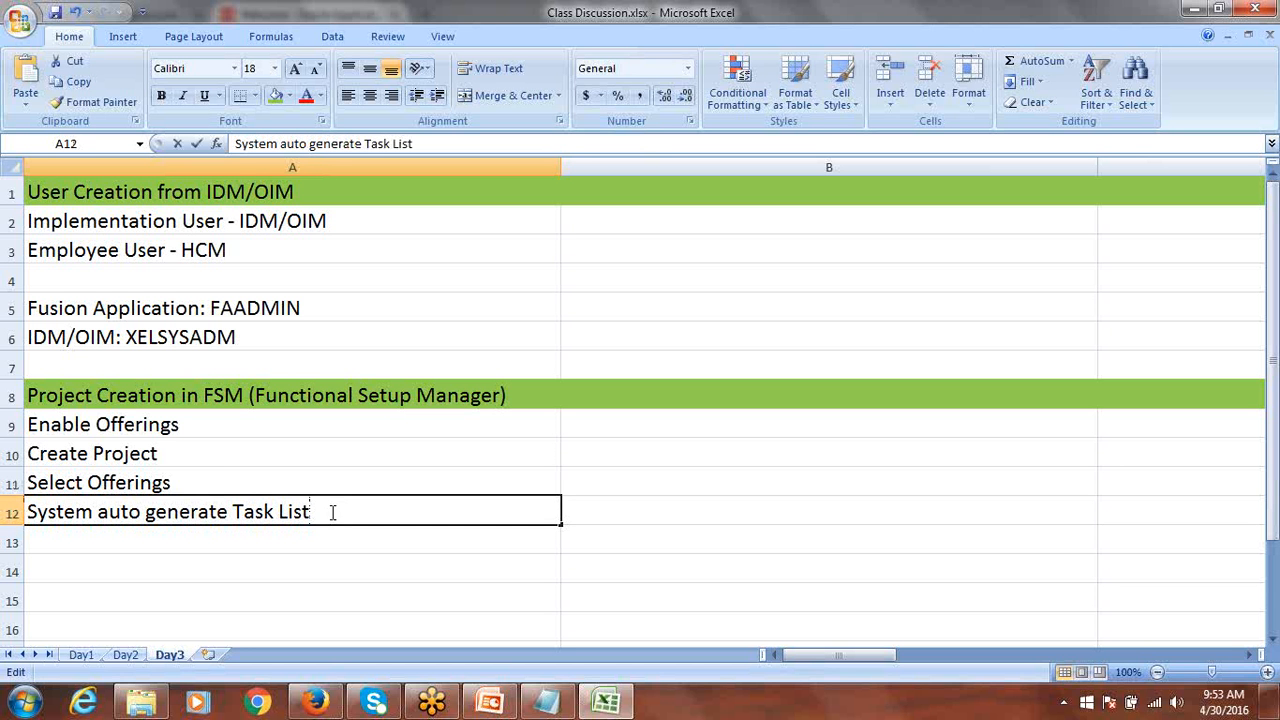
pyautogui.moveTo(315, 511); pyautogui.dragTo(232, 512)
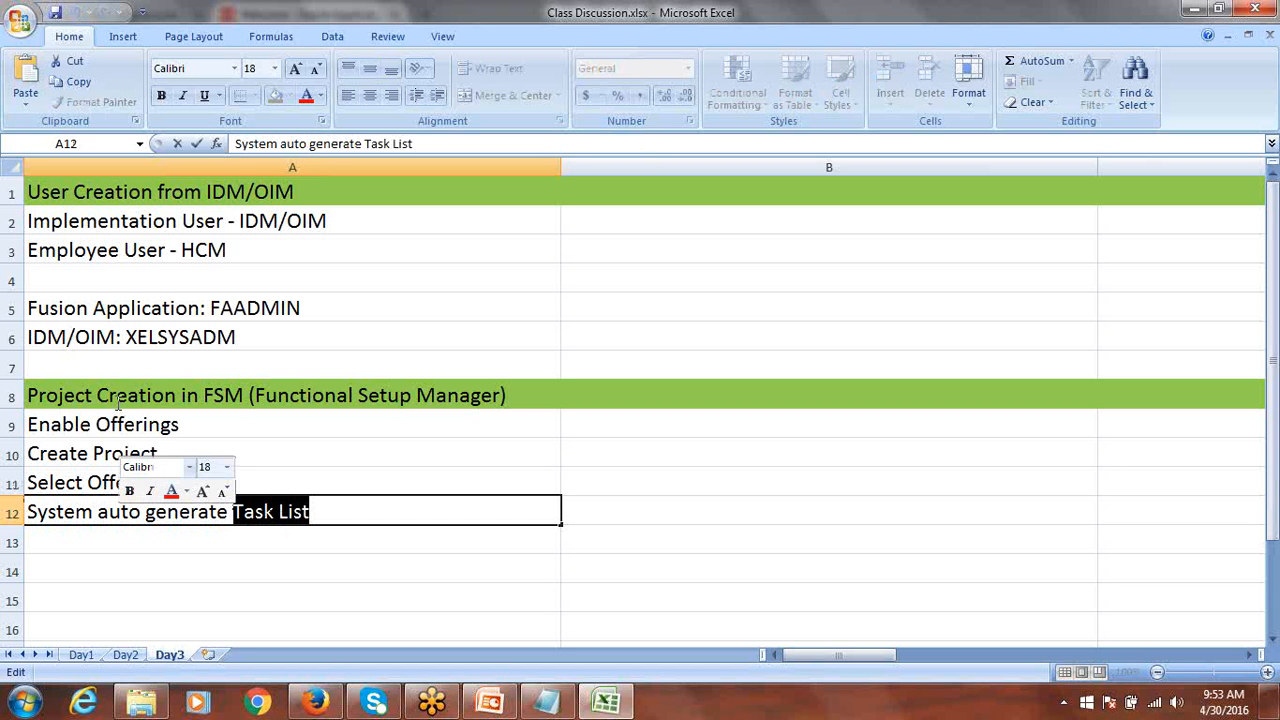
pyautogui.click(84, 463)
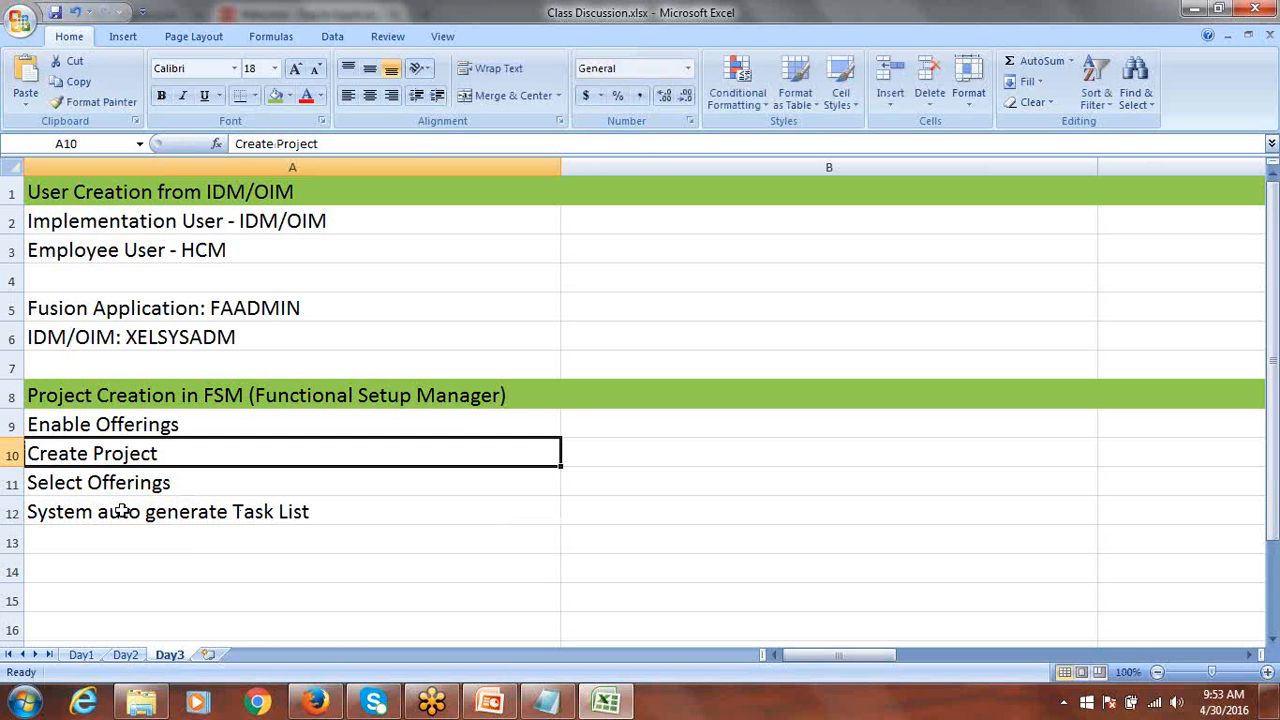
pyautogui.click(187, 515)
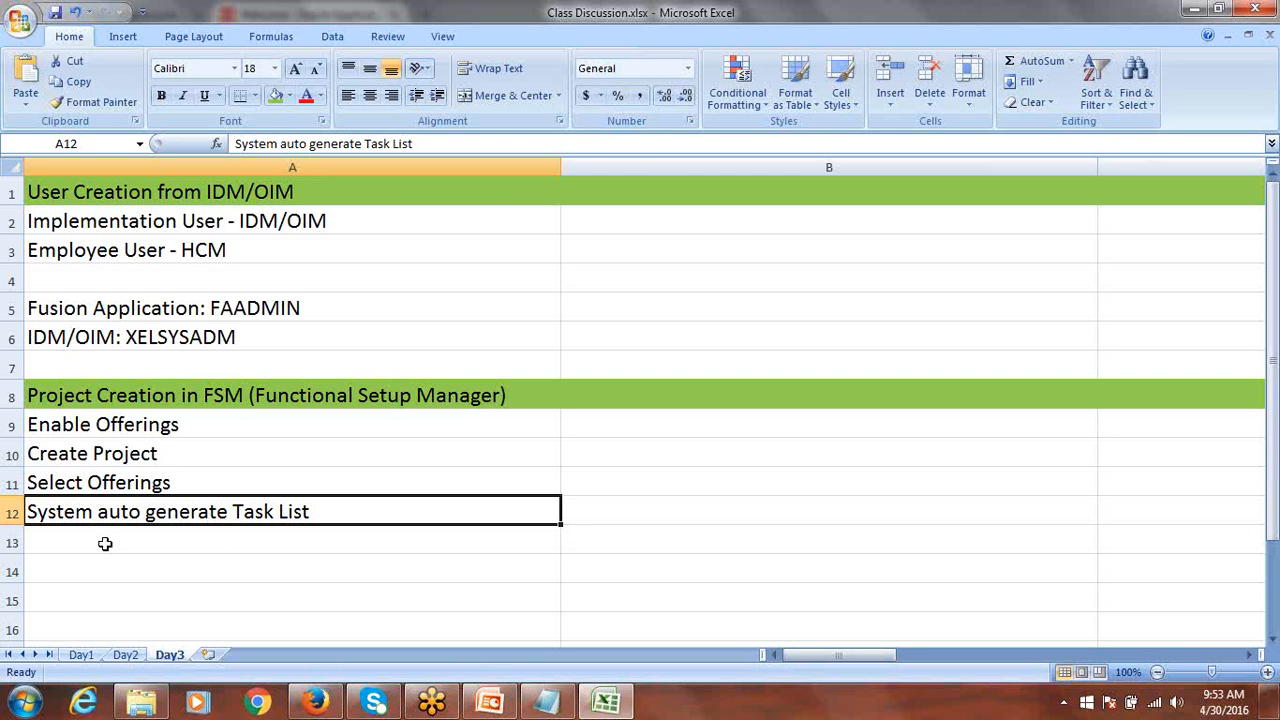
pyautogui.click(120, 430)
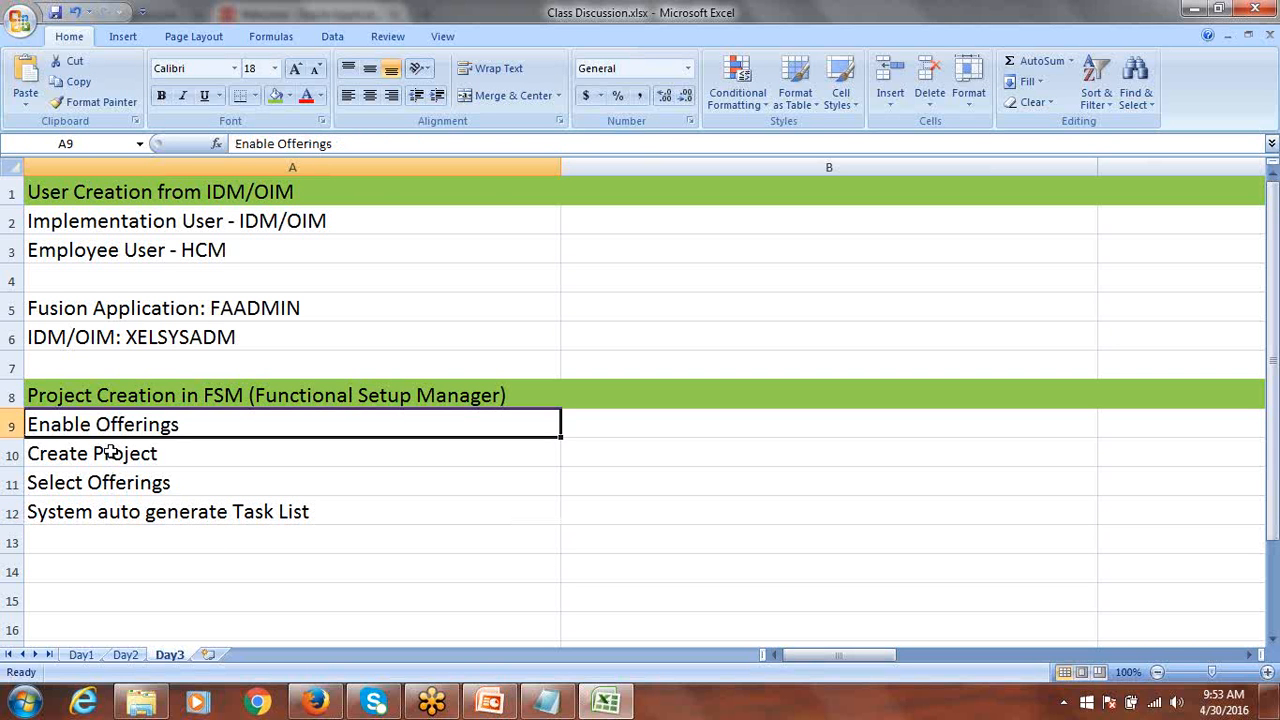
pyautogui.click(115, 452)
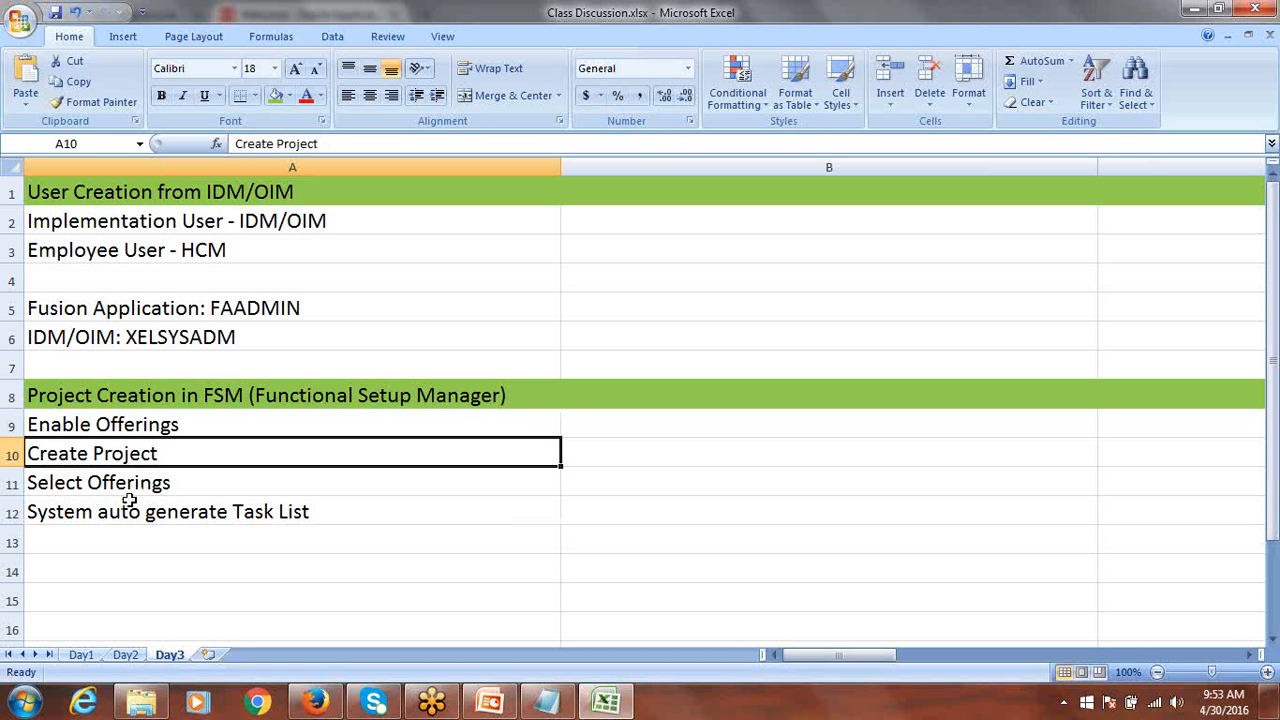
pyautogui.click(121, 485)
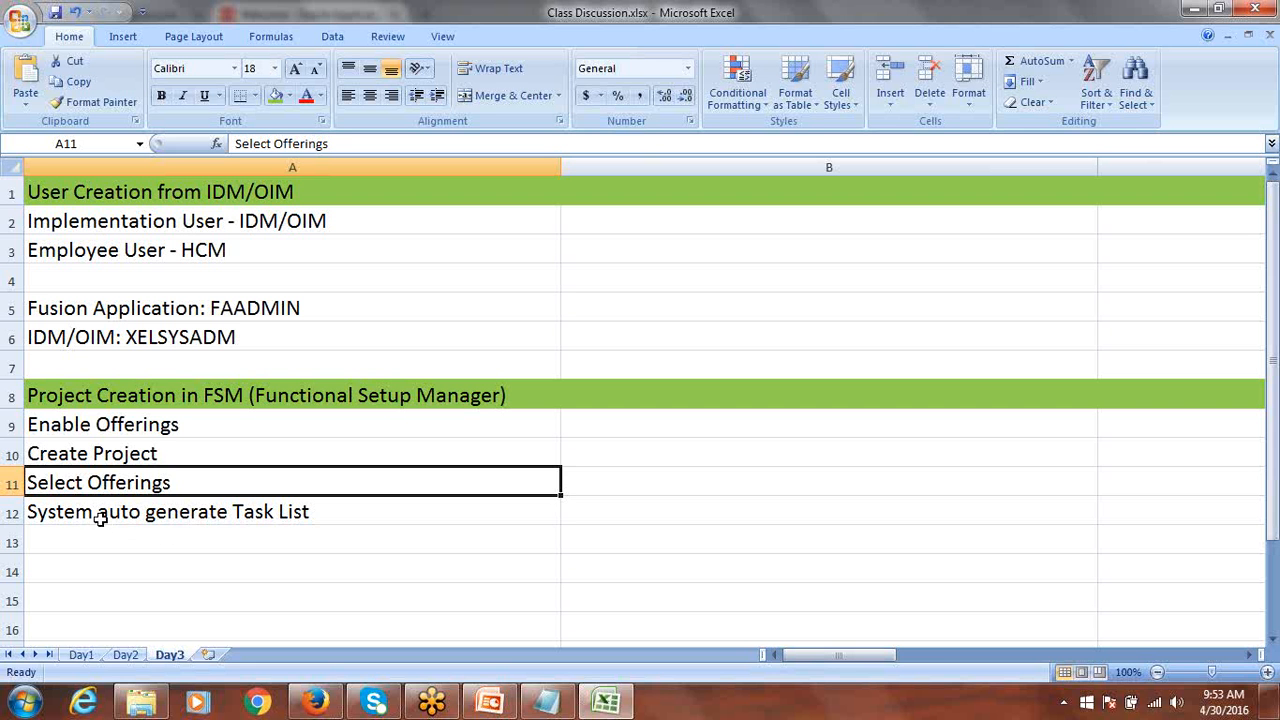
pyautogui.click(104, 520)
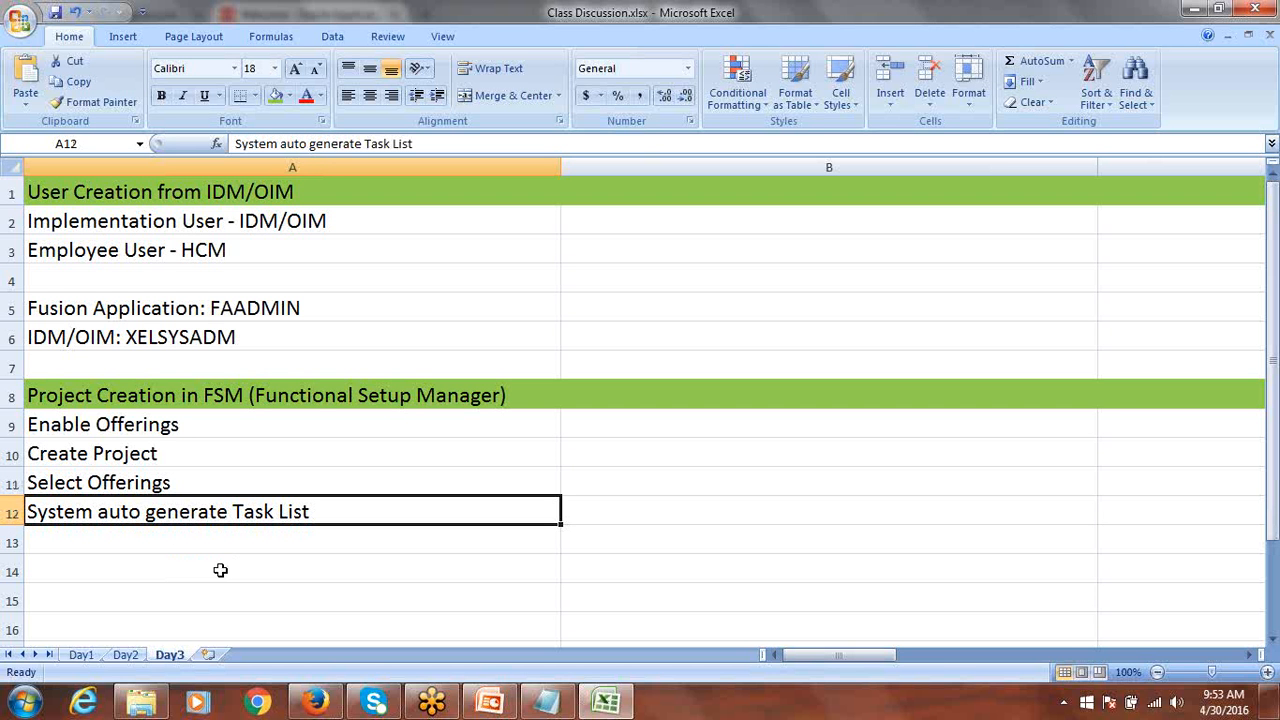
pyautogui.click(148, 541)
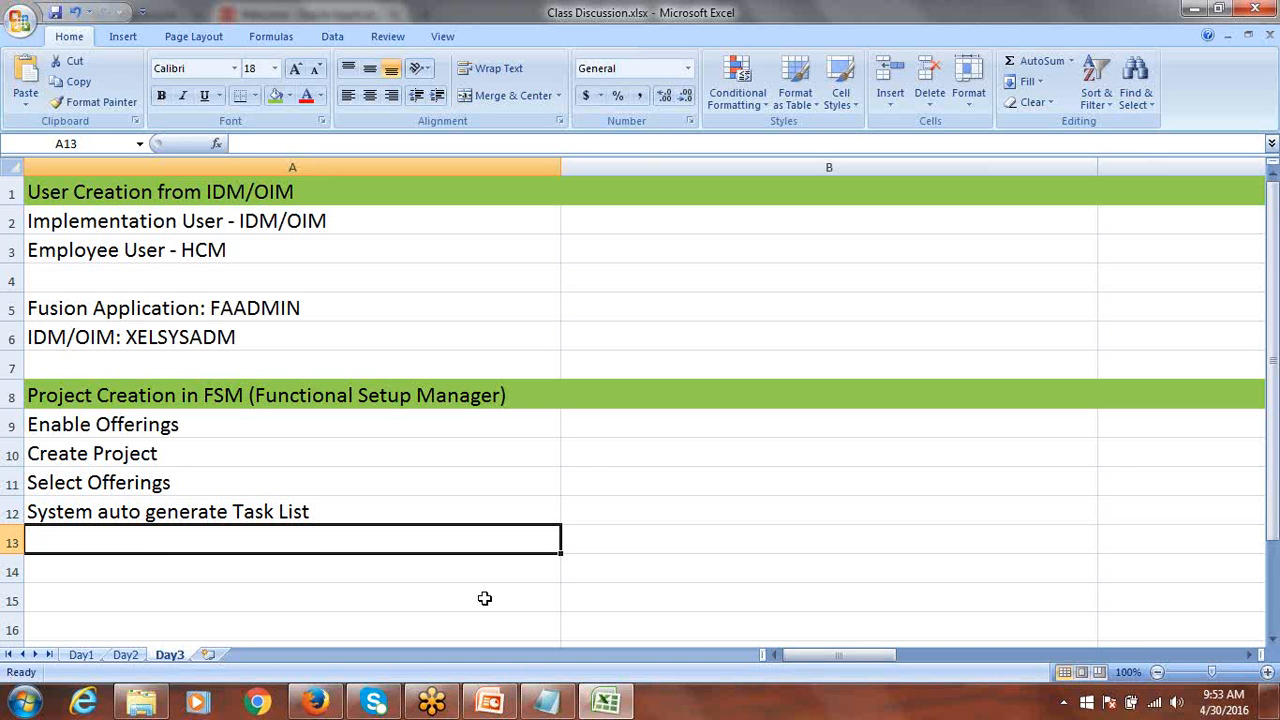
# Enter 'System Configuration' in A13, review the listed steps, then clear A13 again.
pyautogui.write('Syste')
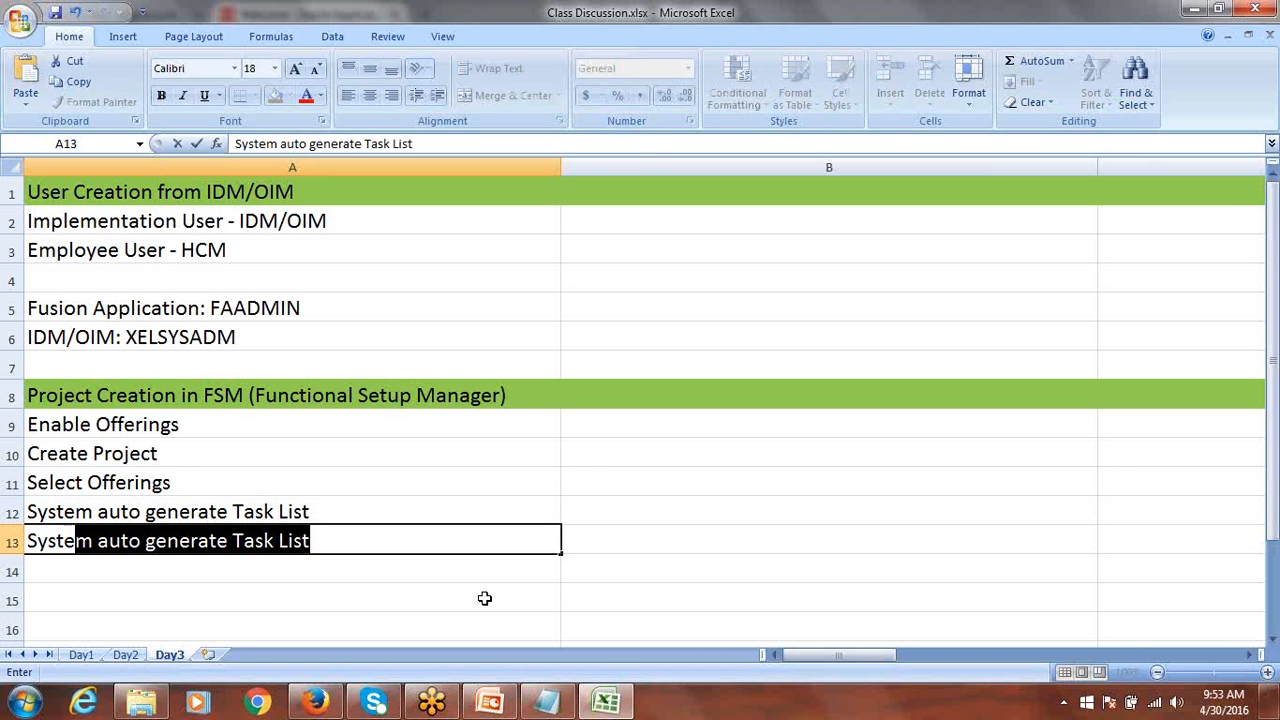
pyautogui.write('m Configu')
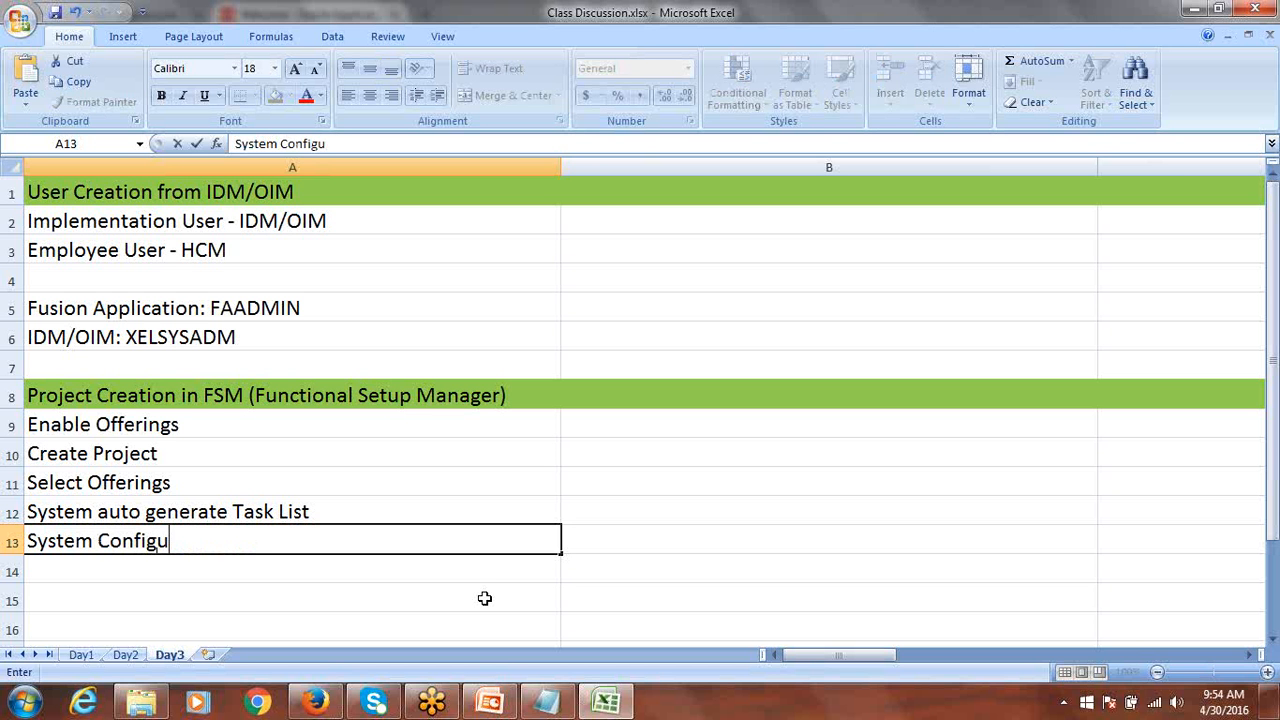
pyautogui.write('ration')
pyautogui.hotkey('ctrl', 'Return')
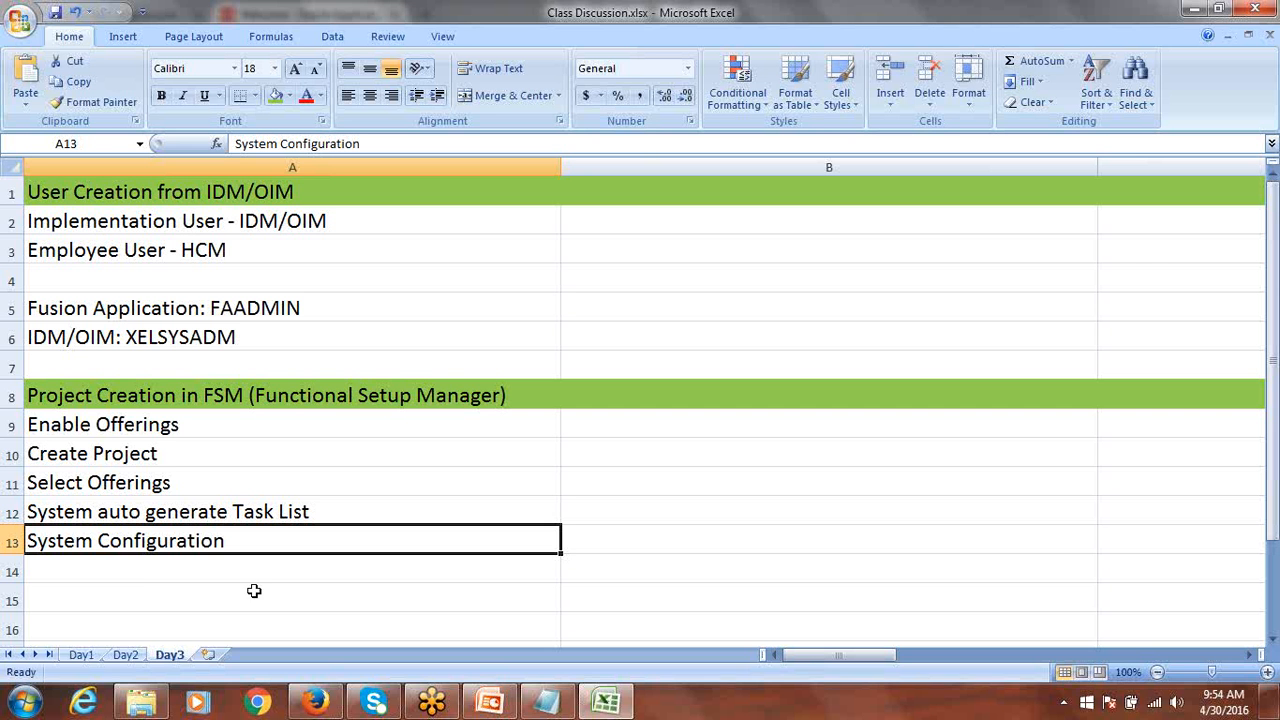
pyautogui.click(120, 571)
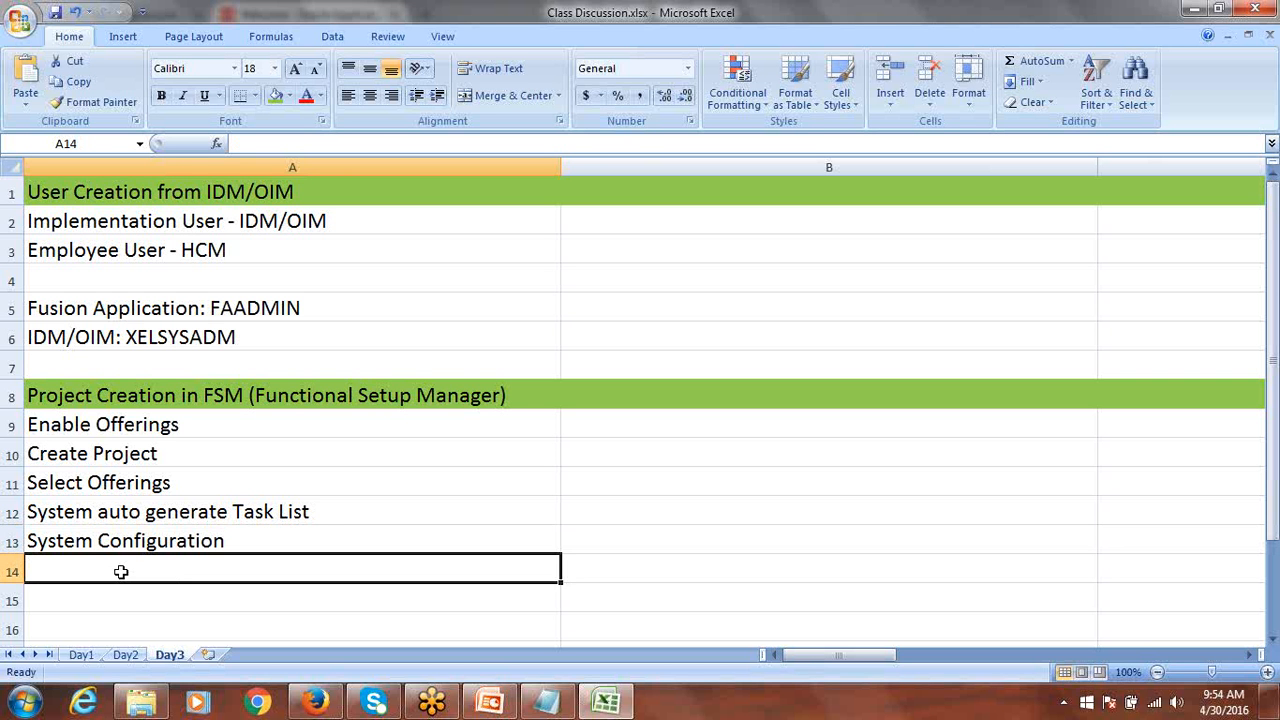
pyautogui.click(97, 456)
pyautogui.click(123, 566)
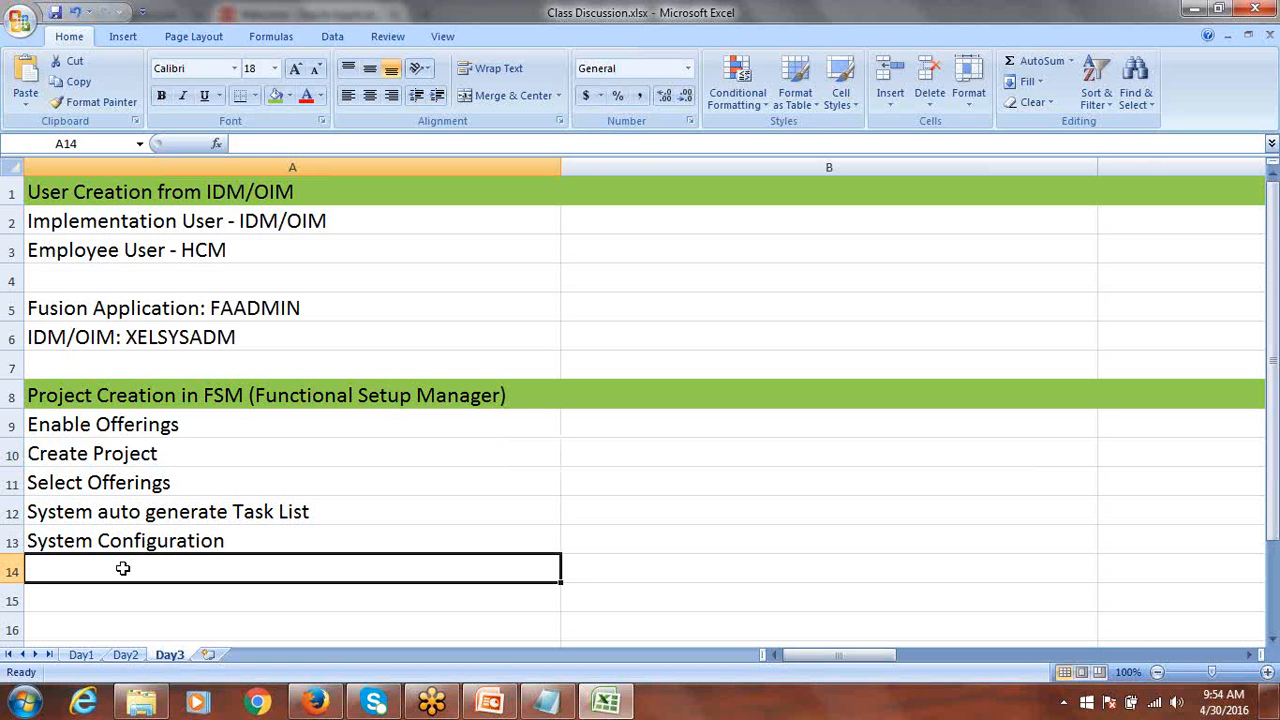
pyautogui.click(115, 514)
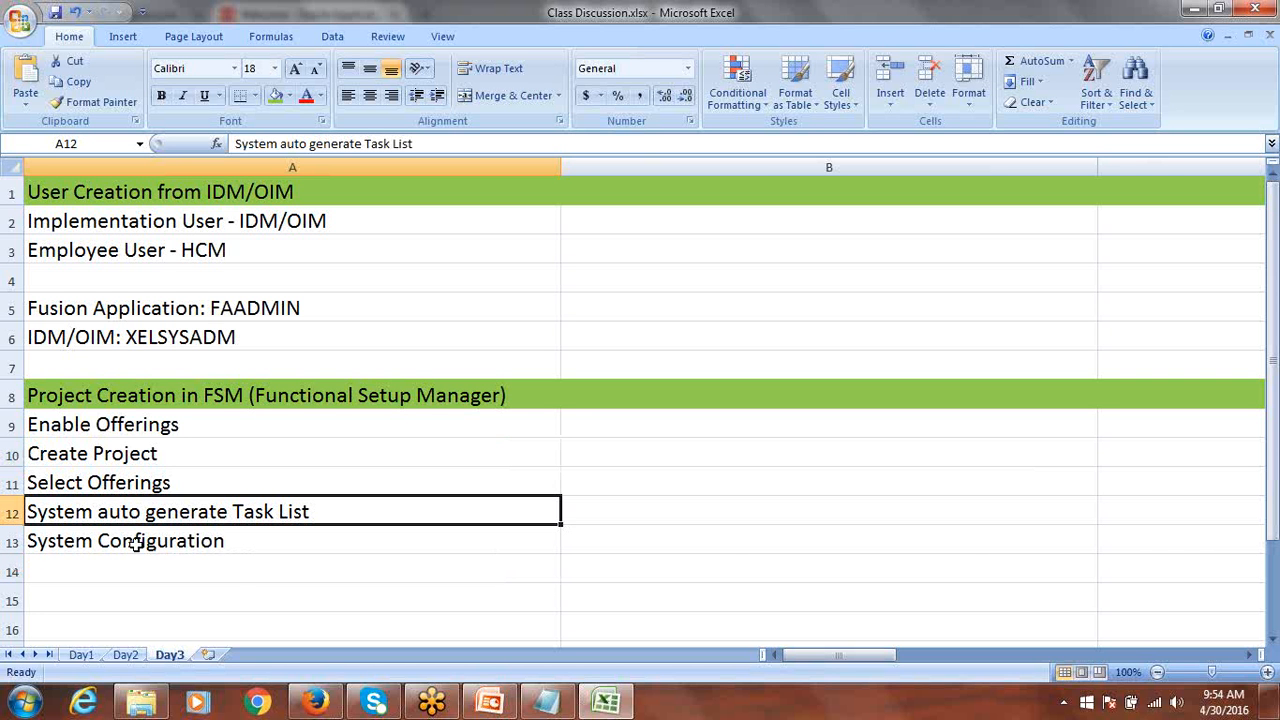
pyautogui.click(136, 543)
pyautogui.press('BackSpace')
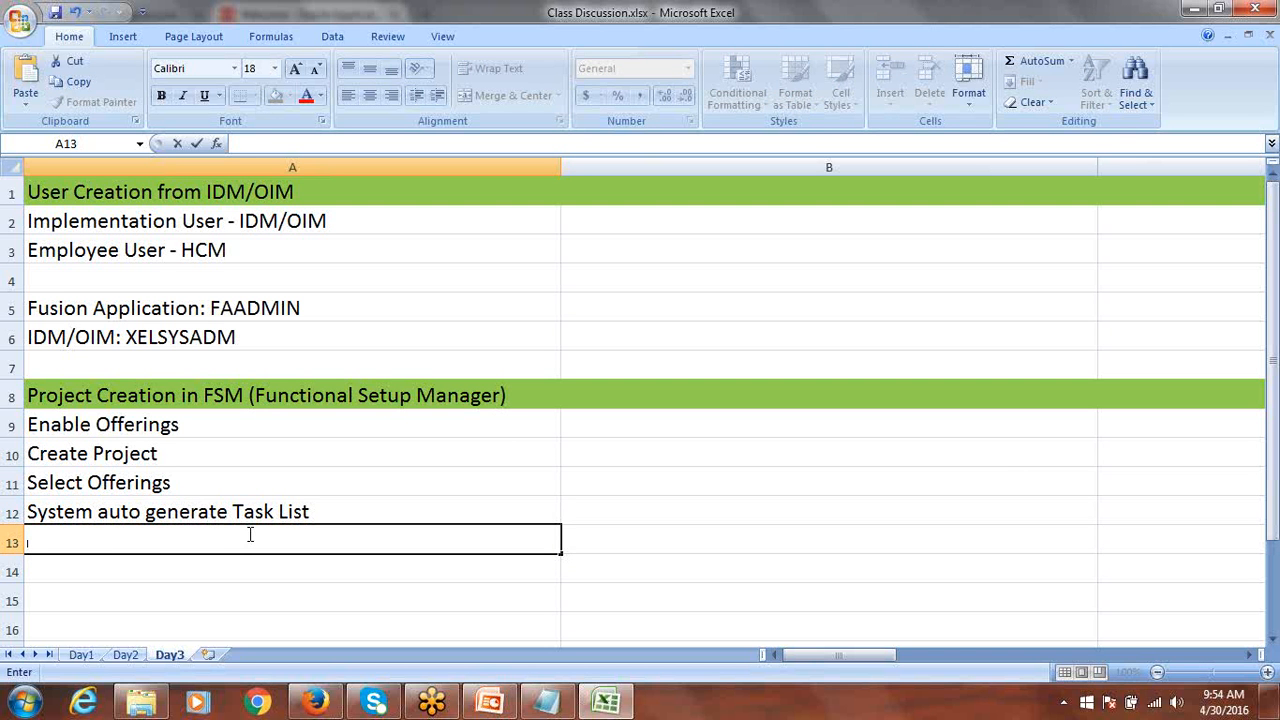
# Type 'Assign Offering/Option/Features to Team Members' into cell A13.
pyautogui.write('Assign')
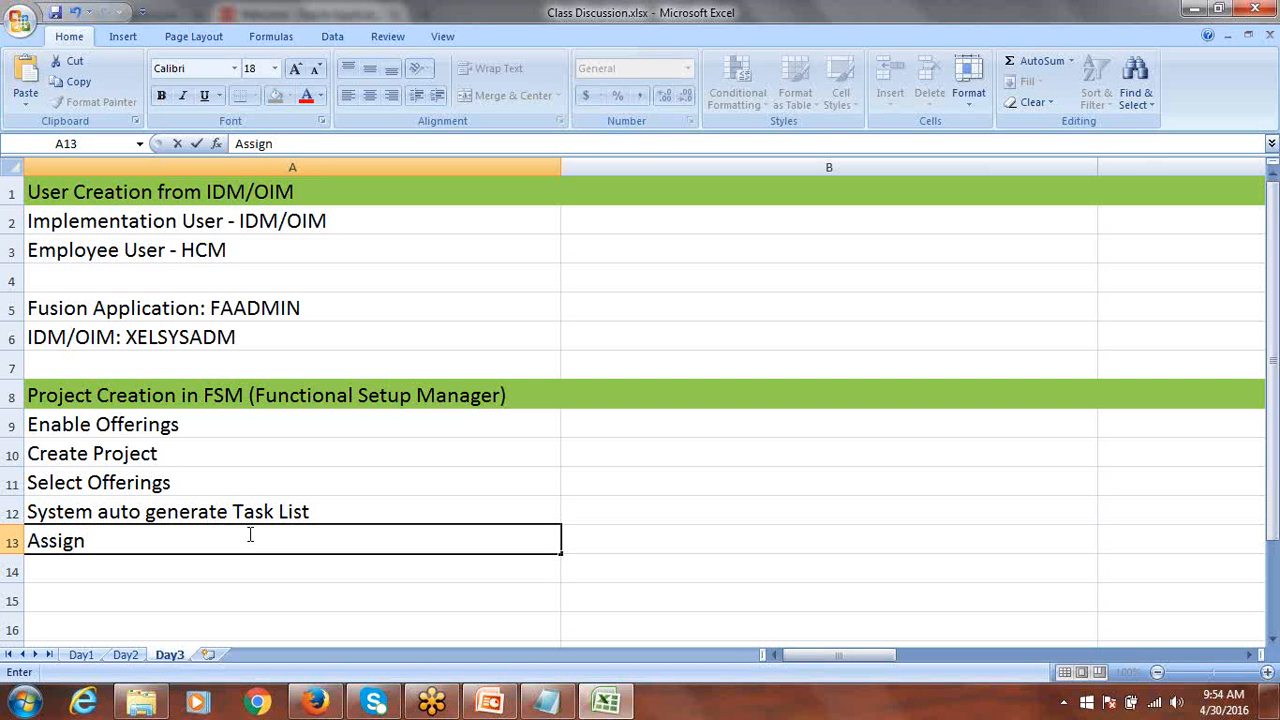
pyautogui.write('Offering')
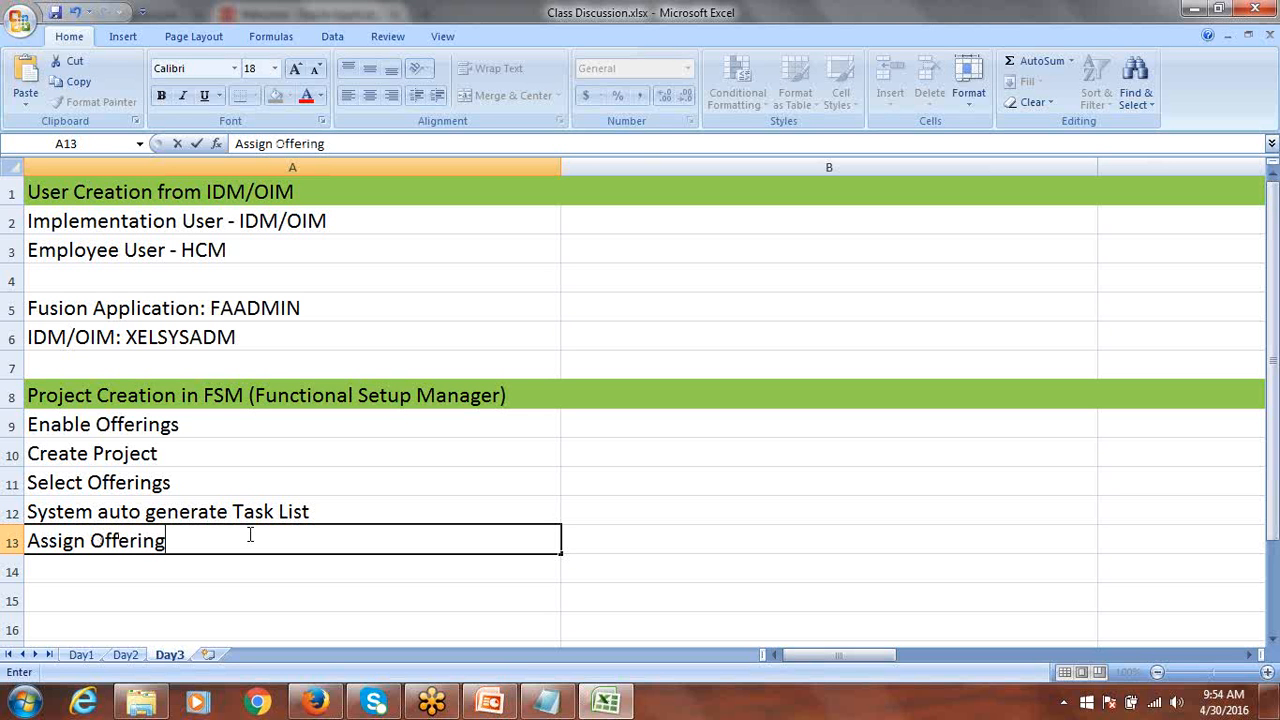
pyautogui.write('/Option')
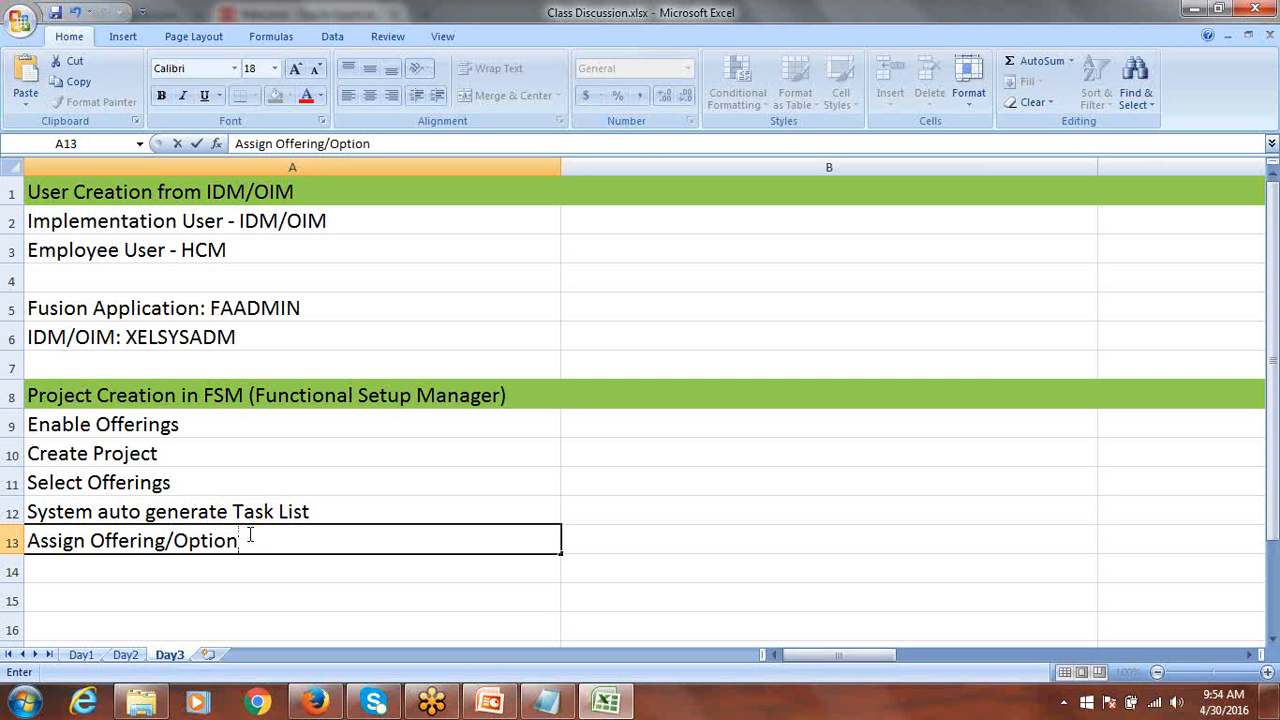
pyautogui.write('/Features')
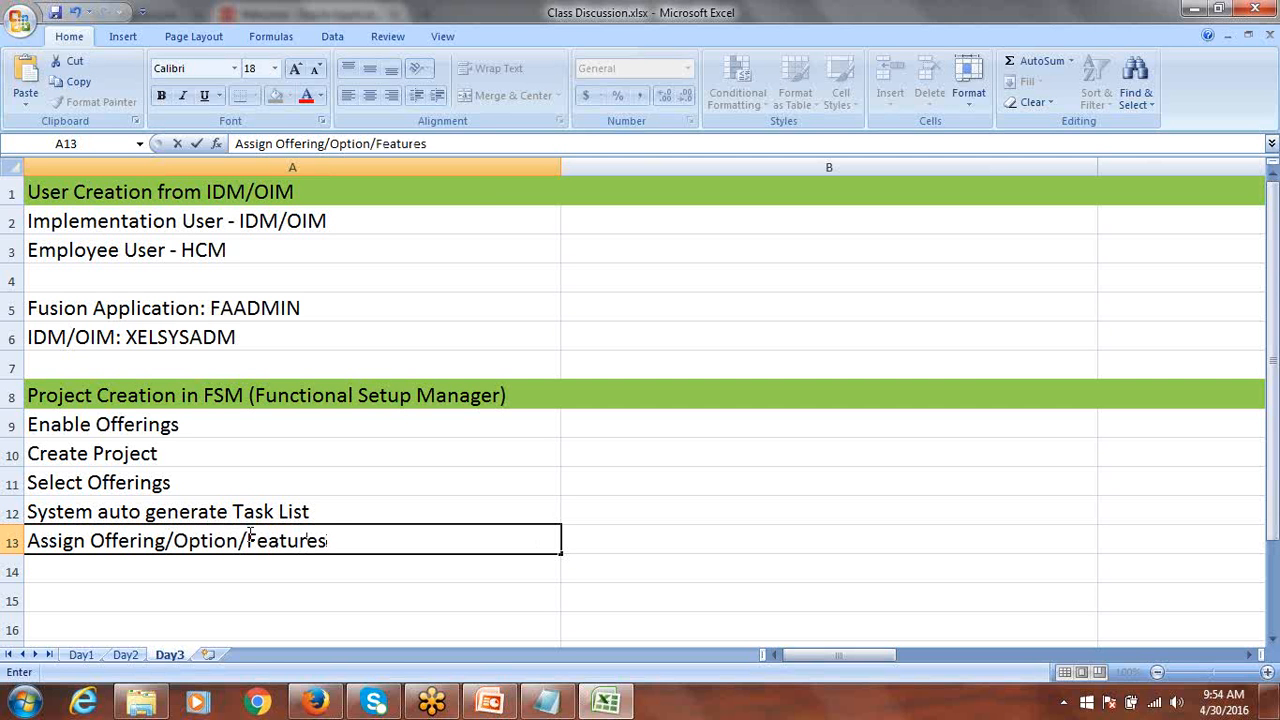
pyautogui.write(' to Team Me')
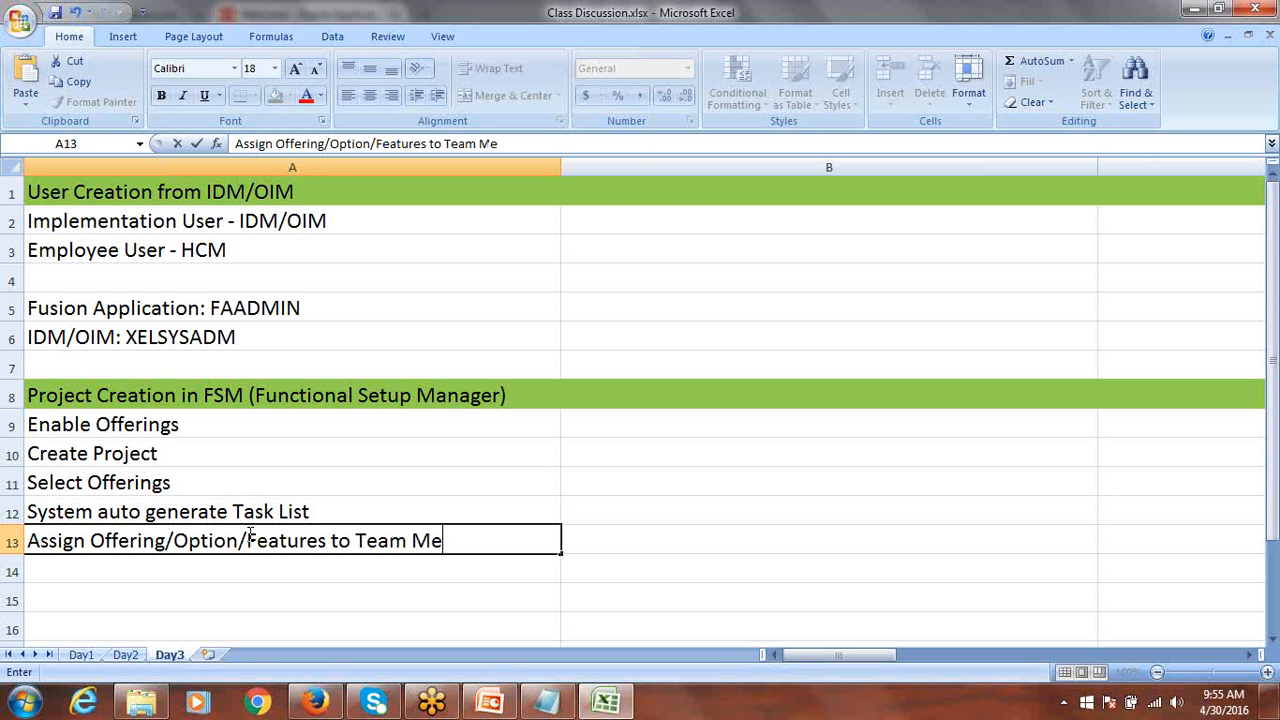
pyautogui.write('mbers')
pyautogui.hotkey('ctrl', 'Return')
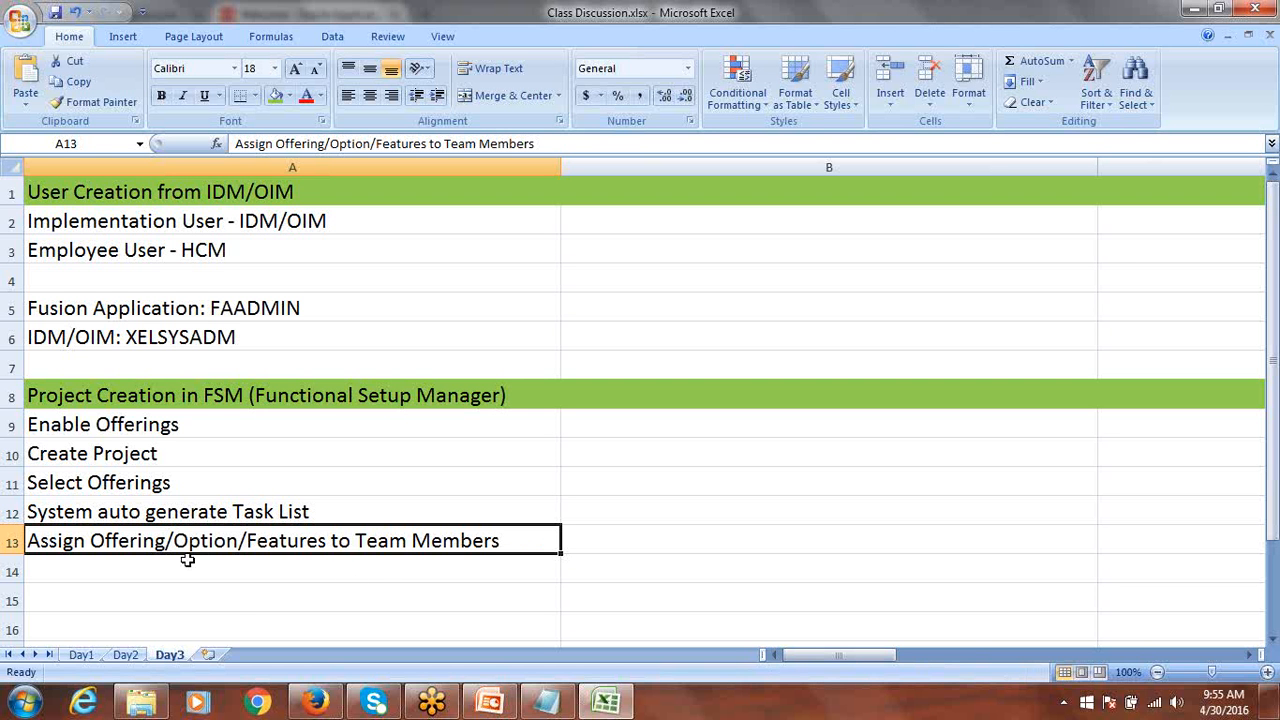
pyautogui.click(174, 515)
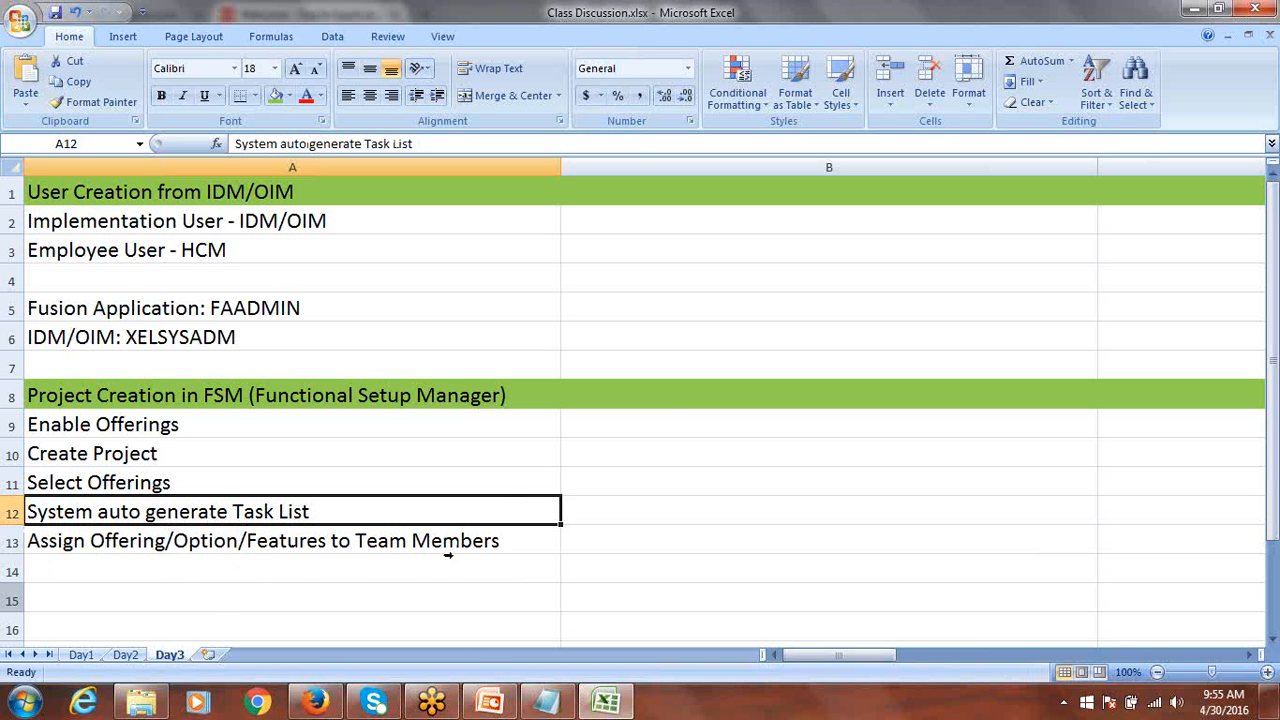
# Enter 'System Configuration' in cell A14, then select A9:A14 to review the six steps.
pyautogui.click(110, 563)
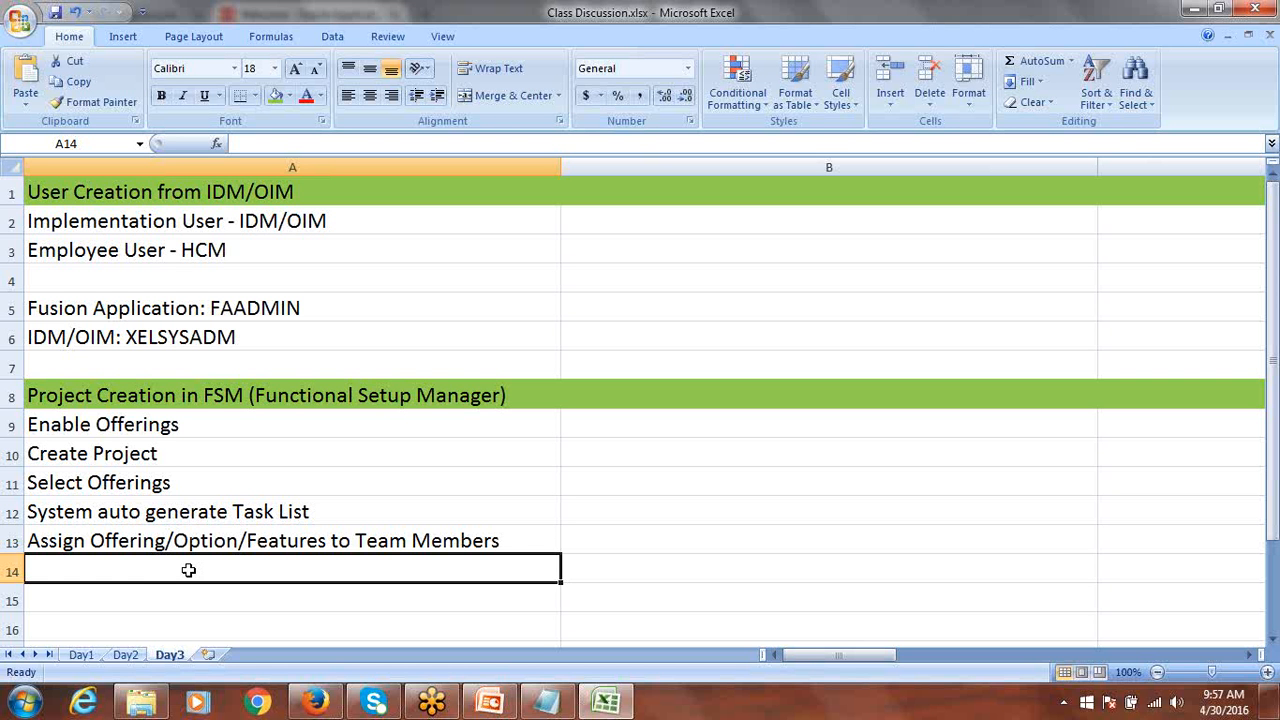
pyautogui.write('System')
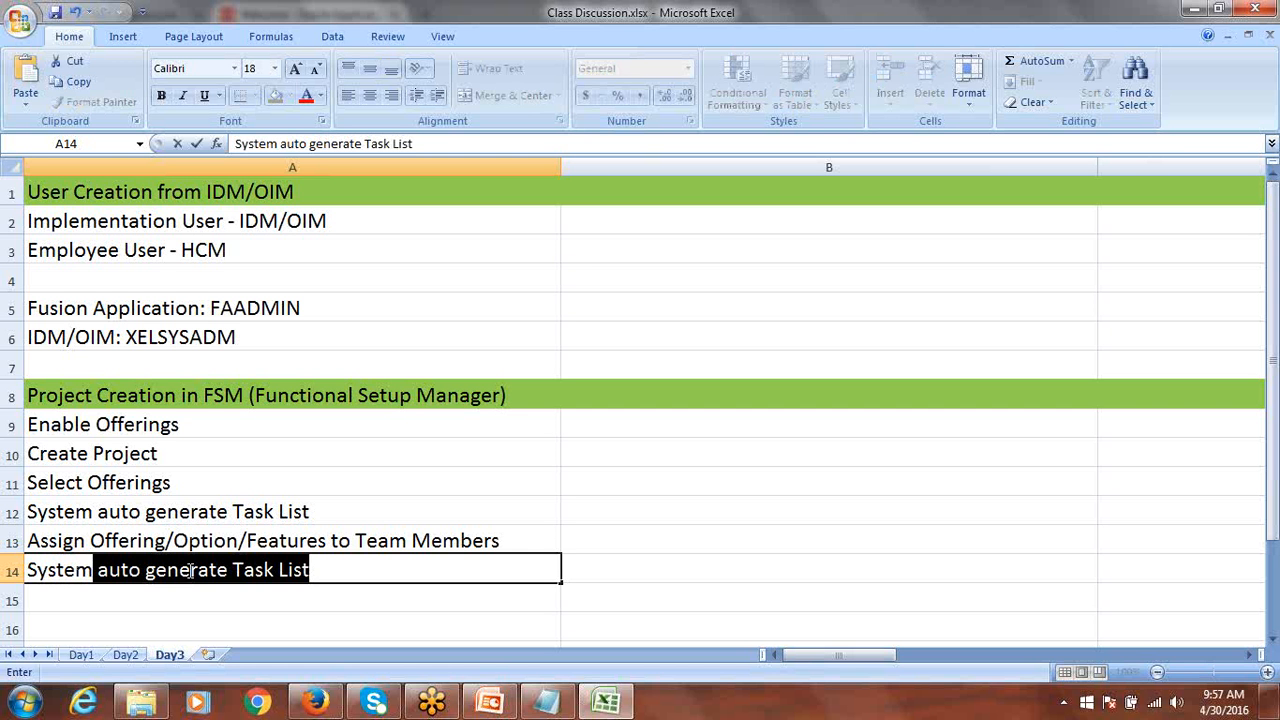
pyautogui.write(' Configuration')
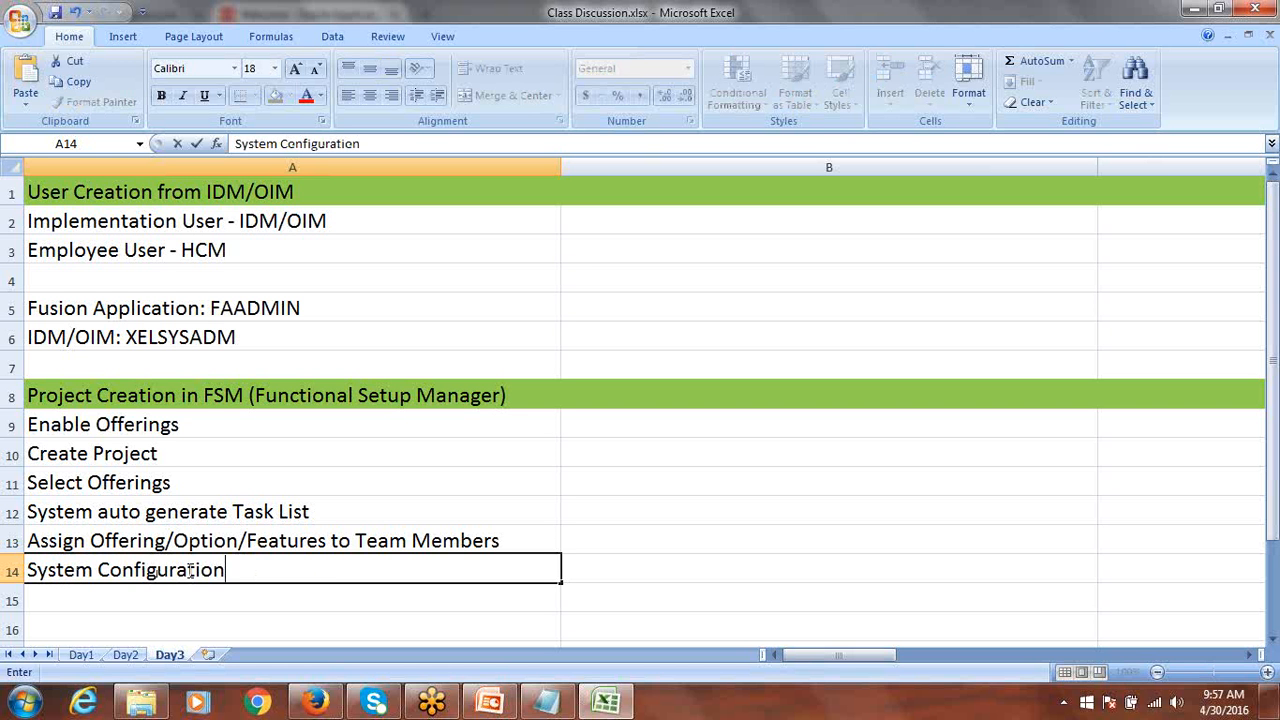
pyautogui.hotkey('ctrl', 'Return')
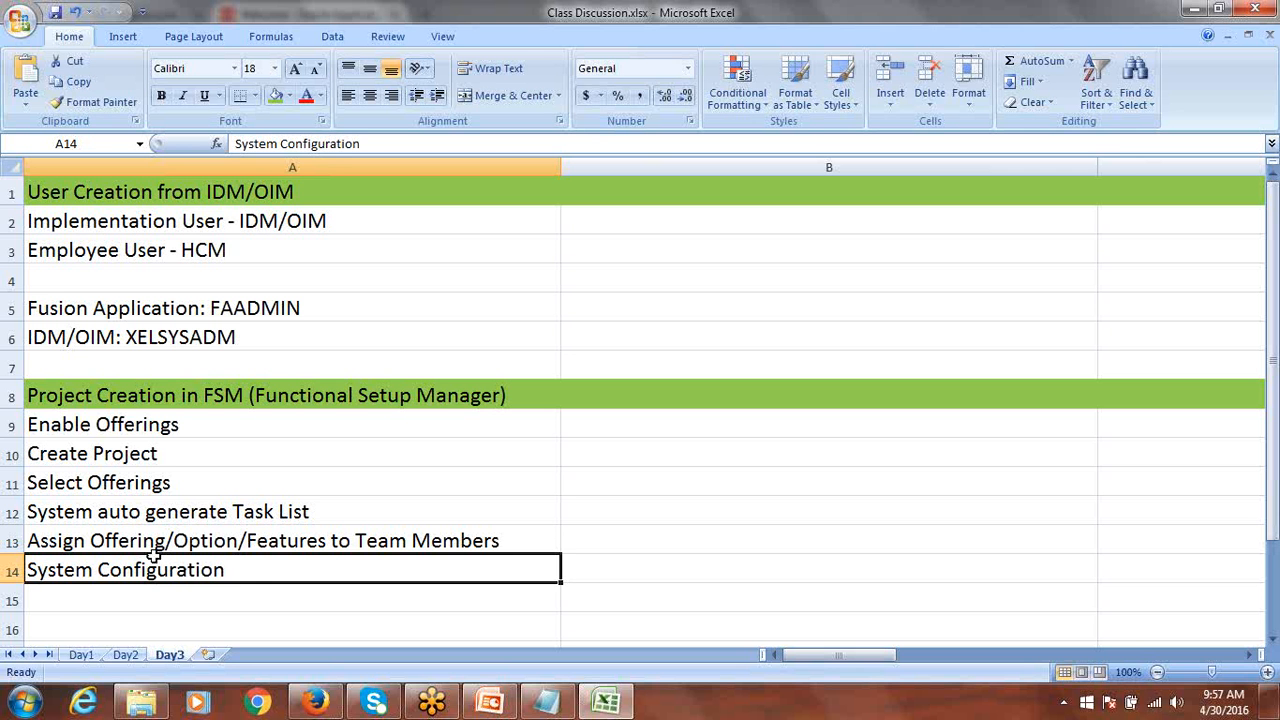
pyautogui.moveTo(157, 421); pyautogui.dragTo(187, 570)
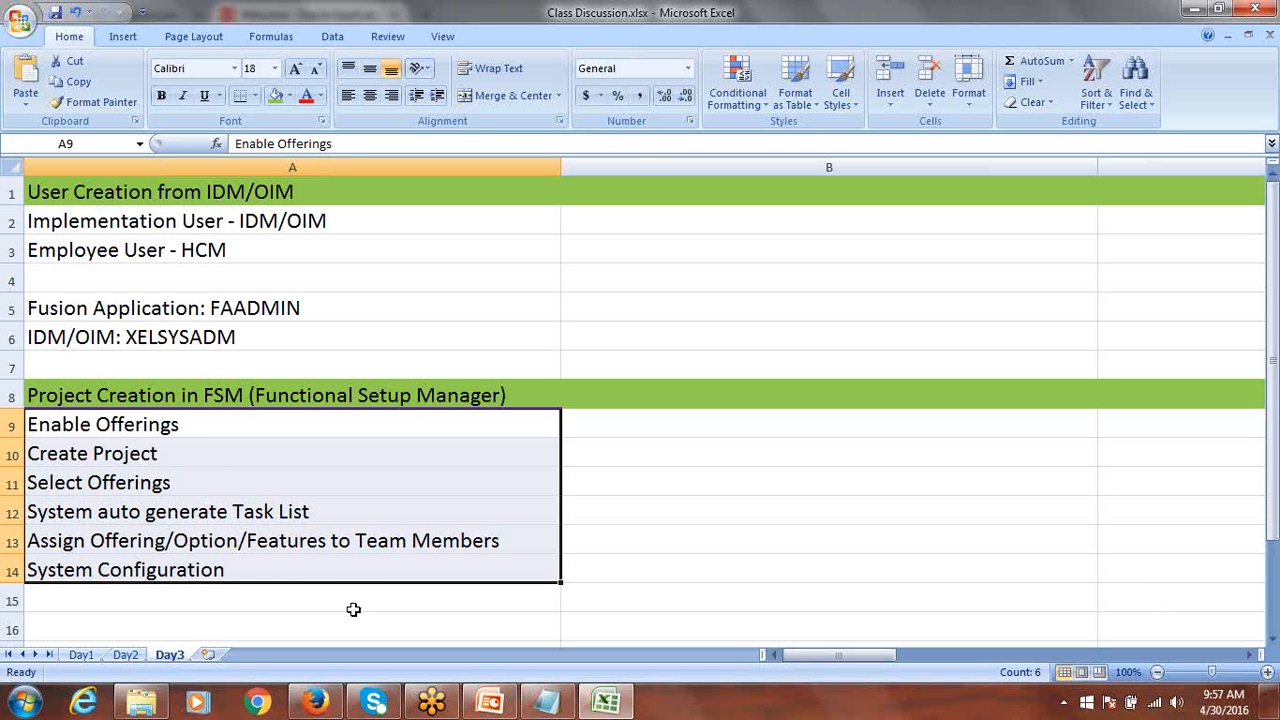
pyautogui.click(140, 430)
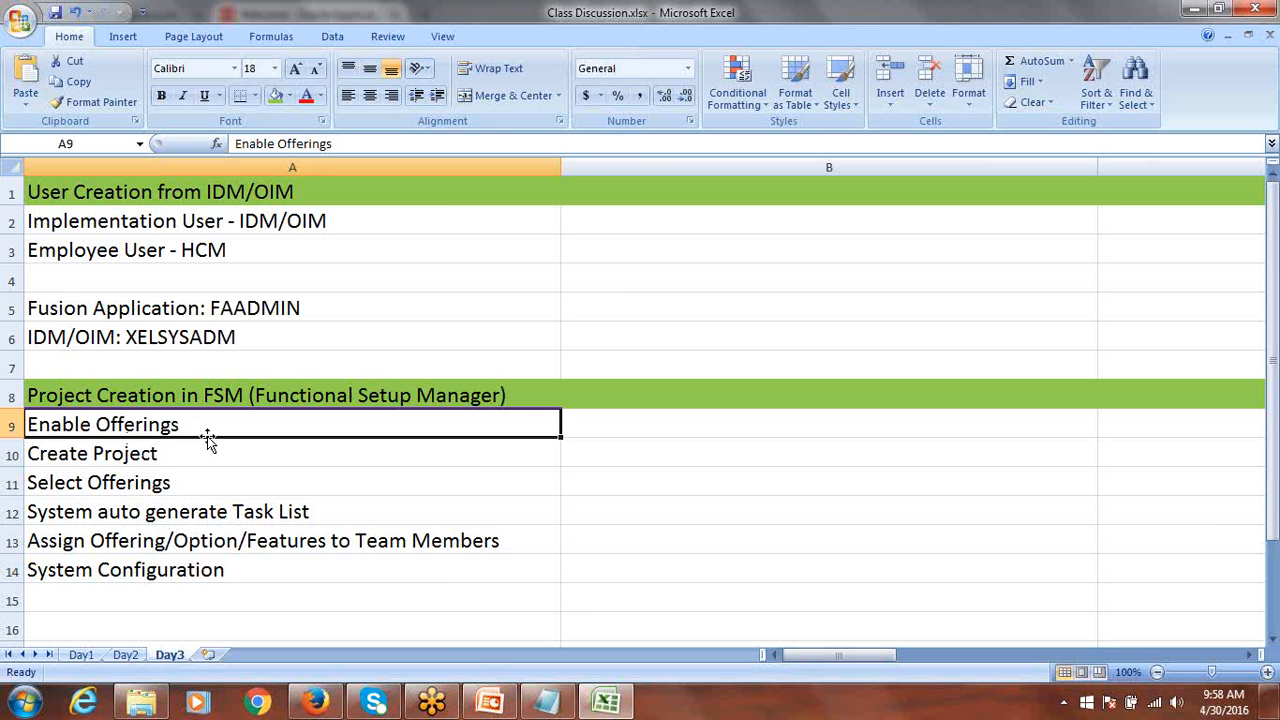
pyautogui.click(125, 655)
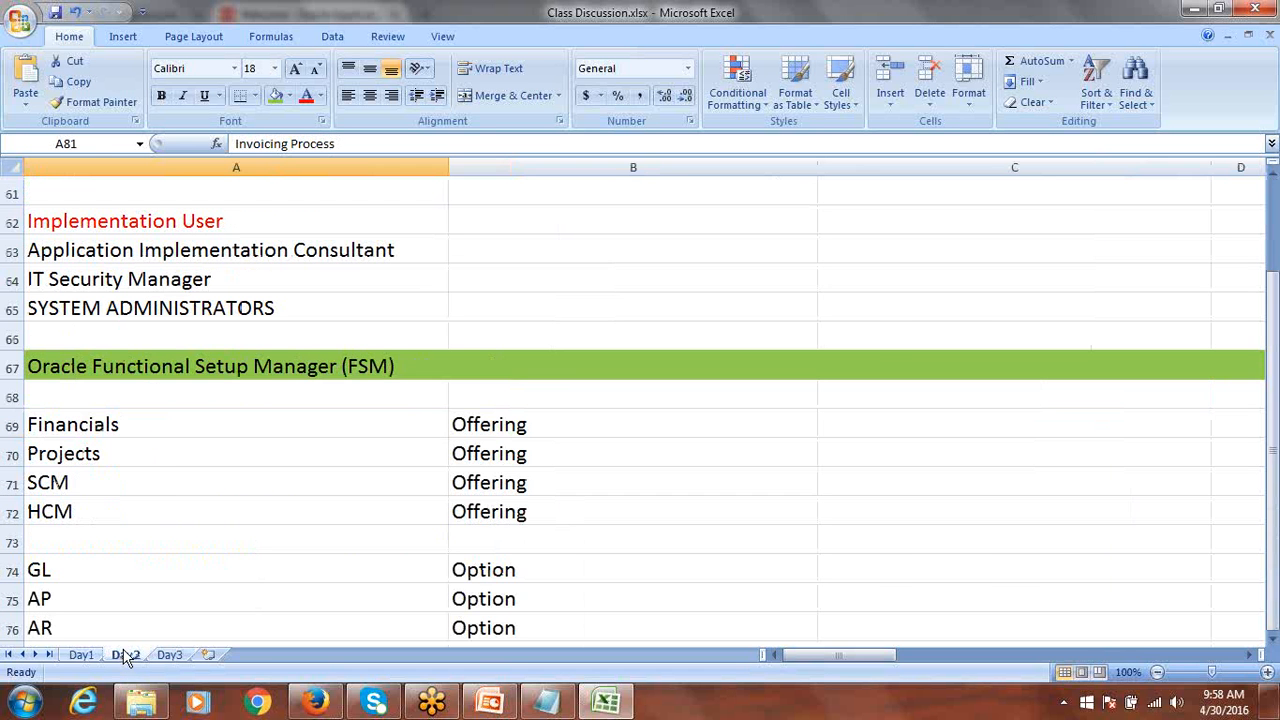
pyautogui.moveTo(88, 428); pyautogui.dragTo(520, 514)
pyautogui.scroll(-1, 520, 517)
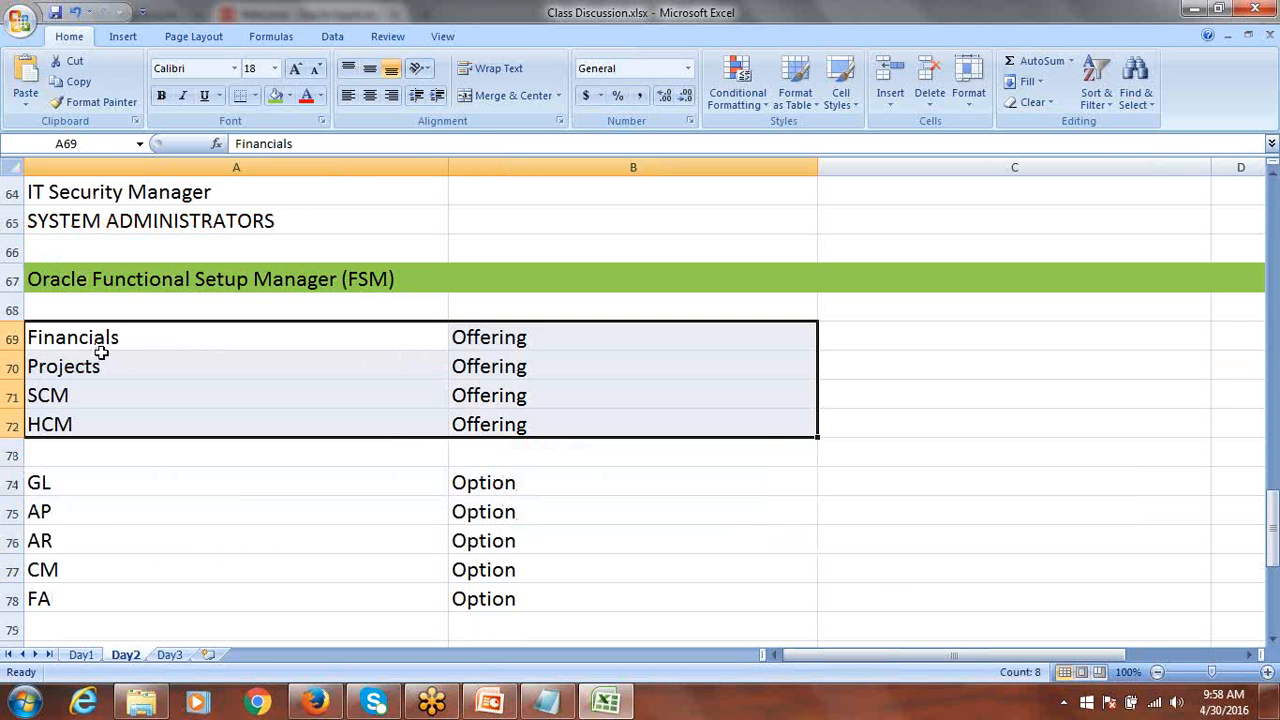
pyautogui.moveTo(29, 485); pyautogui.dragTo(510, 595)
pyautogui.scroll(-3, 509, 591)
pyautogui.moveTo(100, 424); pyautogui.dragTo(532, 520)
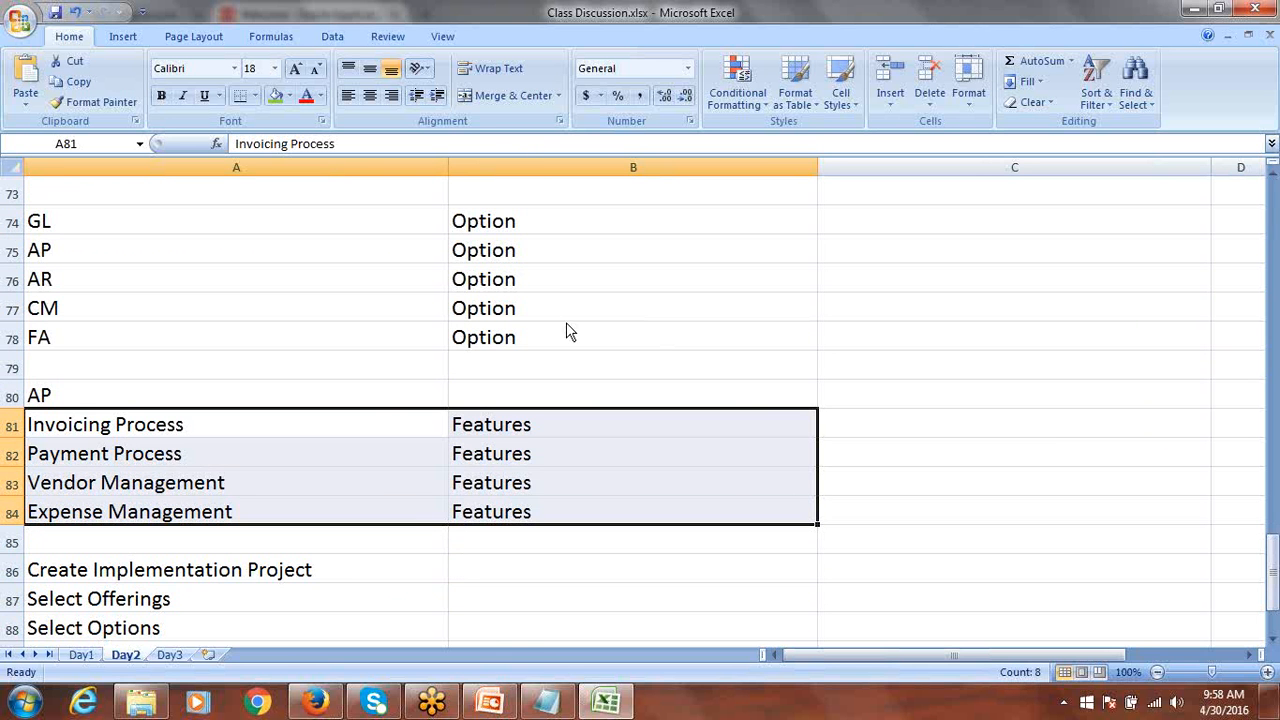
pyautogui.moveTo(432, 702)
pyautogui.click(318, 703)
pyautogui.click(318, 703)
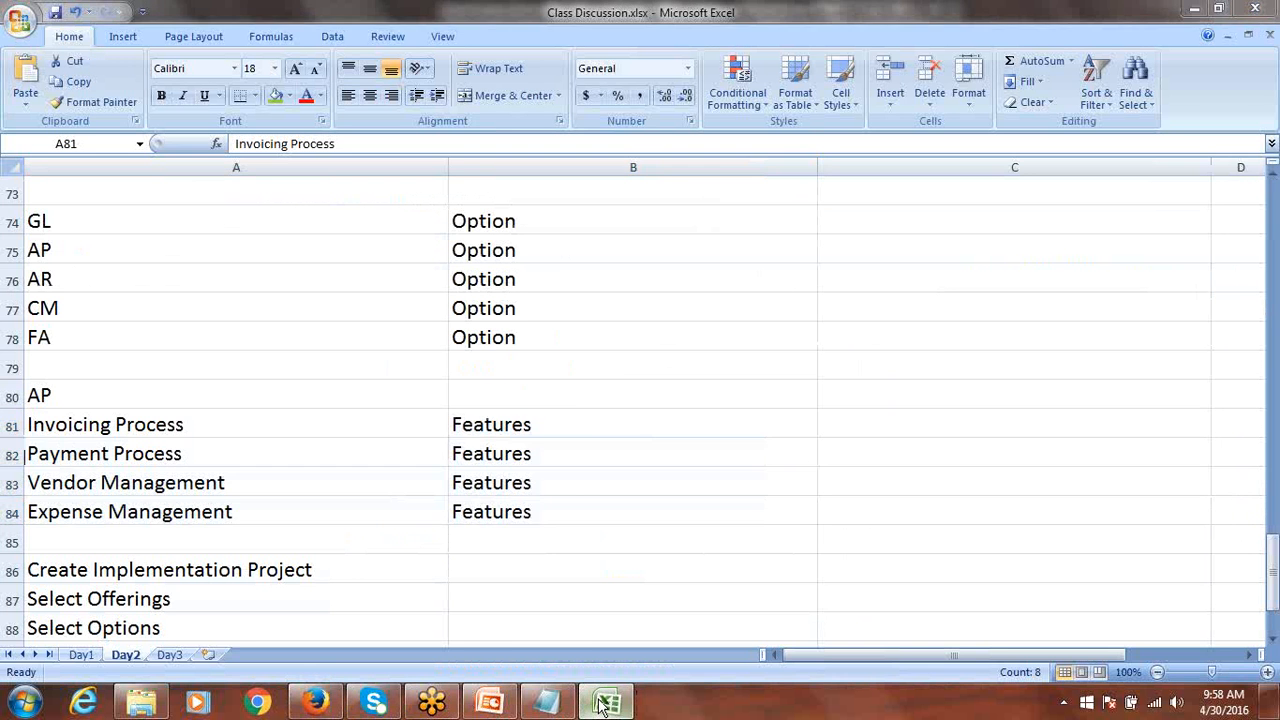
pyautogui.click(605, 703)
pyautogui.click(605, 703)
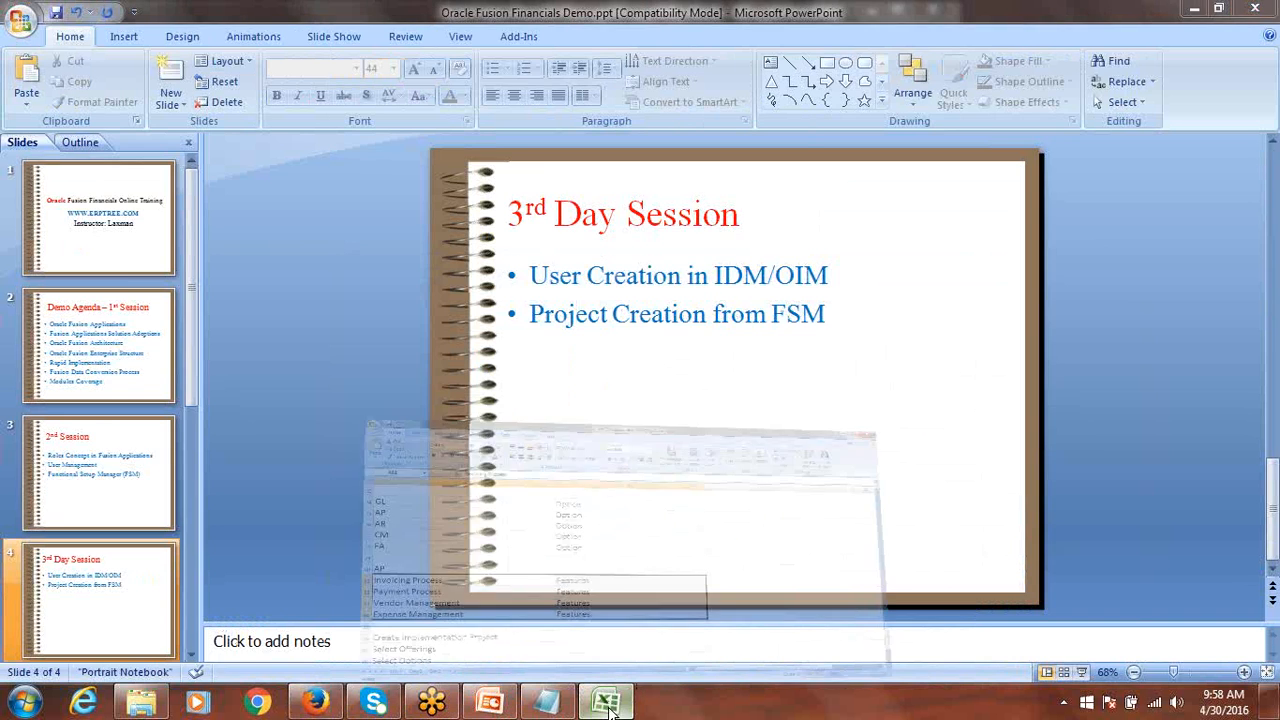
pyautogui.click(169, 655)
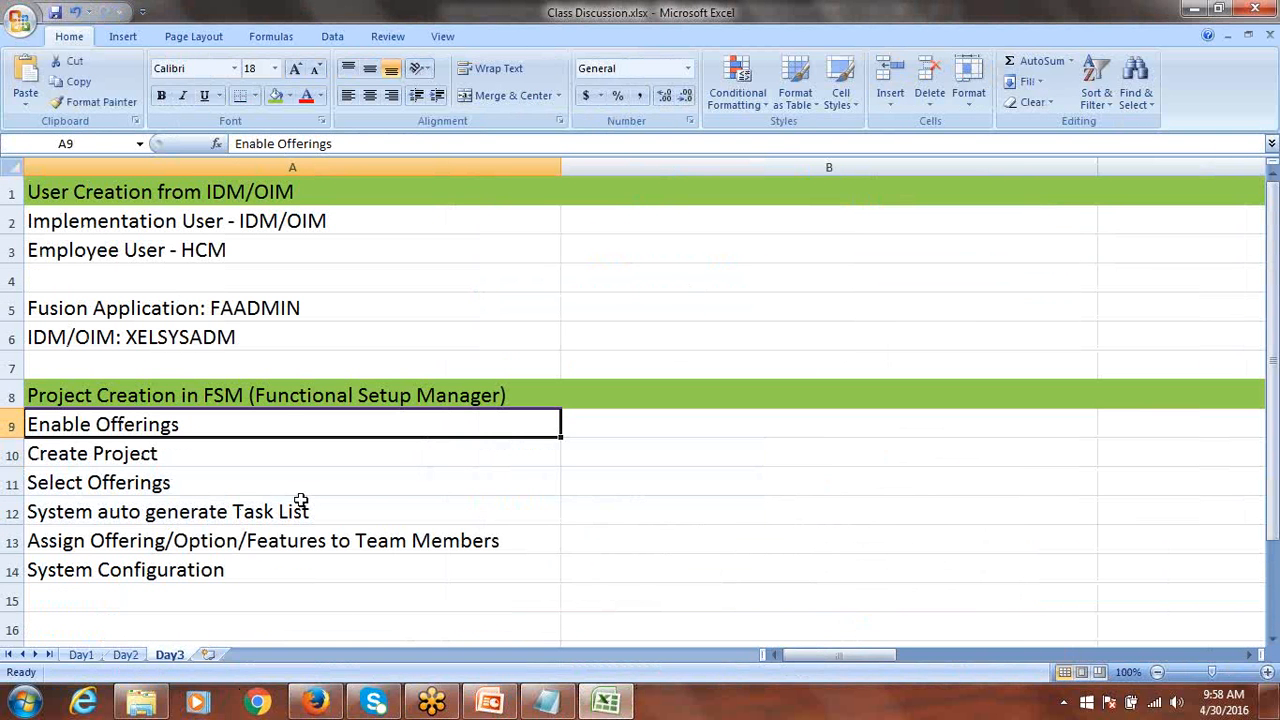
# Step through each FSM step in cells A10 to A14, from Create Project to System Configuration.
pyautogui.click(131, 441)
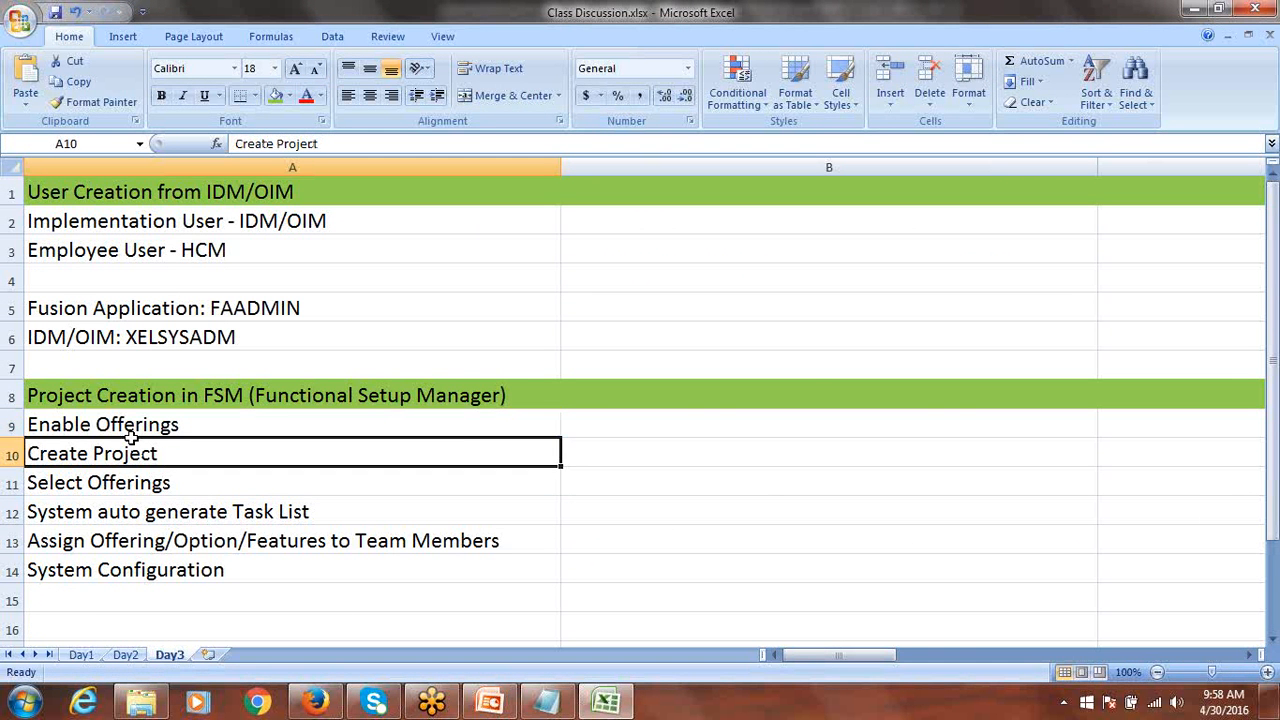
pyautogui.click(156, 489)
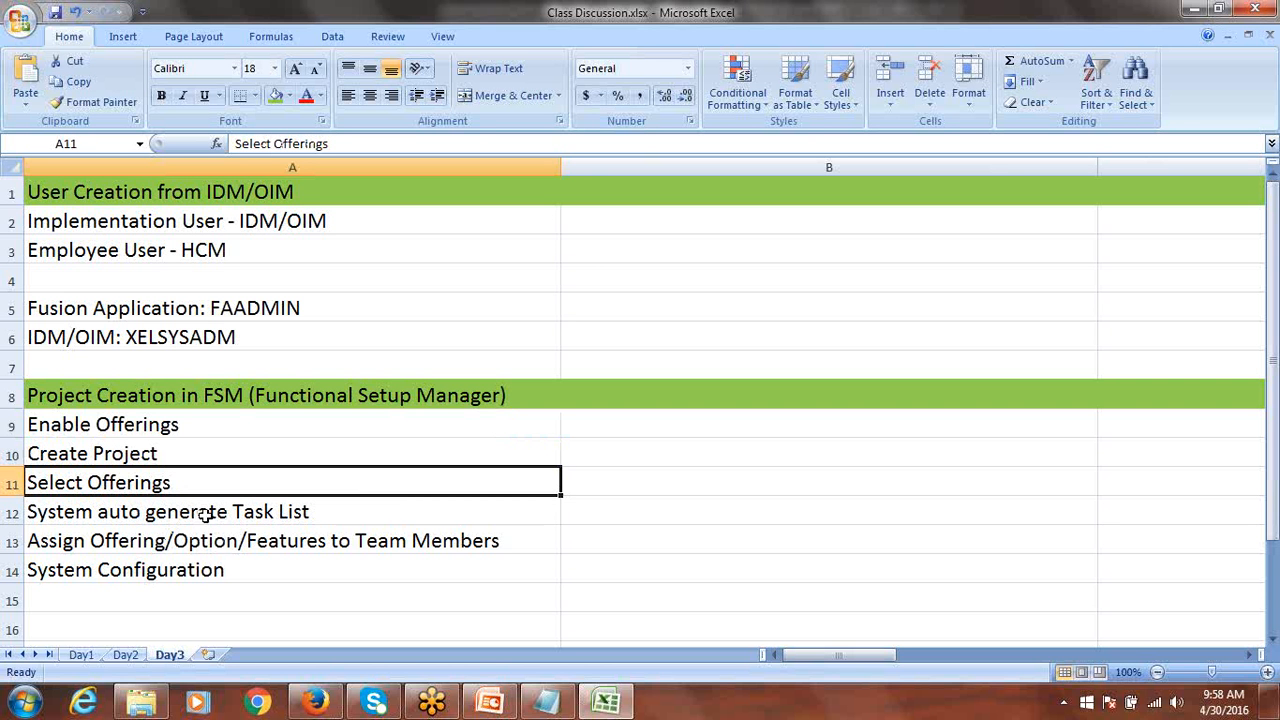
pyautogui.click(203, 514)
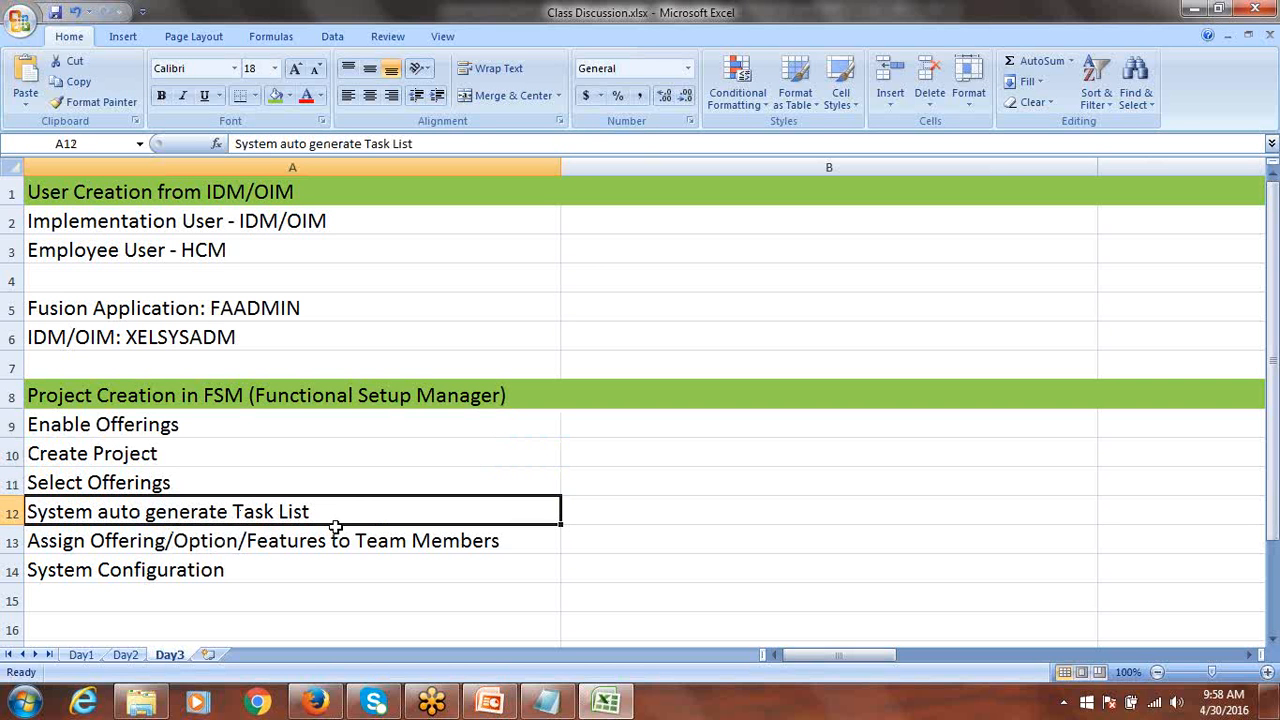
pyautogui.click(168, 546)
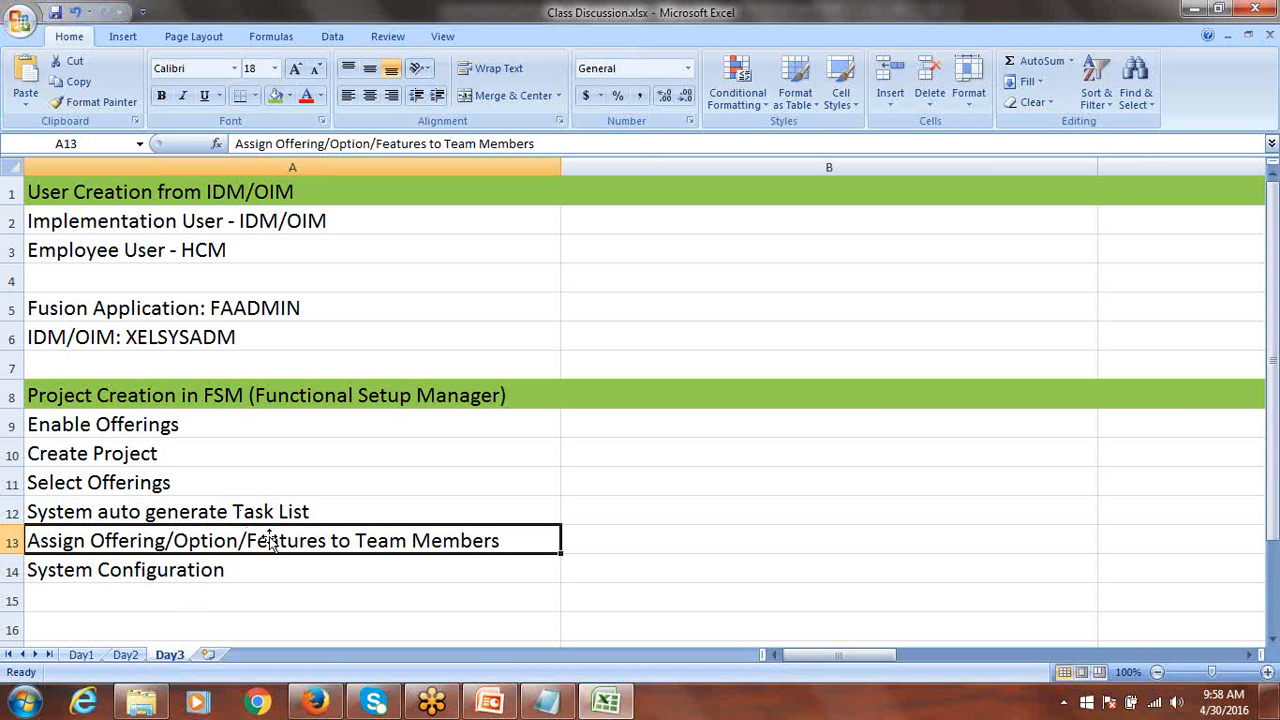
pyautogui.click(177, 573)
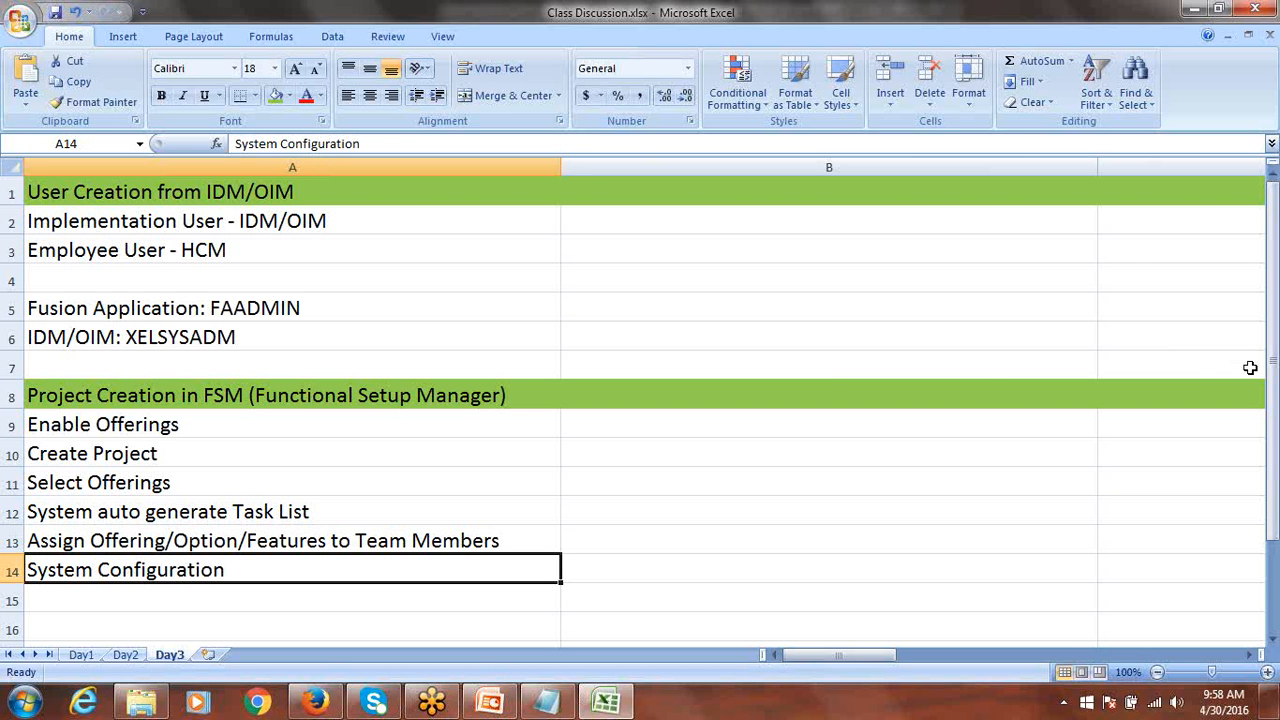
pyautogui.moveTo(1276, 322); pyautogui.dragTo(1276, 405)
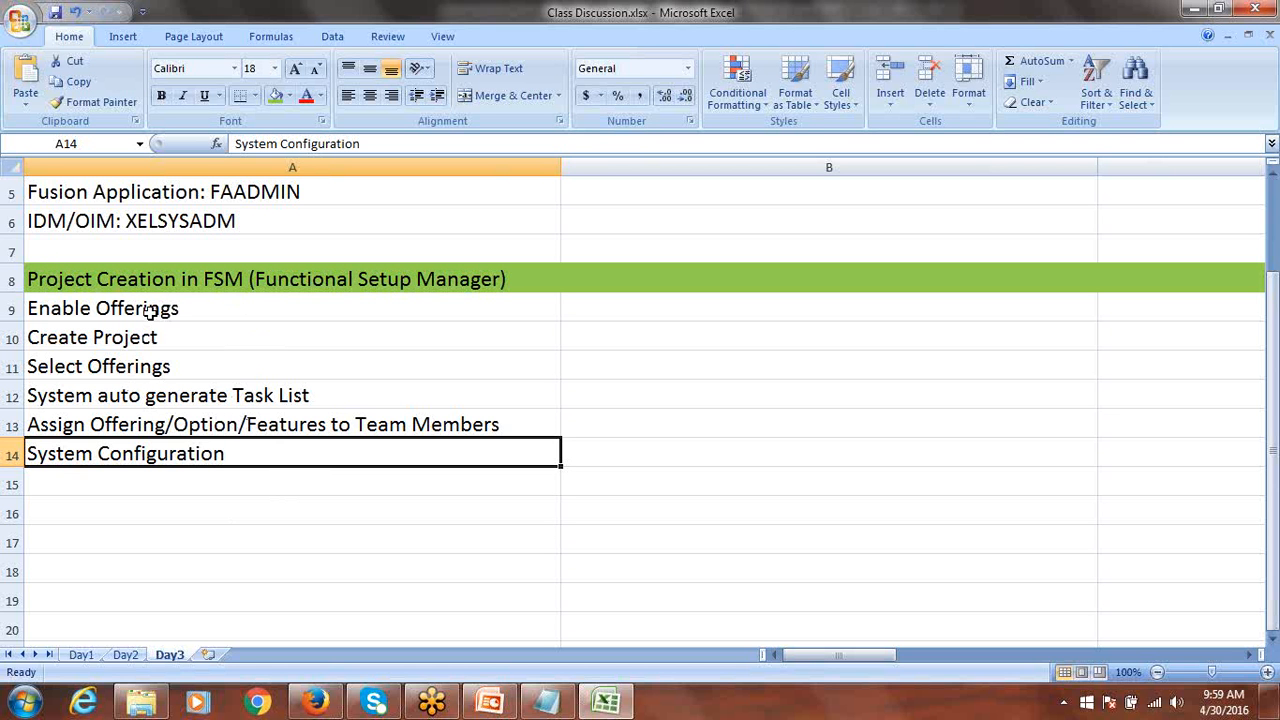
# Select all six steps in A9:A14, then return to the Oracle Fusion welcome page.
pyautogui.moveTo(150, 312); pyautogui.dragTo(174, 455)
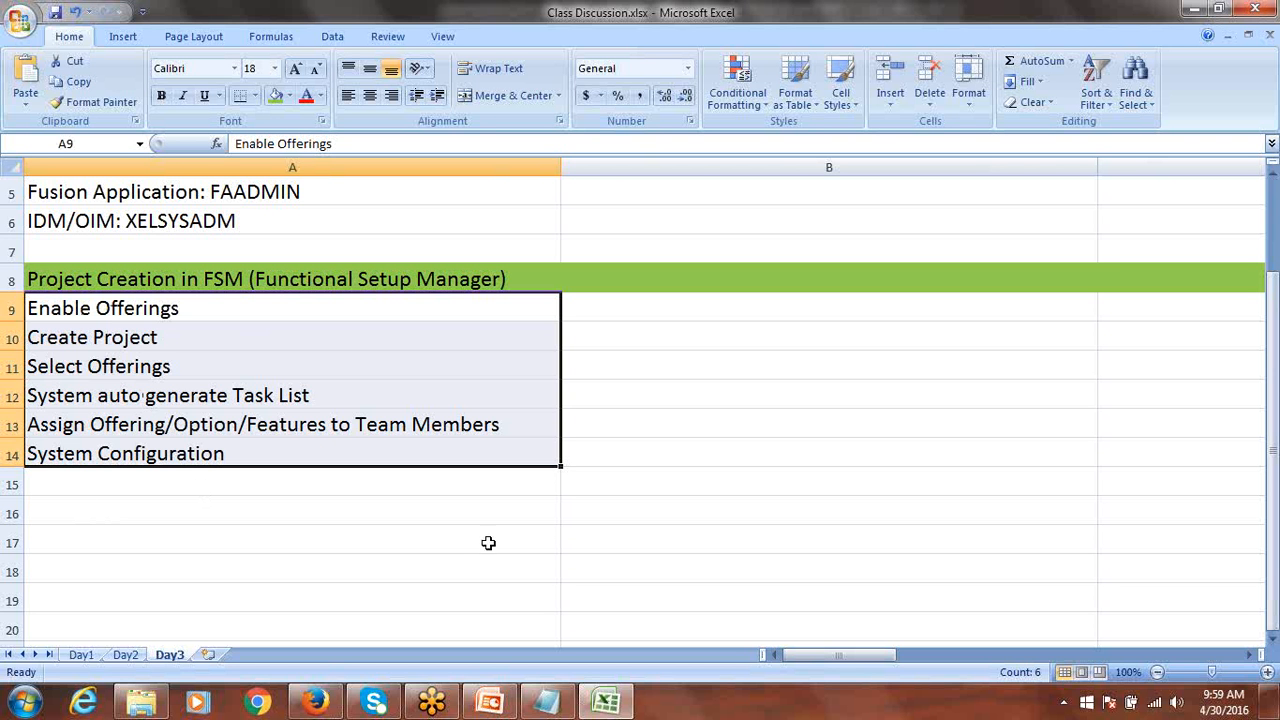
pyautogui.moveTo(138, 308)
pyautogui.mouseDown()
pyautogui.moveTo(140, 326)
pyautogui.moveTo(148, 305)
pyautogui.mouseUp()
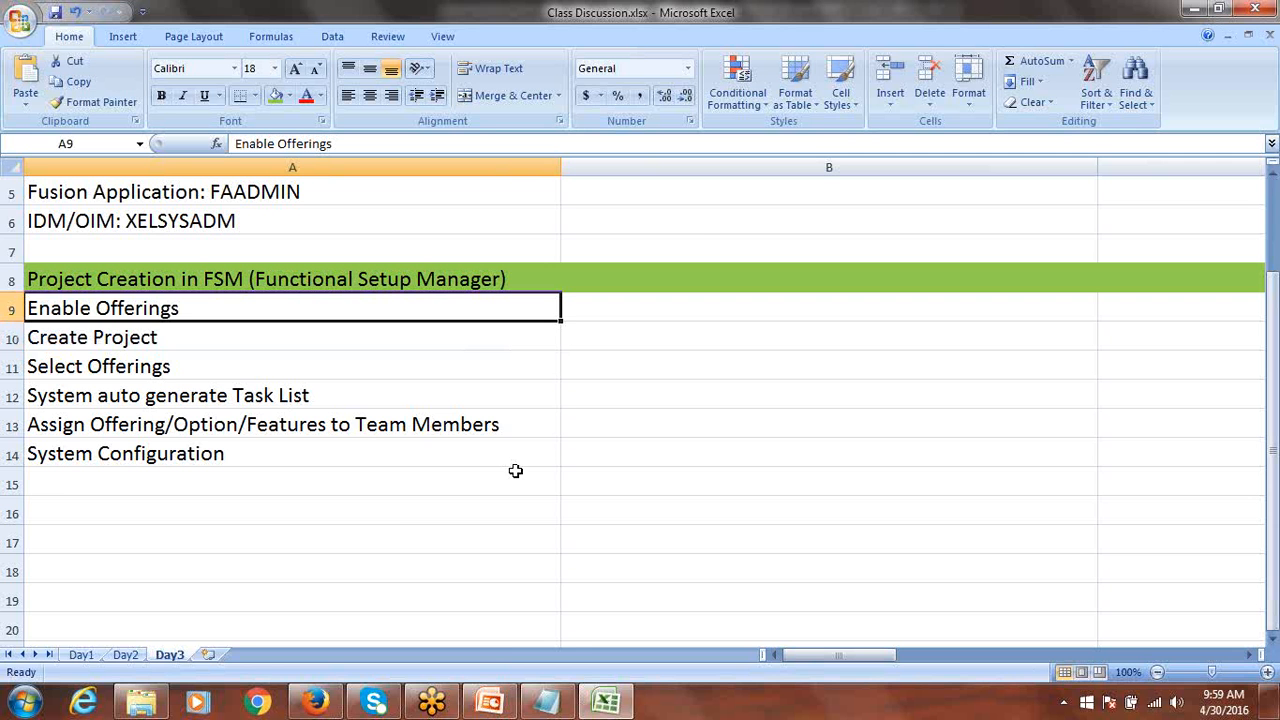
pyautogui.click(316, 700)
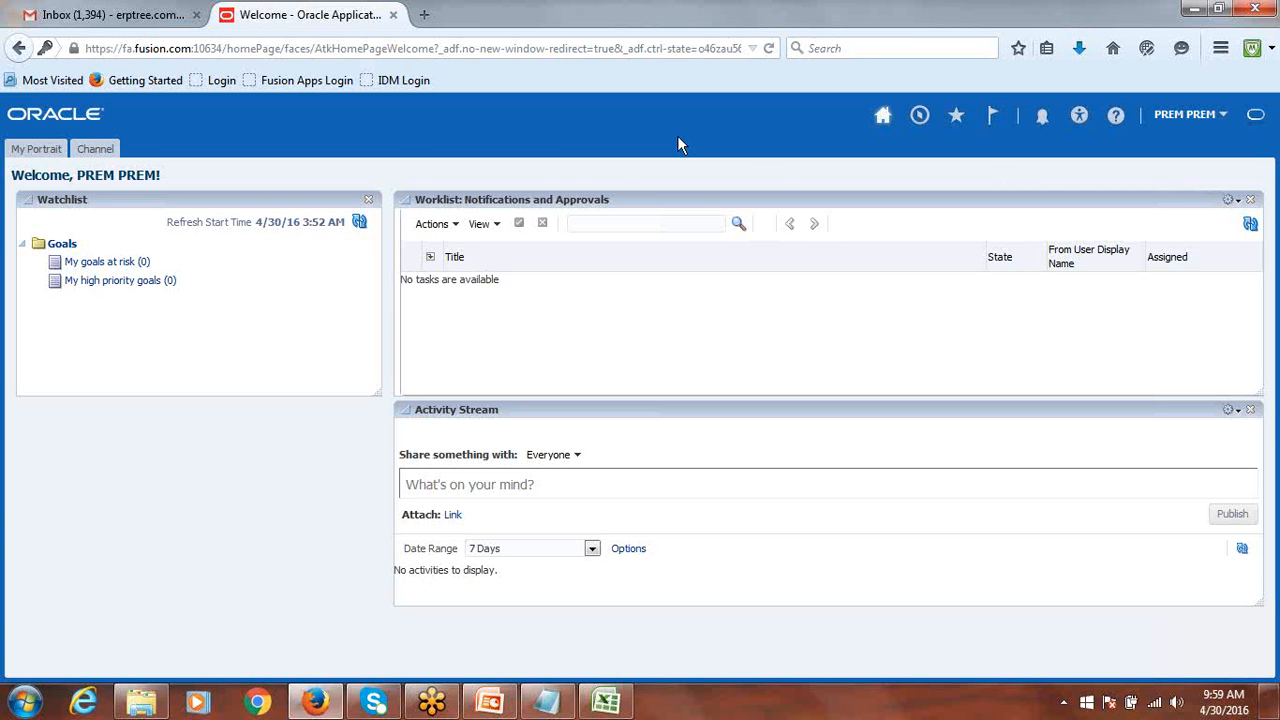
# Open the Setup and Maintenance work area from the user's Settings and Actions menu.
pyautogui.click(1183, 117)
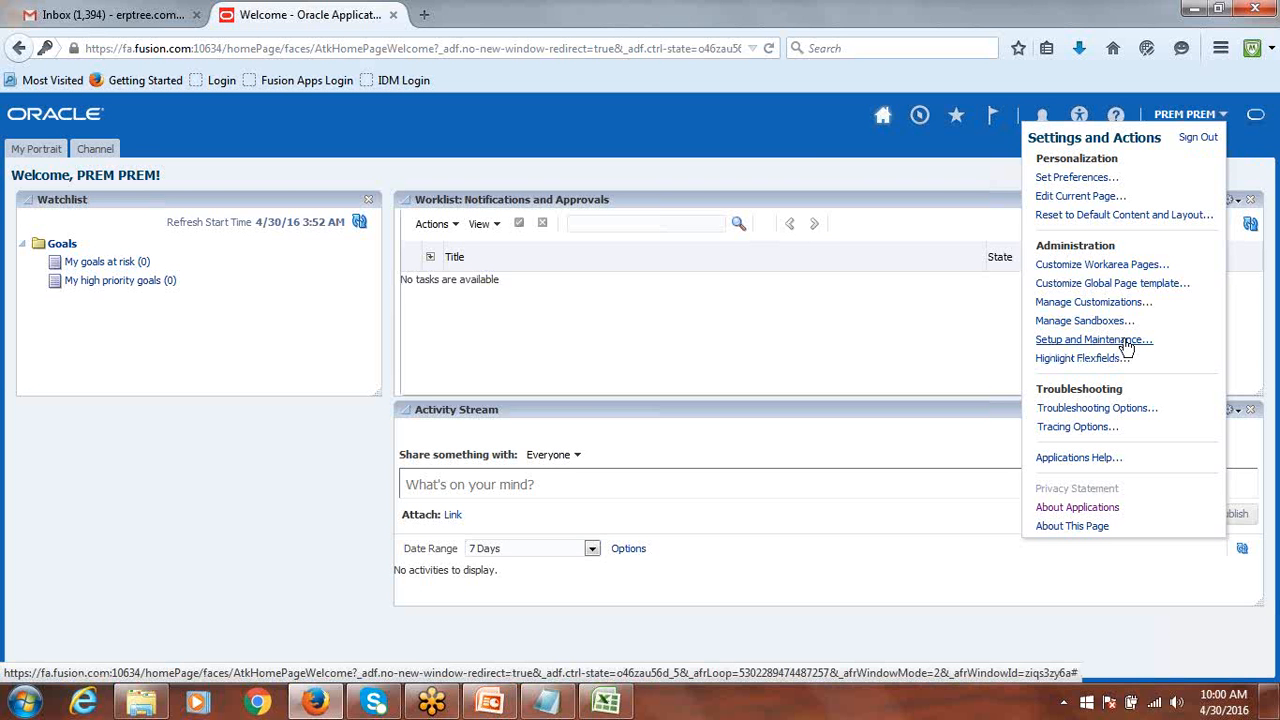
pyautogui.click(1251, 148)
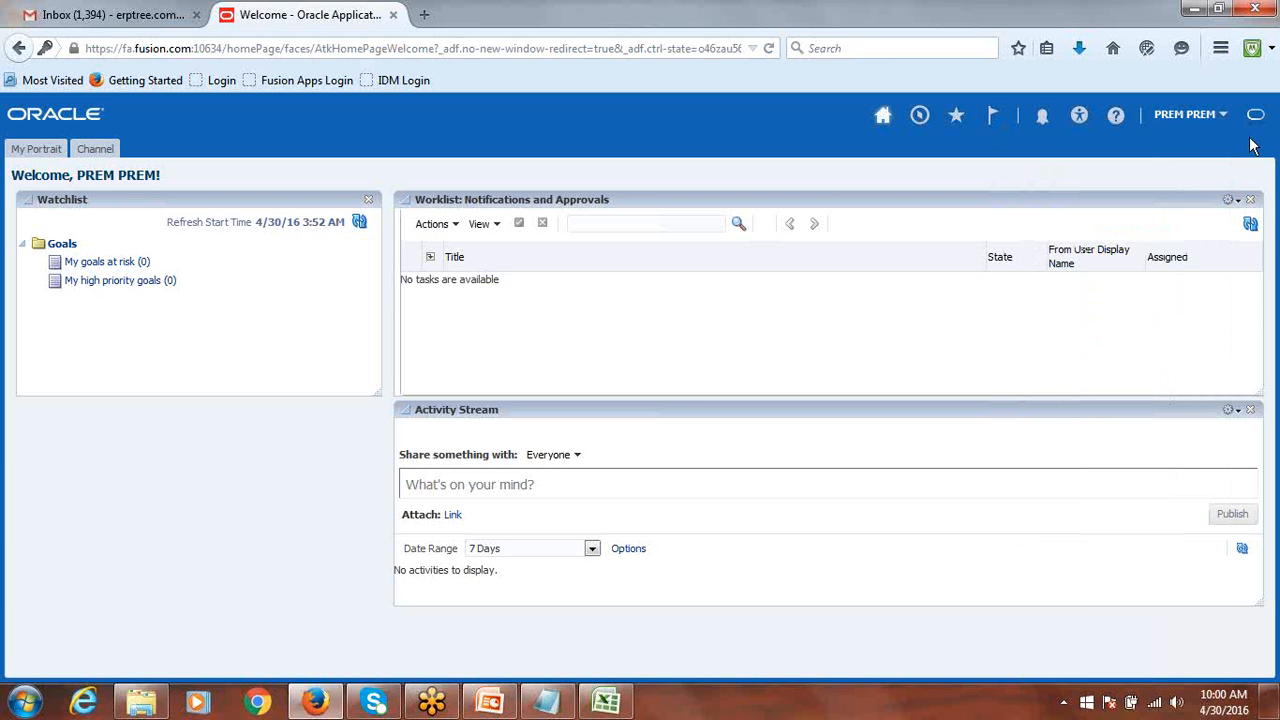
pyautogui.click(1185, 116)
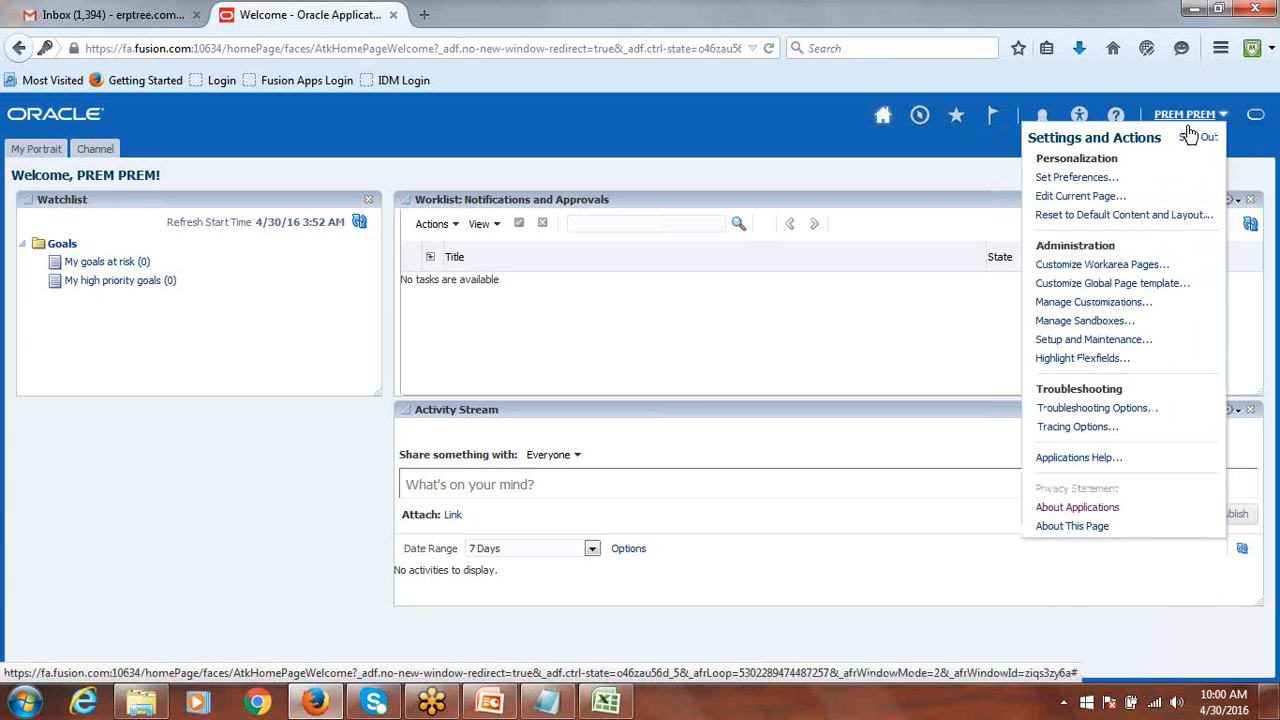
pyautogui.click(1107, 343)
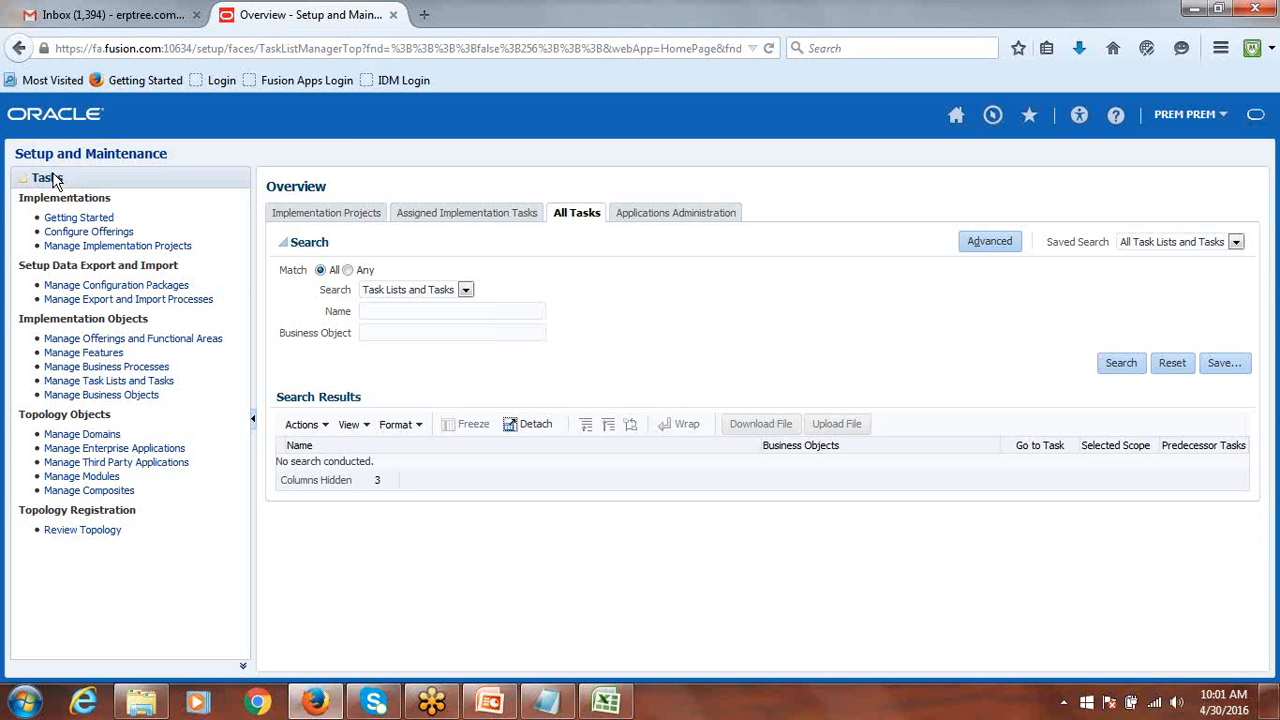
pyautogui.moveTo(18, 199); pyautogui.dragTo(143, 209)
pyautogui.click(143, 209)
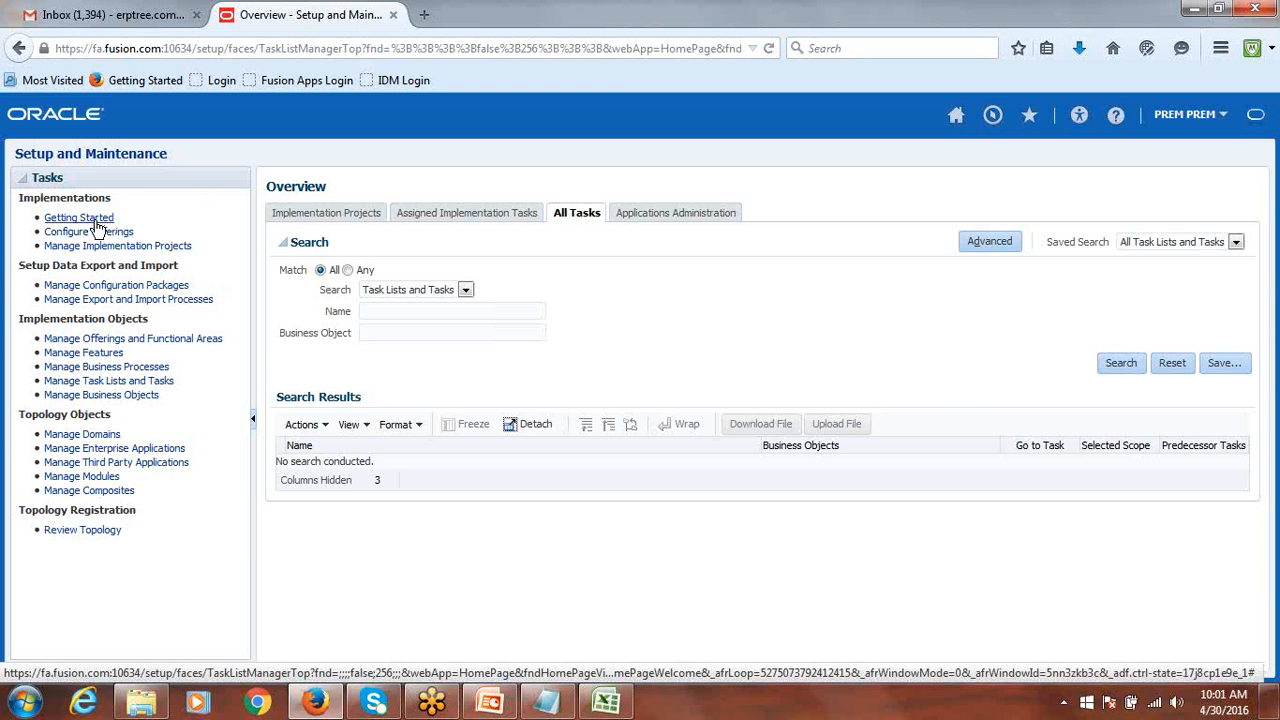
pyautogui.moveTo(64, 179); pyautogui.dragTo(33, 179)
pyautogui.click(134, 168)
pyautogui.click(174, 182)
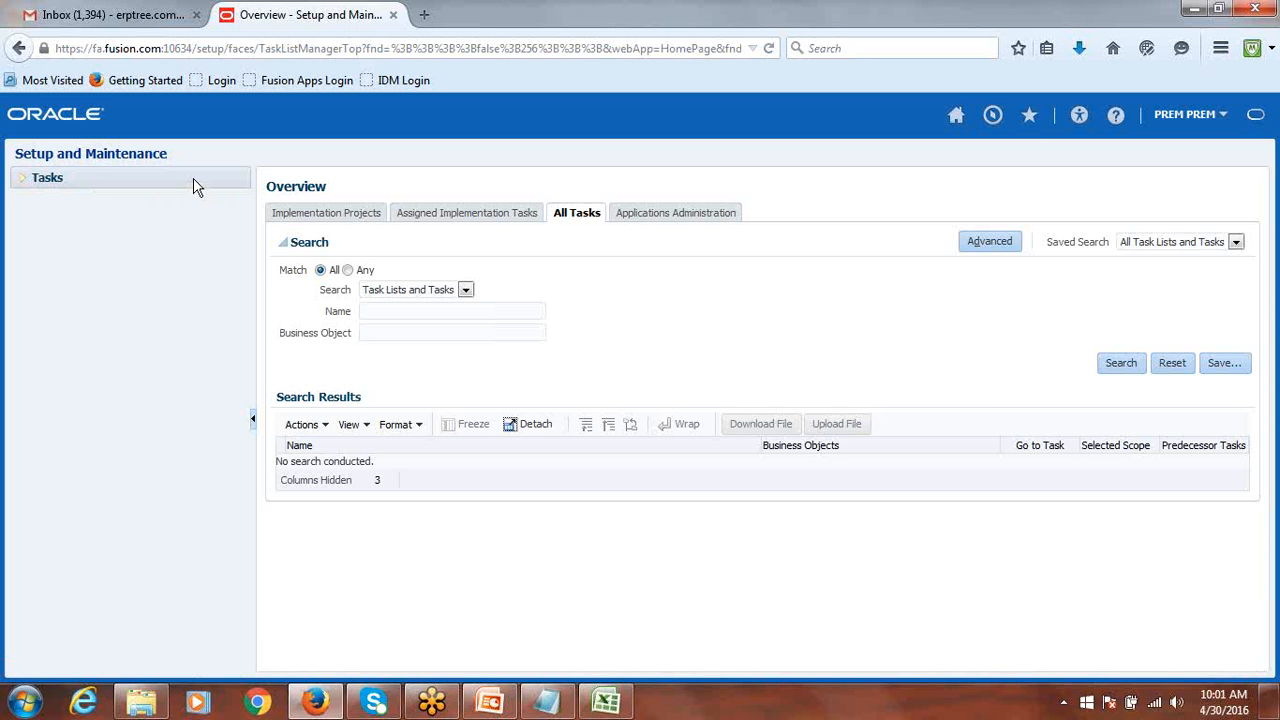
pyautogui.click(20, 177)
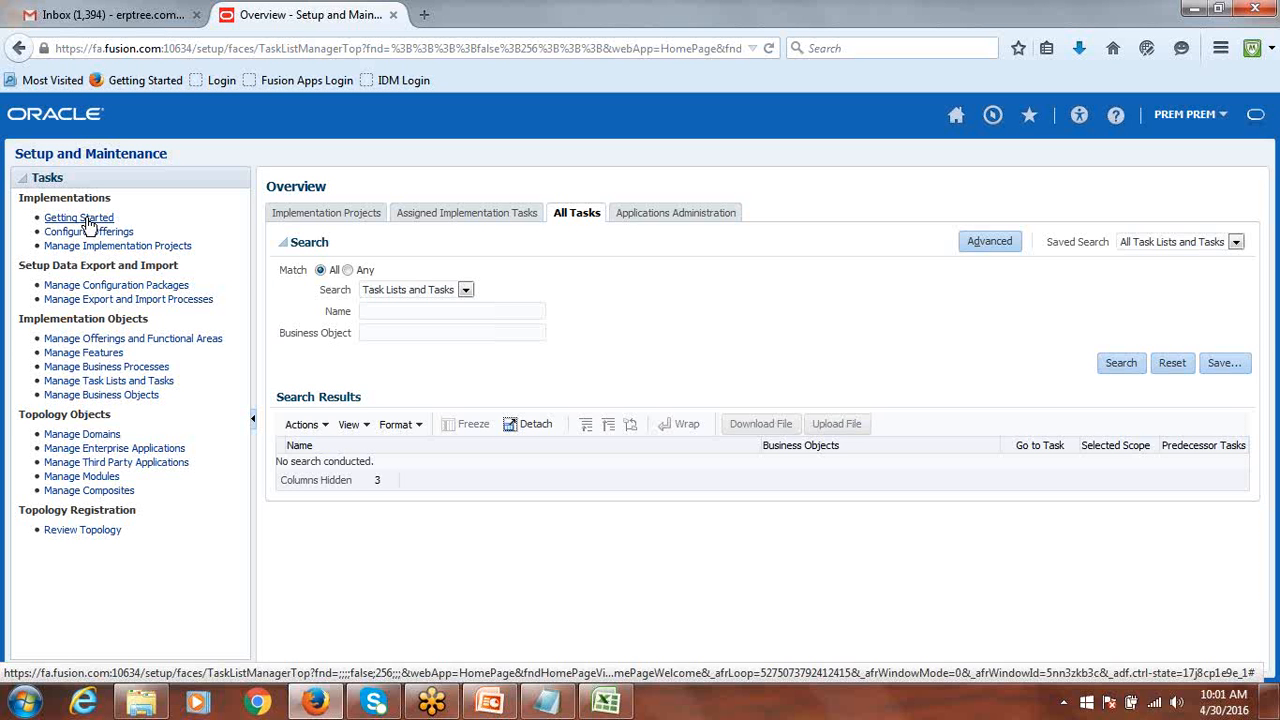
# Open the Getting Started page listing the offerings and dismiss the antivirus subscription notice.
pyautogui.click(79, 218)
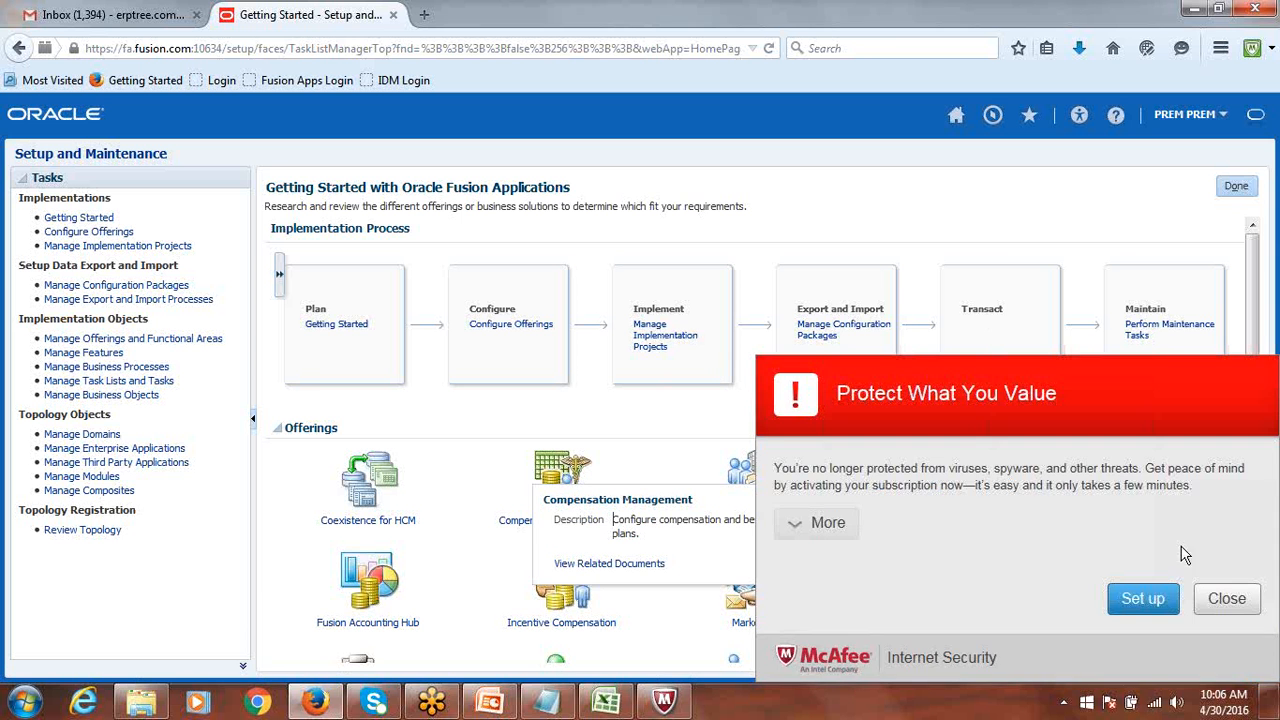
pyautogui.click(1226, 597)
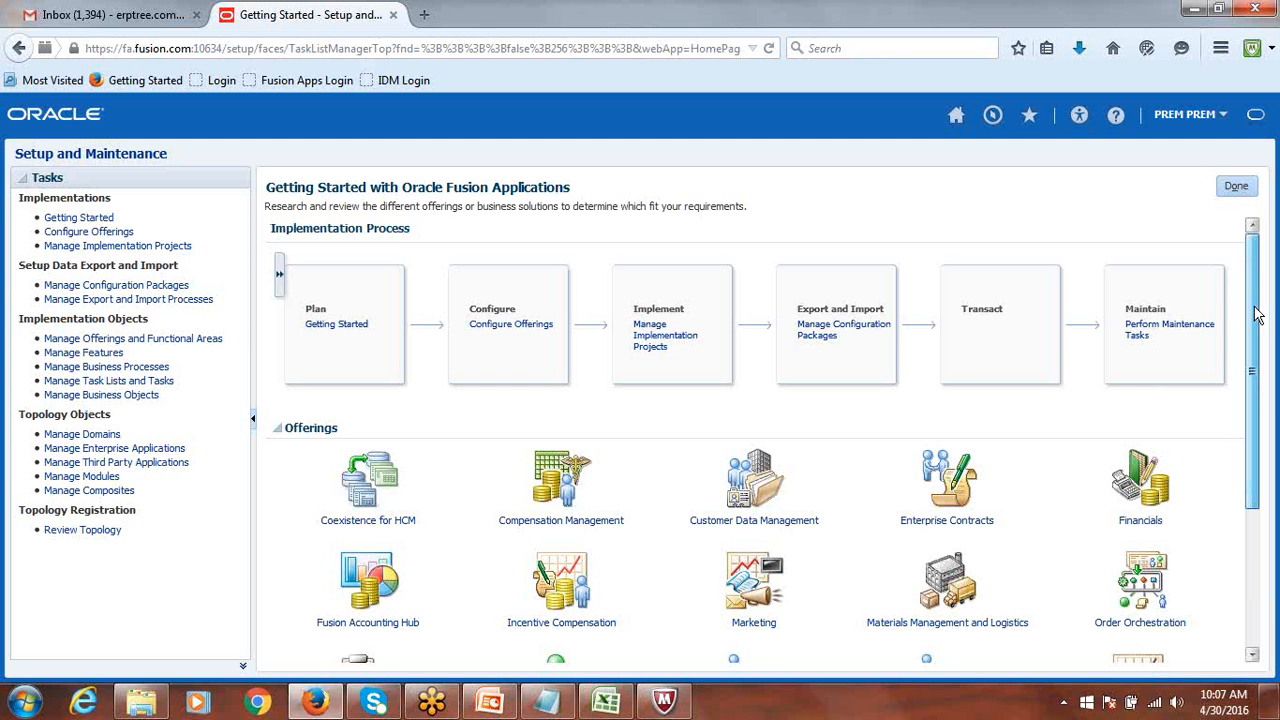
# Scroll the Offerings section and display the Financials offering description, selecting its text.
pyautogui.moveTo(1258, 314); pyautogui.dragTo(1268, 433)
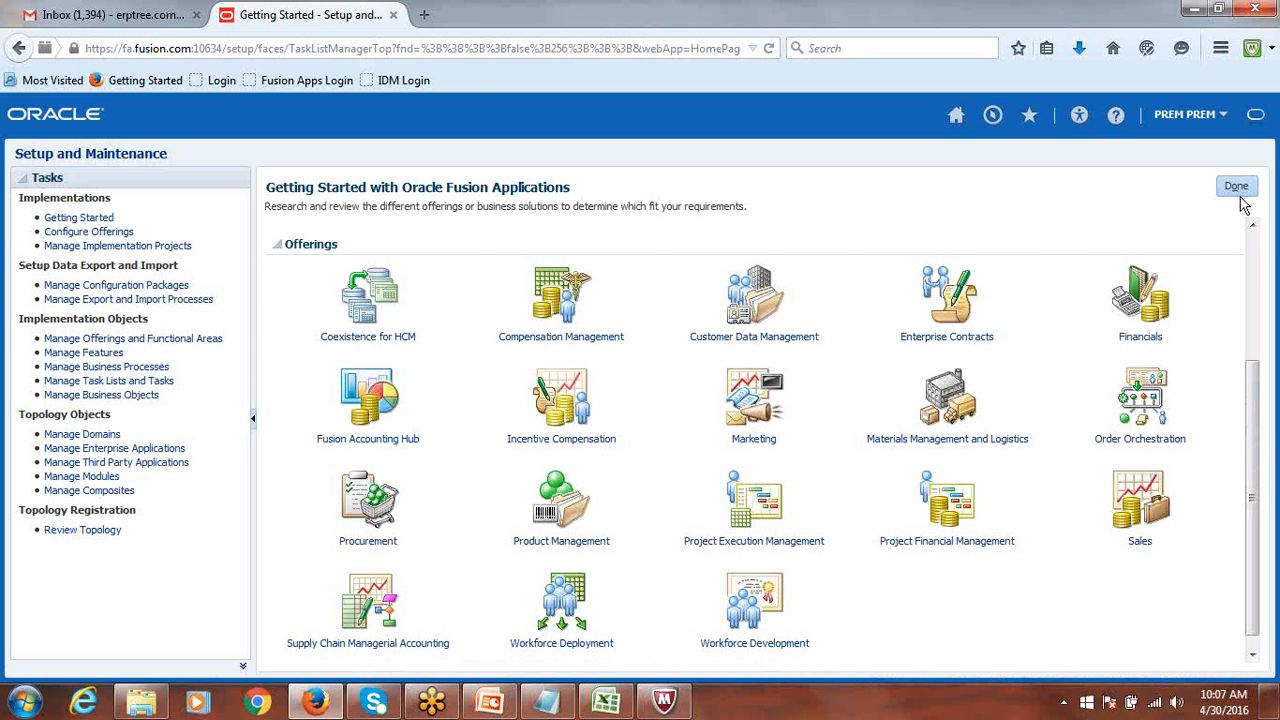
pyautogui.click(1150, 314)
pyautogui.moveTo(1147, 316)
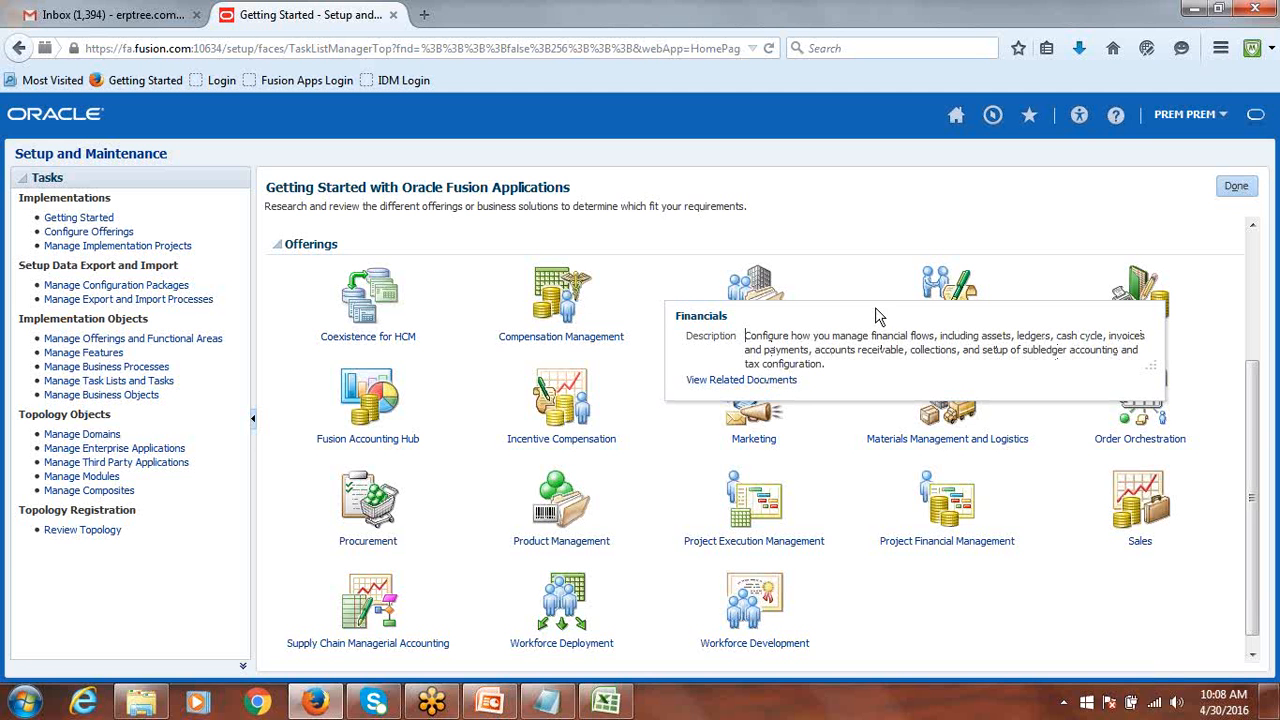
pyautogui.moveTo(824, 364); pyautogui.dragTo(743, 340)
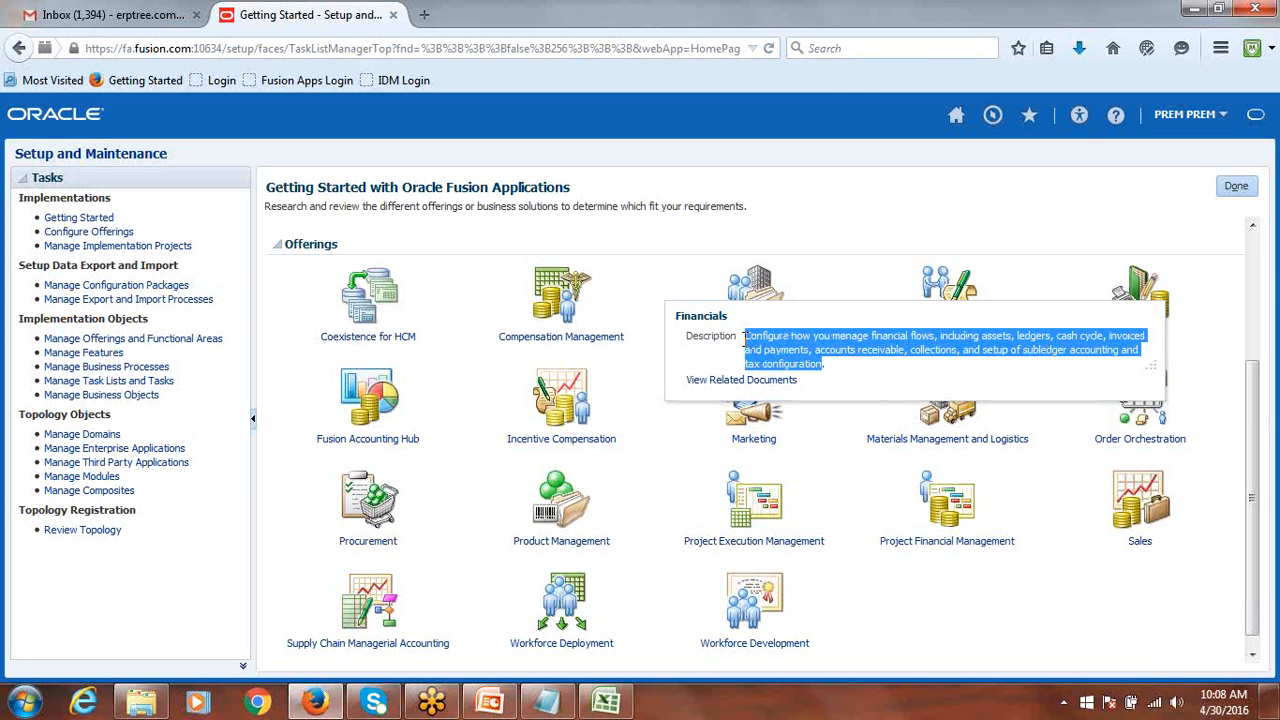
pyautogui.click(840, 380)
pyautogui.moveTo(826, 364); pyautogui.dragTo(750, 338)
pyautogui.click(863, 307)
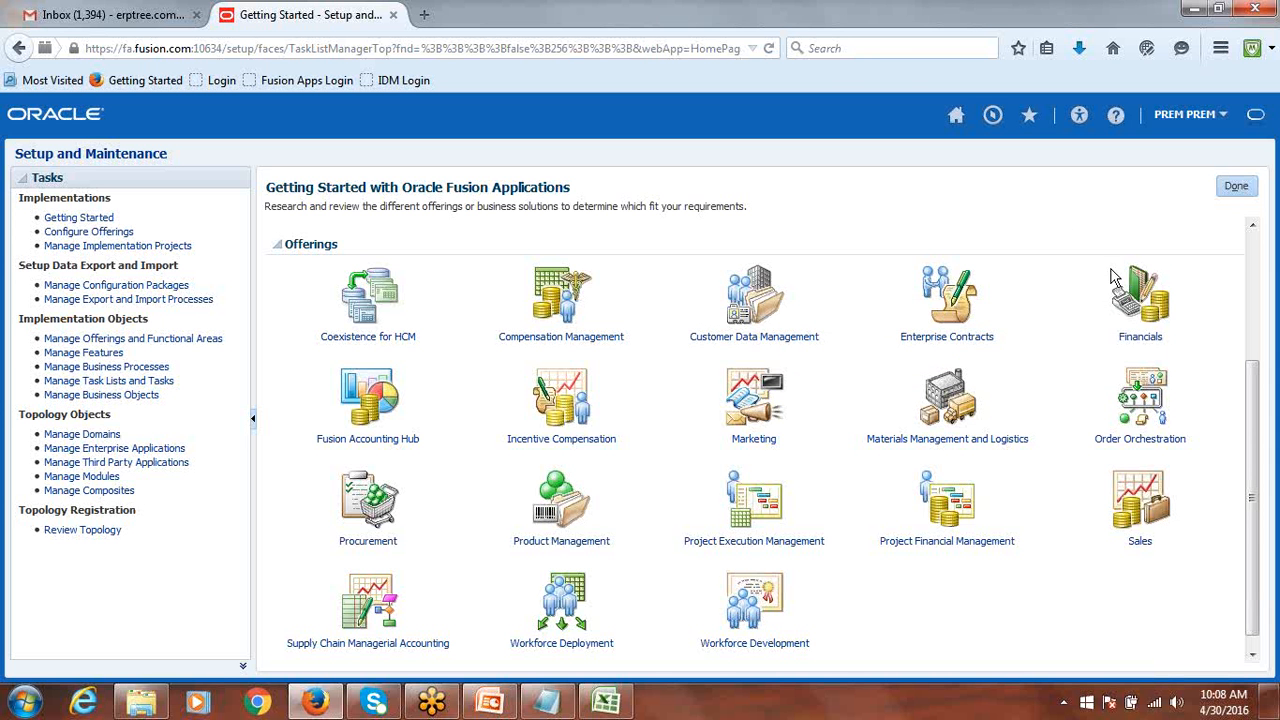
pyautogui.moveTo(1140, 290)
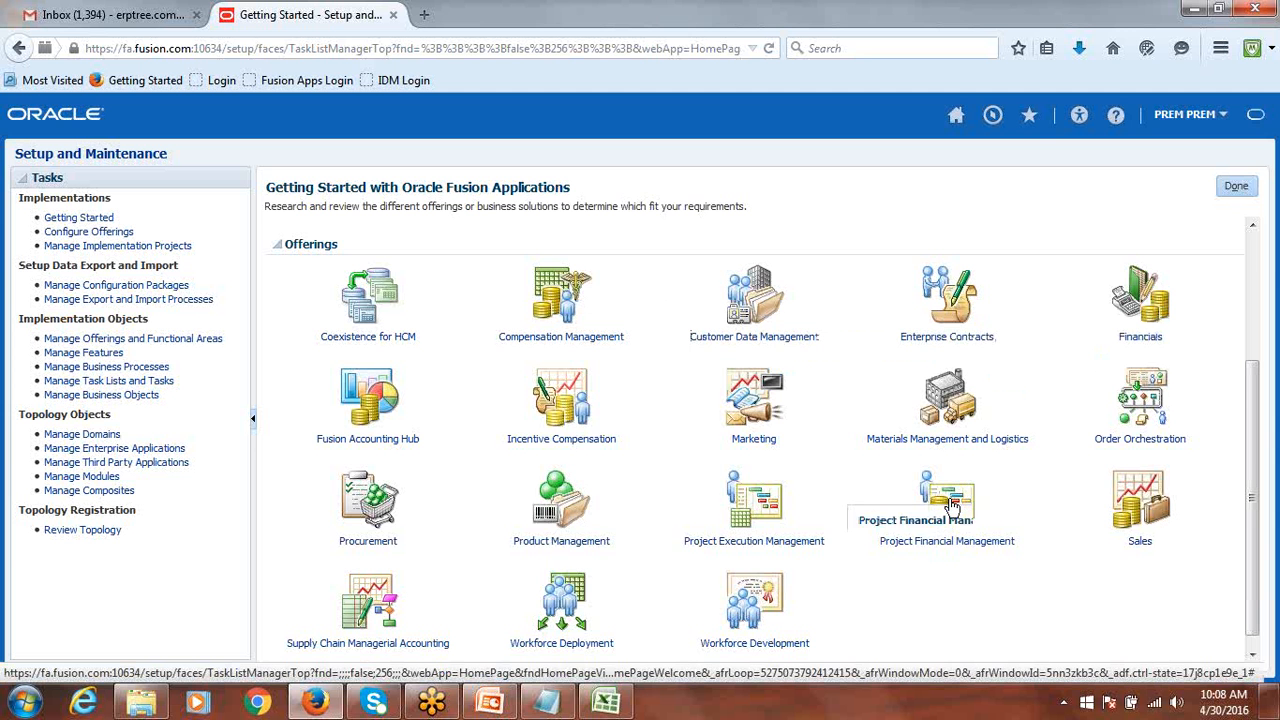
pyautogui.moveTo(951, 506)
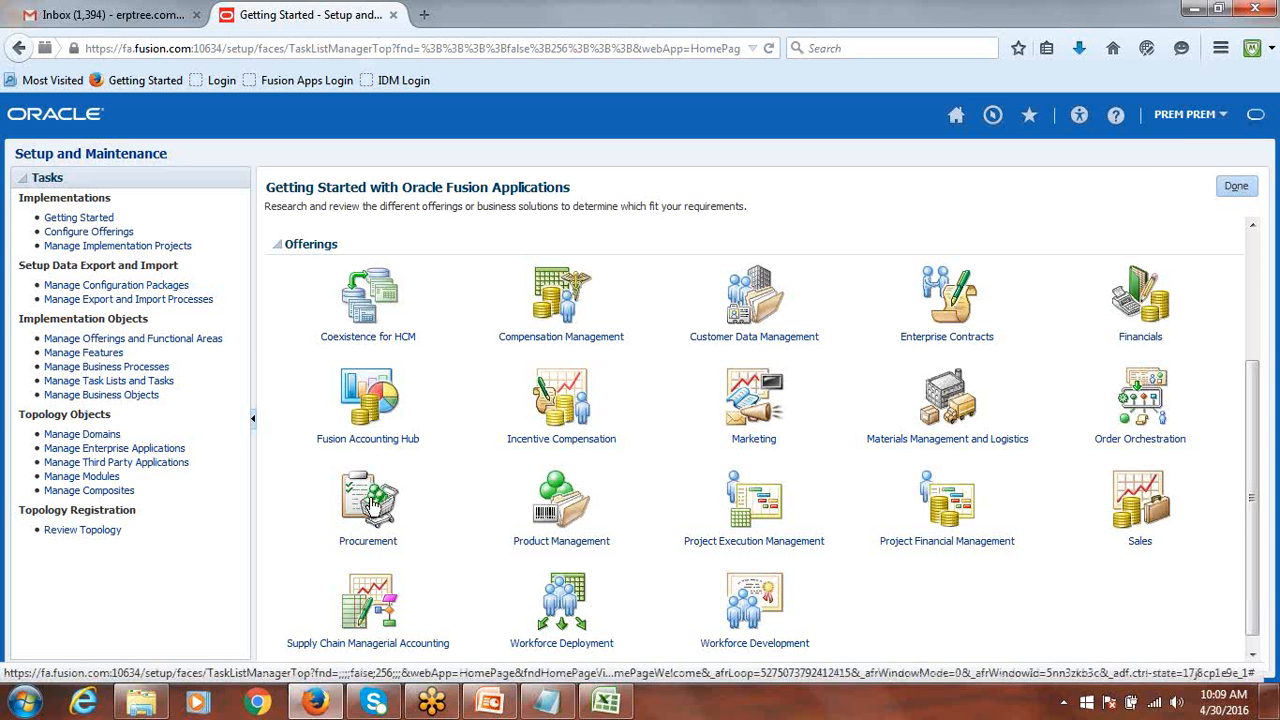
pyautogui.moveTo(373, 503)
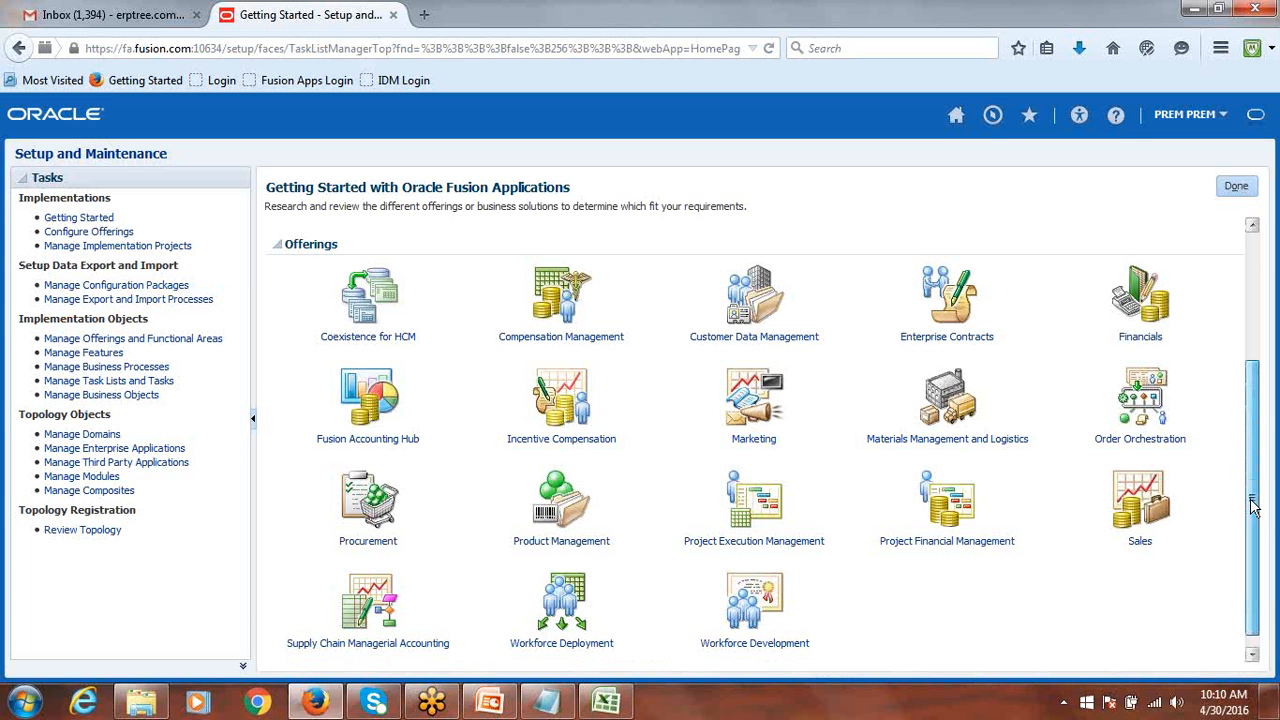
pyautogui.moveTo(1254, 505); pyautogui.dragTo(1278, 546)
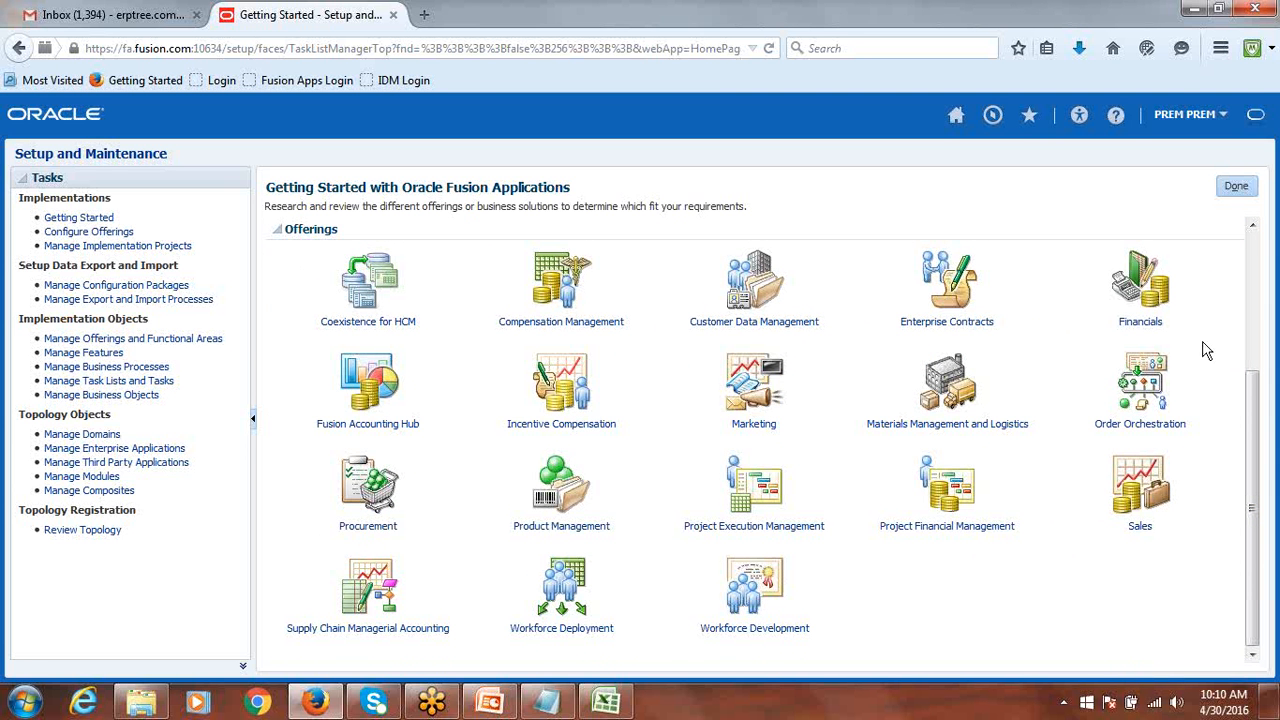
pyautogui.moveTo(1143, 290)
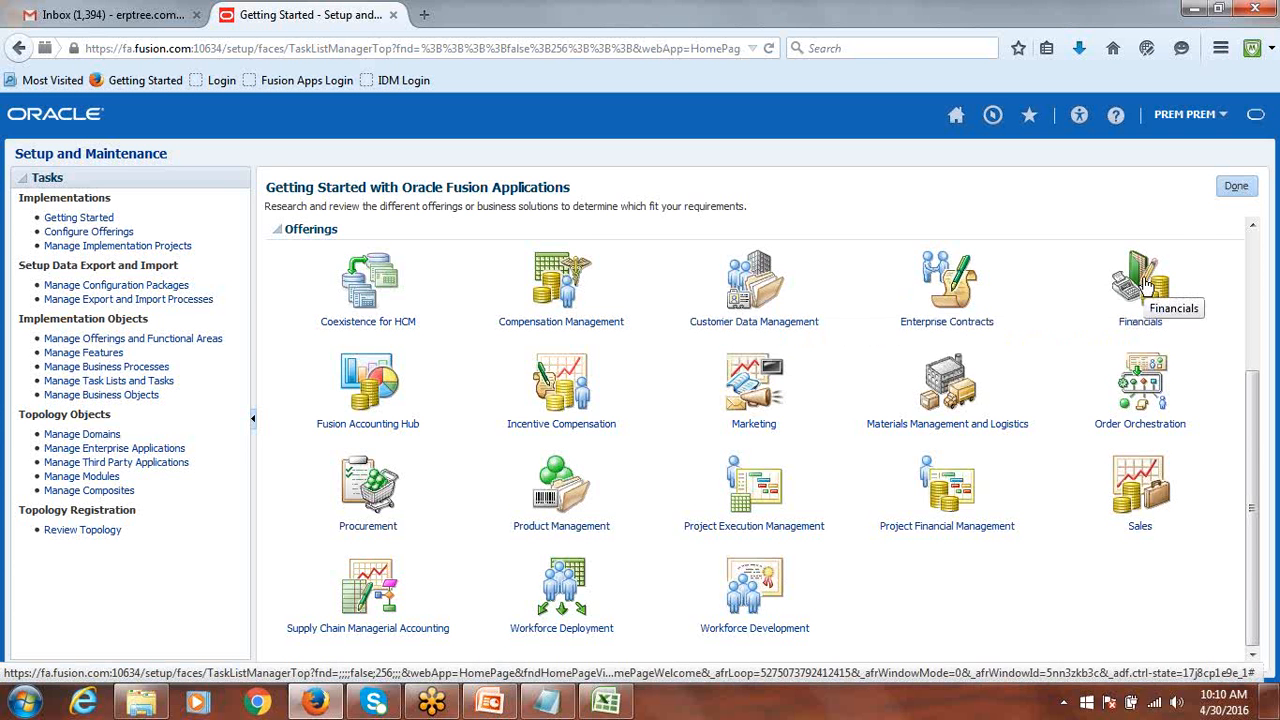
# Open the Offering: Financials page with its Documents table.
pyautogui.click(1149, 287)
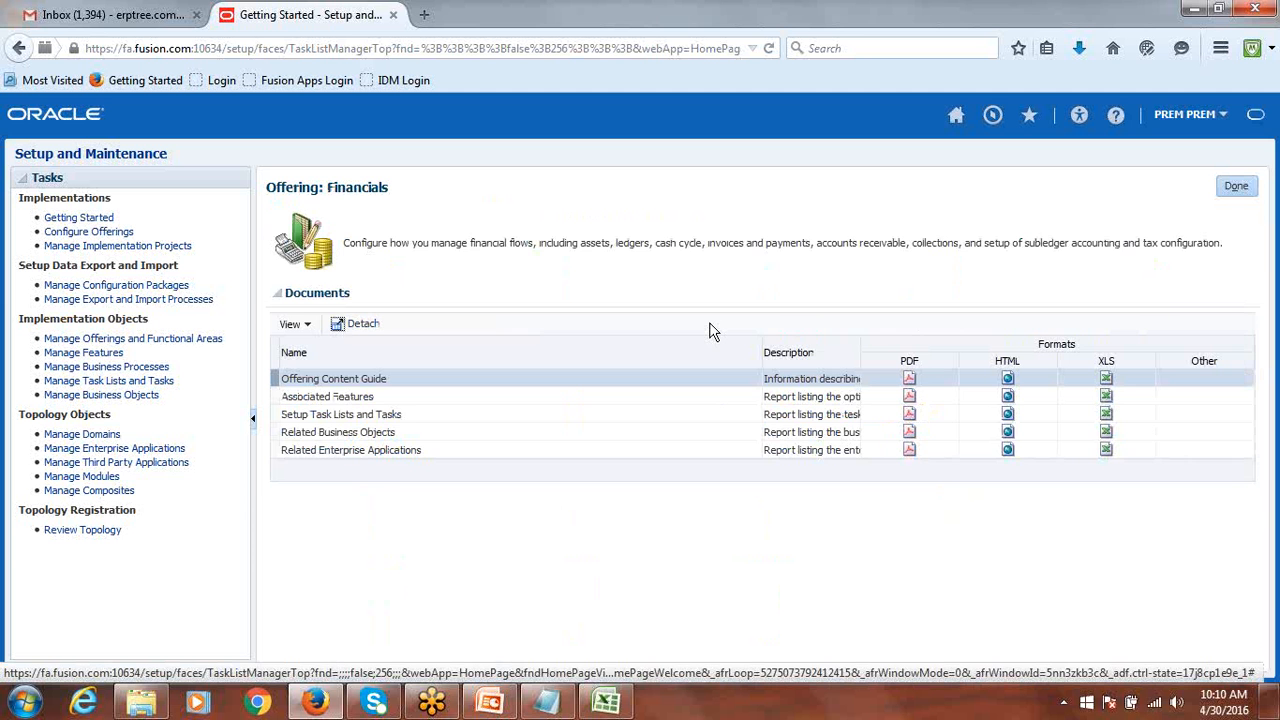
pyautogui.moveTo(358, 303); pyautogui.dragTo(284, 297)
pyautogui.click(479, 304)
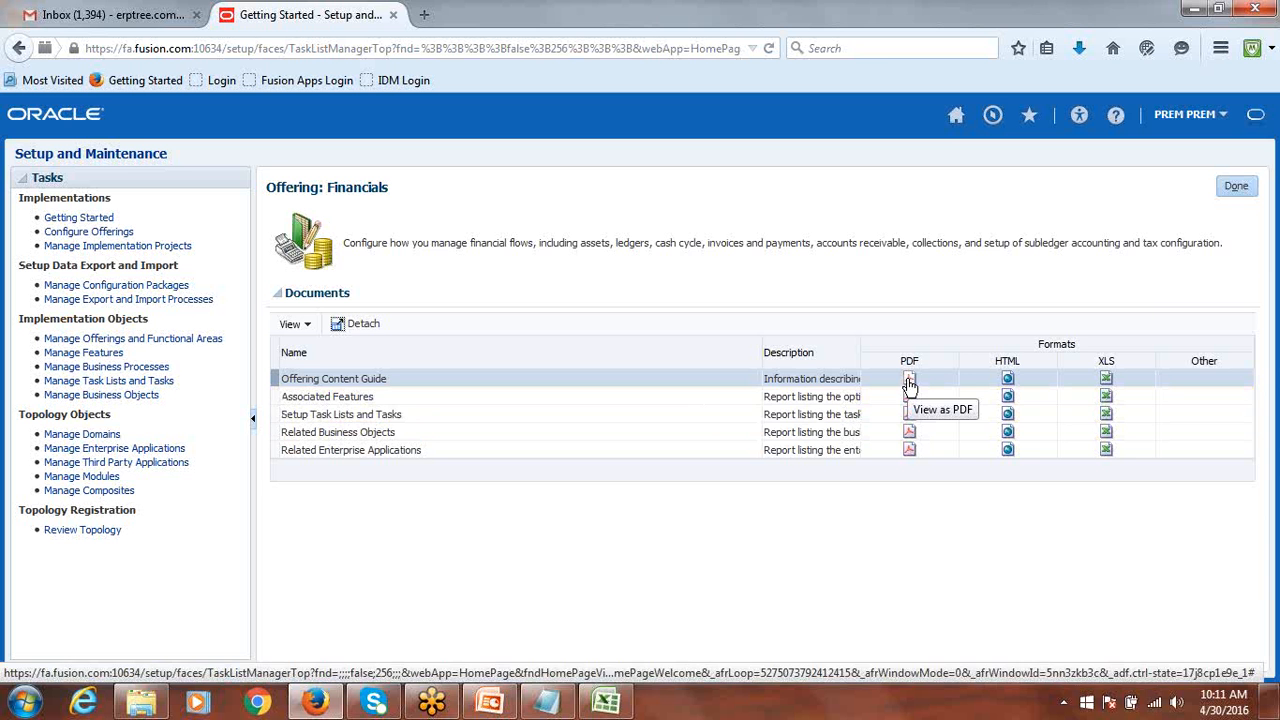
# Open the XLS Offering Content Guide with Microsoft Office Excel and switch to Excel.
pyautogui.click(1106, 380)
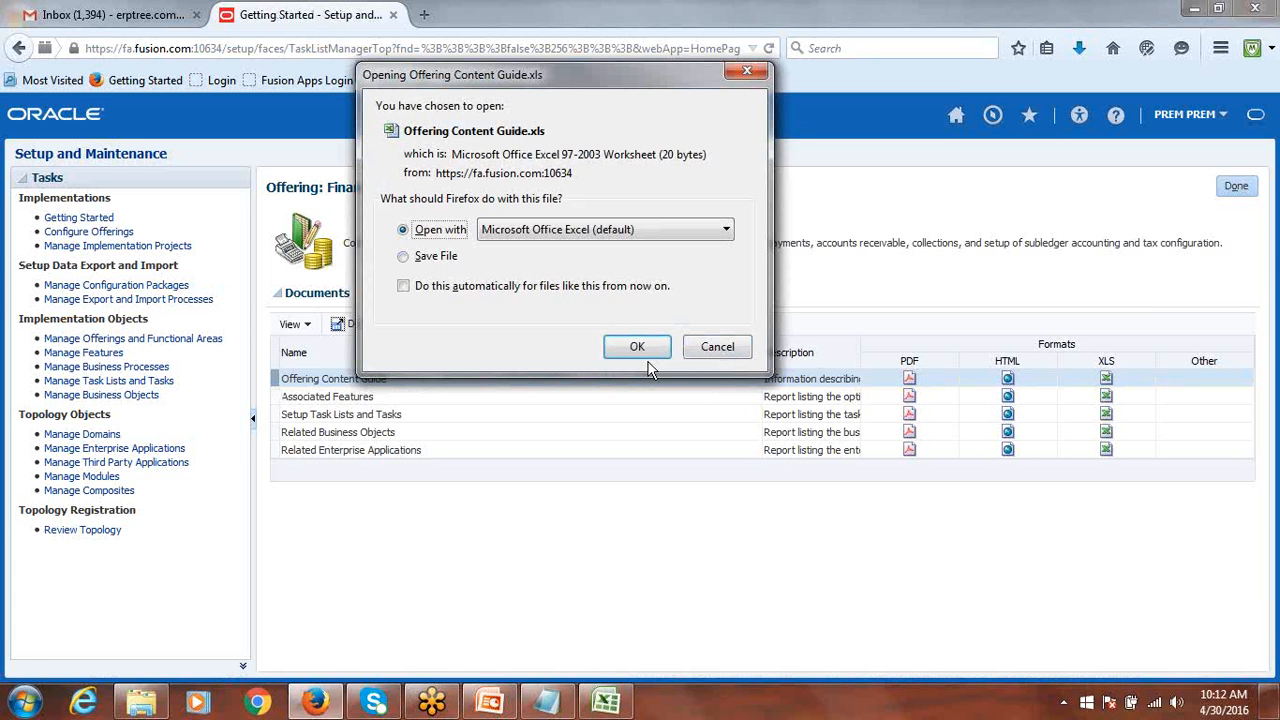
pyautogui.moveTo(560, 95); pyautogui.dragTo(814, 30)
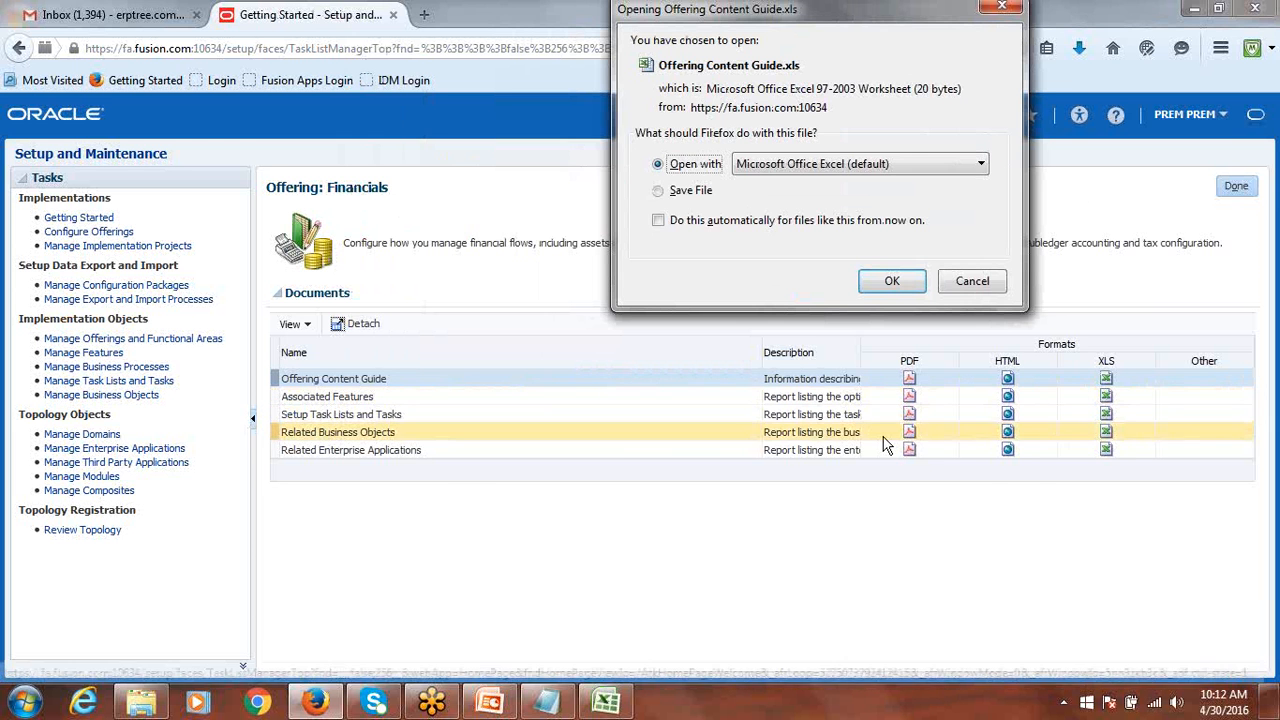
pyautogui.click(891, 281)
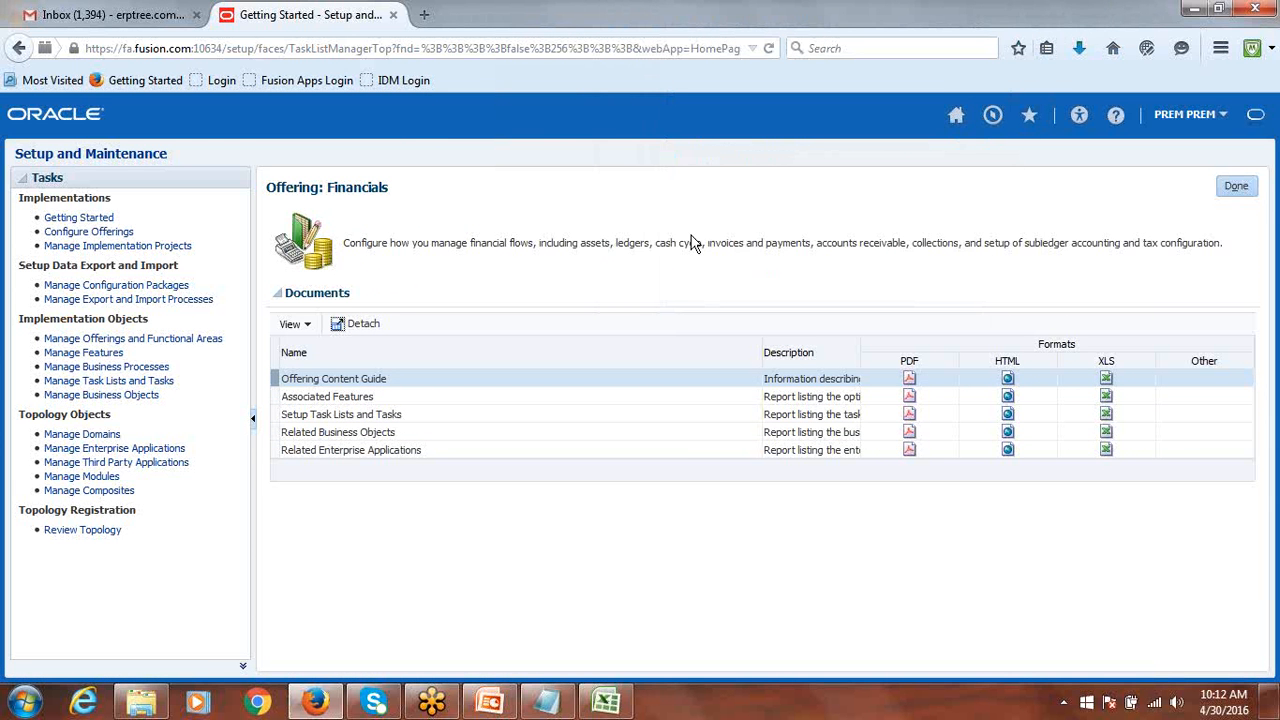
pyautogui.click(607, 703)
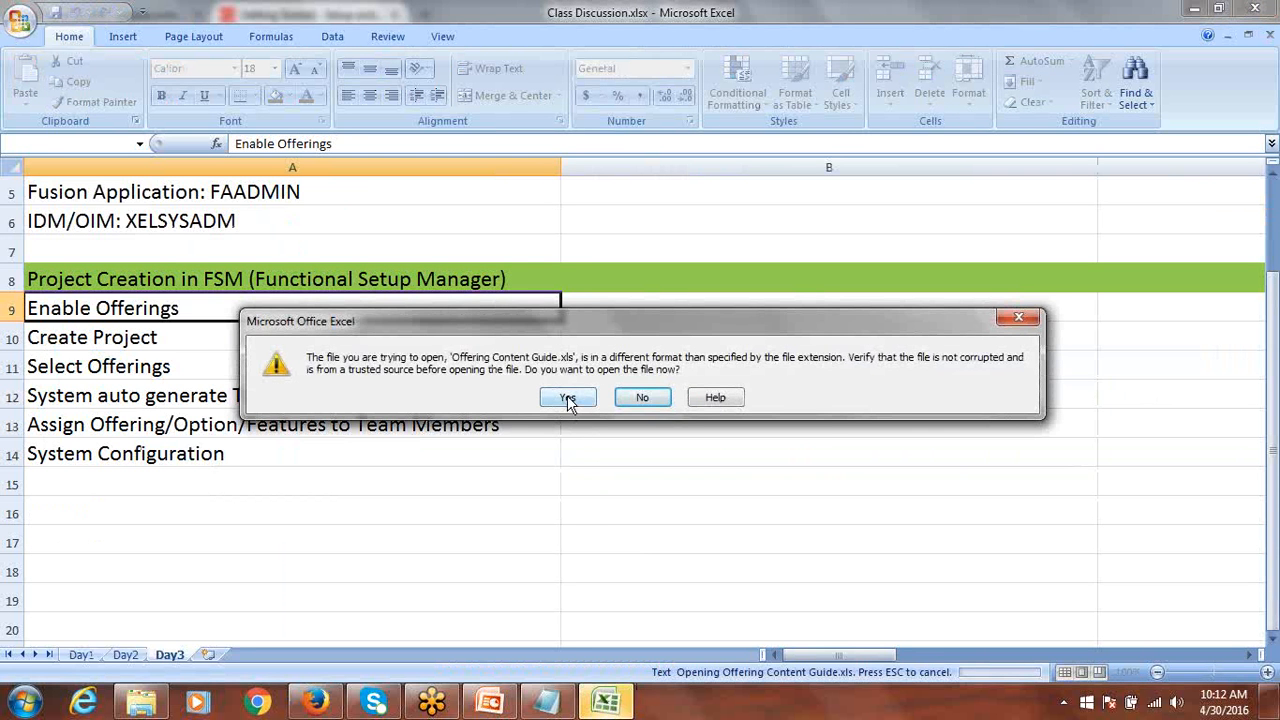
# Accept the format warning, close the empty Offering Content Guide.xls, and return to Firefox.
pyautogui.click(568, 398)
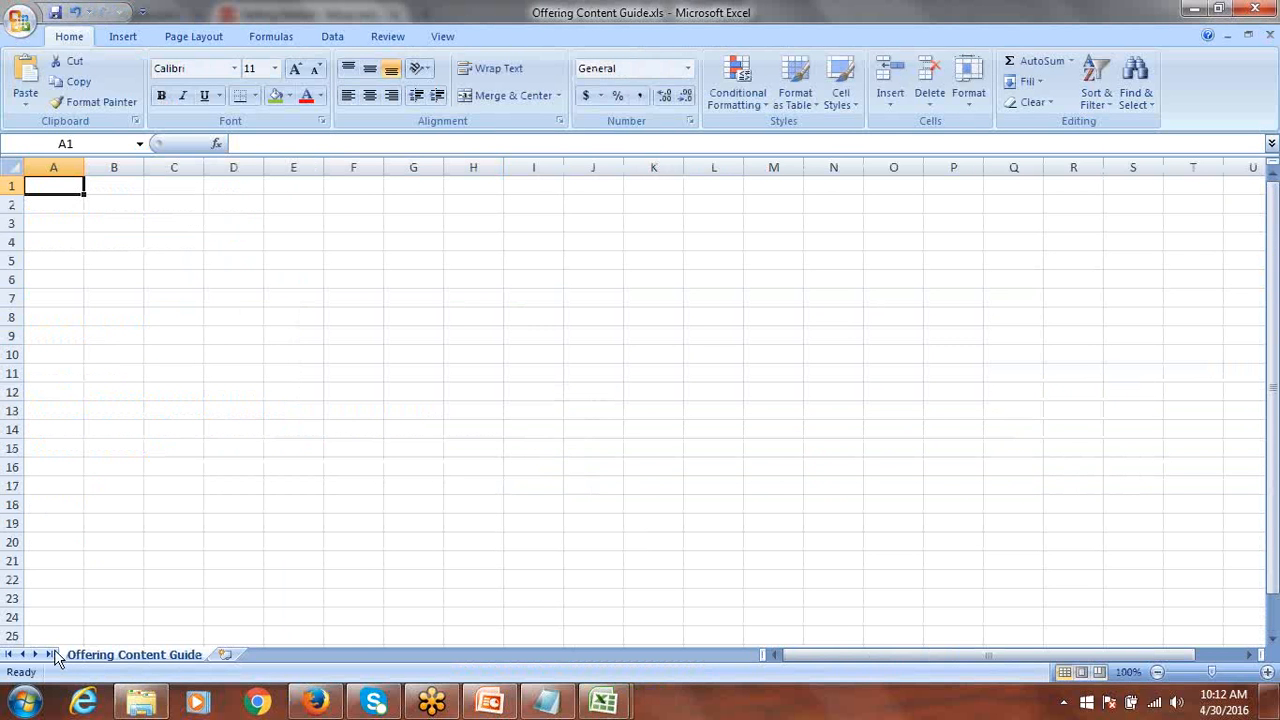
pyautogui.click(1270, 8)
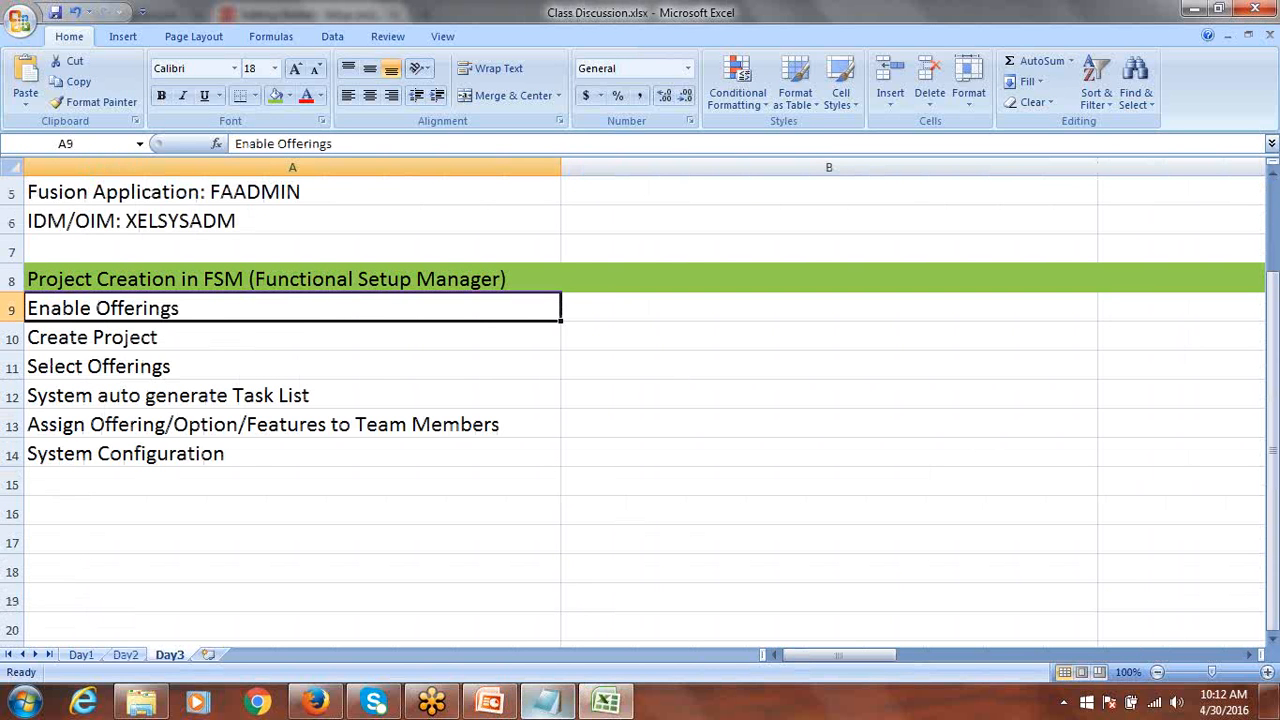
pyautogui.click(316, 702)
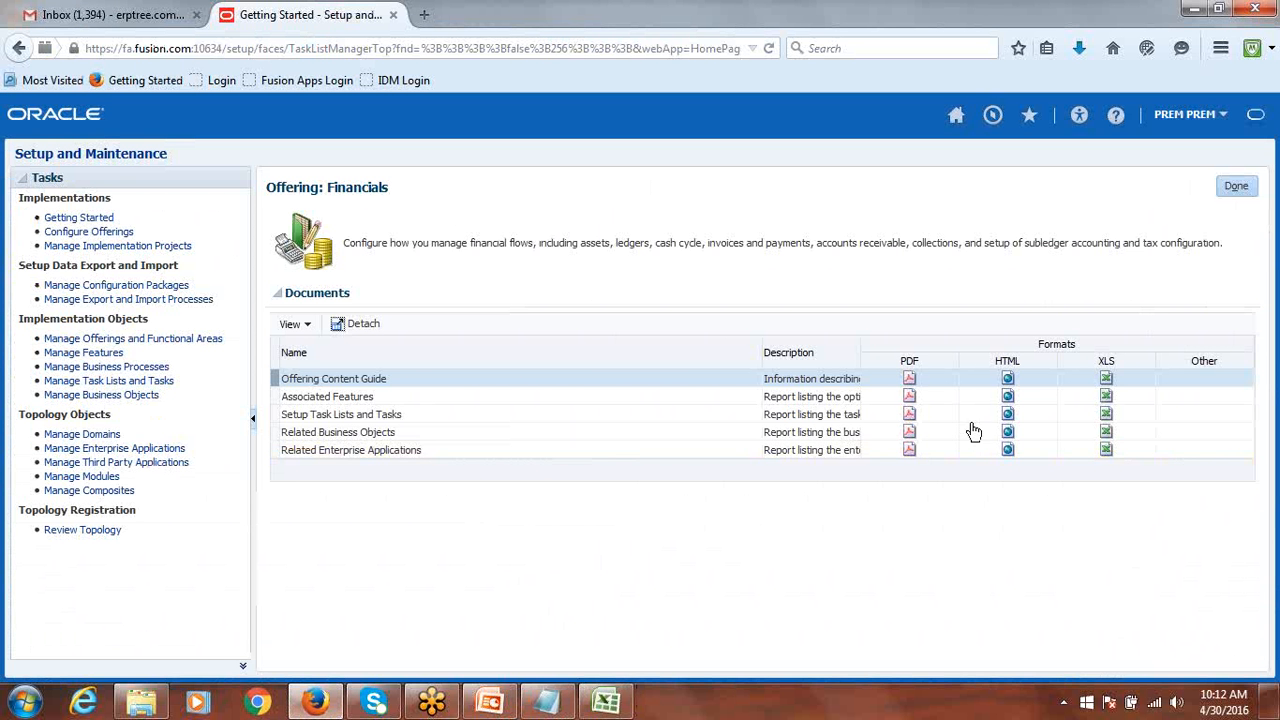
# Open the Offering Content Guide PDF with Foxit Reader instead of saving it.
pyautogui.click(909, 380)
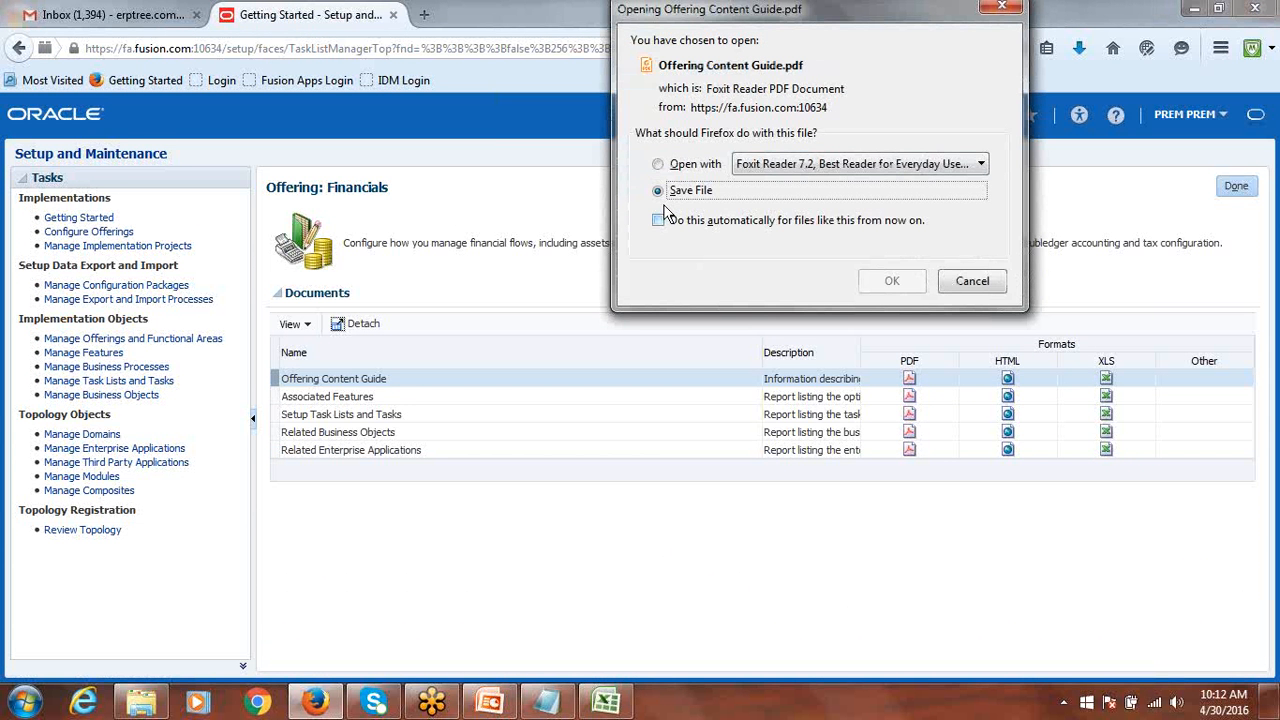
pyautogui.click(662, 164)
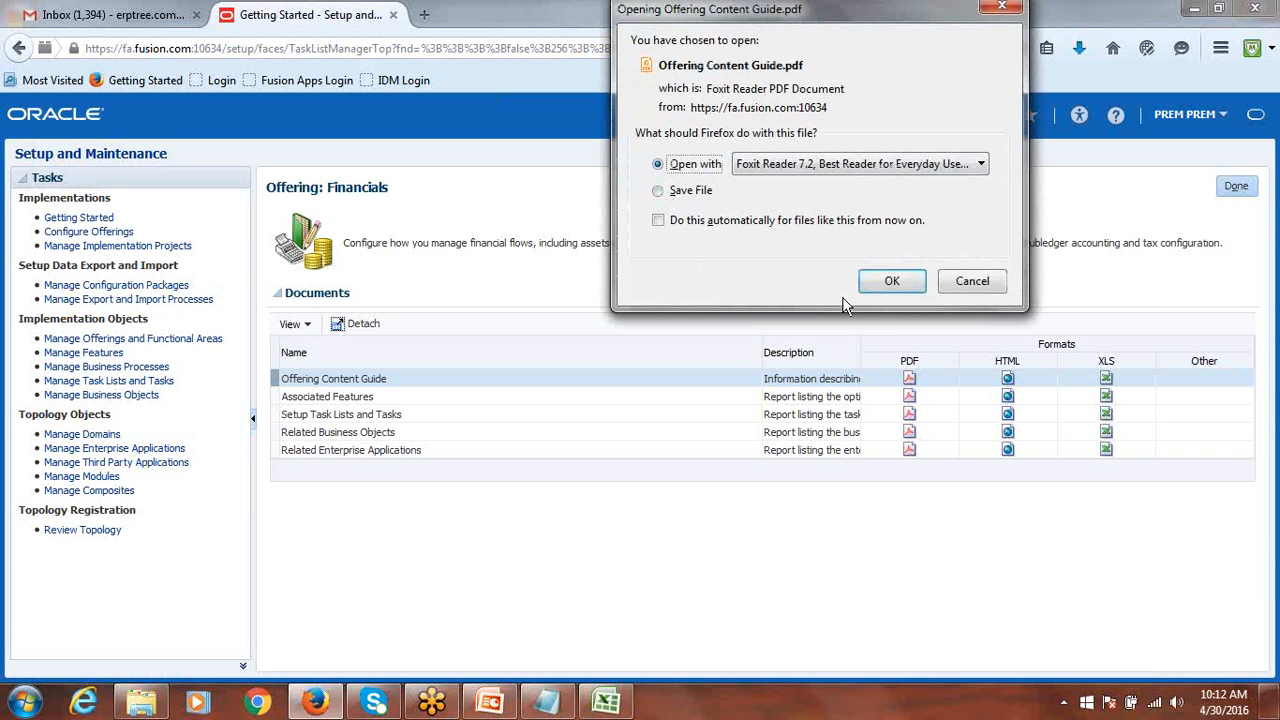
pyautogui.click(893, 282)
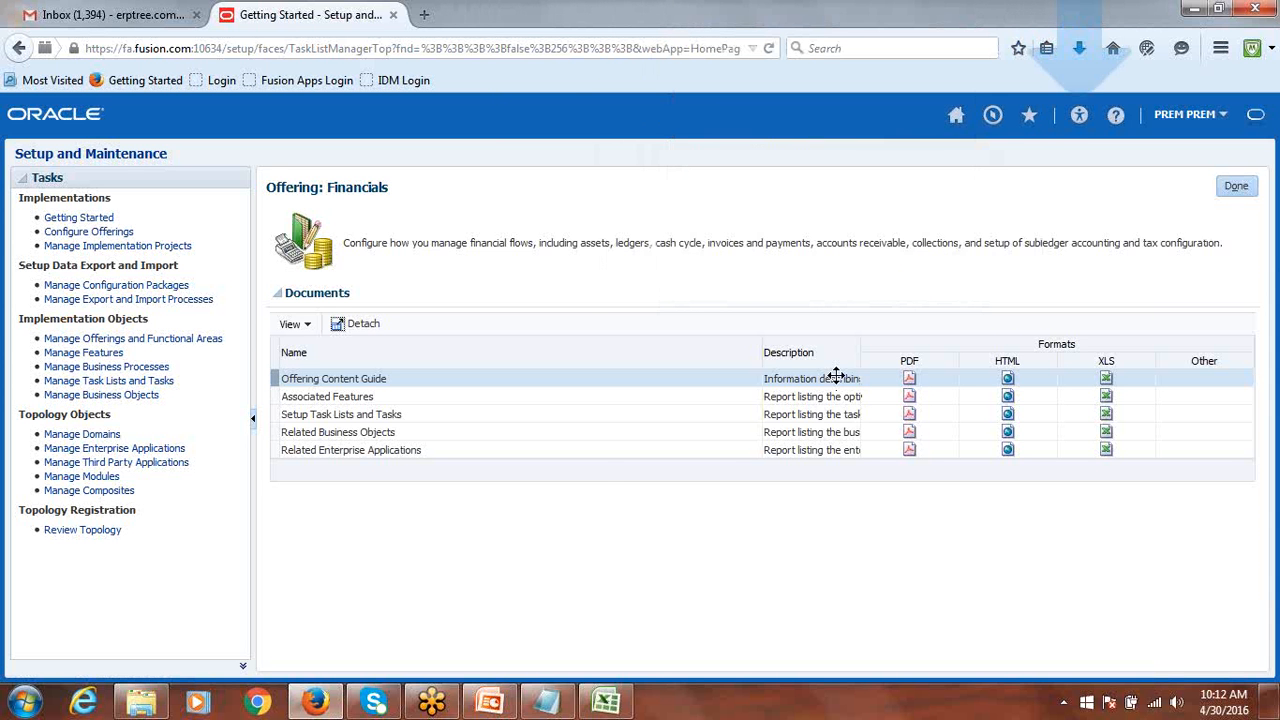
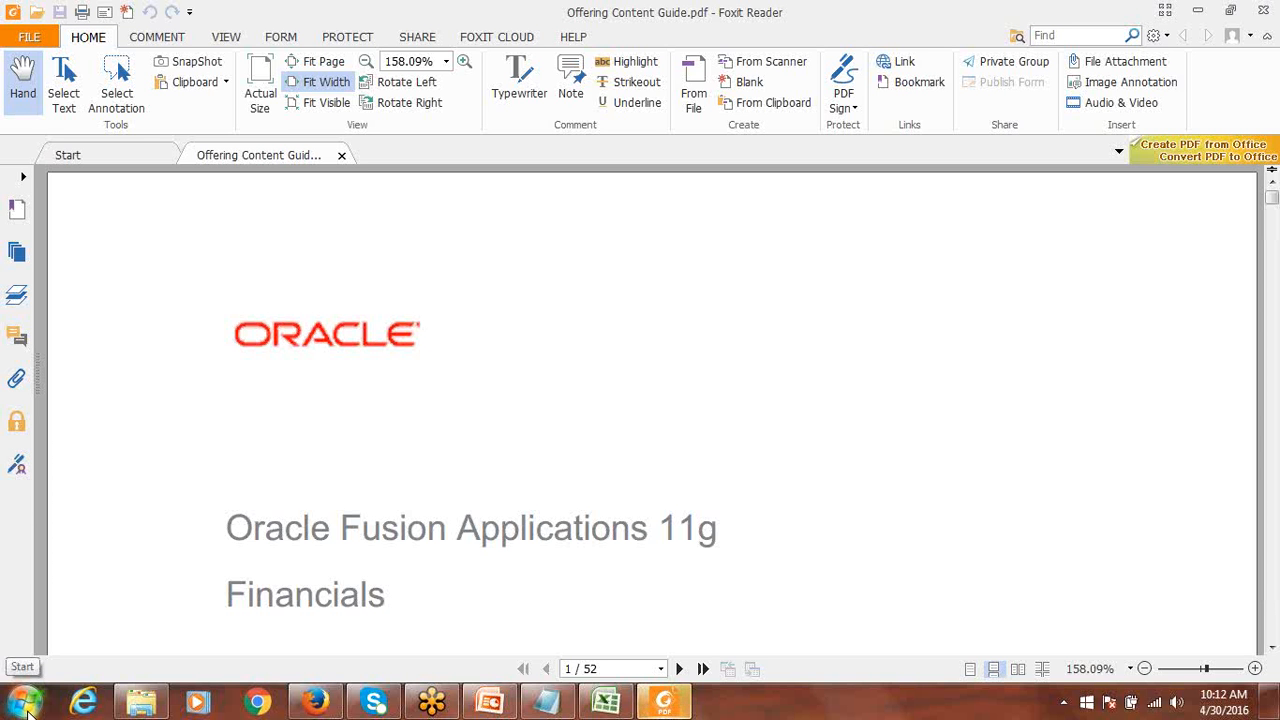
# Open a blank Notepad window over the PDF, then return to Firefox's Oracle setup page.
pyautogui.click(24, 708)
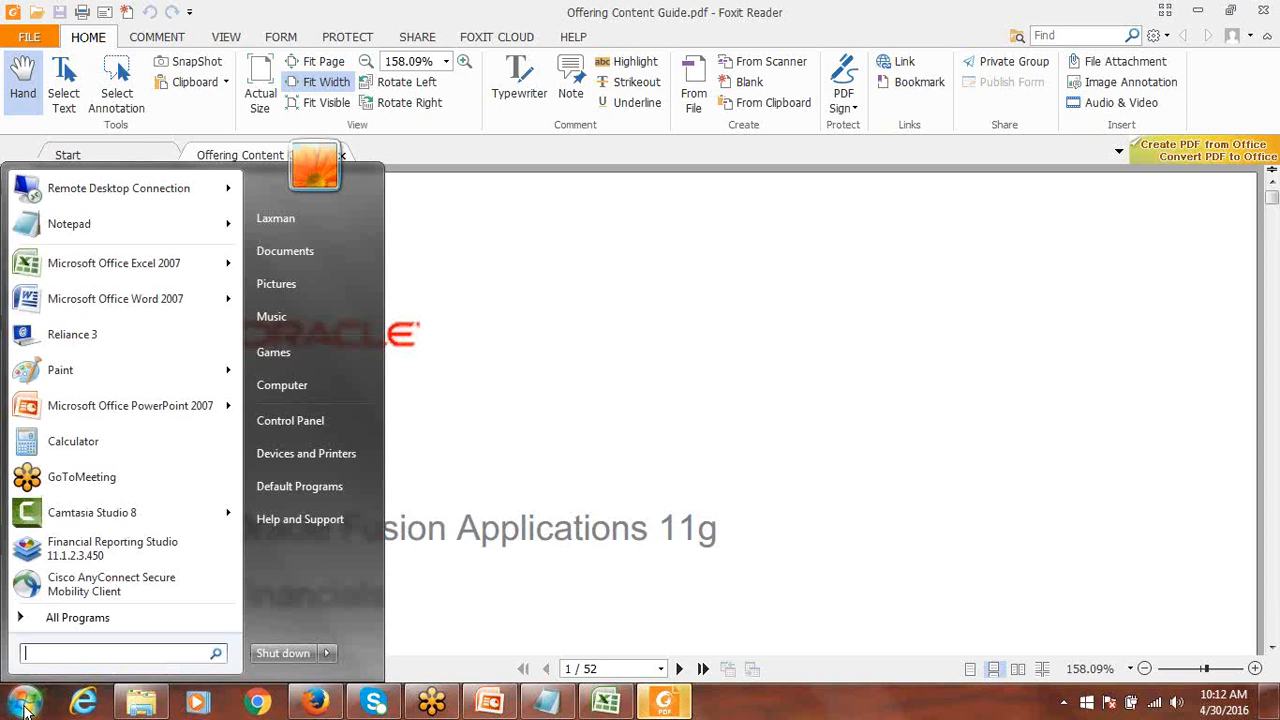
pyautogui.click(34, 228)
pyautogui.moveTo(500, 257); pyautogui.dragTo(634, 203)
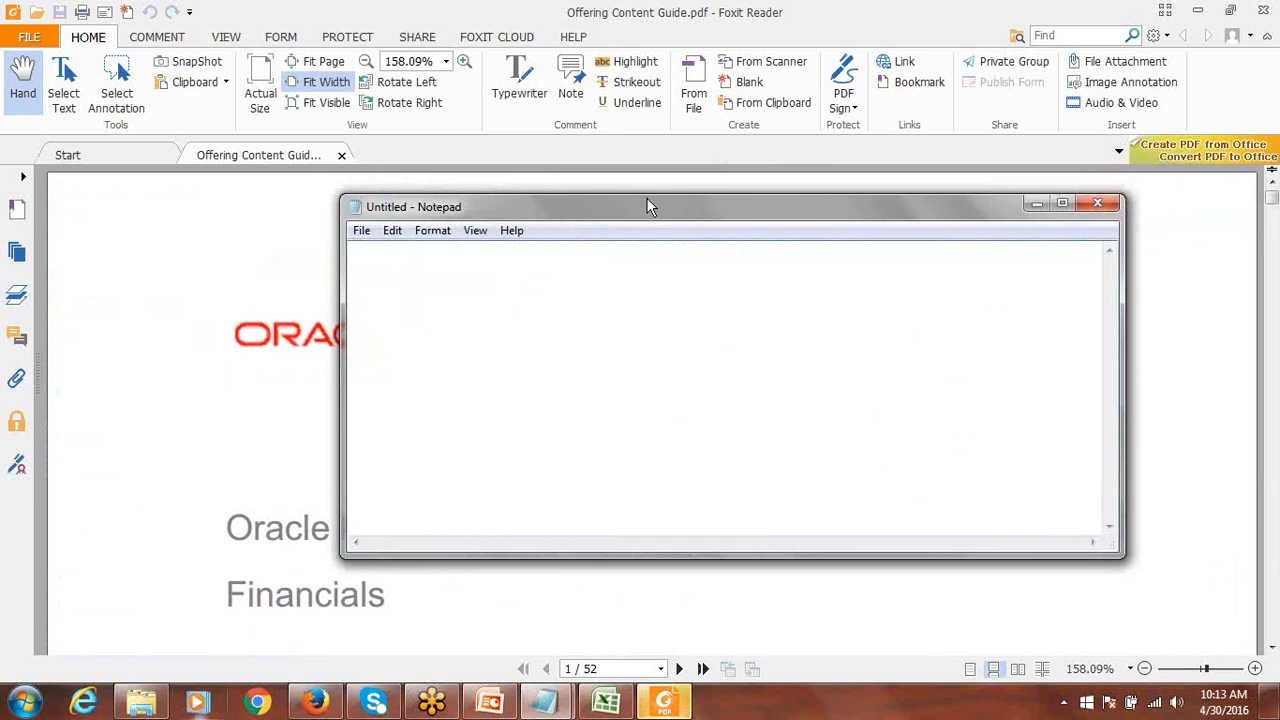
pyautogui.click(313, 705)
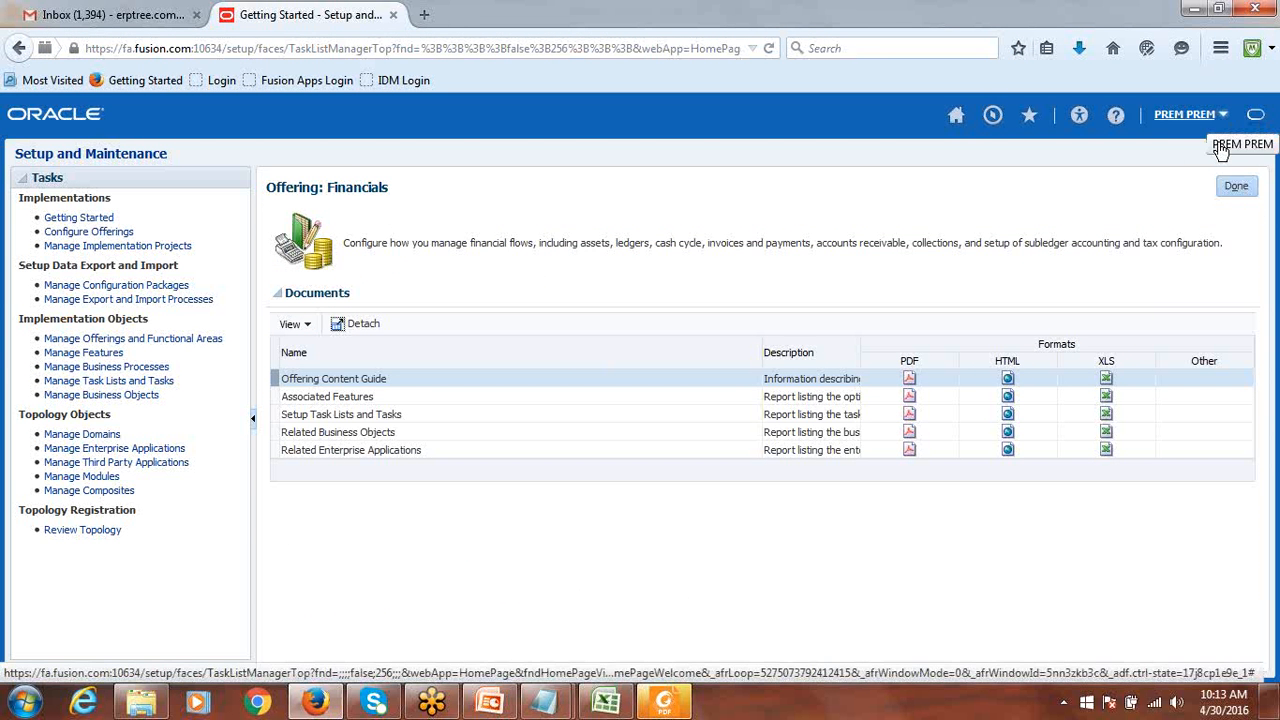
# In a new tab, use the Fusion Apps Login bookmark and view About Applications (version 11.1.8.0.0).
pyautogui.click(424, 16)
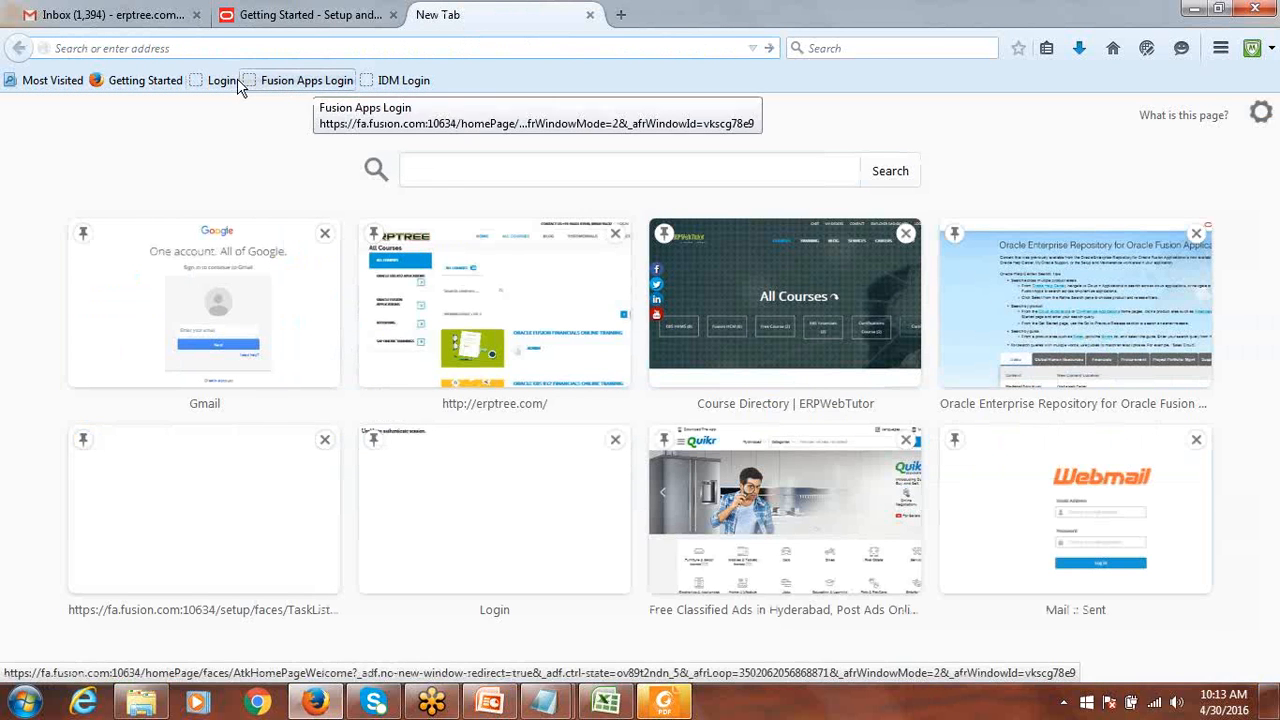
pyautogui.click(237, 78)
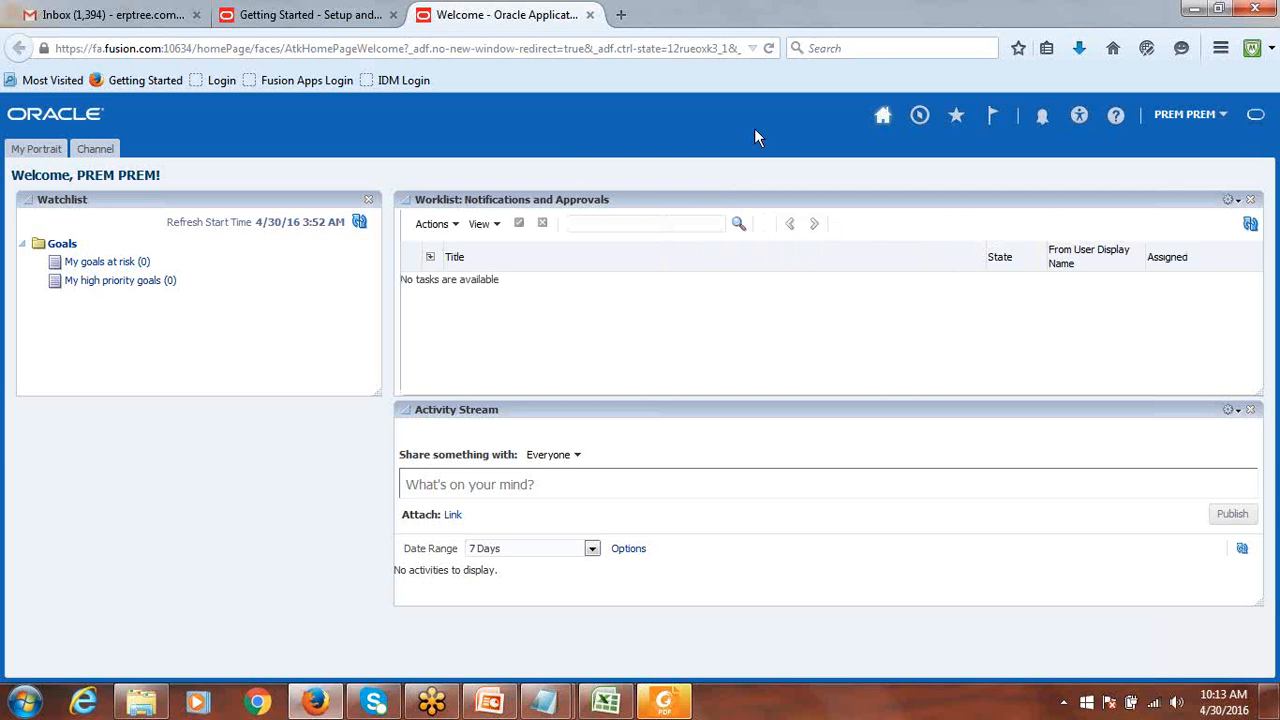
pyautogui.click(1184, 116)
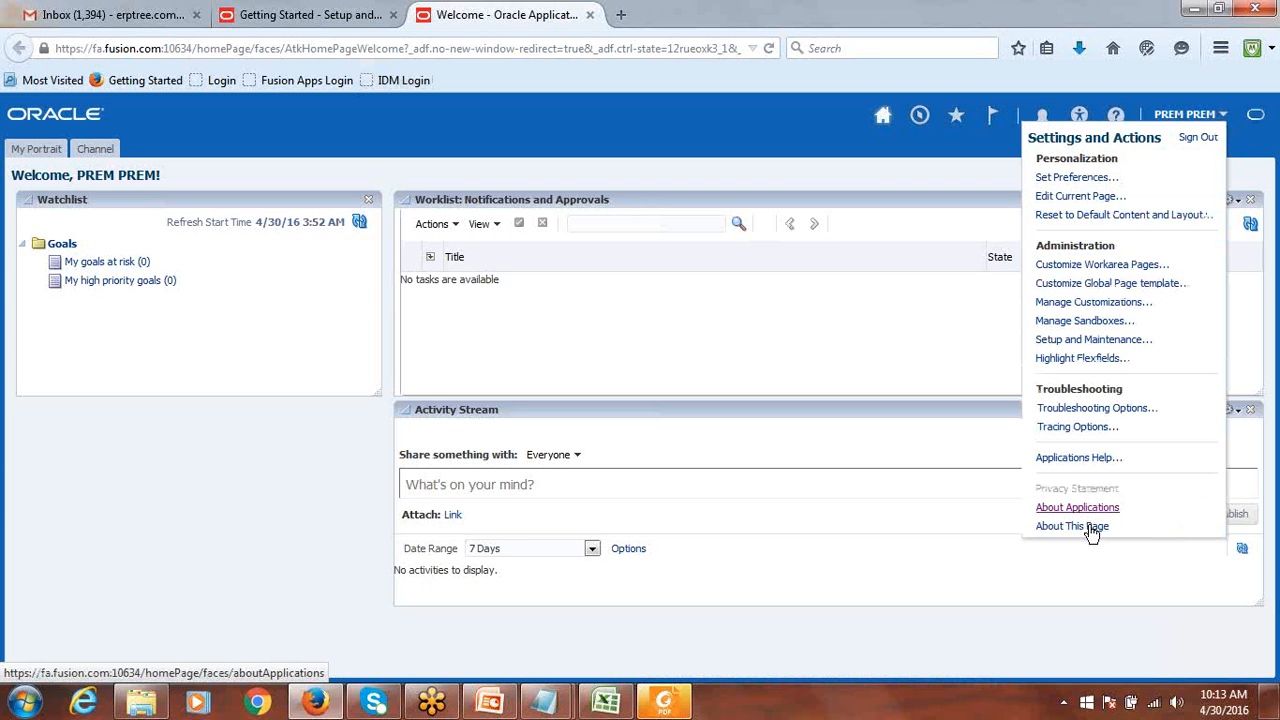
pyautogui.click(1077, 507)
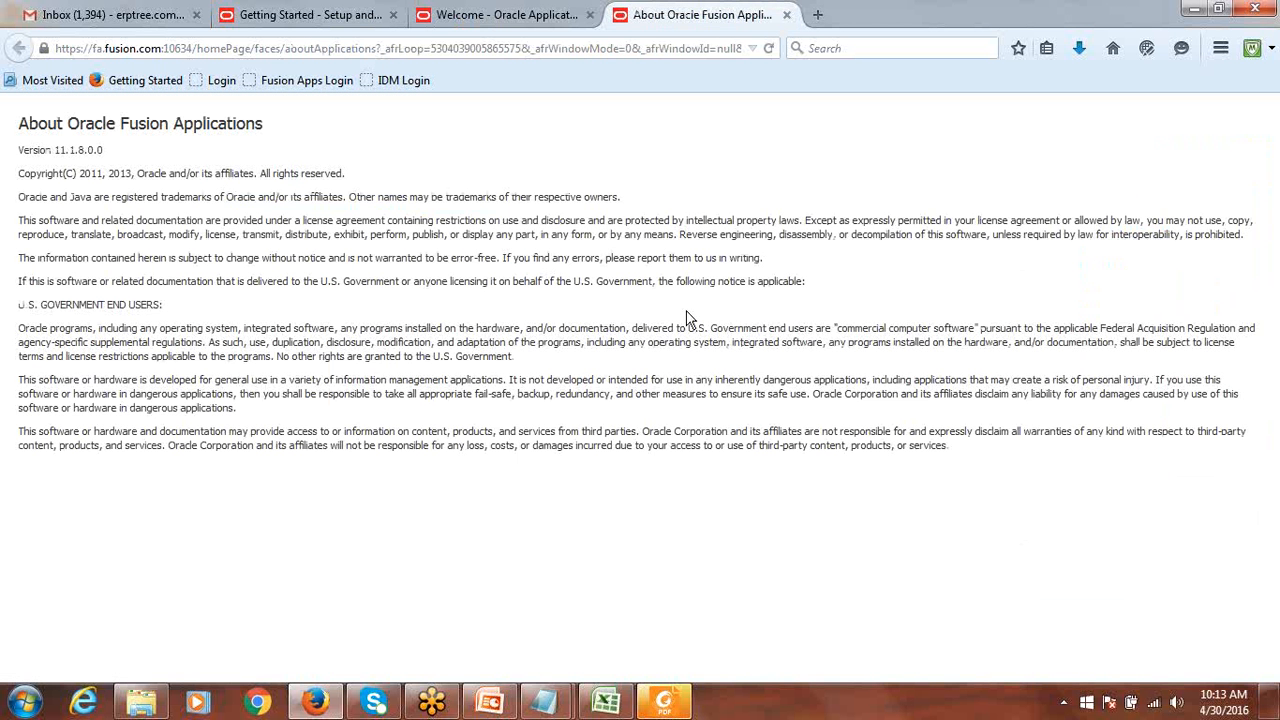
# Paste the copied Version line into a new Notepad note, trimmed to 11.1.8.0.0 on the second line.
pyautogui.moveTo(106, 150); pyautogui.dragTo(20, 143)
pyautogui.hotkey('ctrl', 'c')
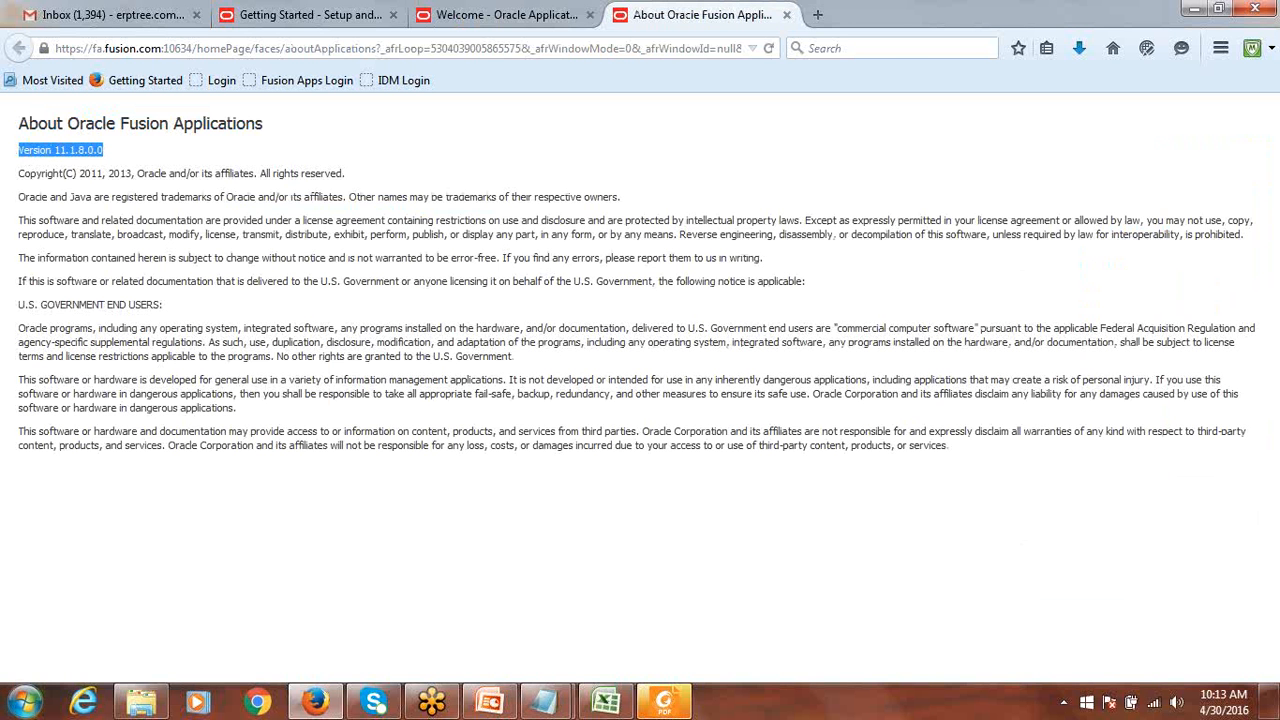
pyautogui.click(8, 698)
pyautogui.click(69, 224)
pyautogui.hotkey('ctrl', 'v')
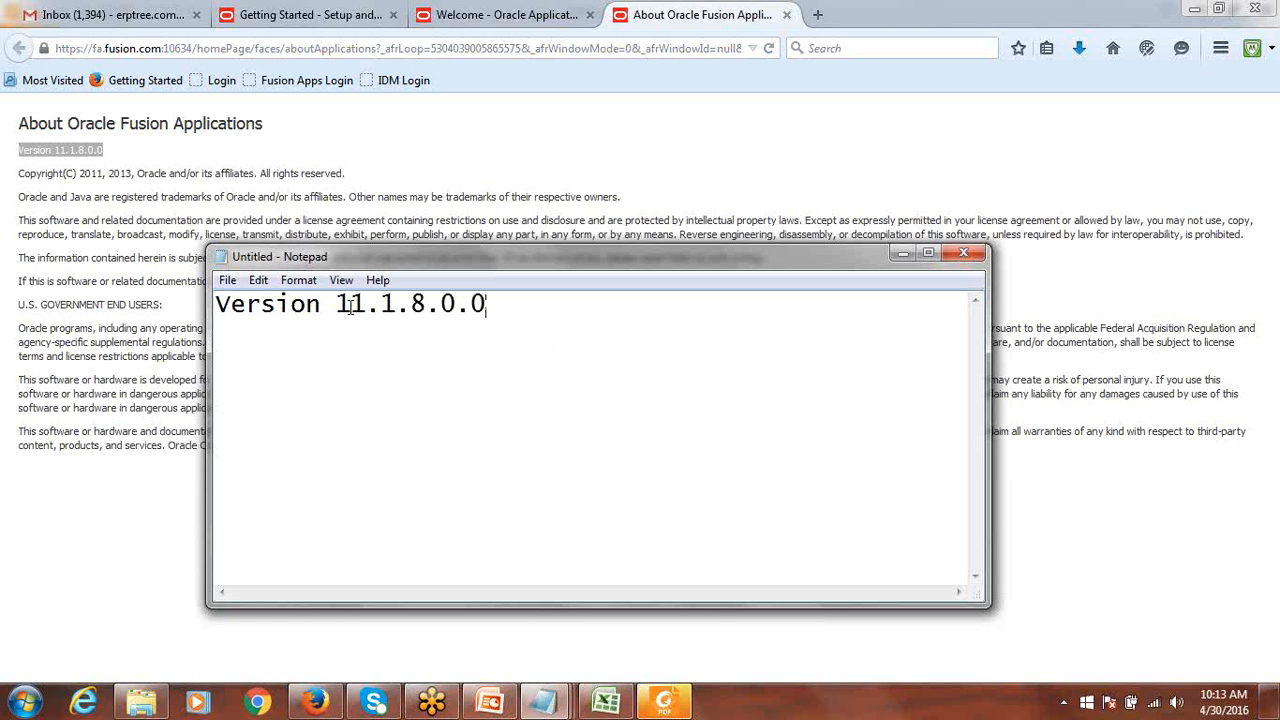
pyautogui.moveTo(337, 305); pyautogui.dragTo(197, 290)
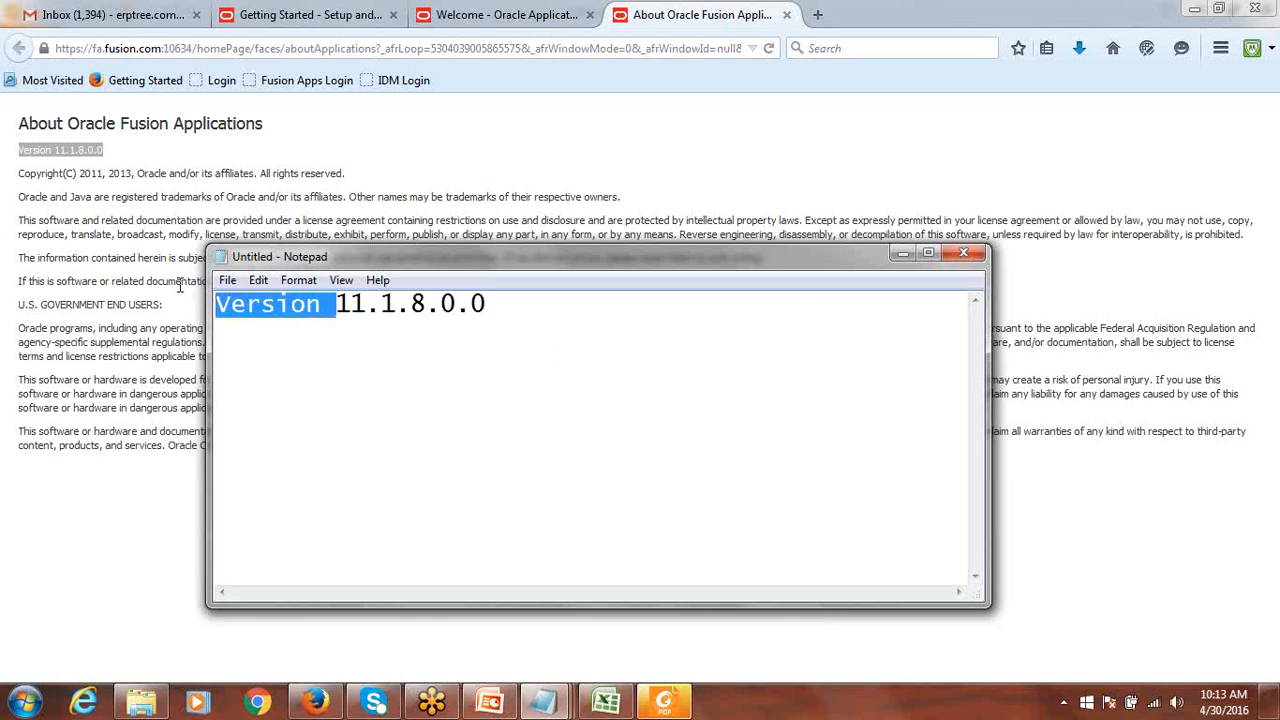
pyautogui.press('BackSpace')
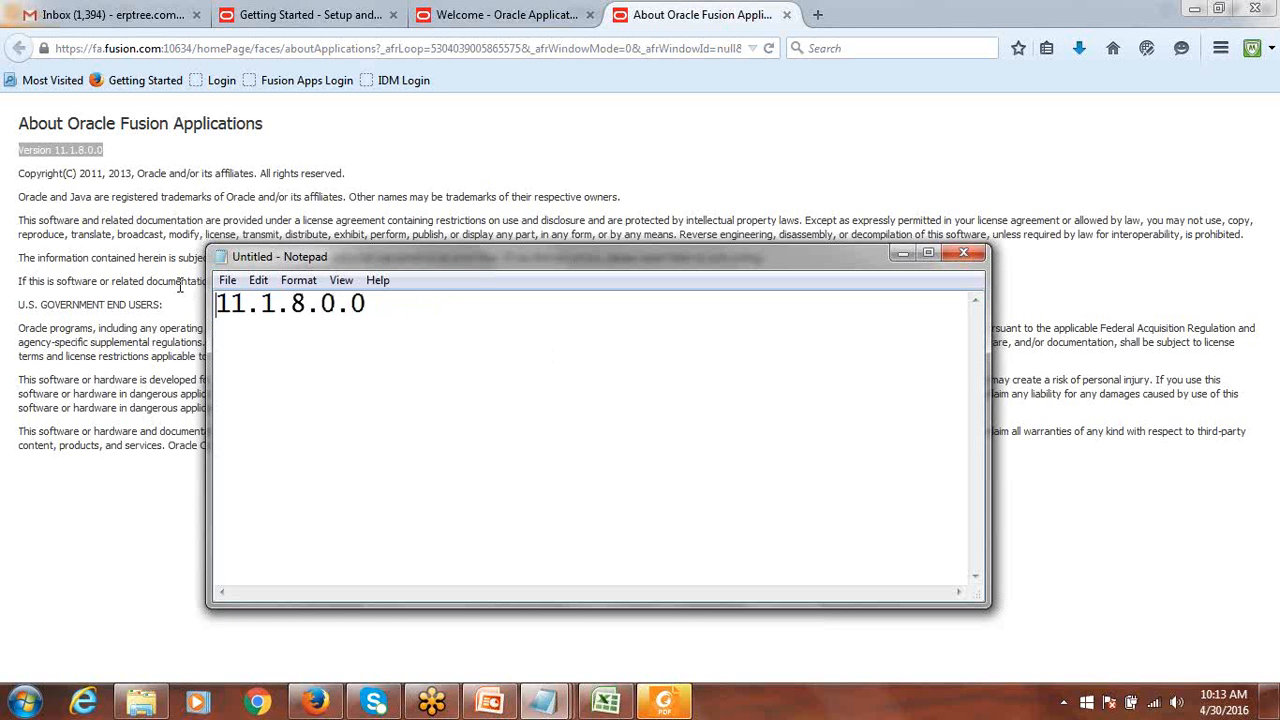
pyautogui.press('Return')
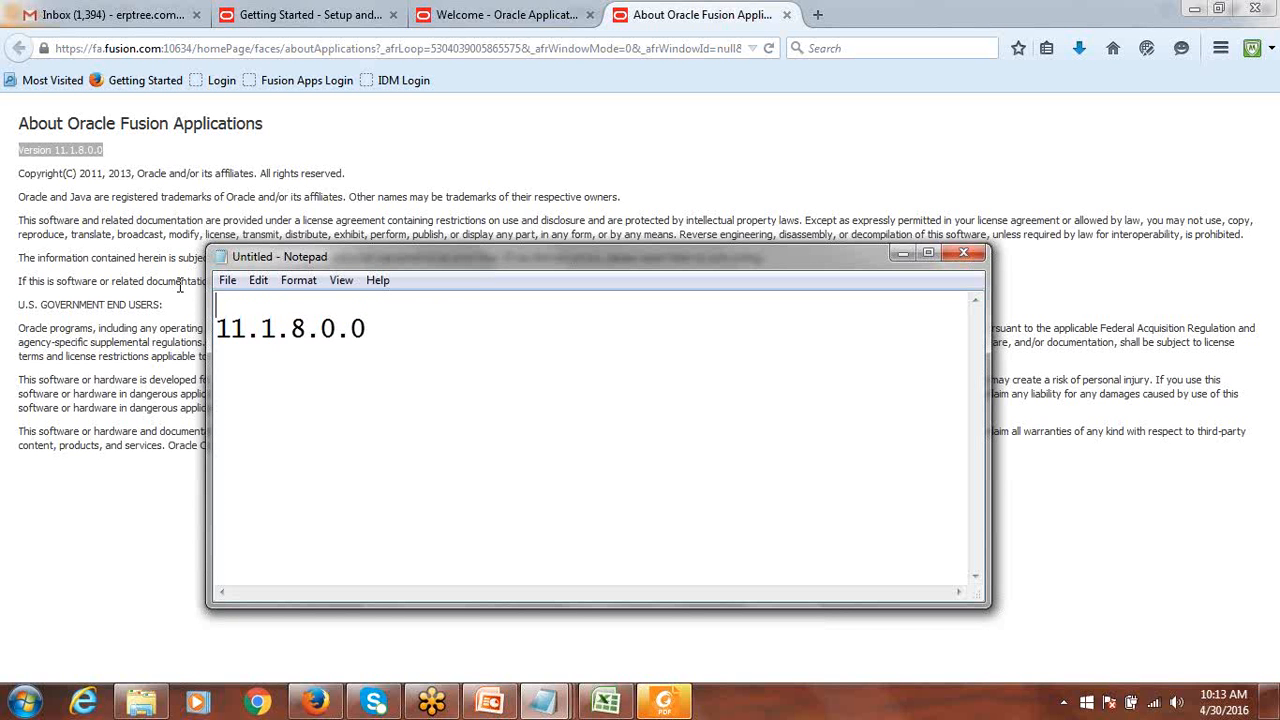
# Type 11.0.0.0.0, 11.1.1.0.0, 11.1.2.0.0, 11.1.4.0.0 and 11.1.6.0.0 above 11.1.8.0.0.
pyautogui.write('11.0.0.0')
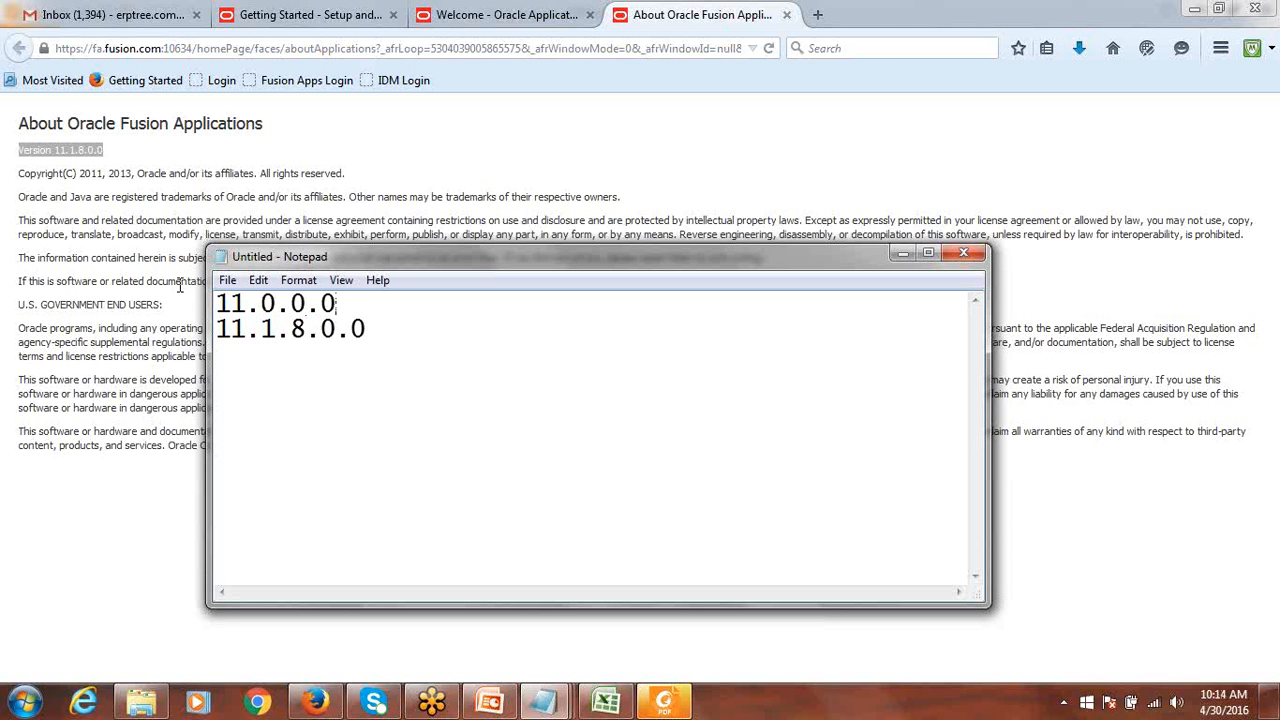
pyautogui.write('.0')
pyautogui.press('Return')
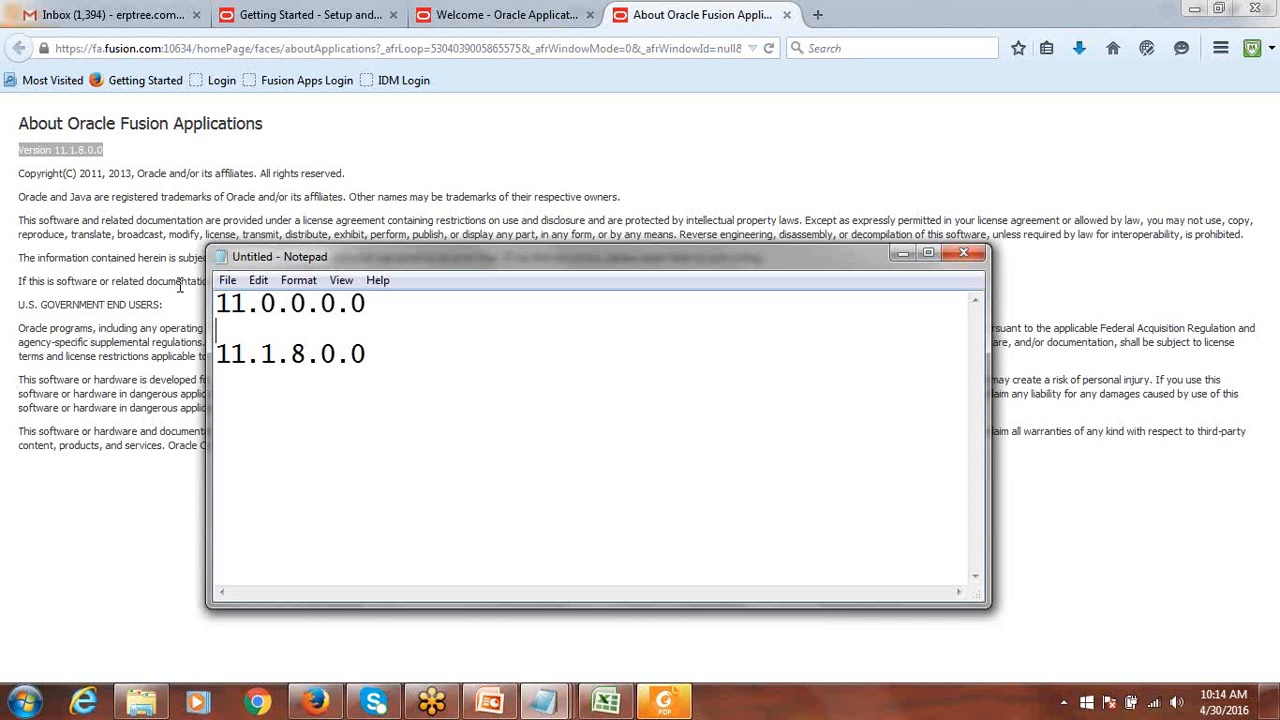
pyautogui.write('11.1.1.0.0')
pyautogui.press('Return')
pyautogui.write('11.1.')
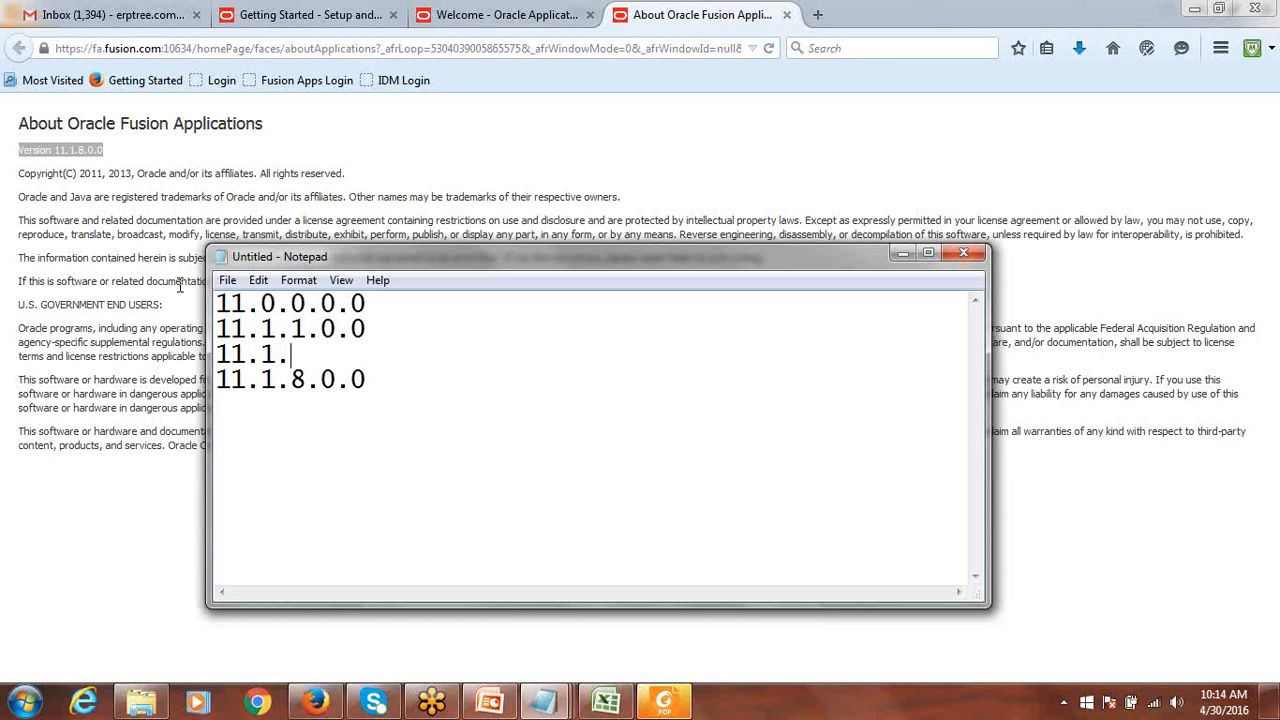
pyautogui.write('2.0.0')
pyautogui.press('Return')
pyautogui.write('11.')
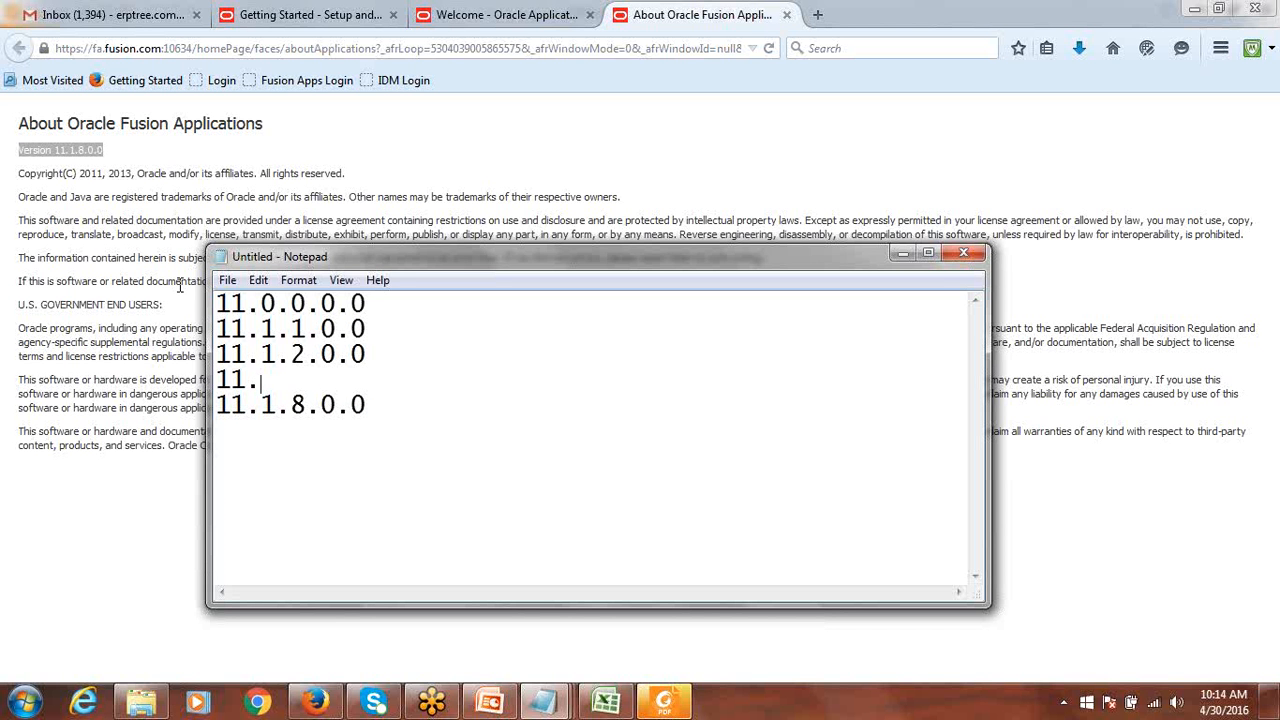
pyautogui.write('1.4.0.0')
pyautogui.press('Return')
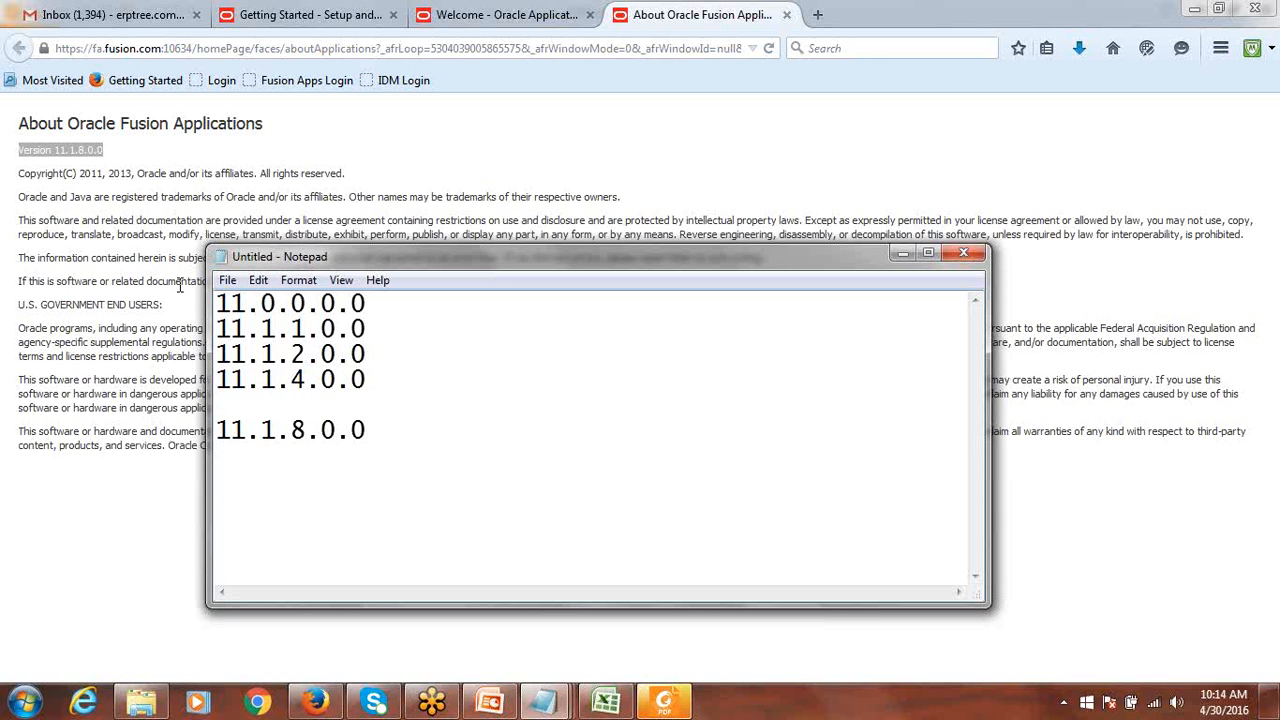
pyautogui.write('11.1.6.0.0')
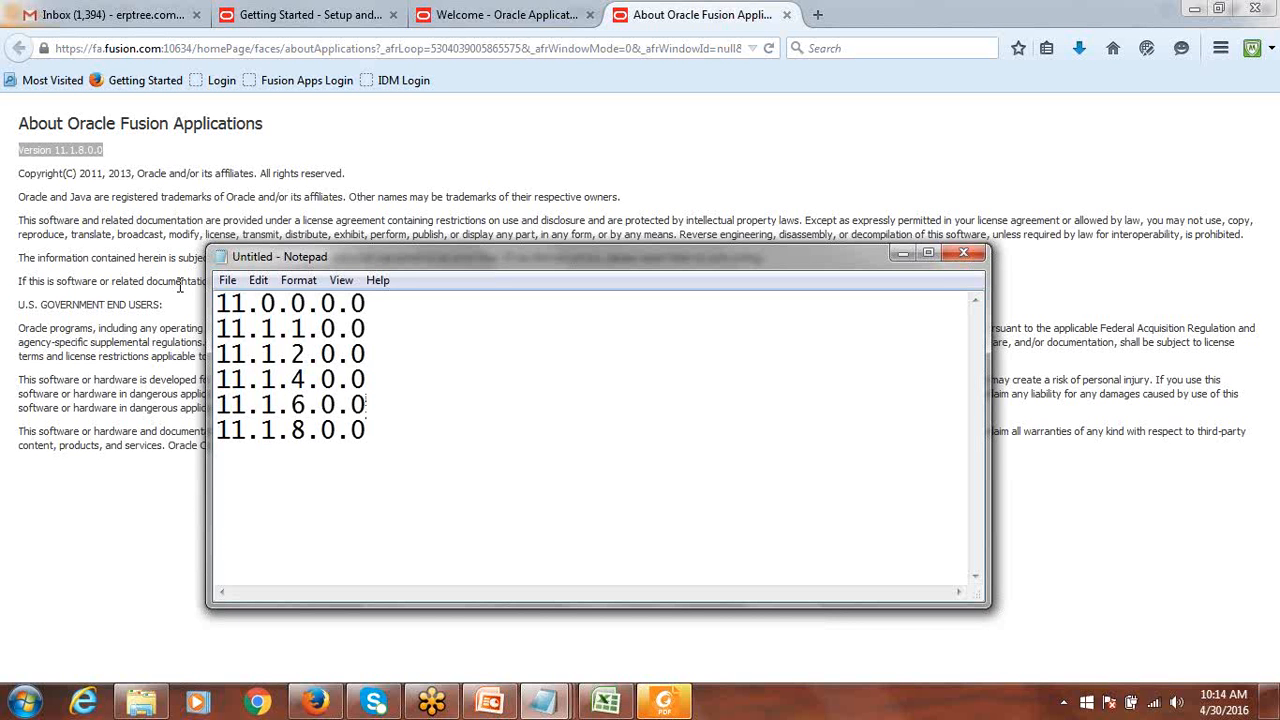
# Add 11.1.9.0.0 and 11.1.10.0.0 below 11.1.8.0.0, then select all eight versions.
pyautogui.click(386, 435)
pyautogui.press('Return')
pyautogui.write('1.')
pyautogui.press('BackSpace')
pyautogui.write('11.1.9.0.0-')
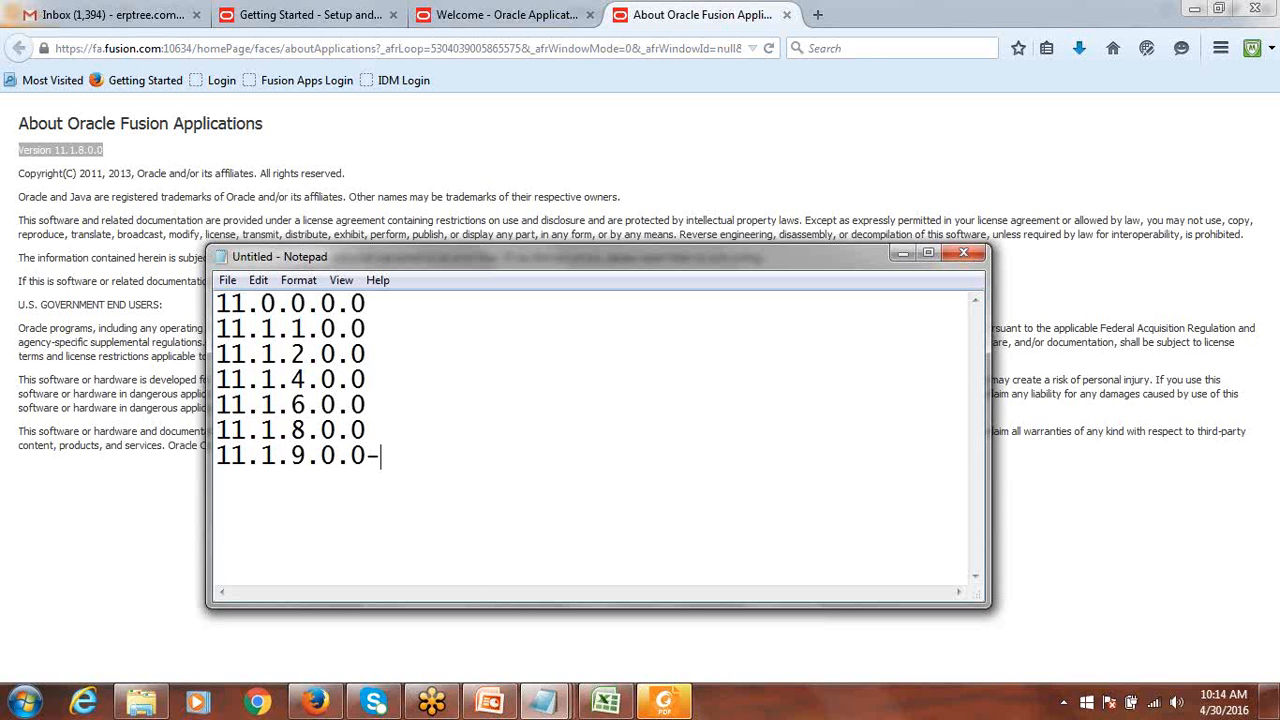
pyautogui.press('BackSpace')
pyautogui.press('Return')
pyautogui.write('11.1.10')
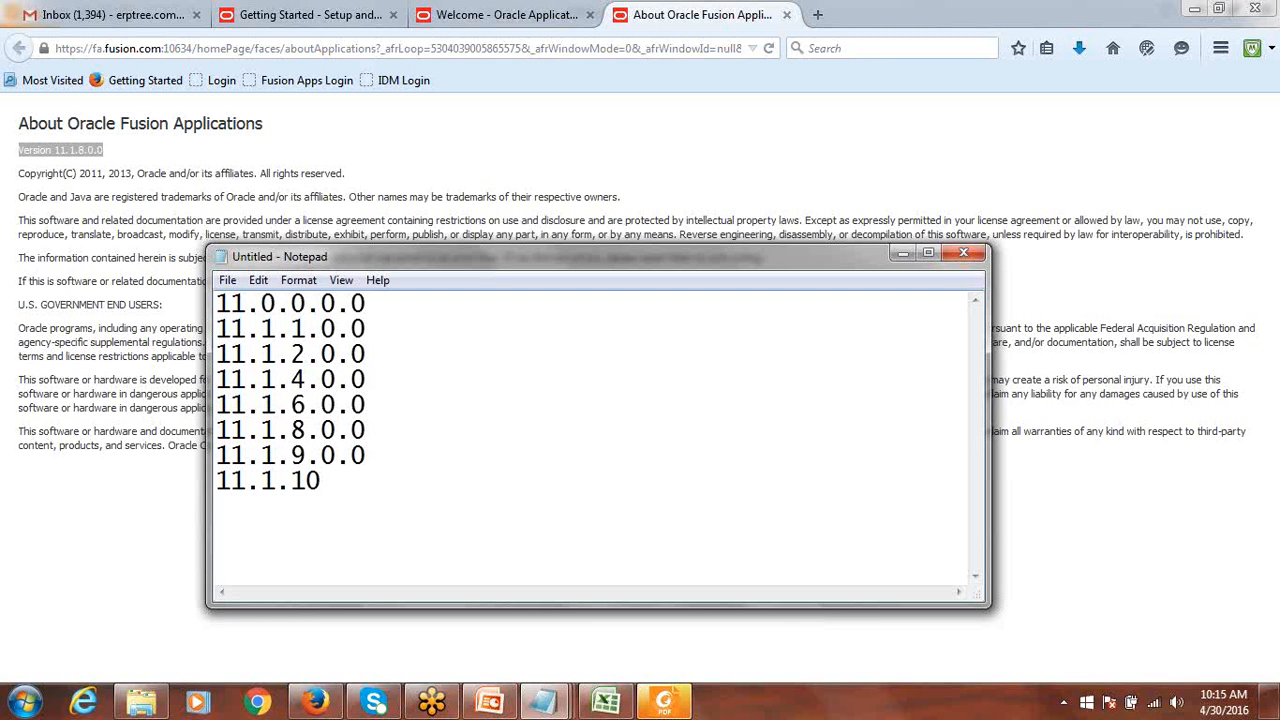
pyautogui.write('.0.0')
pyautogui.moveTo(405, 474); pyautogui.dragTo(187, 310)
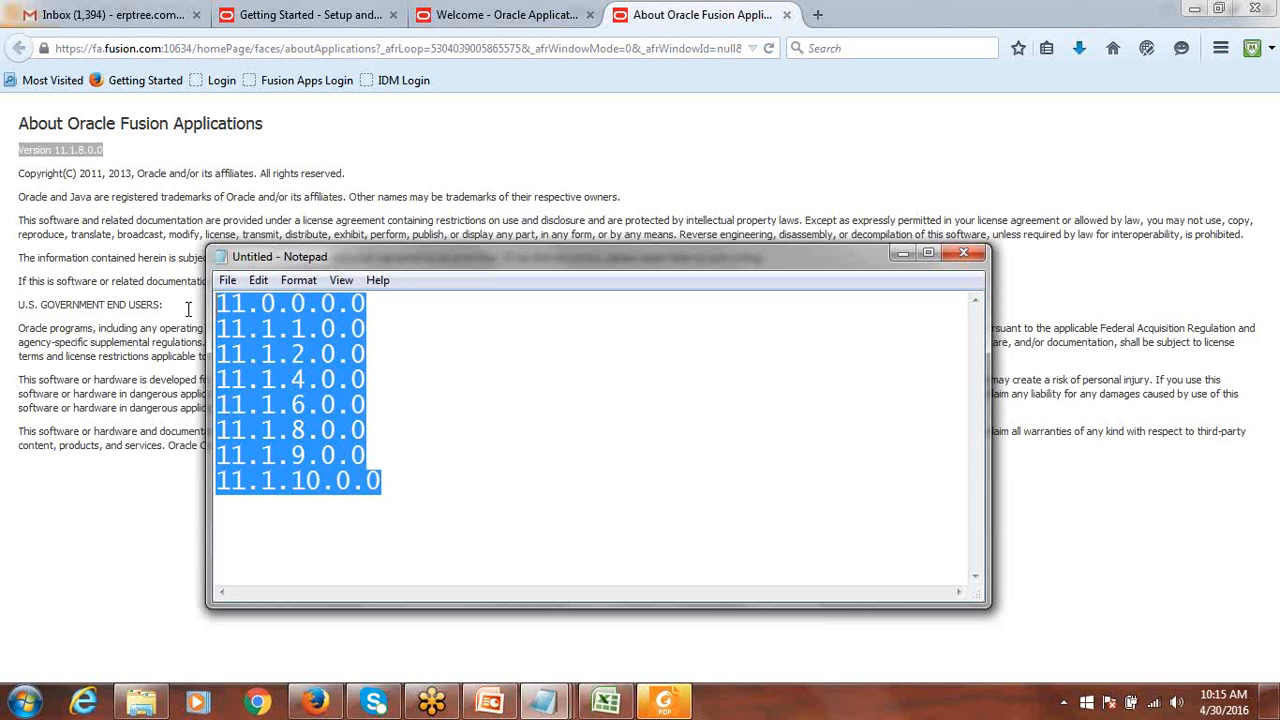
# Add a 'Fusion Application 11g' line beneath the version list.
pyautogui.moveTo(245, 303); pyautogui.dragTo(214, 303)
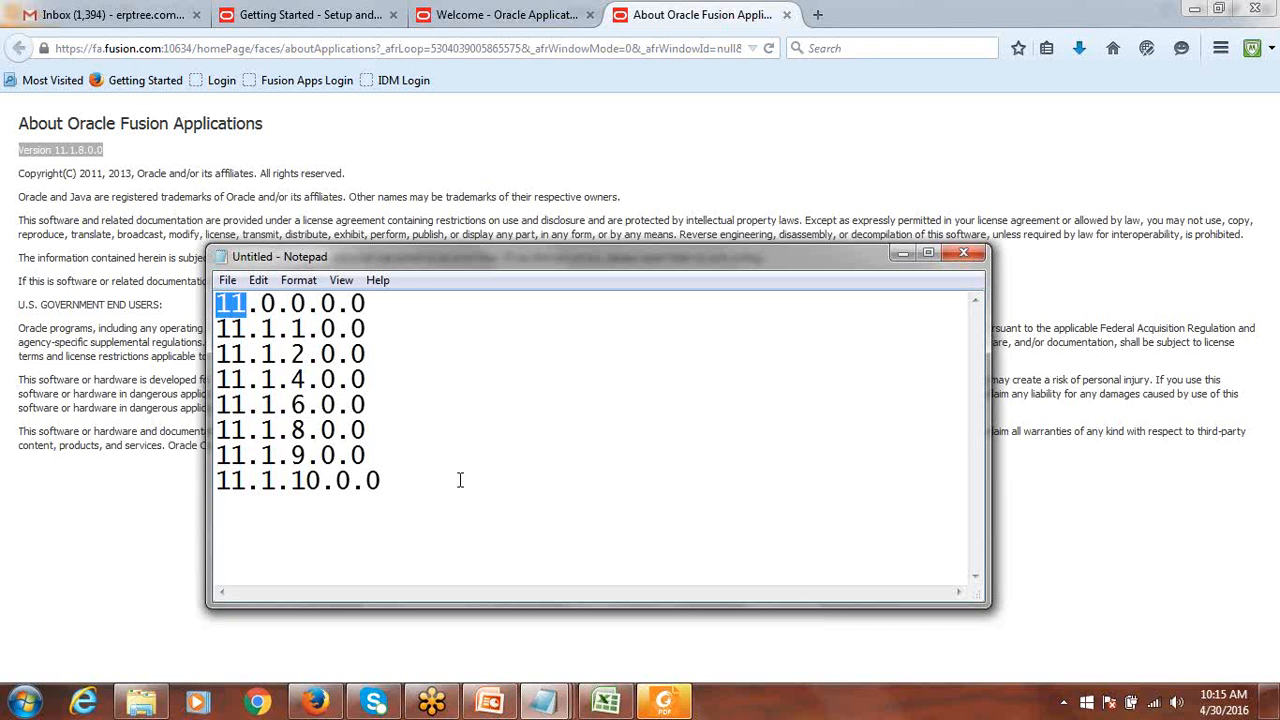
pyautogui.click(426, 480)
pyautogui.press('Return')
pyautogui.write('Fus')
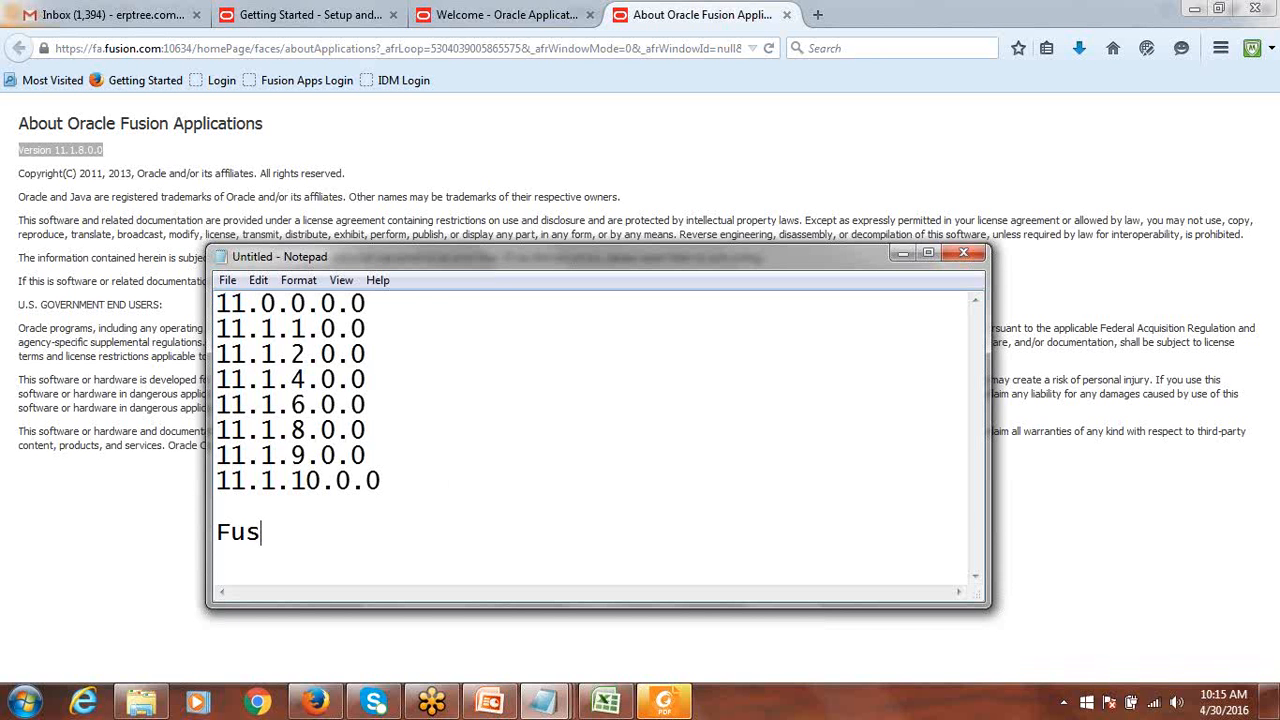
pyautogui.write('ion Application')
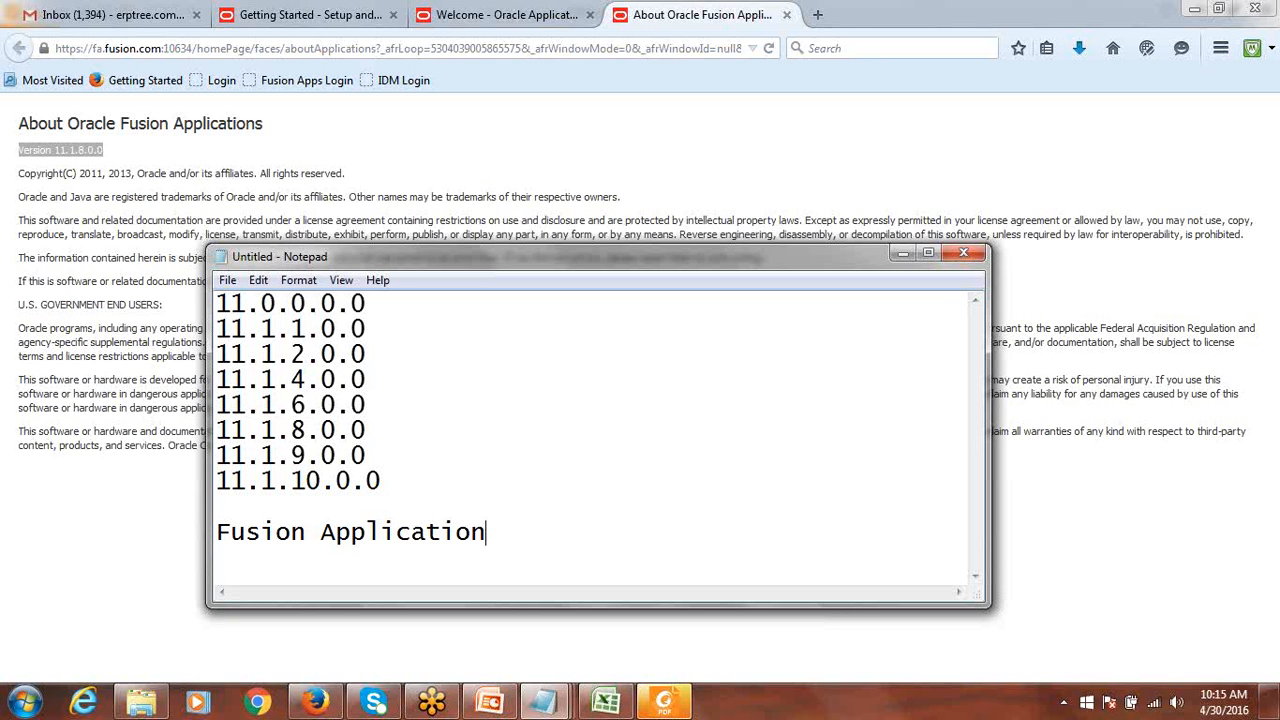
pyautogui.write(' 11g')
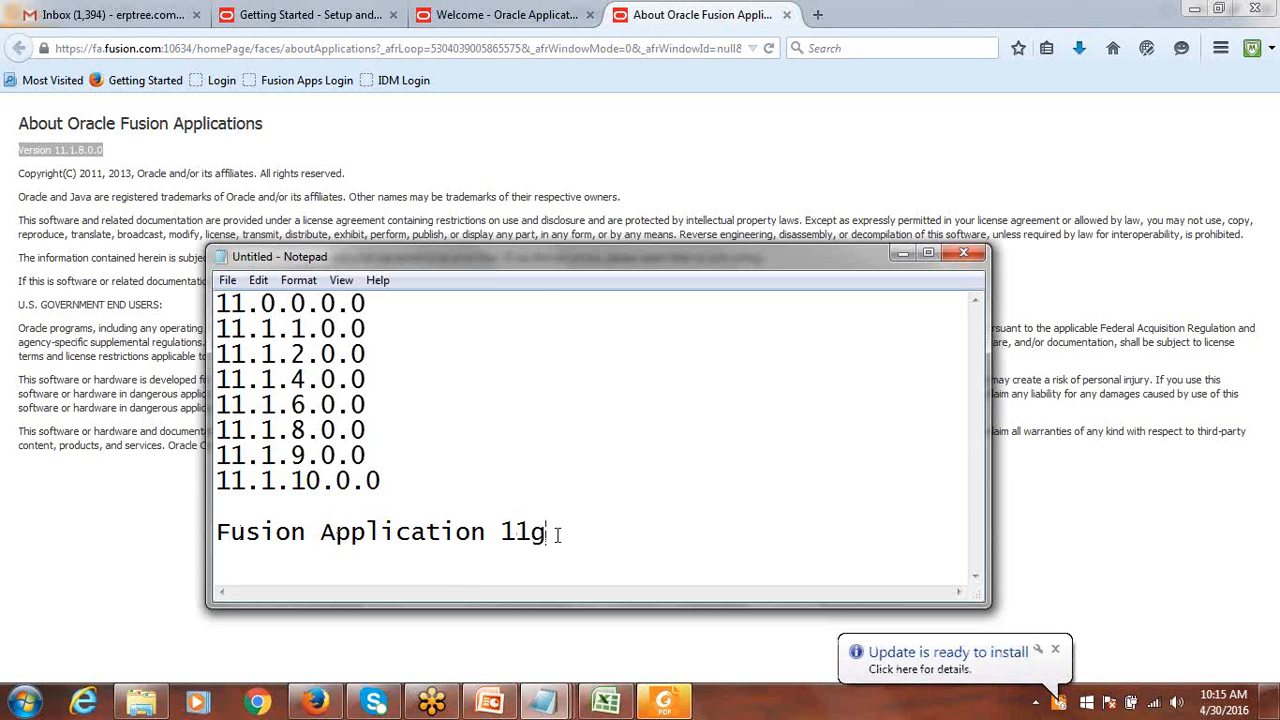
# Tag 11.1.8.0.0 with '- R8' and highlight the 11.1.8, 11.1.9 and 11.1.10 versions.
pyautogui.moveTo(550, 536); pyautogui.dragTo(506, 536)
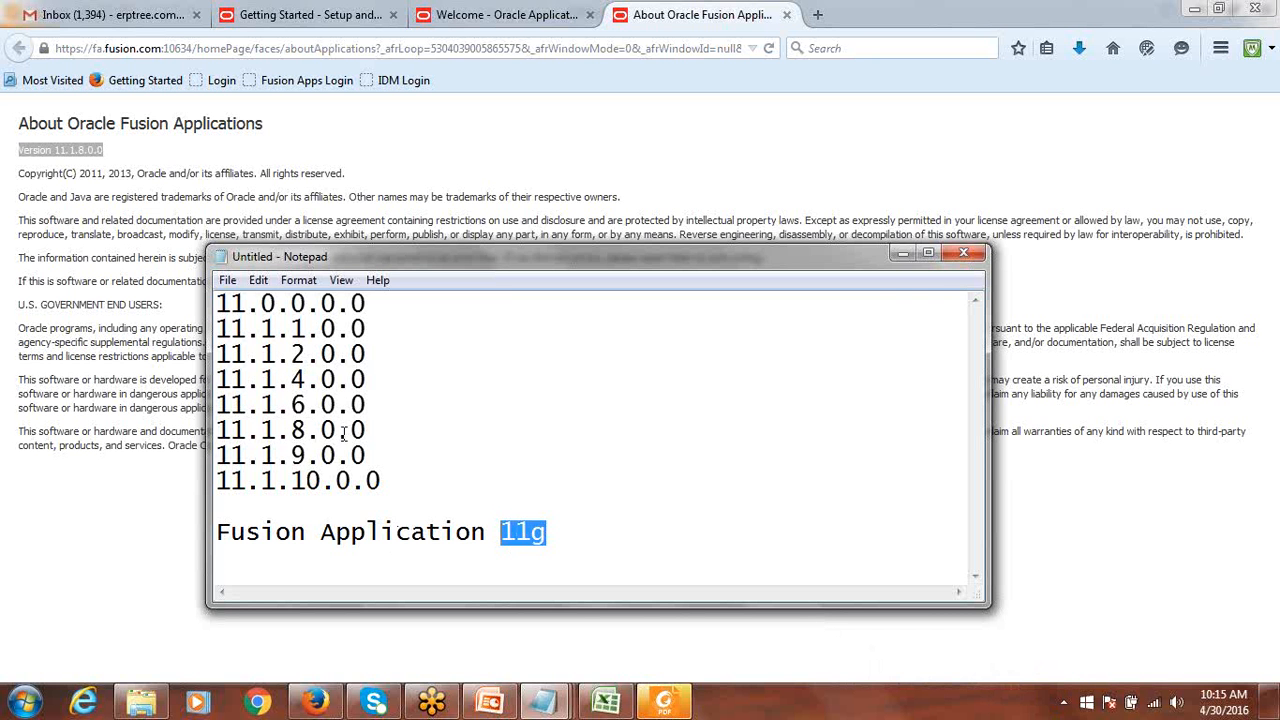
pyautogui.moveTo(378, 430); pyautogui.dragTo(196, 428)
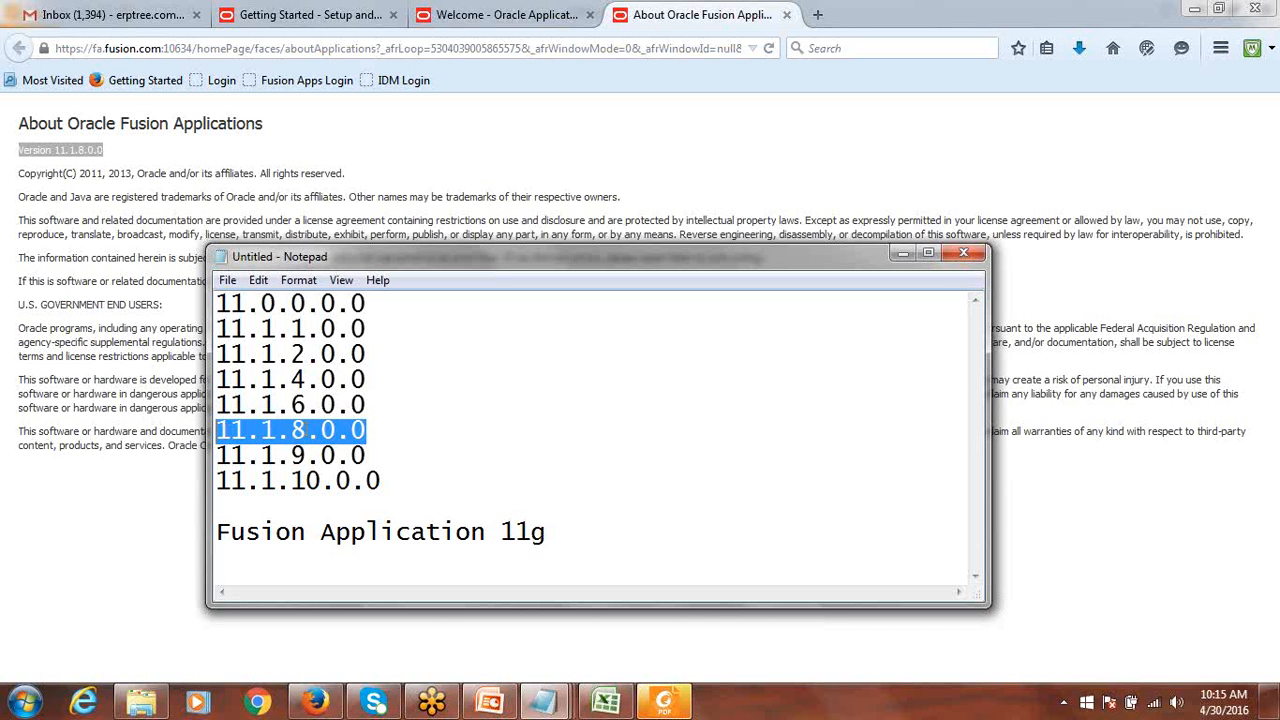
pyautogui.moveTo(306, 430); pyautogui.dragTo(296, 430)
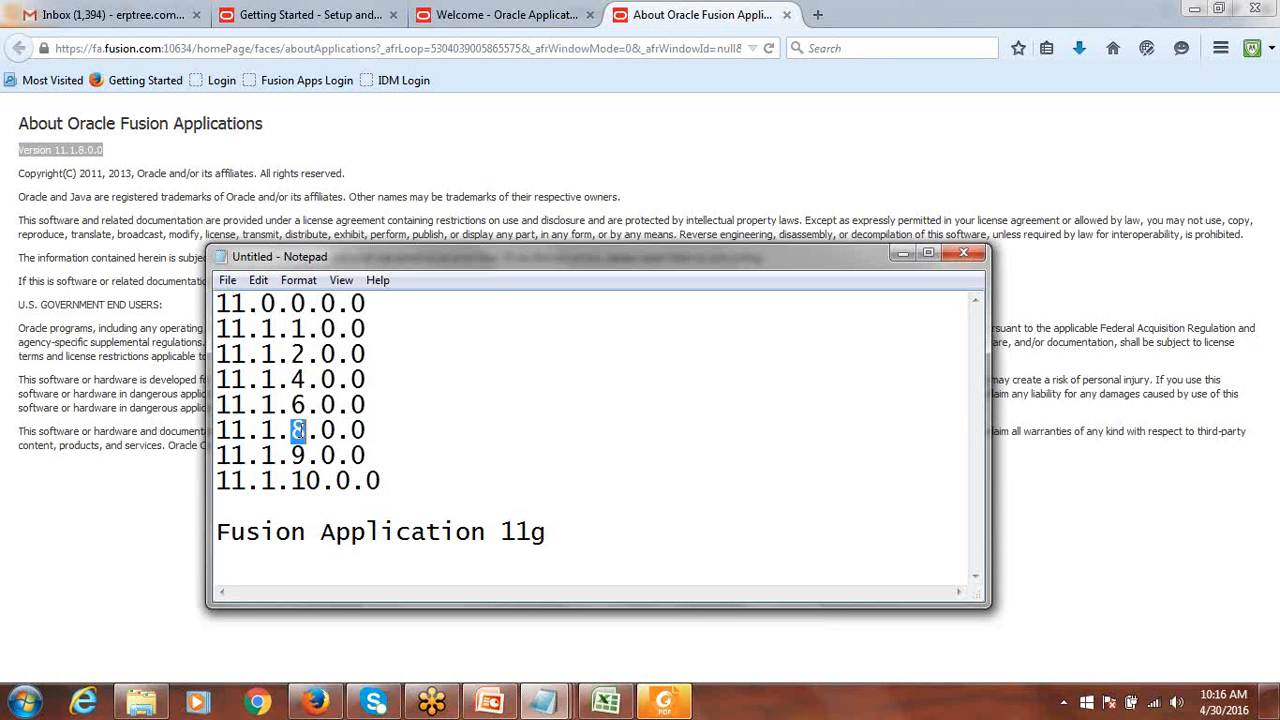
pyautogui.click(400, 430)
pyautogui.write('-')
pyautogui.write('R8')
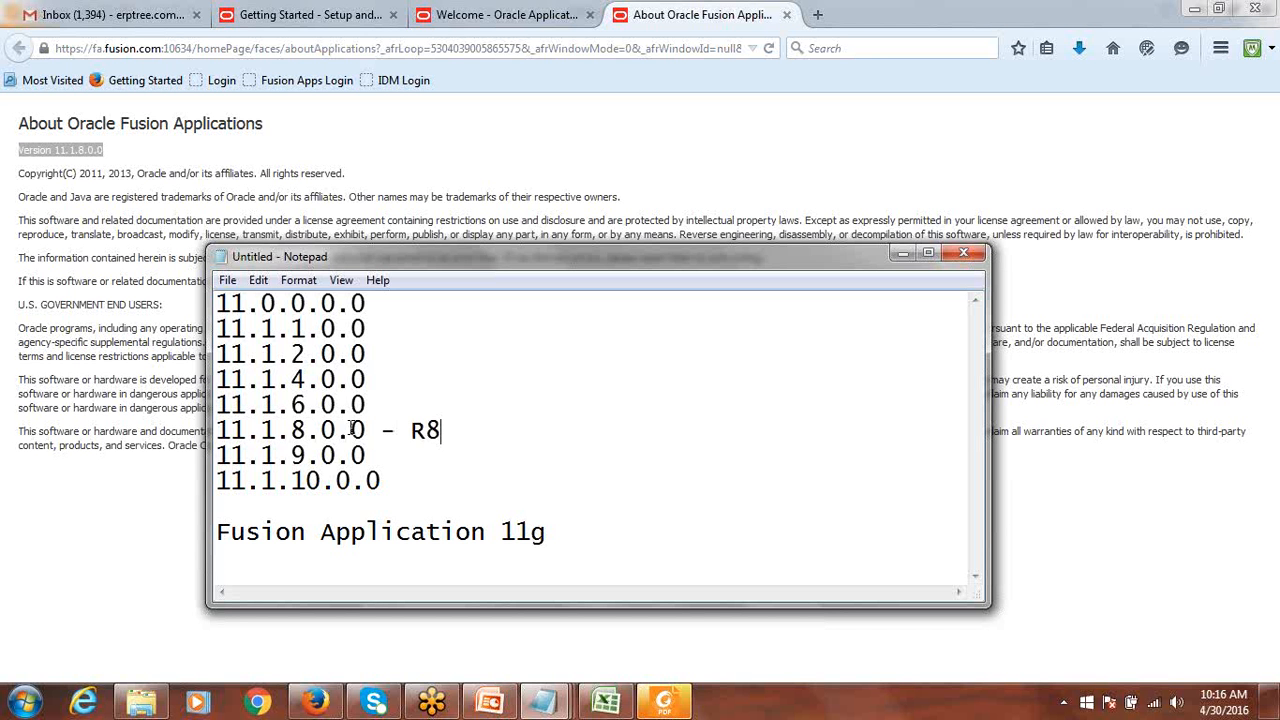
pyautogui.moveTo(367, 430); pyautogui.dragTo(201, 435)
pyautogui.moveTo(370, 456); pyautogui.dragTo(212, 455)
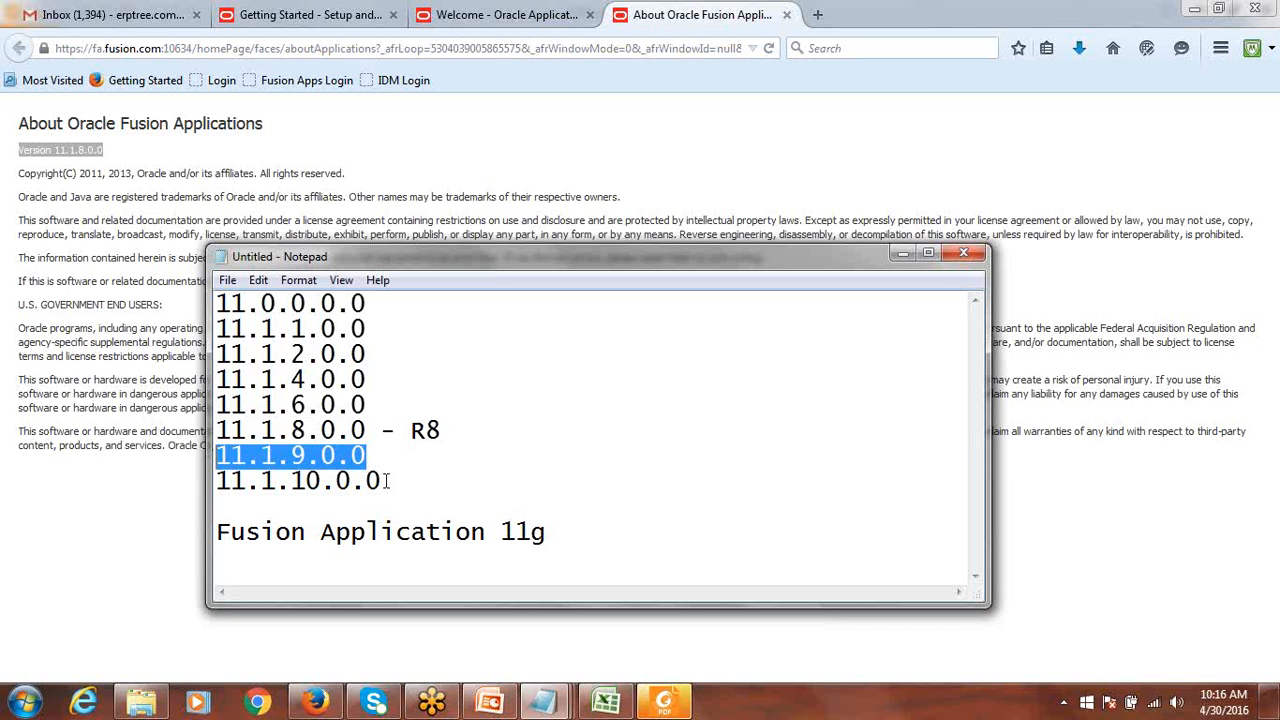
pyautogui.moveTo(390, 484); pyautogui.dragTo(209, 482)
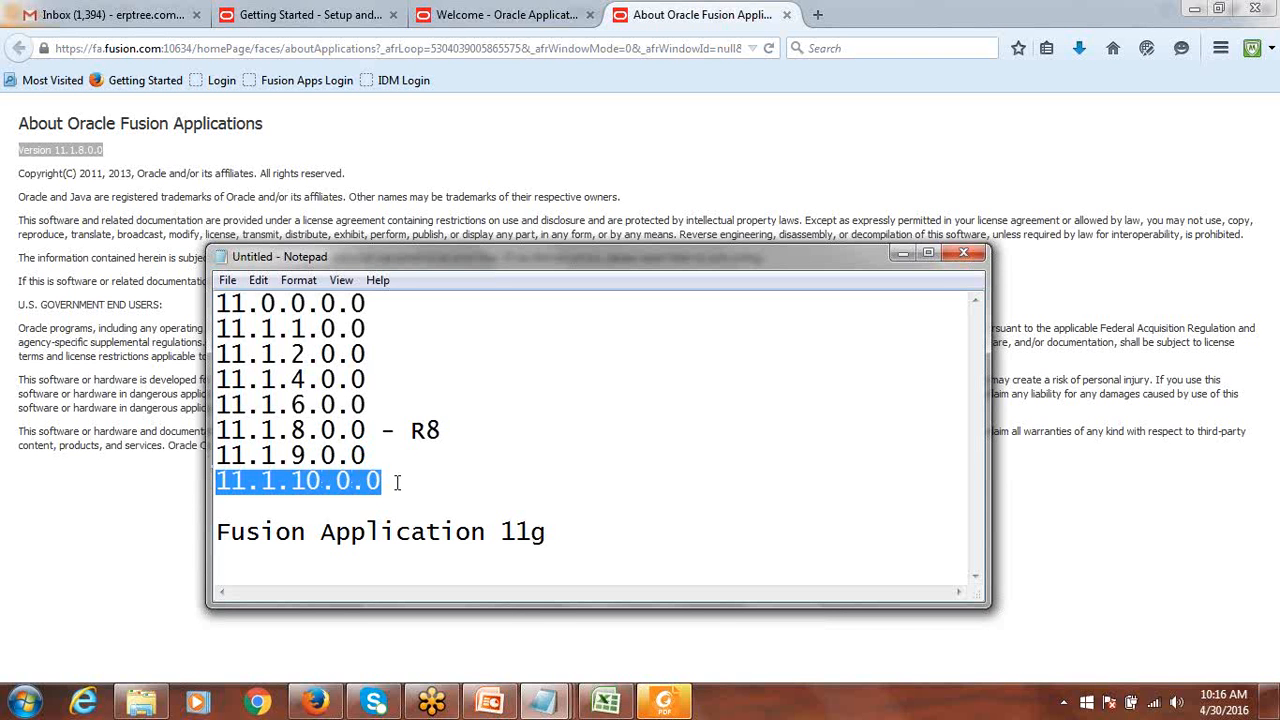
pyautogui.moveTo(245, 478); pyautogui.dragTo(320, 484)
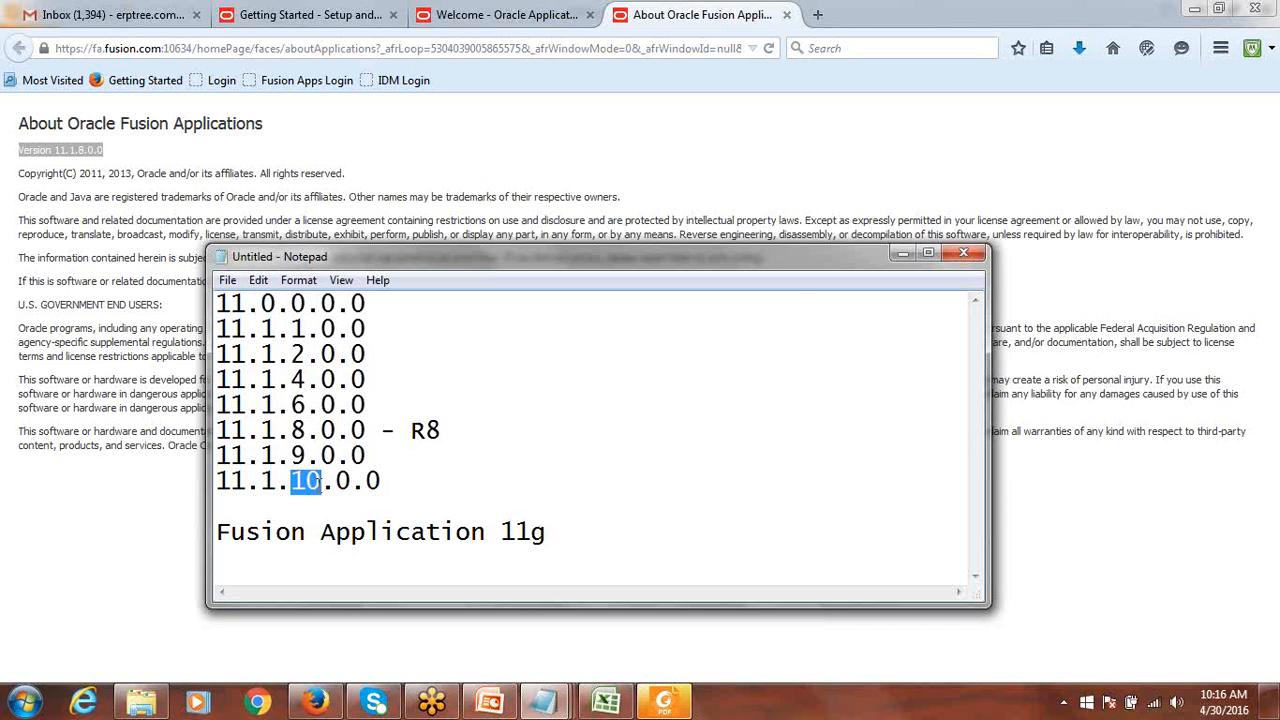
# Close Notepad without saving and bring Foxit Reader back to the front.
pyautogui.click(966, 256)
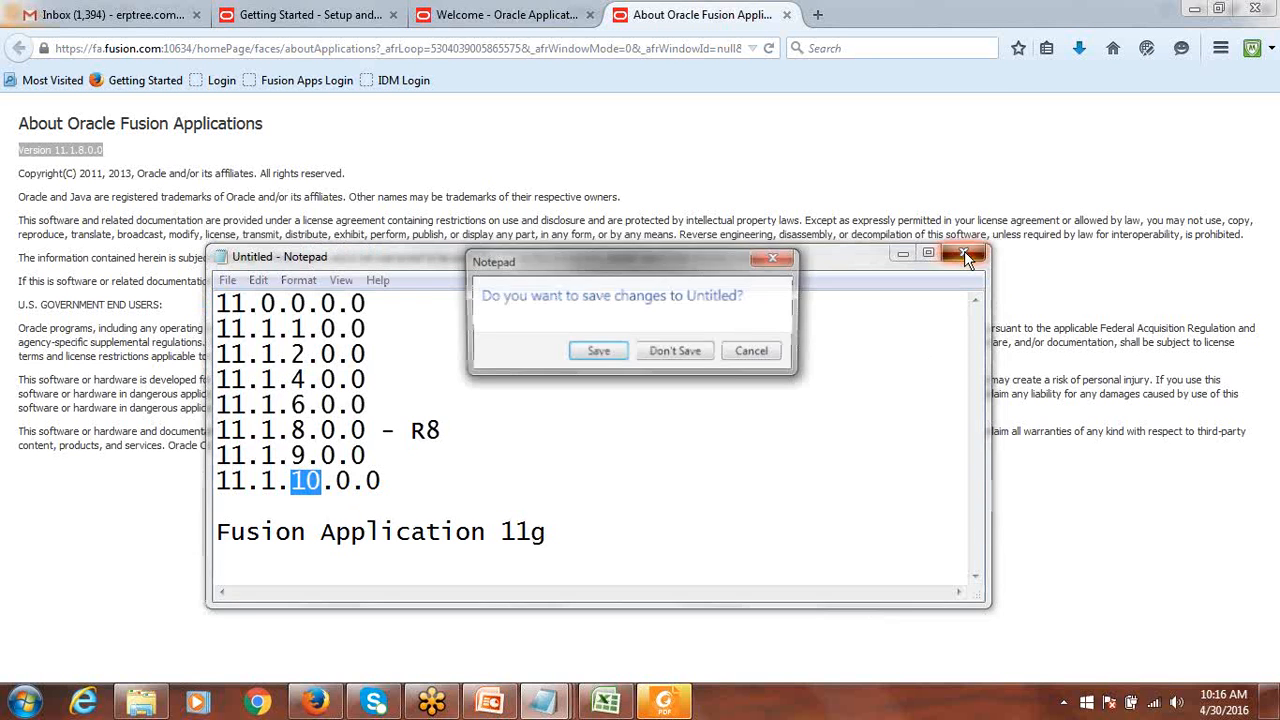
pyautogui.click(676, 352)
pyautogui.moveTo(664, 700)
pyautogui.click(759, 572)
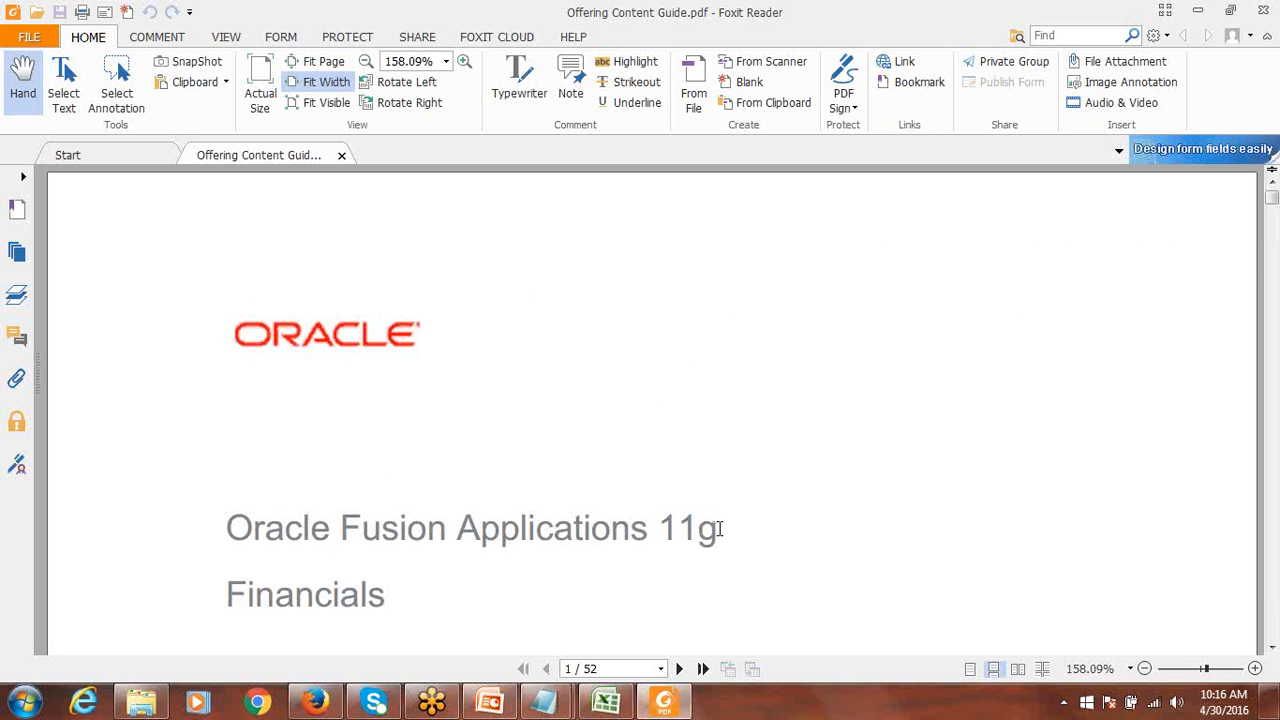
# Scroll the Offering Content Guide PDF past the cover to the Table of Contents on page 2.
pyautogui.scroll(-5, 763, 517)
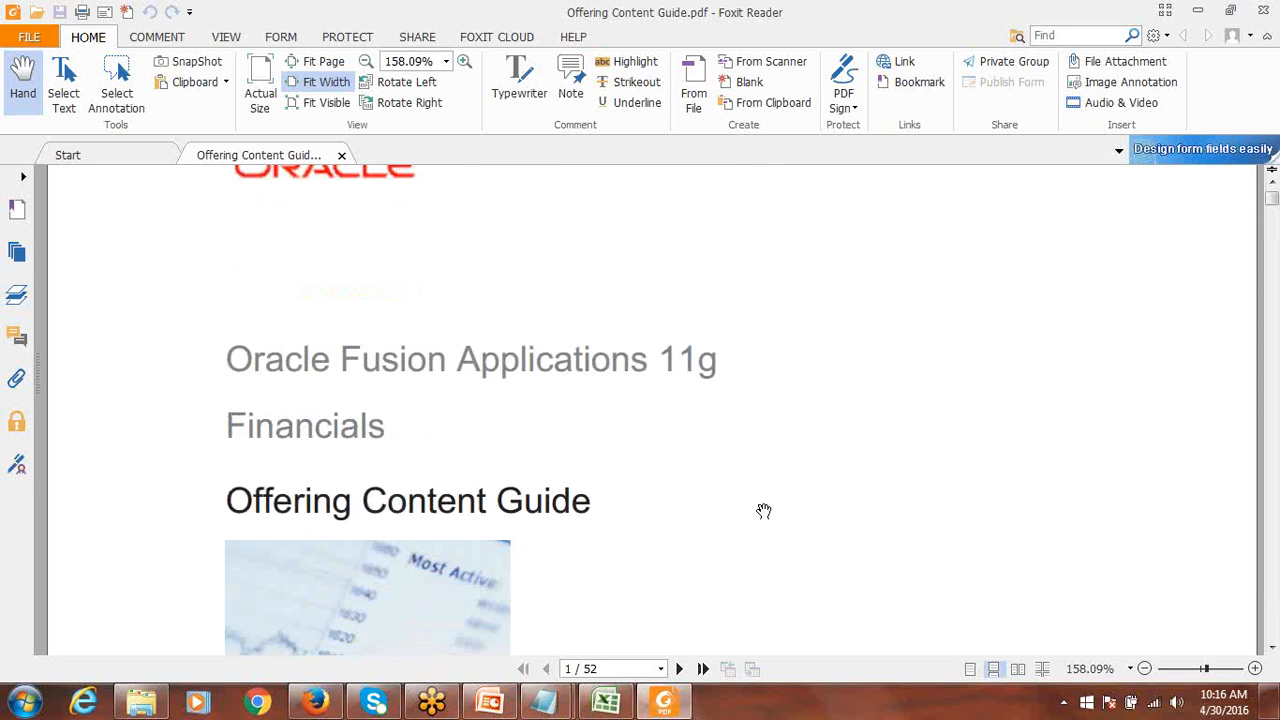
pyautogui.scroll(-3, 763, 510)
pyautogui.scroll(4, 763, 510)
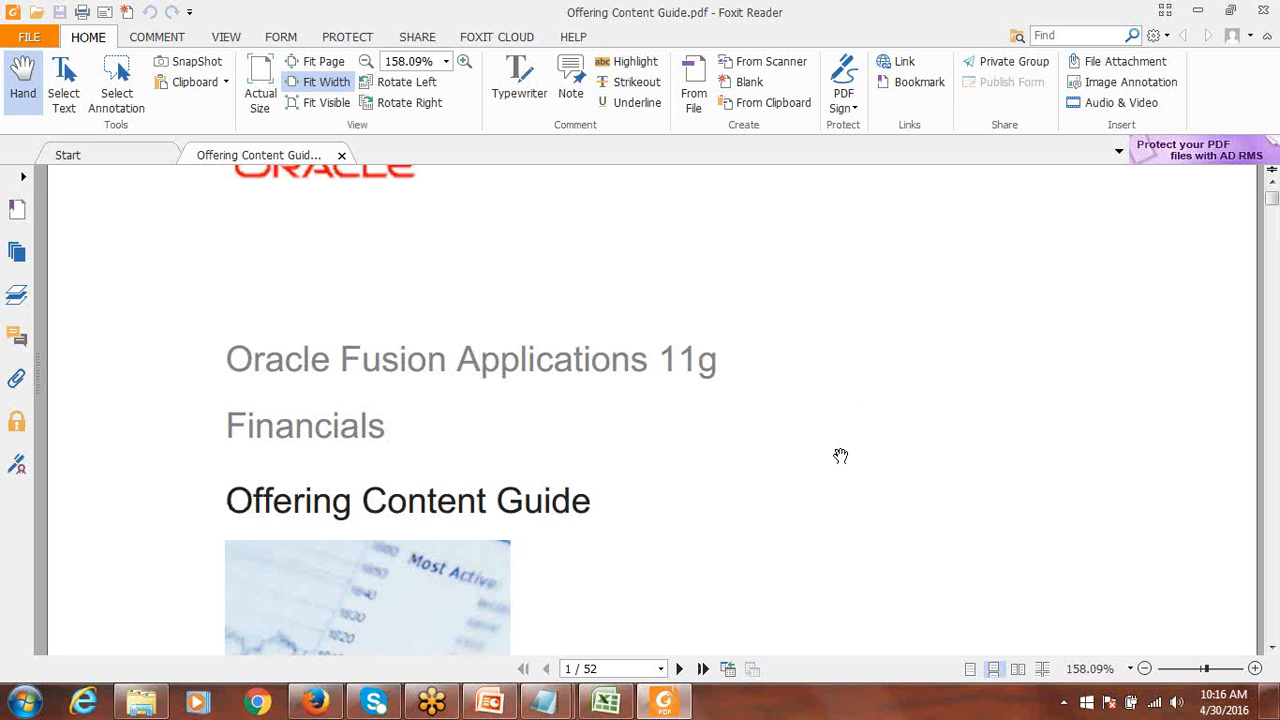
pyautogui.scroll(-4, 840, 455)
pyautogui.scroll(-6, 840, 455)
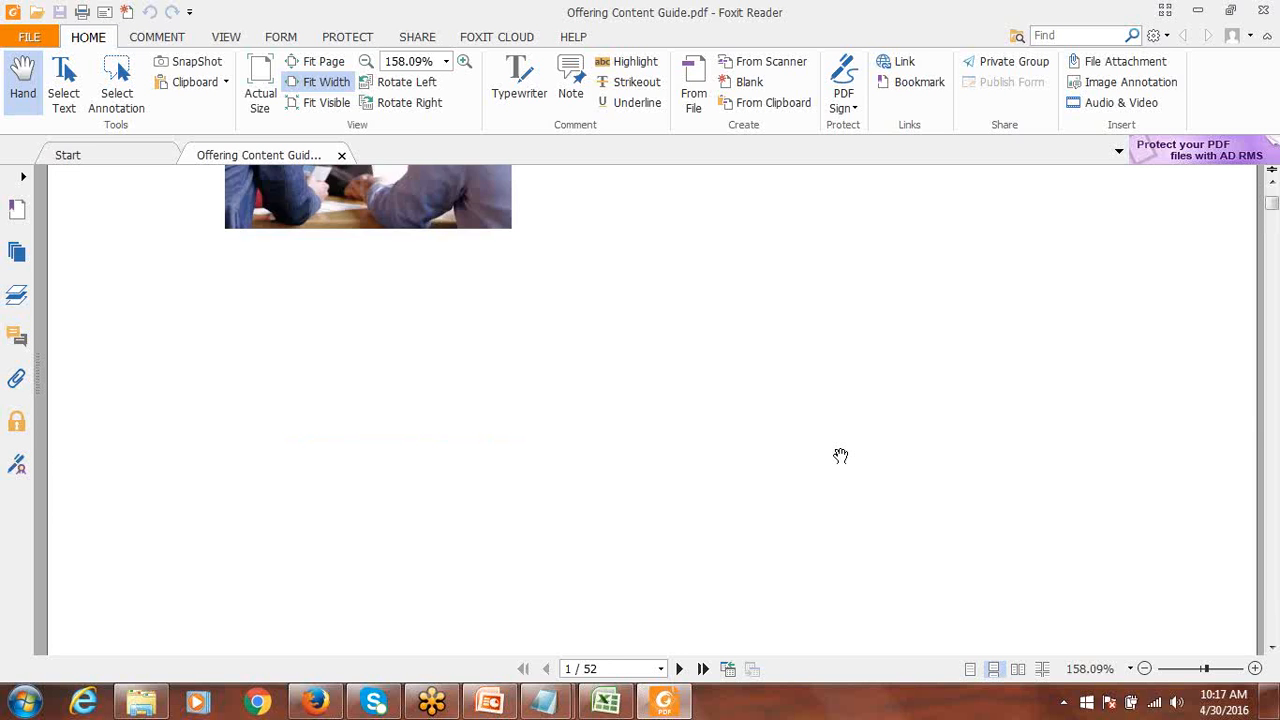
pyautogui.scroll(-3, 840, 455)
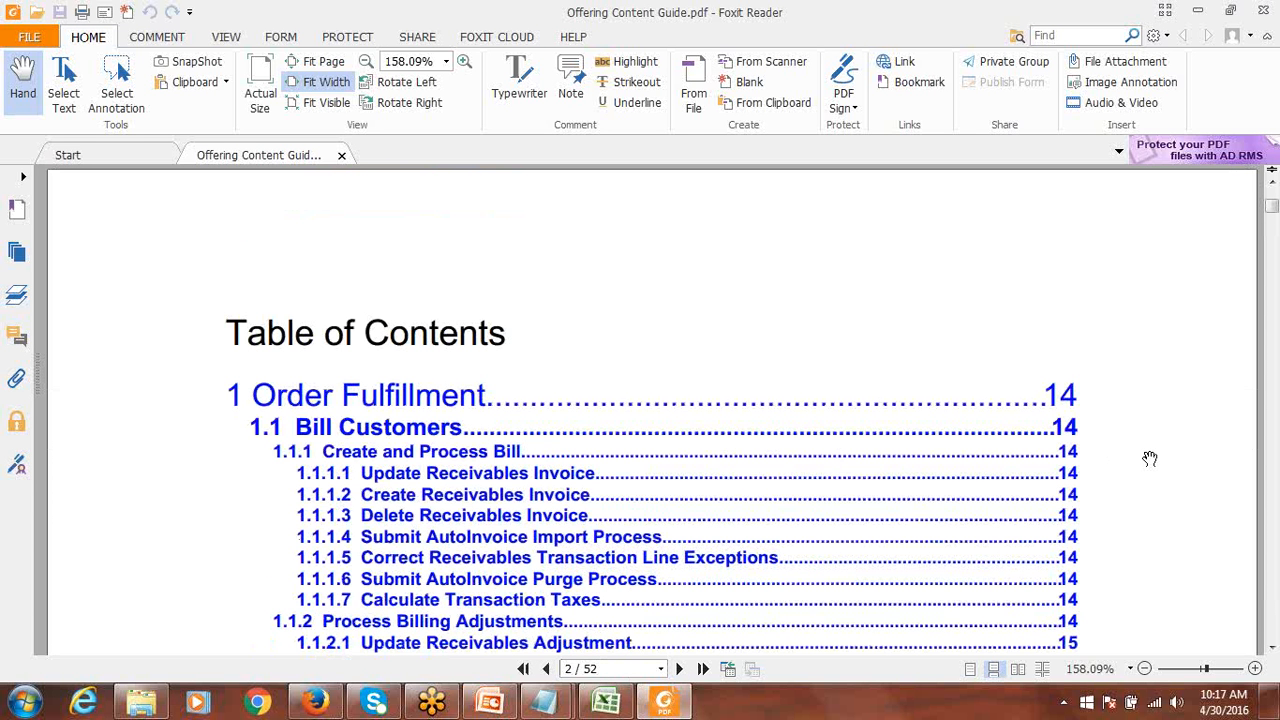
# Scroll down through the Table of Contents entries of the guide.
pyautogui.scroll(-1, 1150, 459)
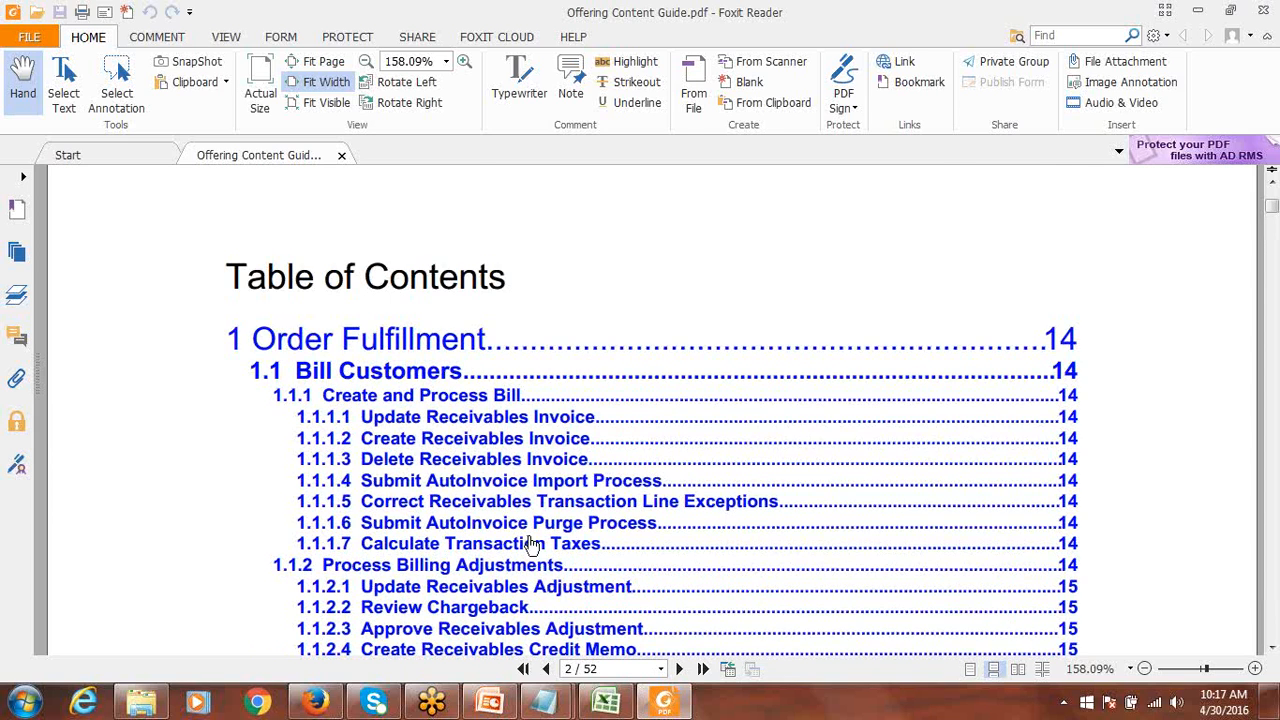
pyautogui.scroll(-4, 555, 487)
pyautogui.scroll(-5, 555, 487)
pyautogui.scroll(10, 652, 460)
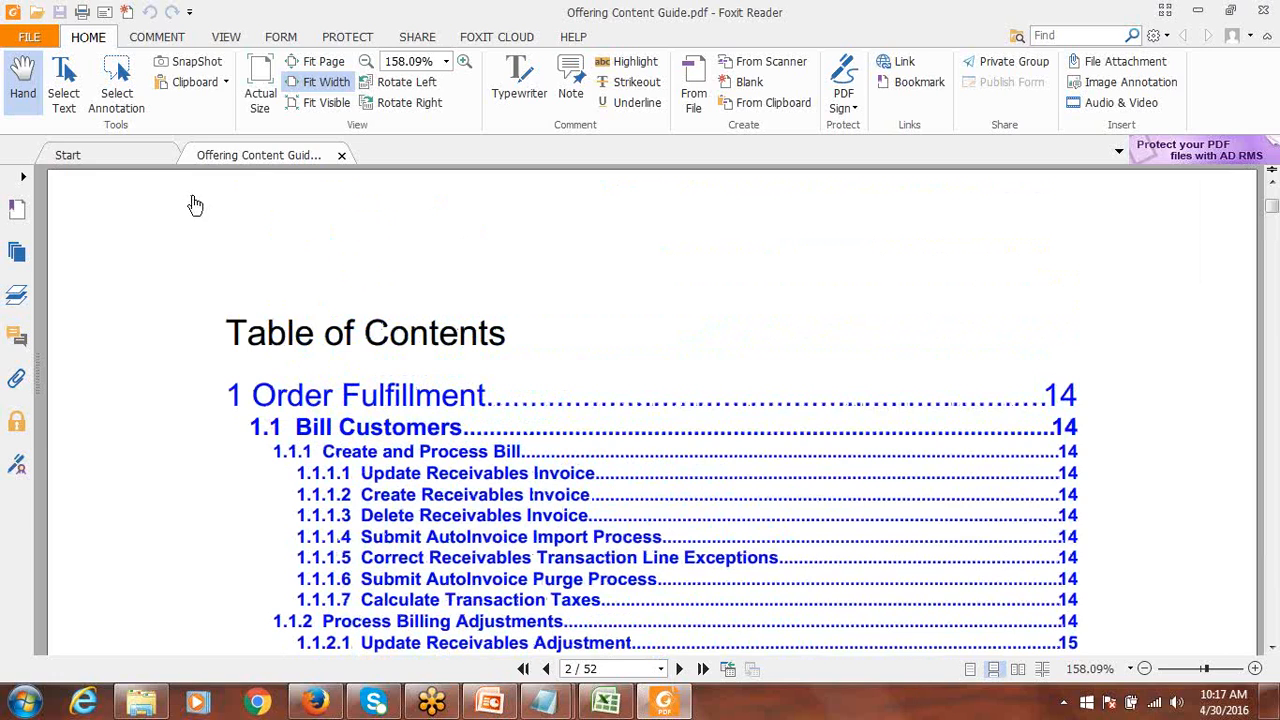
pyautogui.scroll(-14, 1145, 464)
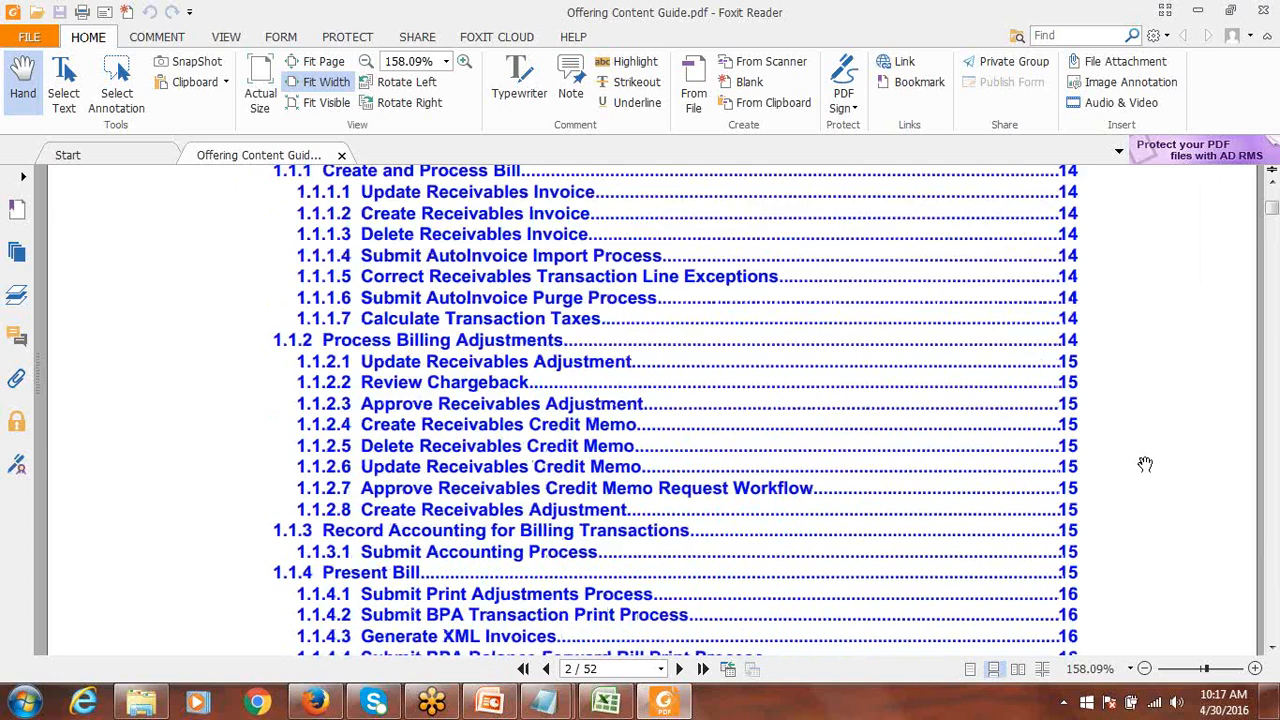
pyautogui.scroll(-4, 1145, 464)
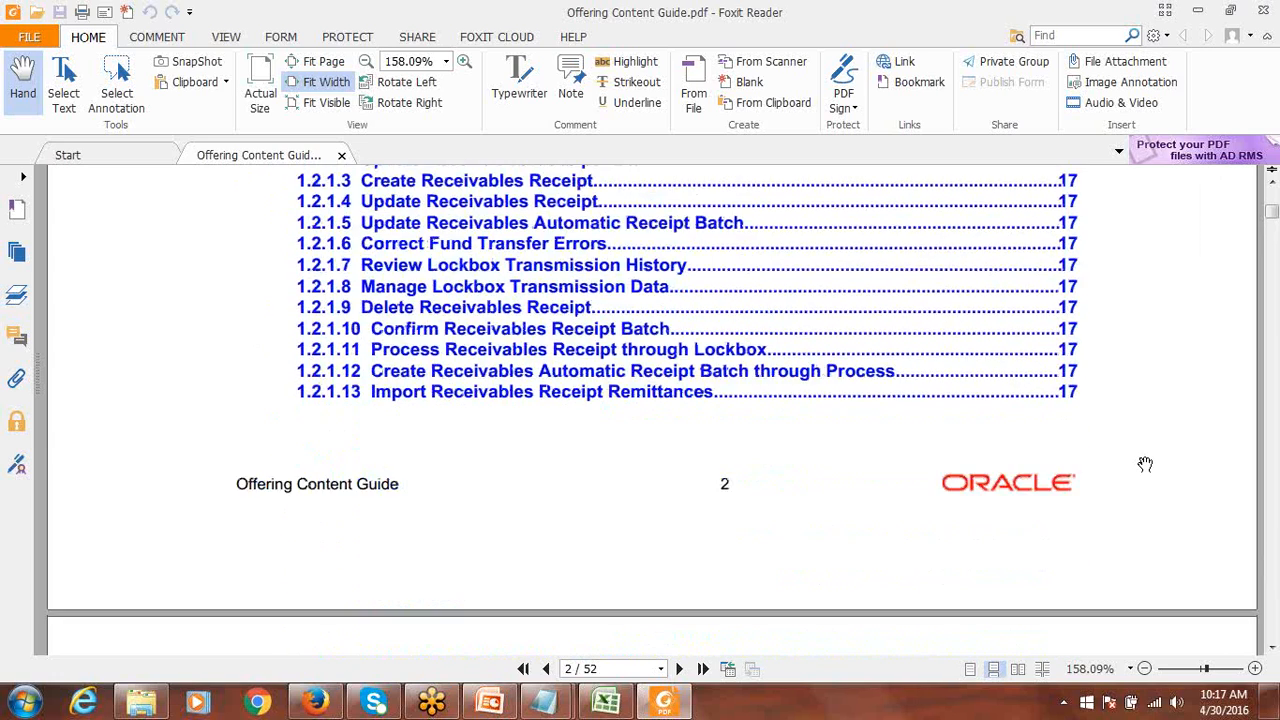
pyautogui.scroll(3, 1145, 464)
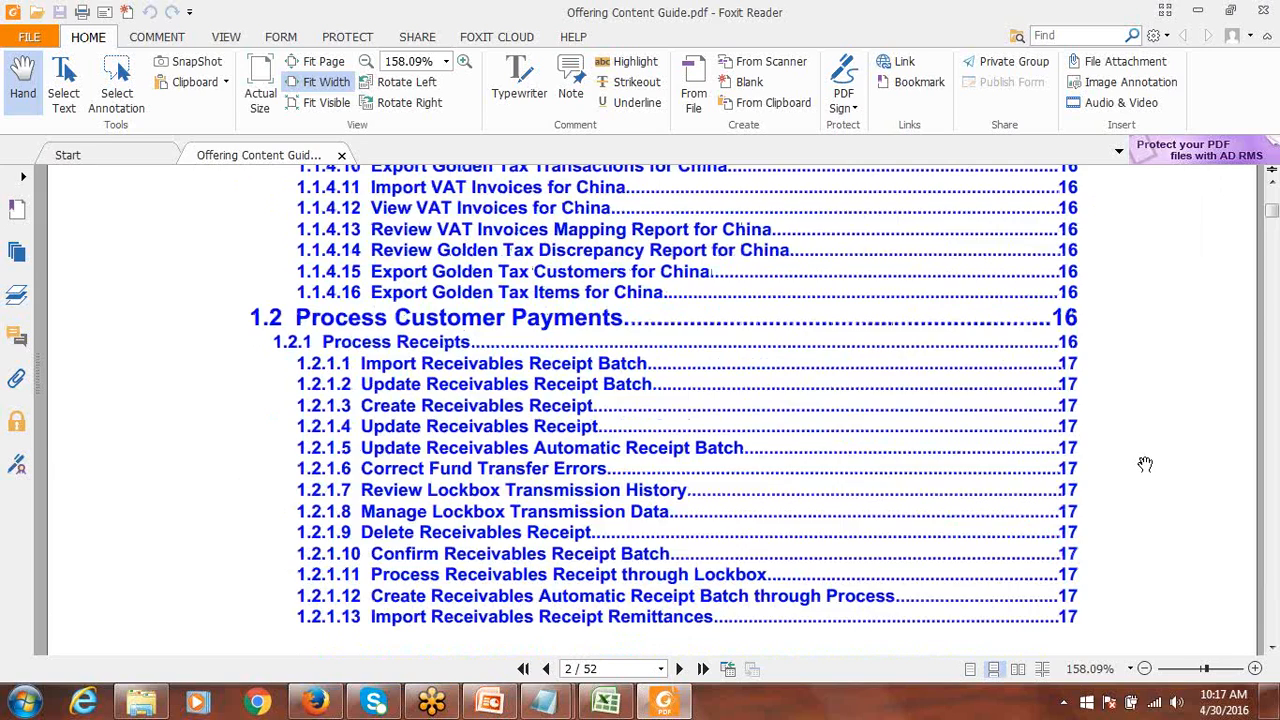
pyautogui.scroll(-12, 1145, 464)
pyautogui.scroll(-15, 1145, 464)
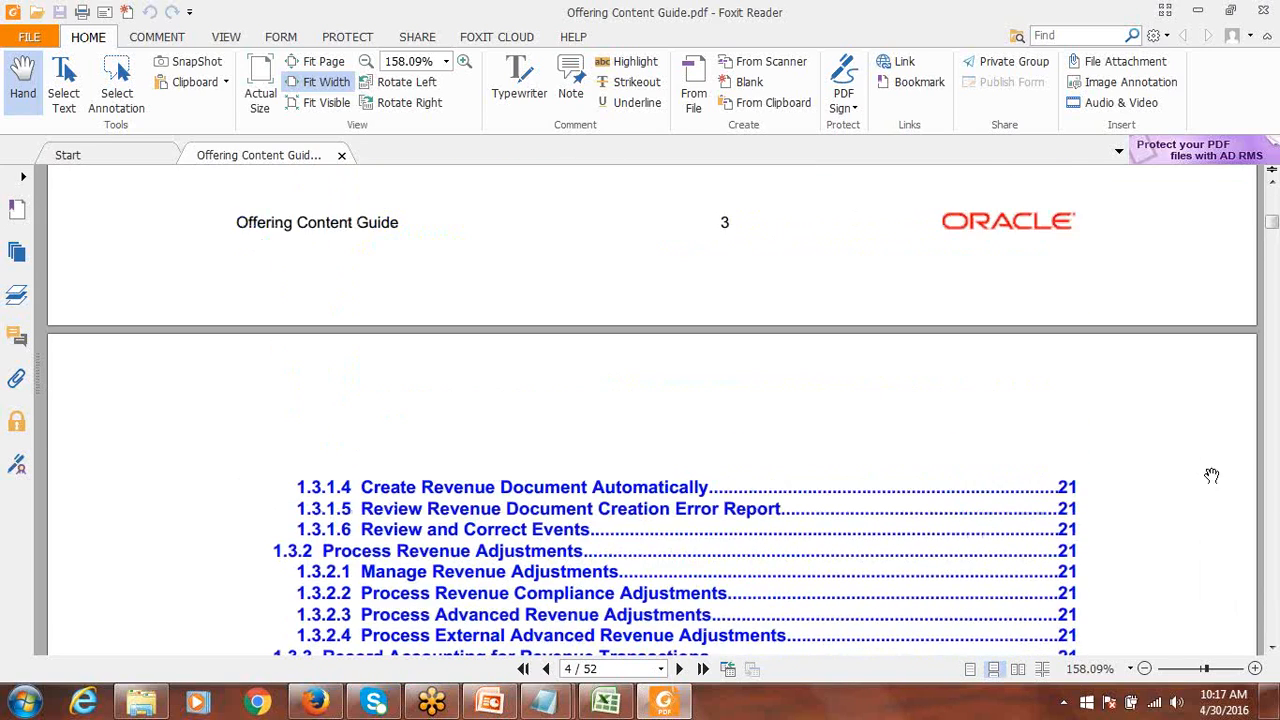
pyautogui.scroll(-12, 1178, 485)
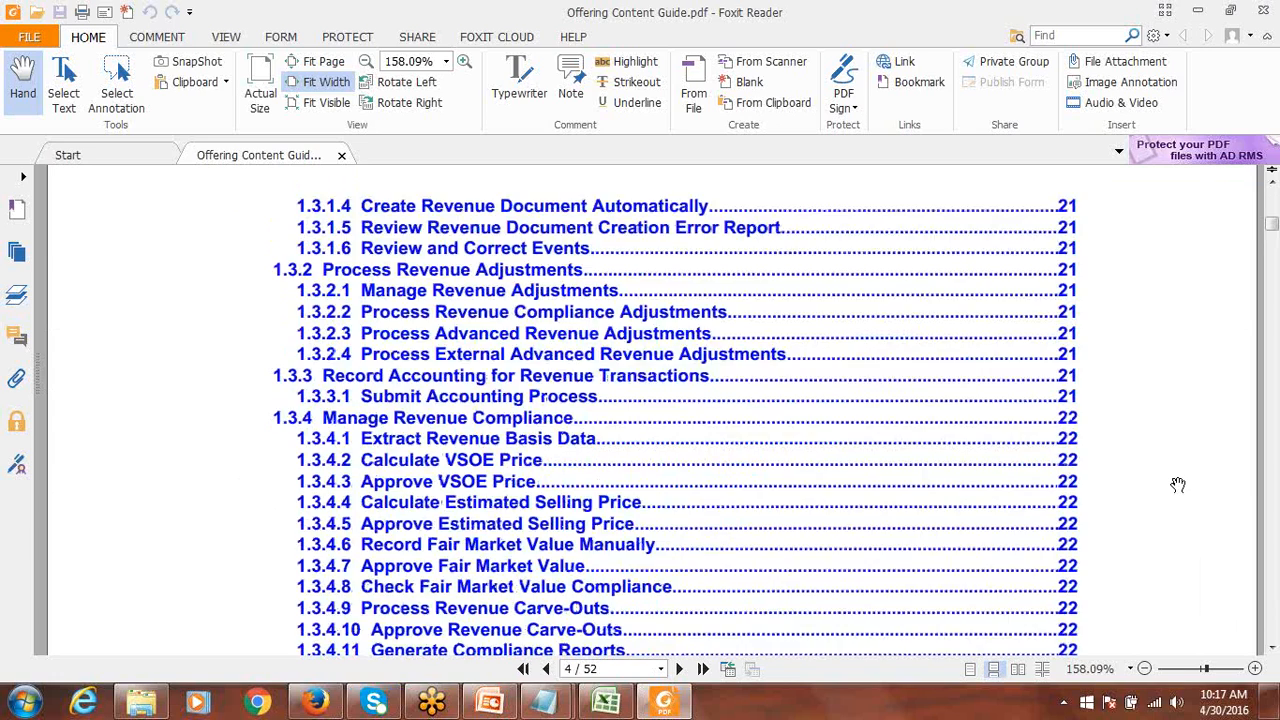
pyautogui.scroll(-15, 1178, 485)
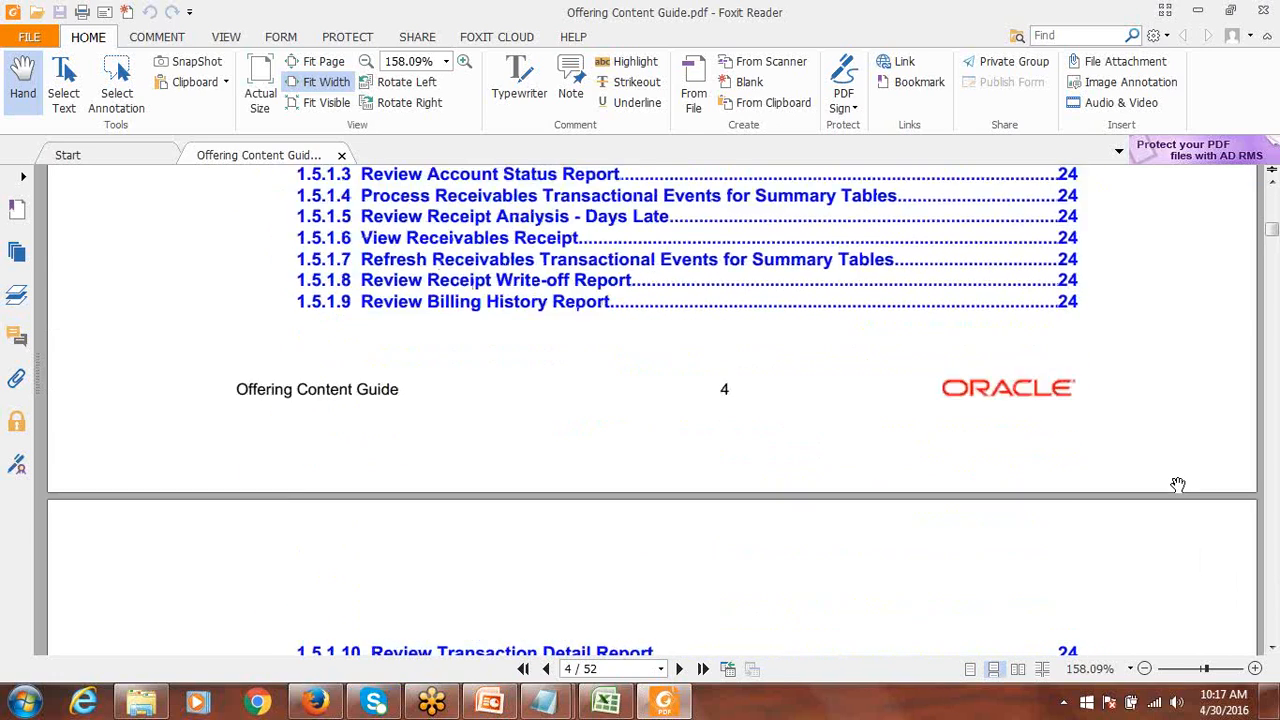
pyautogui.scroll(-15, 1178, 485)
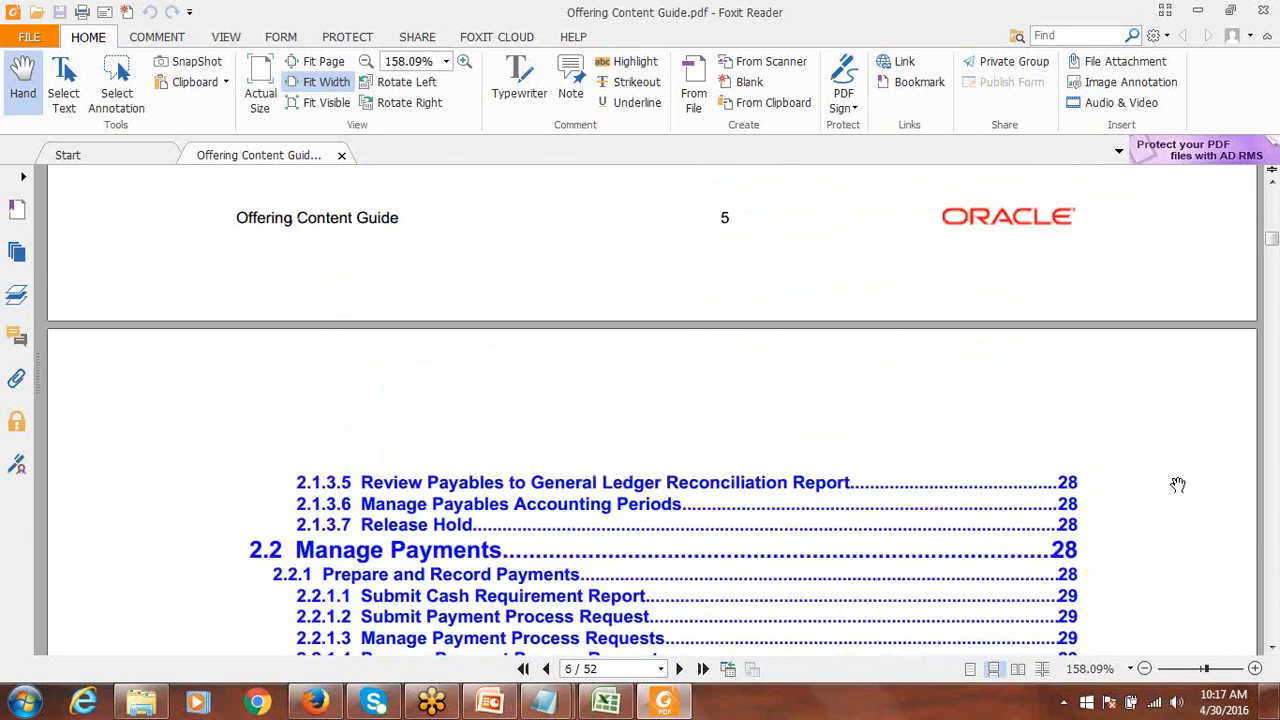
pyautogui.scroll(-14, 1178, 485)
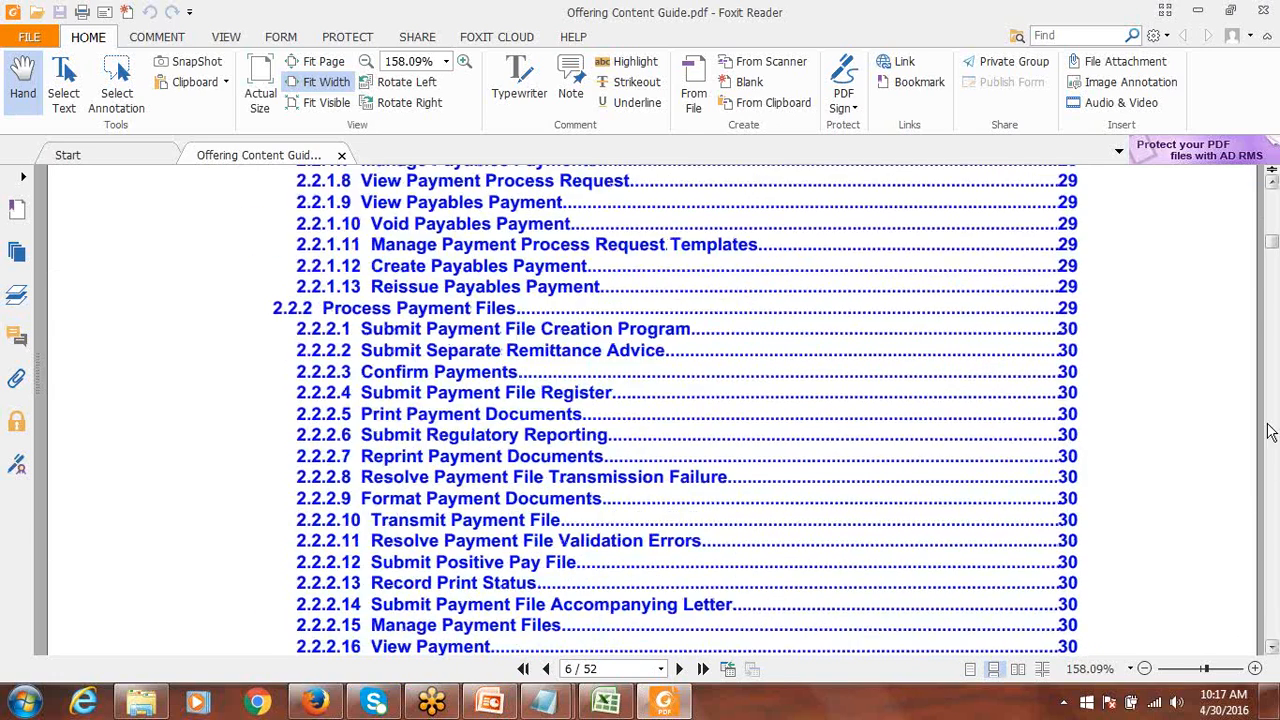
# Page down to page 7, where 3 Financial Control and Reporting appears.
pyautogui.click(1276, 434)
pyautogui.click(1273, 434)
pyautogui.click(1271, 434)
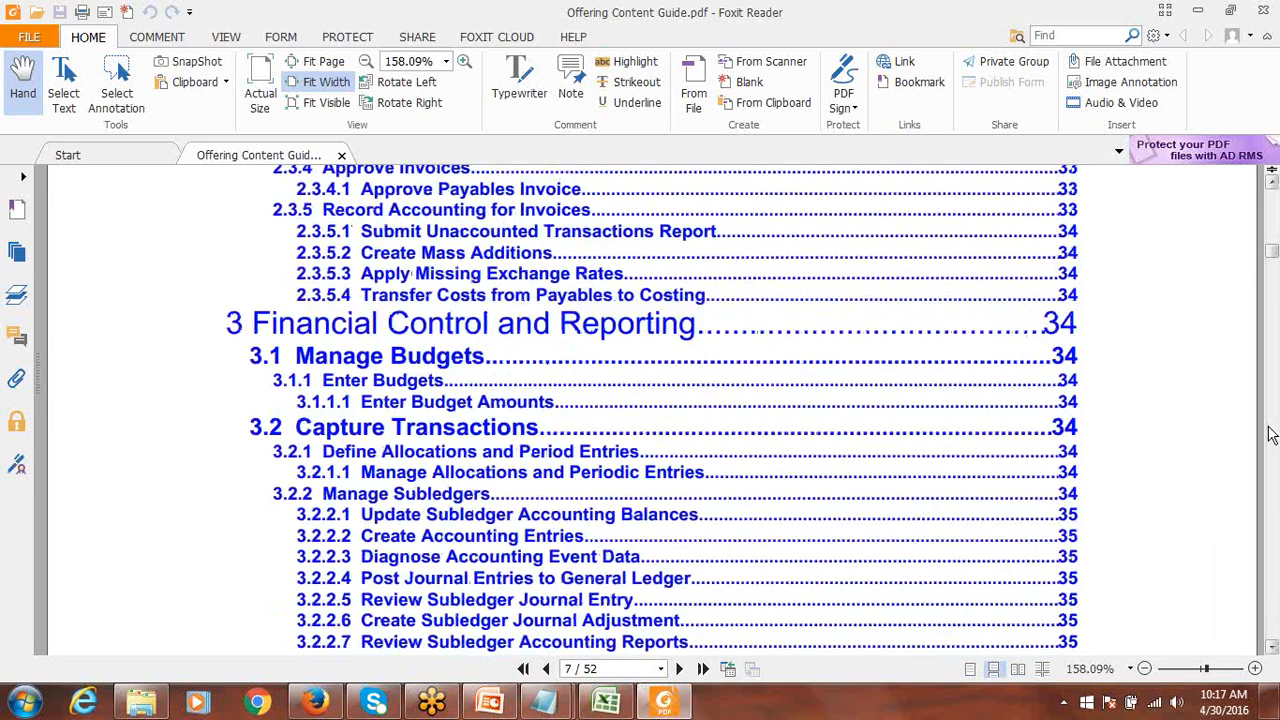
pyautogui.click(1271, 434)
# Page down through the Present Bill and Process Receipts entries of the guide.
pyautogui.scroll(-1, 1186, 450)
pyautogui.scroll(-10, 1186, 450)
pyautogui.scroll(-4, 1186, 453)
pyautogui.click(1271, 438)
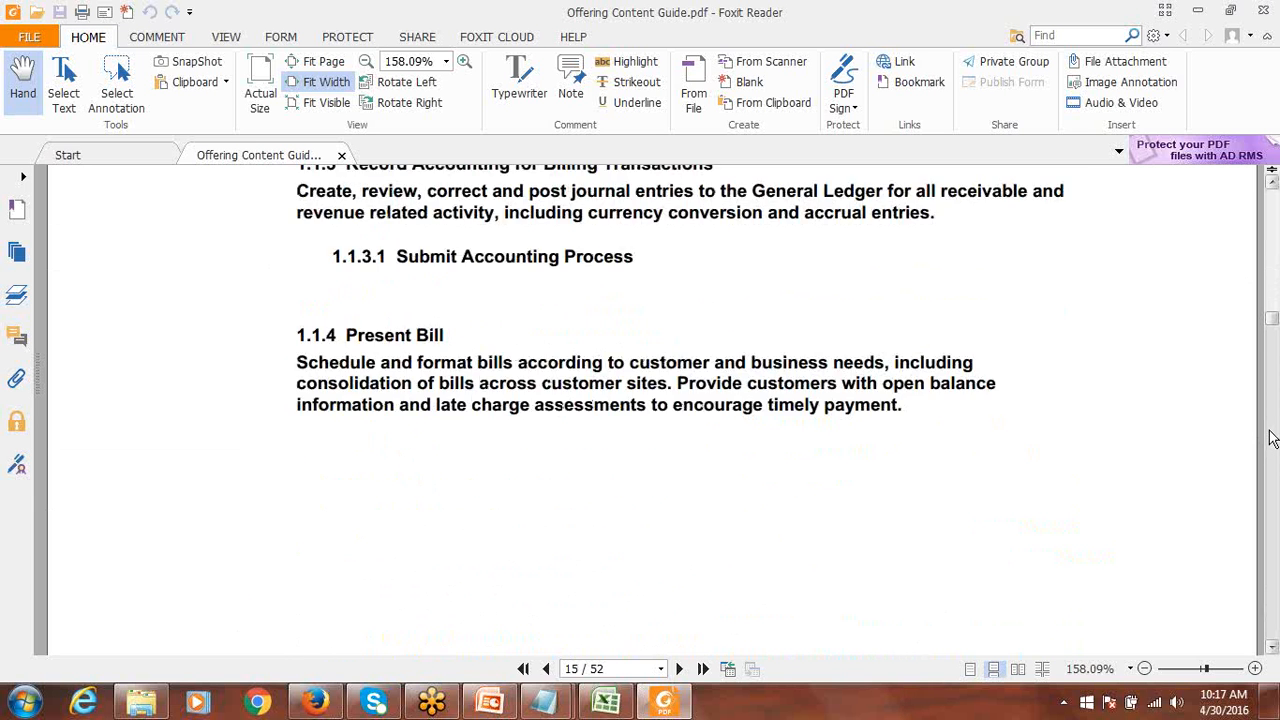
pyautogui.click(1271, 438)
pyautogui.click(1272, 445)
pyautogui.click(1274, 465)
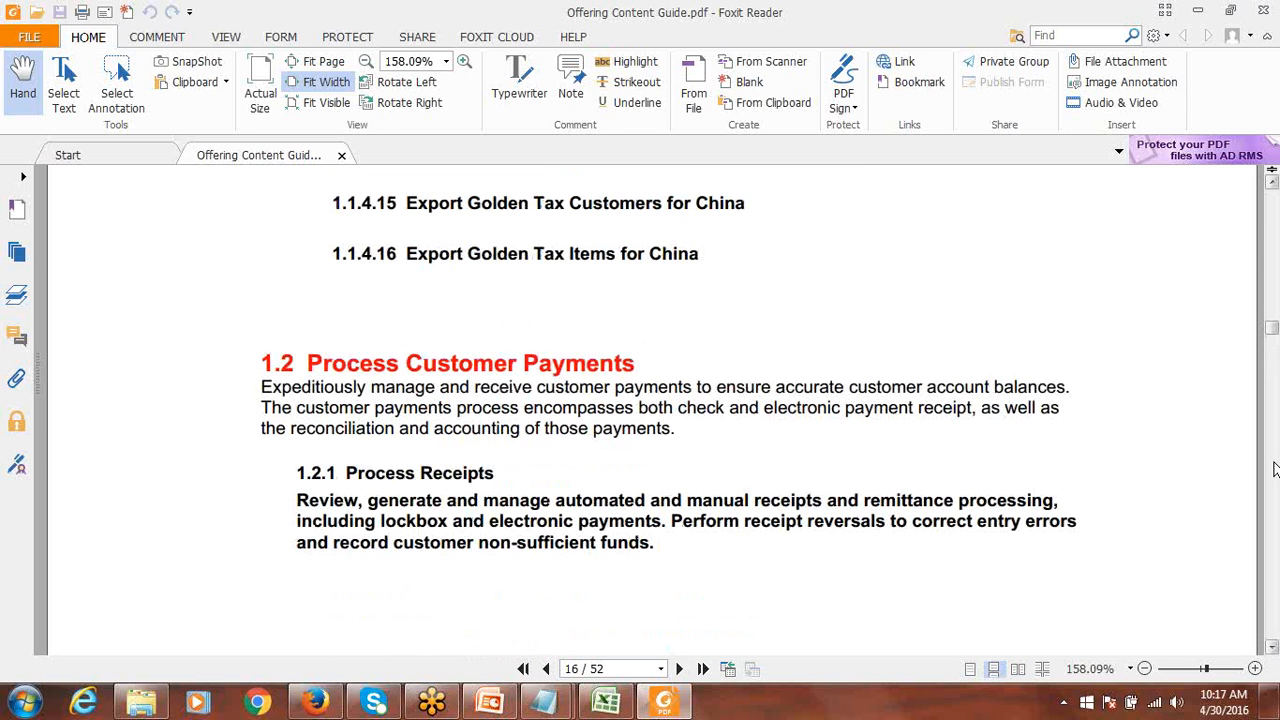
pyautogui.click(1274, 470)
pyautogui.click(1274, 470)
pyautogui.click(1274, 470)
pyautogui.click(1274, 470)
pyautogui.click(1274, 470)
# Page further through section 1.2 to page 42 of 52, then close Foxit Reader.
pyautogui.click(1274, 470)
pyautogui.click(1274, 470)
pyautogui.click(1274, 470)
pyautogui.click(1274, 470)
pyautogui.click(1274, 470)
pyautogui.click(1274, 470)
pyautogui.click(1274, 470)
pyautogui.click(1274, 470)
pyautogui.click(1274, 470)
pyautogui.click(1274, 470)
pyautogui.click(1274, 470)
pyautogui.moveTo(1274, 470); pyautogui.dragTo(1276, 600)
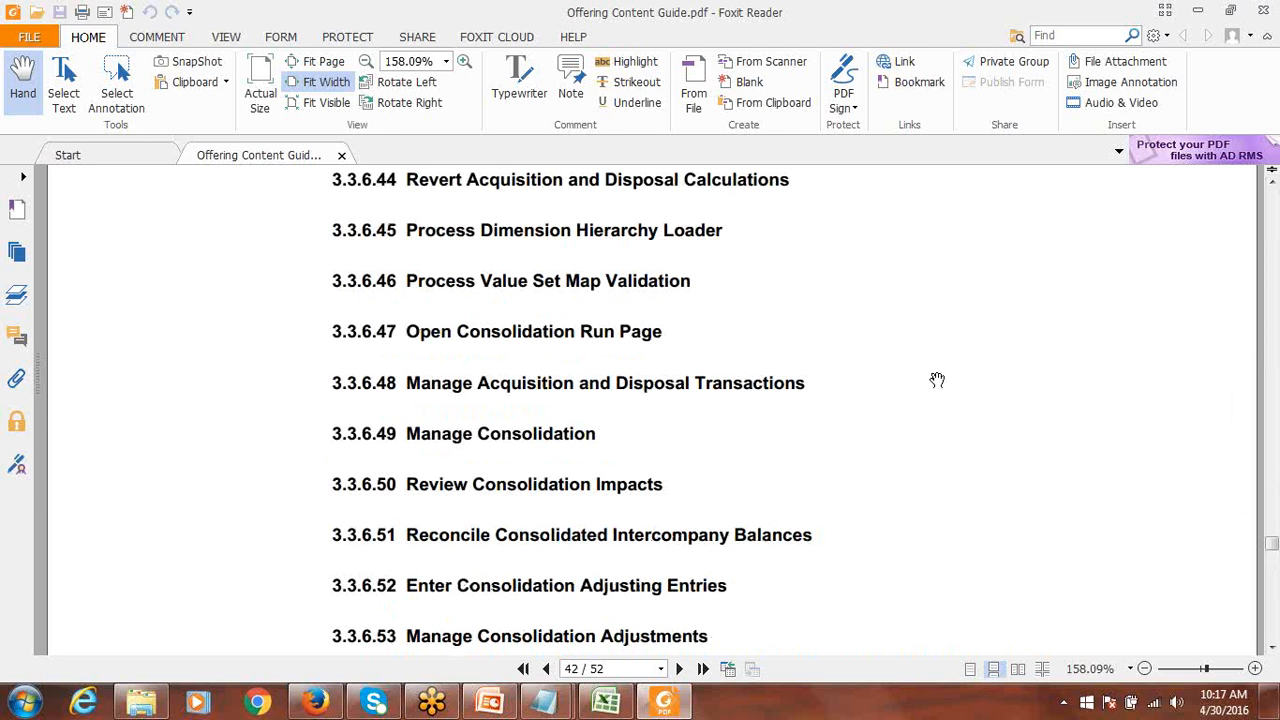
pyautogui.click(1266, 12)
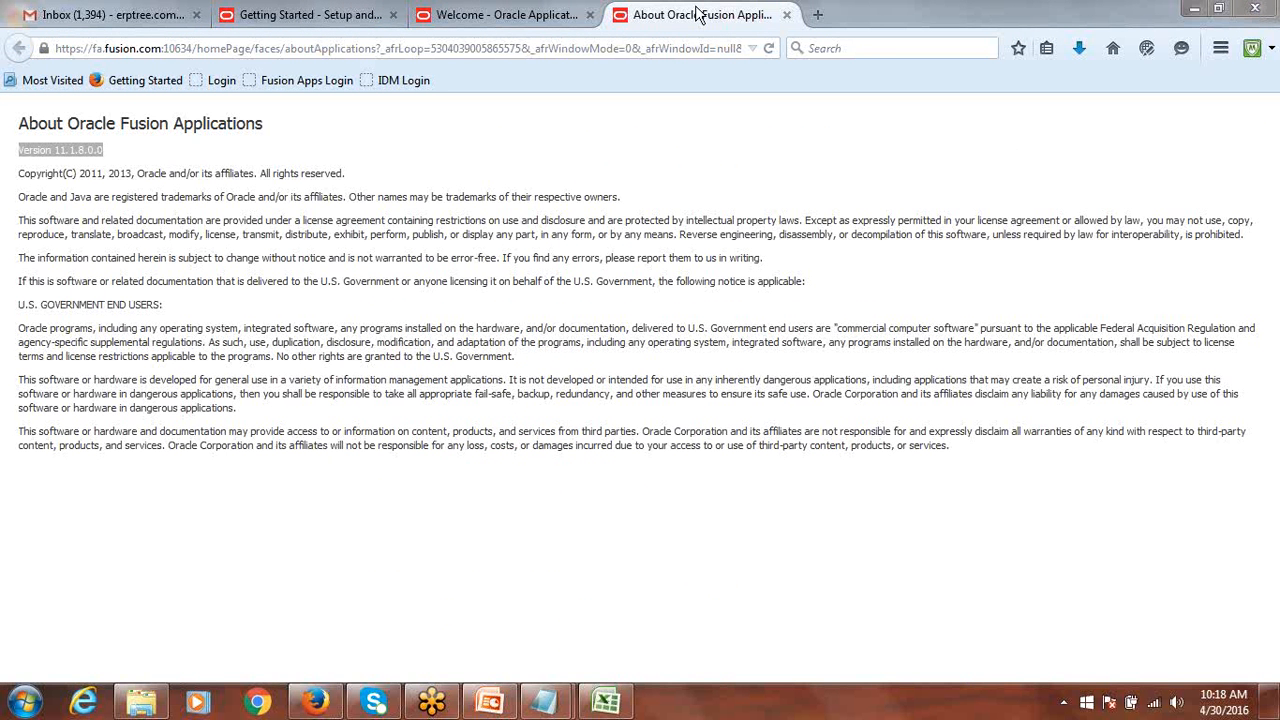
# Close the About and Welcome tabs, keeping the Getting Started Offering: Financials page.
pyautogui.click(520, 20)
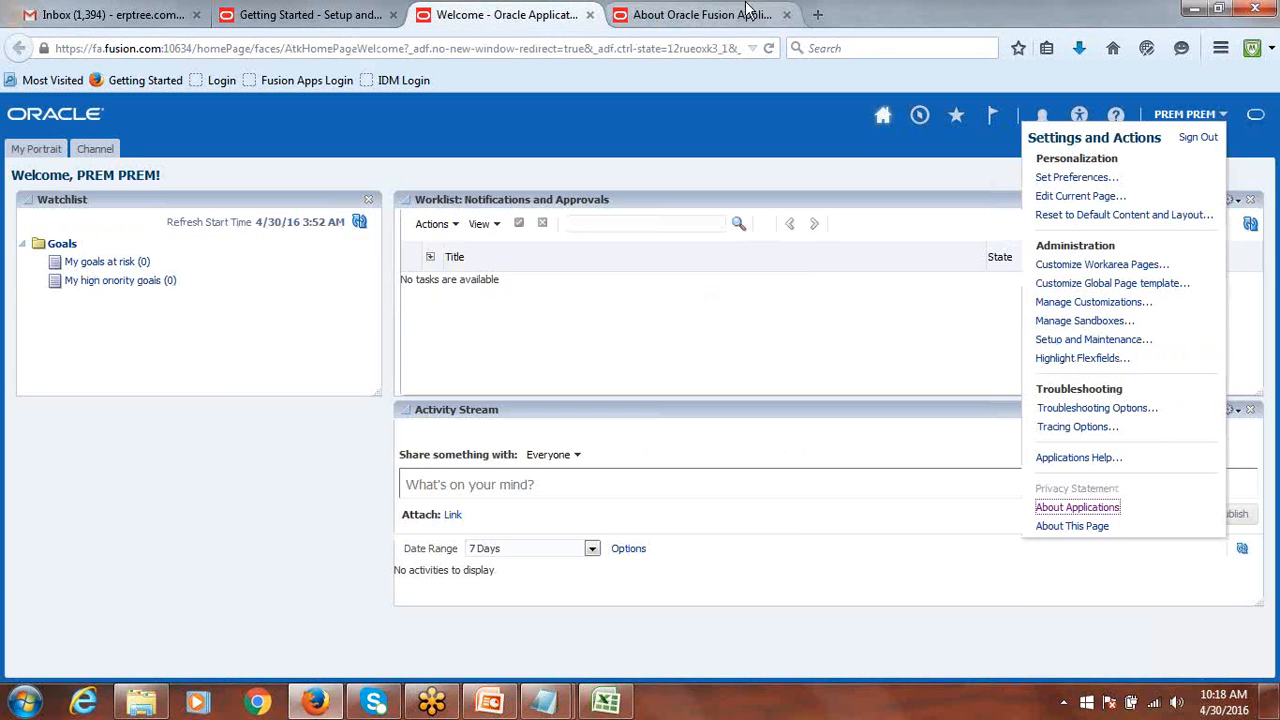
pyautogui.click(695, 20)
pyautogui.click(787, 15)
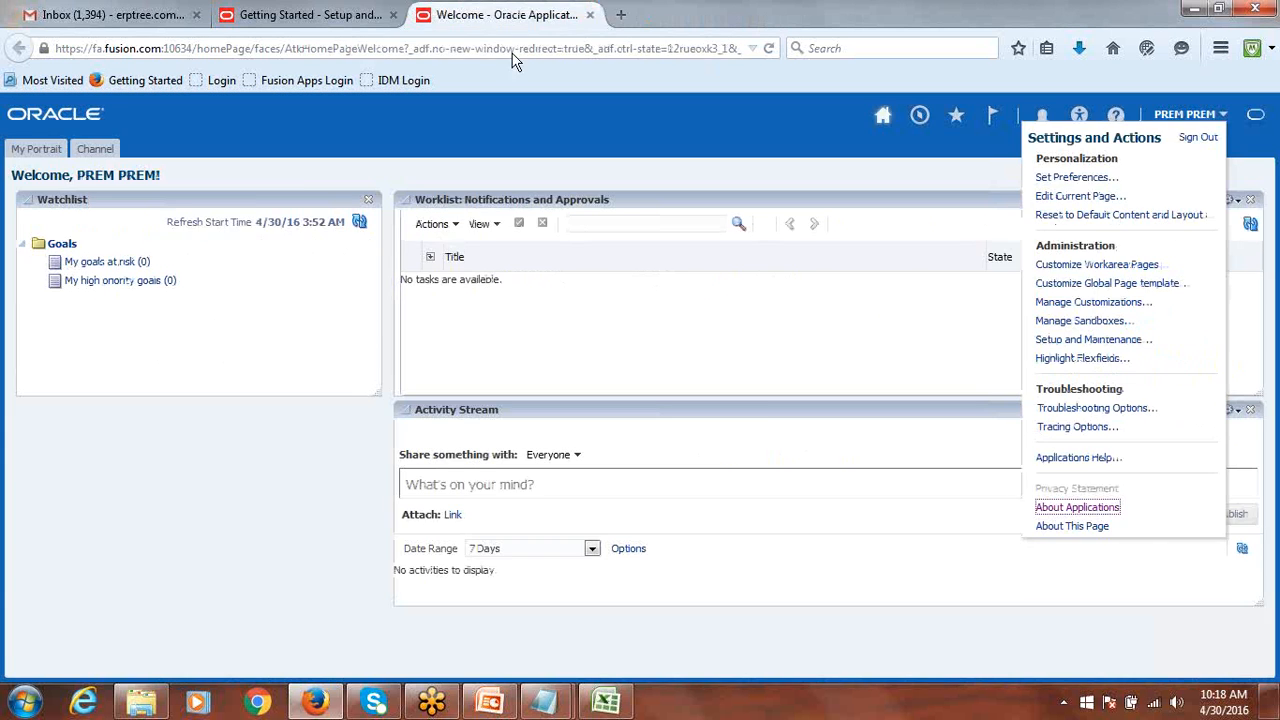
pyautogui.click(336, 18)
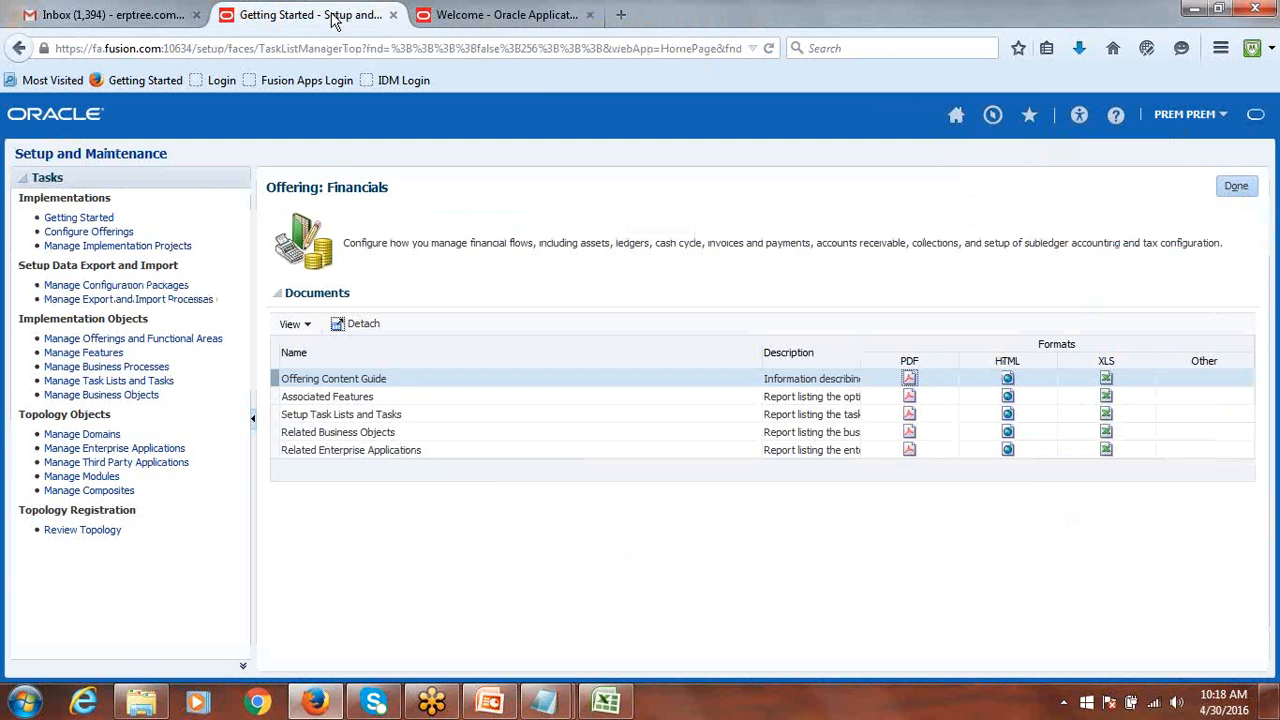
pyautogui.click(590, 15)
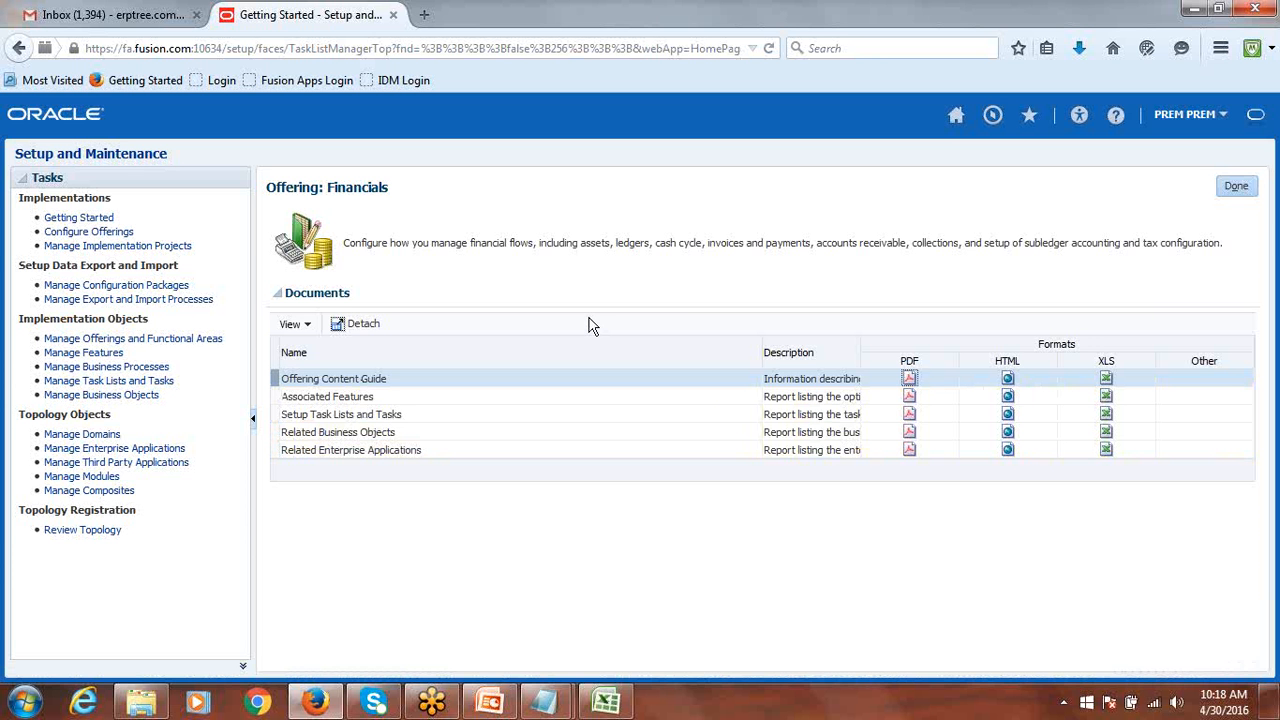
# Reopen the Financials offering details, return to Getting Started, and bring up Class Discussion.xlsx.
pyautogui.click(1238, 188)
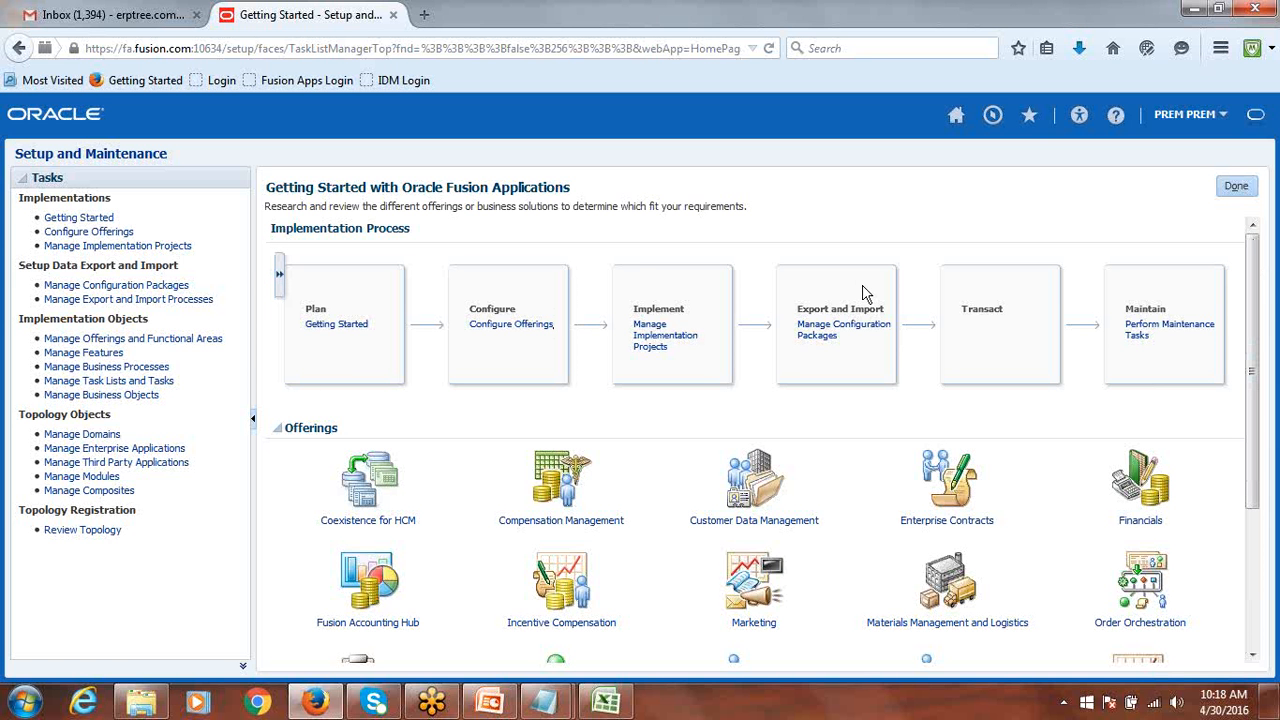
pyautogui.moveTo(1254, 260); pyautogui.dragTo(1268, 326)
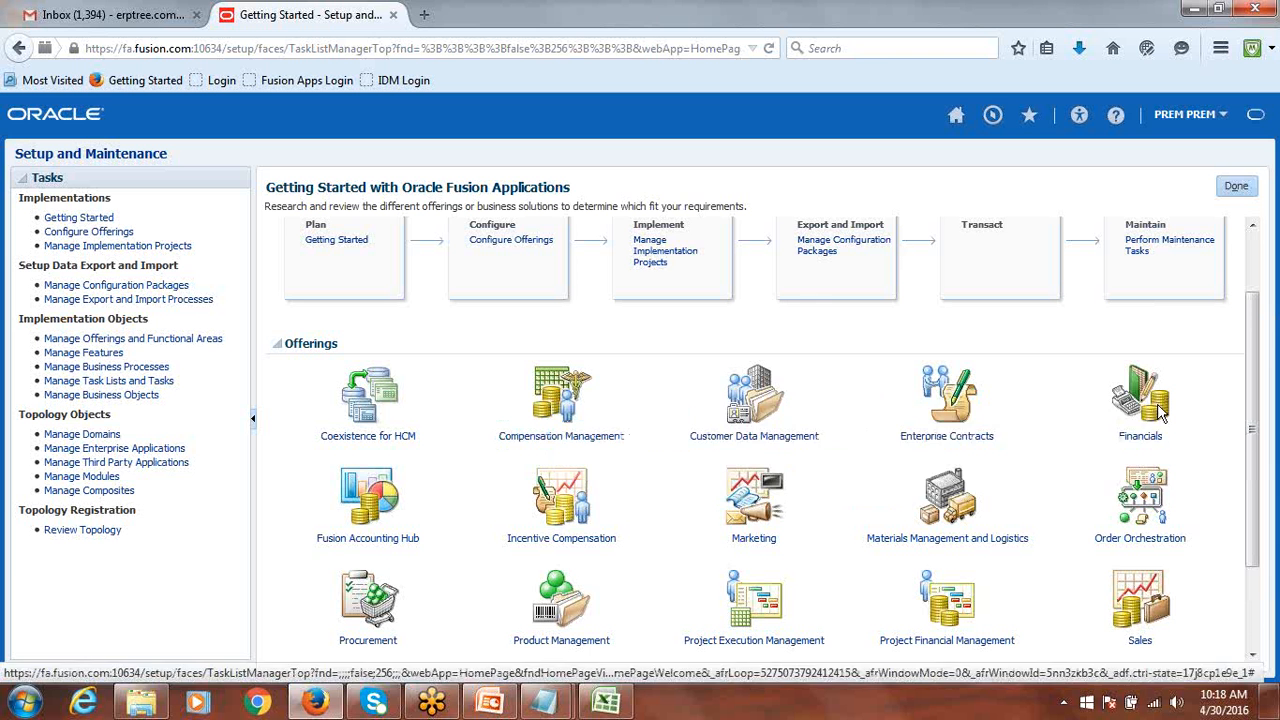
pyautogui.moveTo(1160, 410)
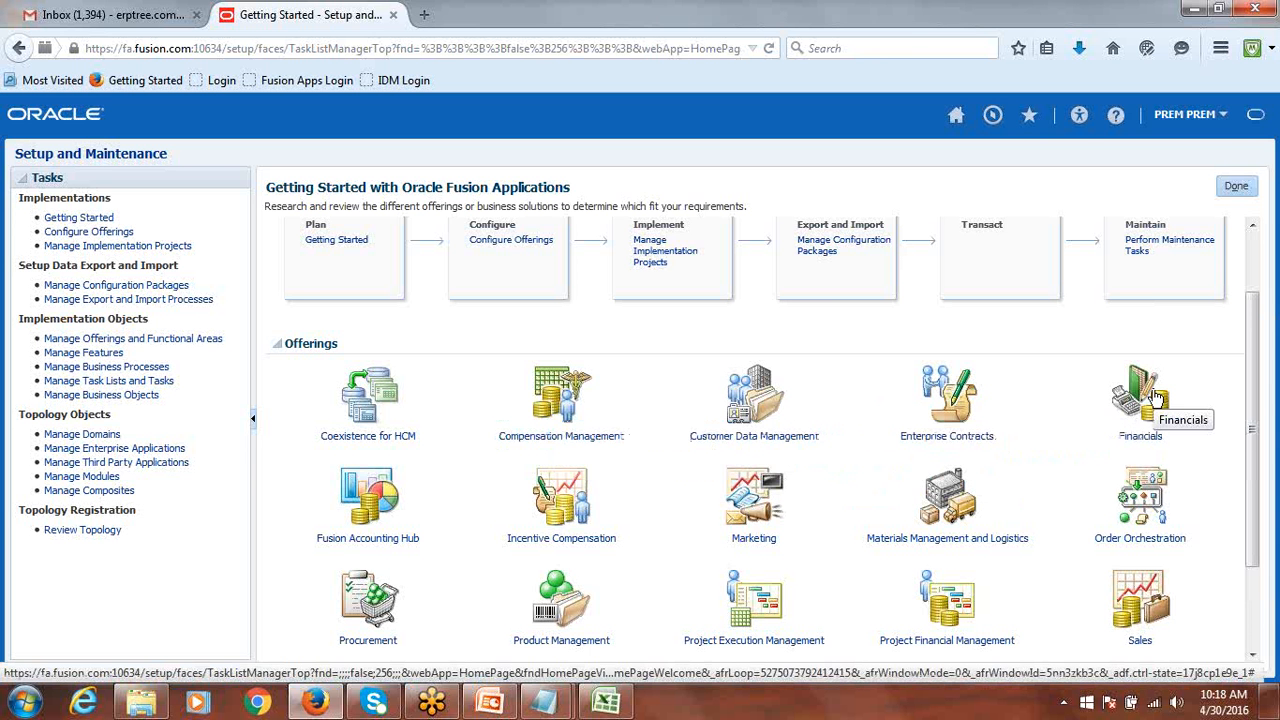
pyautogui.click(1152, 397)
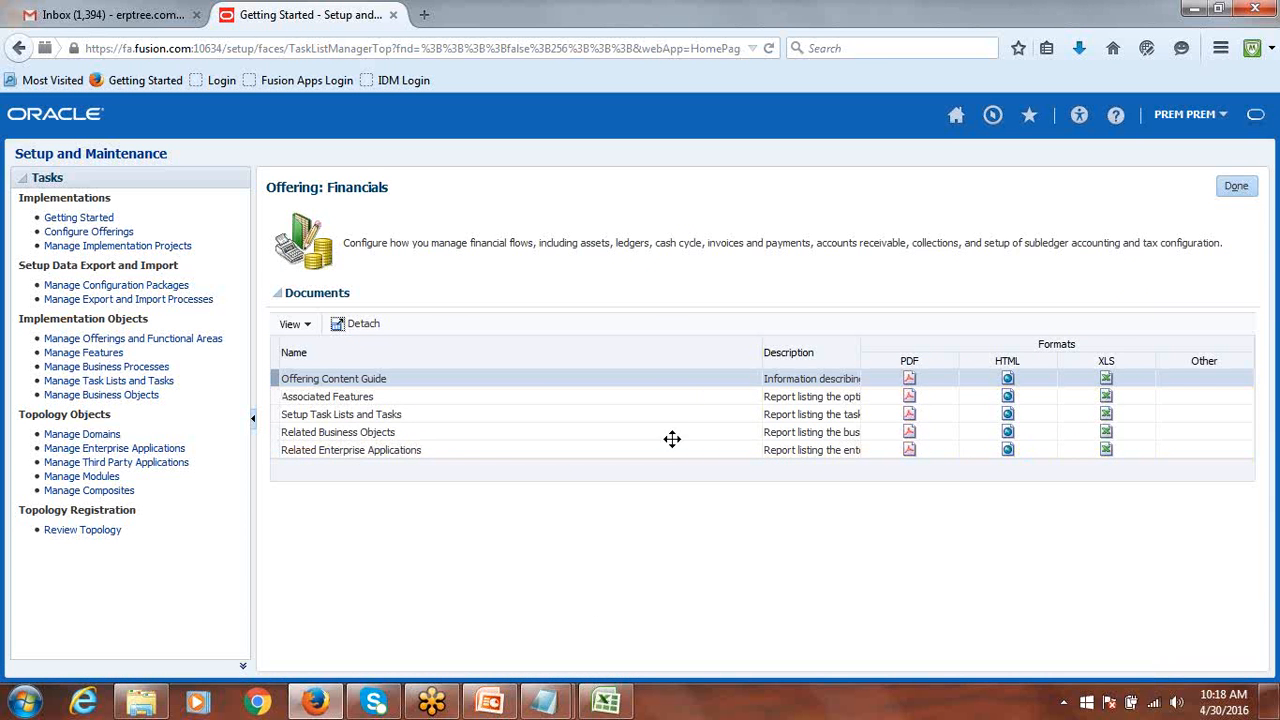
pyautogui.click(1236, 188)
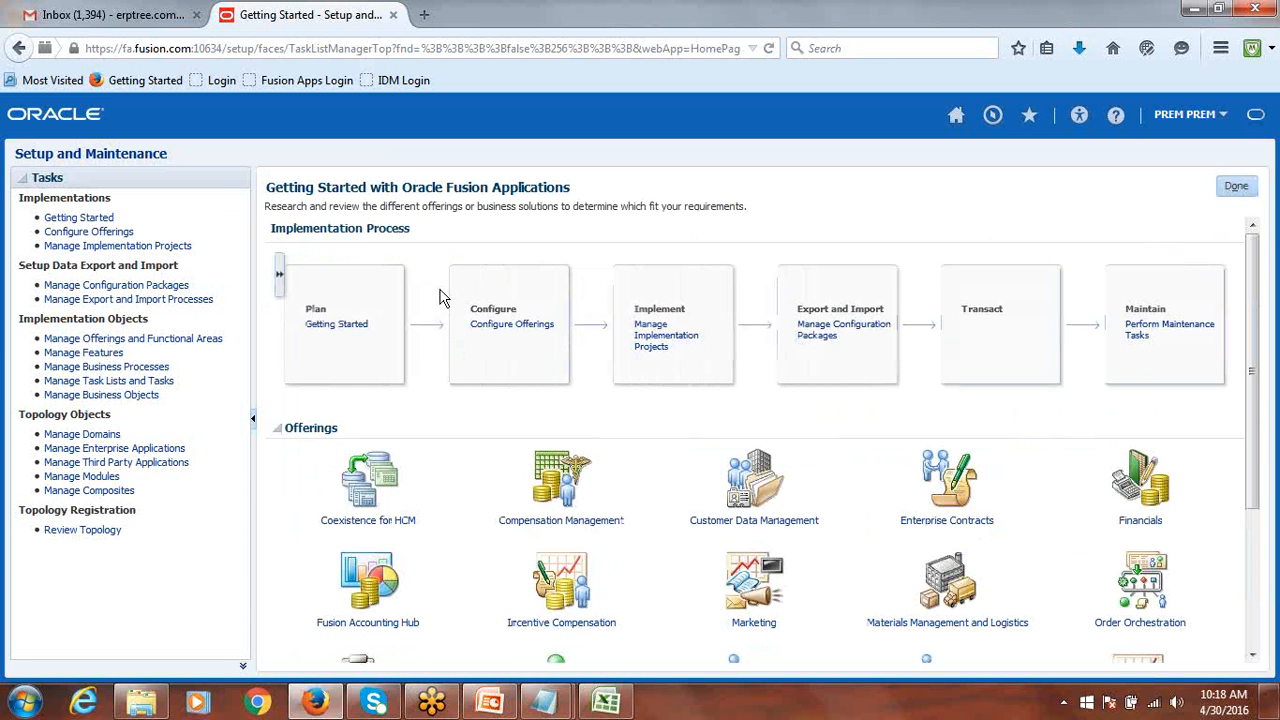
pyautogui.click(605, 702)
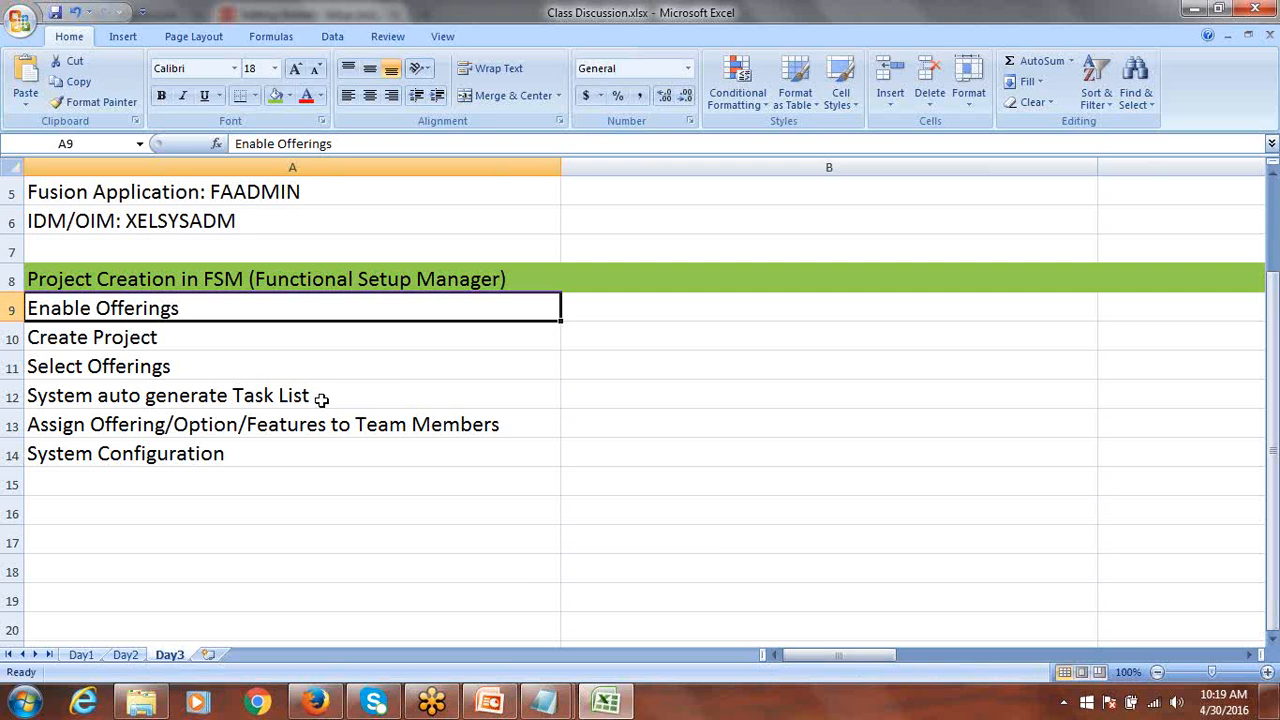
# Leave the Day3 Excel notes and return to the Oracle Fusion Getting Started page in Firefox.
pyautogui.click(318, 703)
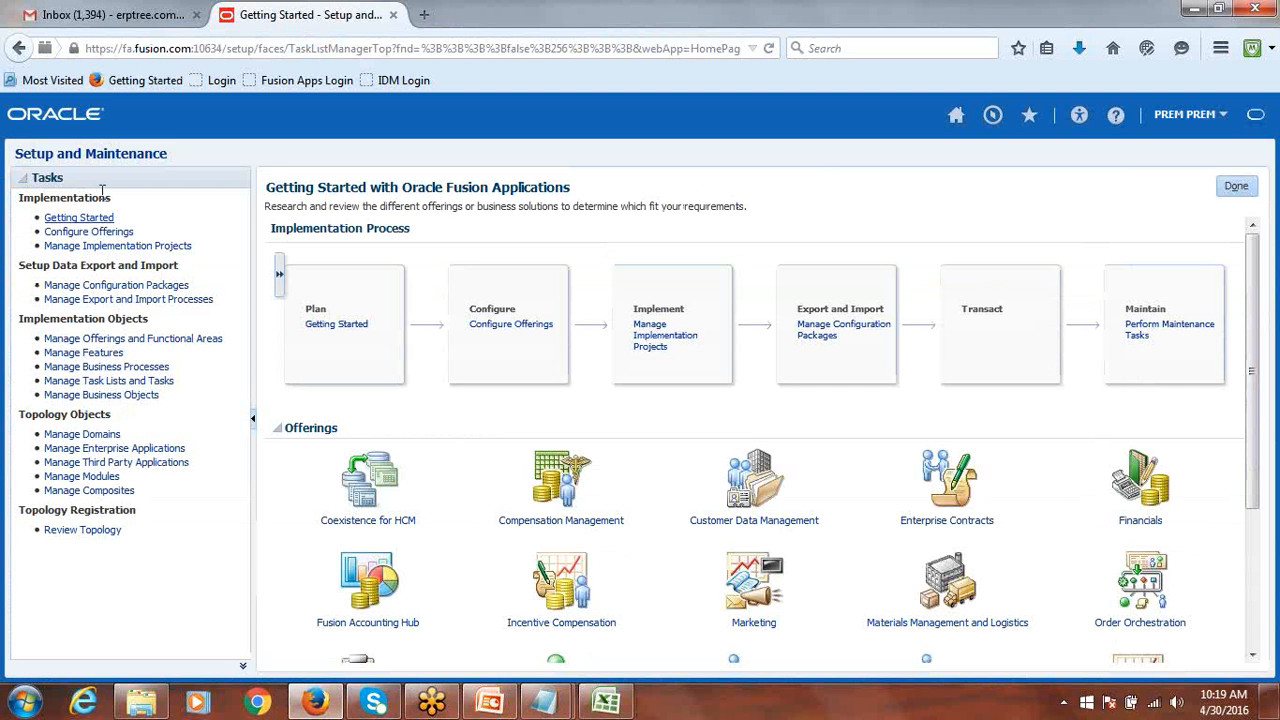
# Go to Setup and Maintenance from the user name menu.
pyautogui.click(1188, 116)
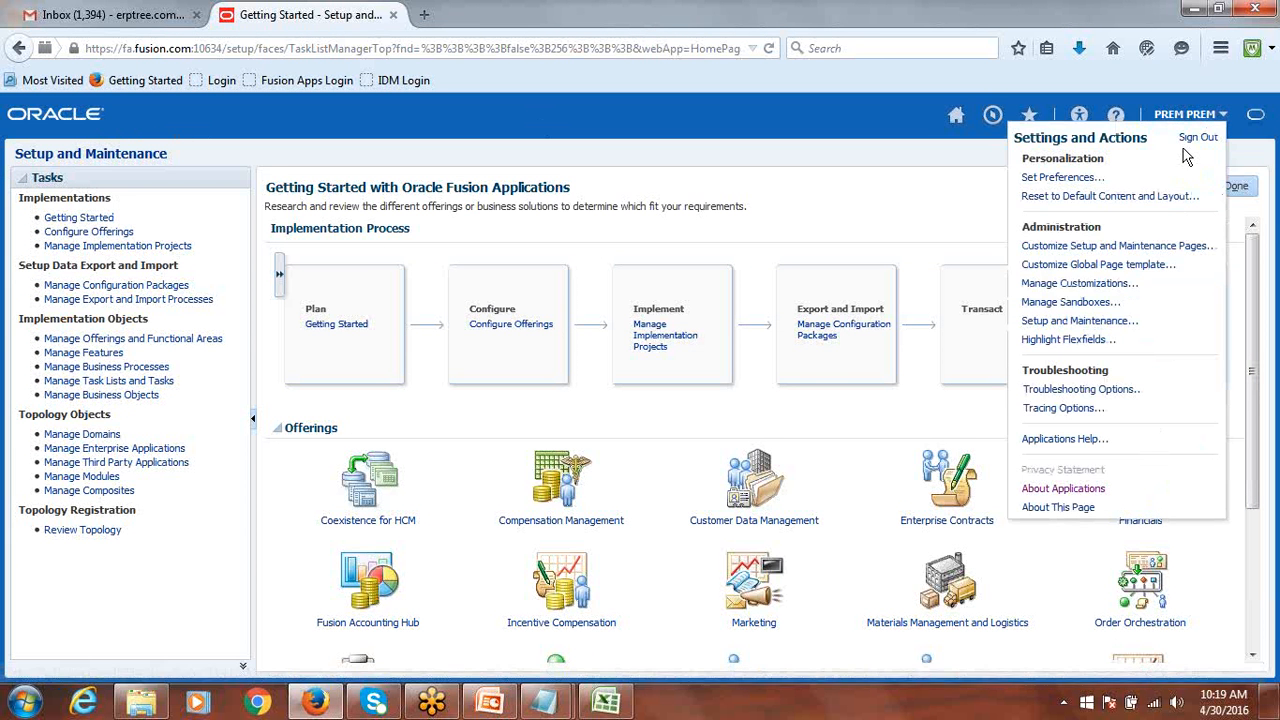
pyautogui.click(1076, 322)
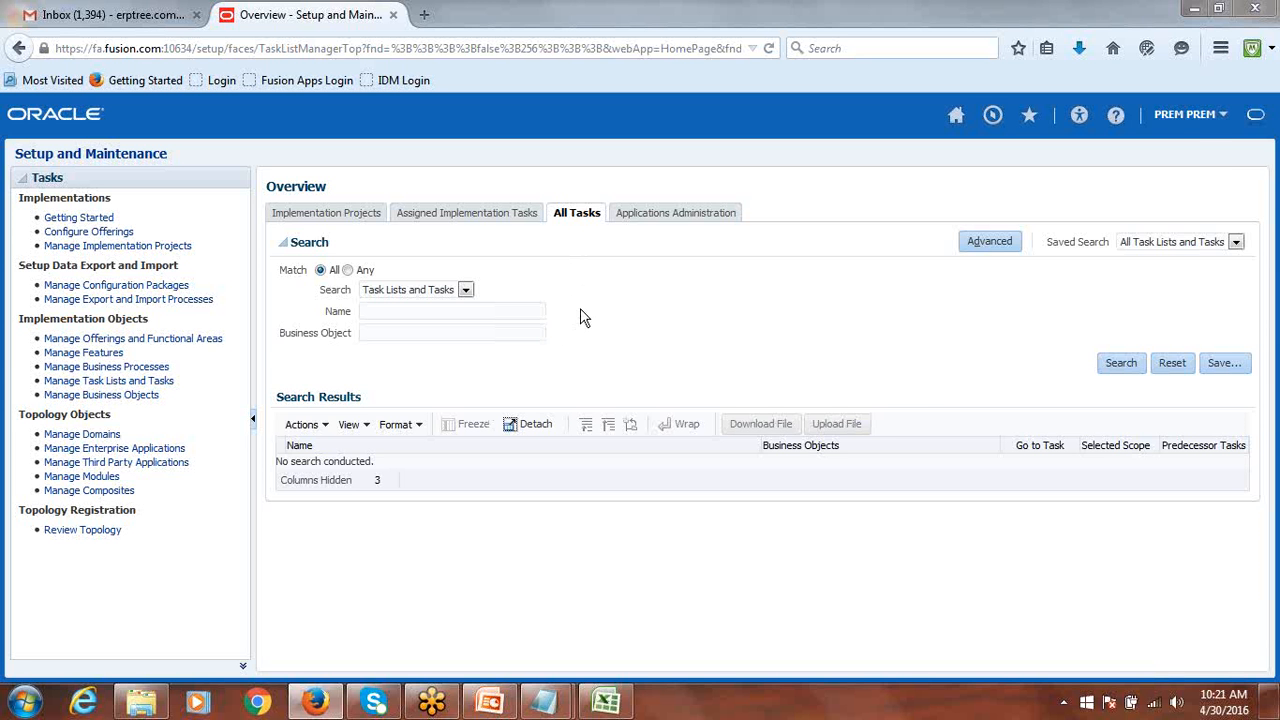
# Reopen Setup and Maintenance from the user menu to reach Configure Offerings.
pyautogui.click(1197, 118)
pyautogui.click(1080, 320)
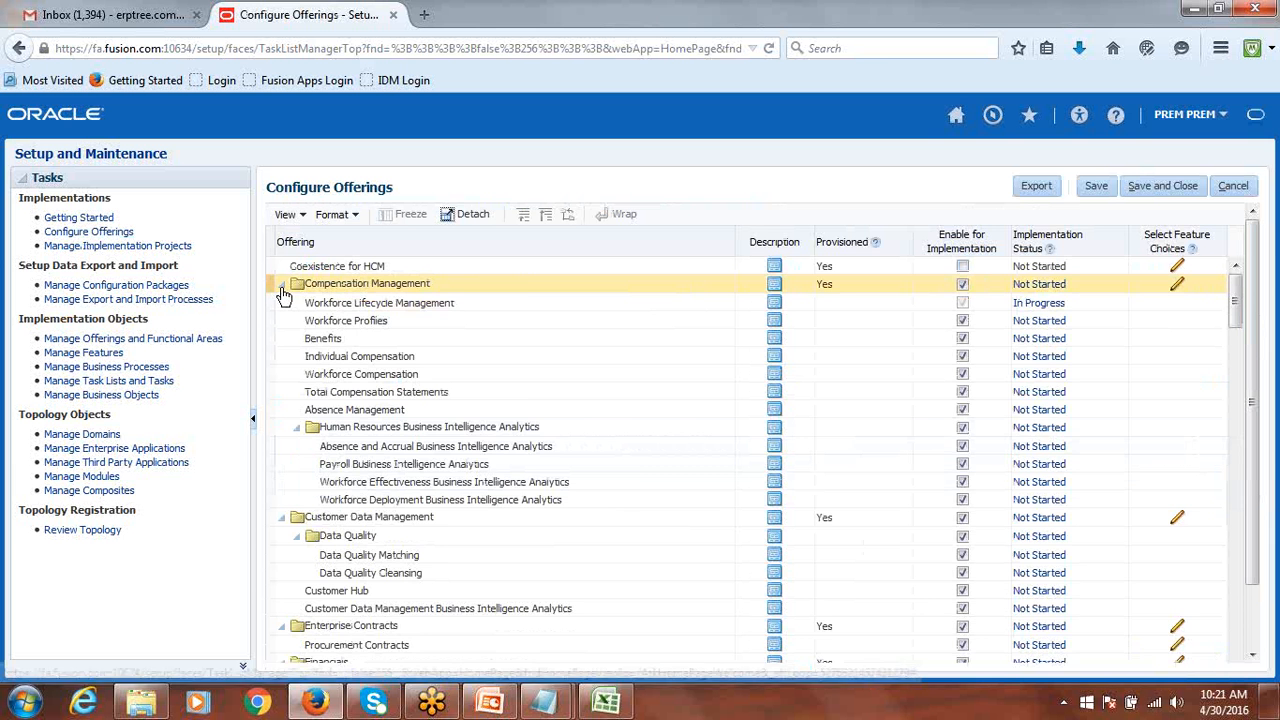
# Collapse every expanded offering, from Compensation Management through Workforce Deployment.
pyautogui.click(281, 285)
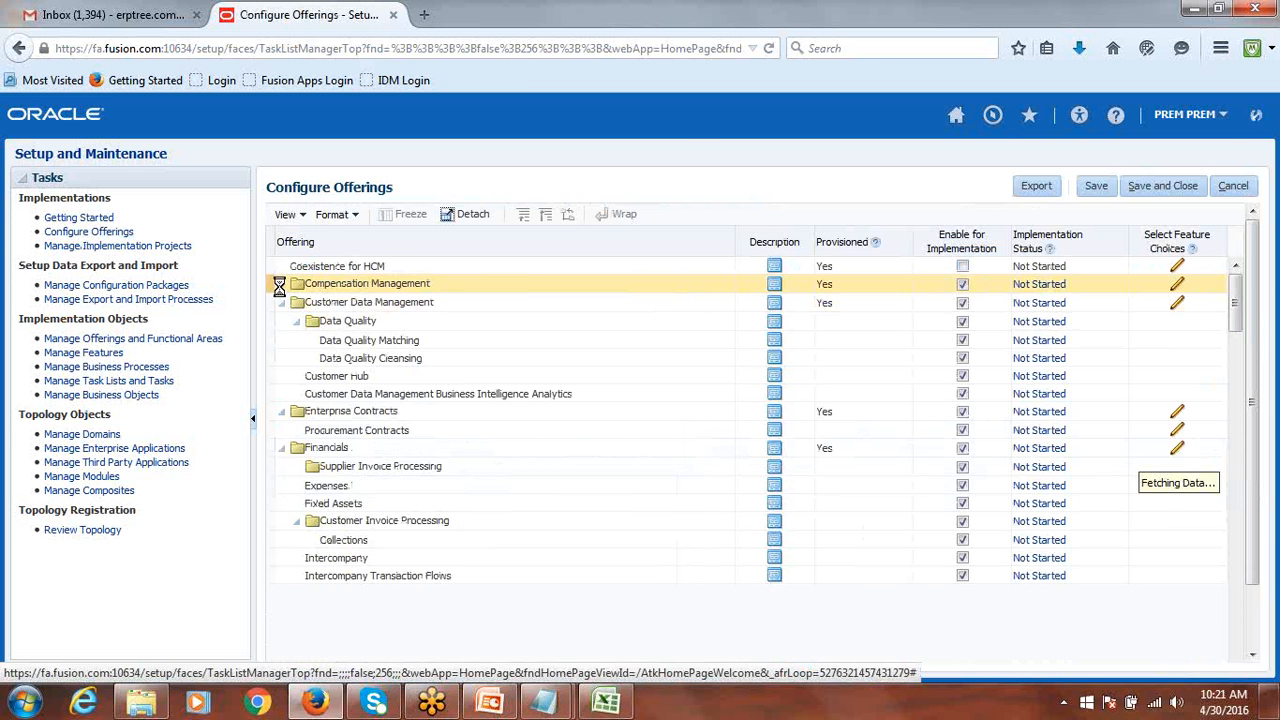
pyautogui.click(283, 304)
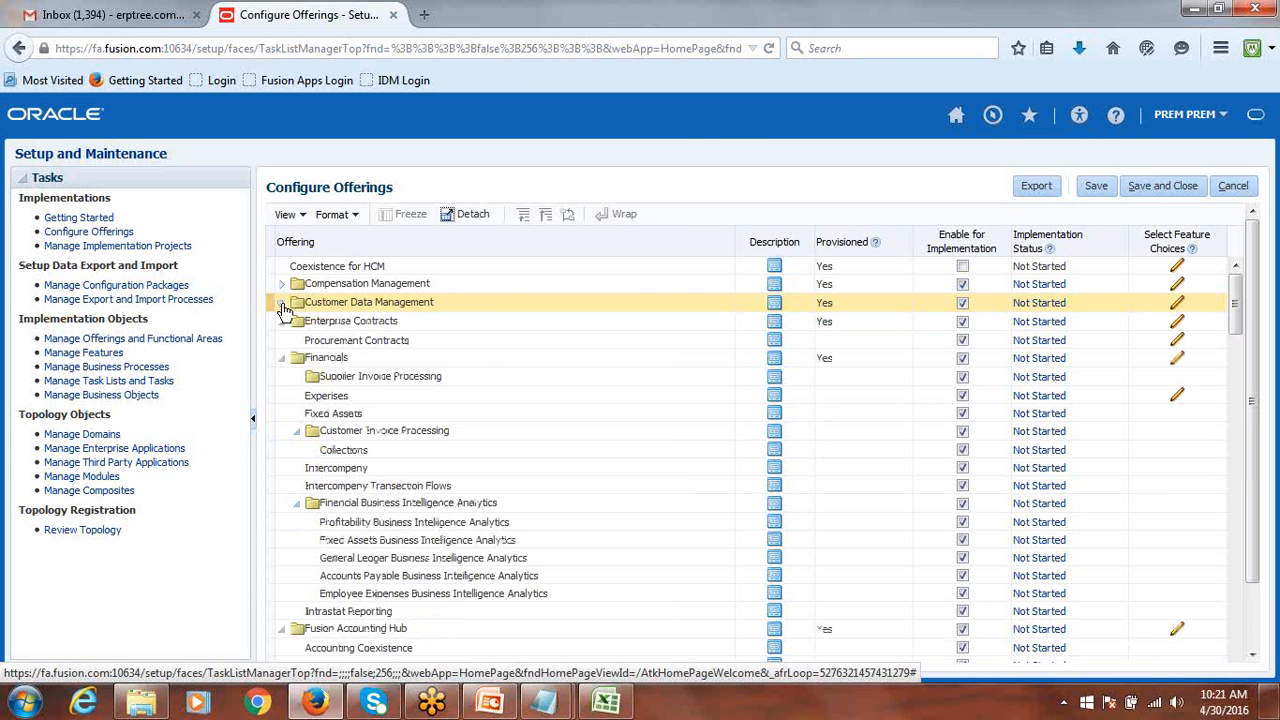
pyautogui.click(281, 321)
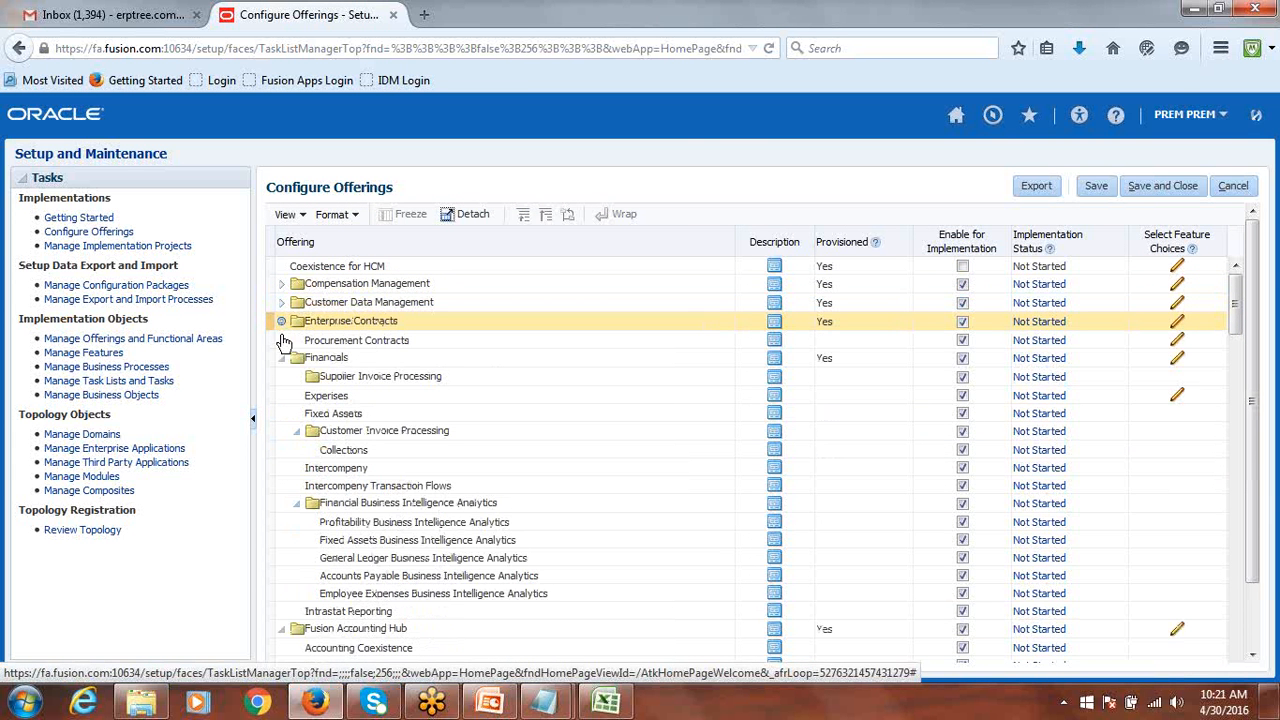
pyautogui.click(281, 340)
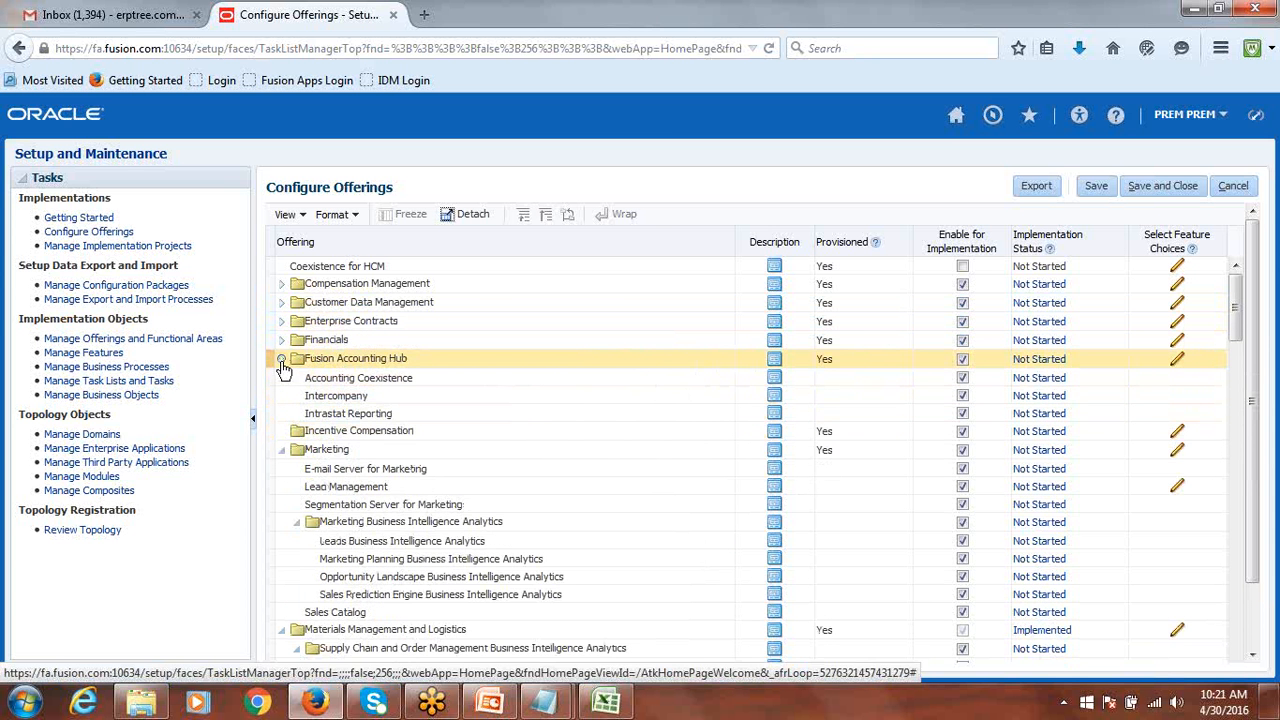
pyautogui.click(282, 359)
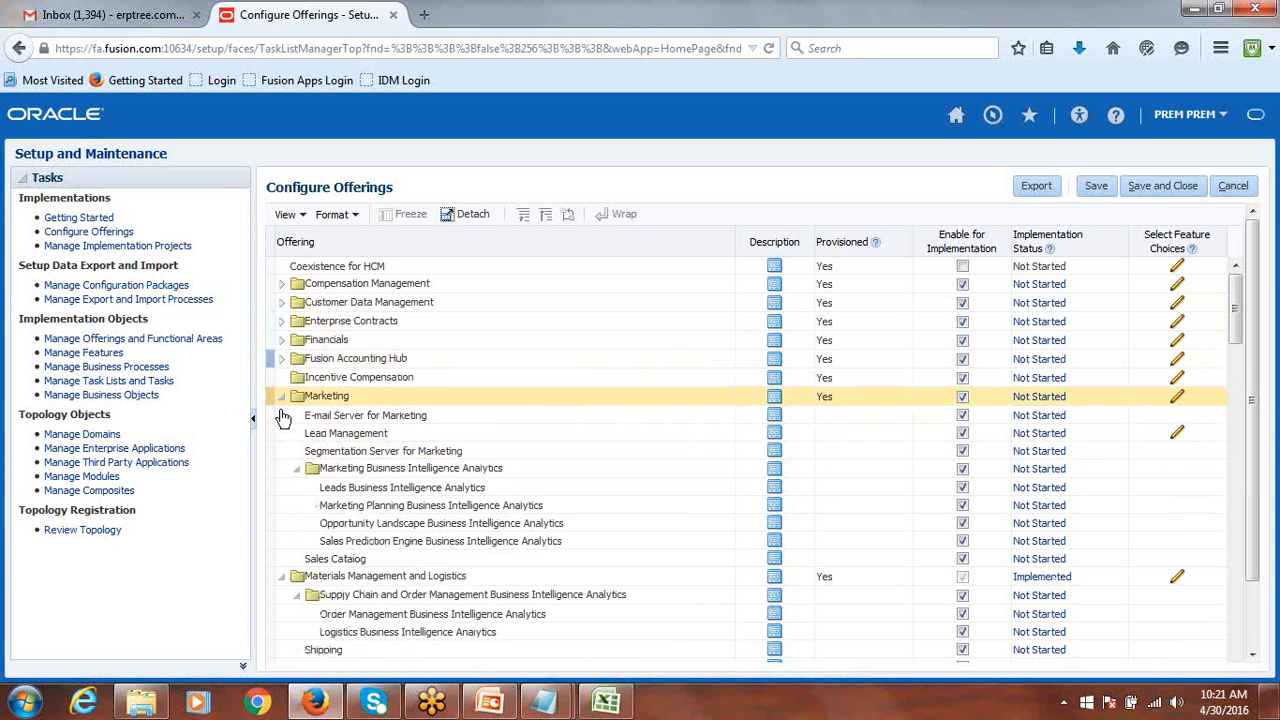
pyautogui.click(282, 397)
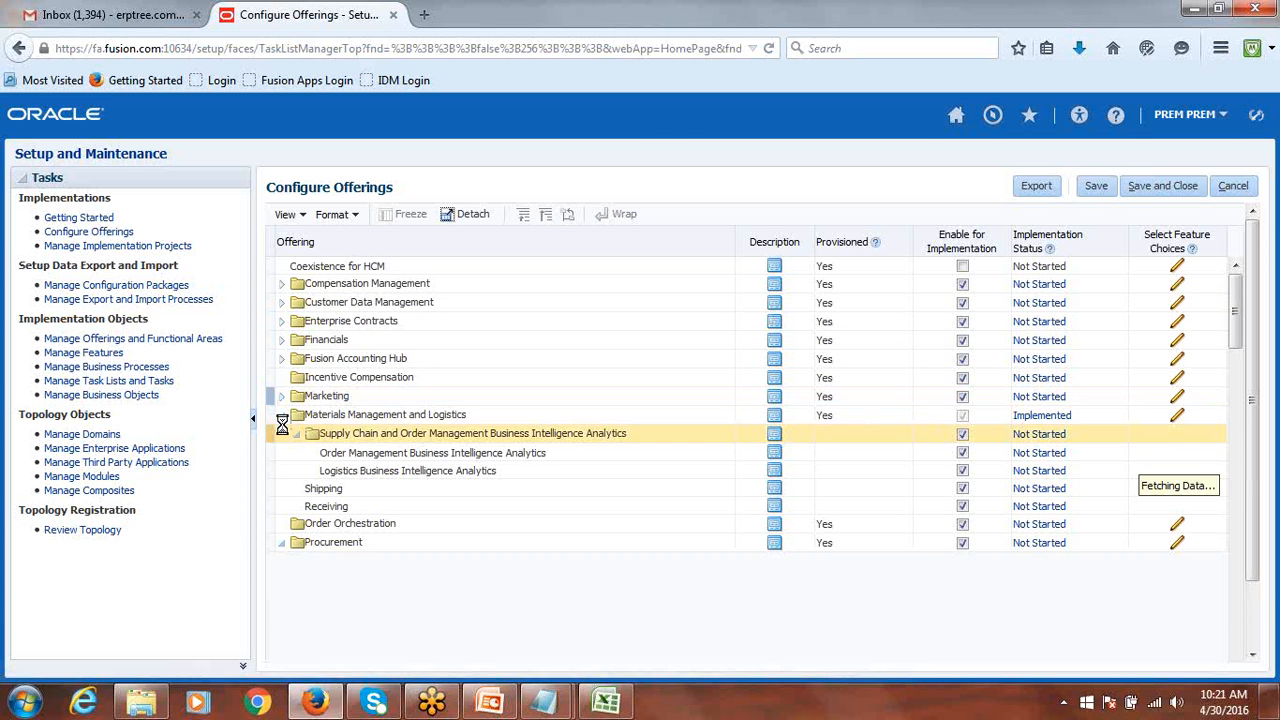
pyautogui.click(283, 417)
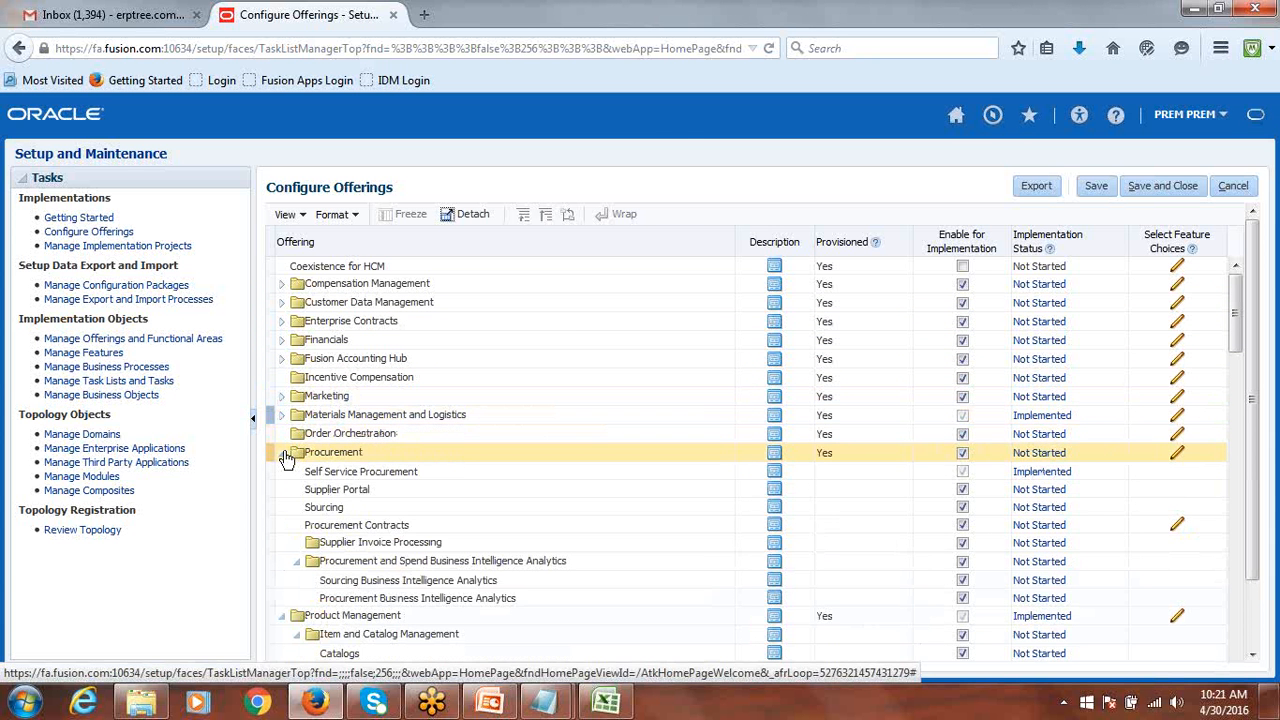
pyautogui.click(282, 452)
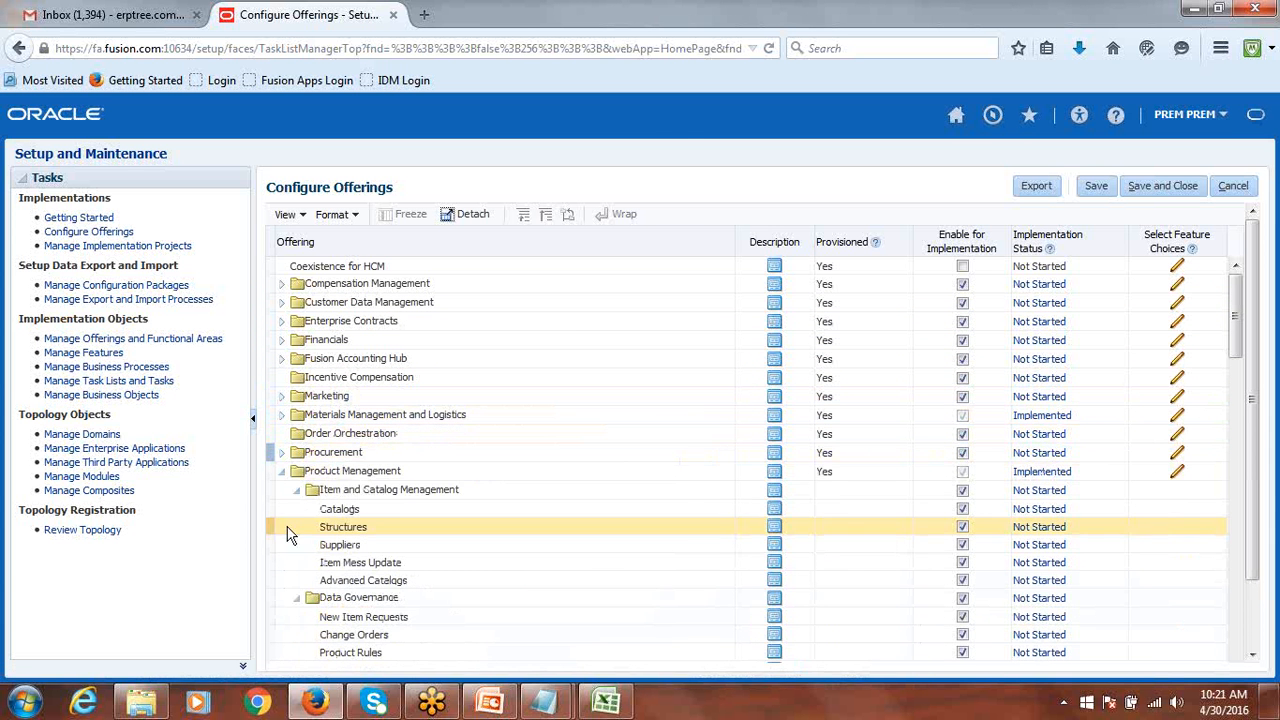
pyautogui.click(282, 471)
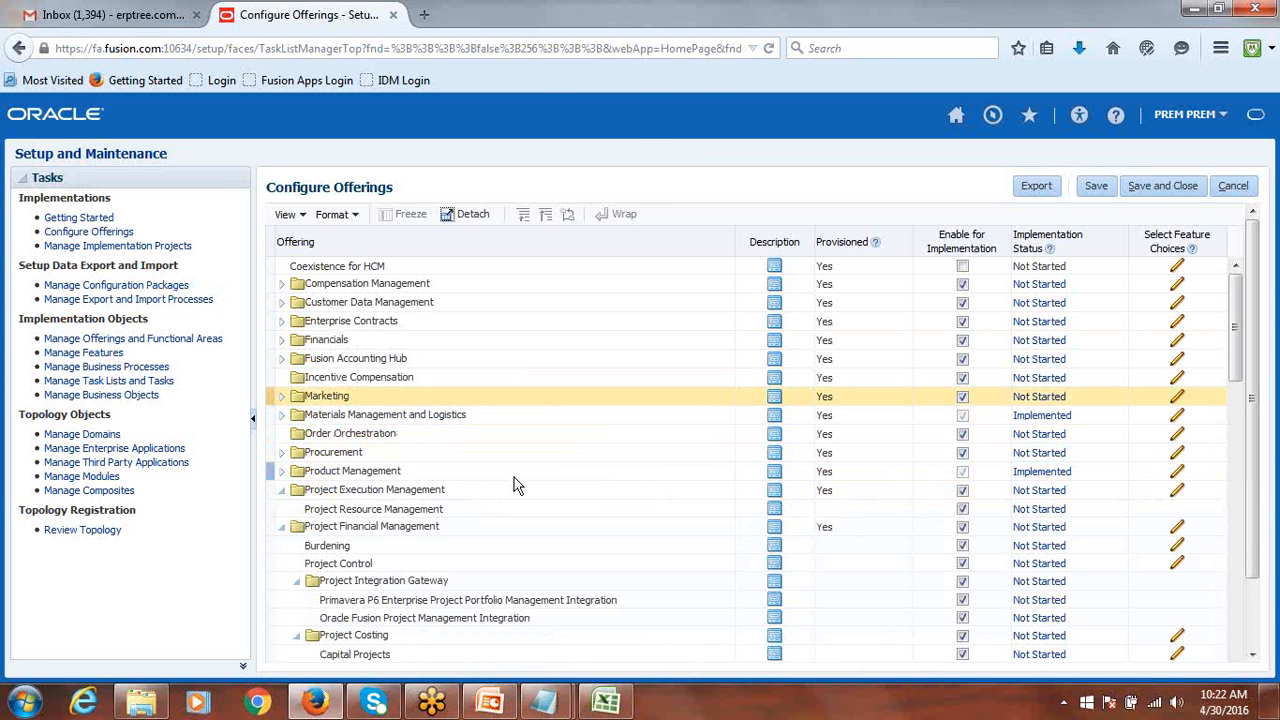
pyautogui.click(281, 489)
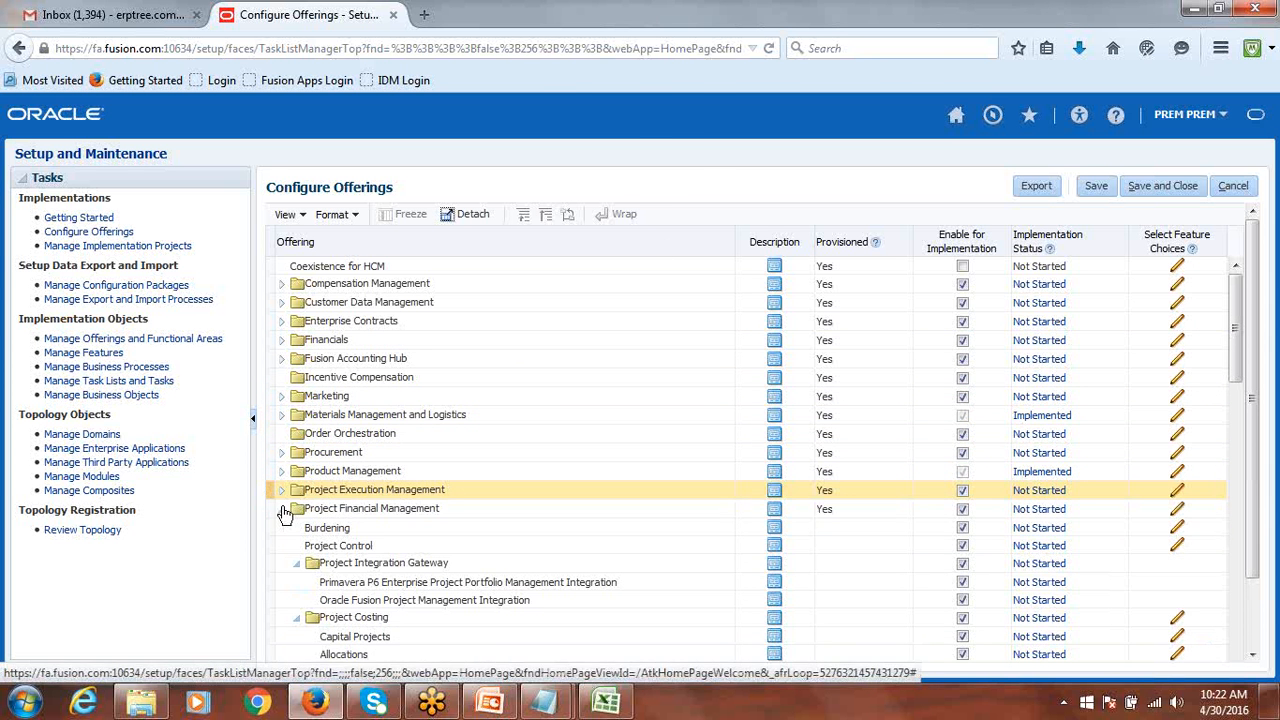
pyautogui.click(280, 511)
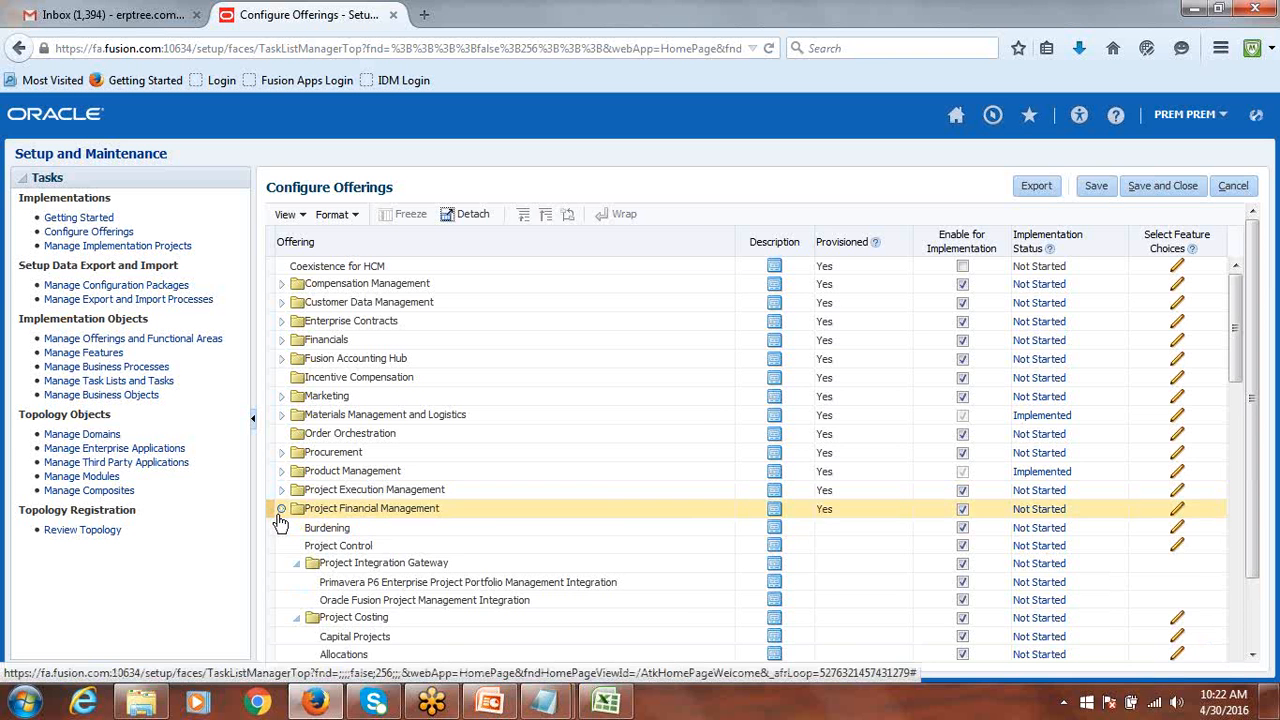
pyautogui.click(283, 530)
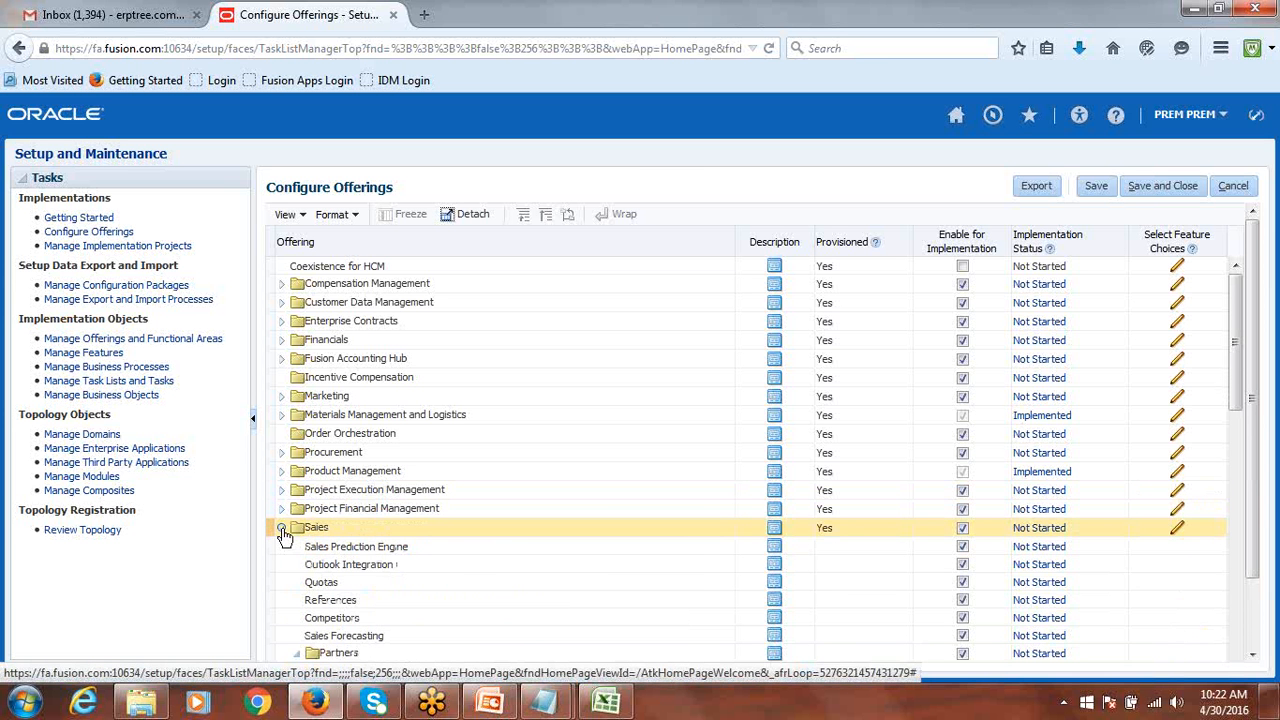
pyautogui.click(284, 548)
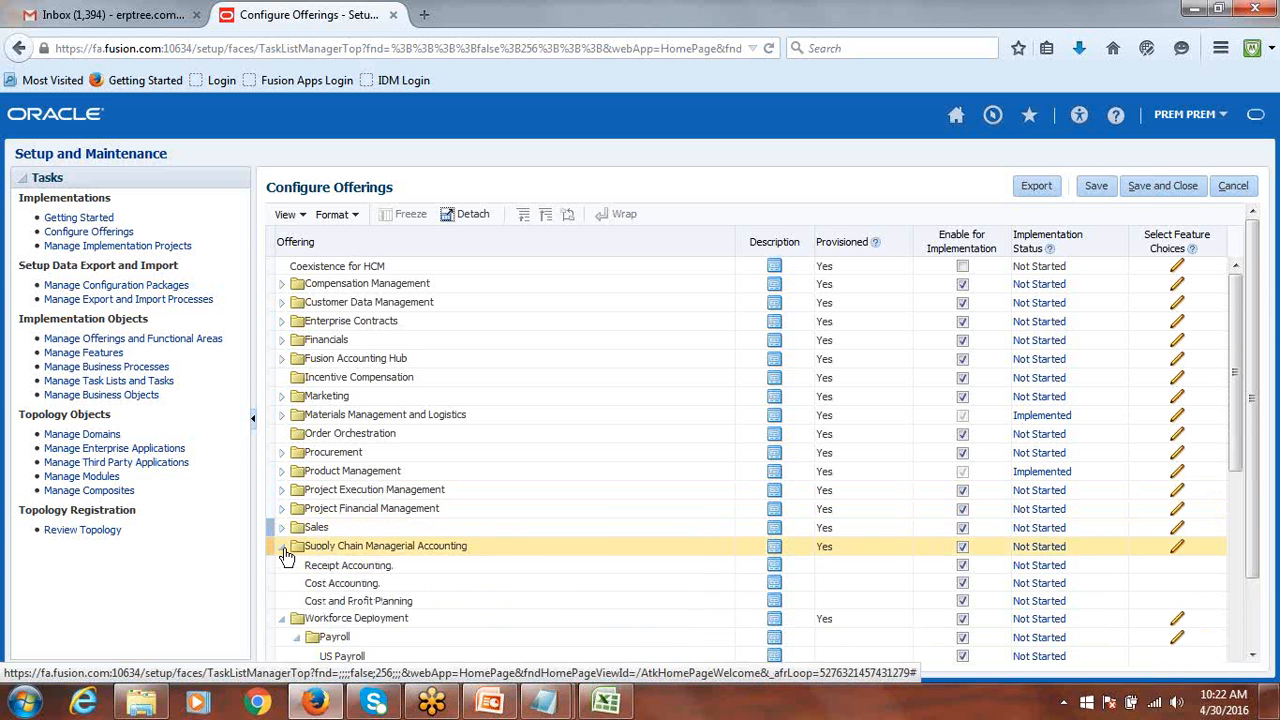
pyautogui.click(283, 567)
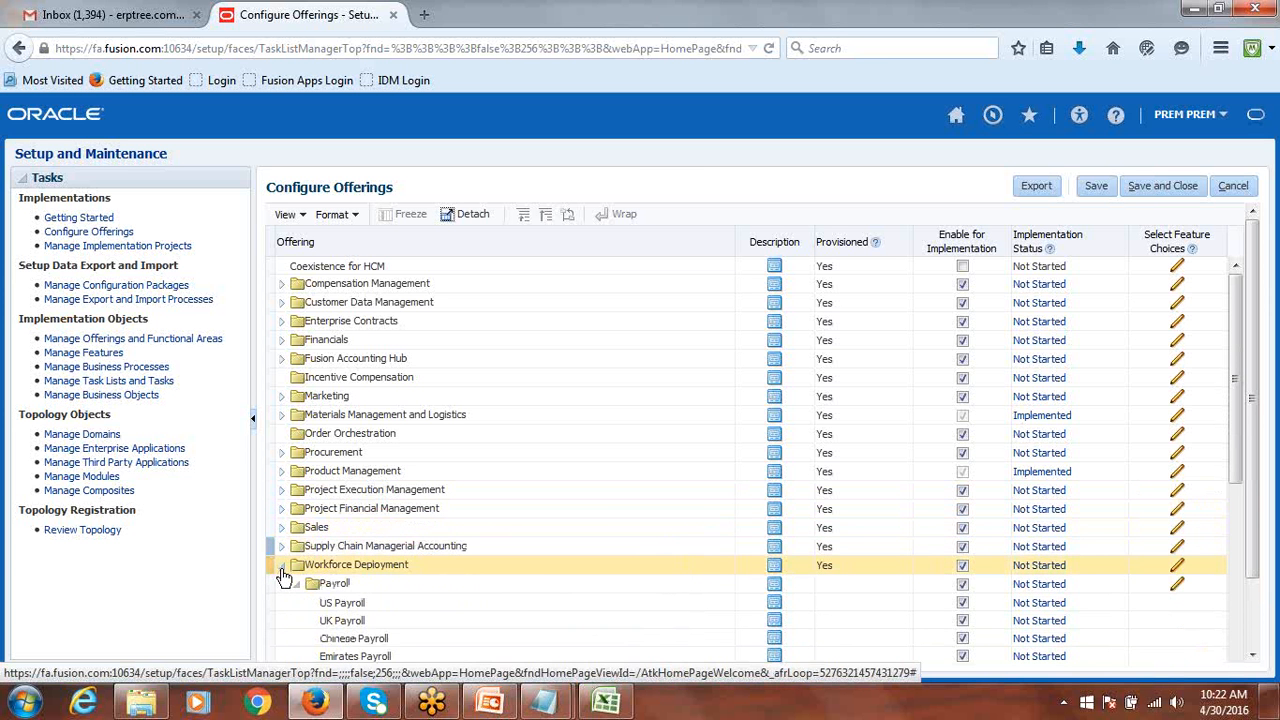
pyautogui.click(283, 585)
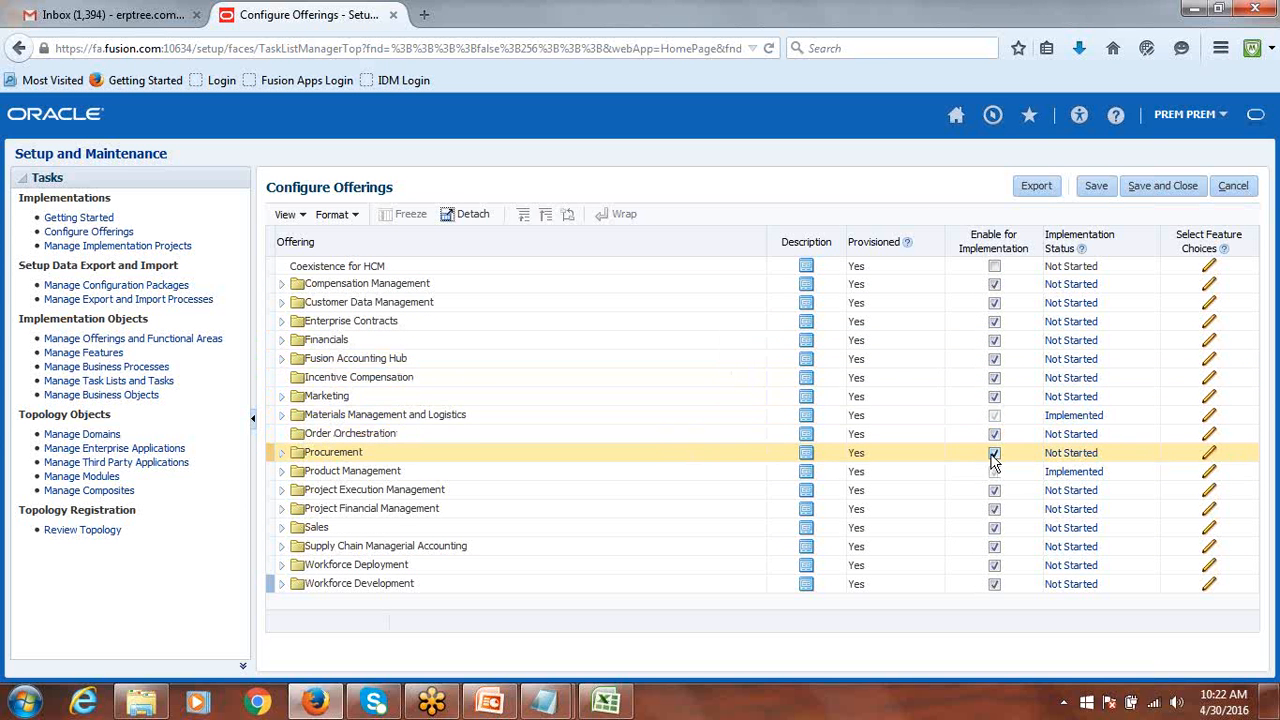
# Expand Financials to show its enabled sub-options such as Expenses and Fixed Assets.
pyautogui.click(282, 341)
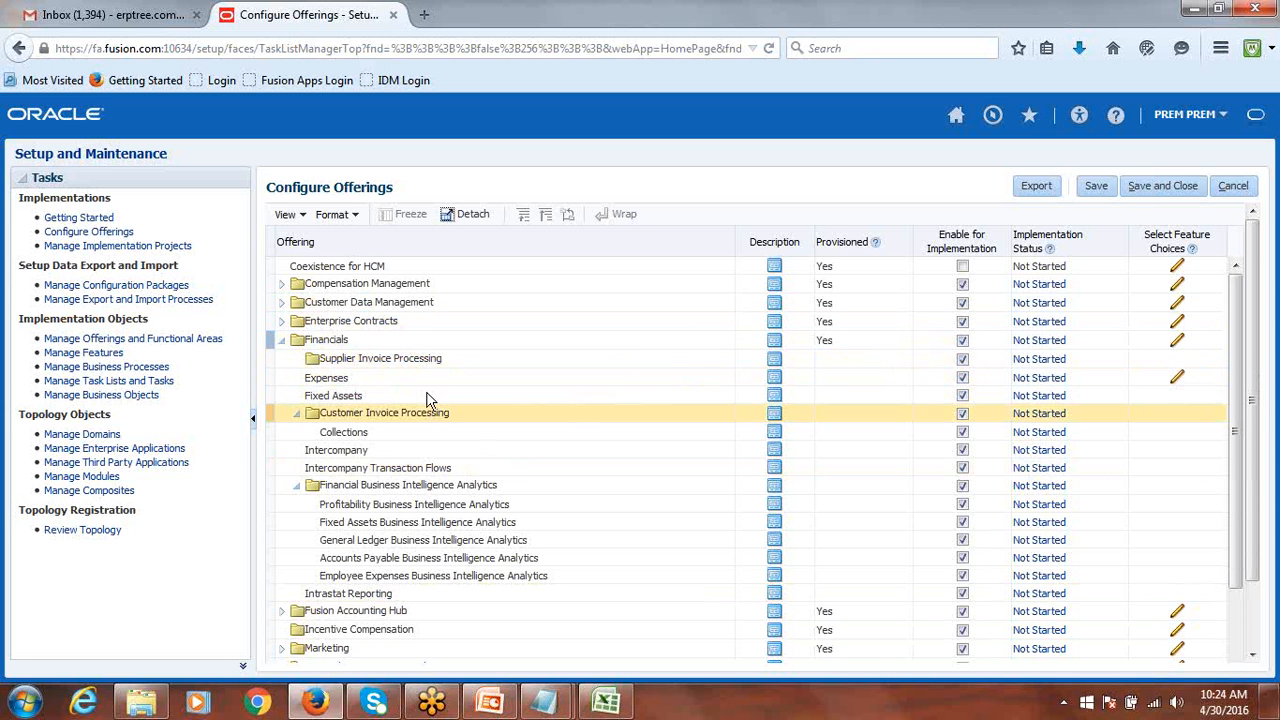
# Collapse Financials, review Procurement's enabled sub-options, collapse it, and save the offerings.
pyautogui.click(283, 341)
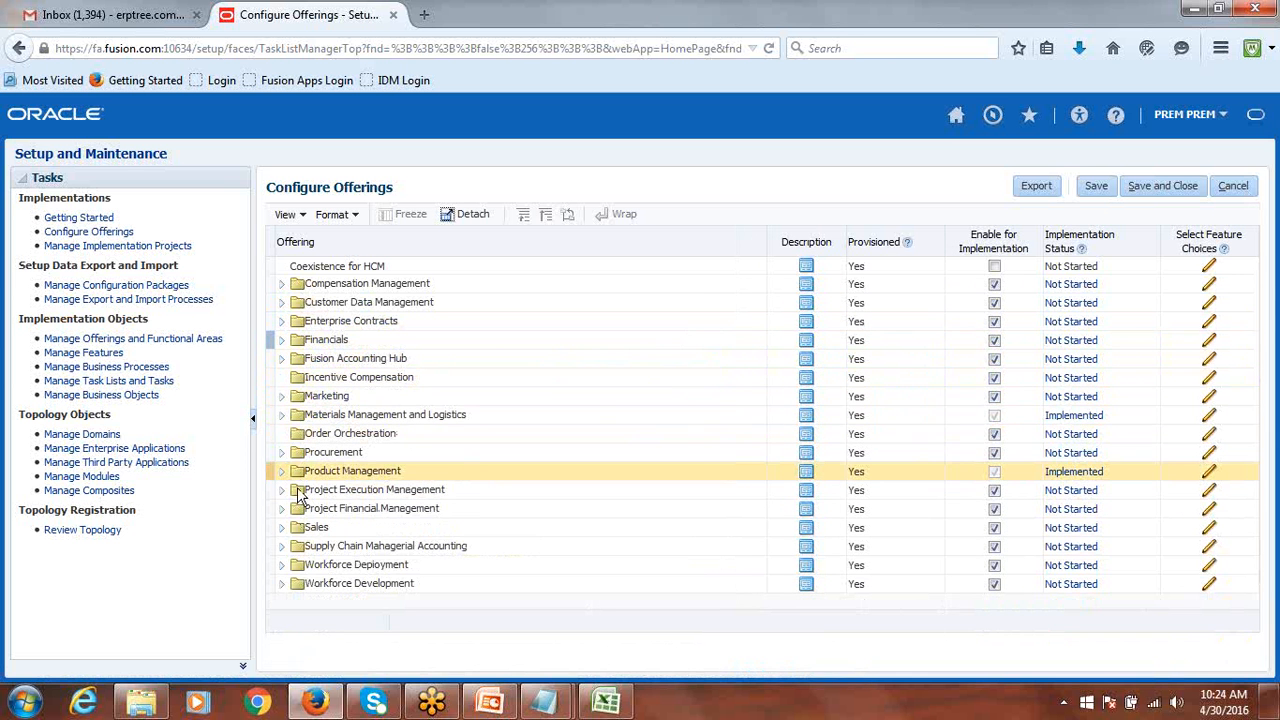
pyautogui.click(281, 453)
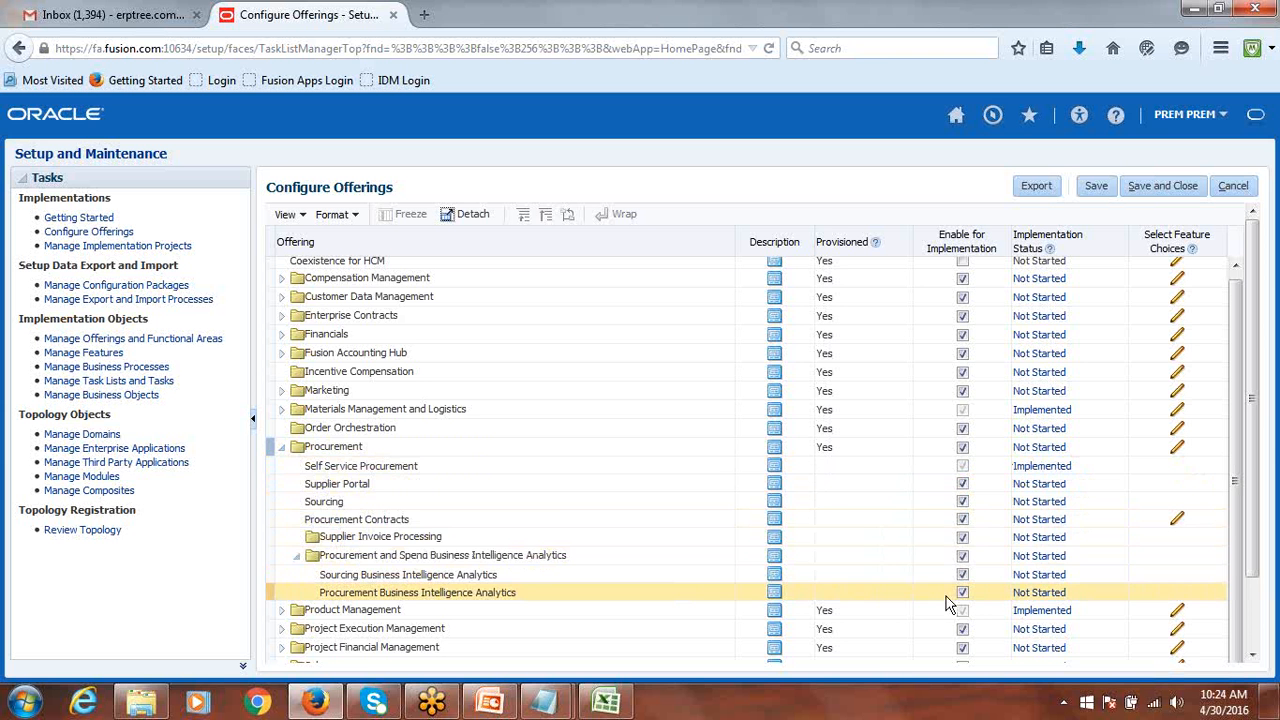
pyautogui.click(284, 450)
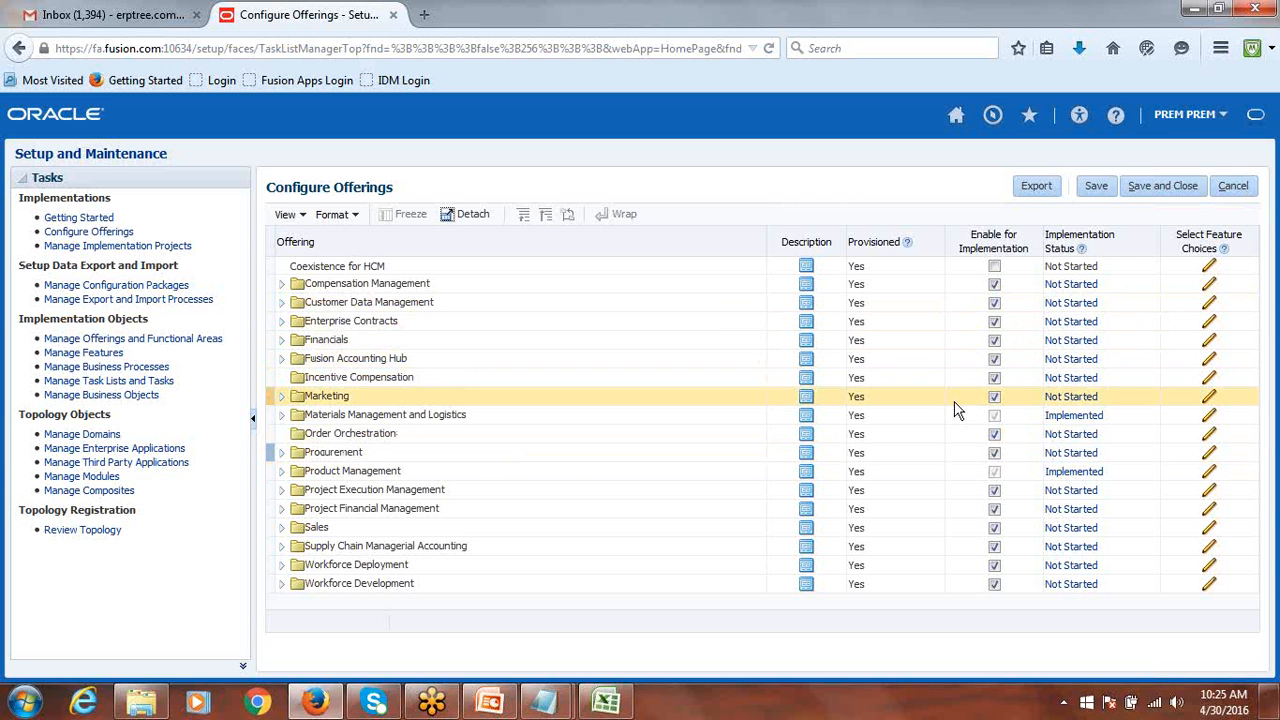
pyautogui.click(1157, 190)
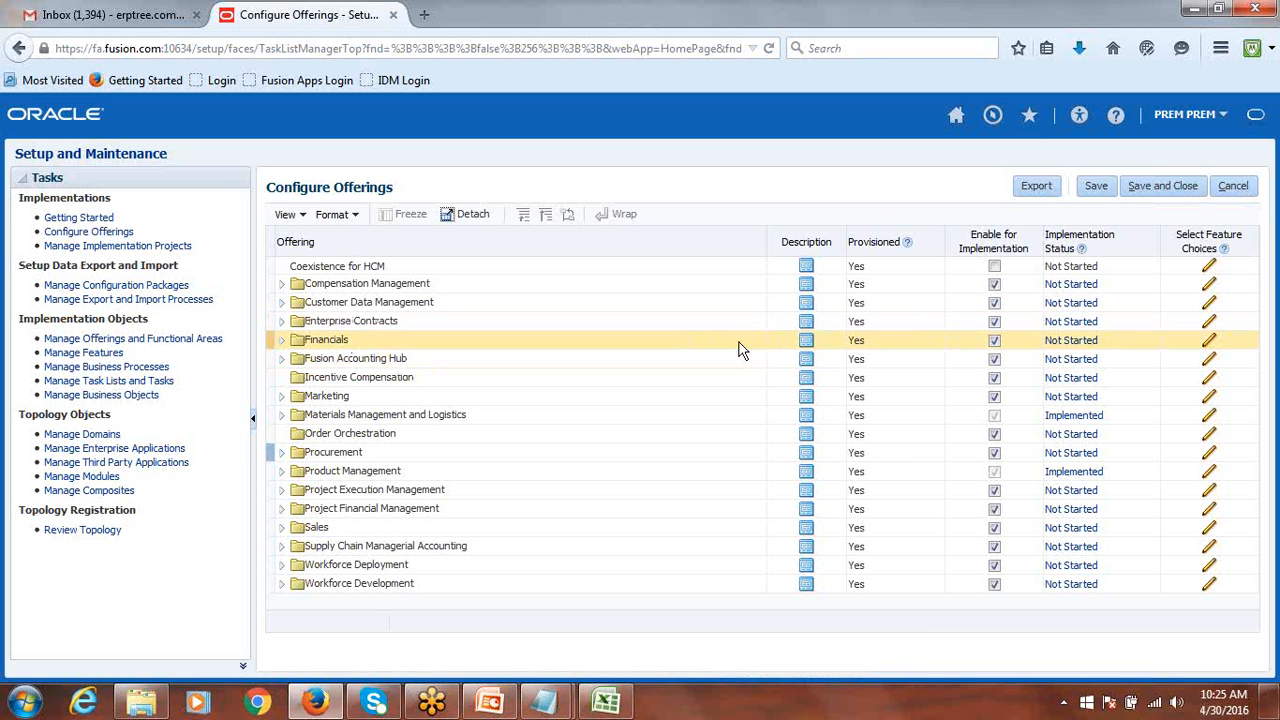
# Change Financials' implementation status from Not Started to Implemented.
pyautogui.click(1071, 344)
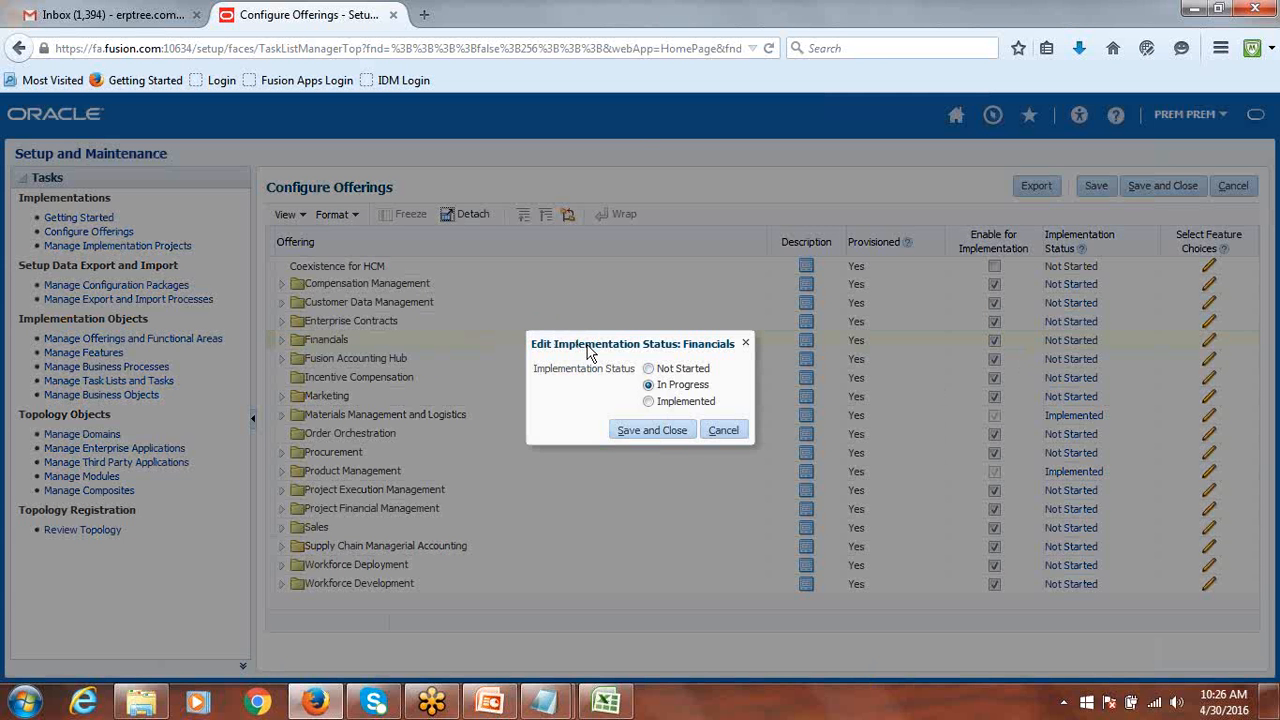
pyautogui.click(648, 402)
pyautogui.click(641, 431)
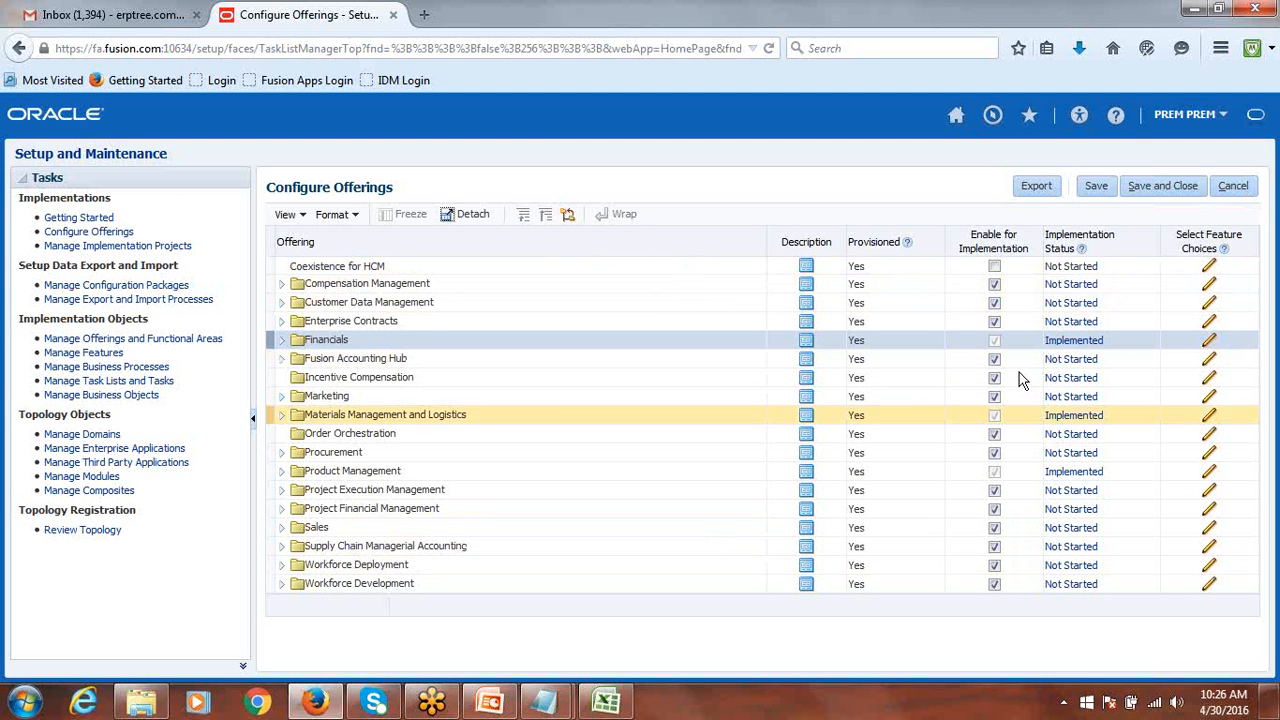
# Save and close Configure Offerings, then bring up the Class Discussion workbook in Excel.
pyautogui.click(1165, 187)
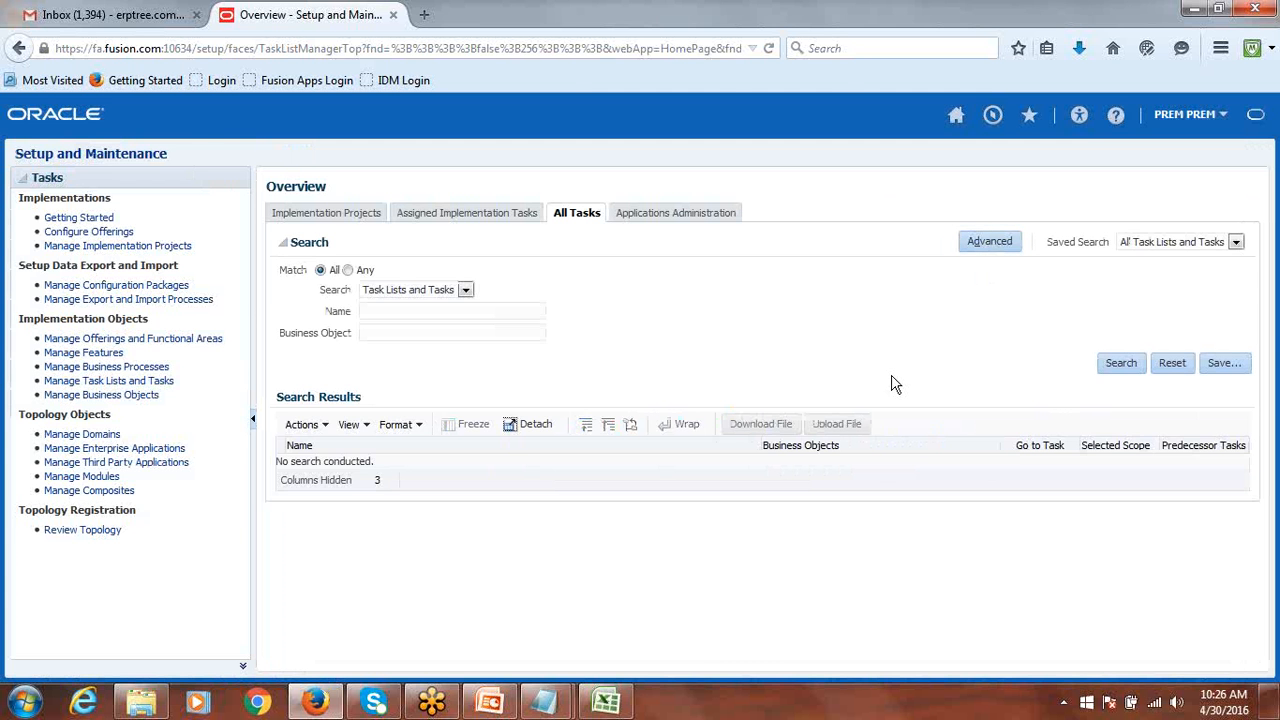
pyautogui.click(613, 712)
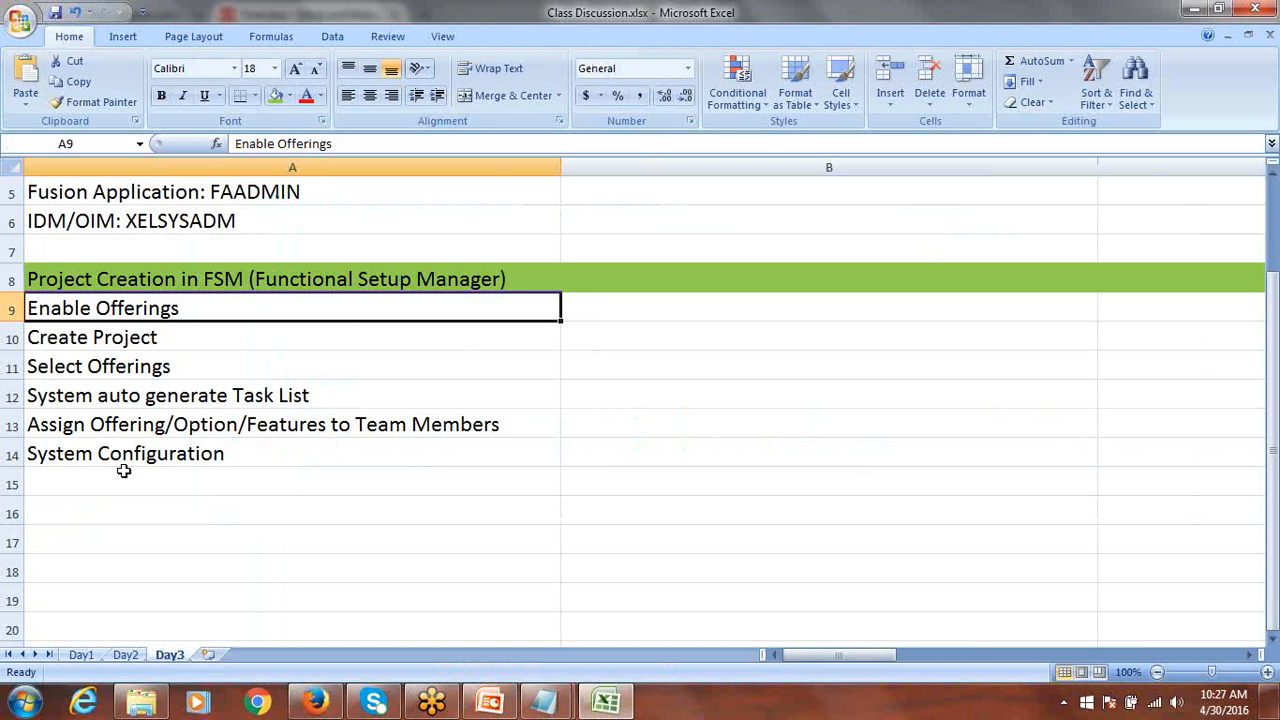
# Enter 'Done' in B9 beside Enable Offerings, narrow column B, and return to Firefox.
pyautogui.click(87, 344)
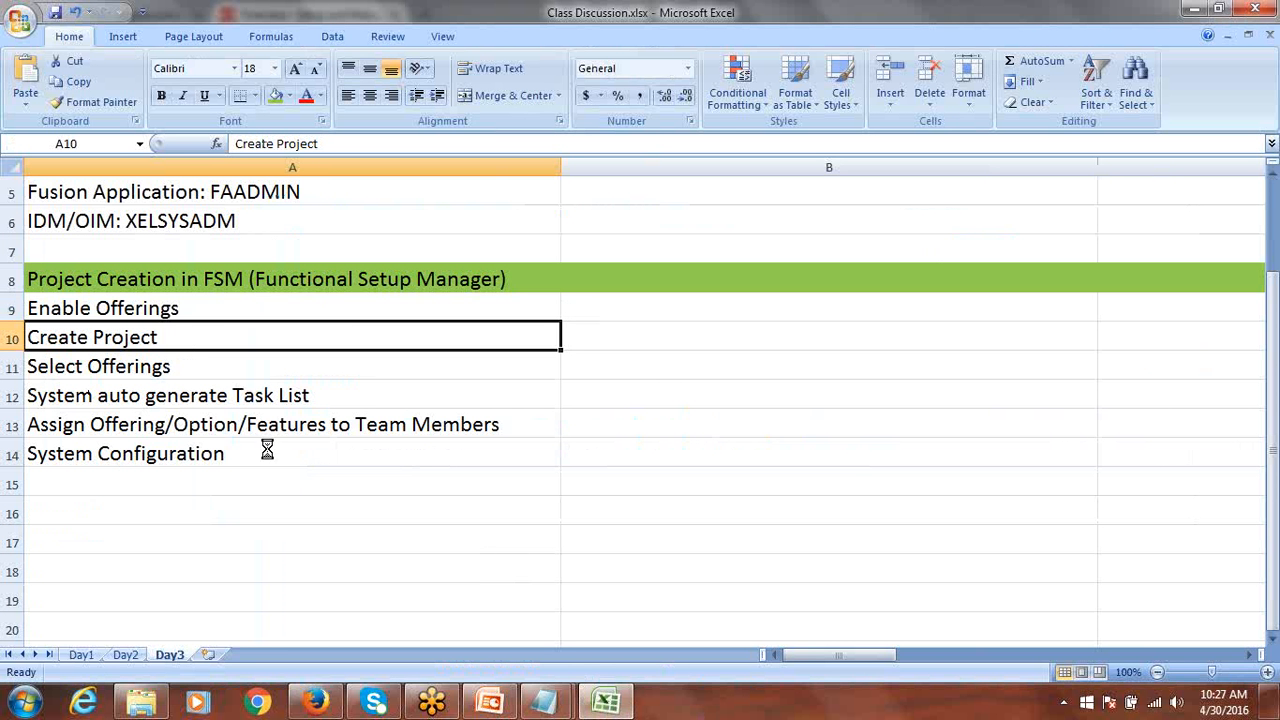
pyautogui.click(118, 308)
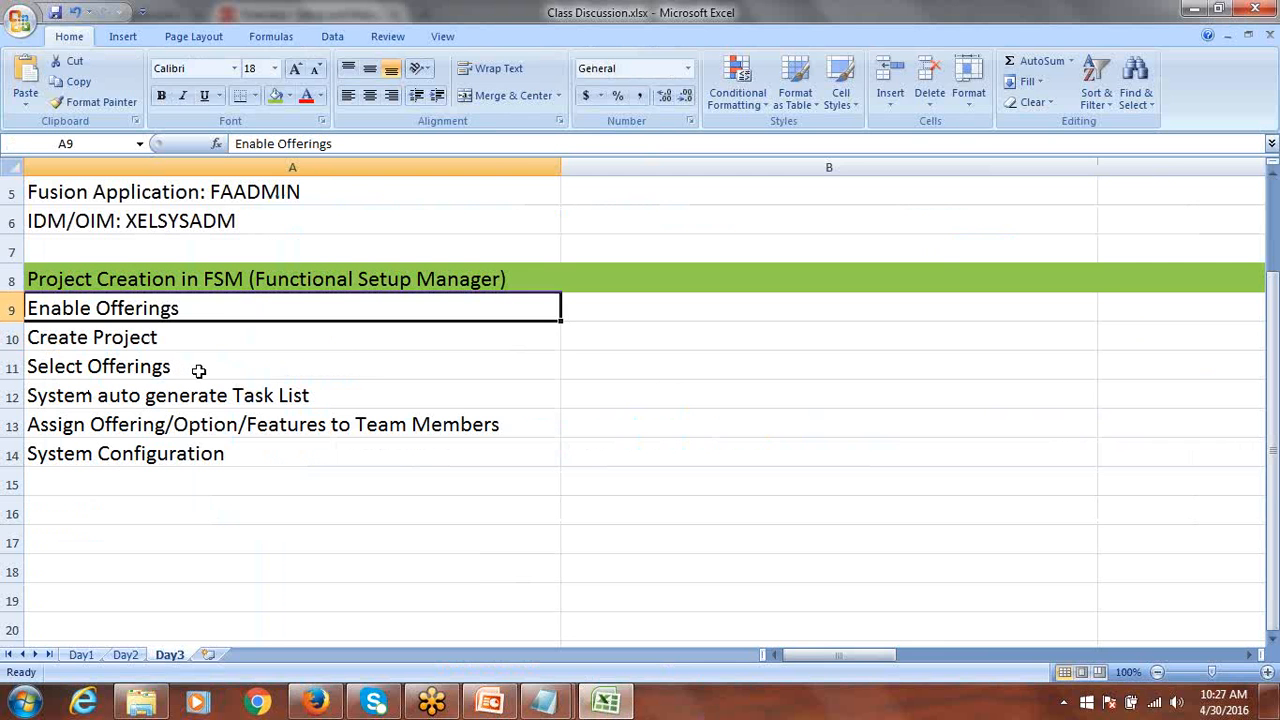
pyautogui.press('Tab')
pyautogui.write('D')
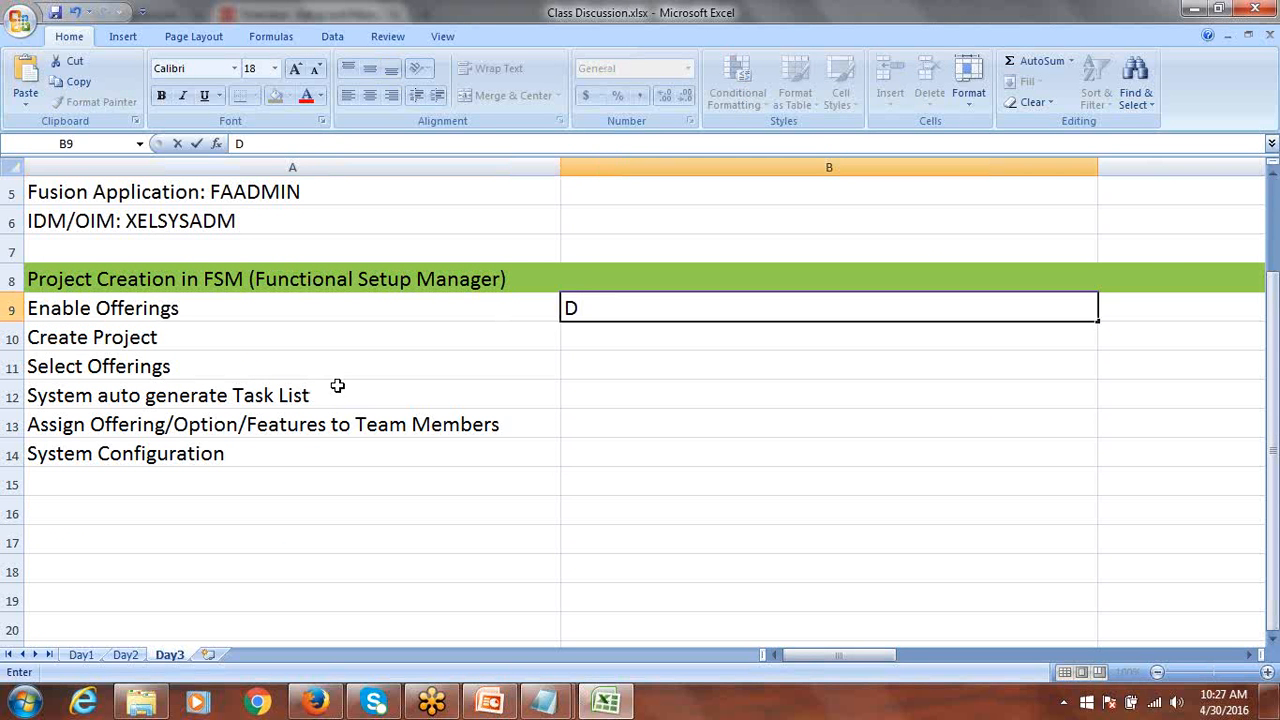
pyautogui.write('one')
pyautogui.hotkey('ctrl', 'Return')
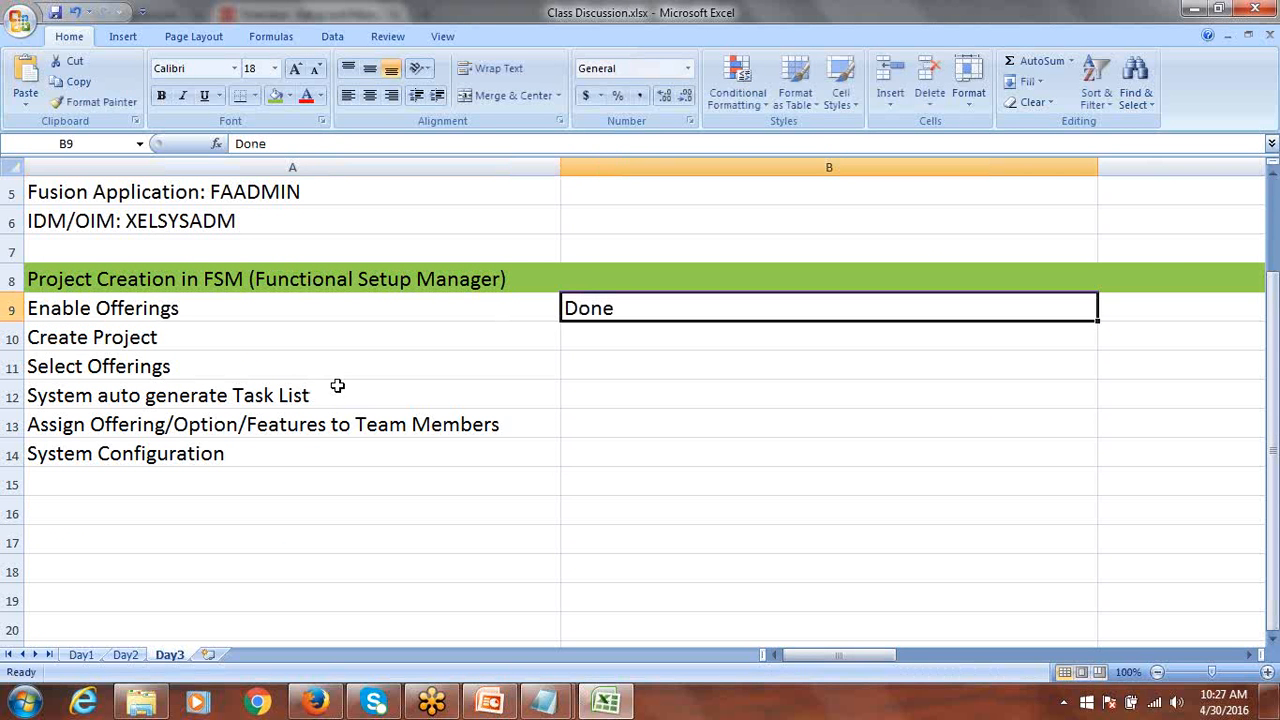
pyautogui.moveTo(1098, 165); pyautogui.dragTo(632, 167)
pyautogui.click(178, 343)
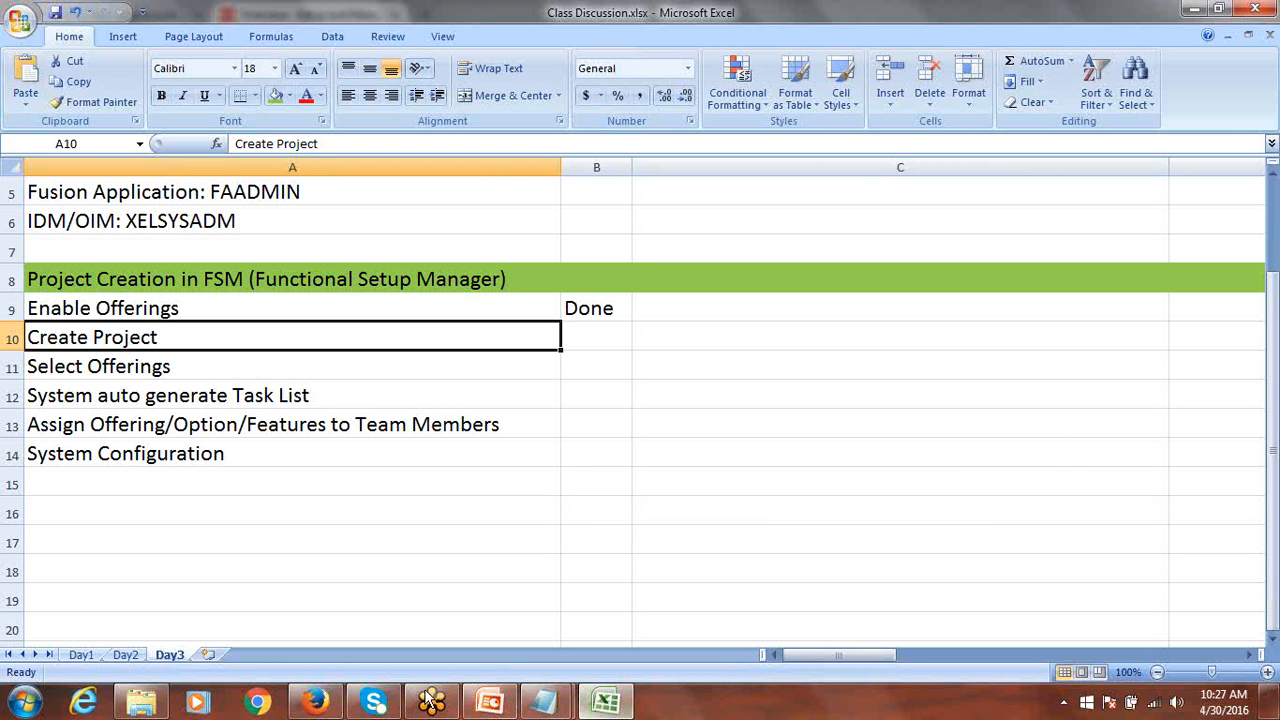
pyautogui.click(313, 703)
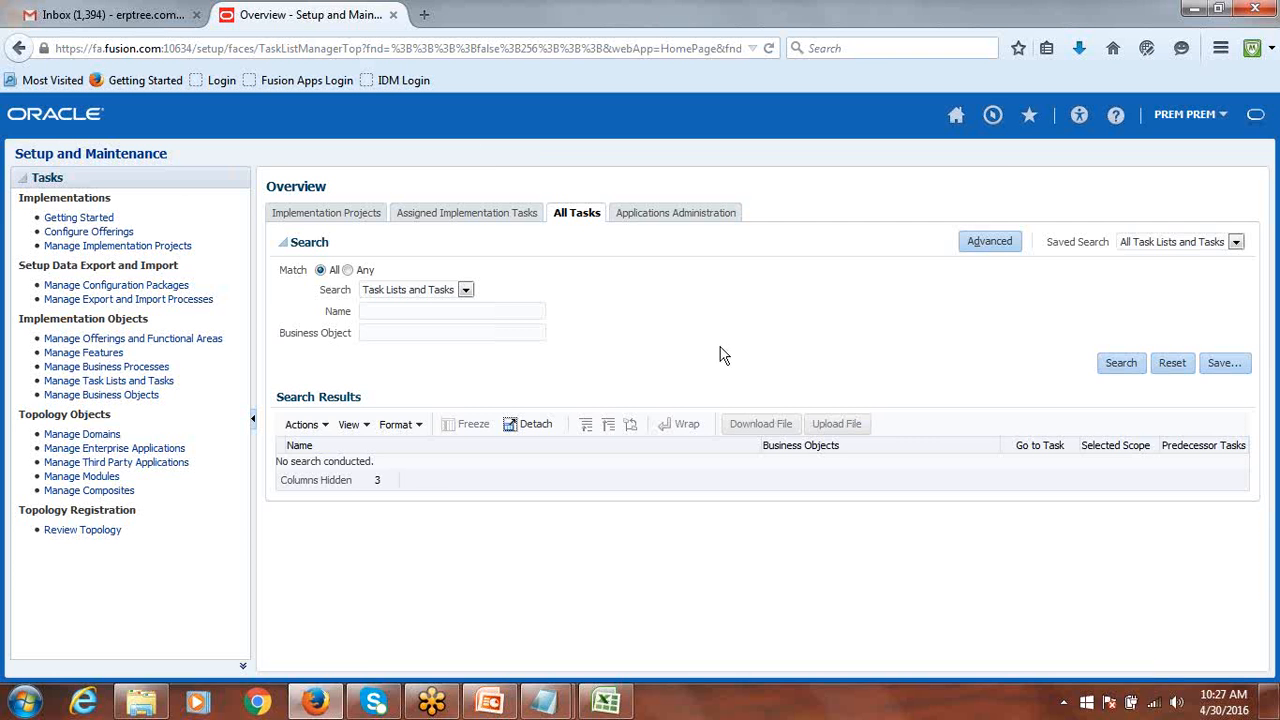
# Open Setup and Maintenance from the user menu and go to Manage Implementation Projects.
pyautogui.click(1205, 116)
pyautogui.click(1108, 321)
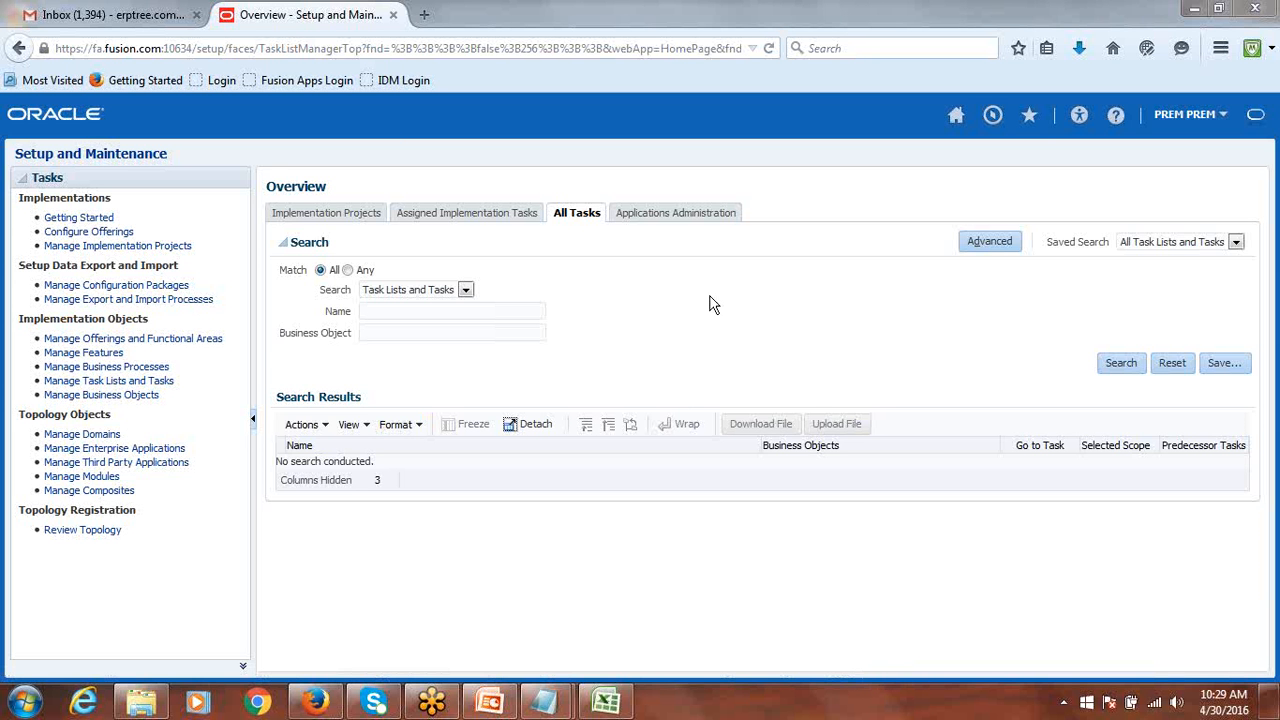
pyautogui.click(130, 250)
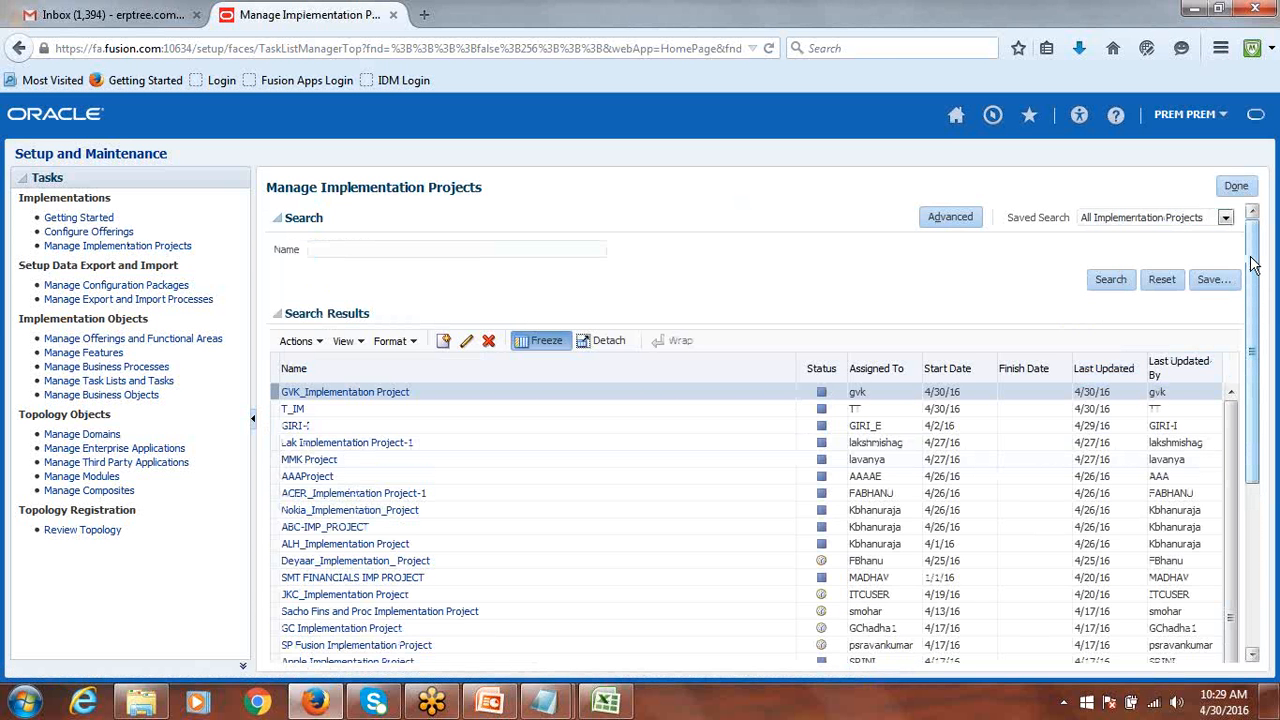
# Review the existing implementation projects list, then start a new project prefilled as Implementation Project-1.
pyautogui.moveTo(1255, 268); pyautogui.dragTo(1271, 461)
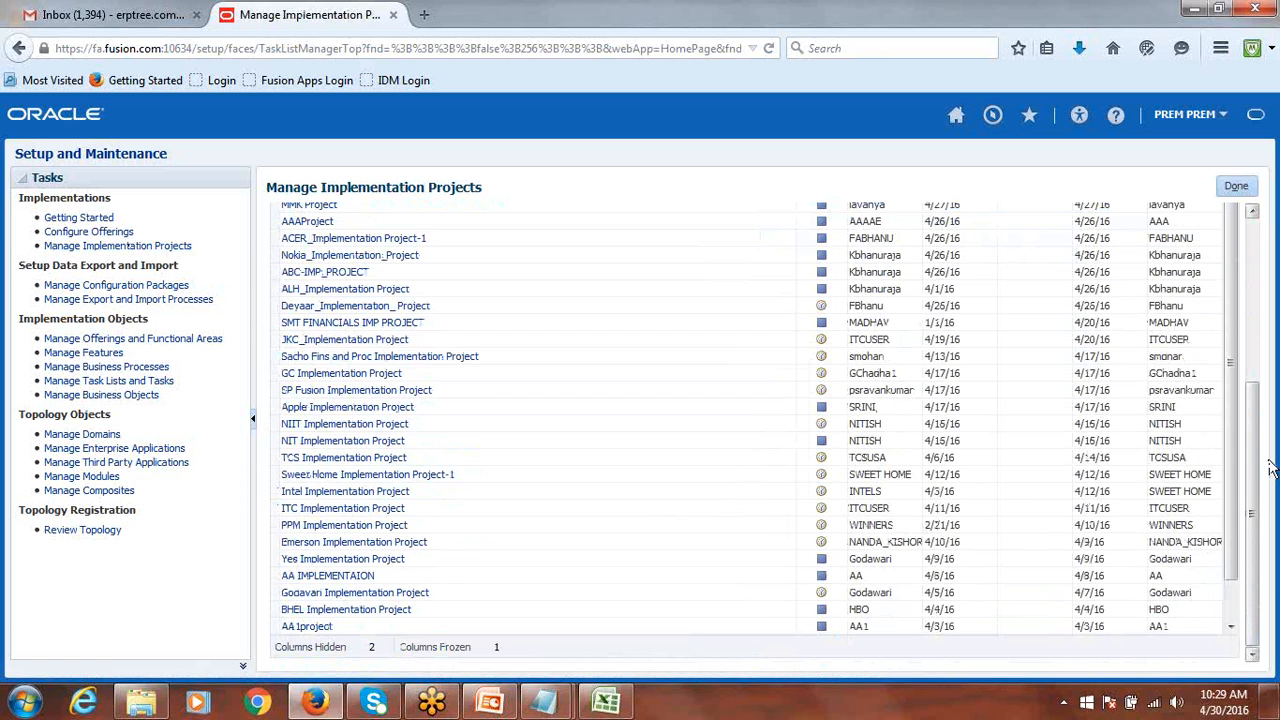
pyautogui.moveTo(1232, 349); pyautogui.dragTo(1237, 633)
pyautogui.click(1235, 628)
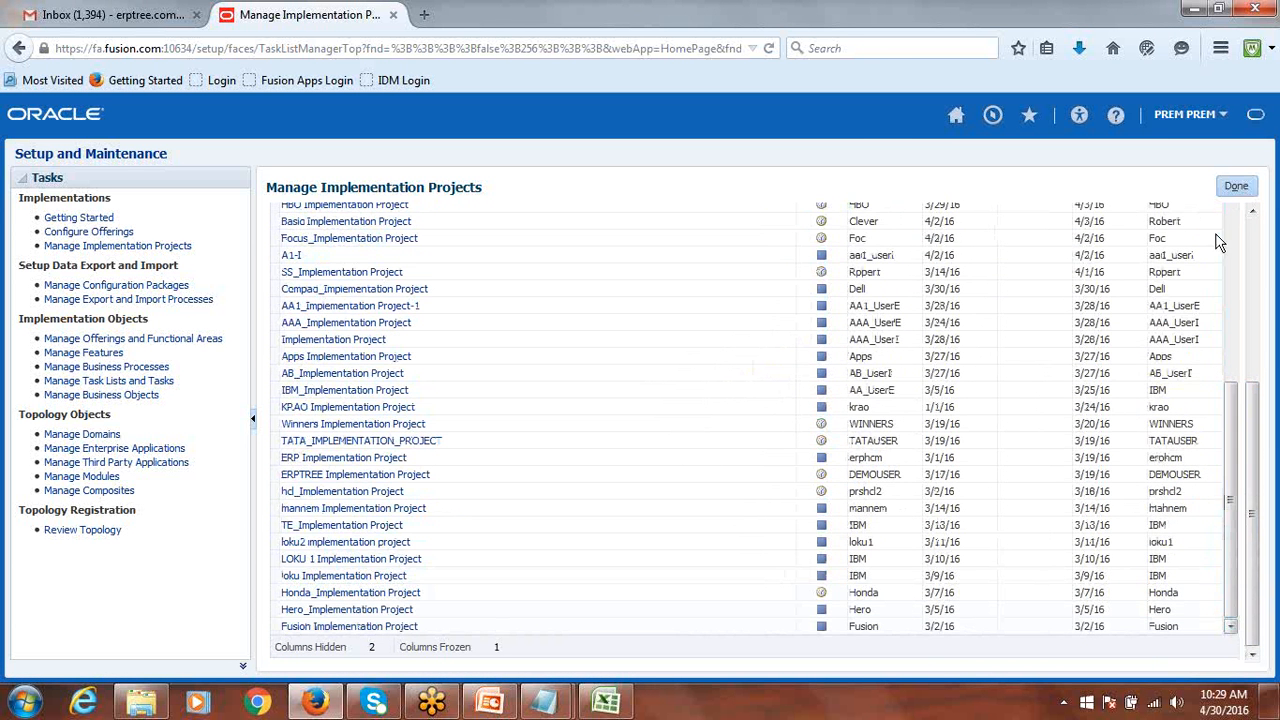
pyautogui.moveTo(1255, 428); pyautogui.dragTo(1267, 258)
pyautogui.moveTo(1232, 396); pyautogui.dragTo(1232, 396)
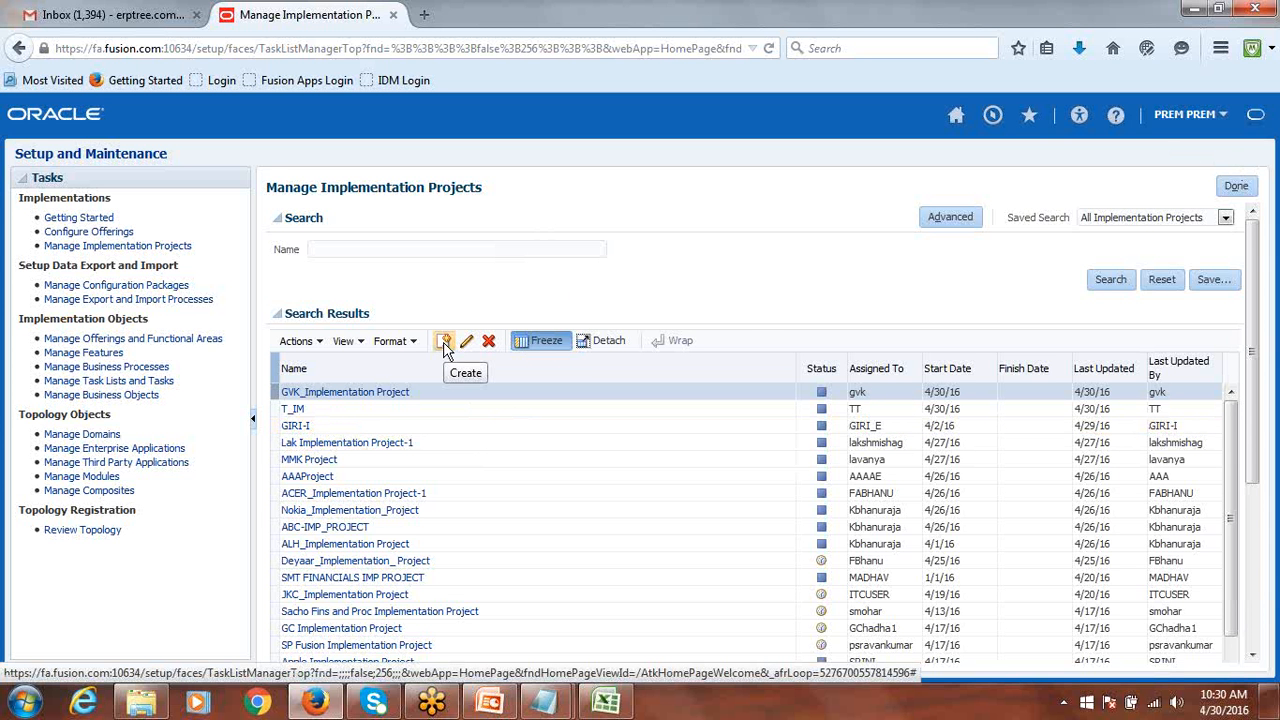
pyautogui.click(48, 246)
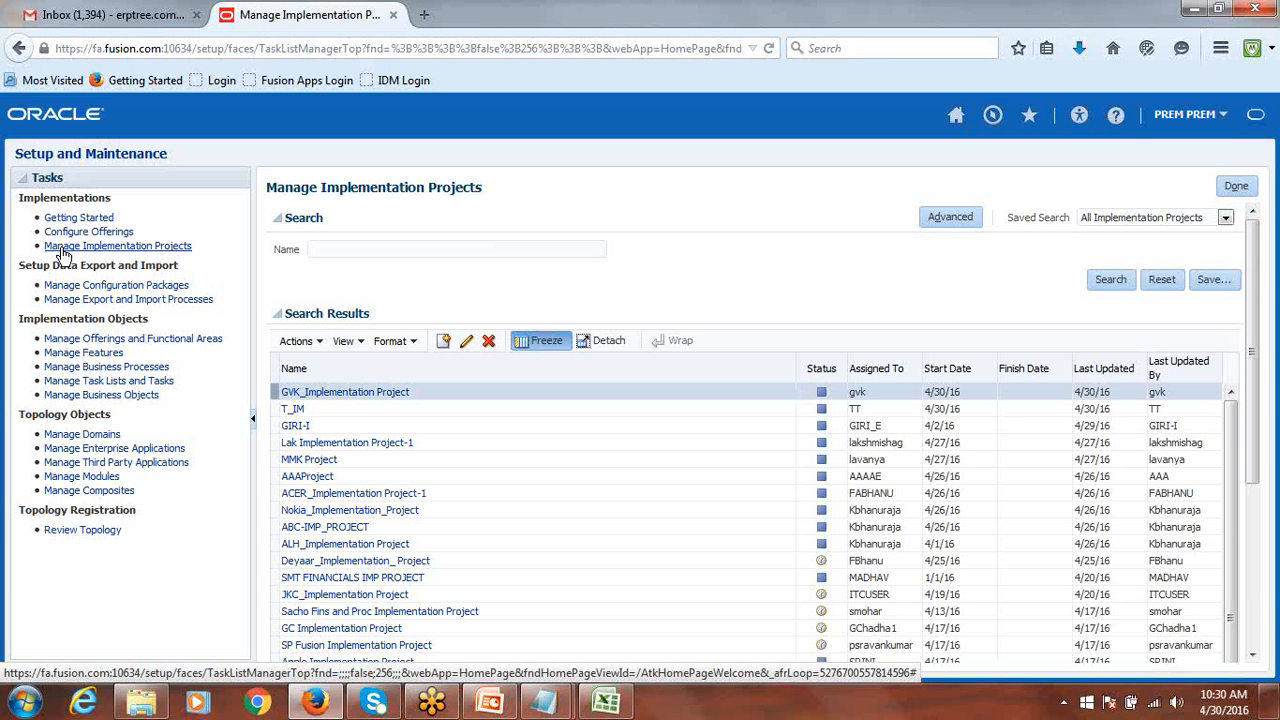
pyautogui.click(444, 343)
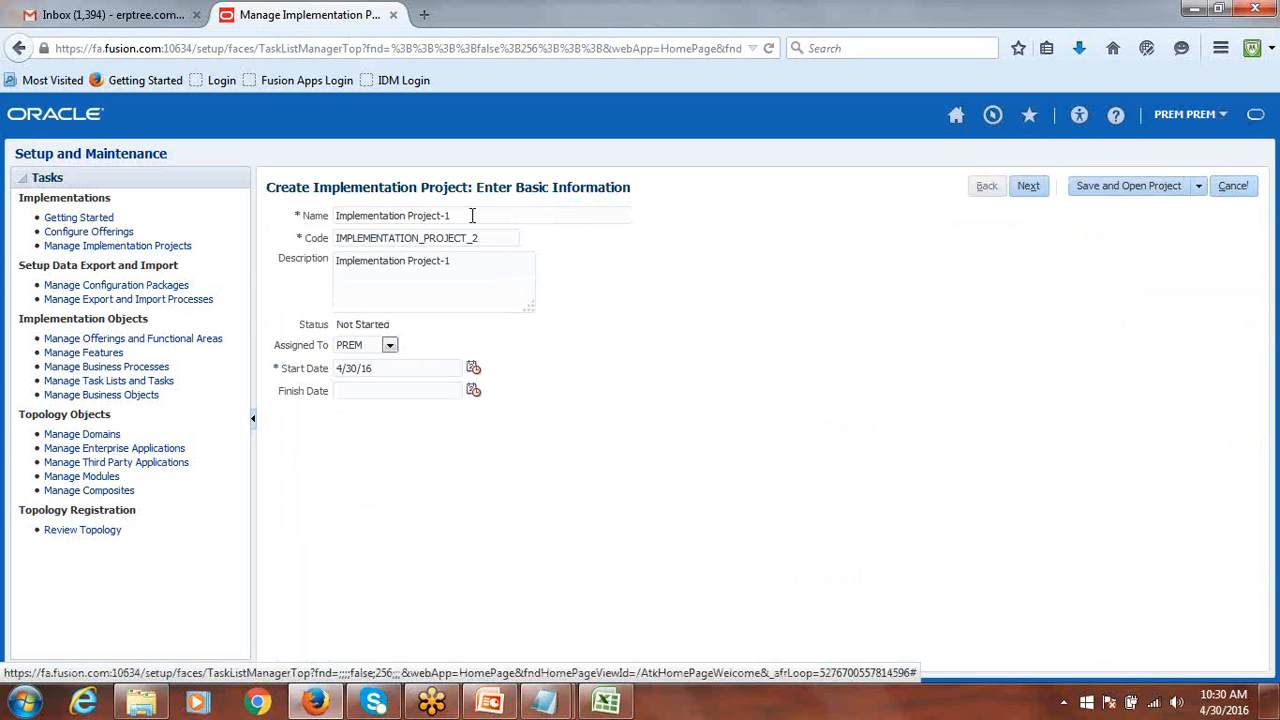
# Replace the default name Implementation Project-1 with 'Amex Imp'.
pyautogui.moveTo(450, 216); pyautogui.dragTo(250, 213)
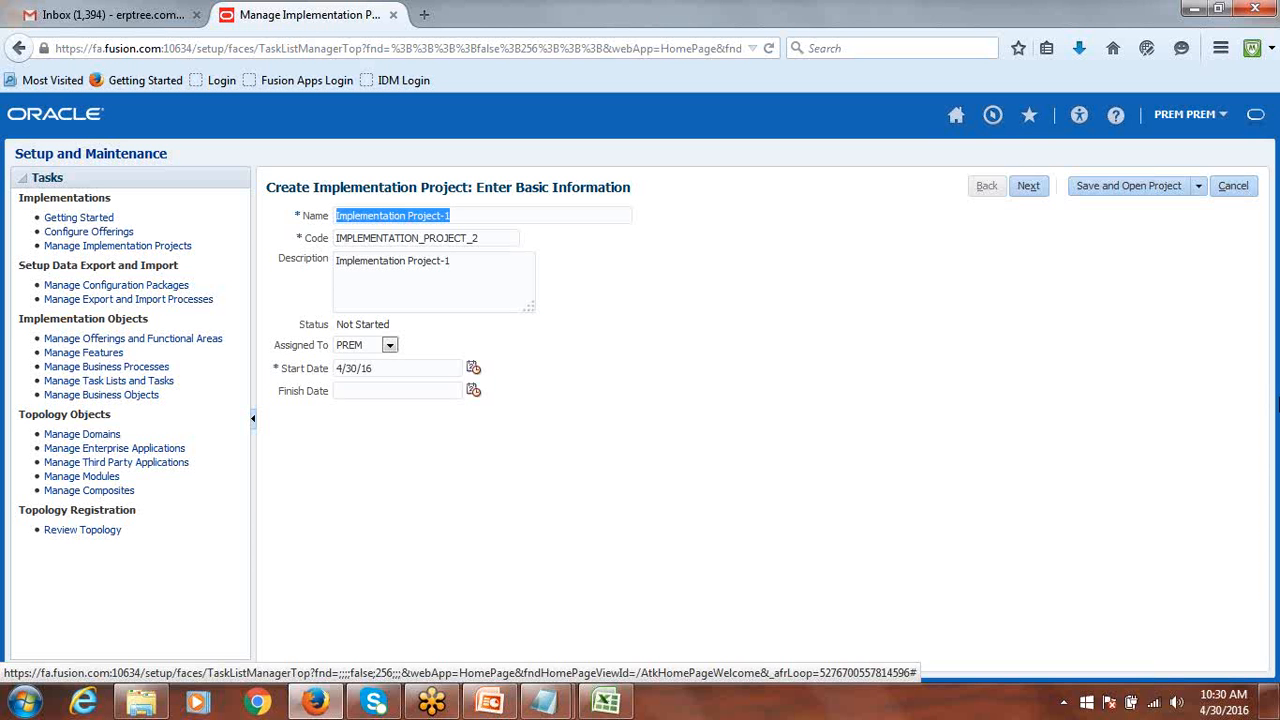
pyautogui.write('Amex')
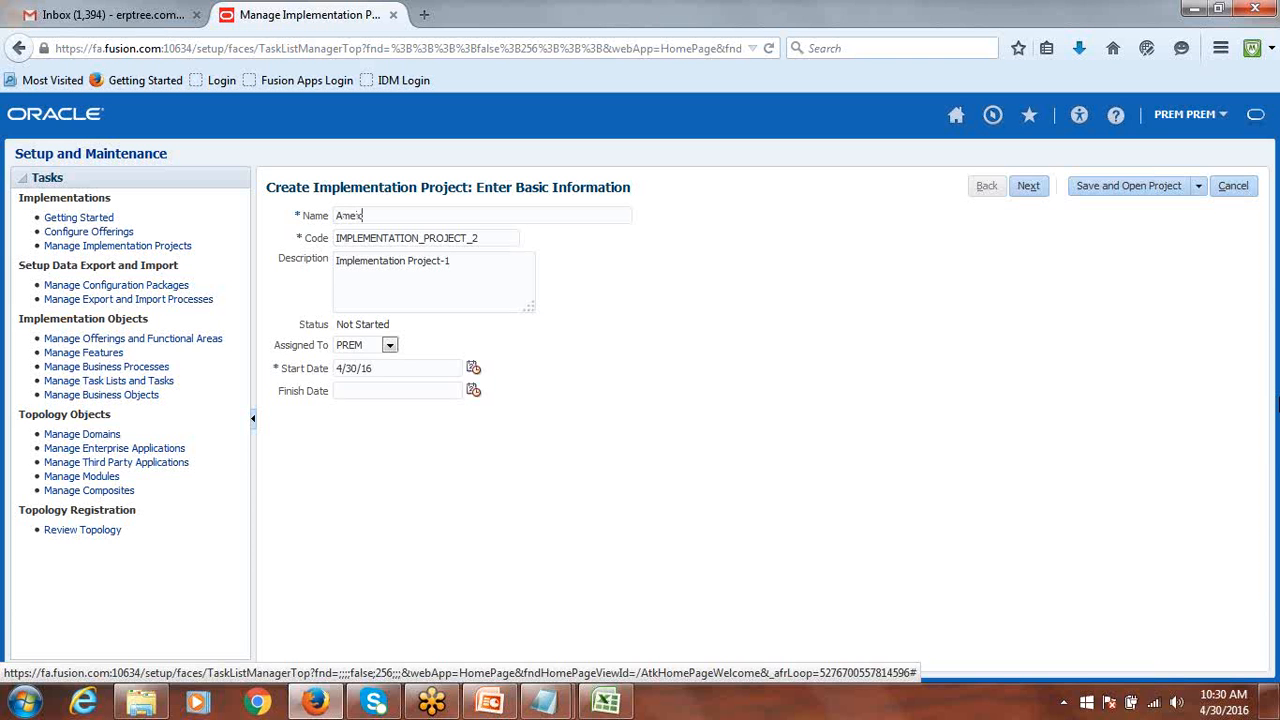
pyautogui.write(' Imp')
# Complete the name 'Amex Implementation Project' so code AMEX_IMPLEMENTATION_PROJECT fills in, keeping assignee PREM.
pyautogui.click(1085, 22)
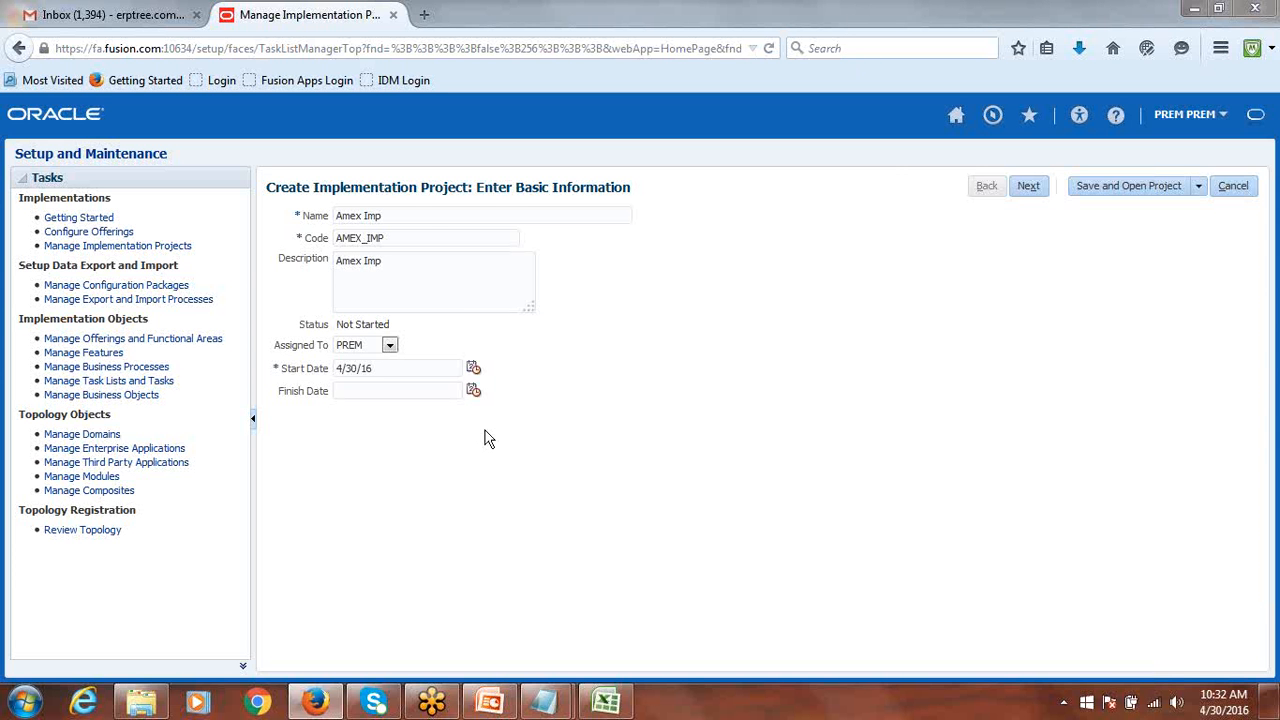
pyautogui.click(428, 213)
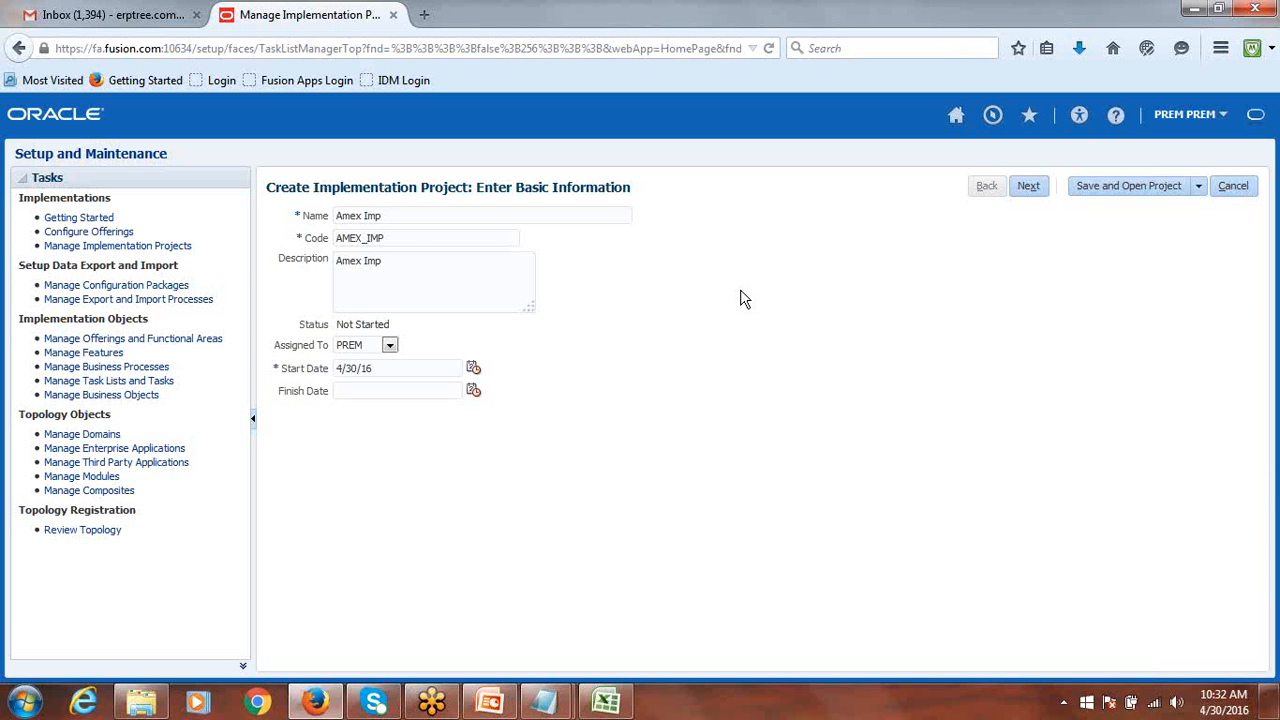
pyautogui.write('lementation Project')
pyautogui.press('Tab')
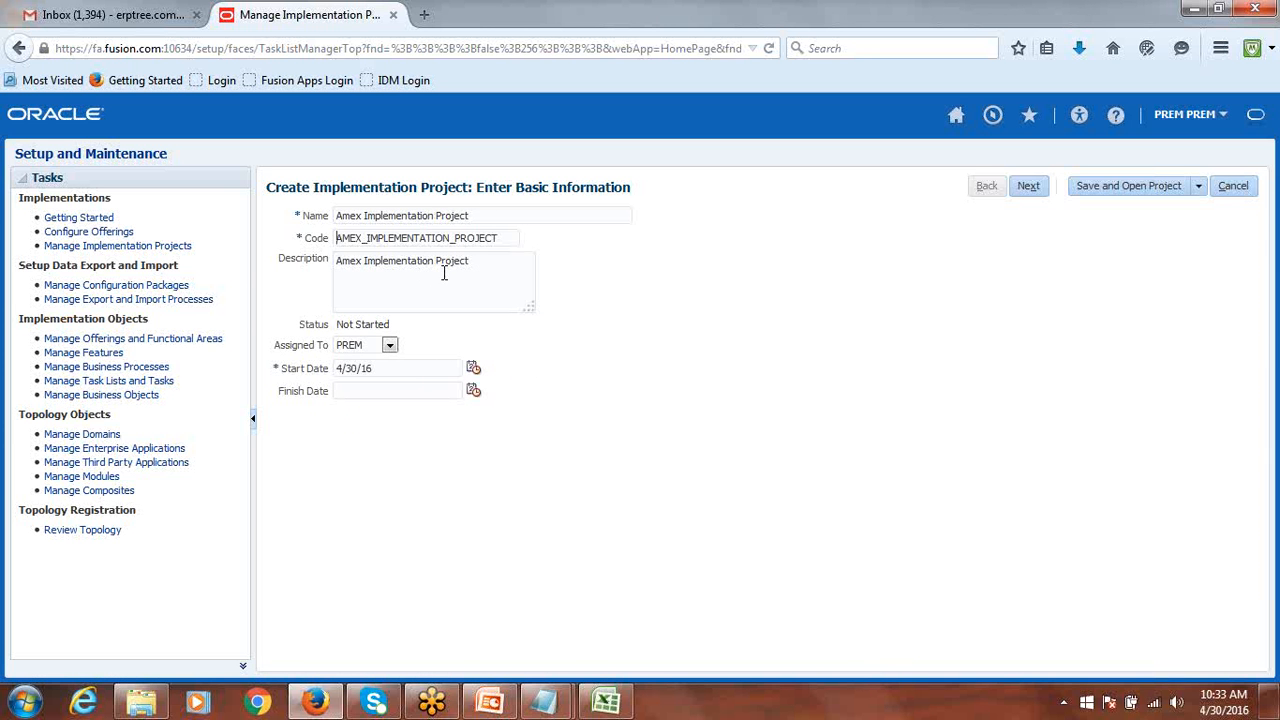
pyautogui.click(389, 346)
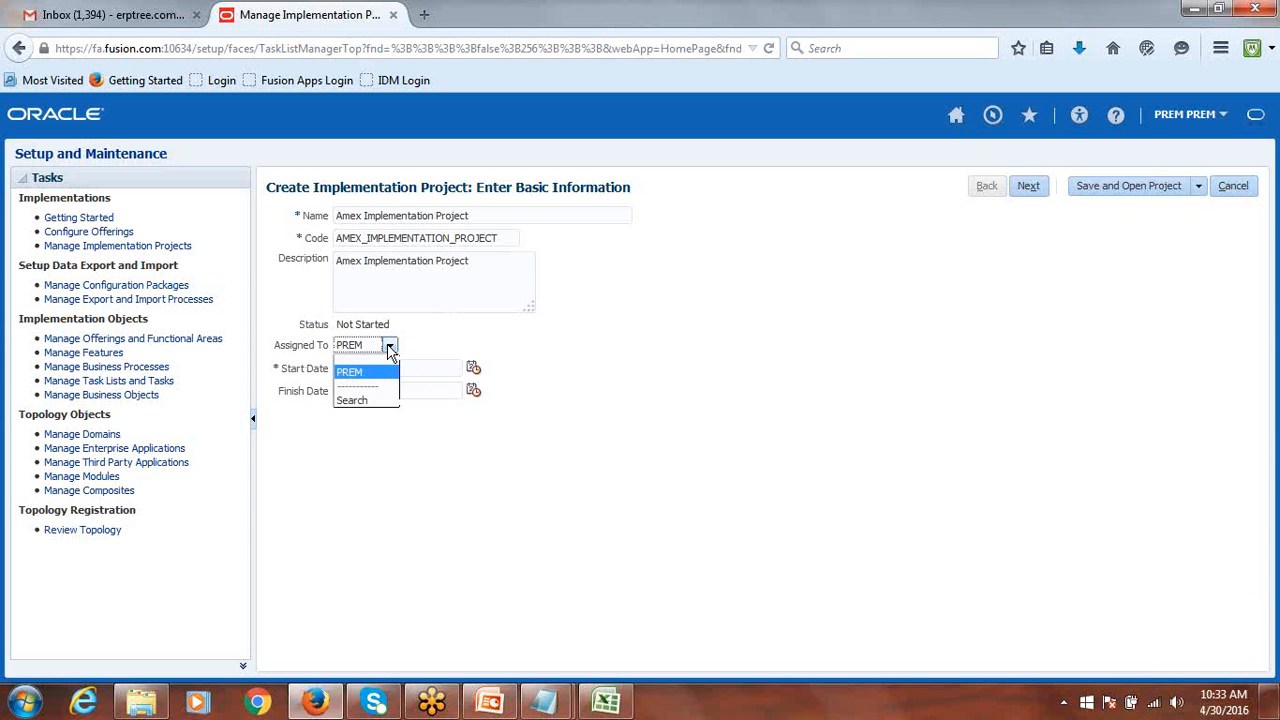
pyautogui.click(781, 87)
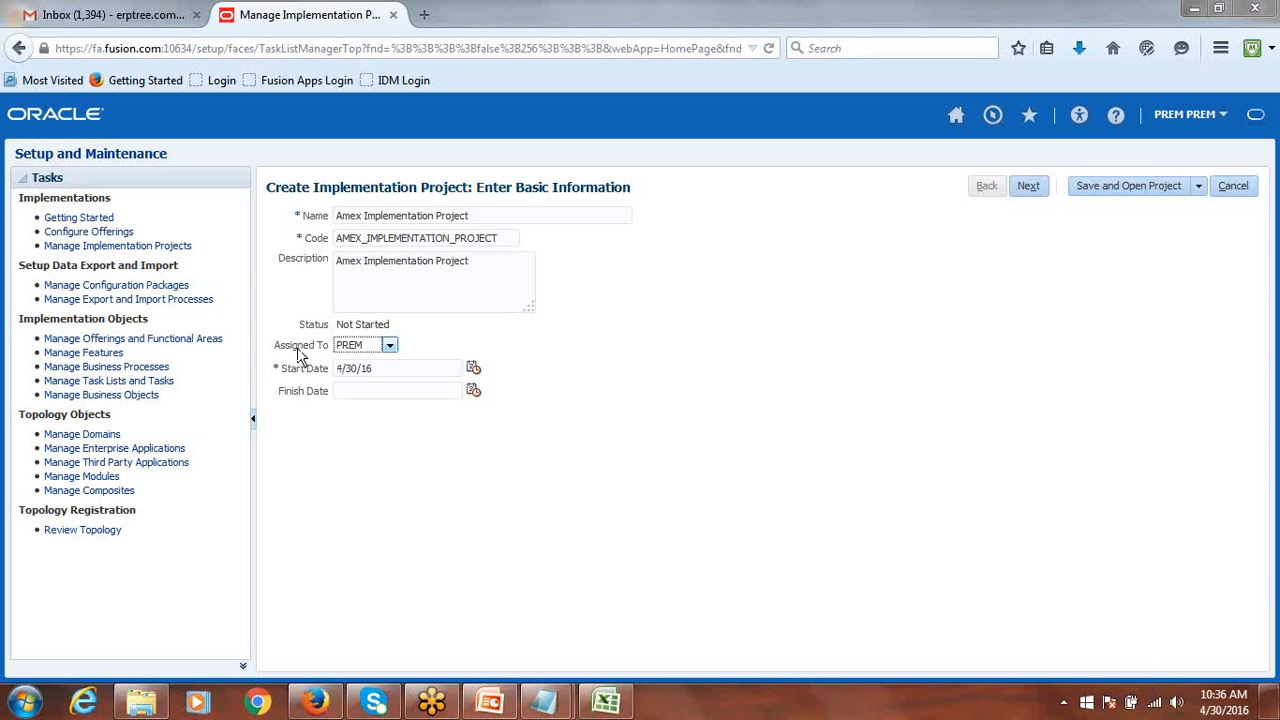
# Search for user TCSUSA and assign them to the Amex Implementation Project.
pyautogui.click(390, 346)
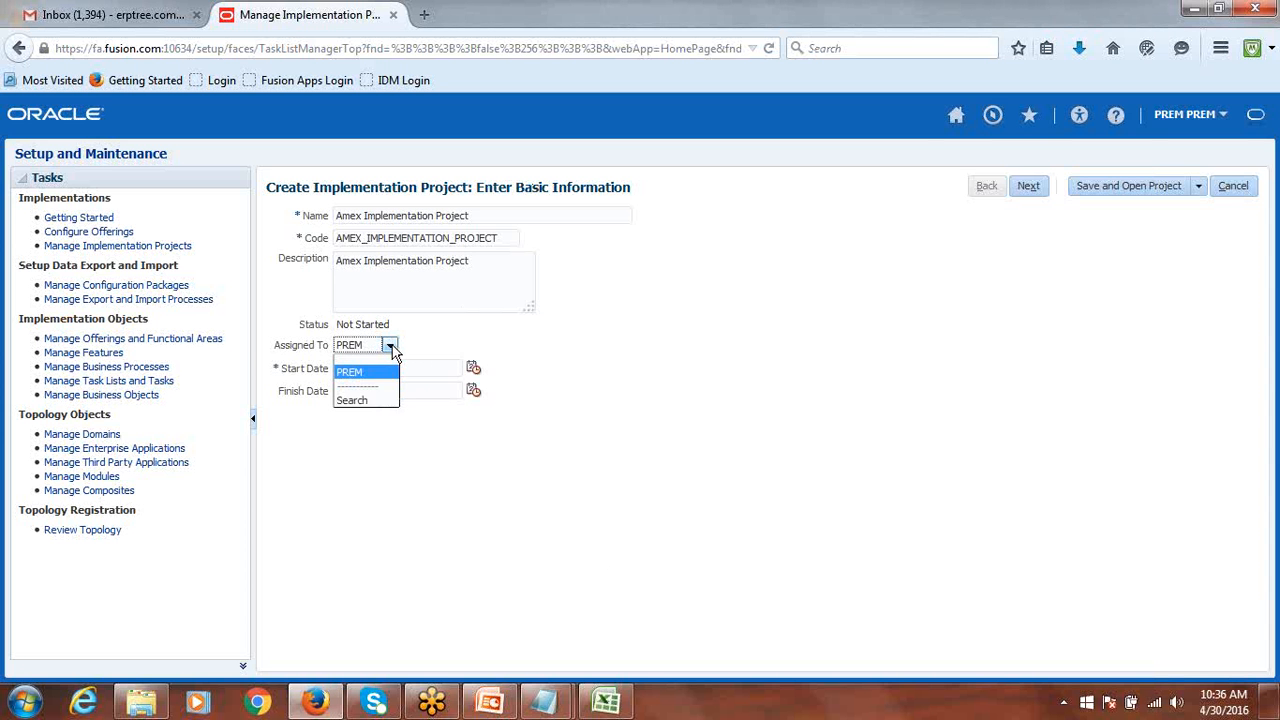
pyautogui.click(374, 399)
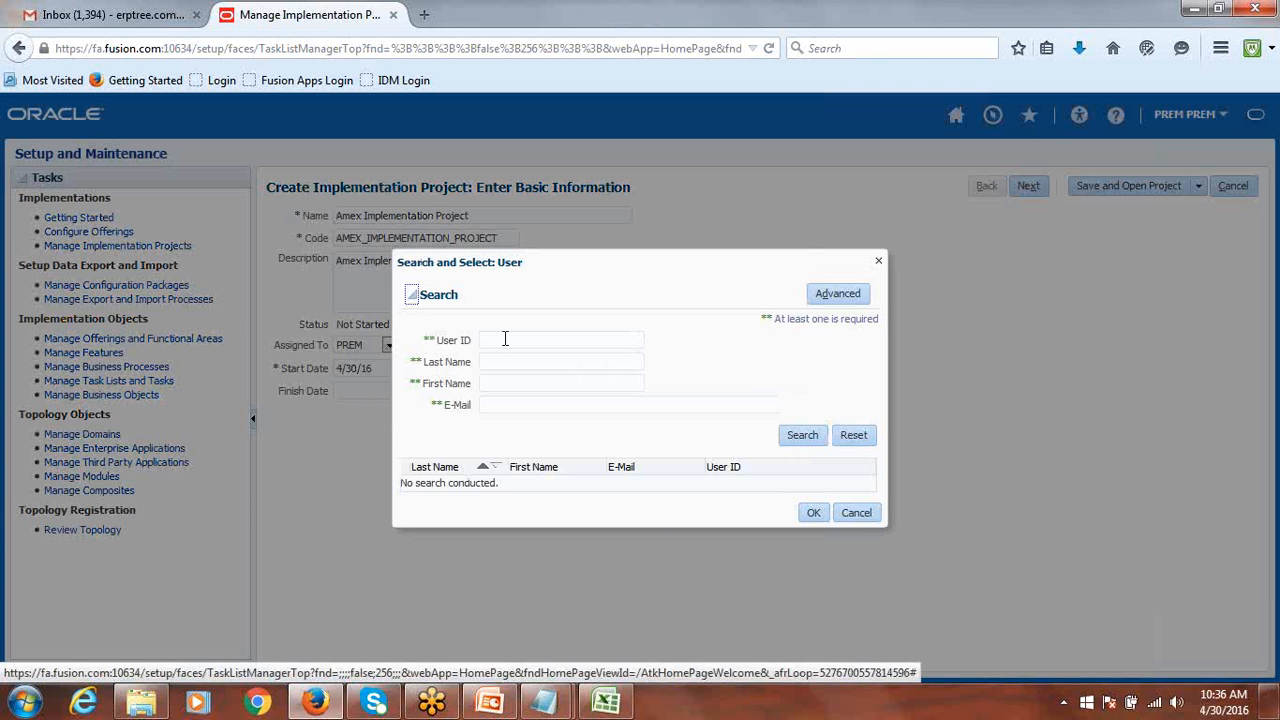
pyautogui.click(801, 436)
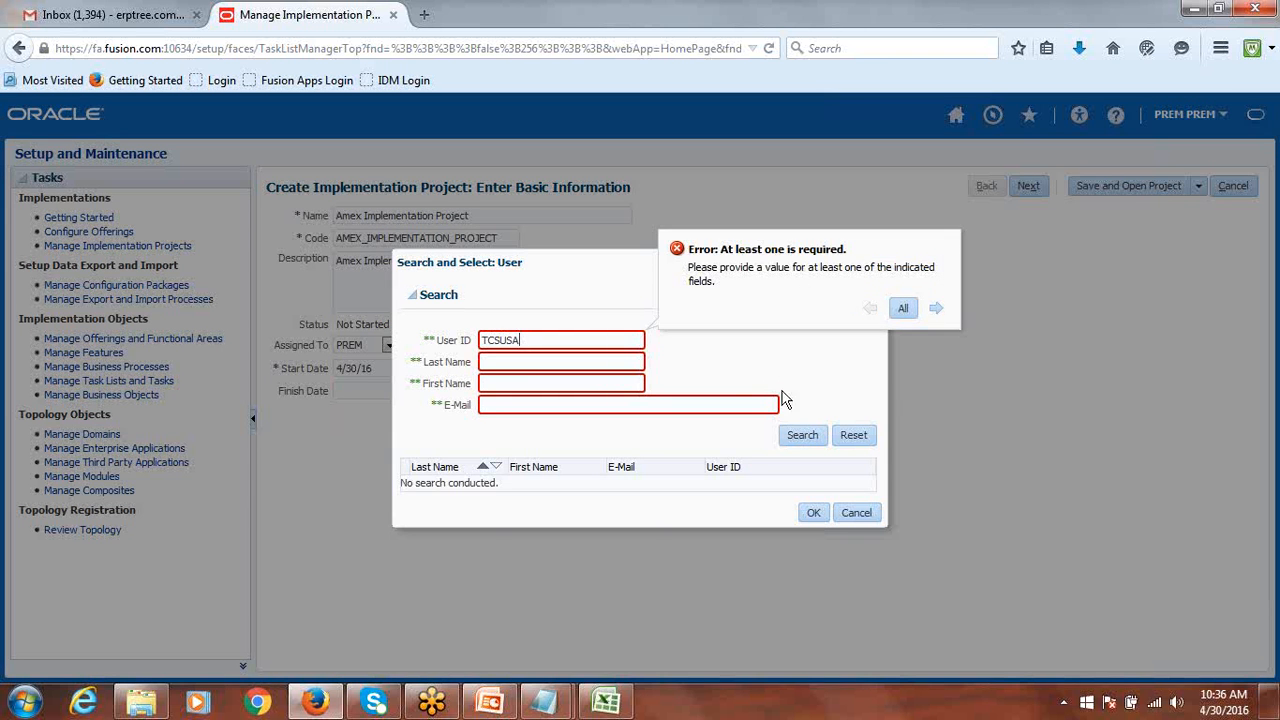
pyautogui.click(795, 438)
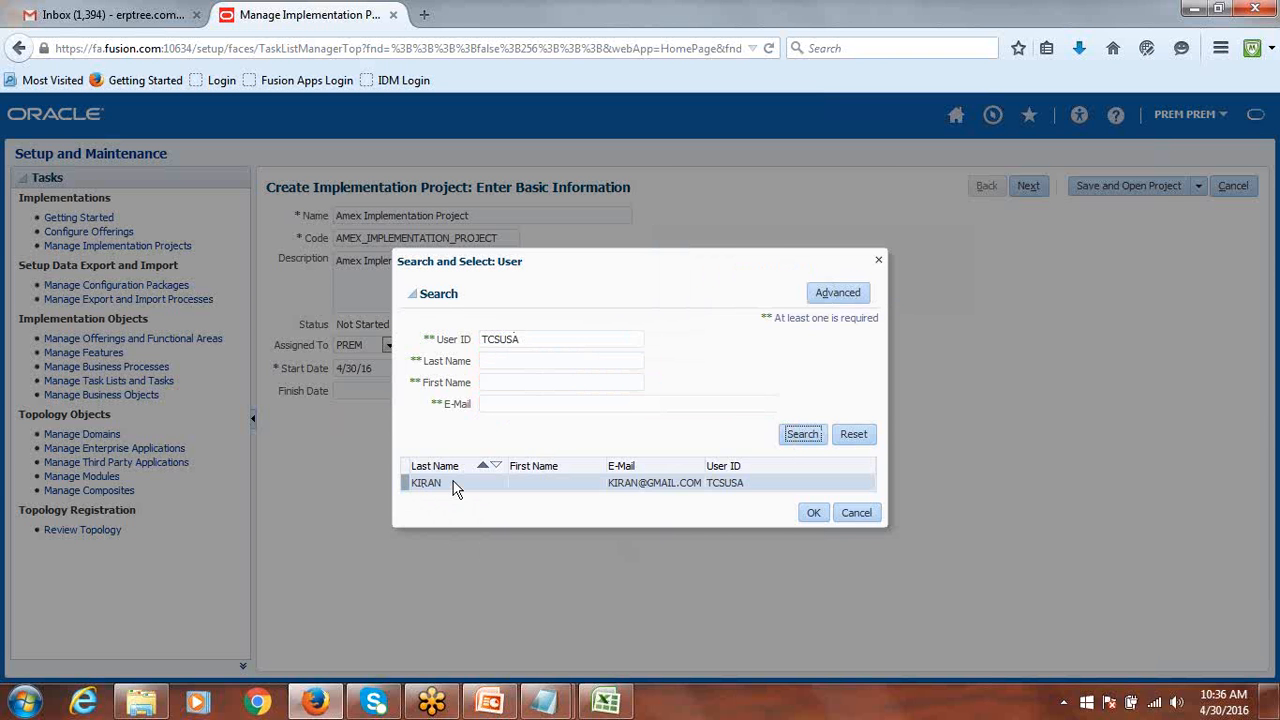
pyautogui.click(805, 513)
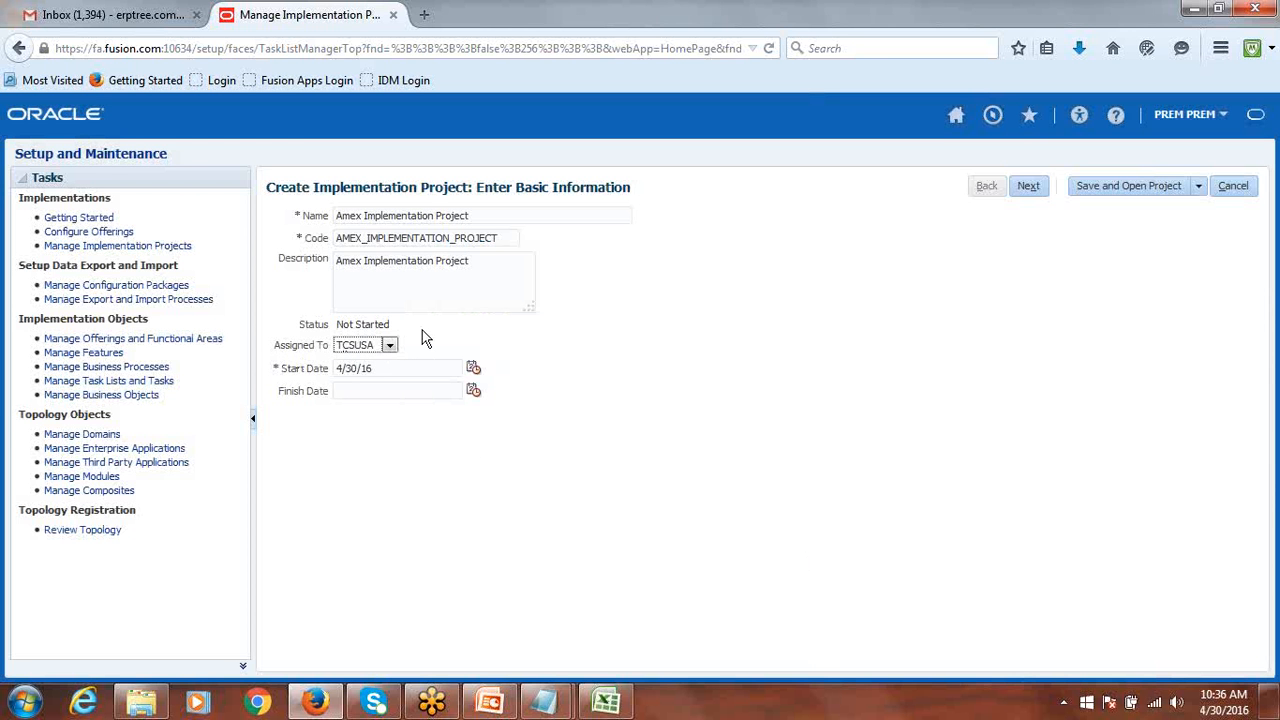
# Search users for 'PRE' and reassign the project to PREM.
pyautogui.click(389, 345)
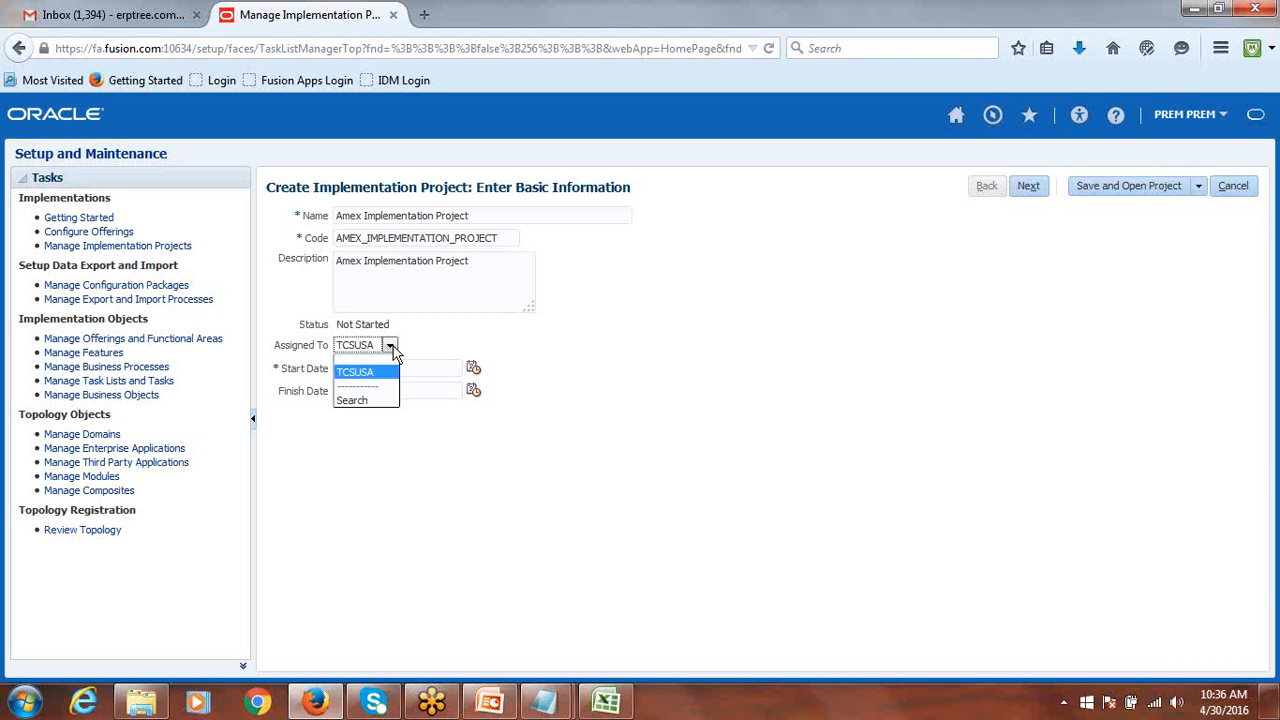
pyautogui.click(355, 400)
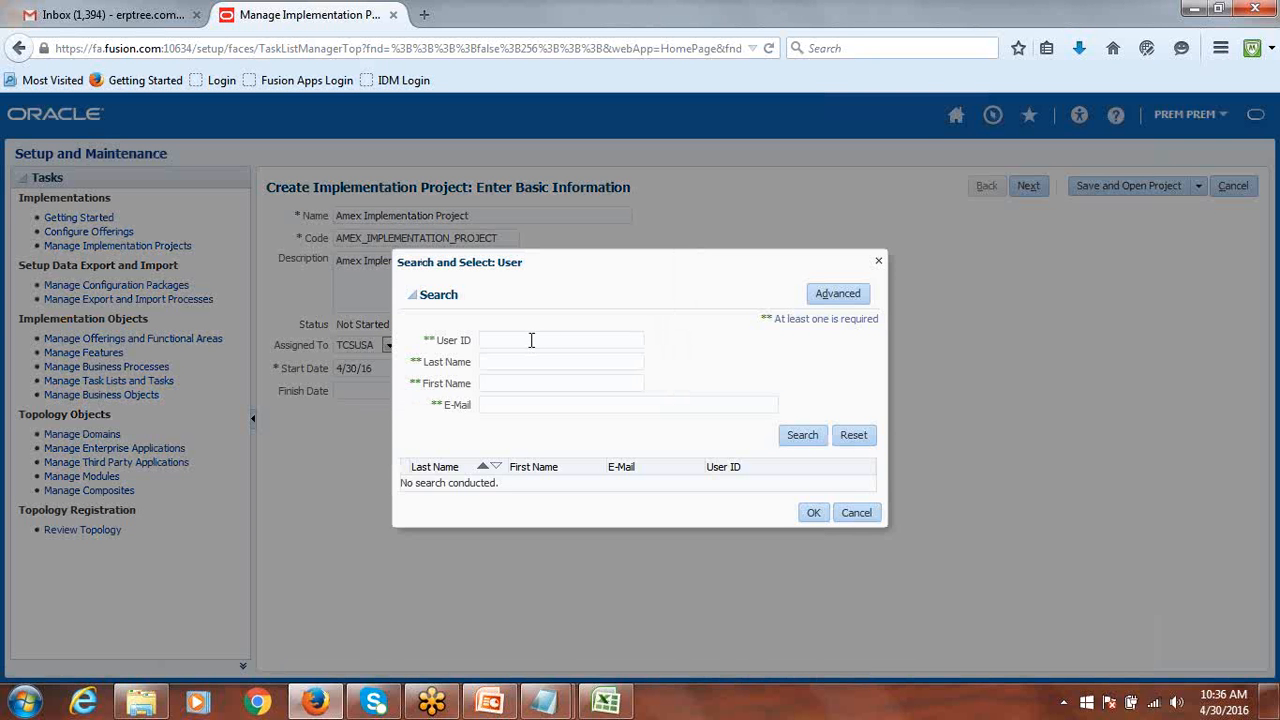
pyautogui.write('PRE')
pyautogui.click(797, 440)
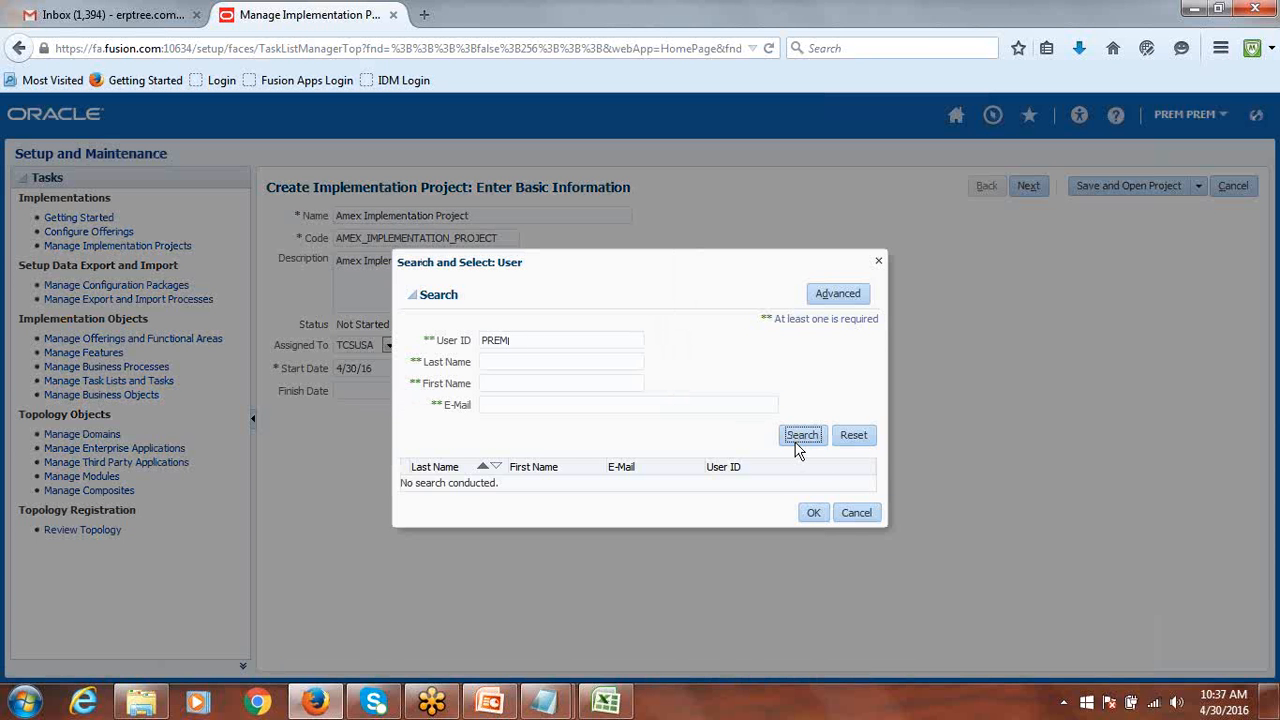
pyautogui.click(813, 513)
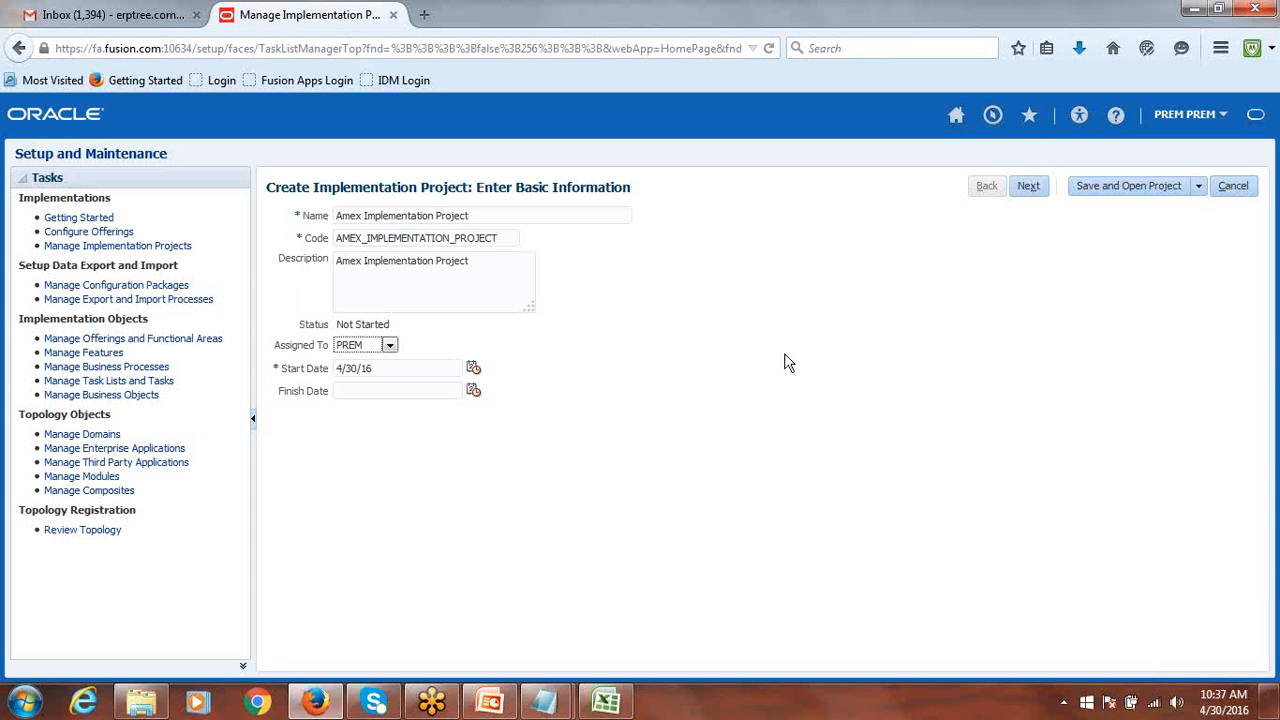
# Check the Select Offerings step in the class notes workbook, then return to the form.
pyautogui.click(605, 702)
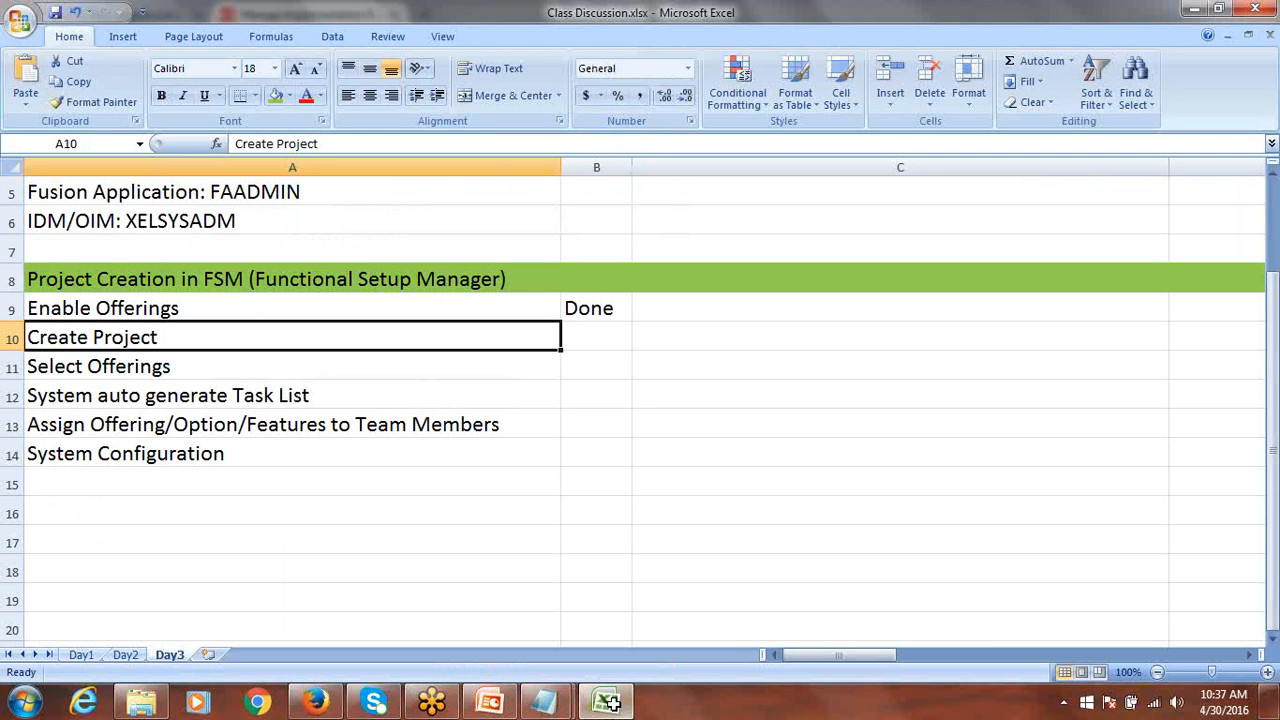
pyautogui.click(98, 372)
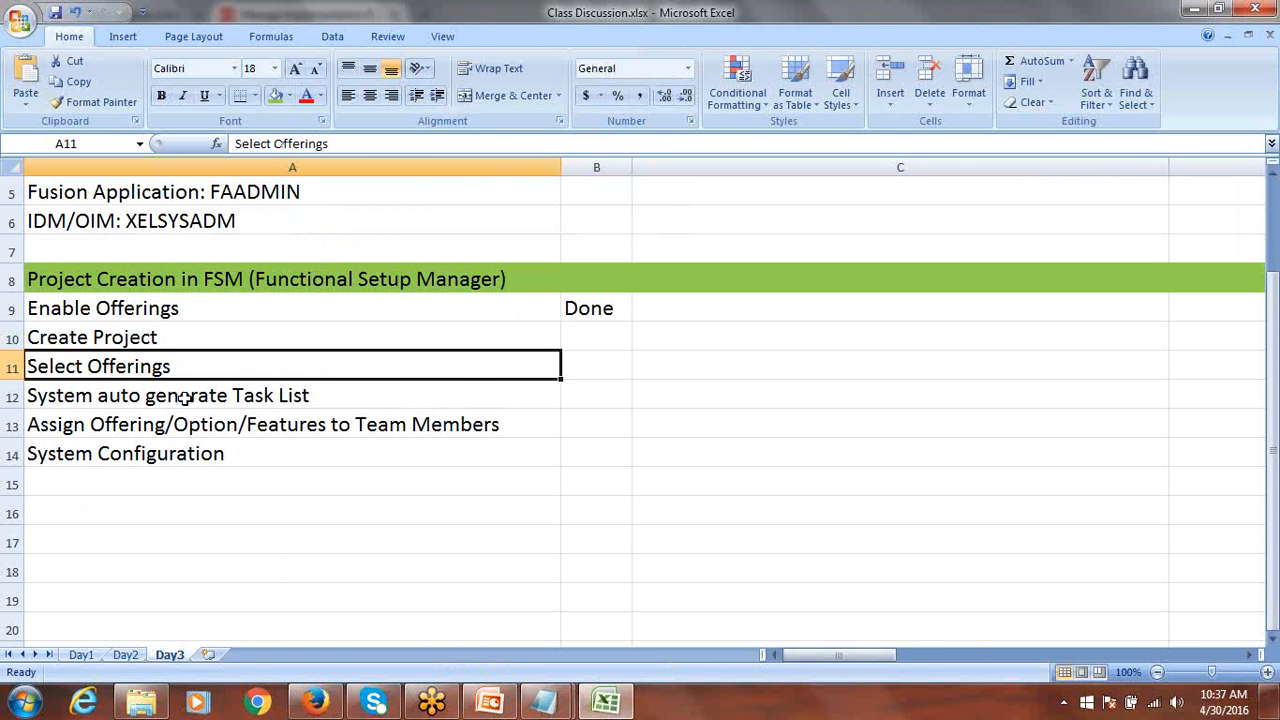
pyautogui.hotkey('alt', 'Tab')
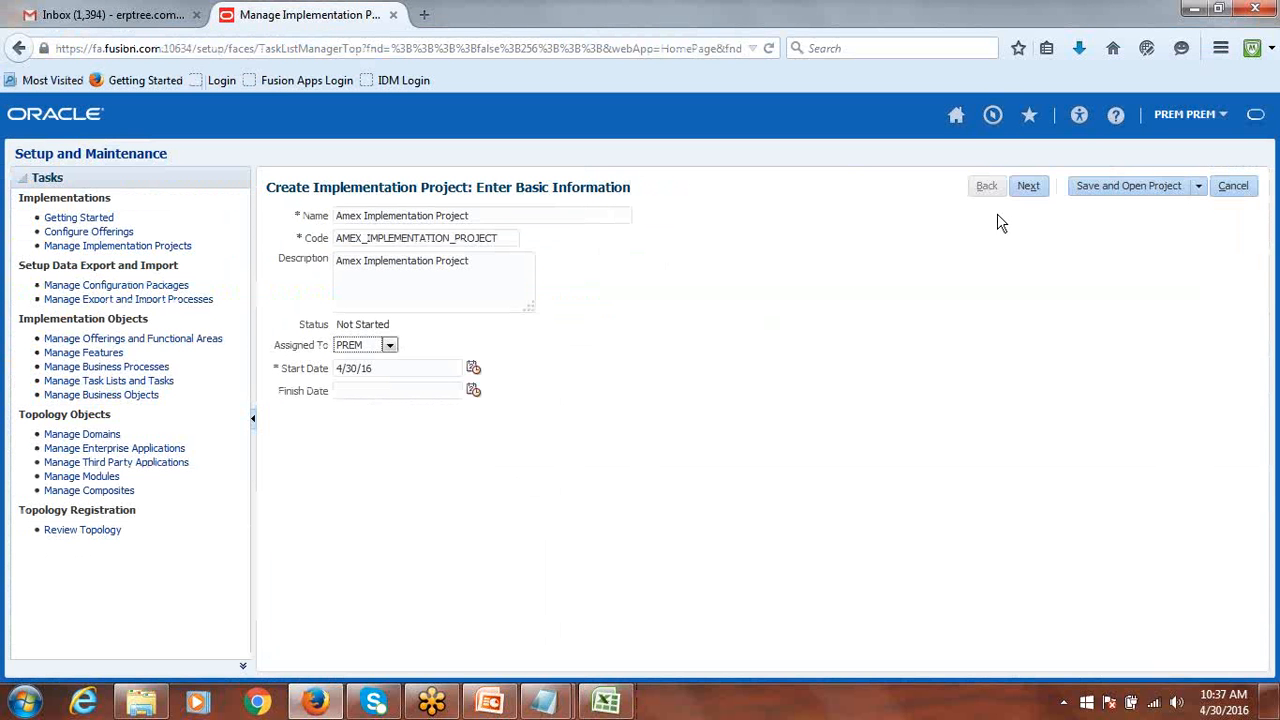
# Advance the wizard to the Select Offerings to Implement page.
pyautogui.click(1031, 190)
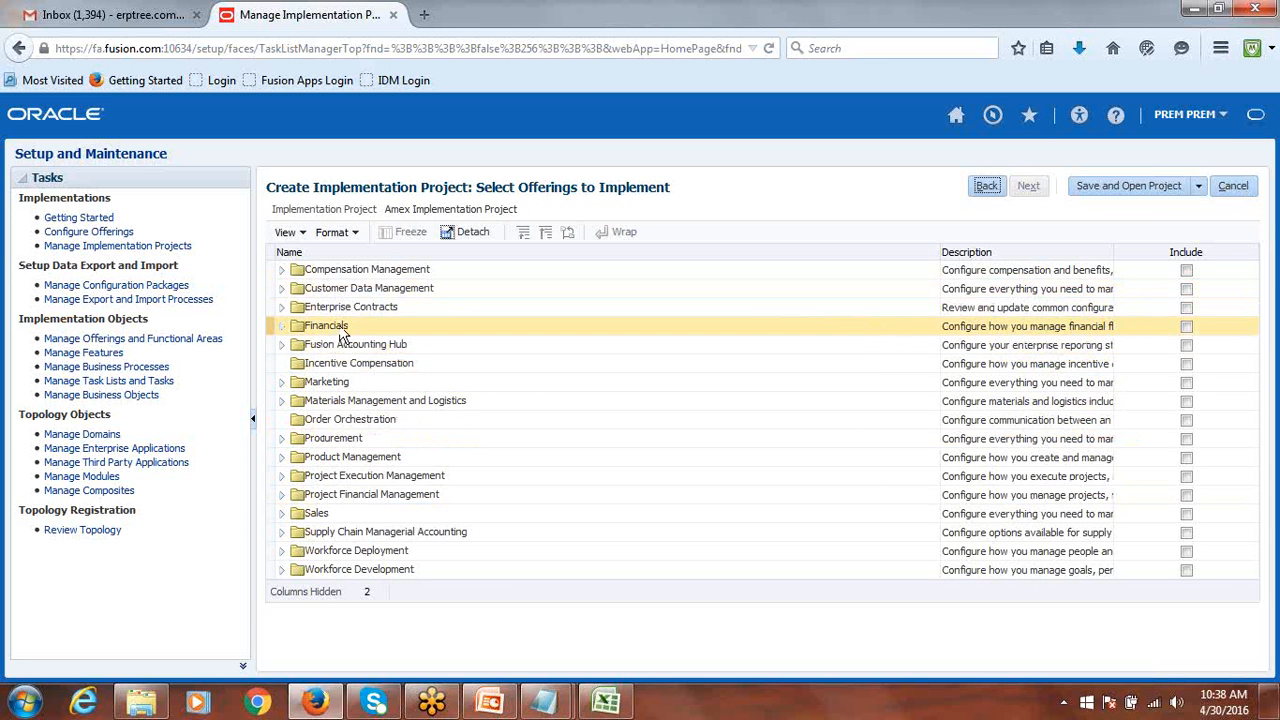
# Include Financials with Supplier Invoice Processing, Expenses, Fixed Assets, Customer Invoicing, Collections, Intercompany Flows.
pyautogui.click(1186, 328)
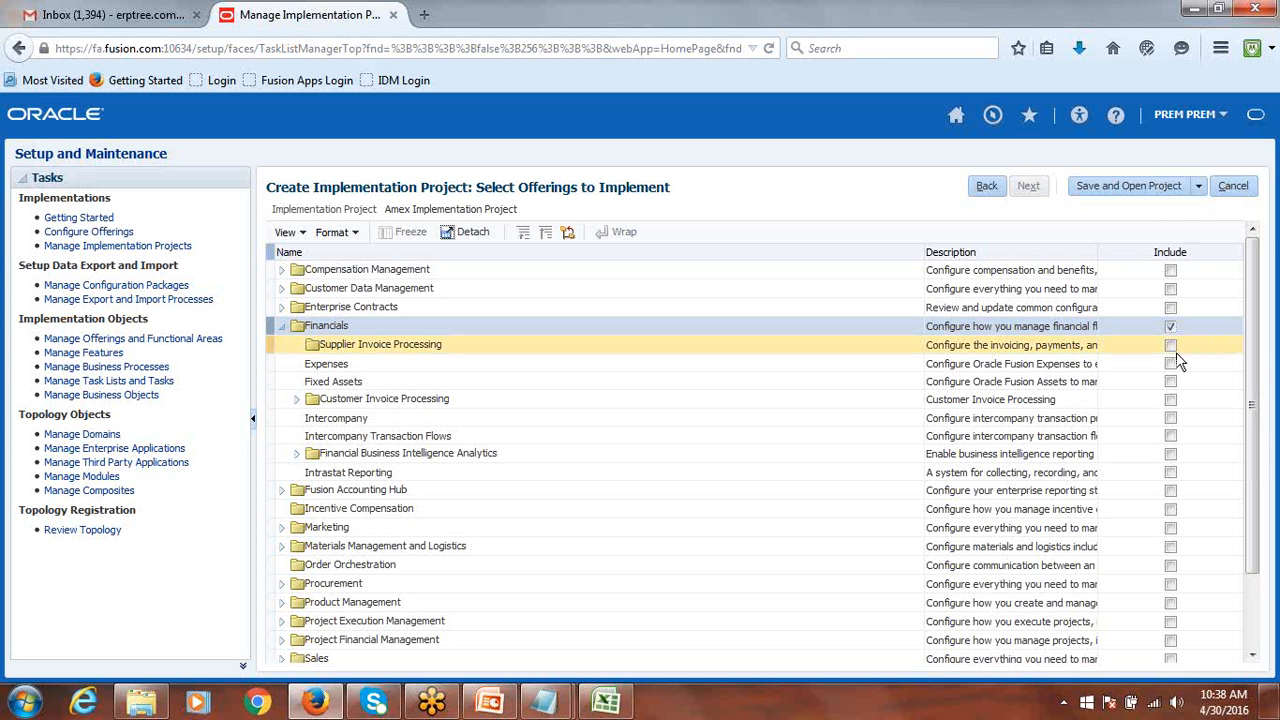
pyautogui.click(1170, 345)
pyautogui.click(1170, 364)
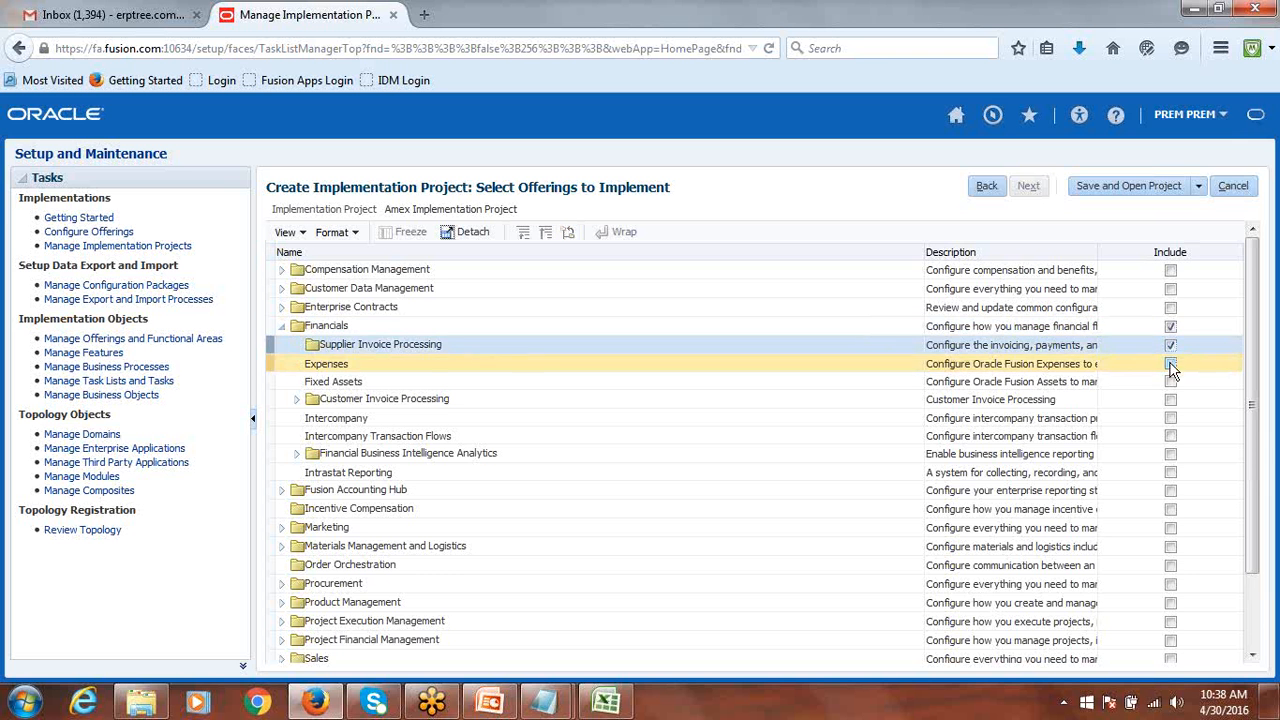
pyautogui.click(1170, 382)
pyautogui.click(1170, 399)
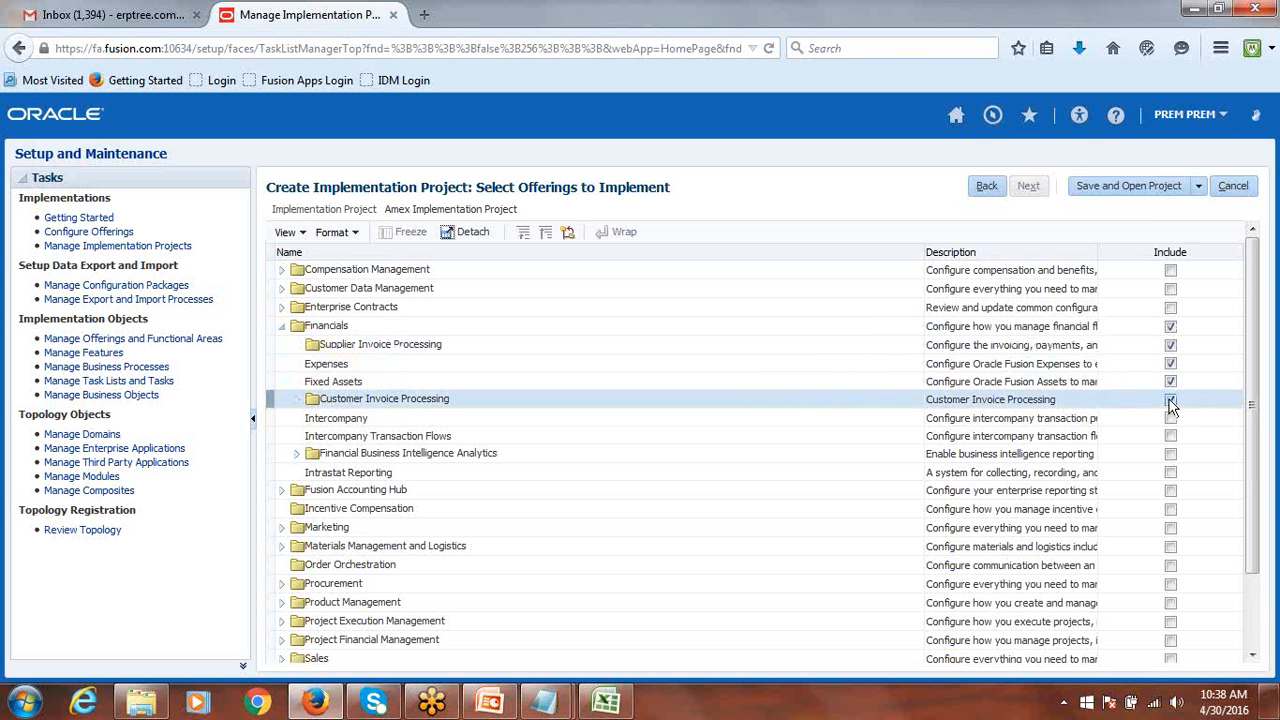
pyautogui.click(1156, 437)
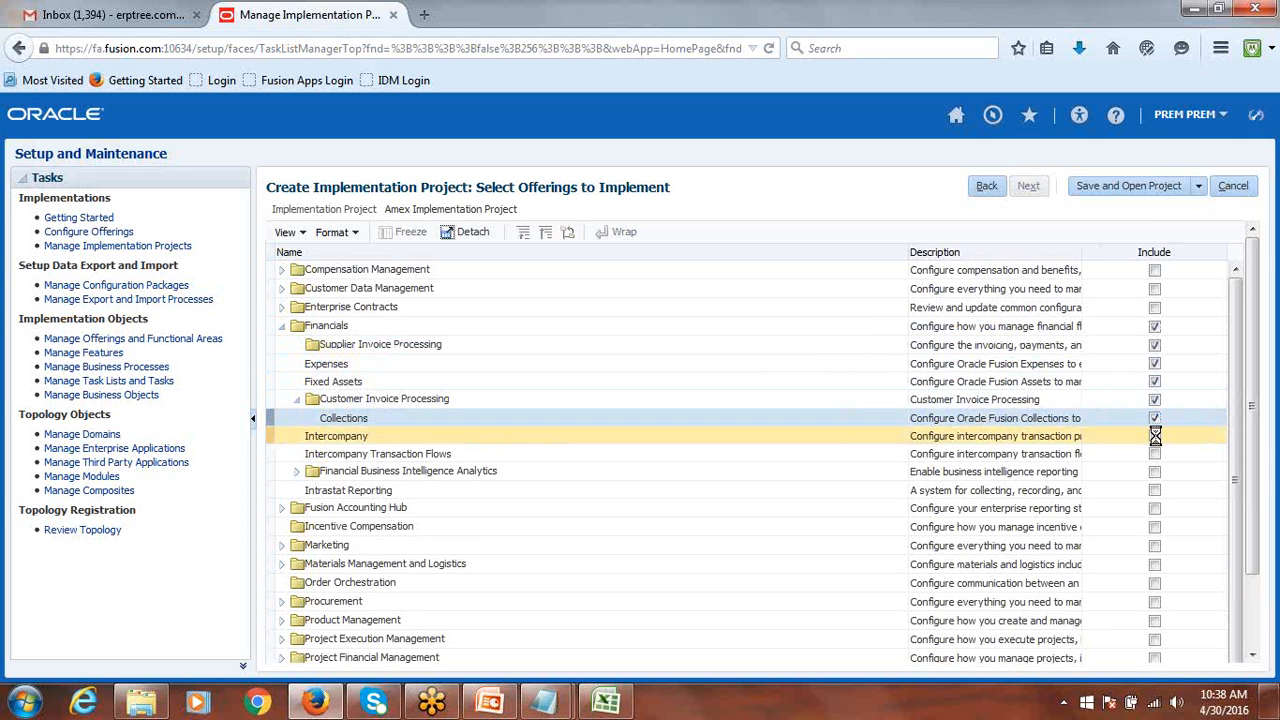
pyautogui.click(1156, 454)
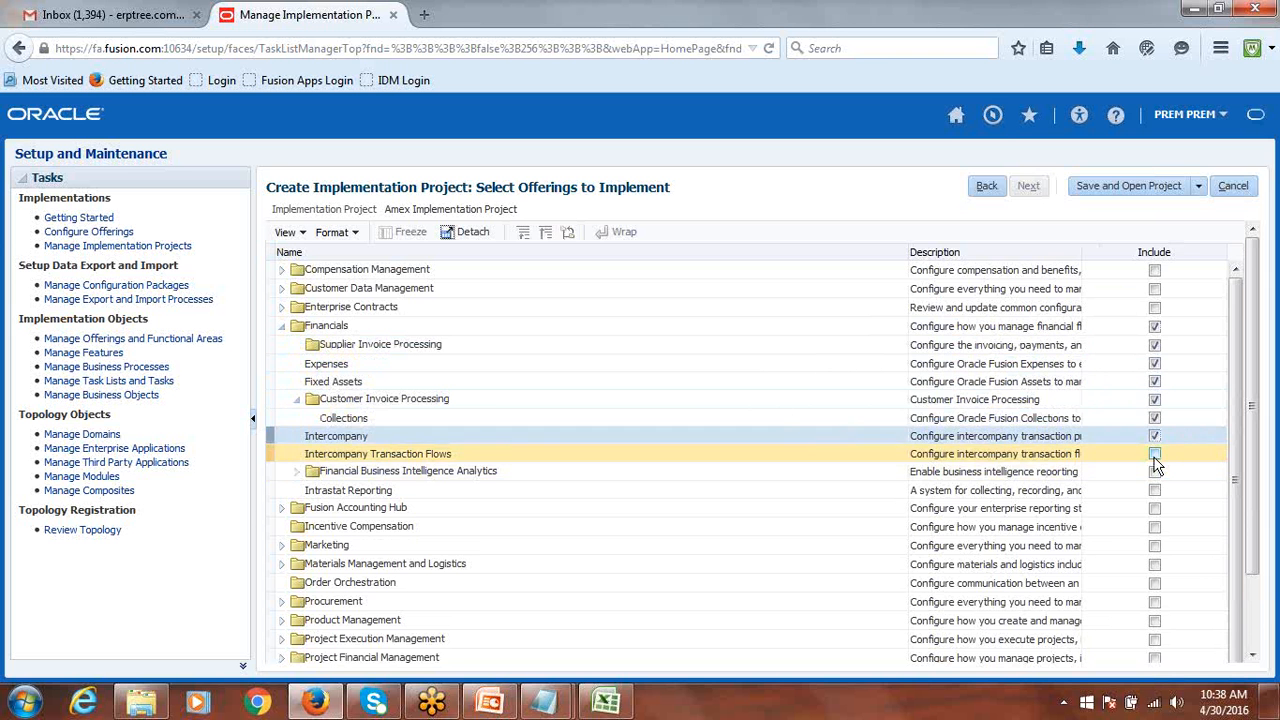
# Include Financial BI Analytics, its five BI sub-options, and Intrastat Reporting.
pyautogui.click(1156, 472)
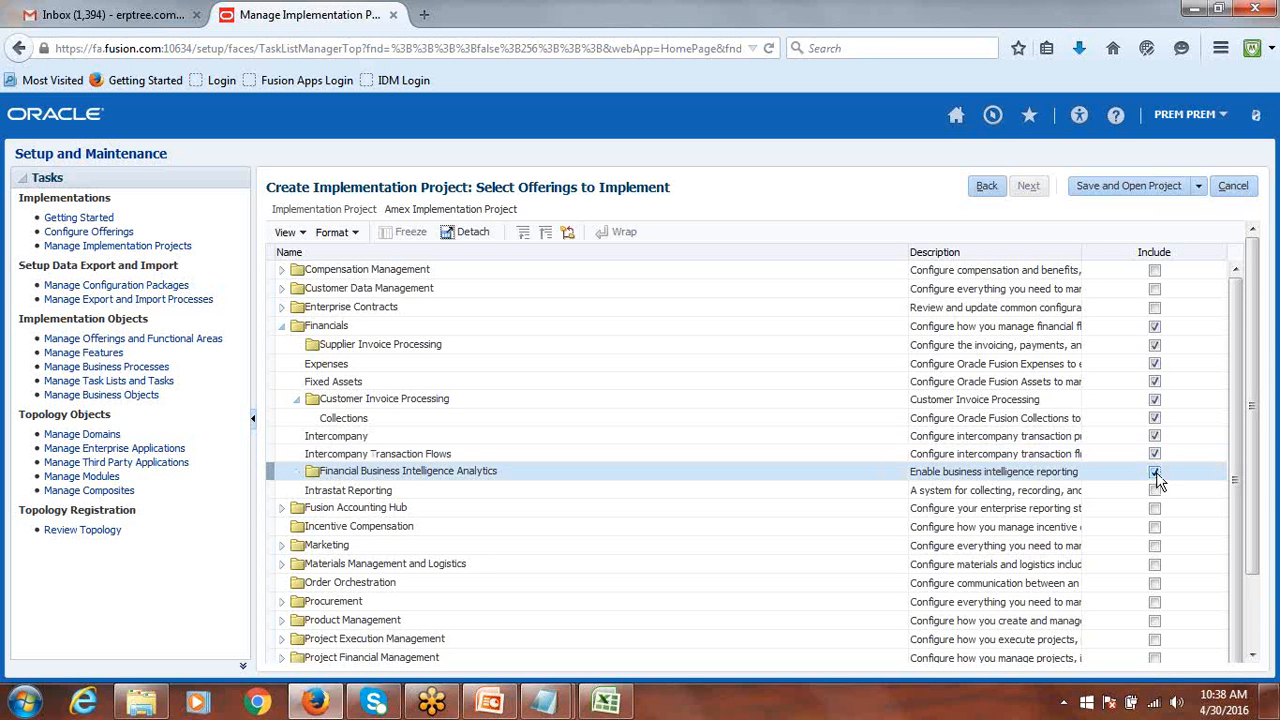
pyautogui.click(1156, 490)
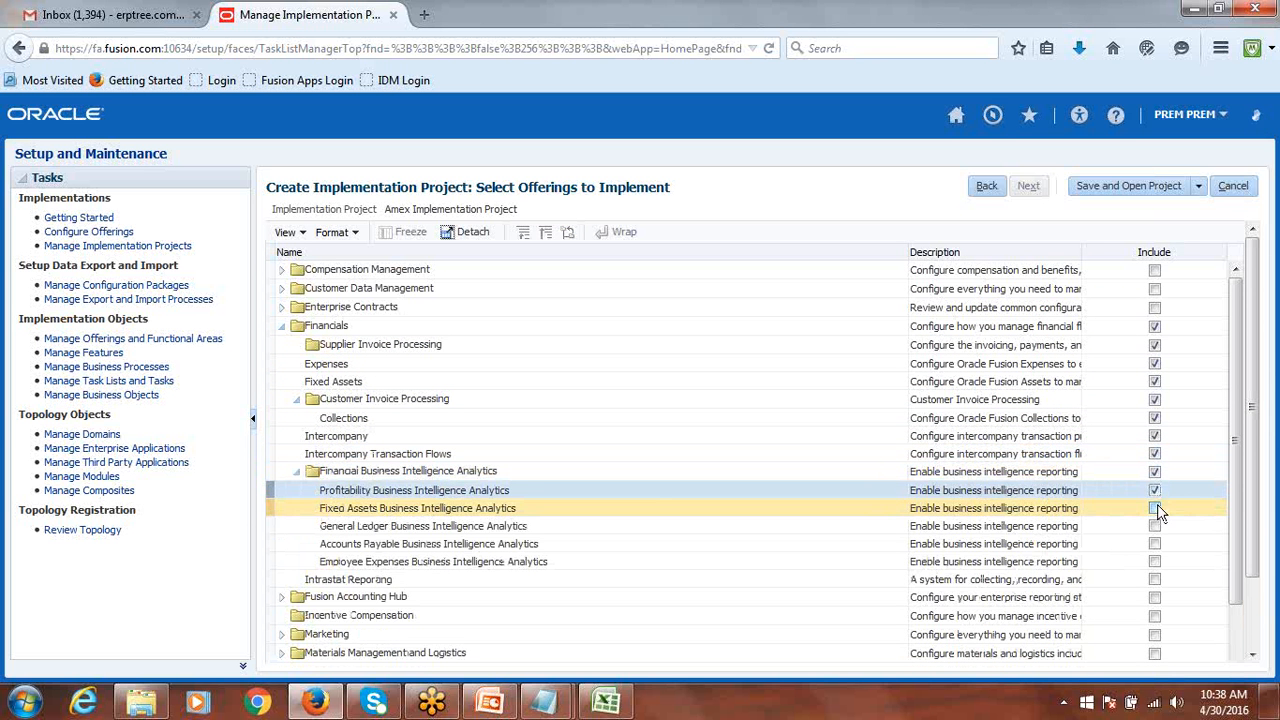
pyautogui.click(1154, 508)
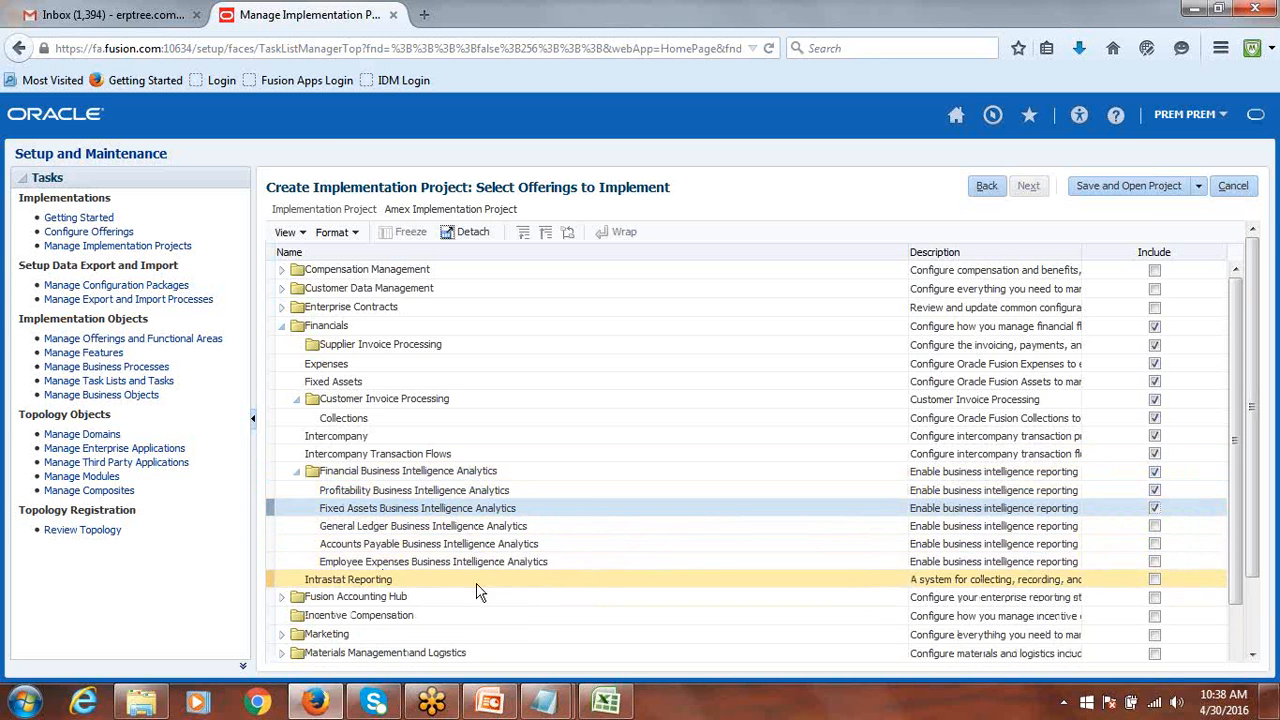
pyautogui.click(1154, 527)
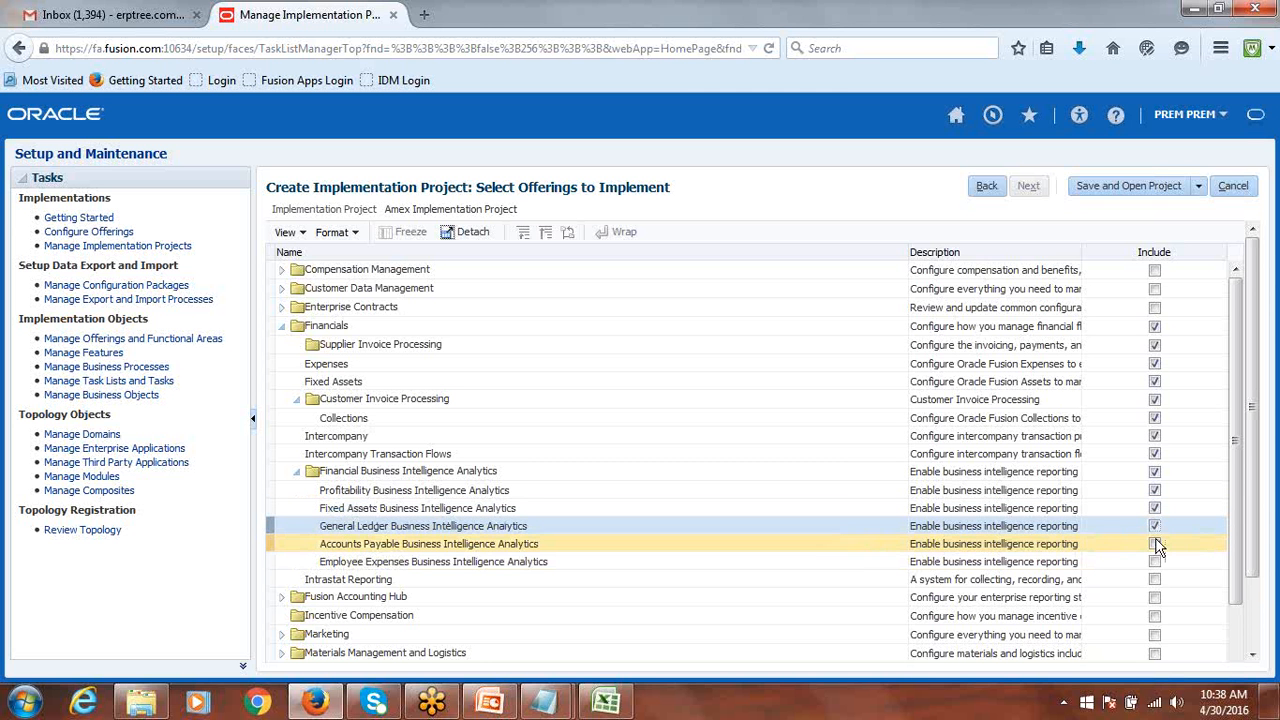
pyautogui.click(1155, 545)
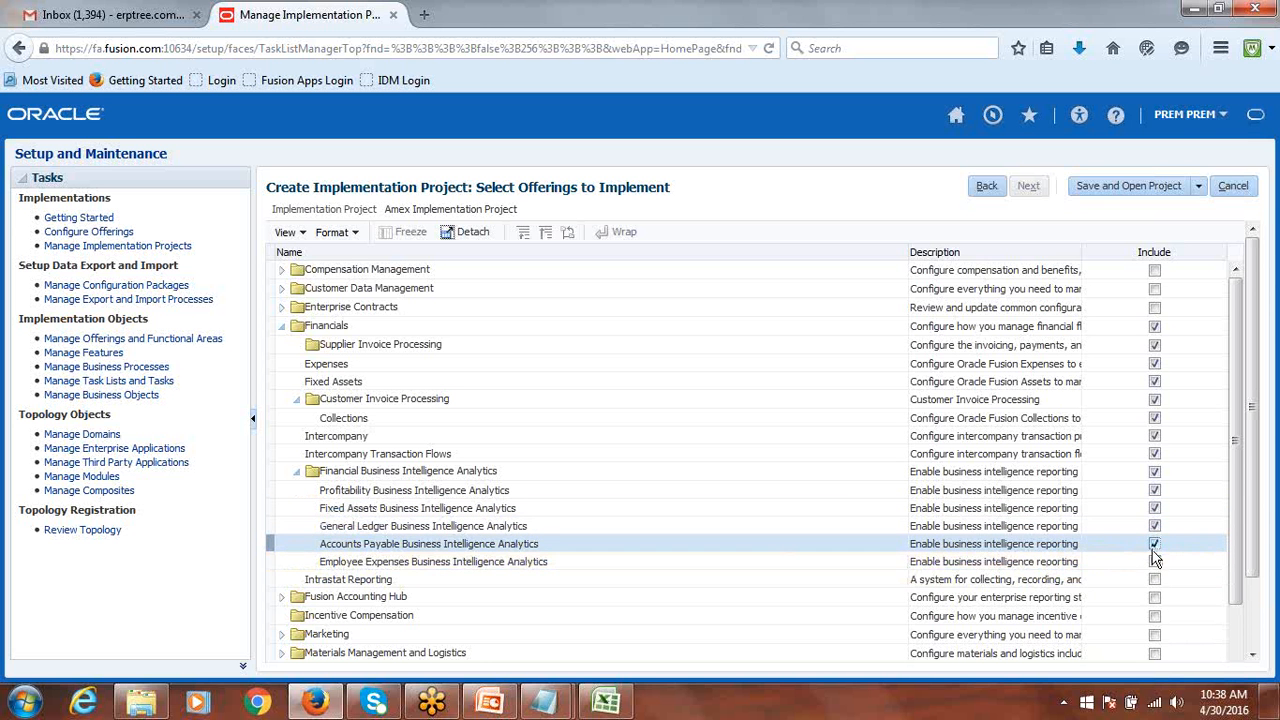
pyautogui.click(1155, 562)
pyautogui.click(1156, 581)
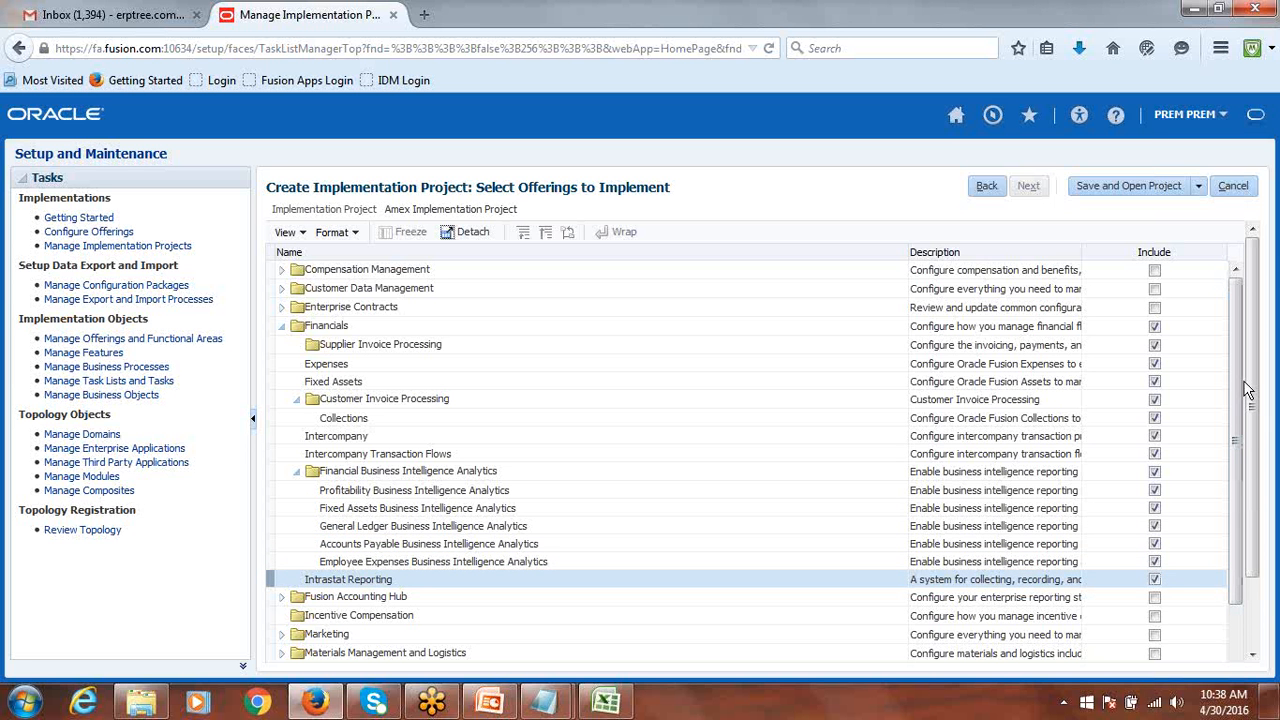
pyautogui.moveTo(1245, 386); pyautogui.dragTo(1254, 396)
pyautogui.click(1178, 220)
pyautogui.moveTo(1254, 334); pyautogui.dragTo(1278, 482)
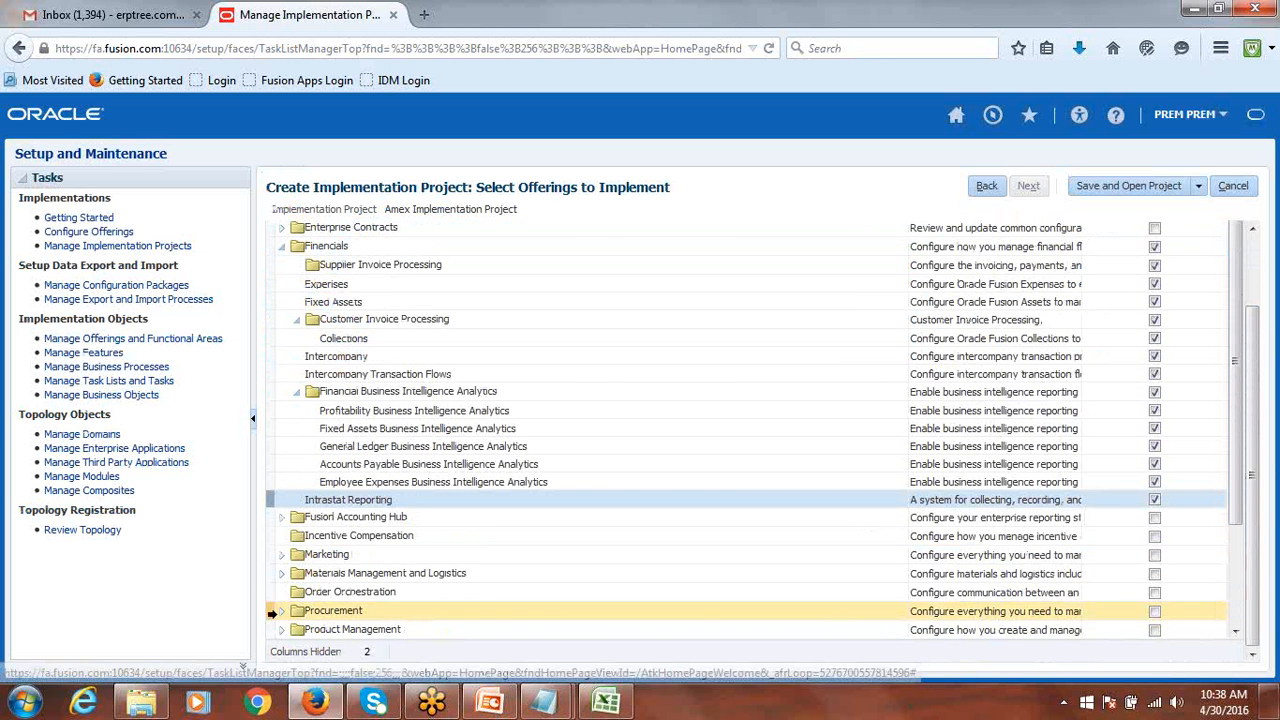
# Include Procurement with Self Service Procurement, Supplier Portal, Sourcing, Procurement Contracts, Supplier Invoice Processing.
pyautogui.click(1155, 613)
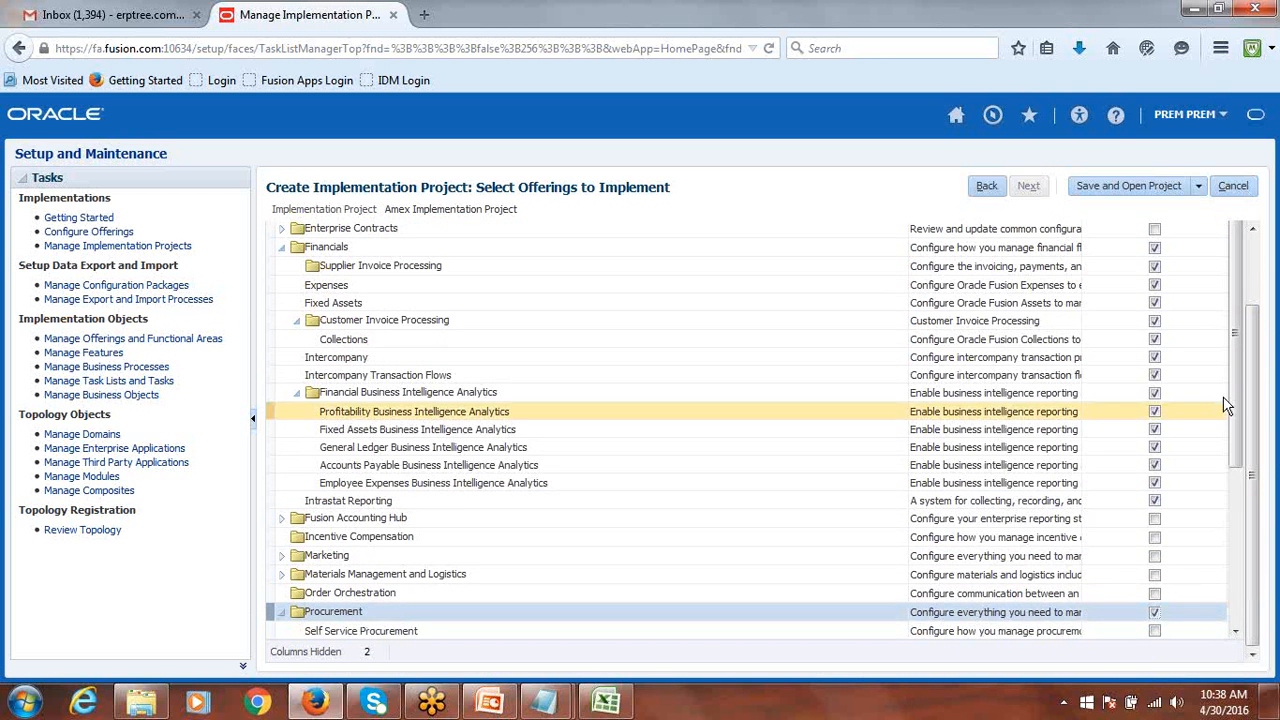
pyautogui.moveTo(1238, 368); pyautogui.dragTo(1275, 497)
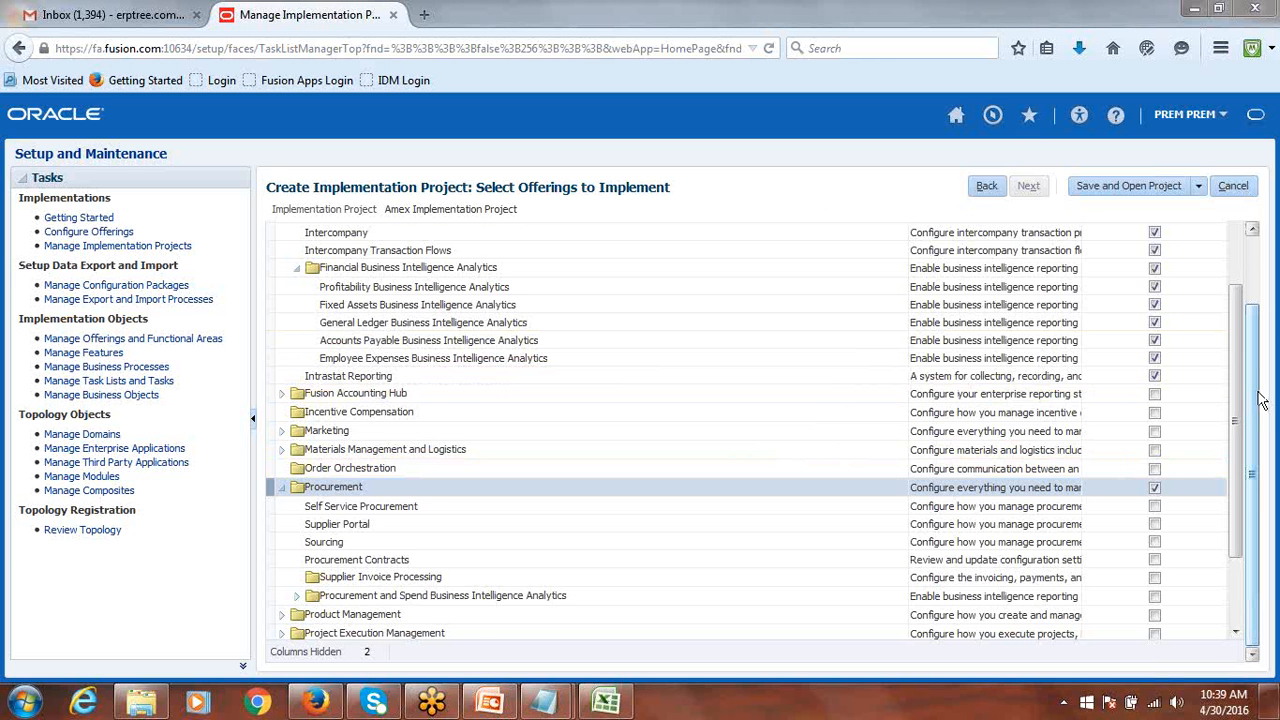
pyautogui.moveTo(1245, 366); pyautogui.dragTo(1247, 433)
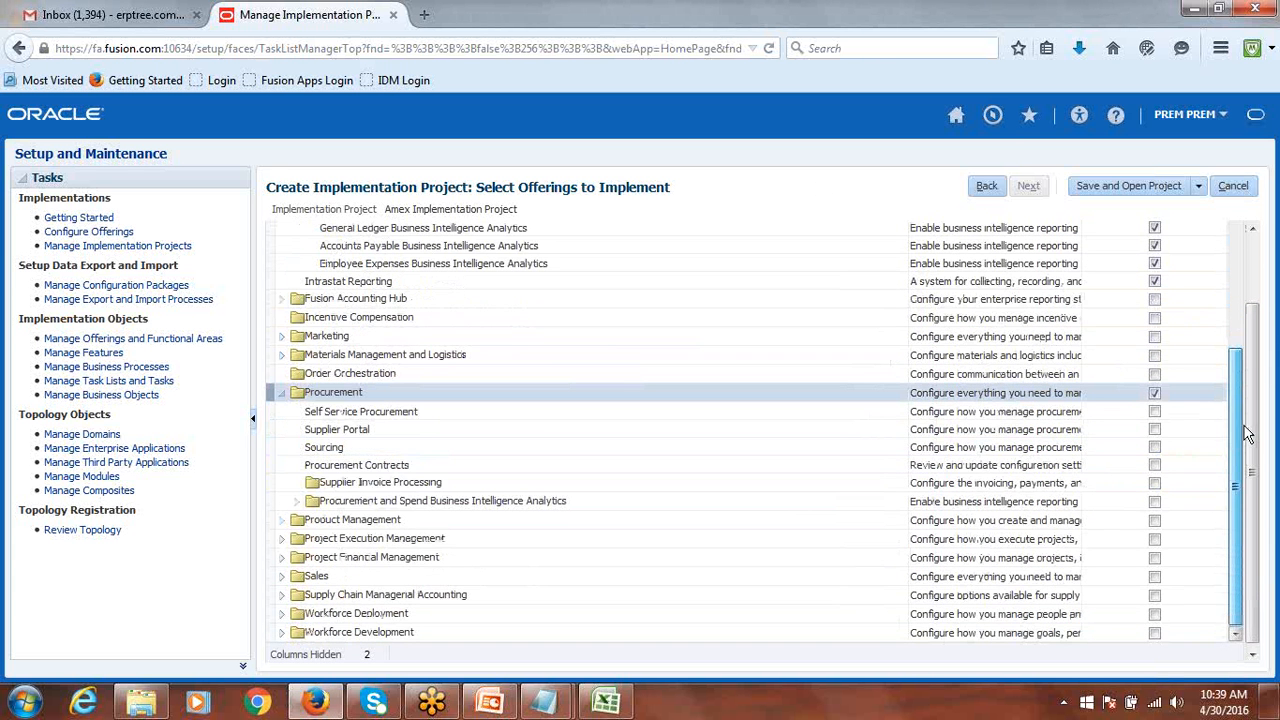
pyautogui.click(1156, 412)
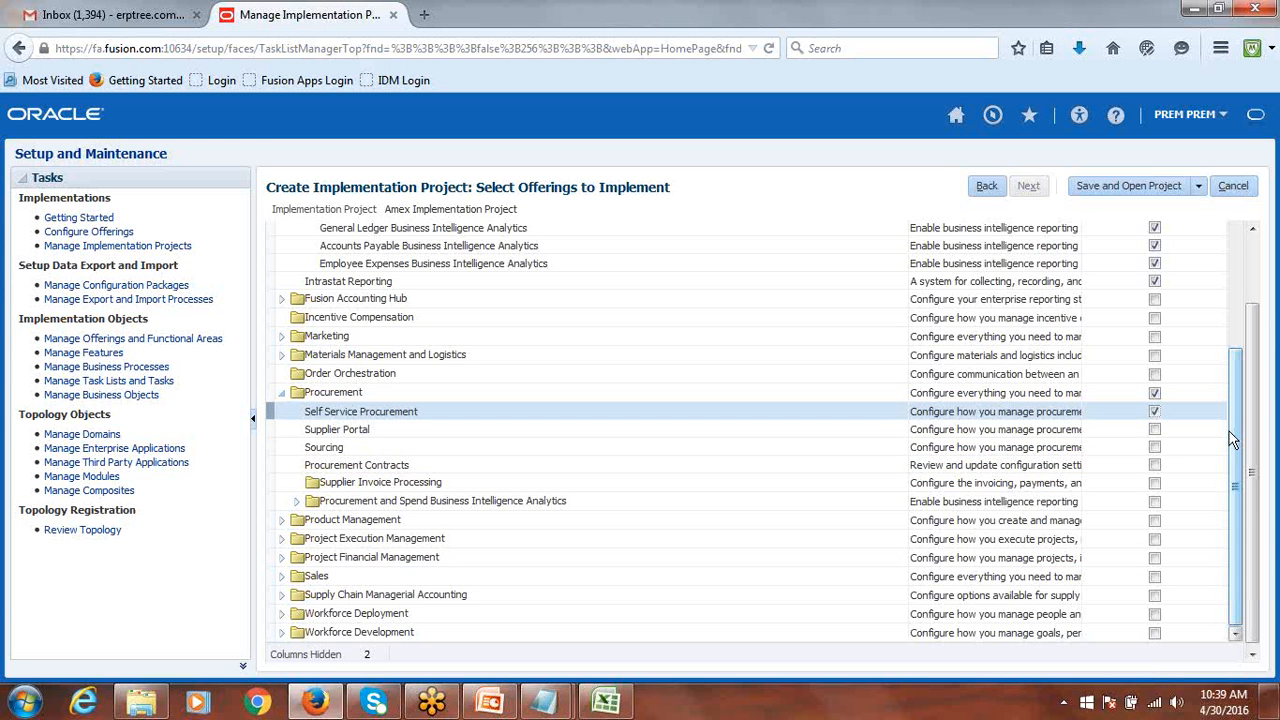
pyautogui.click(1156, 432)
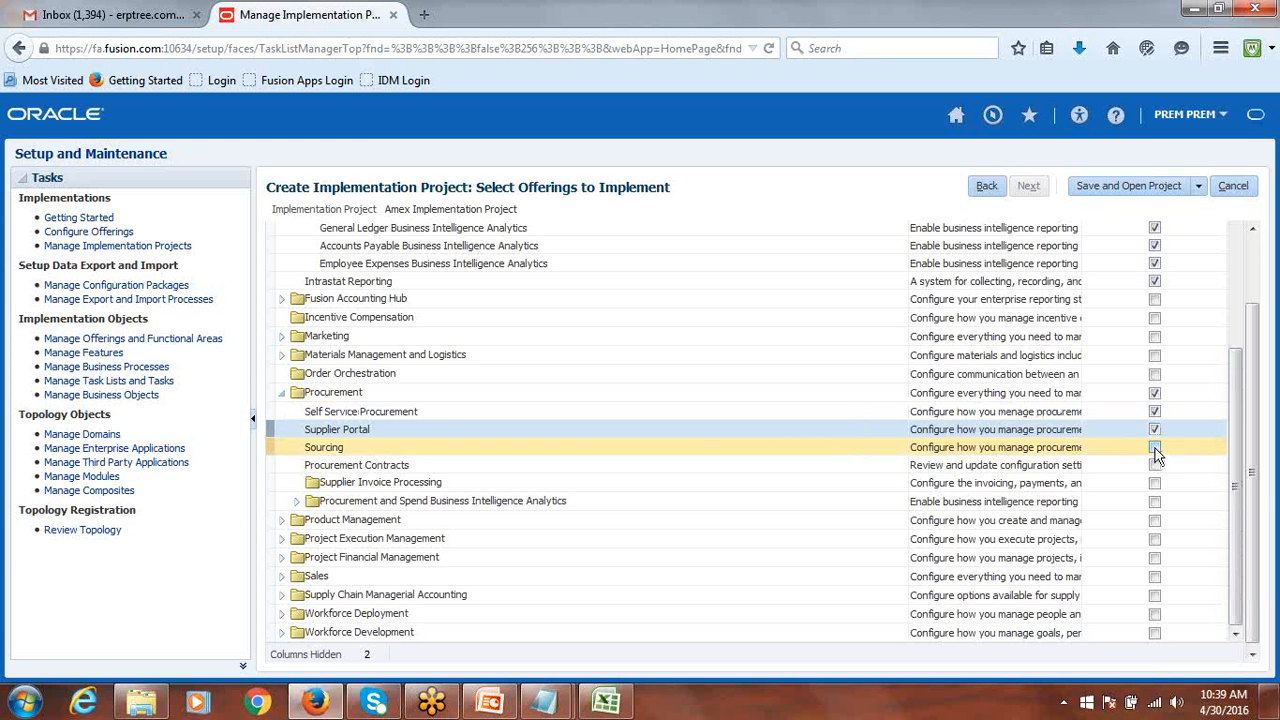
pyautogui.click(1154, 448)
pyautogui.click(1155, 465)
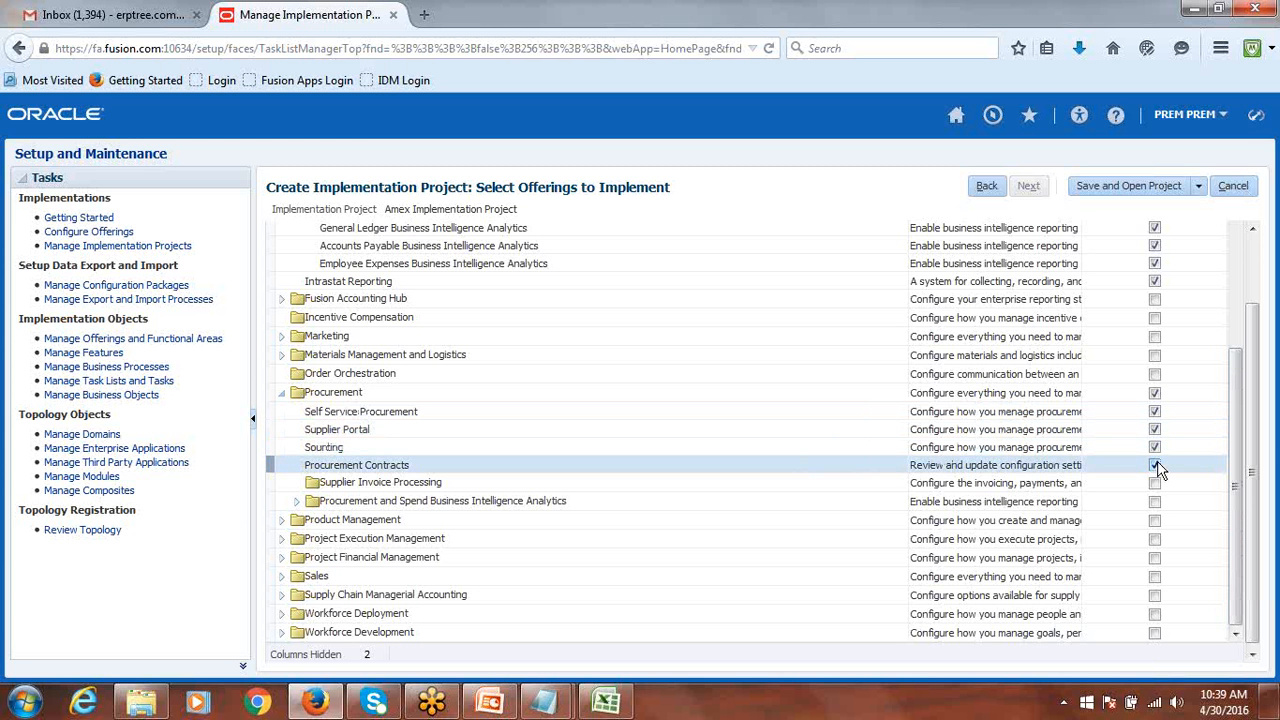
pyautogui.click(1155, 484)
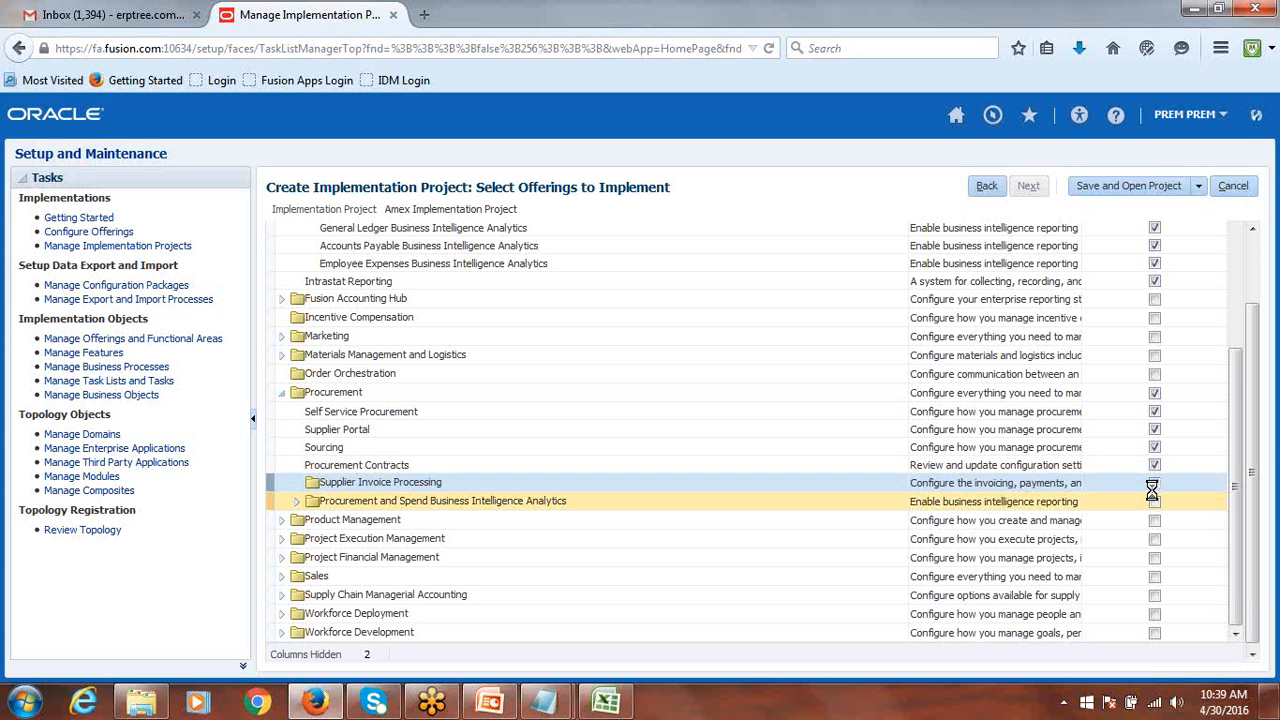
# Include the three Procurement BI analytics options, save the project, and bring up the Class Discussion workbook.
pyautogui.click(1155, 502)
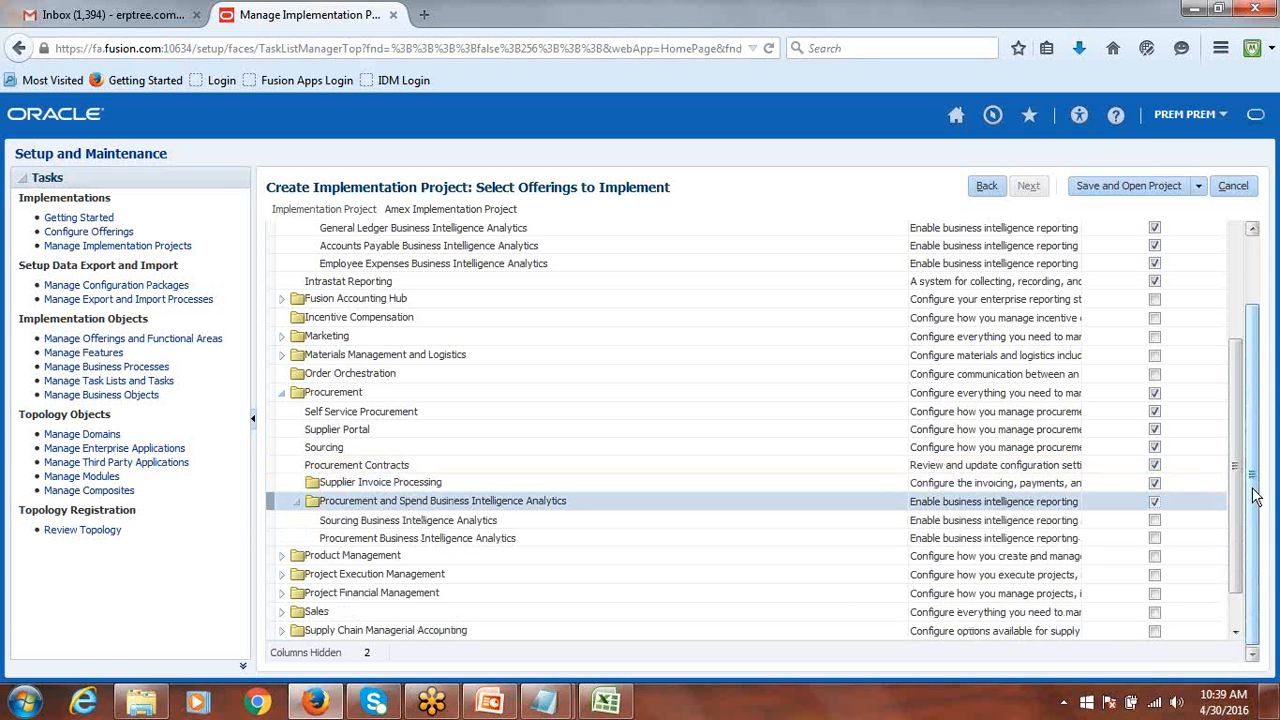
pyautogui.click(1155, 520)
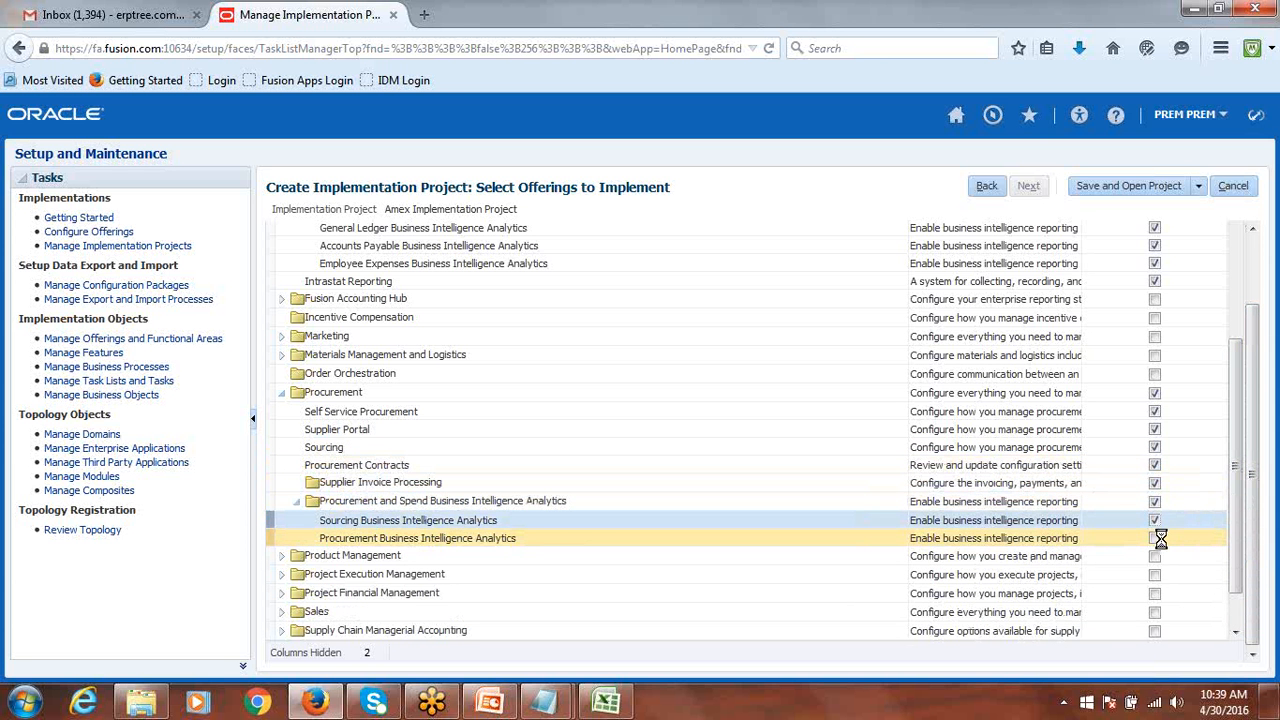
pyautogui.click(1155, 538)
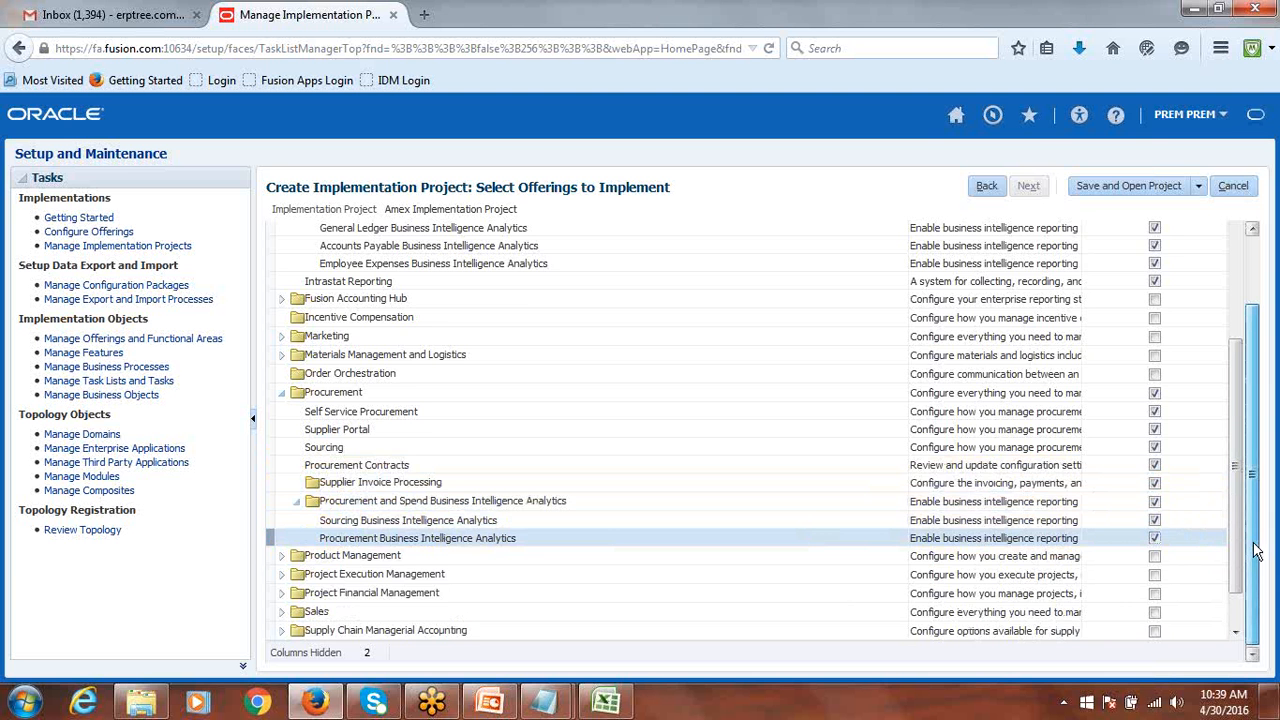
pyautogui.scroll(2, 1257, 552)
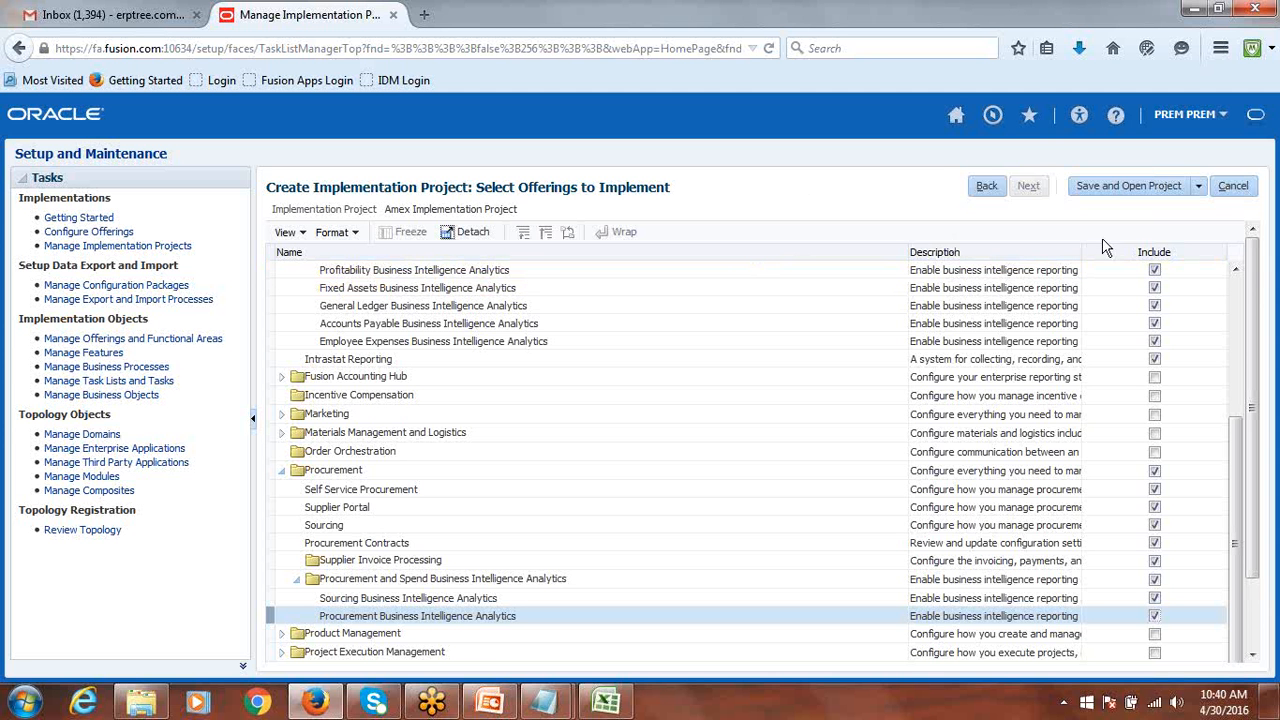
pyautogui.click(1113, 184)
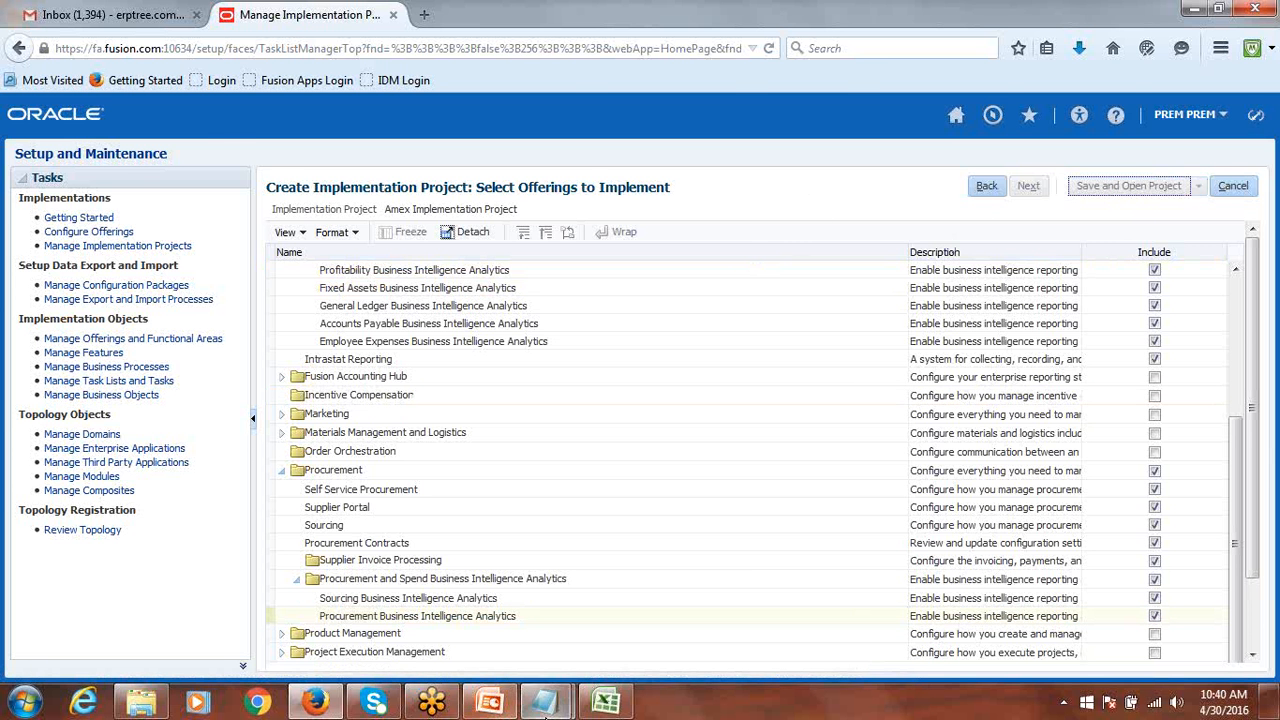
pyautogui.click(620, 706)
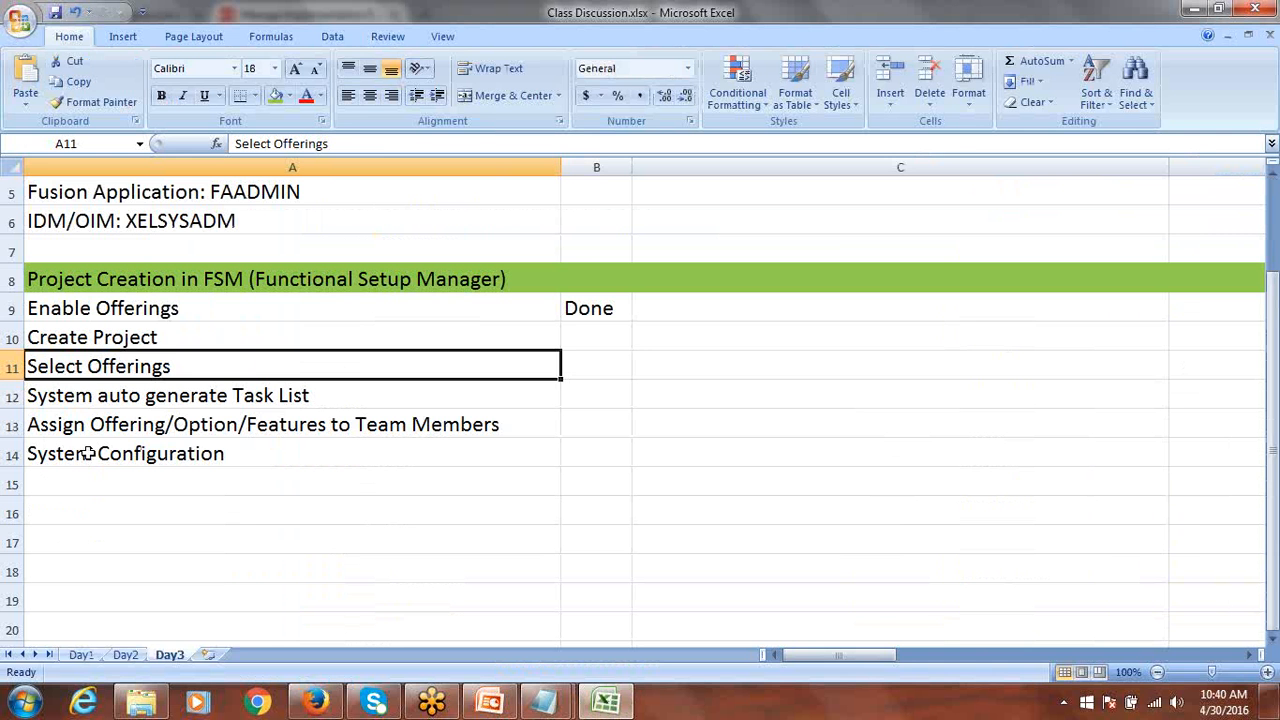
# Check the System auto generate Task List checklist step, then return to the Oracle offerings page.
pyautogui.click(64, 397)
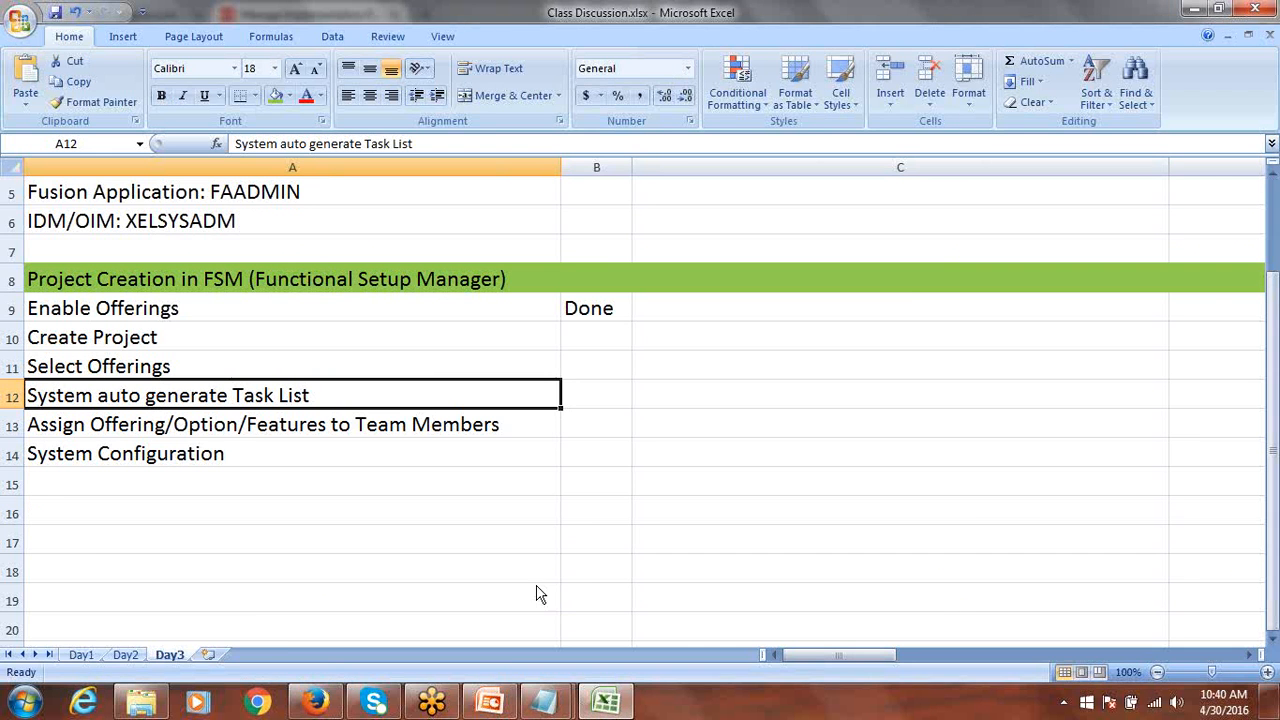
pyautogui.click(315, 703)
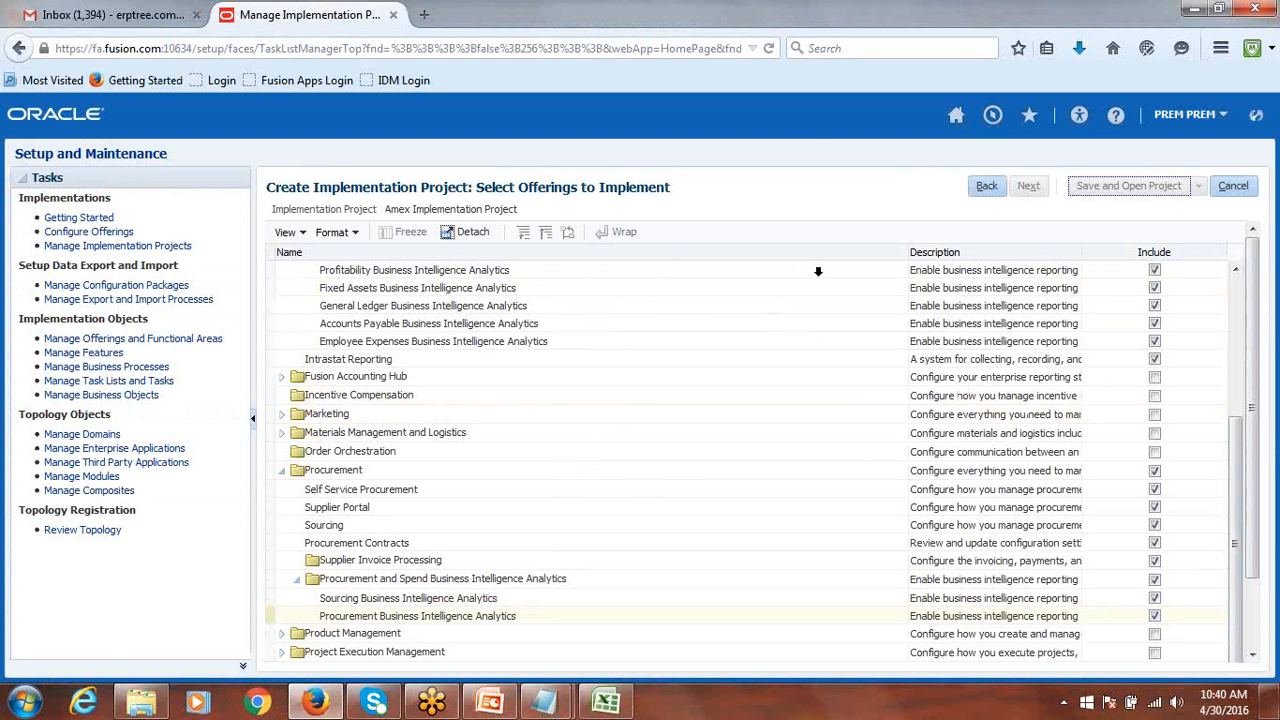
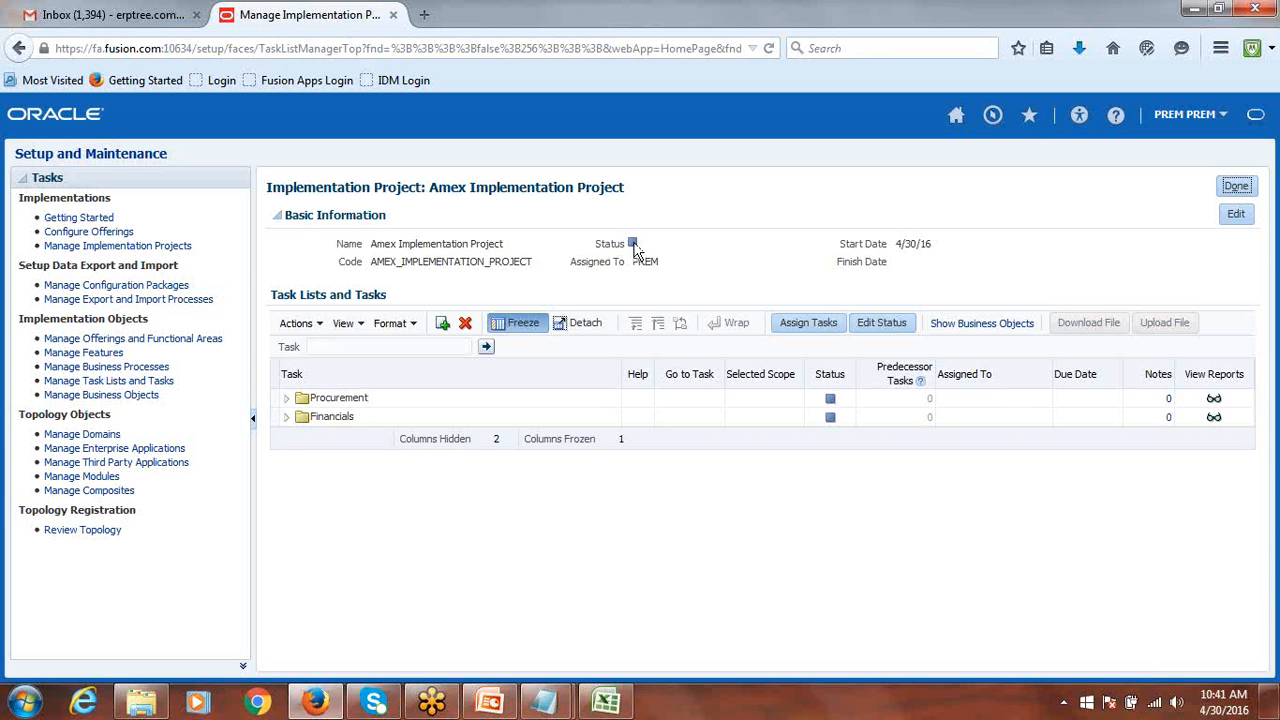
# Edit the Amex project's basic information, set Status to In Progress, and save.
pyautogui.moveTo(636, 250)
pyautogui.click(1234, 214)
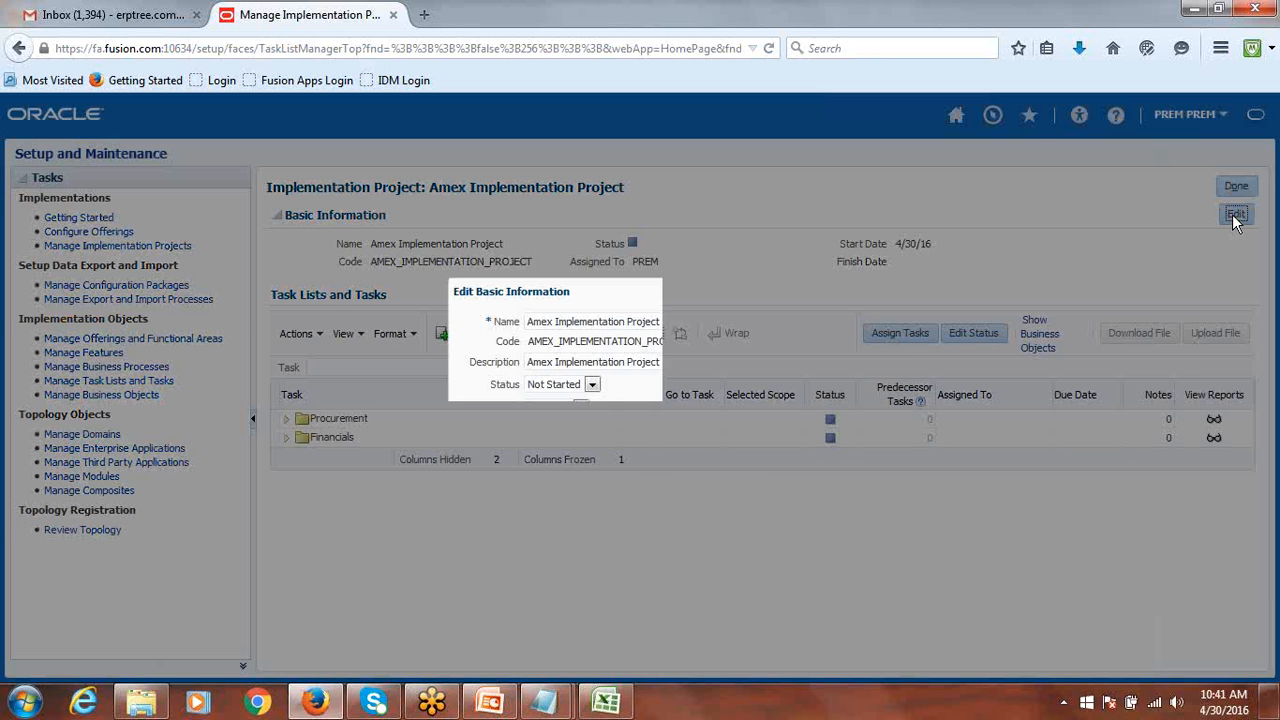
pyautogui.click(593, 385)
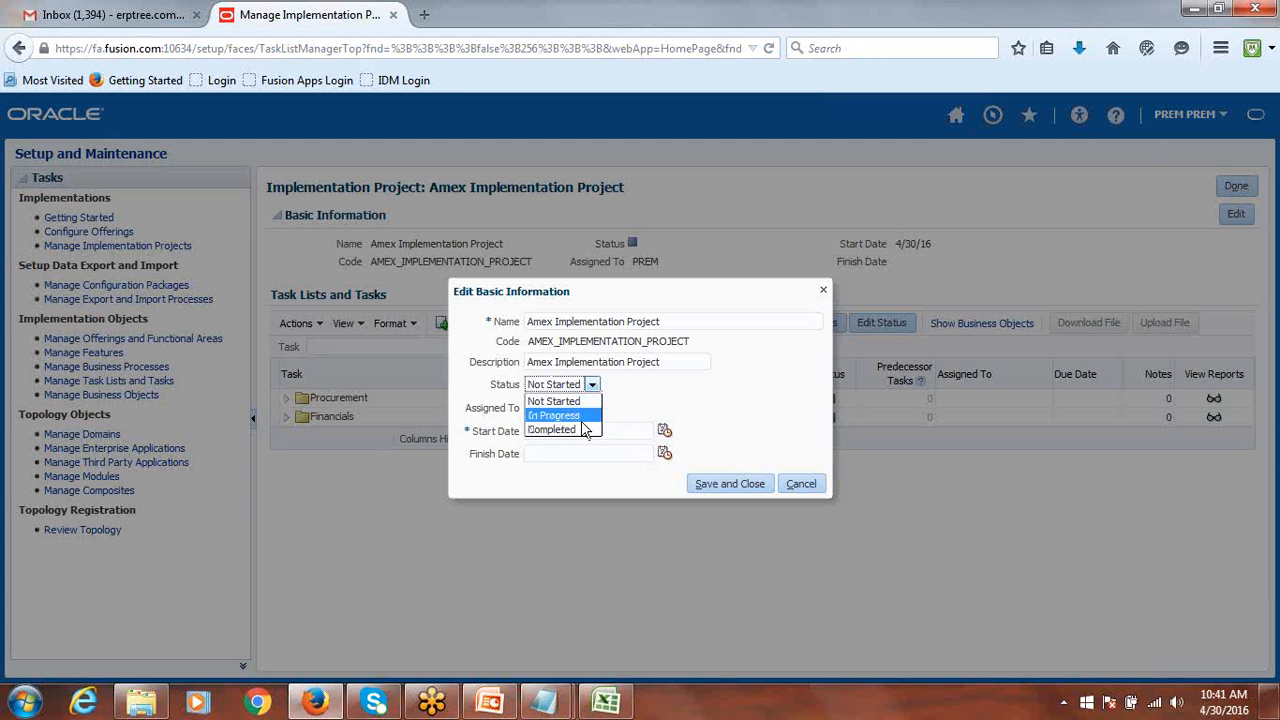
pyautogui.click(583, 418)
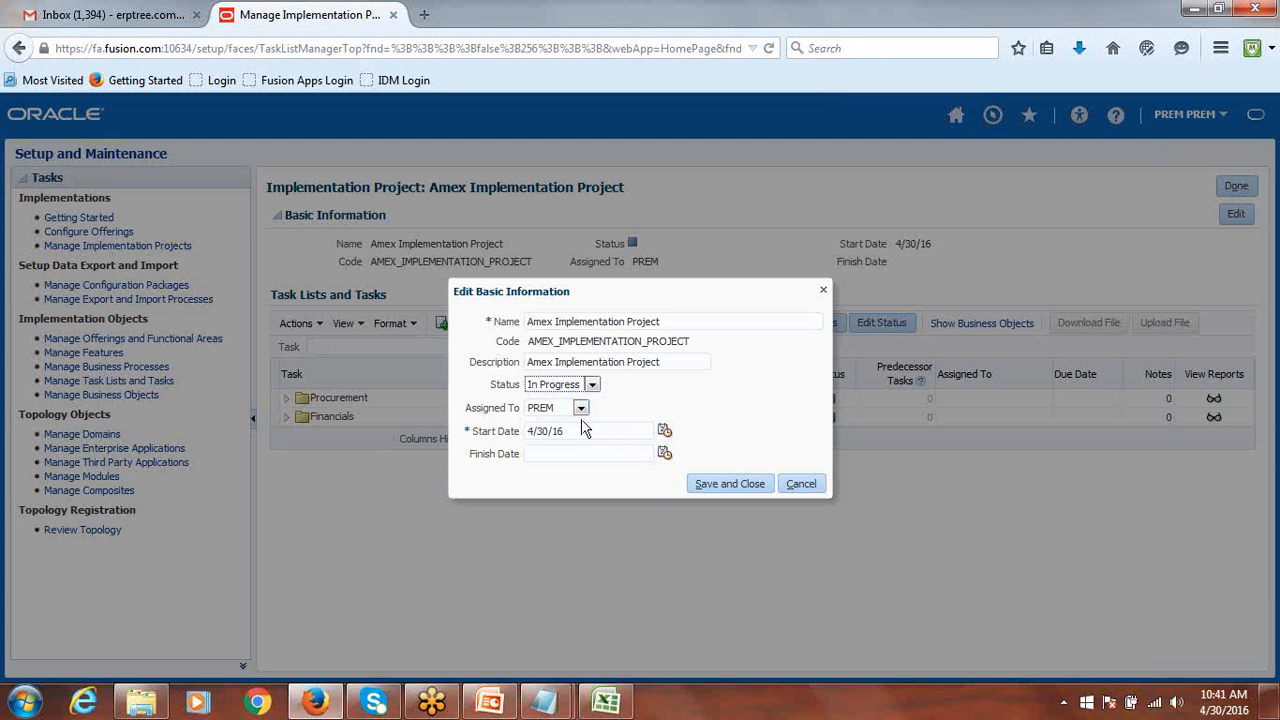
pyautogui.click(714, 486)
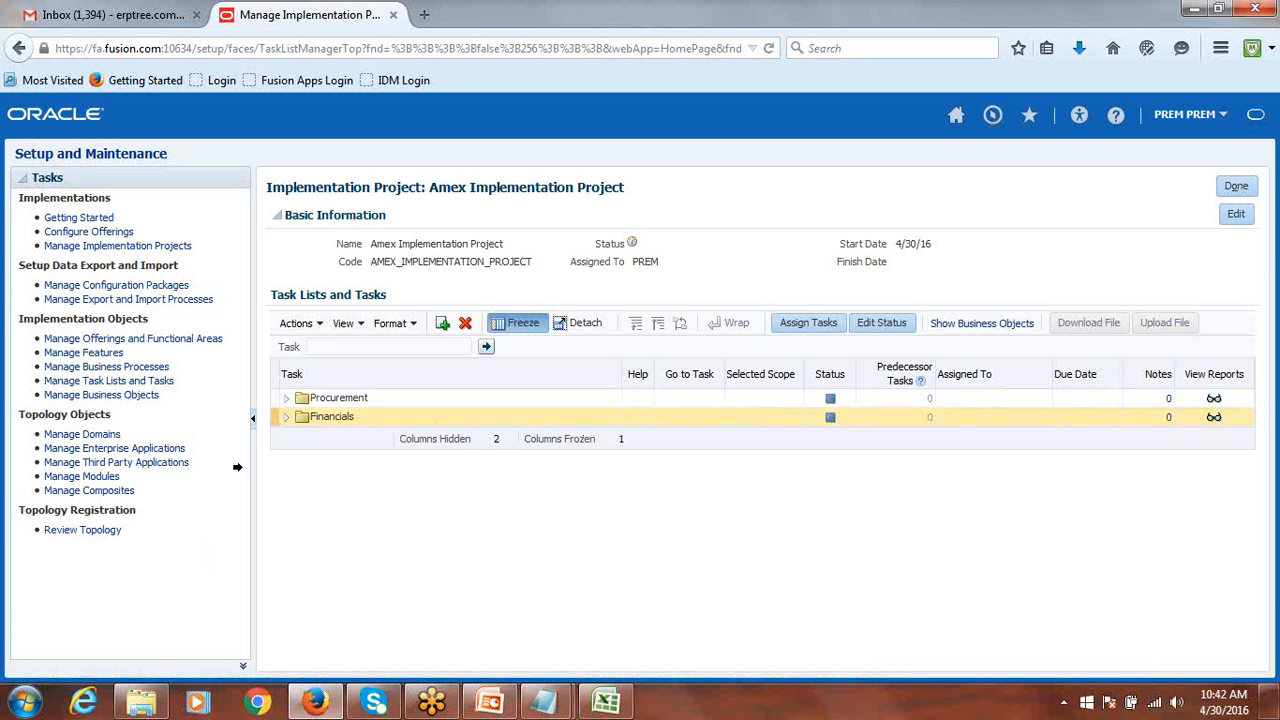
# Set the Financials task list's status to In Progress and save.
pyautogui.click(271, 416)
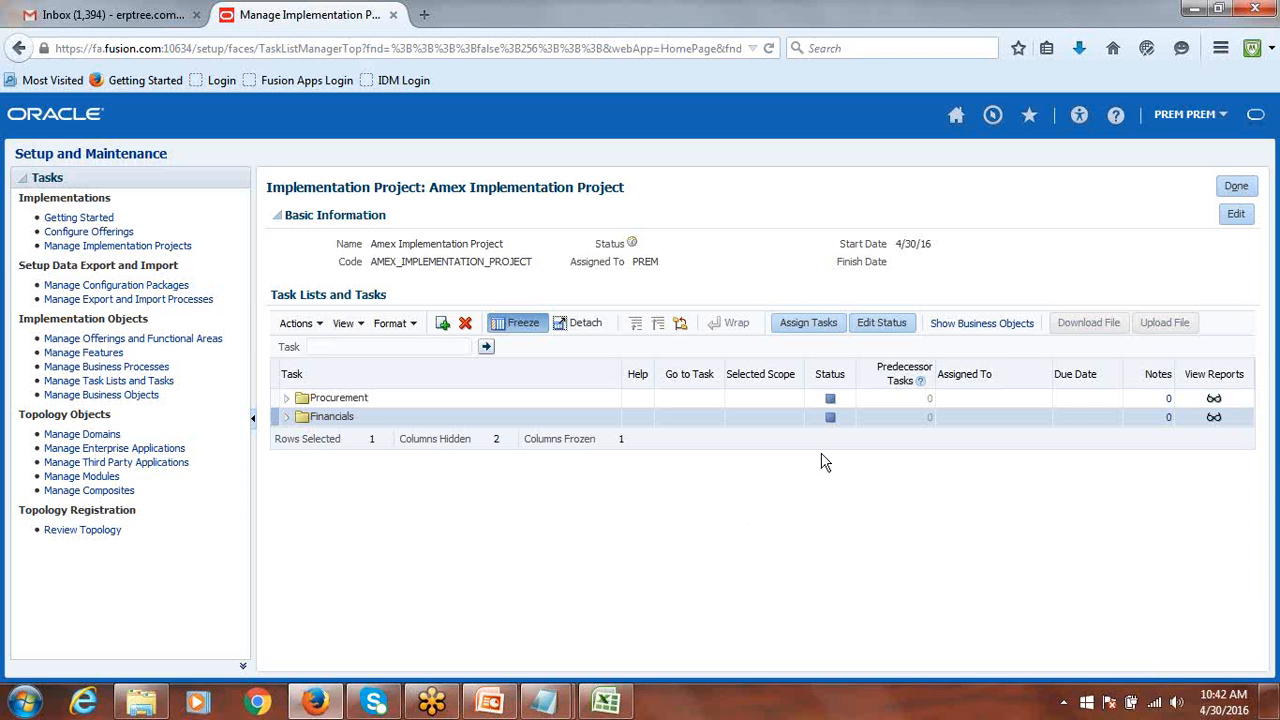
pyautogui.click(882, 328)
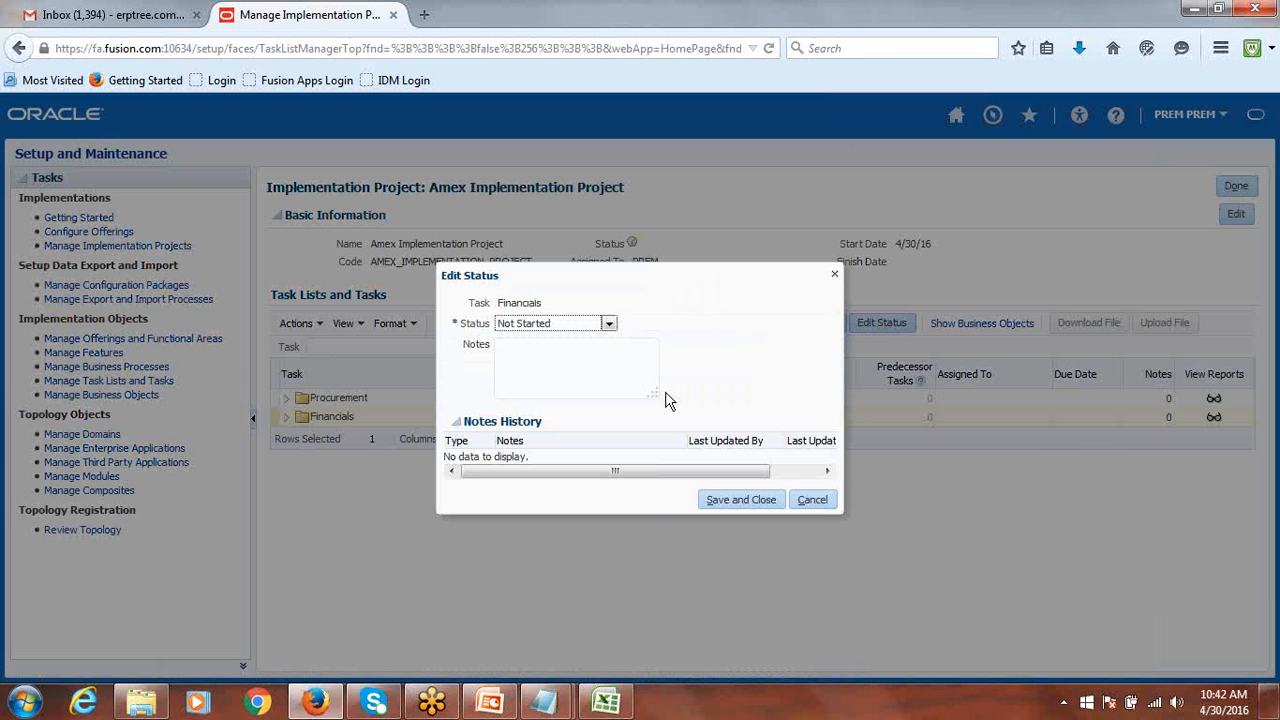
pyautogui.click(608, 323)
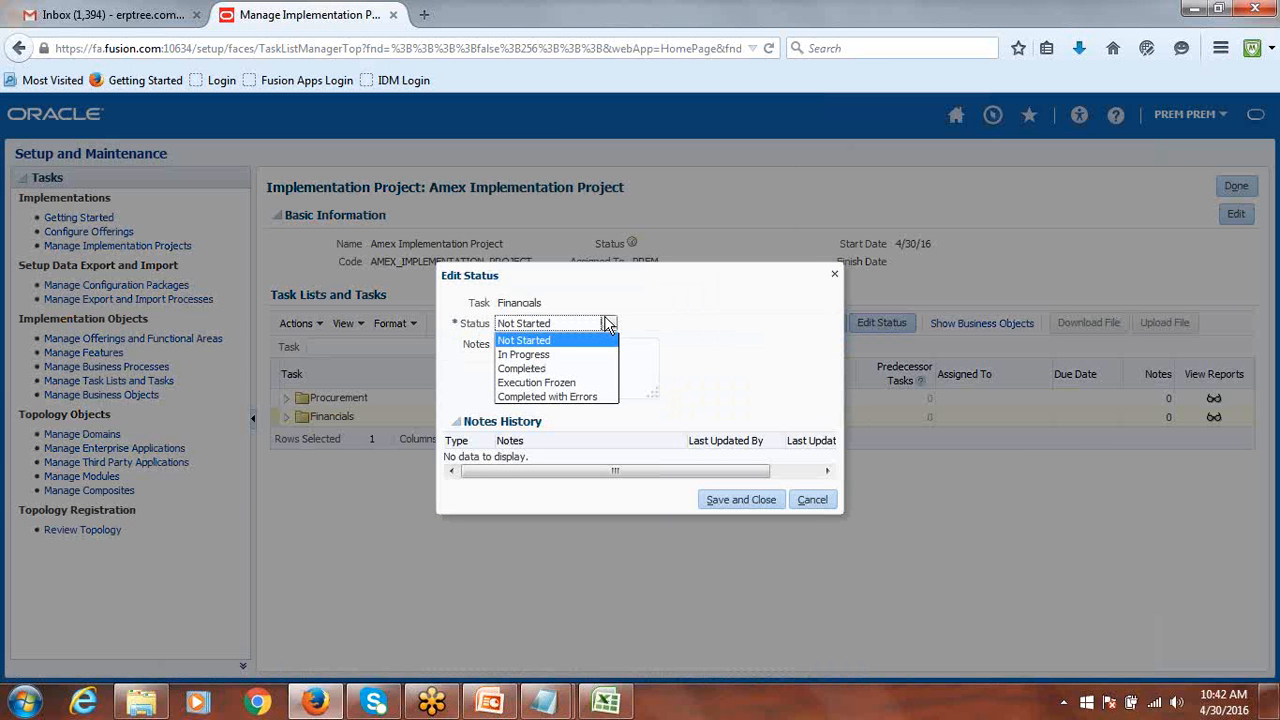
pyautogui.click(563, 355)
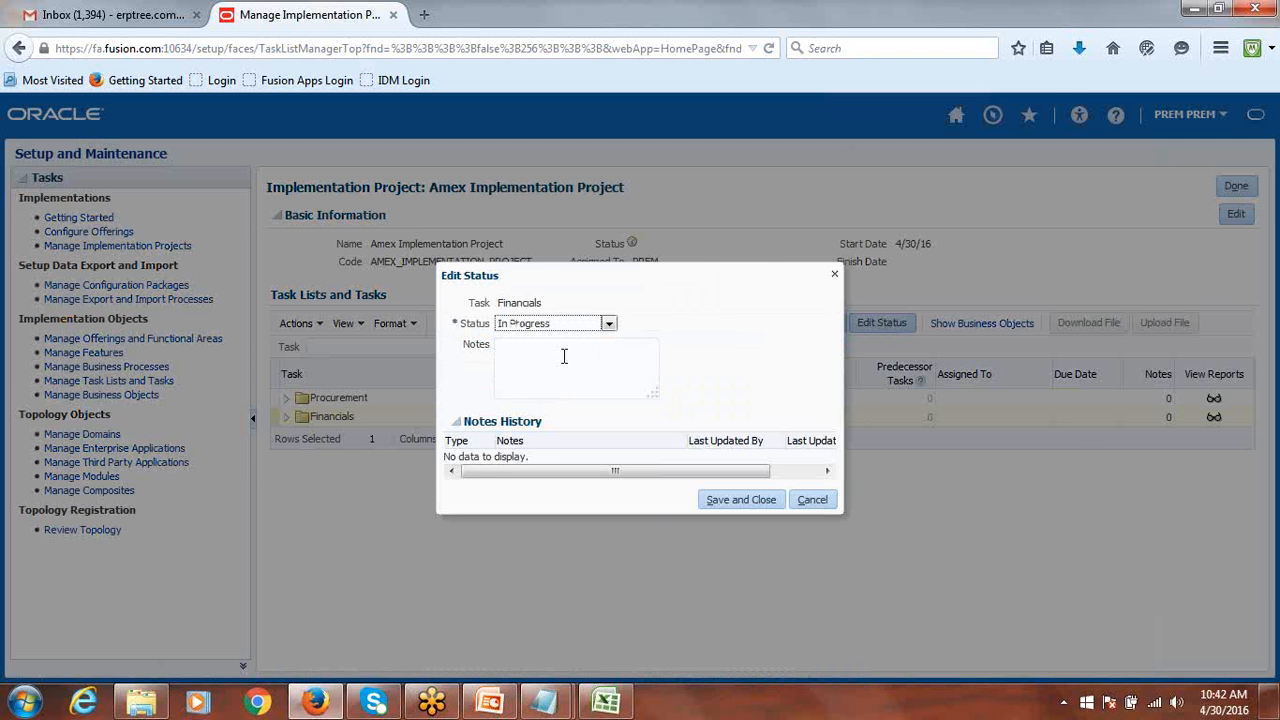
pyautogui.click(727, 501)
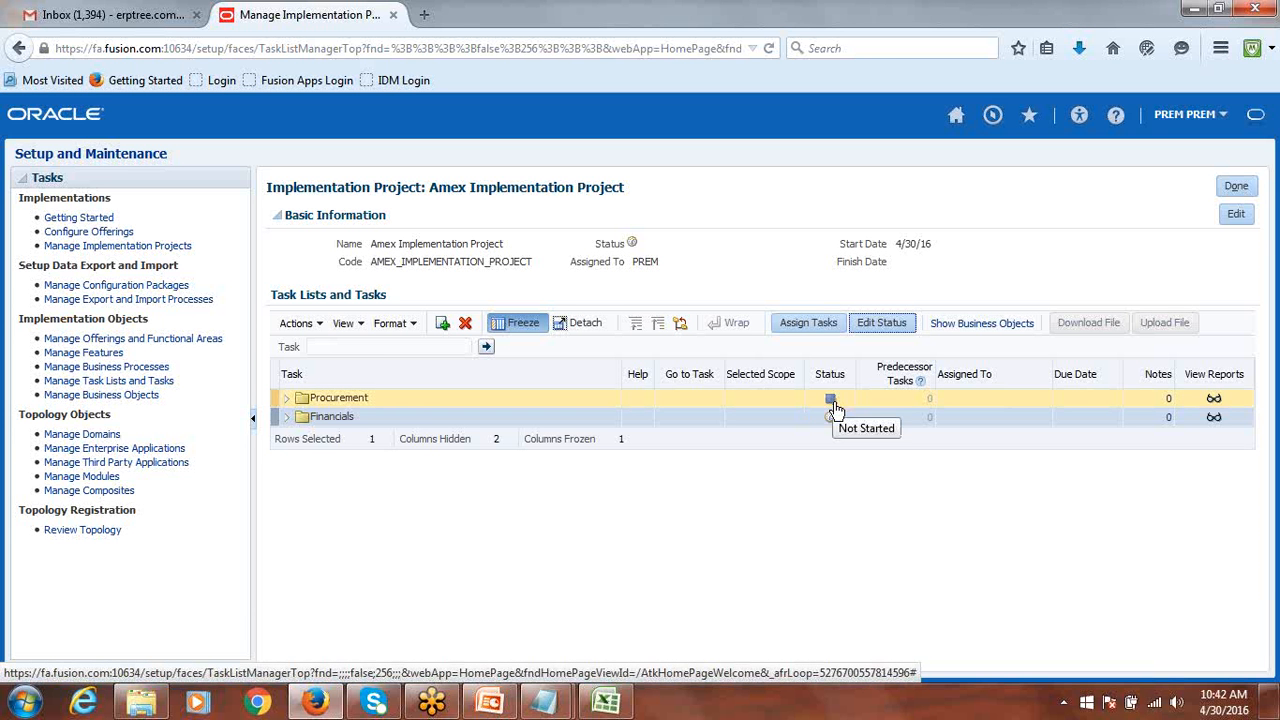
pyautogui.moveTo(831, 426)
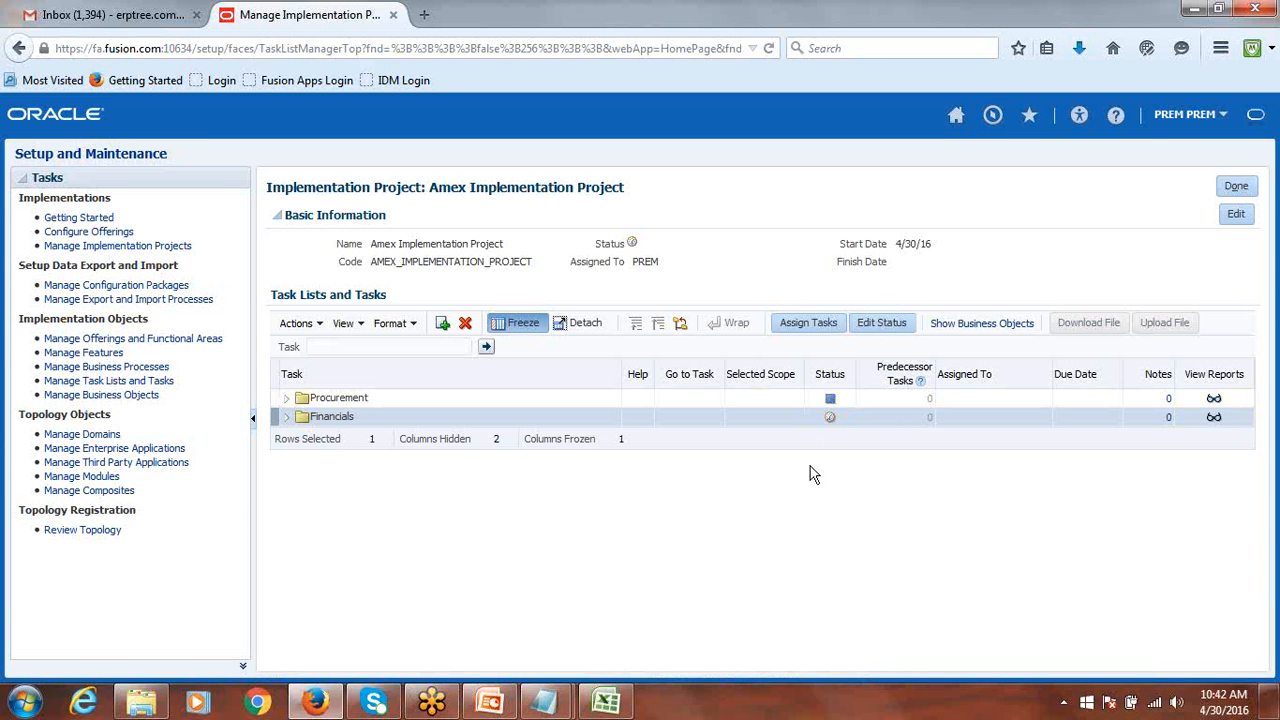
pyautogui.moveTo(610, 705)
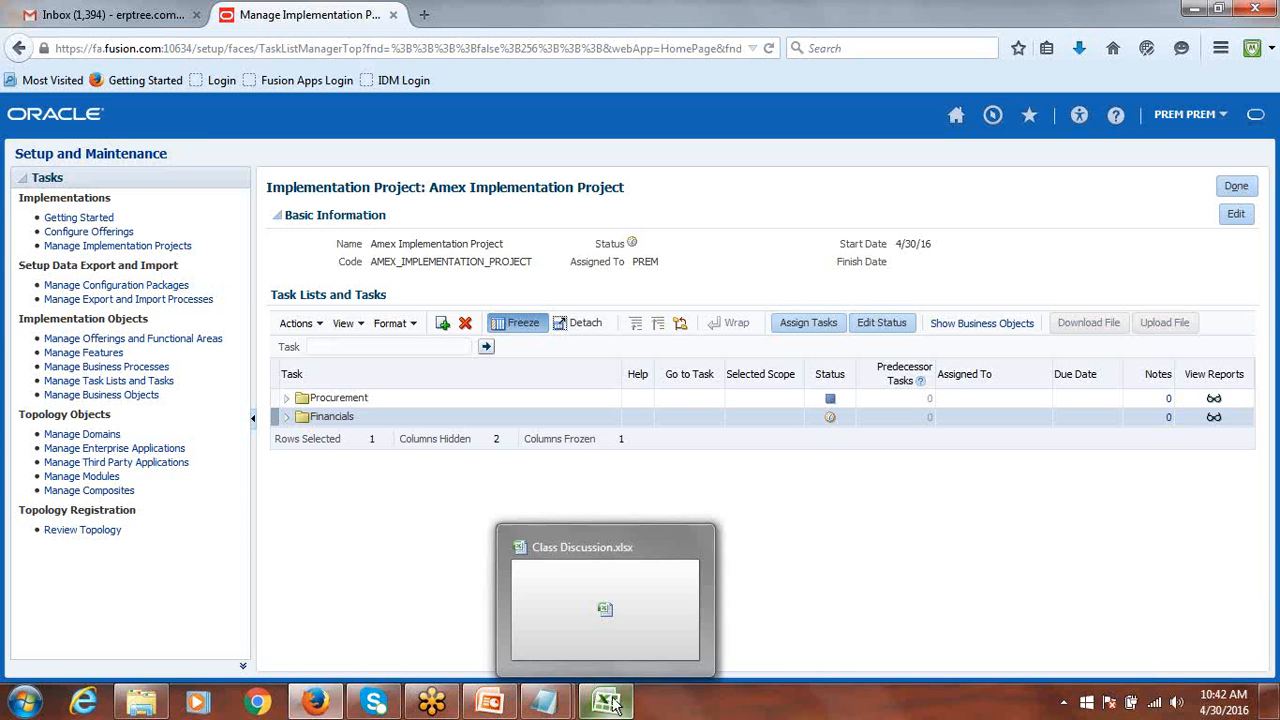
pyautogui.click(610, 705)
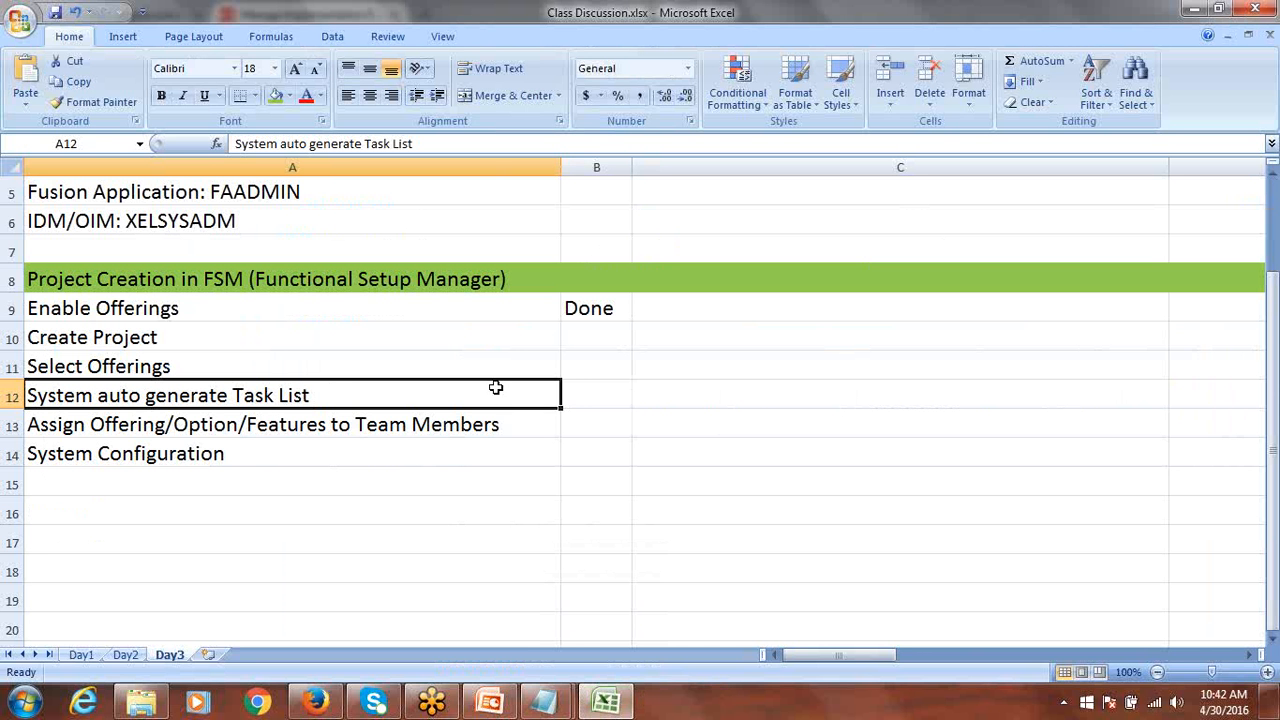
pyautogui.click(315, 703)
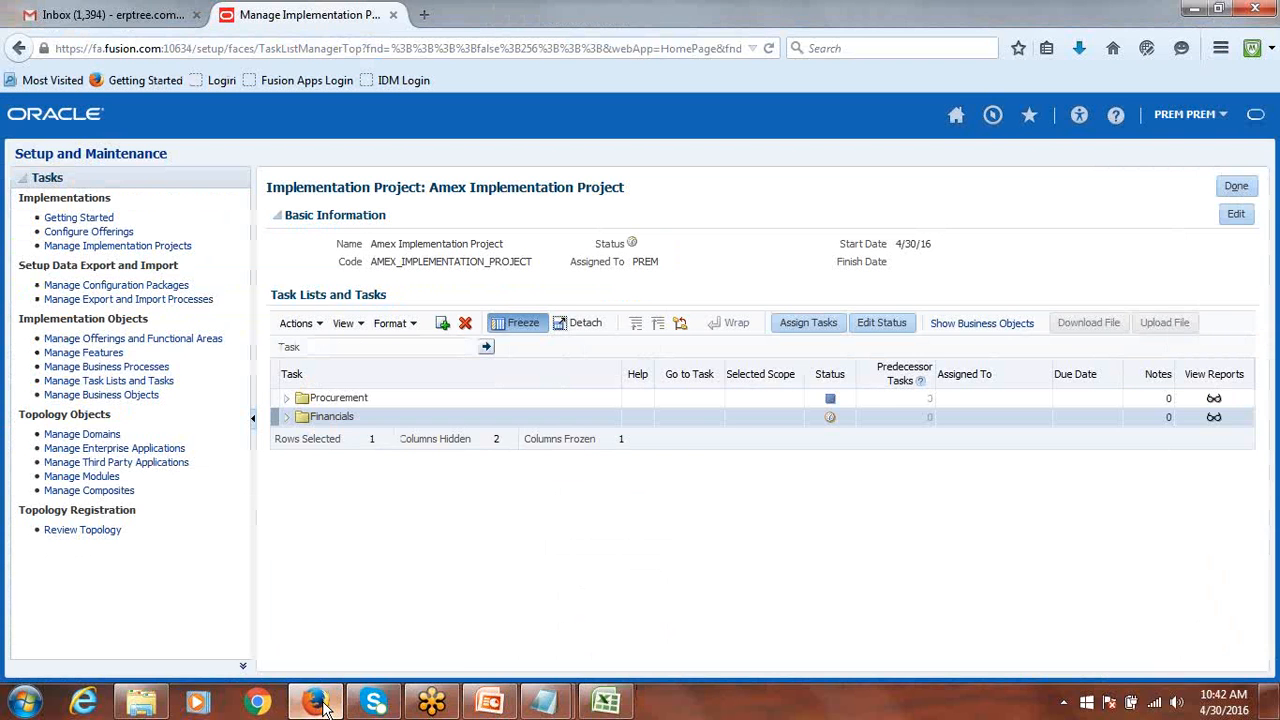
# Expand Financials, Common Financials, Invoicing and Payments, Define Payables and Payables Configuration folders.
pyautogui.click(286, 418)
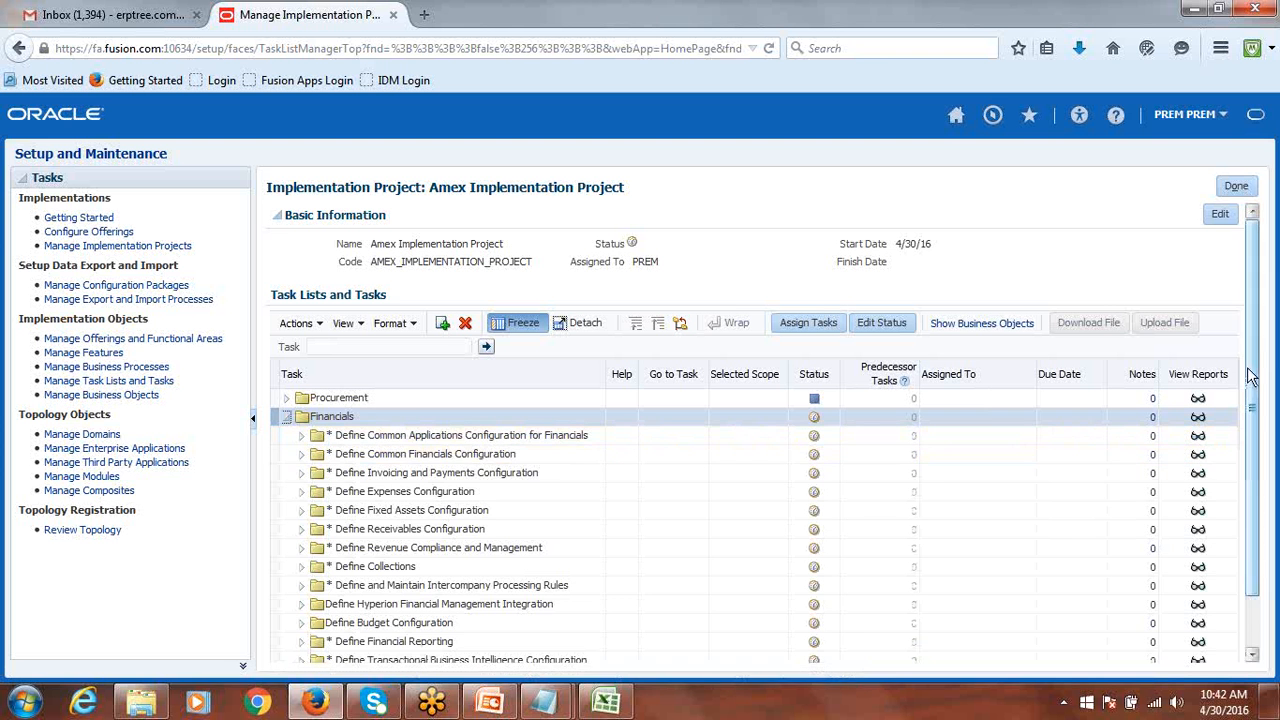
pyautogui.moveTo(1258, 352); pyautogui.dragTo(1258, 423)
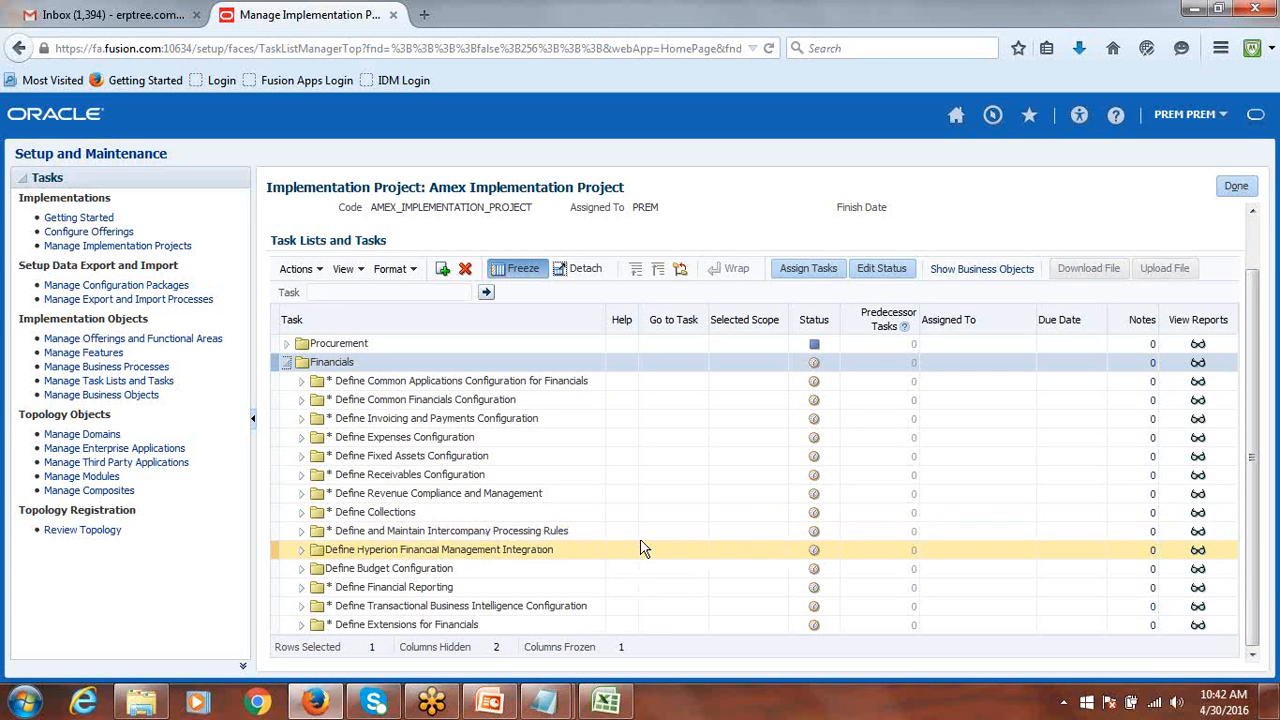
pyautogui.click(303, 402)
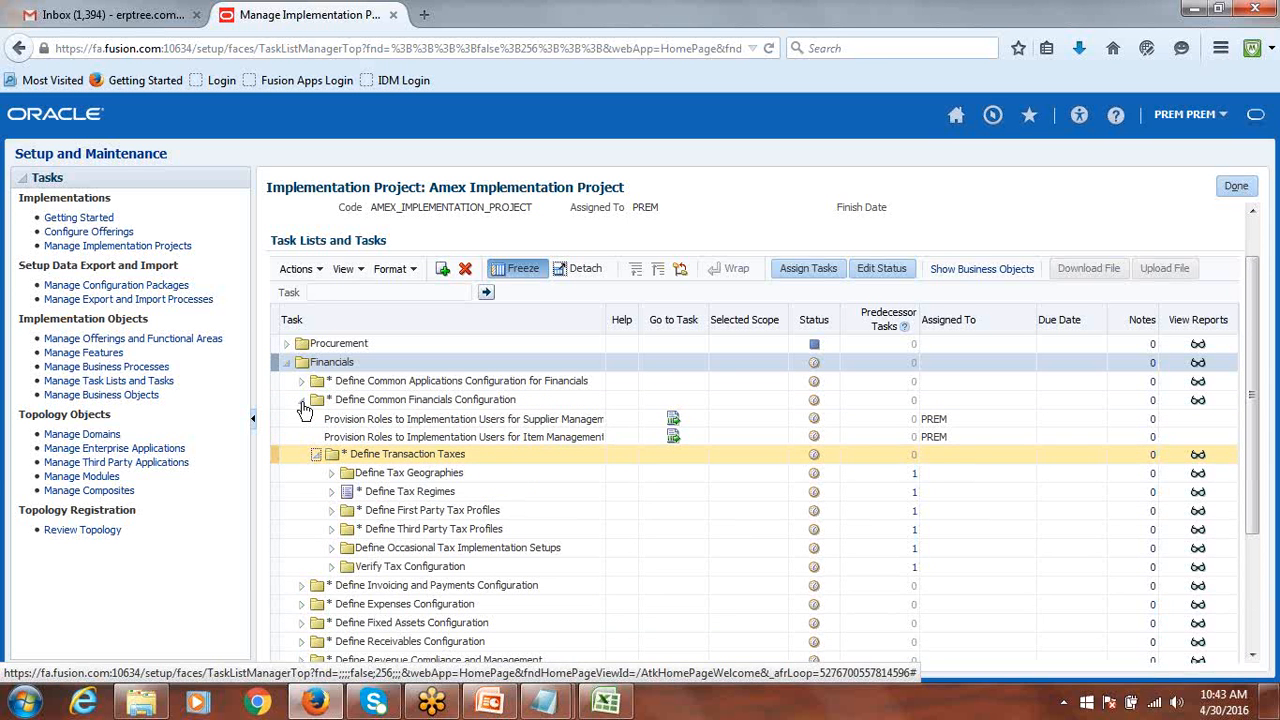
pyautogui.click(302, 587)
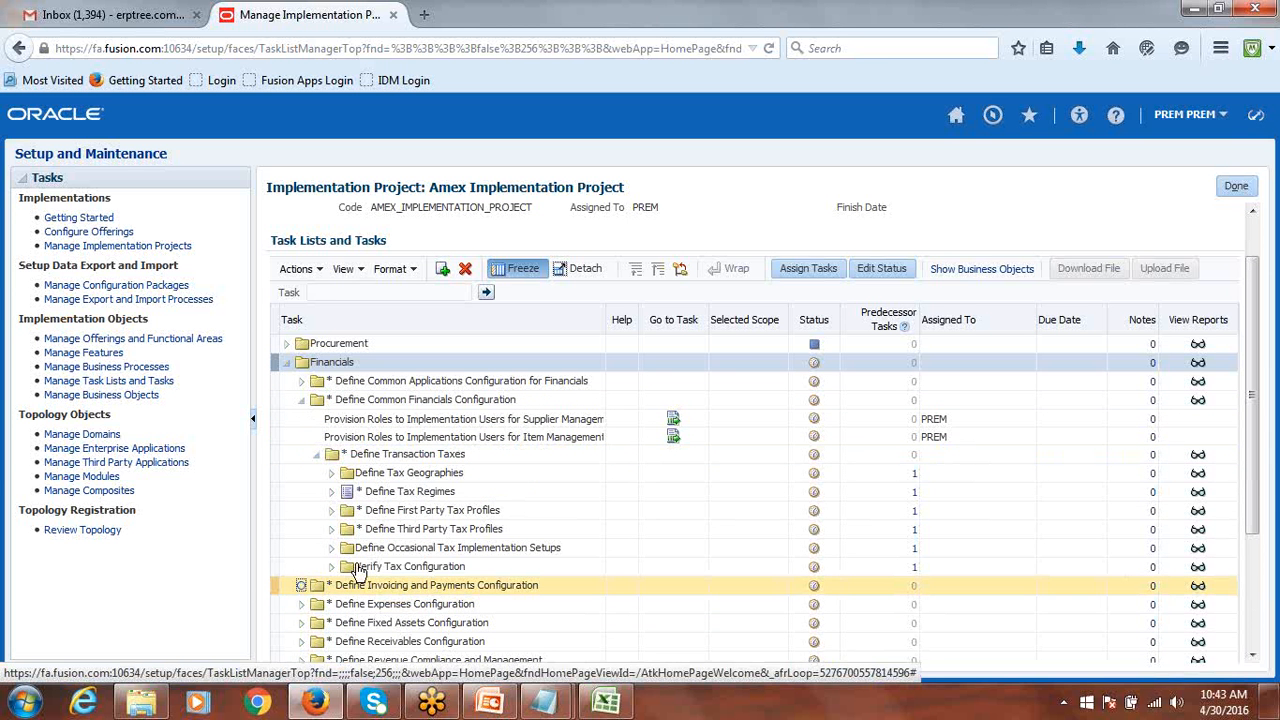
pyautogui.scroll(-4, 782, 425)
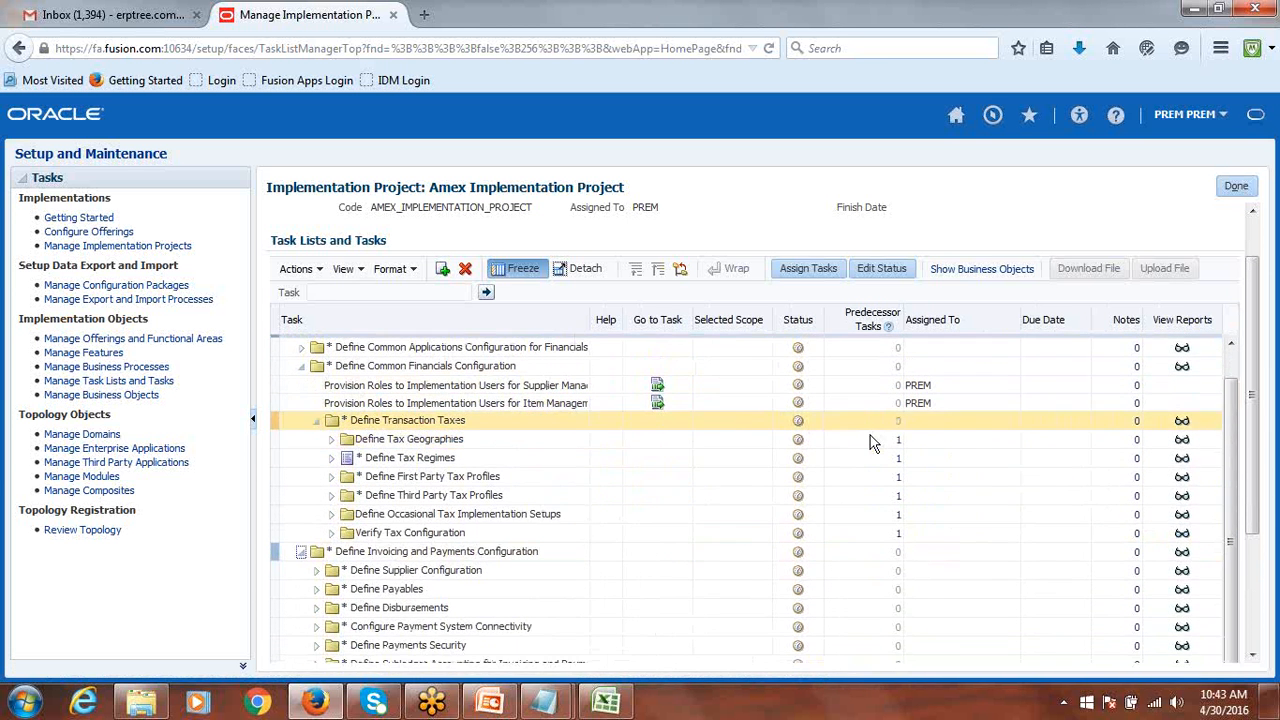
pyautogui.moveTo(1256, 438); pyautogui.dragTo(1254, 570)
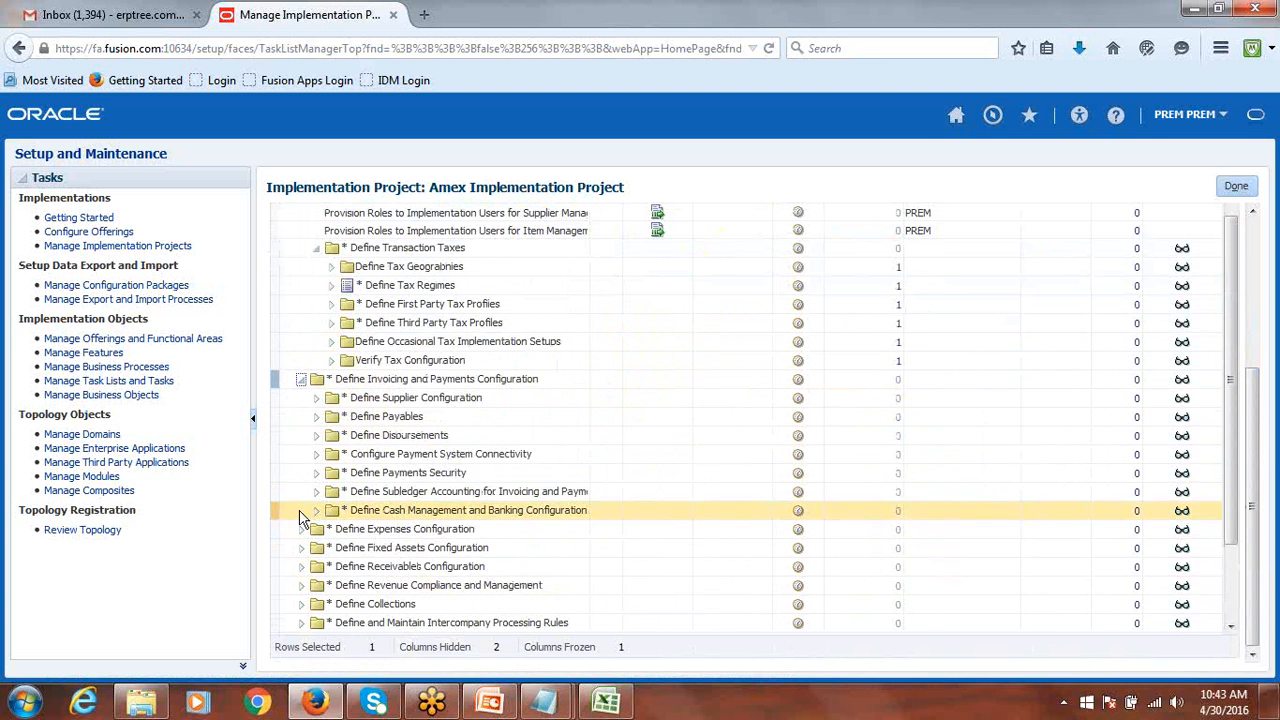
pyautogui.click(317, 417)
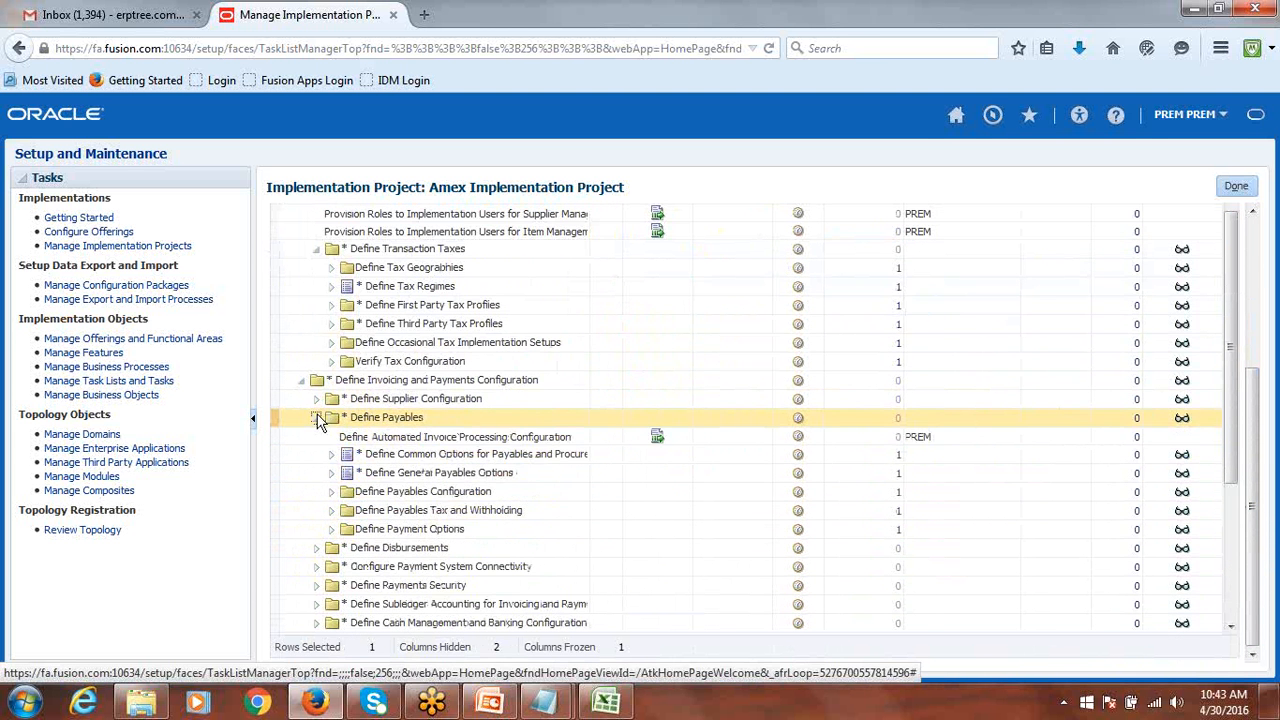
pyautogui.click(332, 492)
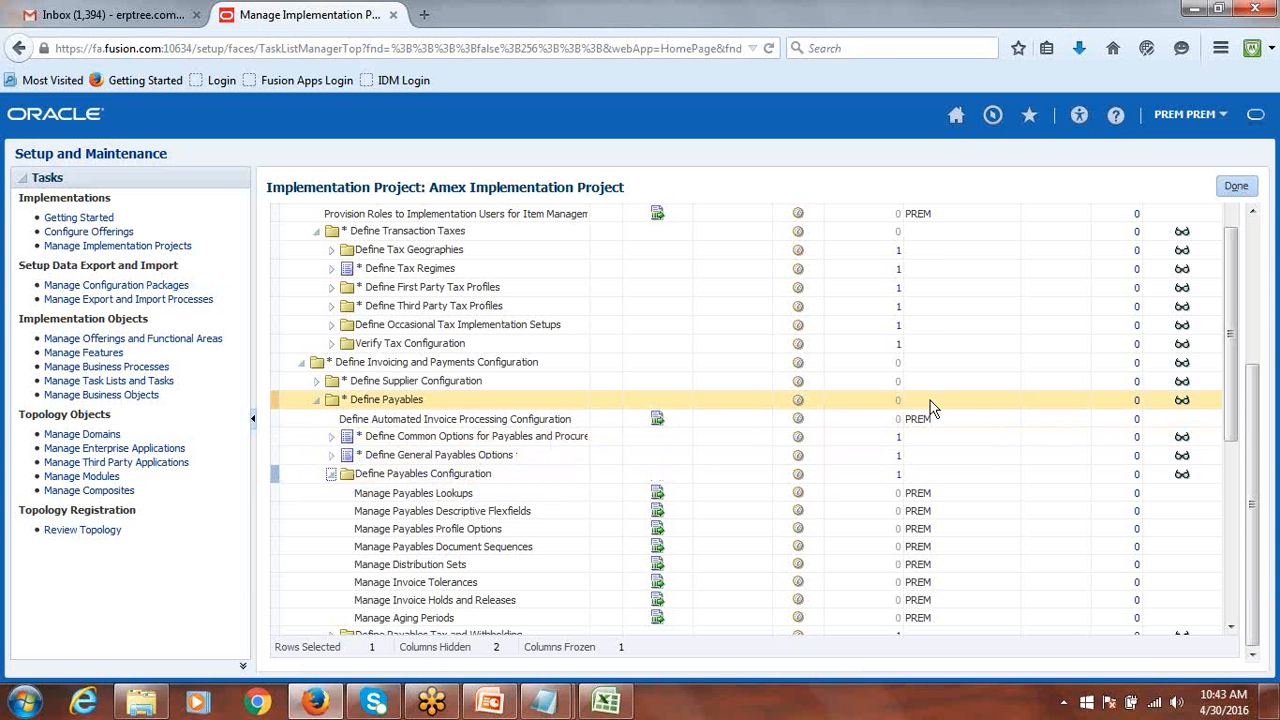
pyautogui.moveTo(1257, 446); pyautogui.dragTo(1262, 283)
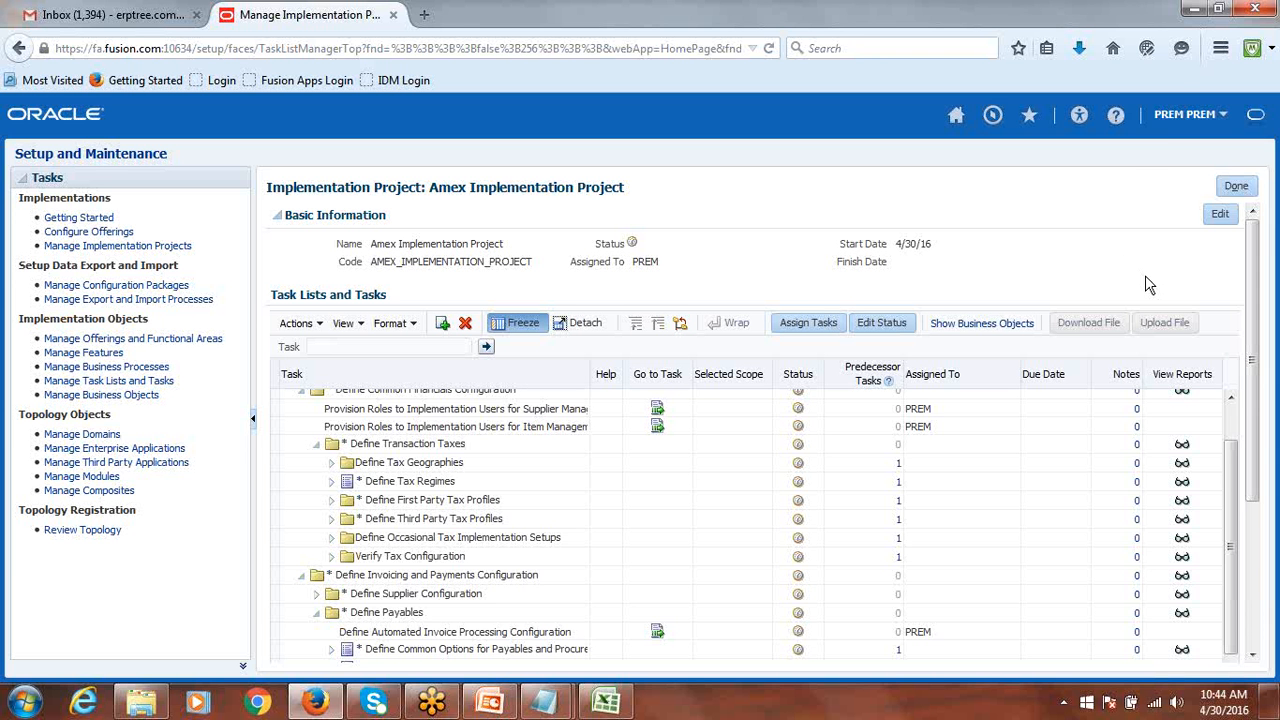
# Scroll the task table back up and exit to the Overview page with Done.
pyautogui.moveTo(1233, 508); pyautogui.dragTo(1250, 404)
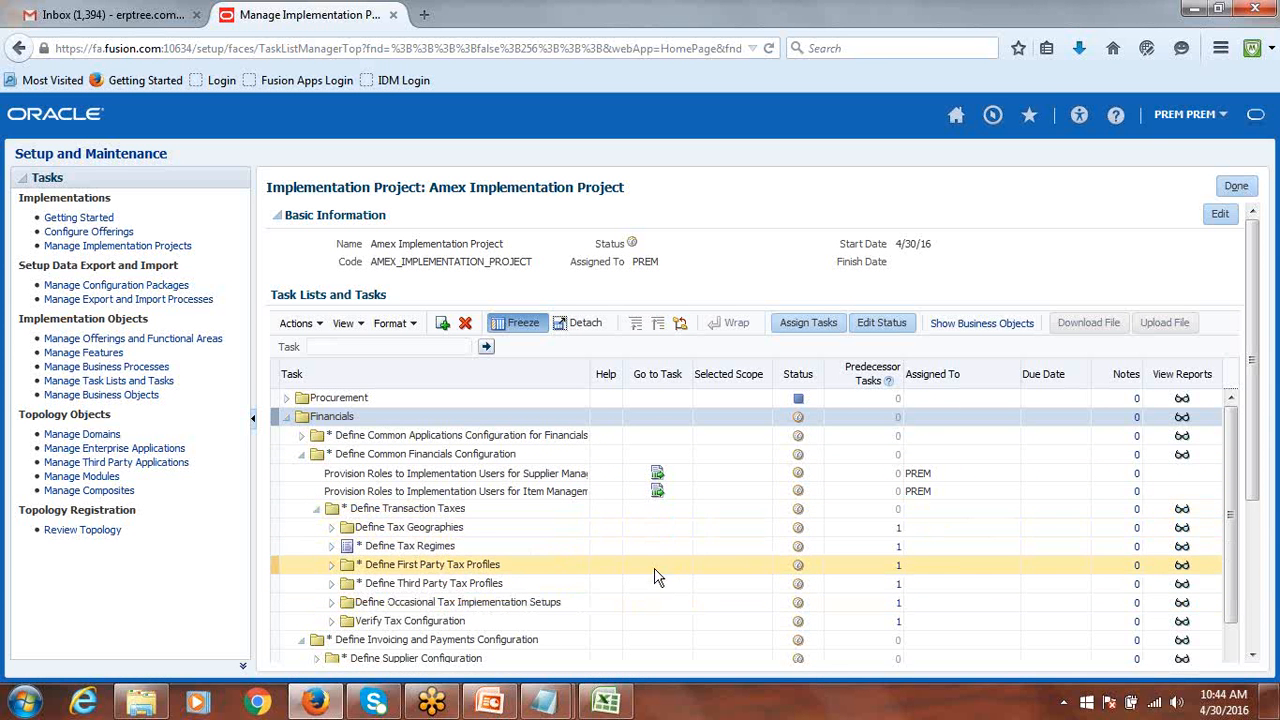
pyautogui.click(334, 531)
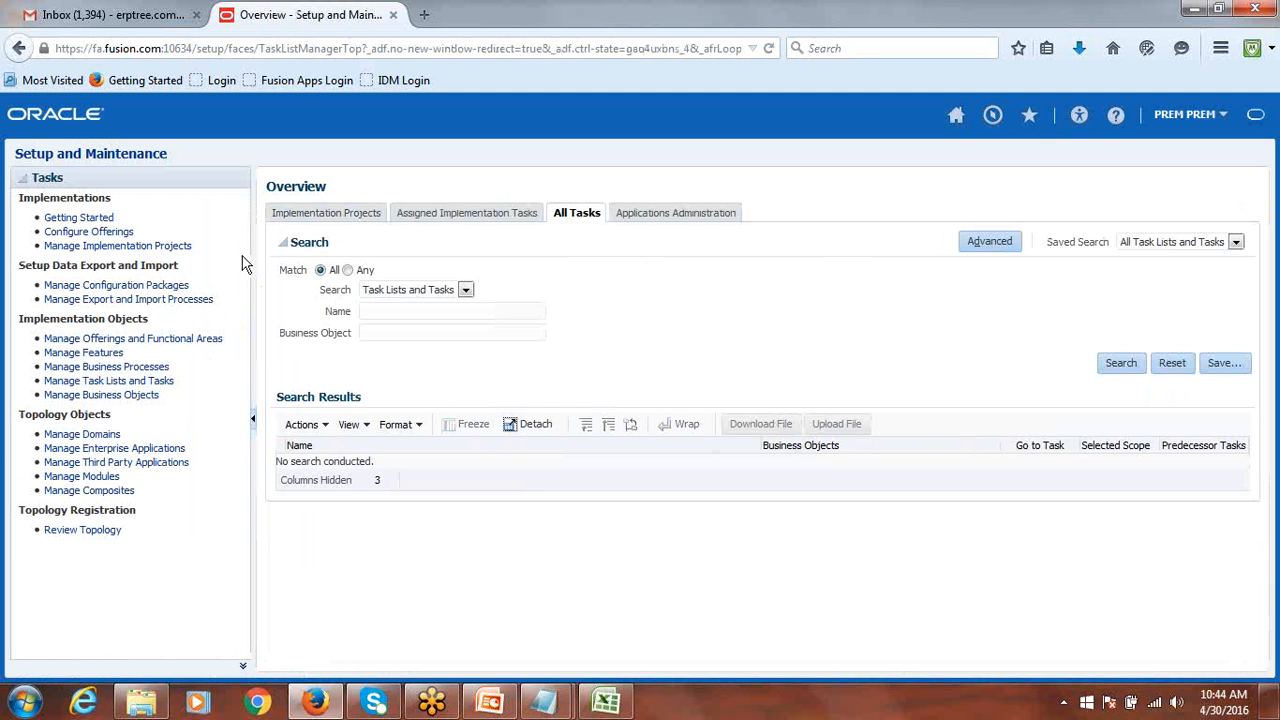
# Reopen the Amex Implementation Project from Implementation Projects and expand Financials.
pyautogui.click(310, 218)
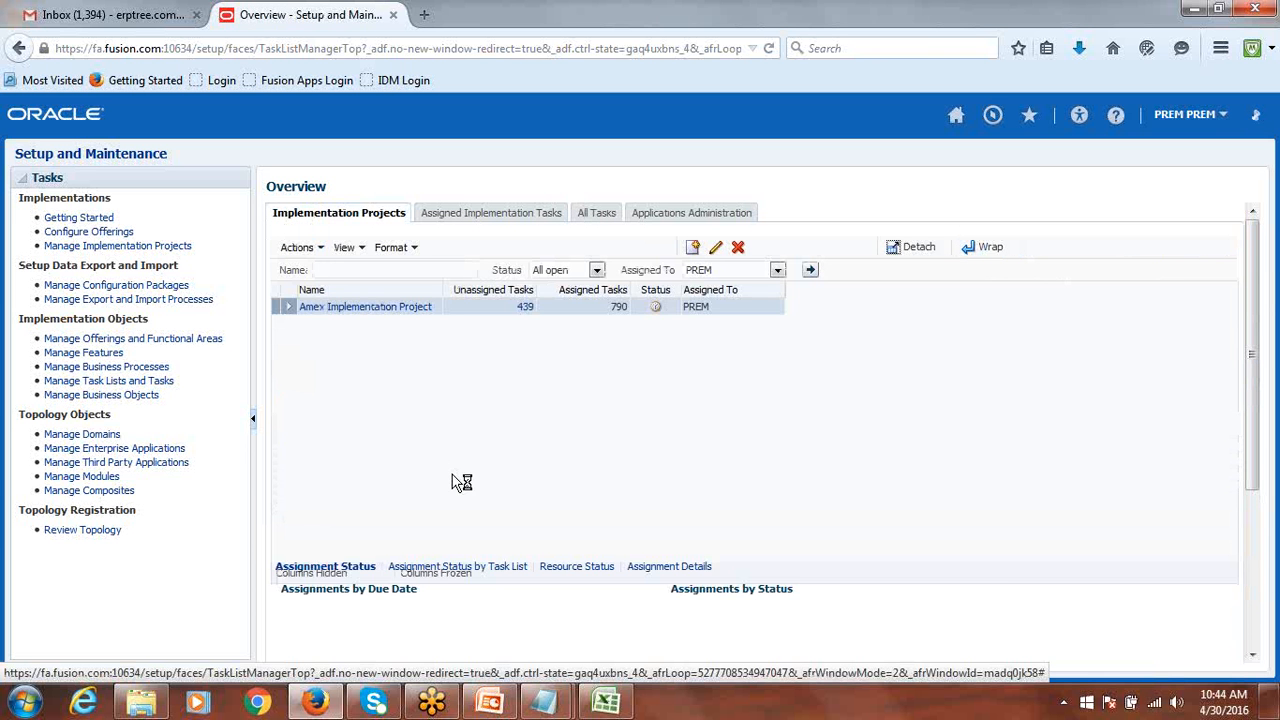
pyautogui.click(385, 311)
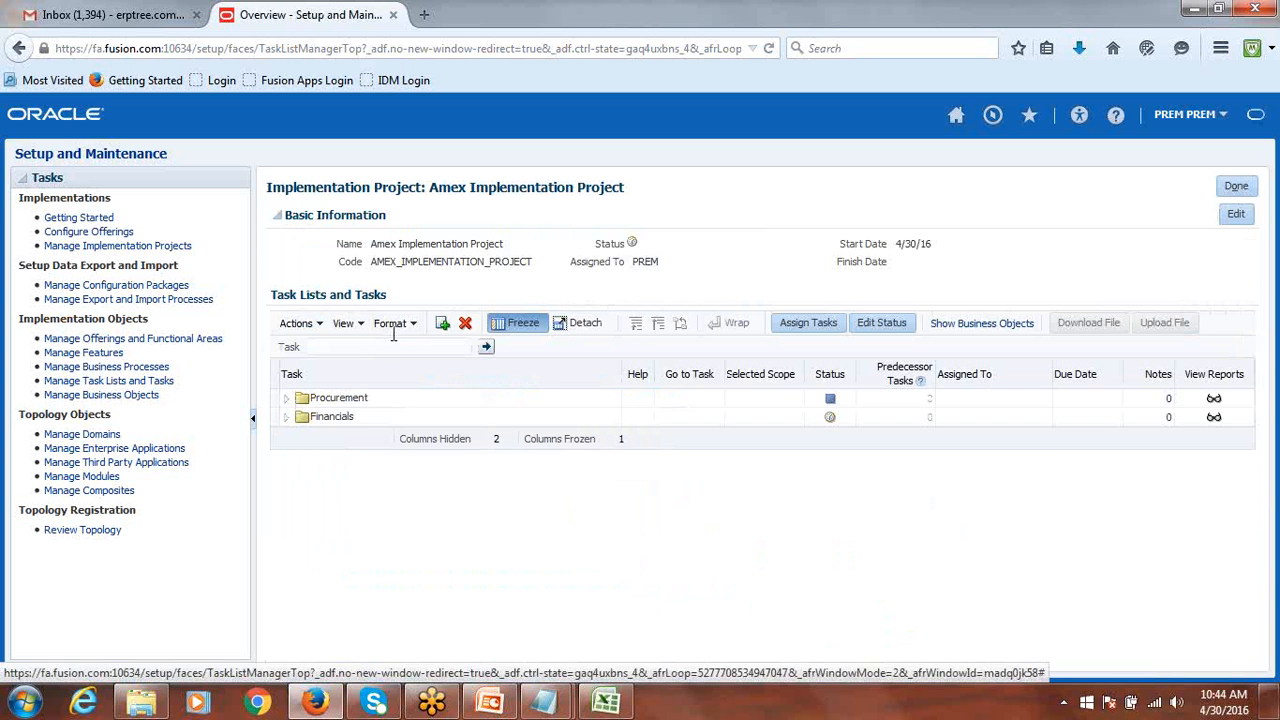
pyautogui.click(300, 421)
pyautogui.click(288, 418)
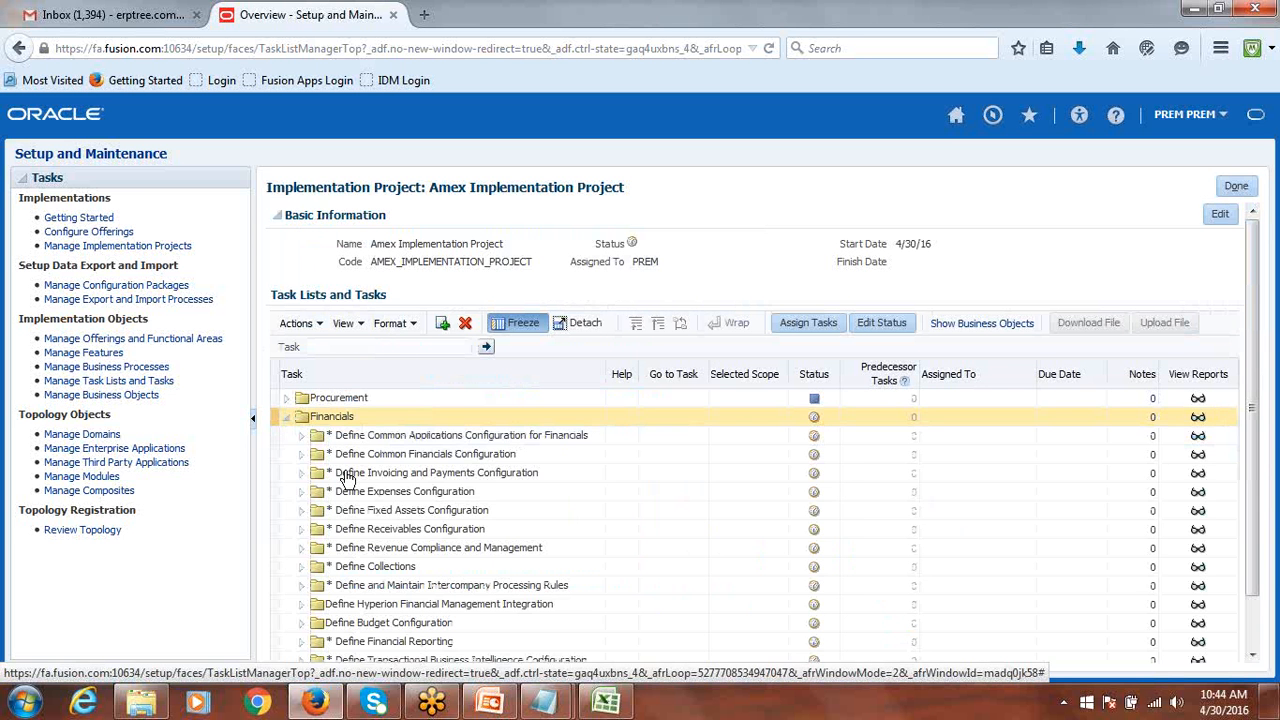
# Review Define Fixed Assets Configuration, then start assigning Define Invoicing and Payments Configuration.
pyautogui.click(301, 511)
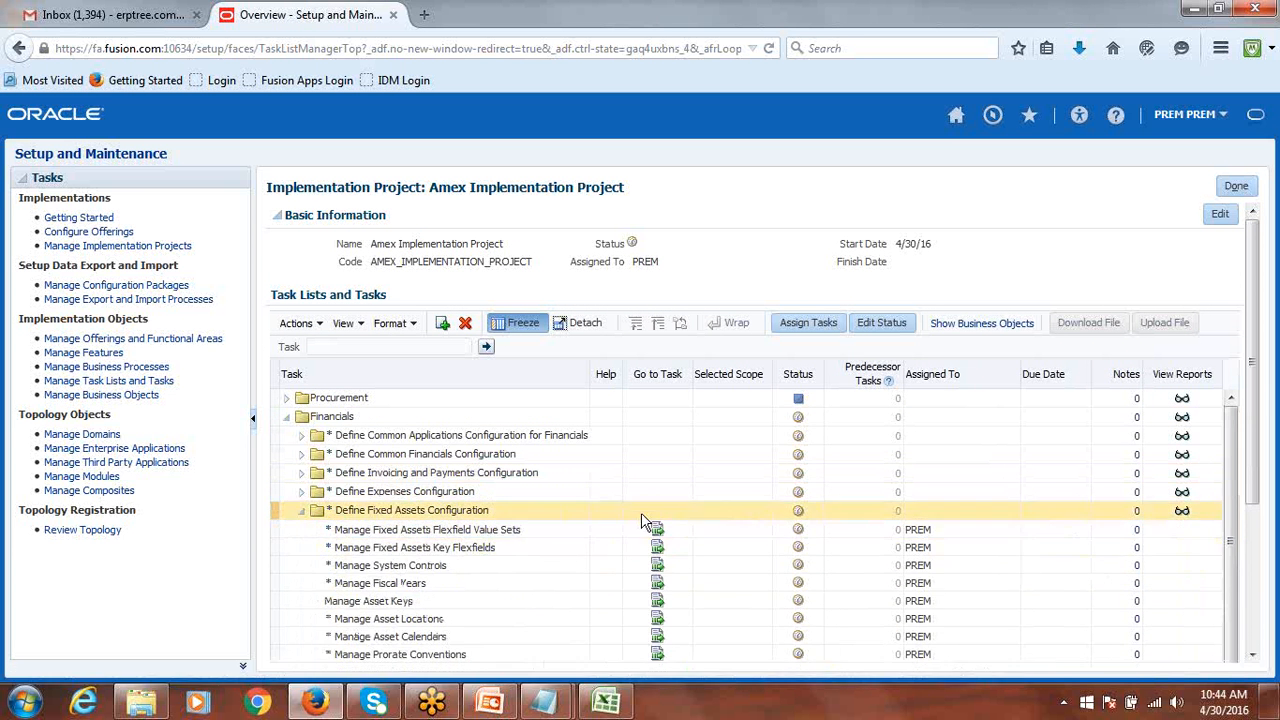
pyautogui.scroll(-1, 667, 504)
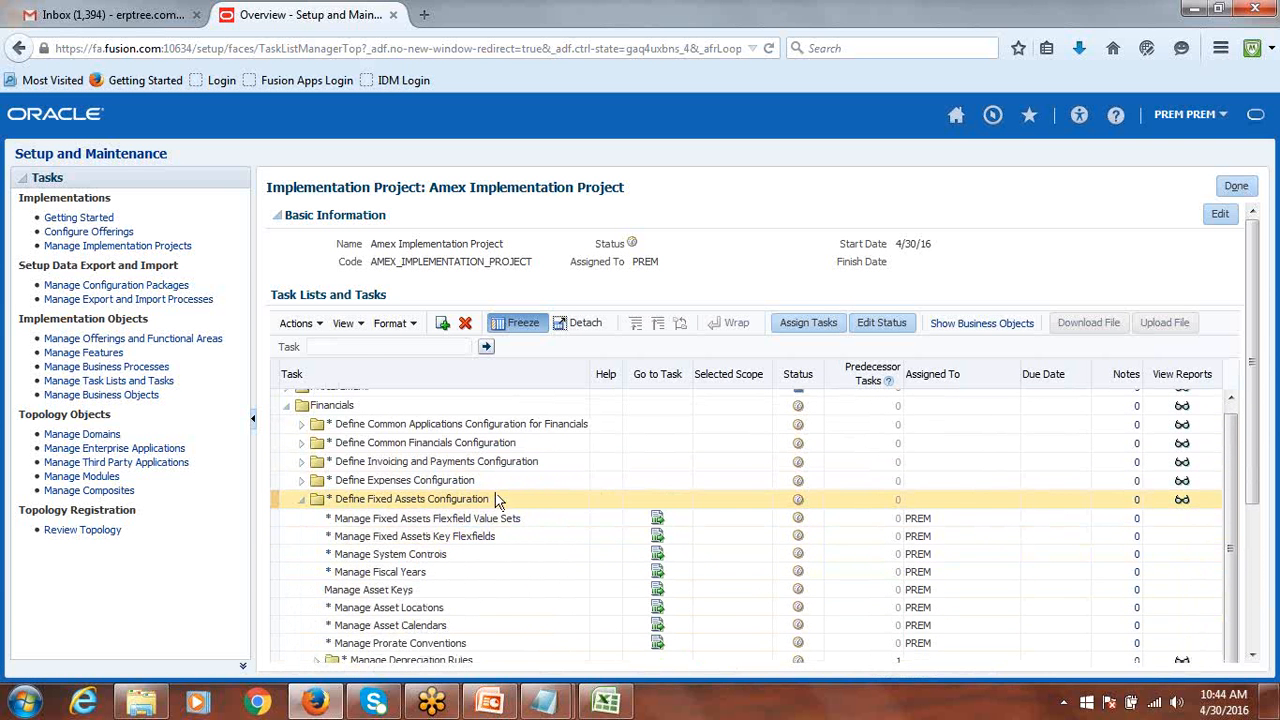
pyautogui.moveTo(1258, 415); pyautogui.dragTo(206, 491)
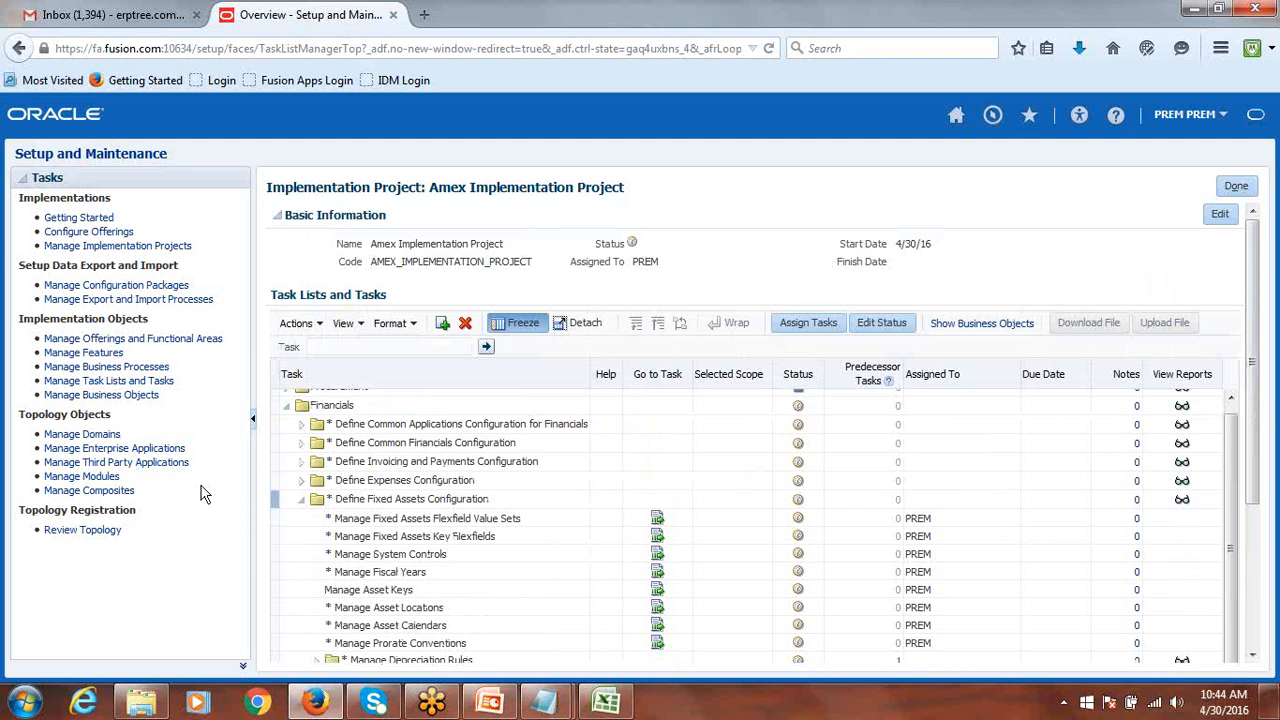
pyautogui.click(302, 500)
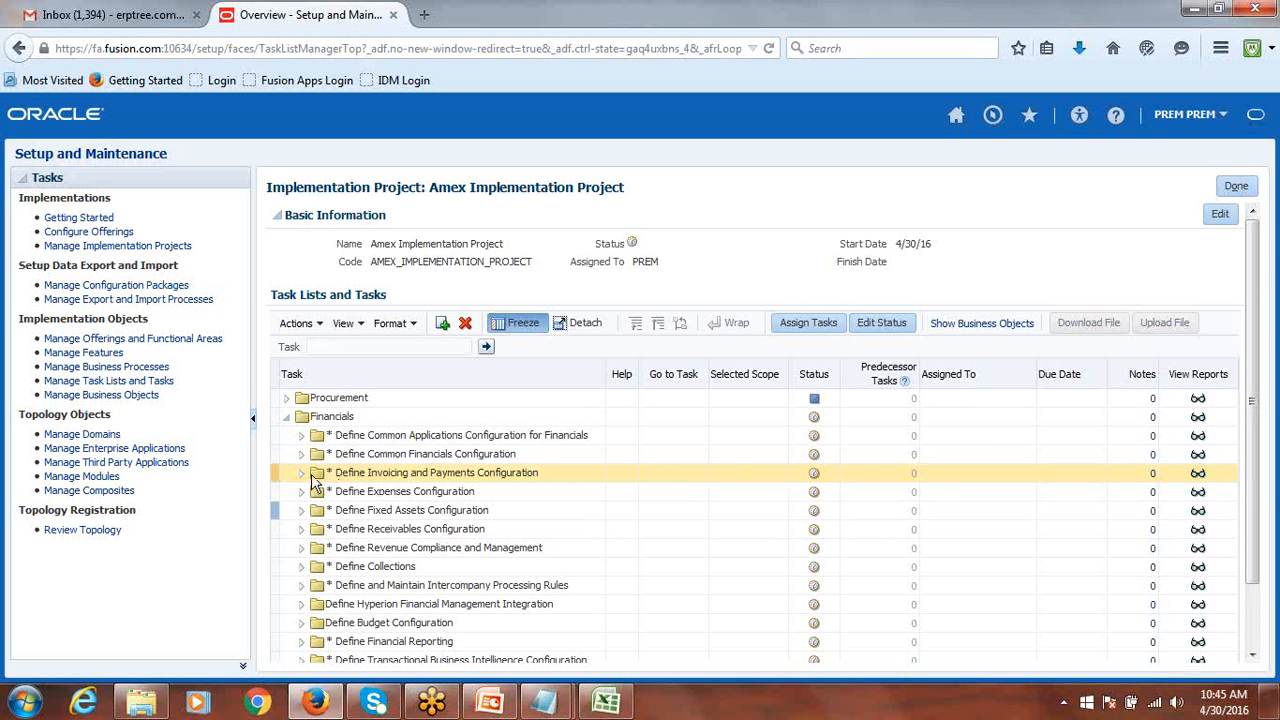
pyautogui.click(277, 473)
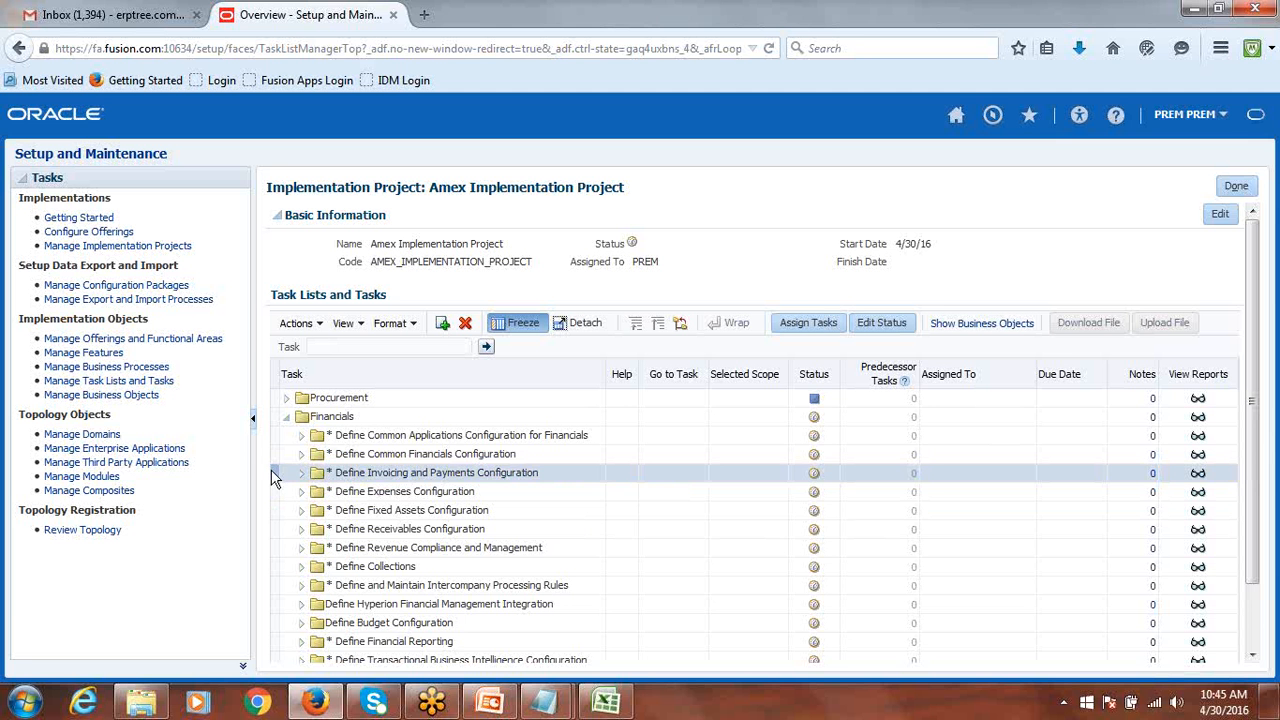
pyautogui.click(808, 328)
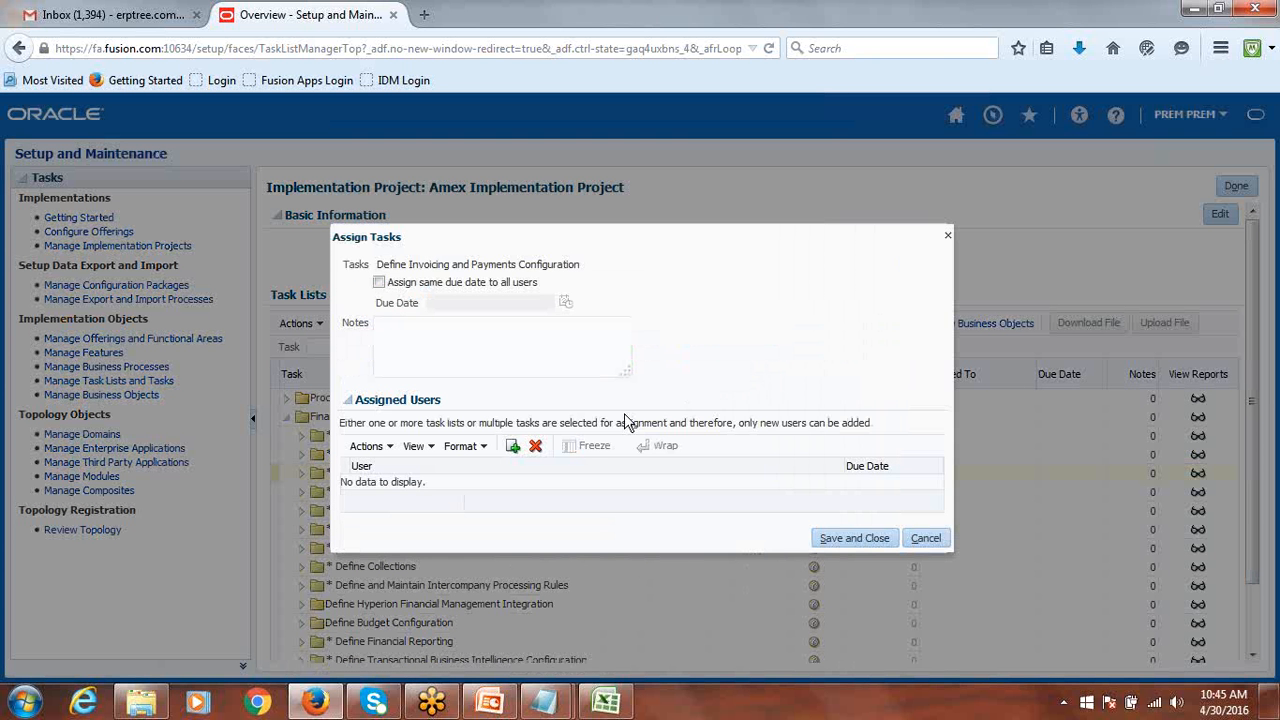
# Add the implementation user, found by user ID search, as assignee and save.
pyautogui.click(513, 458)
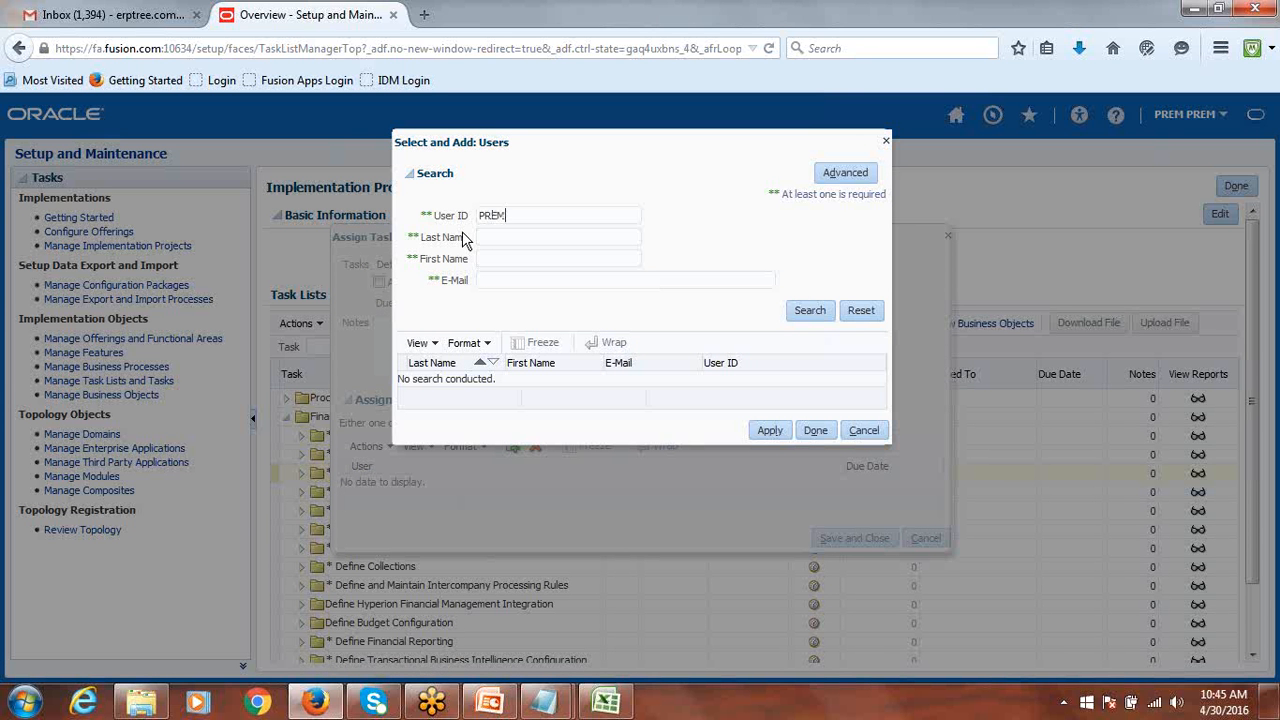
pyautogui.click(811, 312)
pyautogui.click(456, 480)
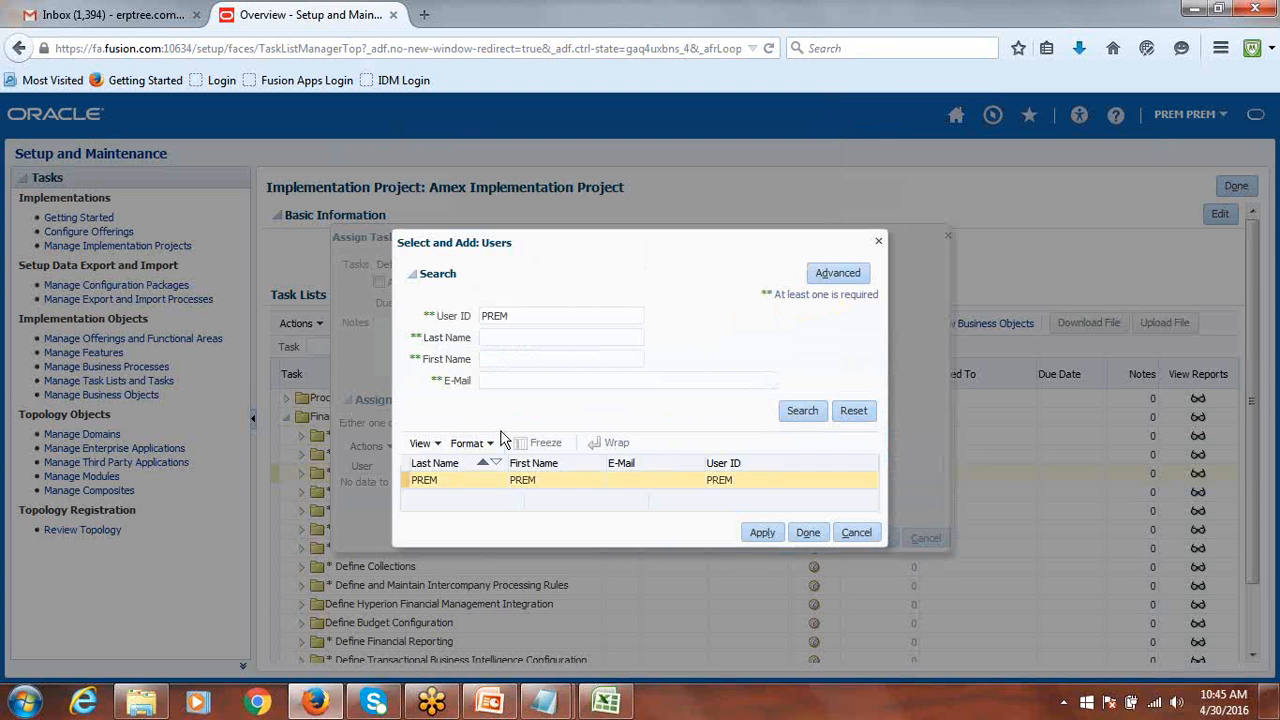
pyautogui.click(755, 538)
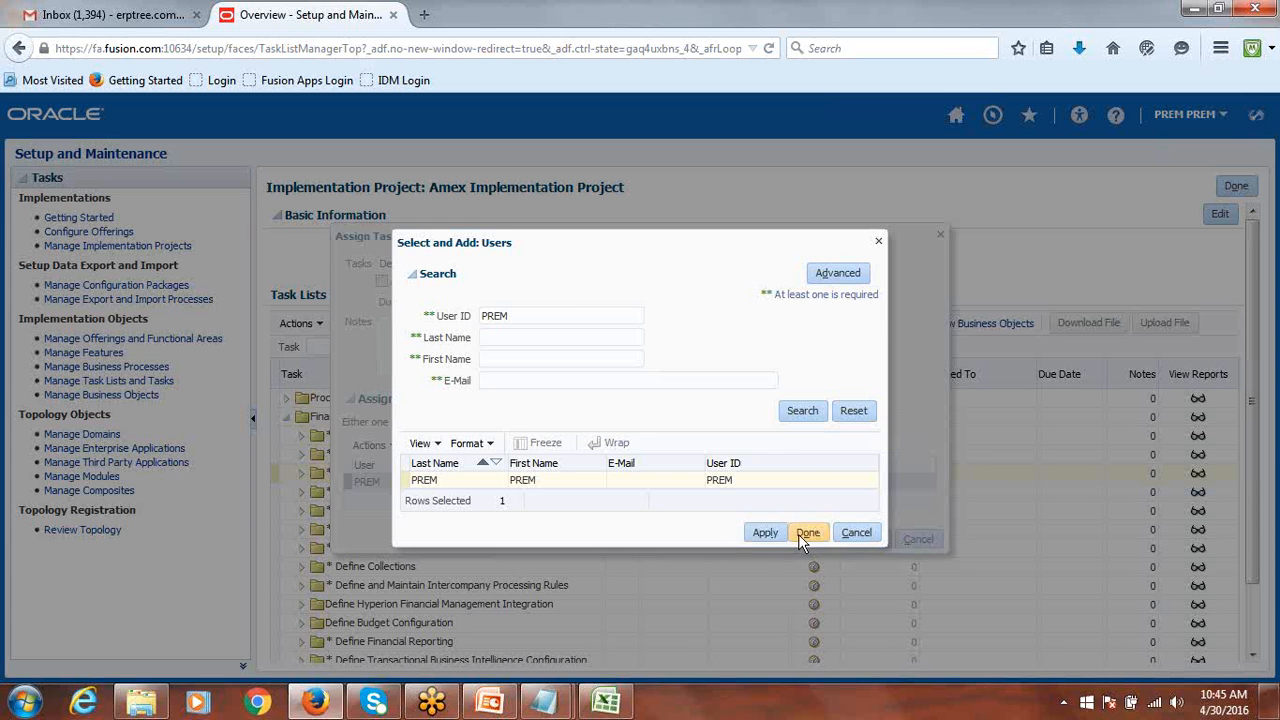
pyautogui.click(798, 534)
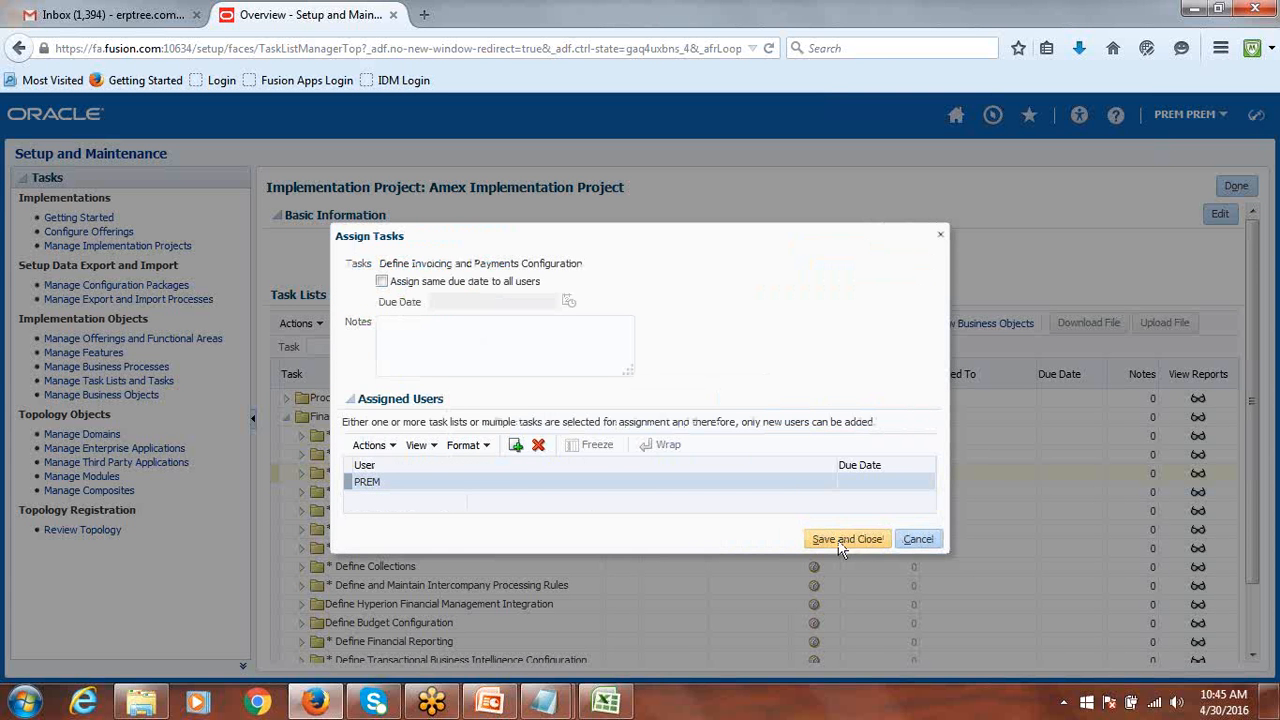
pyautogui.click(846, 540)
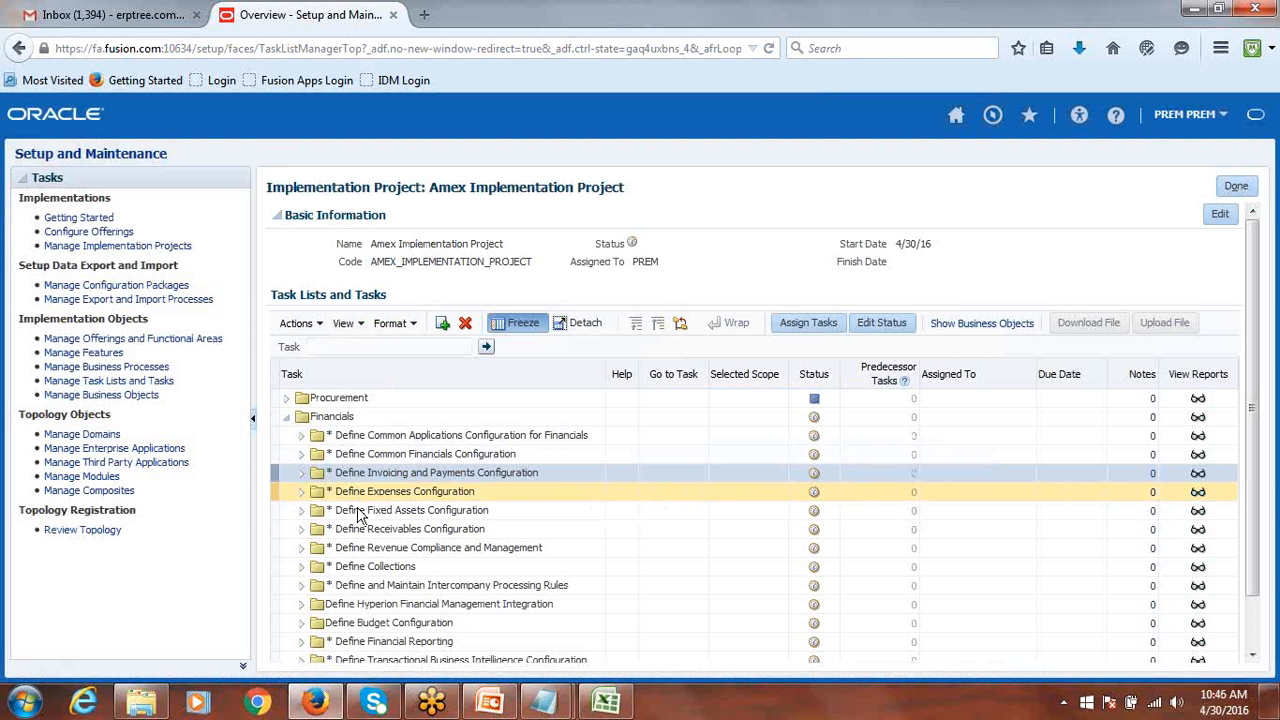
# Expand Invoicing and Payments, Supplier and Common Financials configuration folders to check assignees.
pyautogui.click(301, 473)
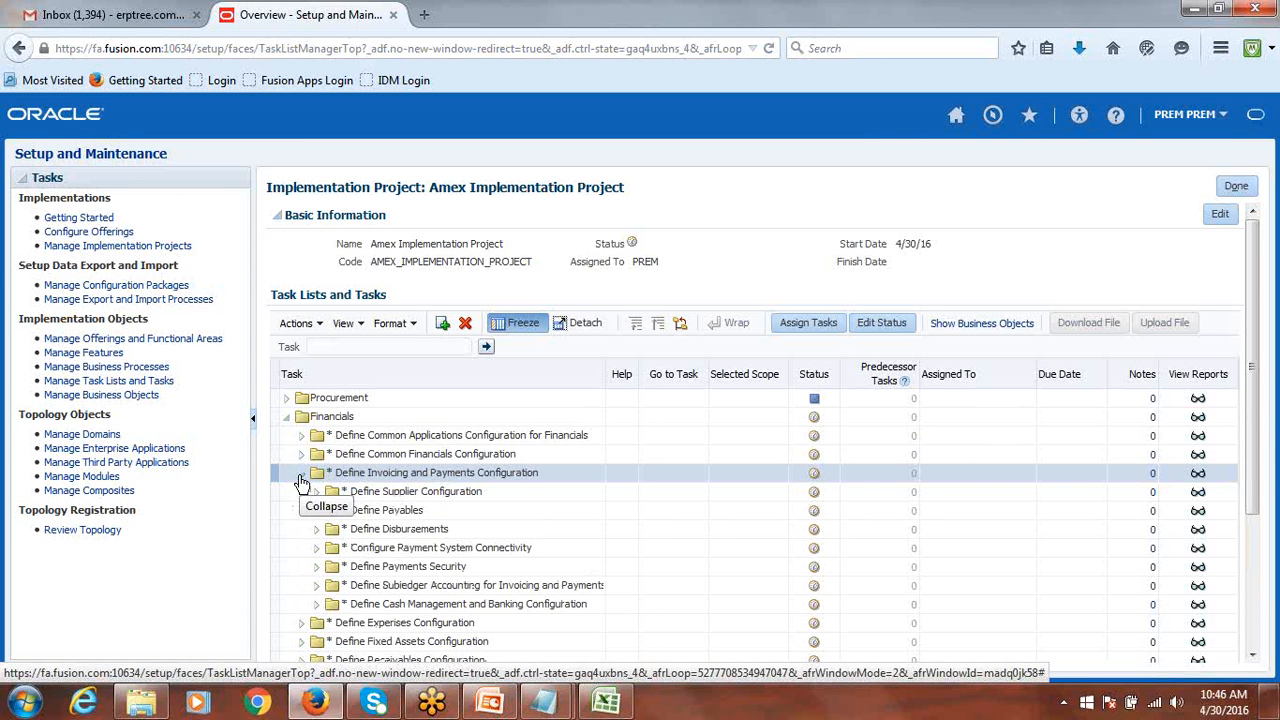
pyautogui.click(315, 494)
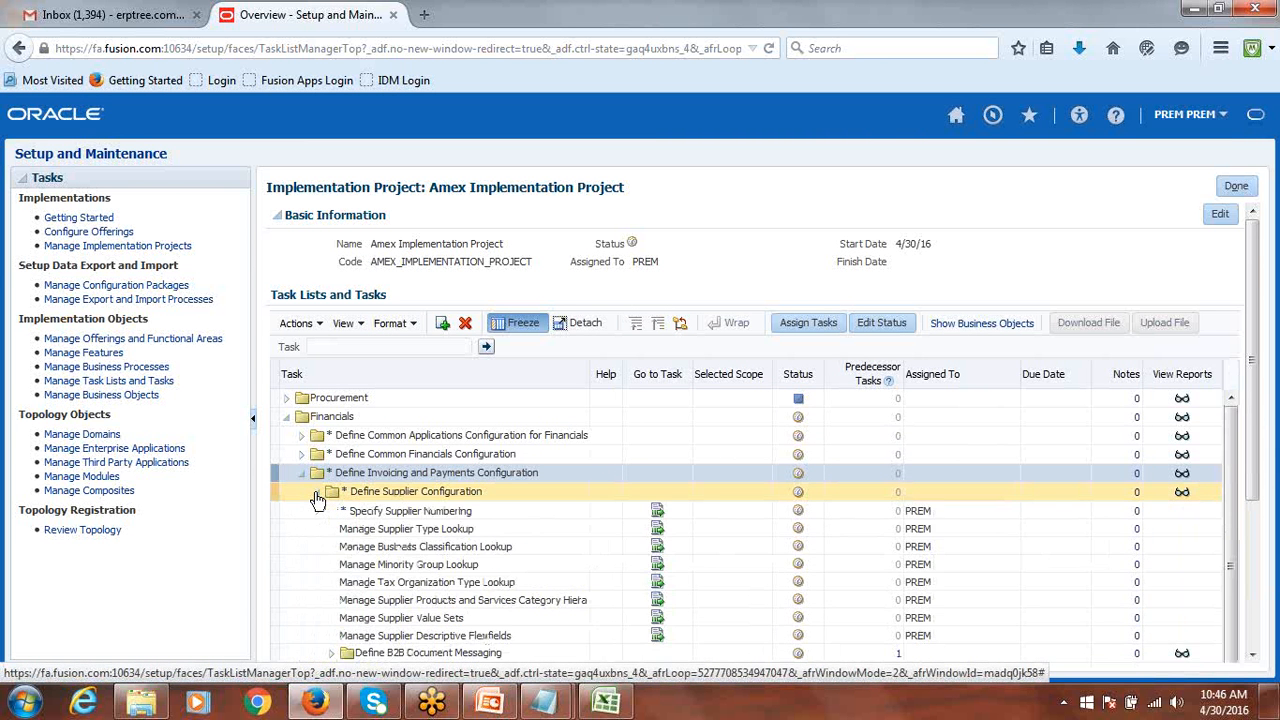
pyautogui.scroll(-1, 884, 414)
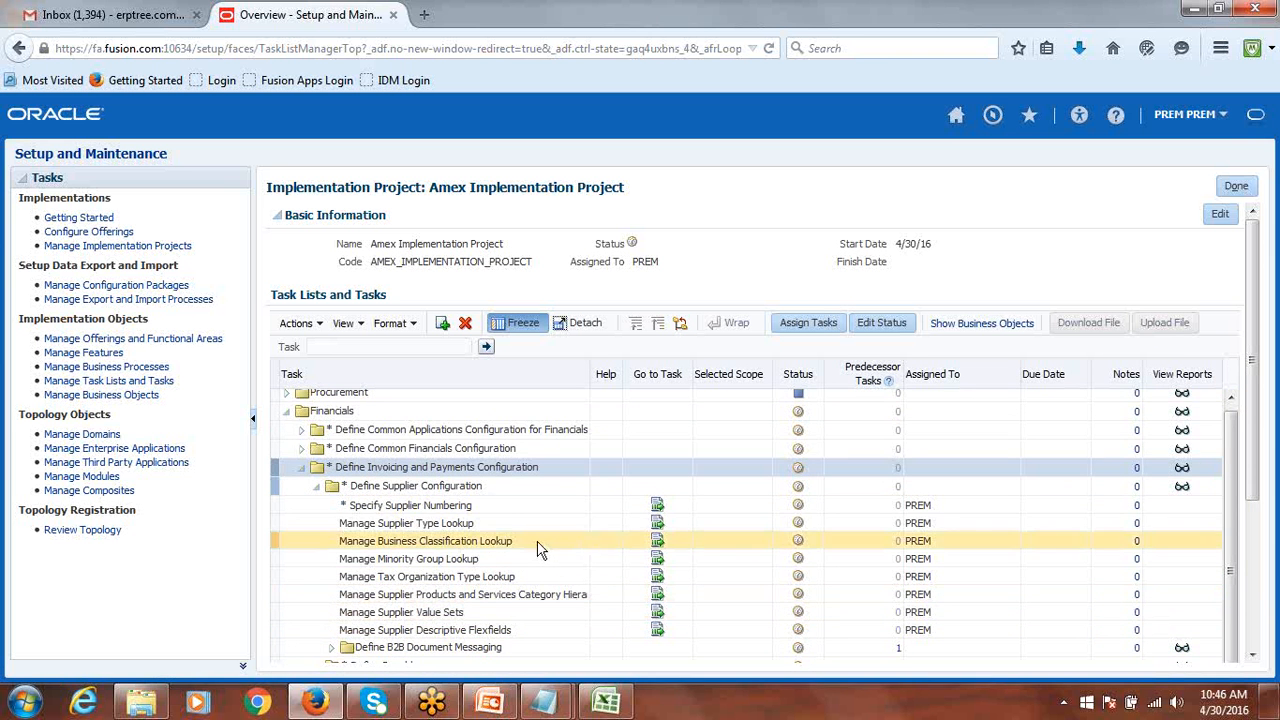
pyautogui.click(303, 450)
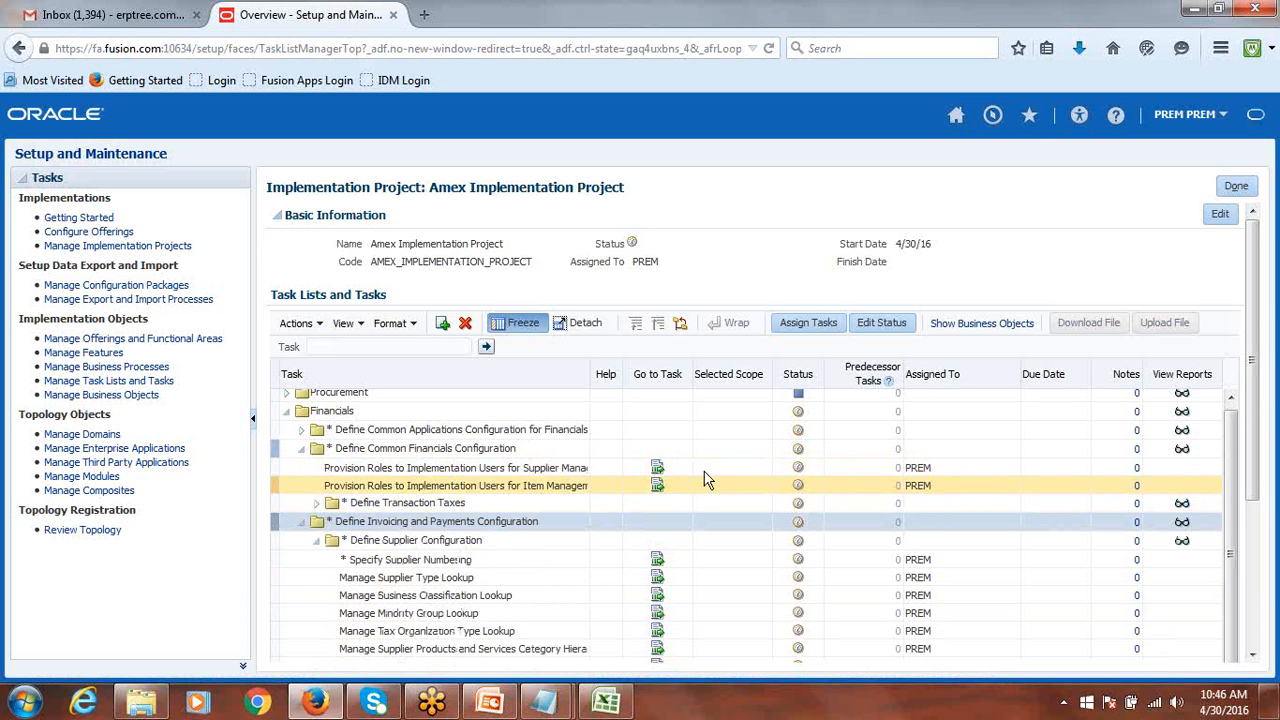
pyautogui.moveTo(632, 265); pyautogui.dragTo(659, 262)
pyautogui.scroll(-1, 697, 474)
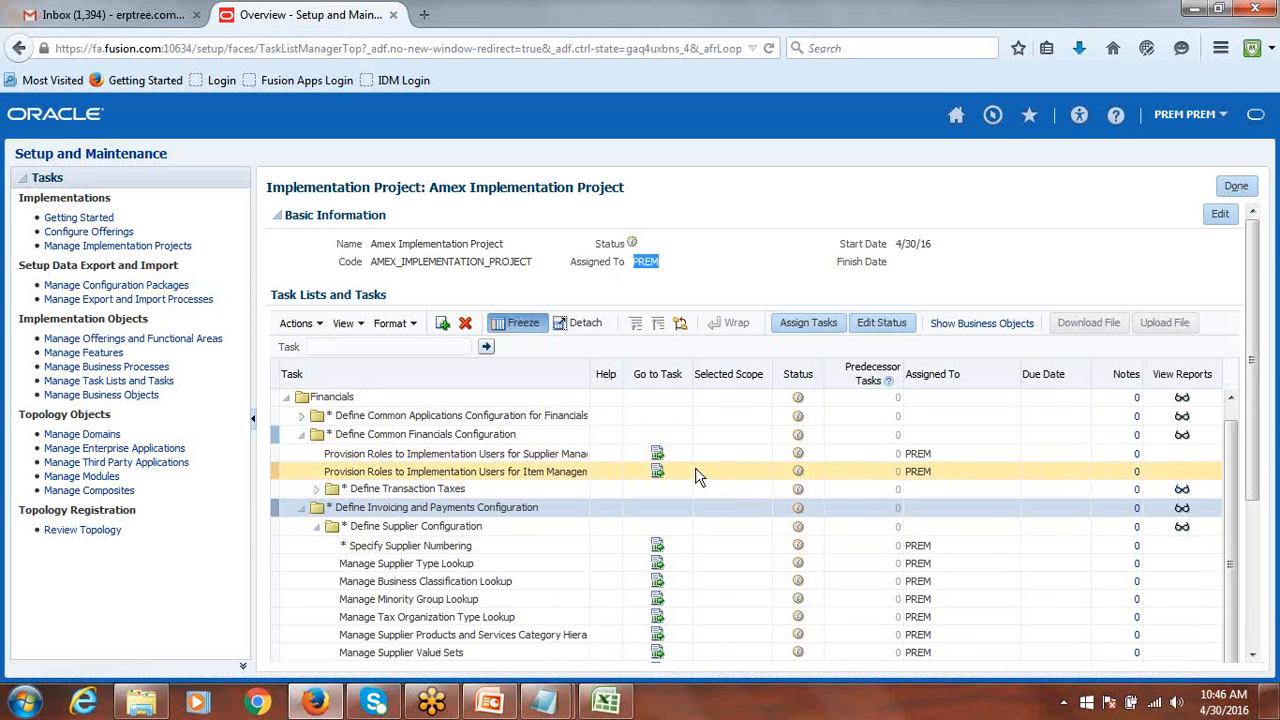
pyautogui.scroll(-2, 703, 476)
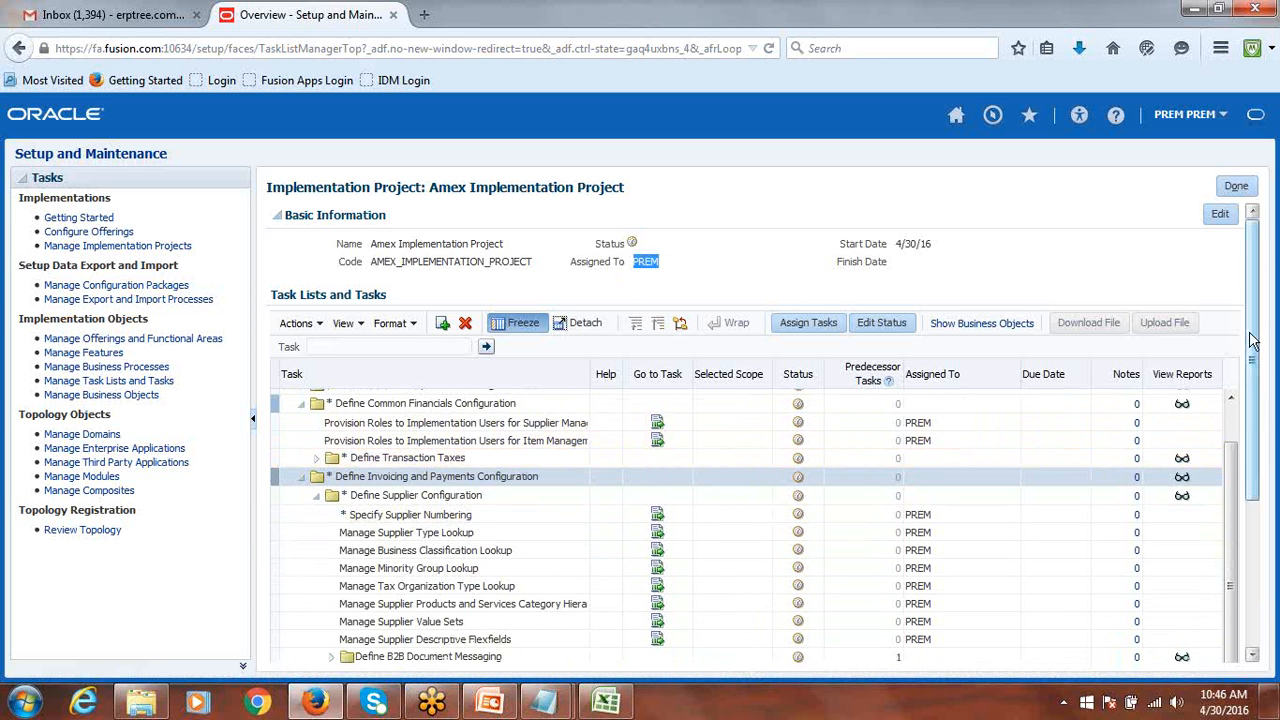
pyautogui.moveTo(1251, 337); pyautogui.dragTo(1253, 510)
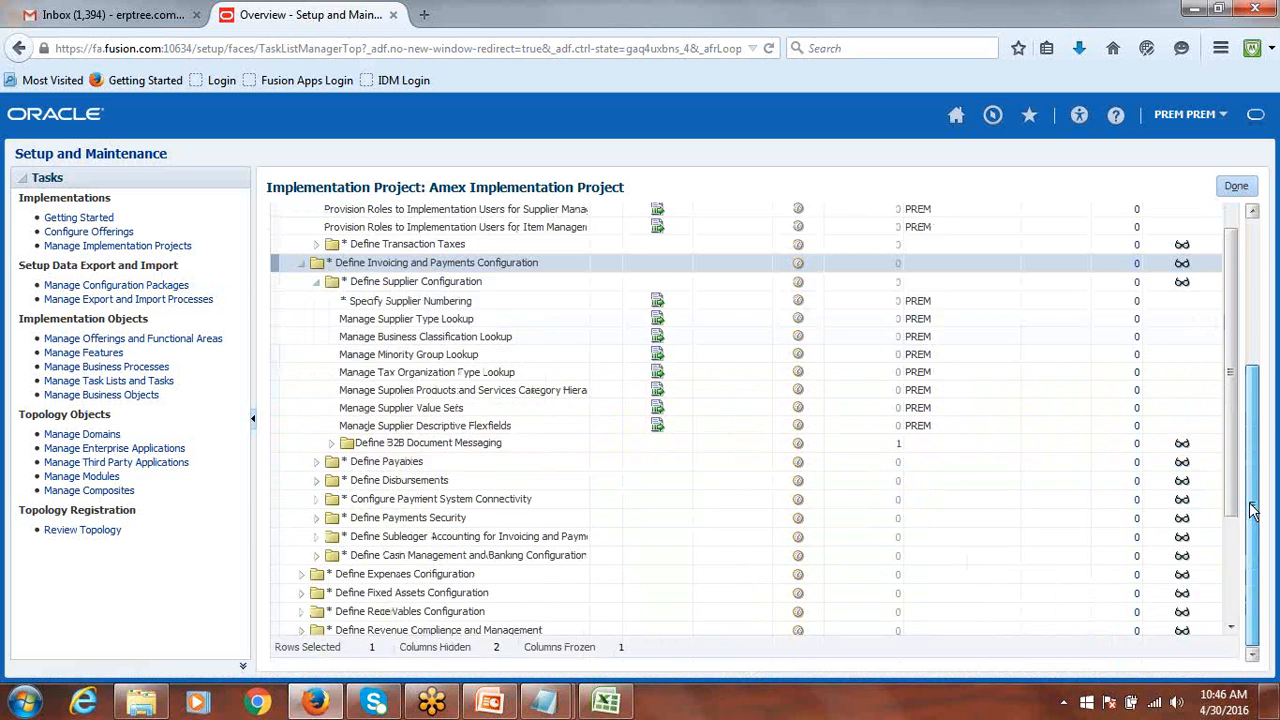
# Select the Define Fixed Assets Configuration task and scroll back to the toolbar.
pyautogui.click(271, 464)
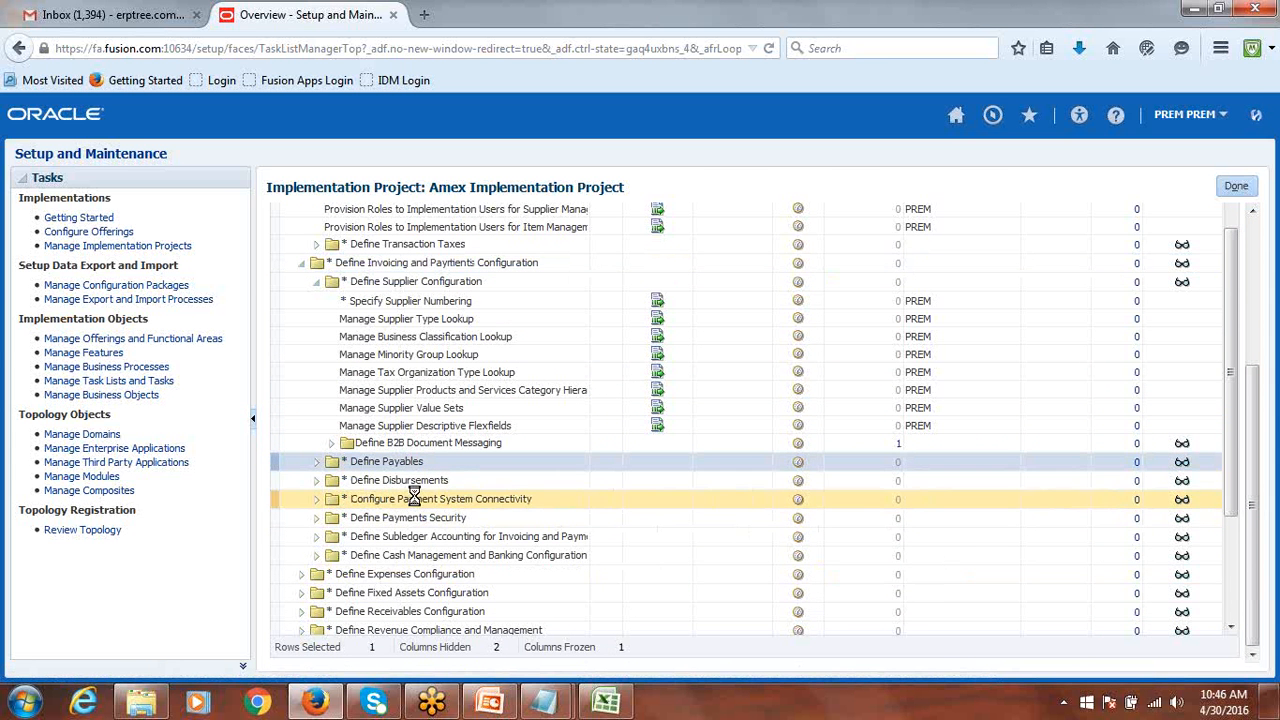
pyautogui.scroll(-1, 420, 498)
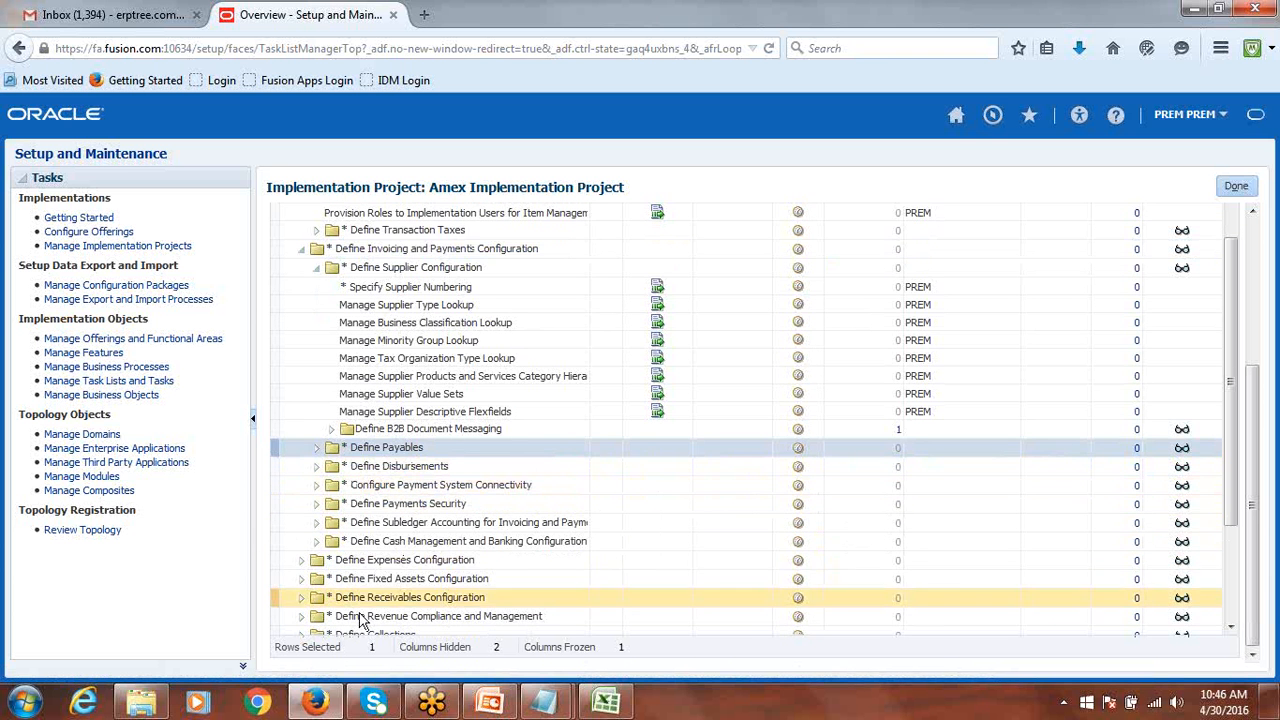
pyautogui.click(273, 579)
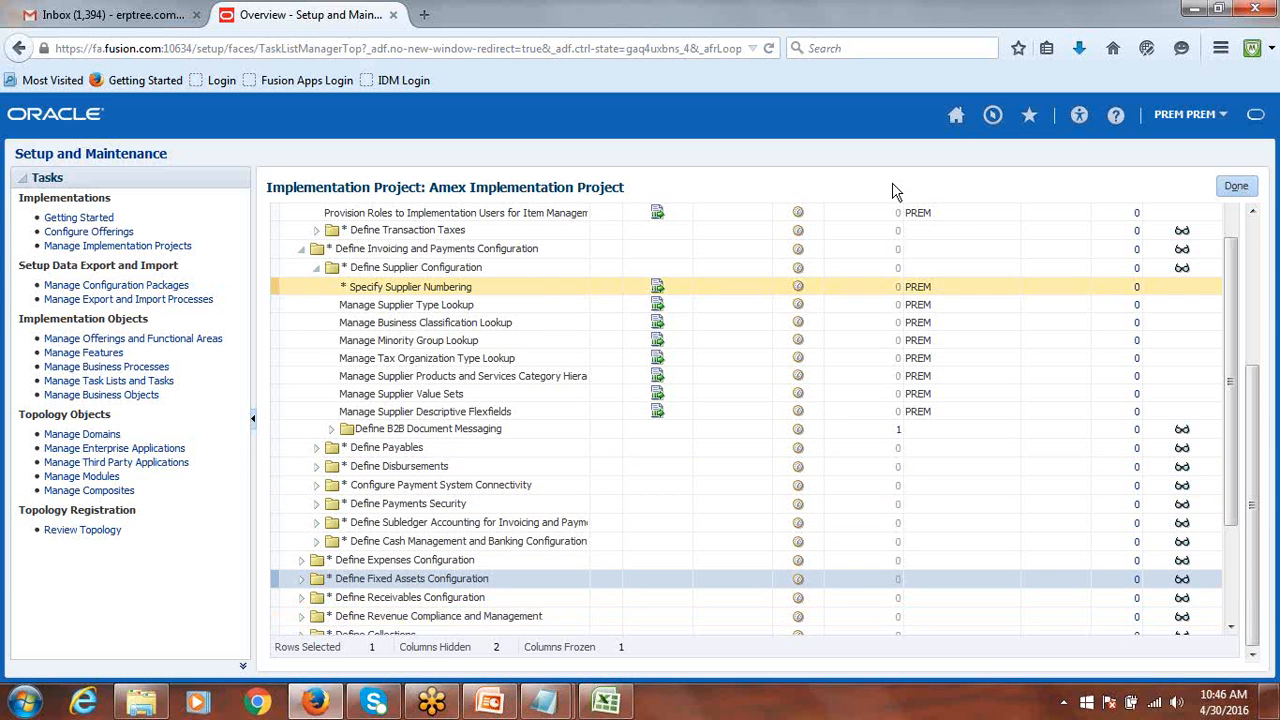
pyautogui.scroll(3, 1150, 430)
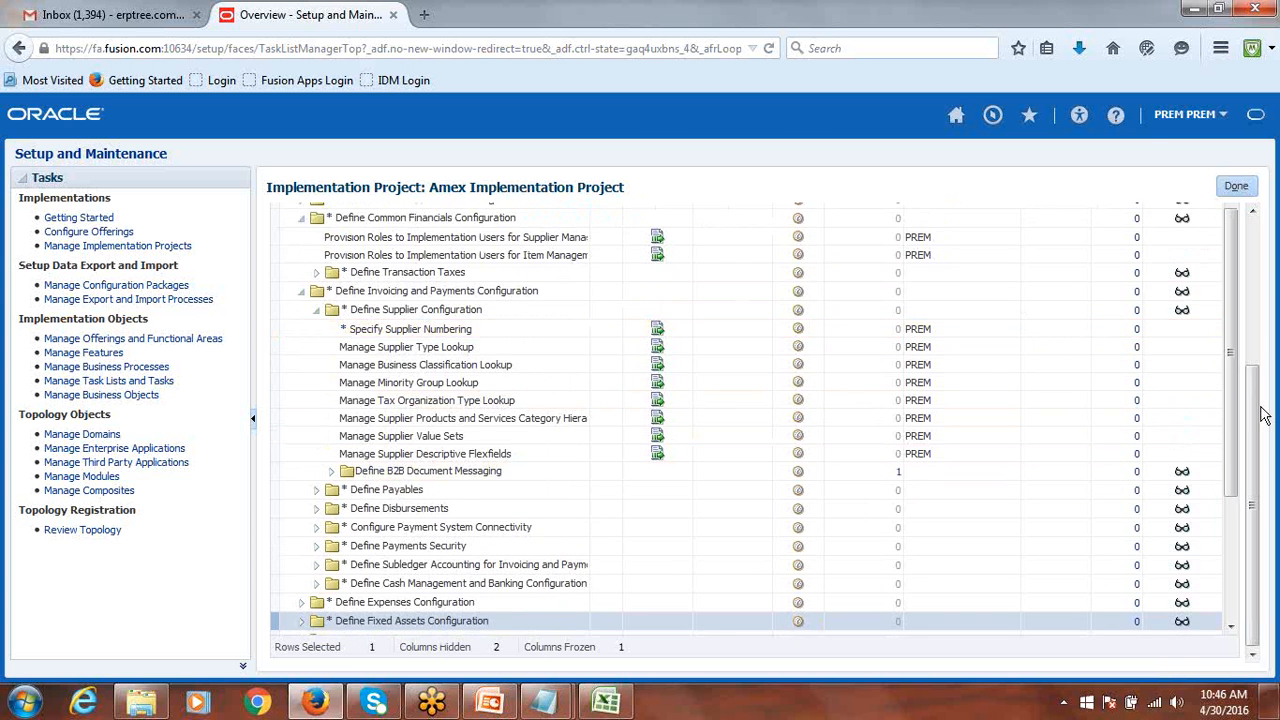
pyautogui.scroll(3, 1258, 381)
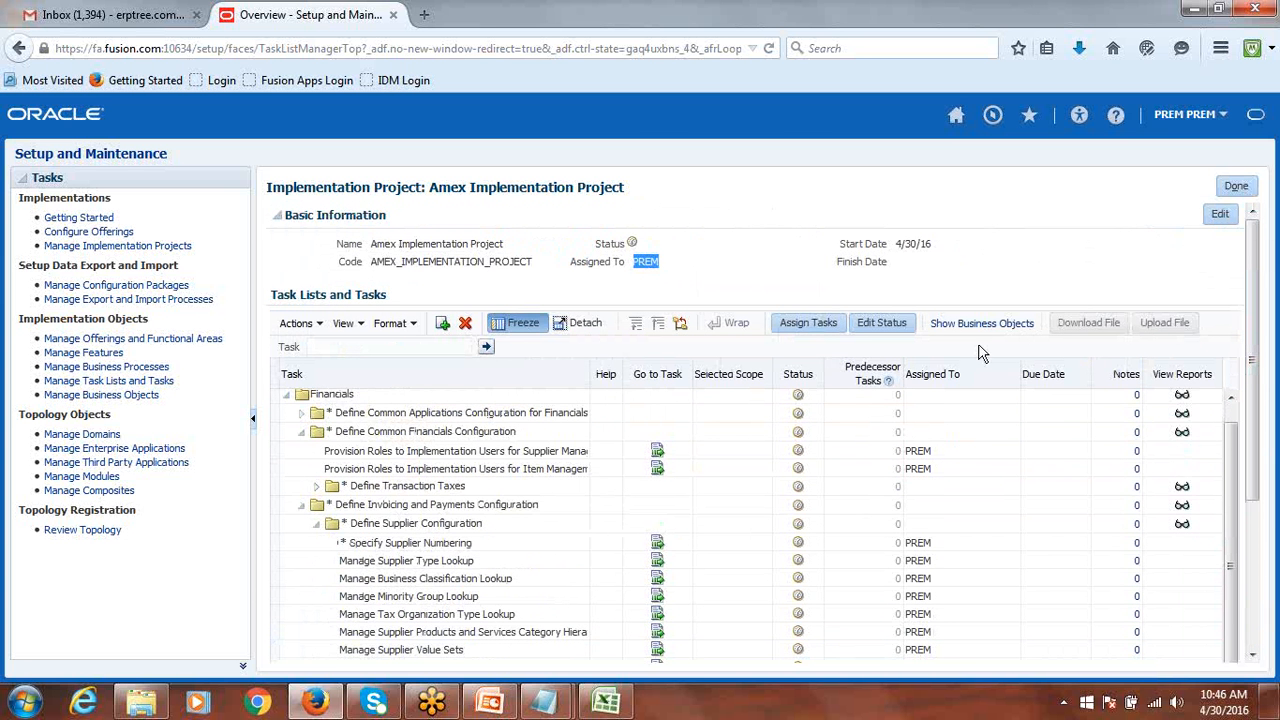
# Assign Define Fixed Assets Configuration to the user found by user ID search, and save.
pyautogui.click(805, 323)
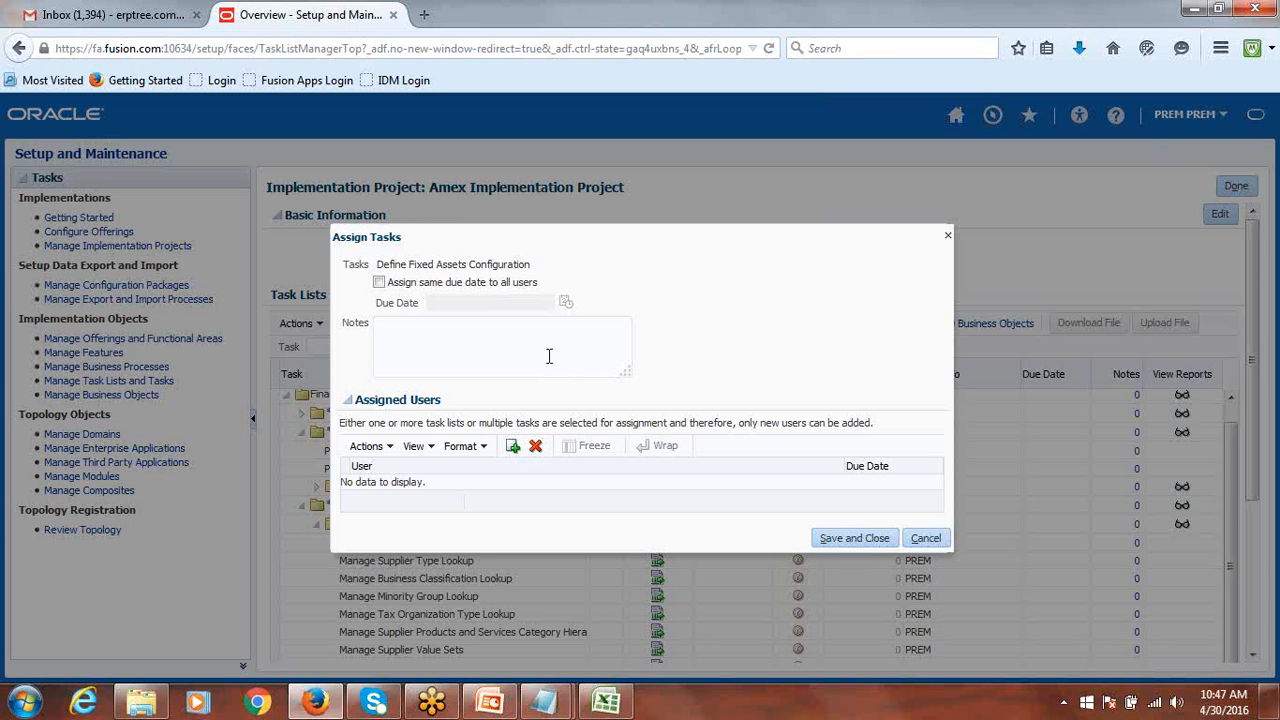
pyautogui.click(512, 447)
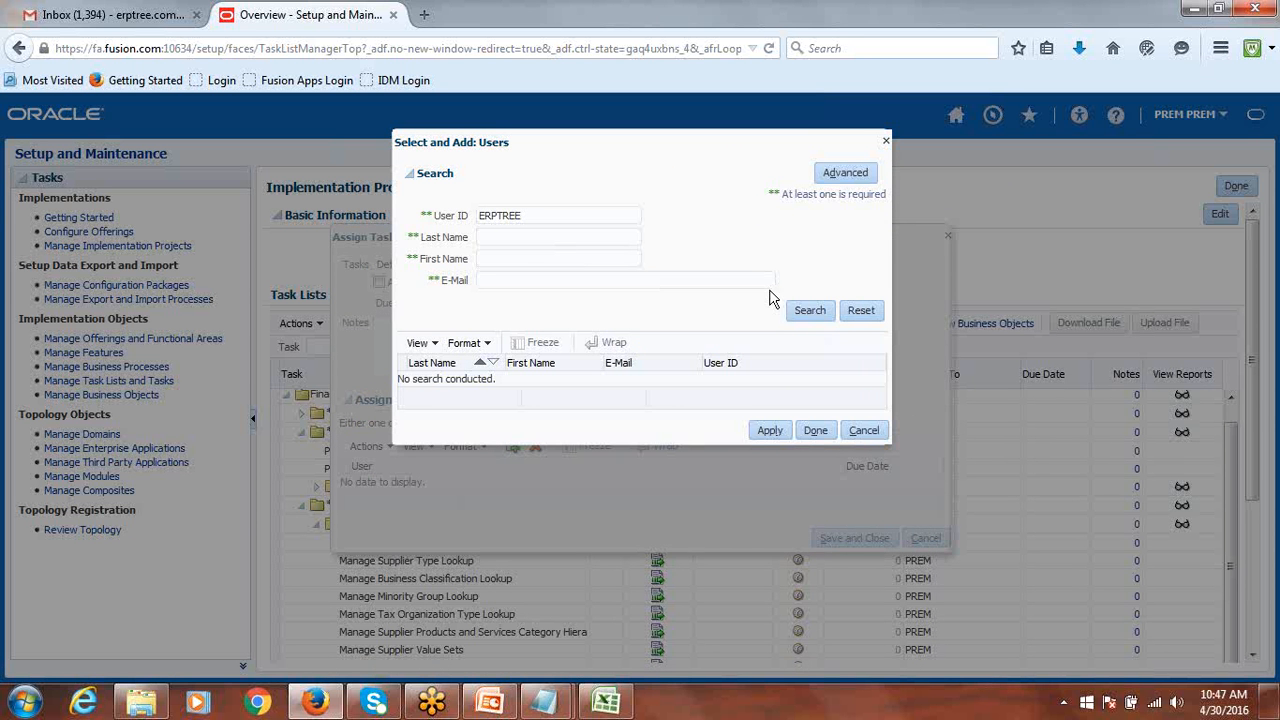
pyautogui.click(828, 316)
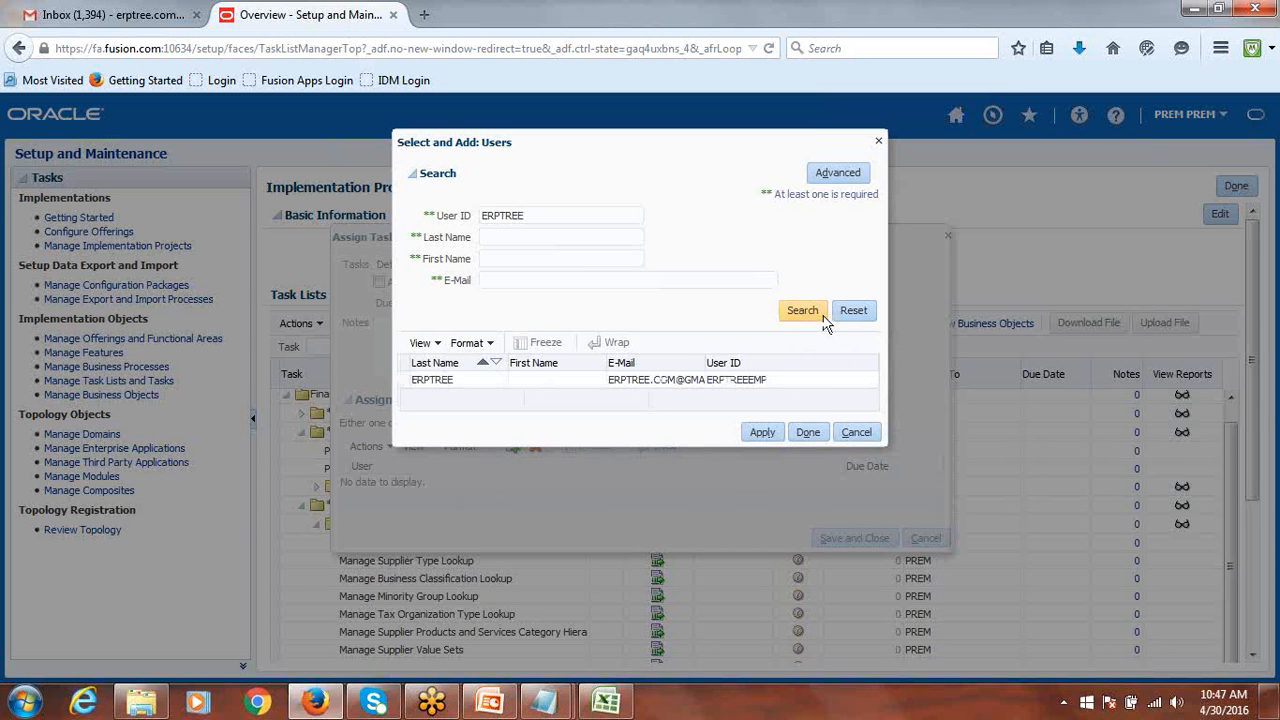
pyautogui.click(430, 481)
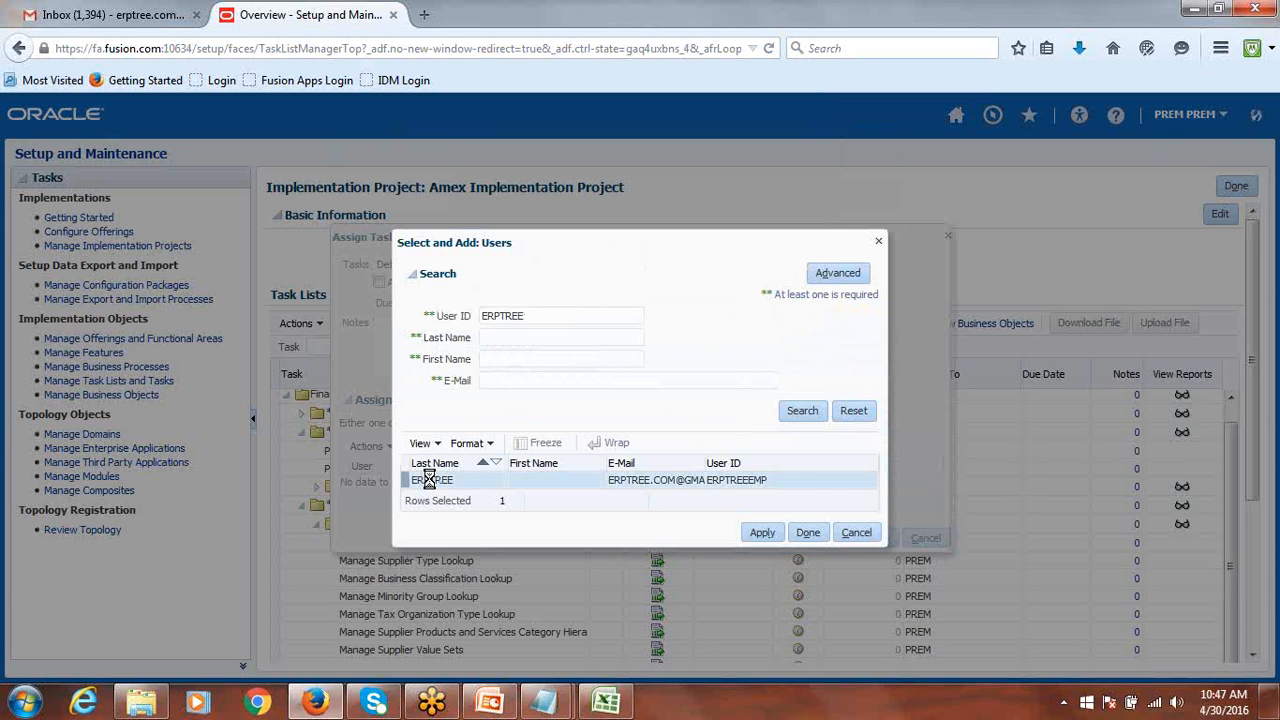
pyautogui.click(762, 532)
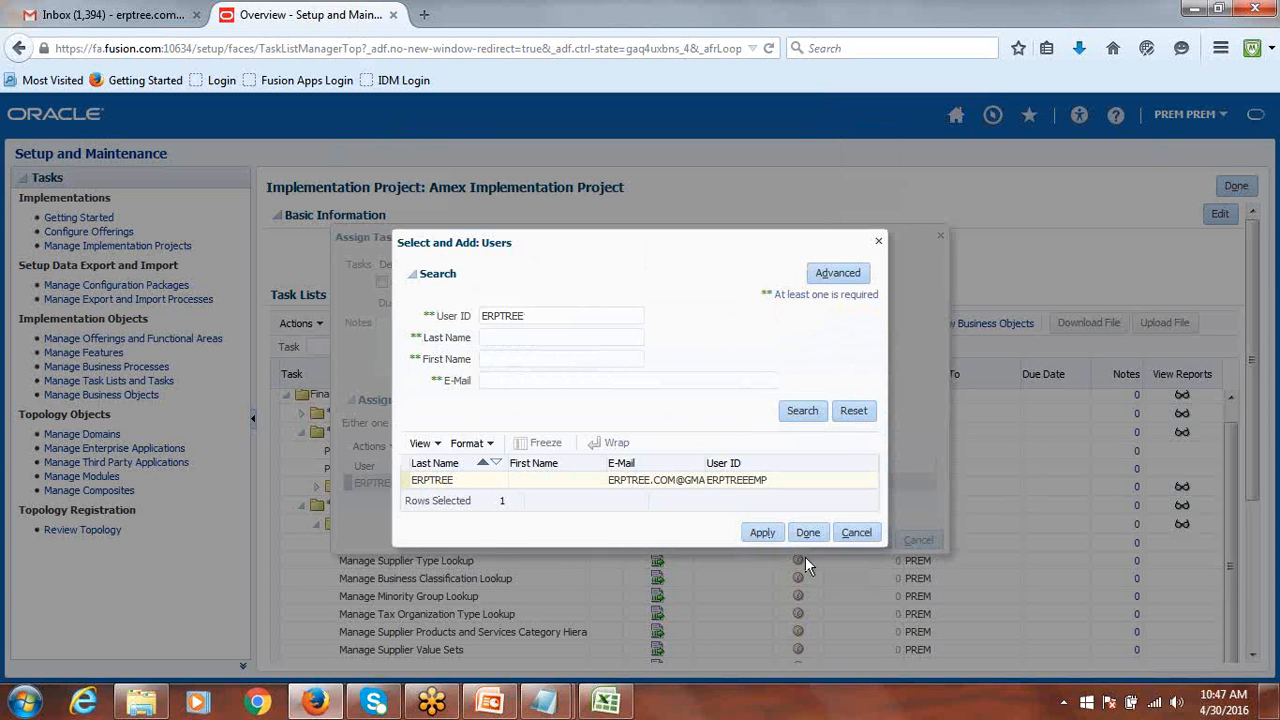
pyautogui.click(808, 533)
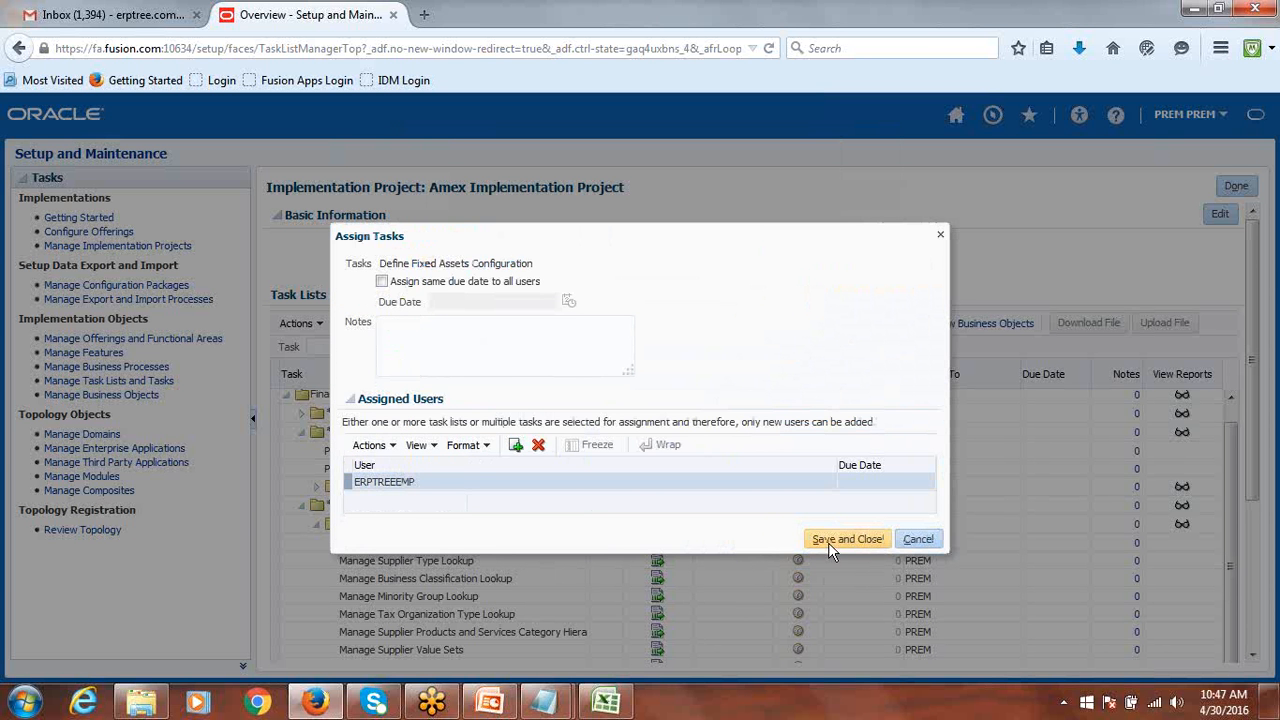
pyautogui.click(829, 541)
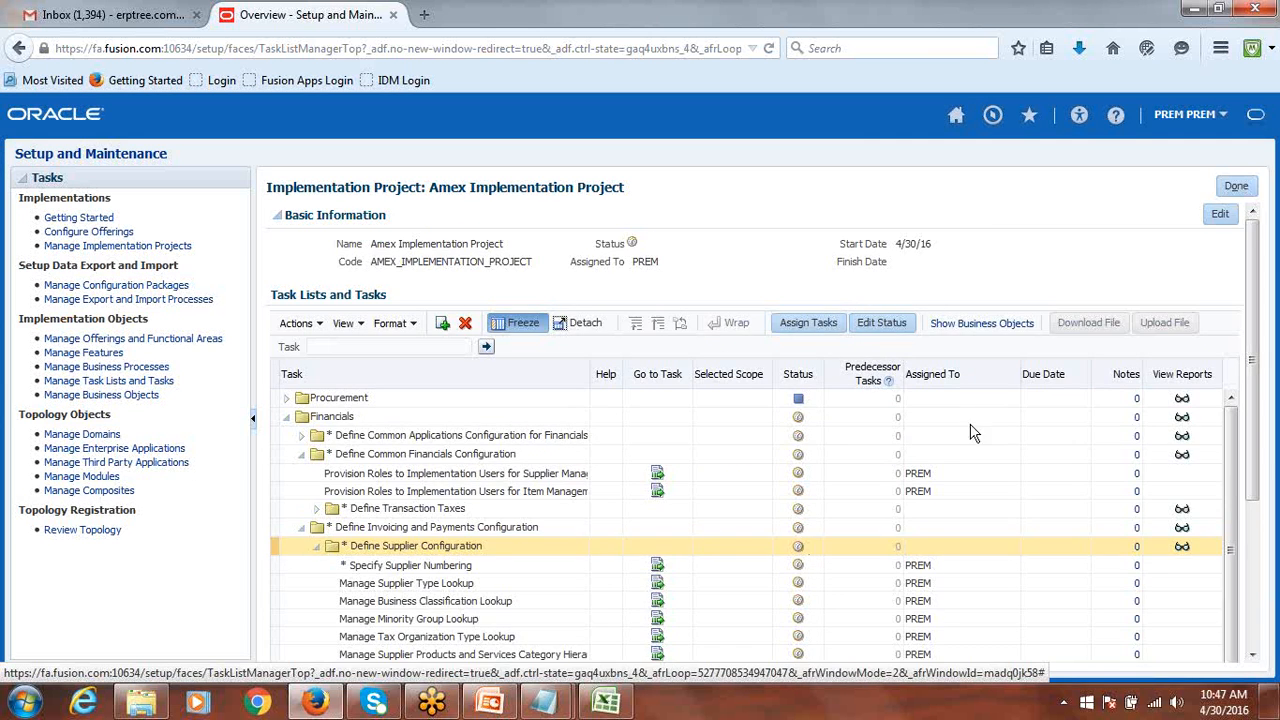
pyautogui.scroll(-3, 969, 420)
pyautogui.scroll(-2, 1230, 634)
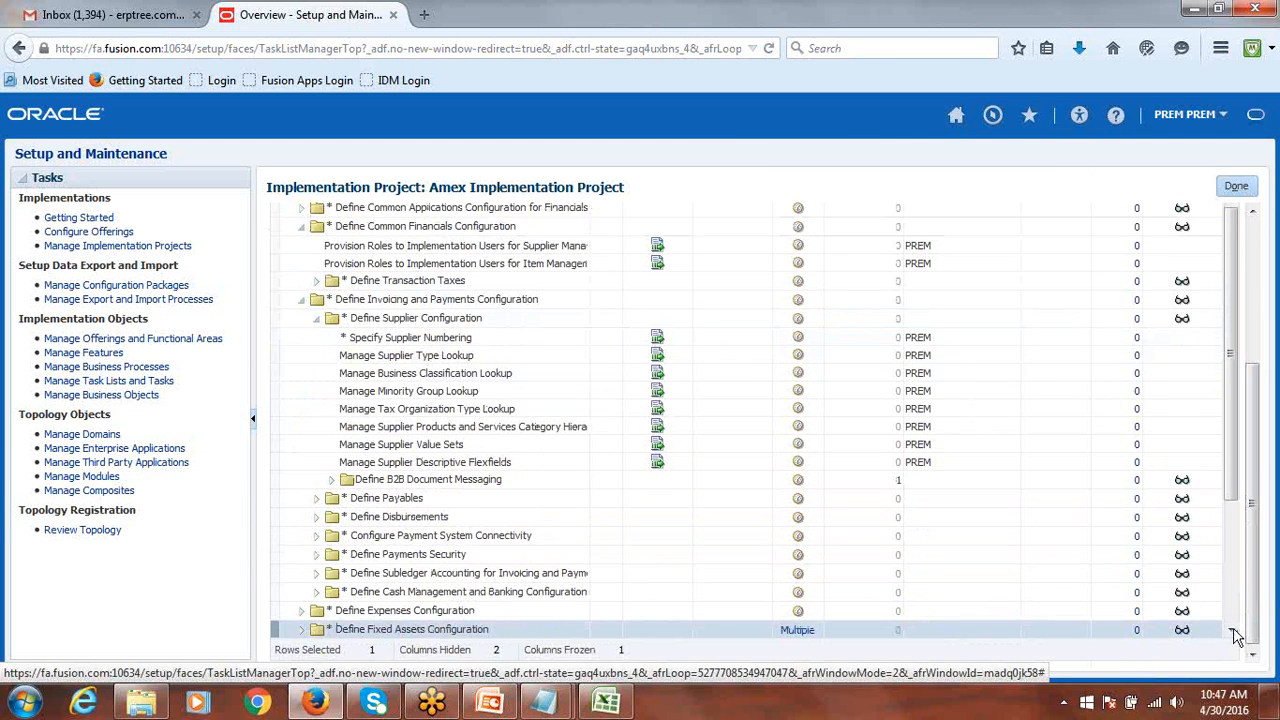
pyautogui.scroll(-3, 1230, 634)
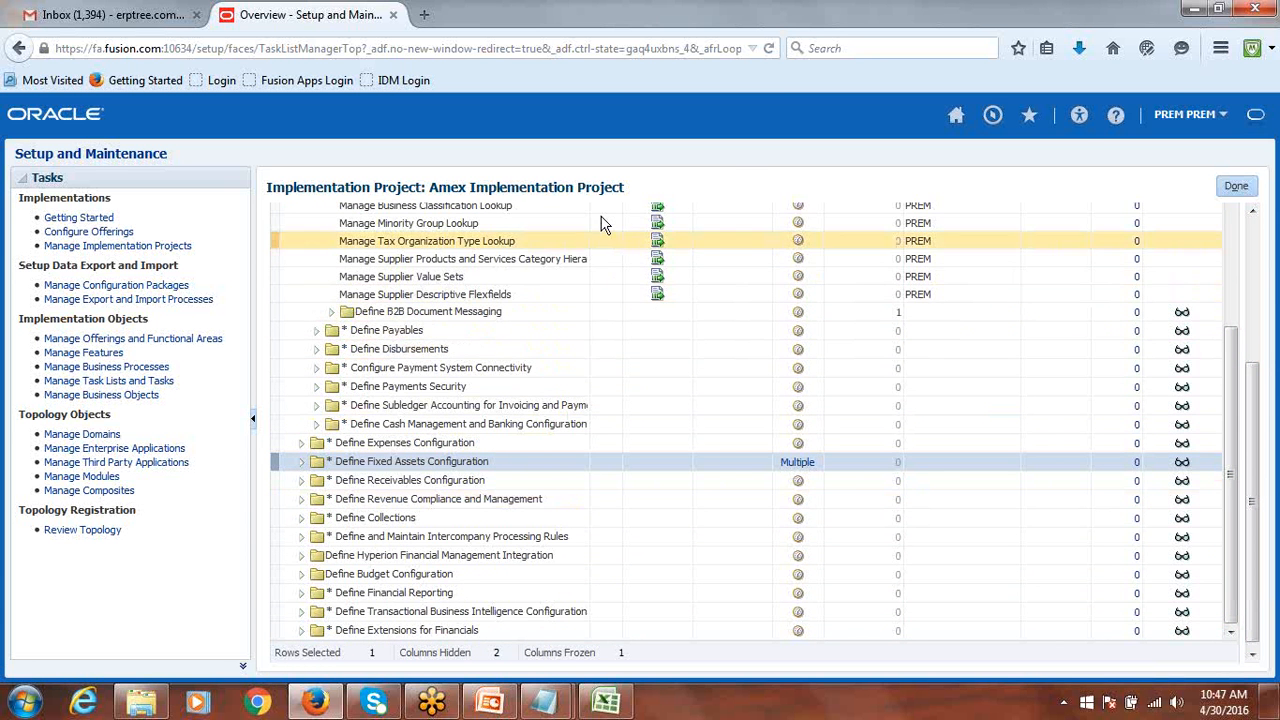
pyautogui.click(299, 463)
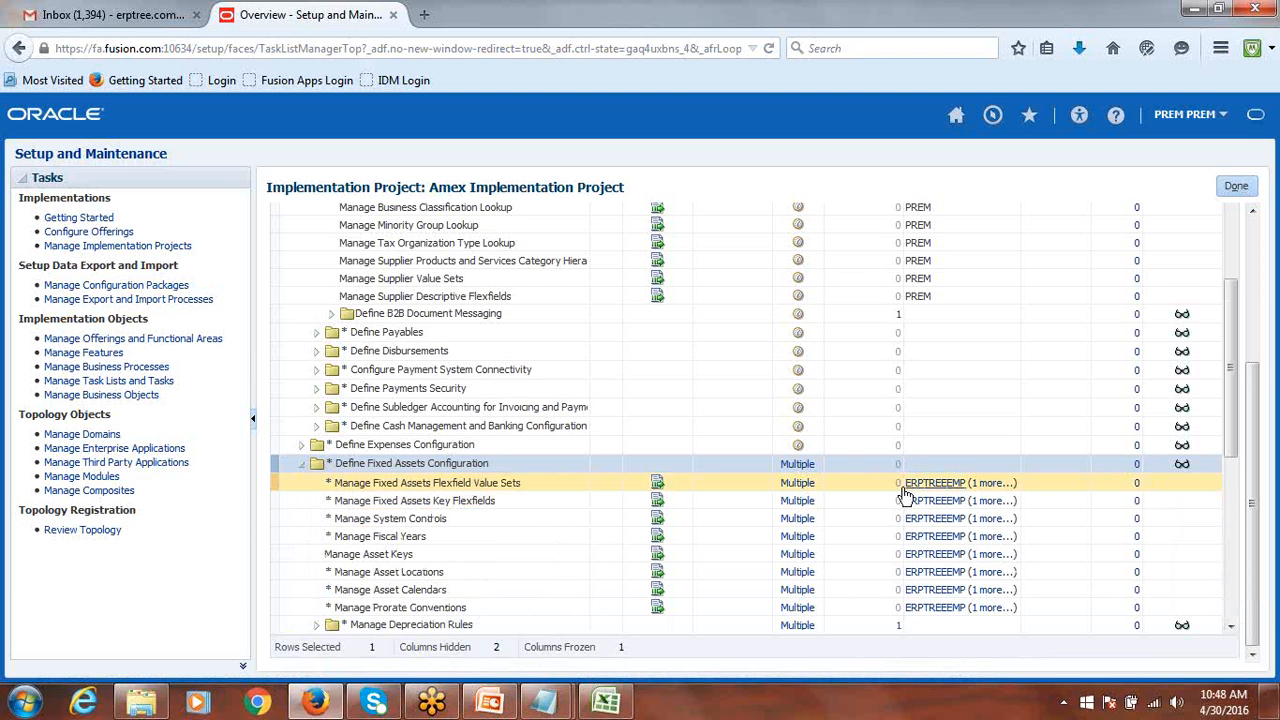
pyautogui.click(947, 492)
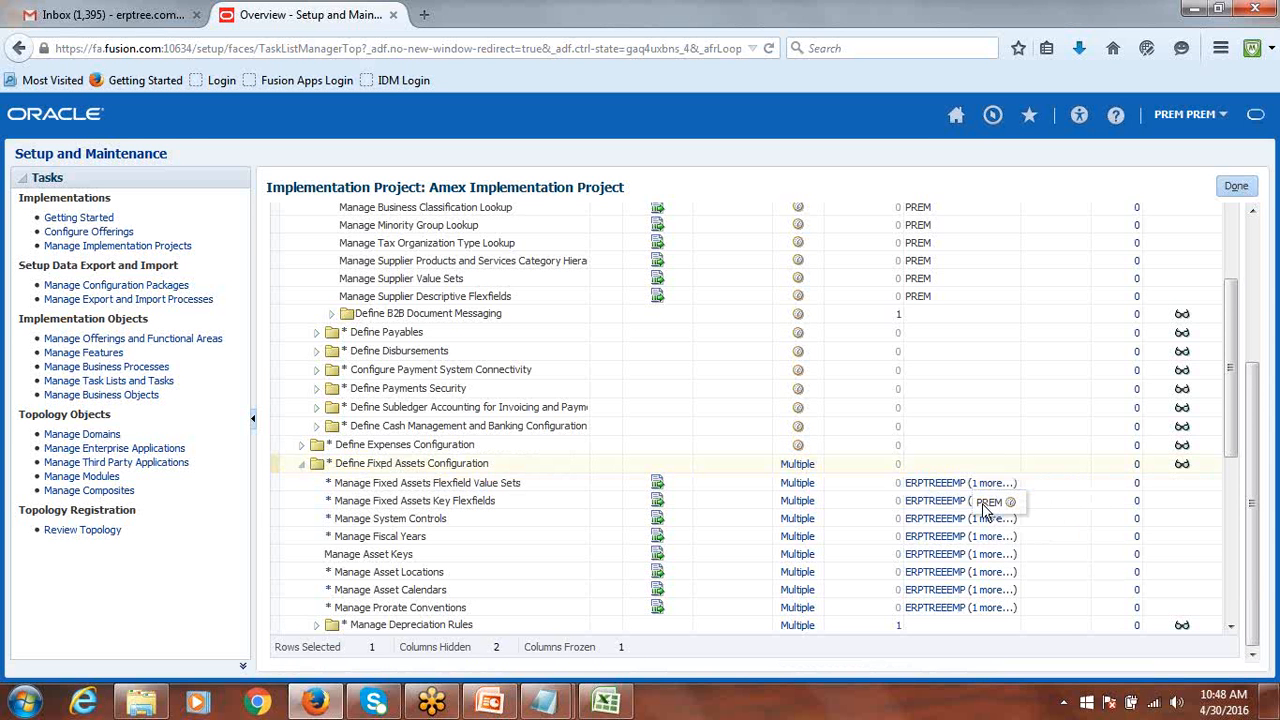
pyautogui.click(830, 483)
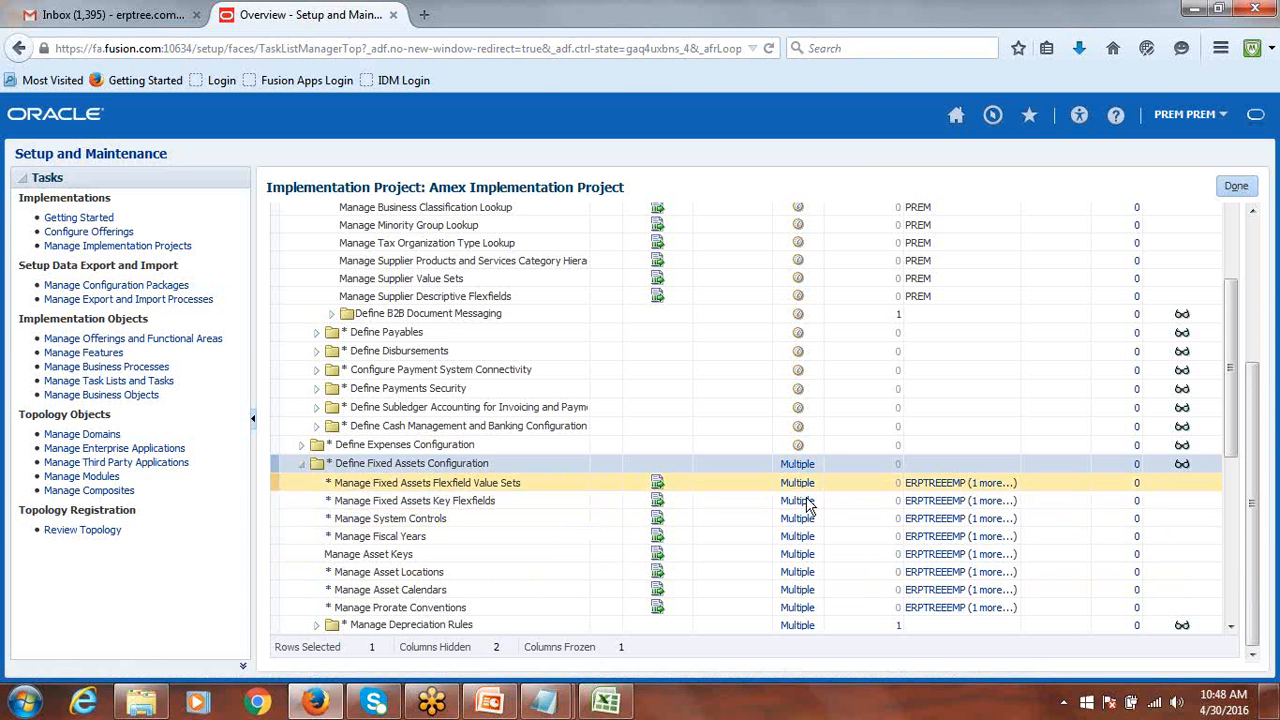
pyautogui.click(302, 464)
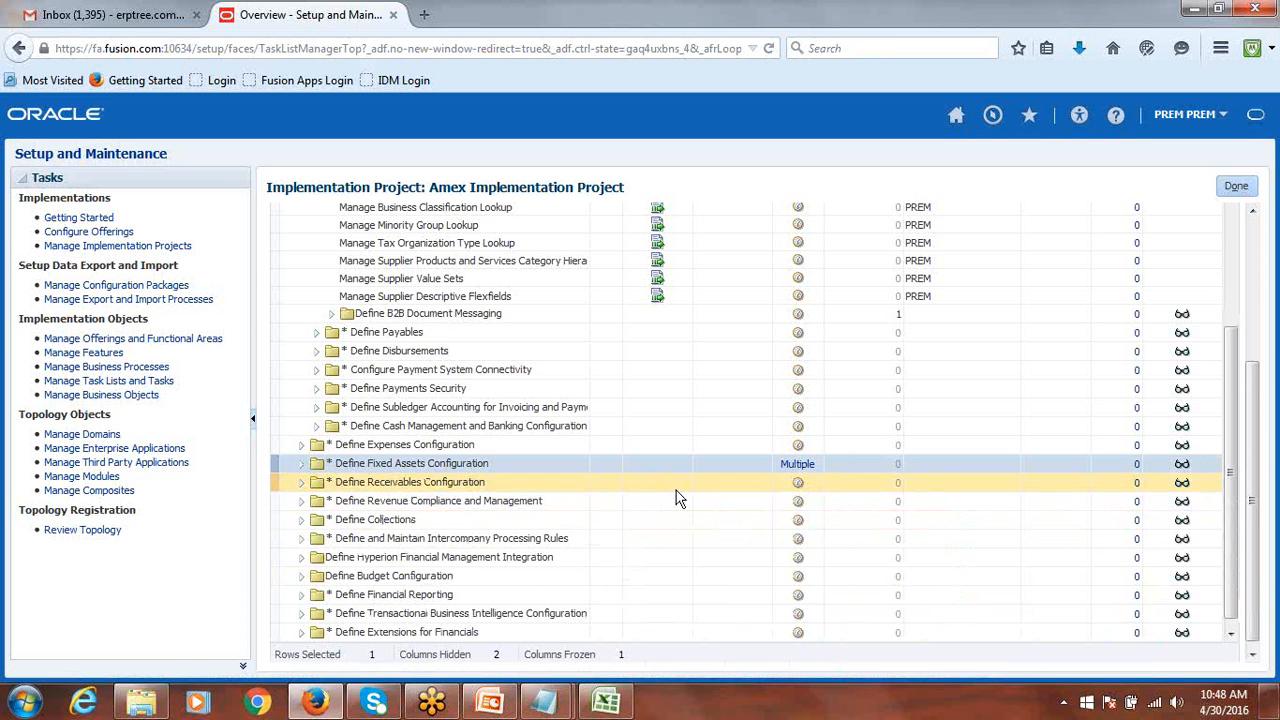
pyautogui.scroll(2, 798, 428)
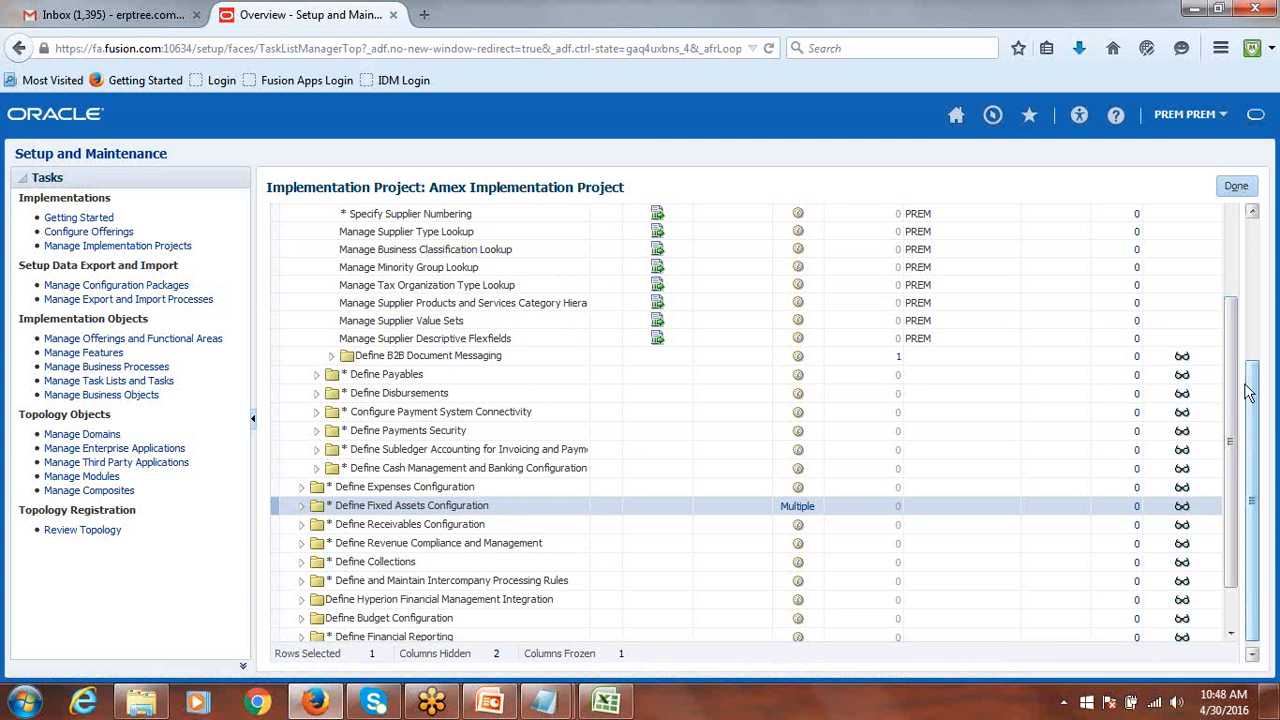
pyautogui.scroll(5, 1249, 434)
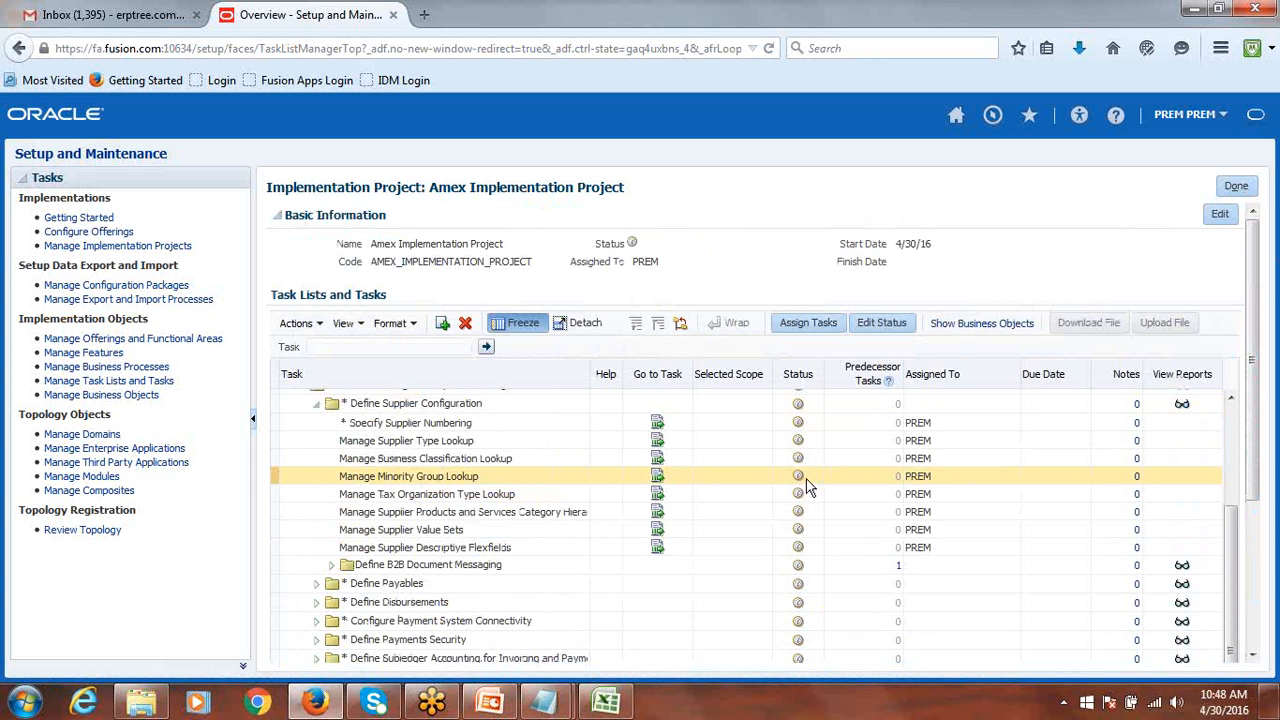
# Set Manage Minority Group Lookup's status to Completed and verify its green check.
pyautogui.click(755, 479)
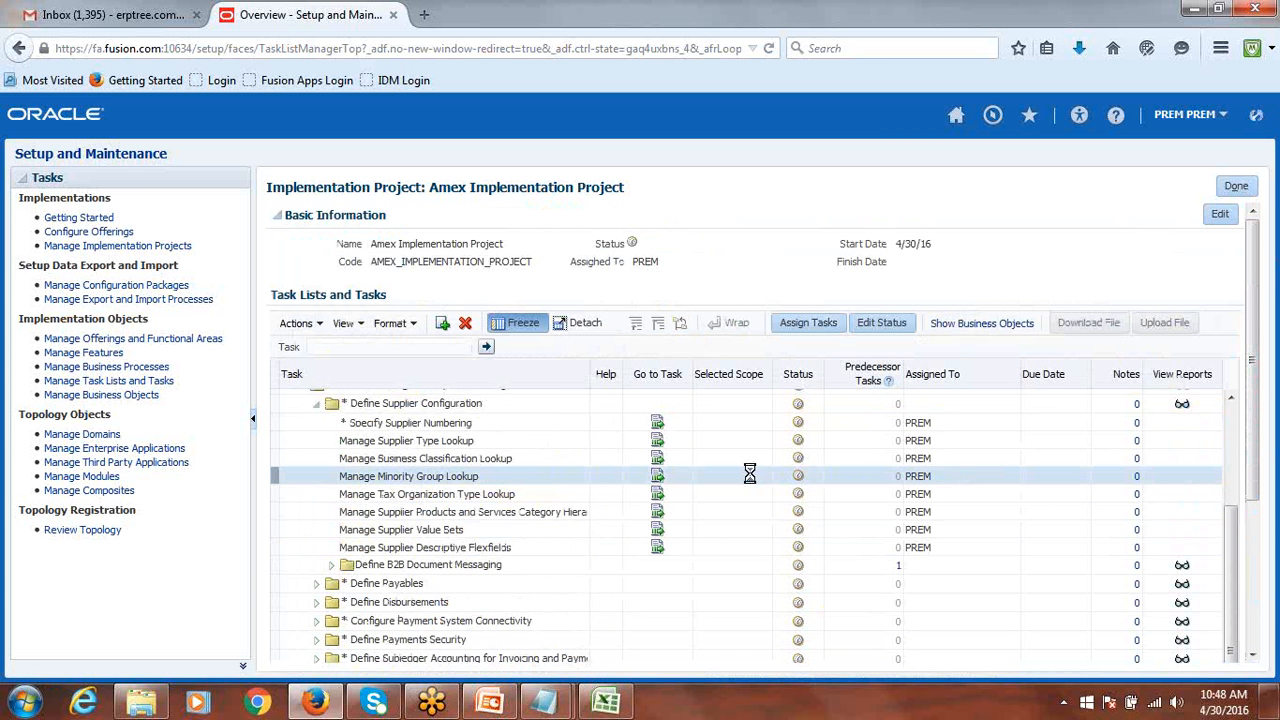
pyautogui.click(878, 321)
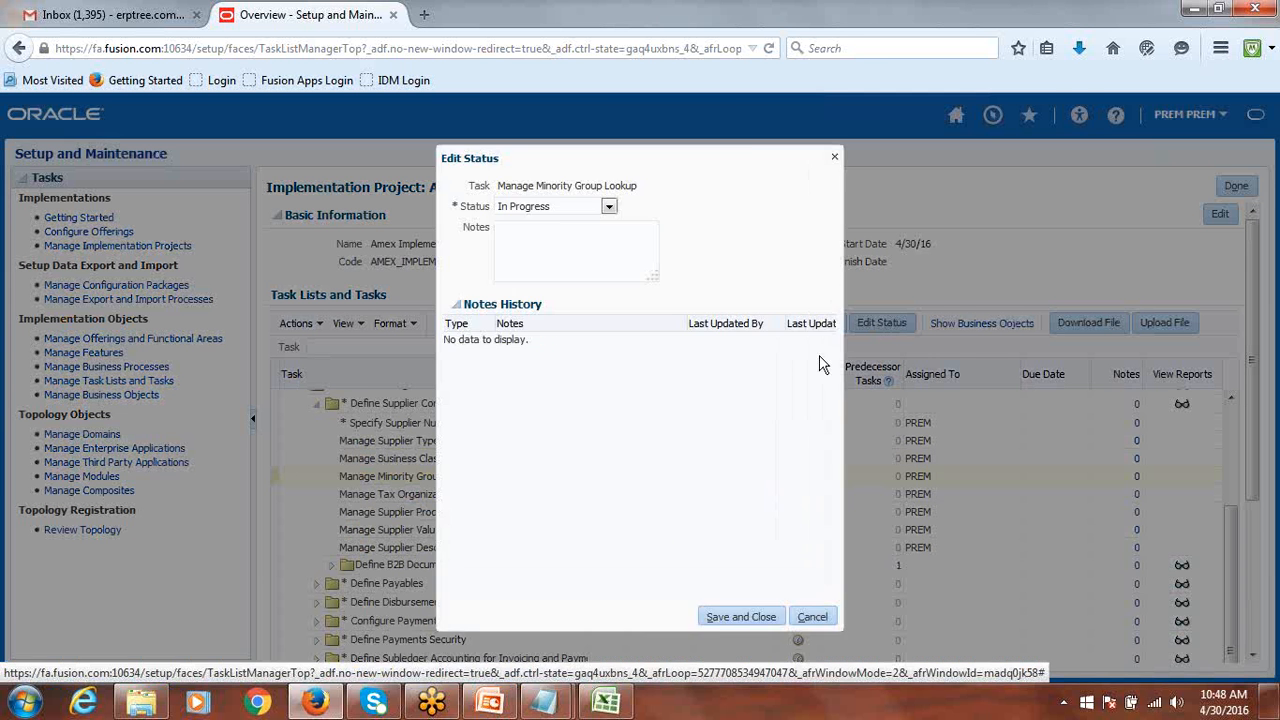
pyautogui.click(608, 323)
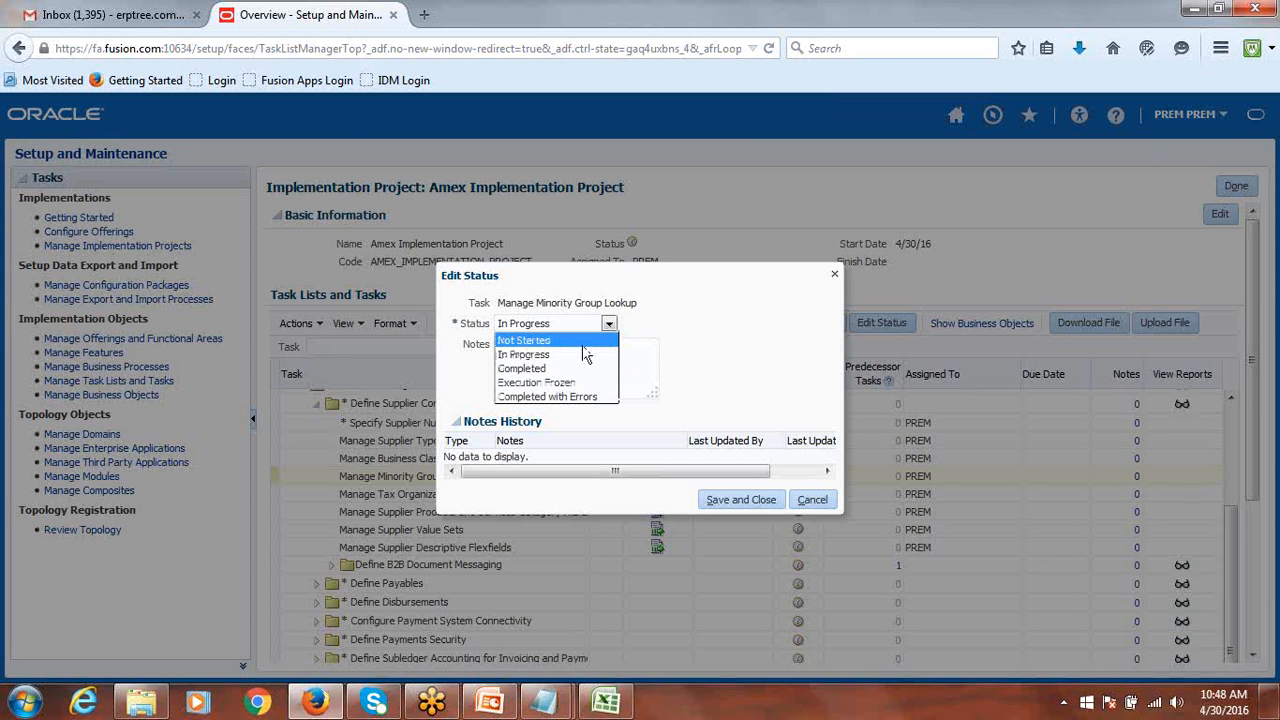
pyautogui.click(560, 370)
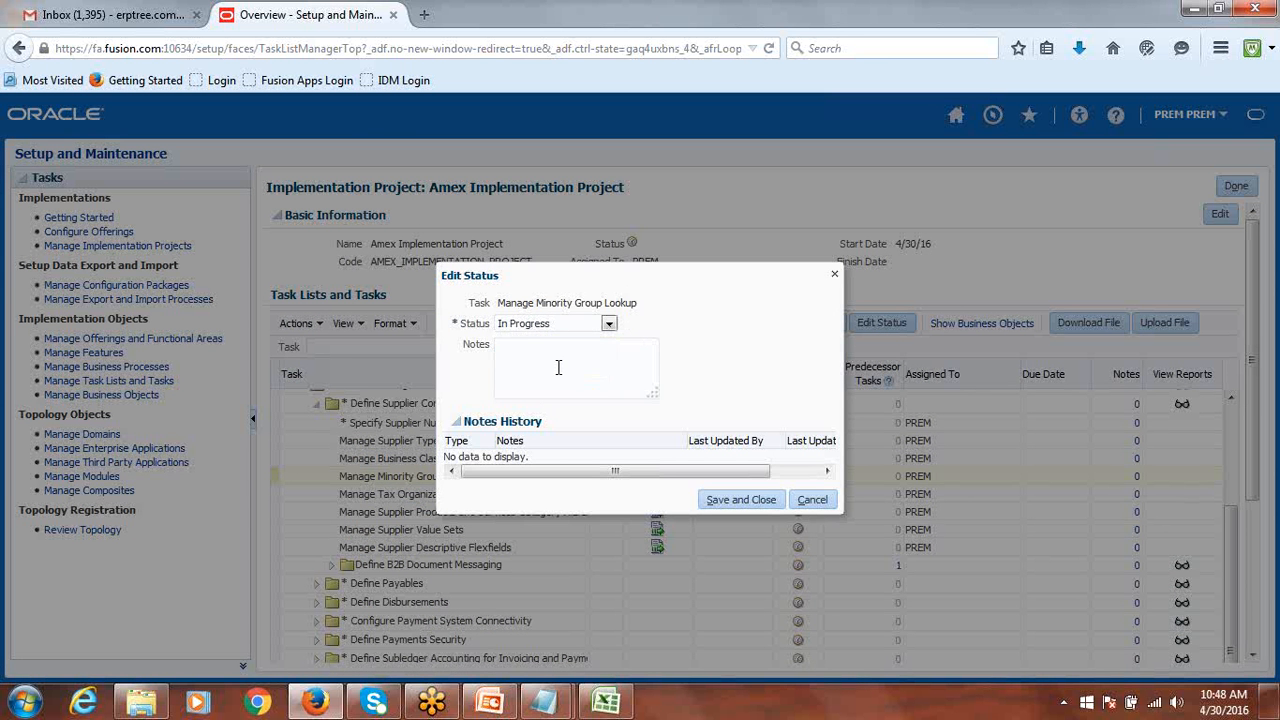
pyautogui.click(733, 500)
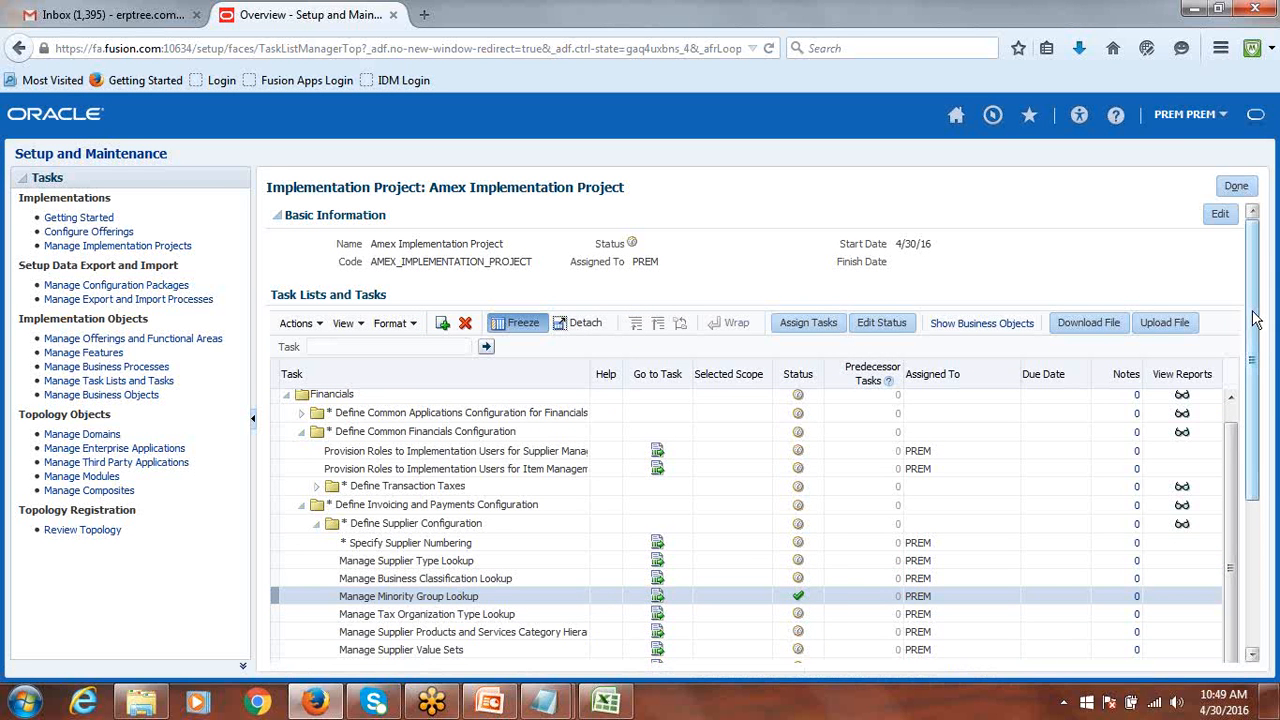
pyautogui.moveTo(1258, 320); pyautogui.dragTo(1262, 447)
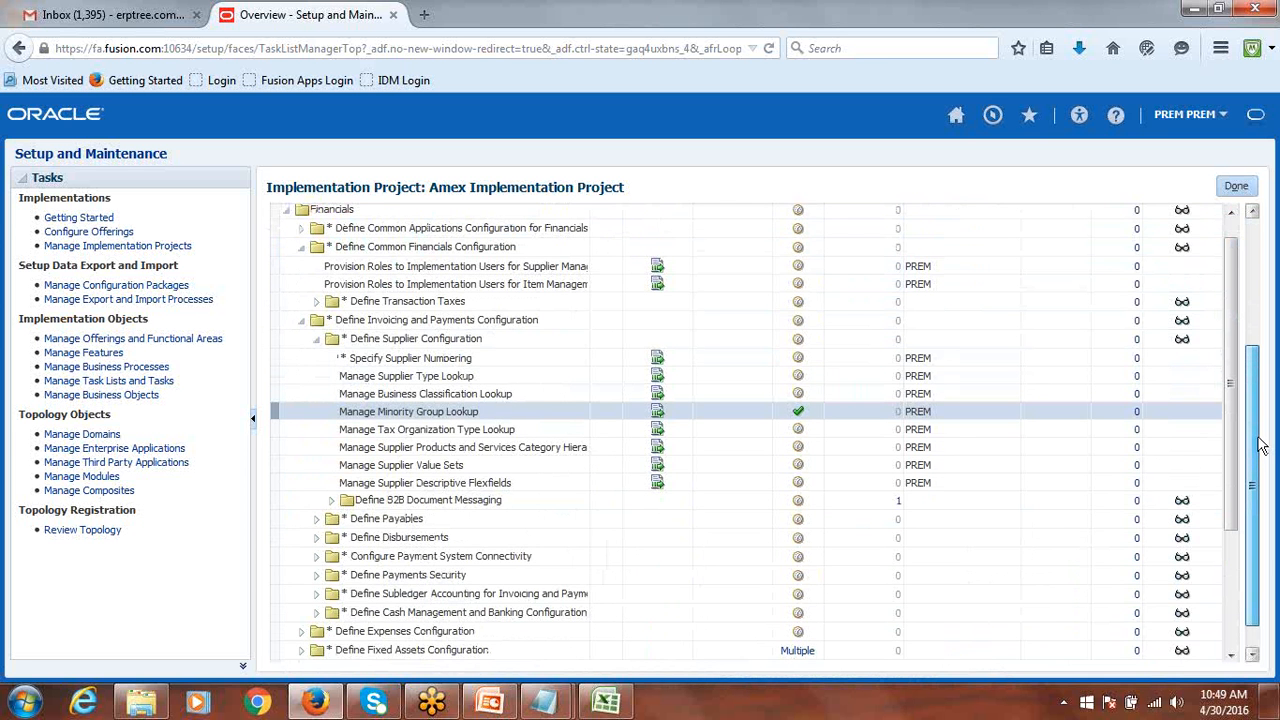
pyautogui.moveTo(1262, 447); pyautogui.dragTo(1260, 407)
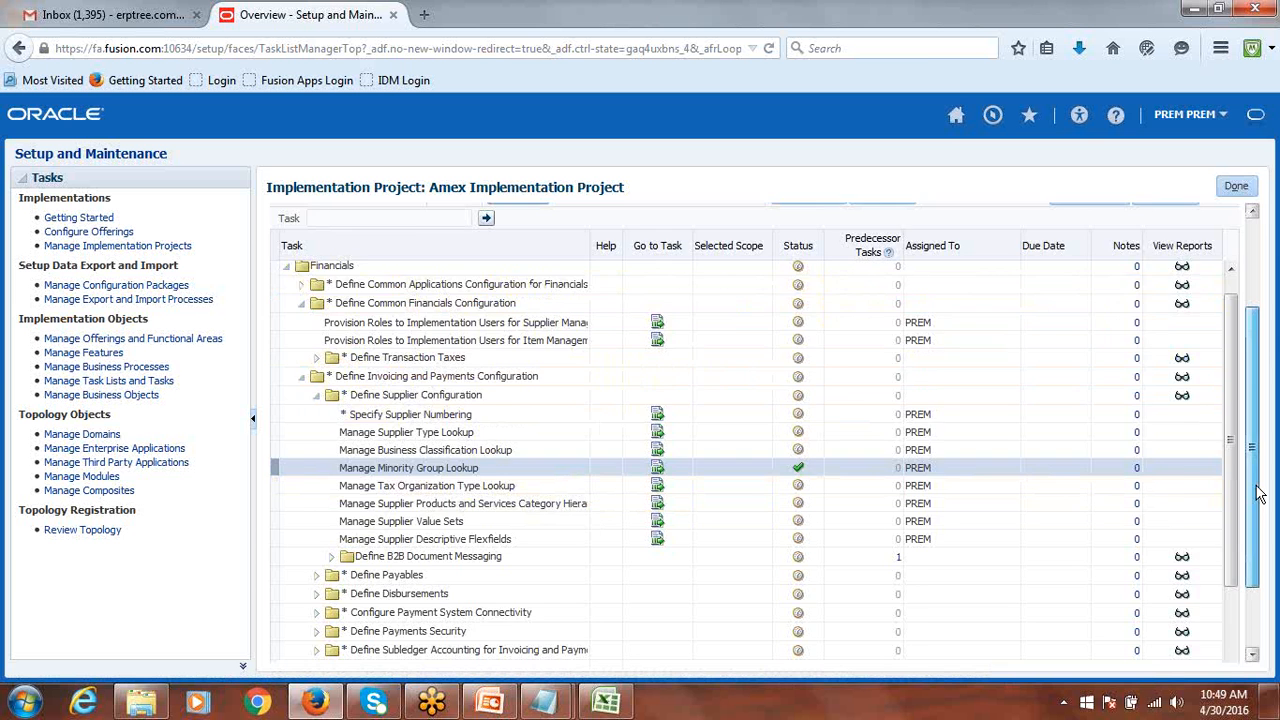
pyautogui.moveTo(1258, 507); pyautogui.dragTo(1261, 388)
# Back on Overview, read the Assignments by Status chart: 822 assigned, 439 unassigned tasks.
pyautogui.click(1238, 188)
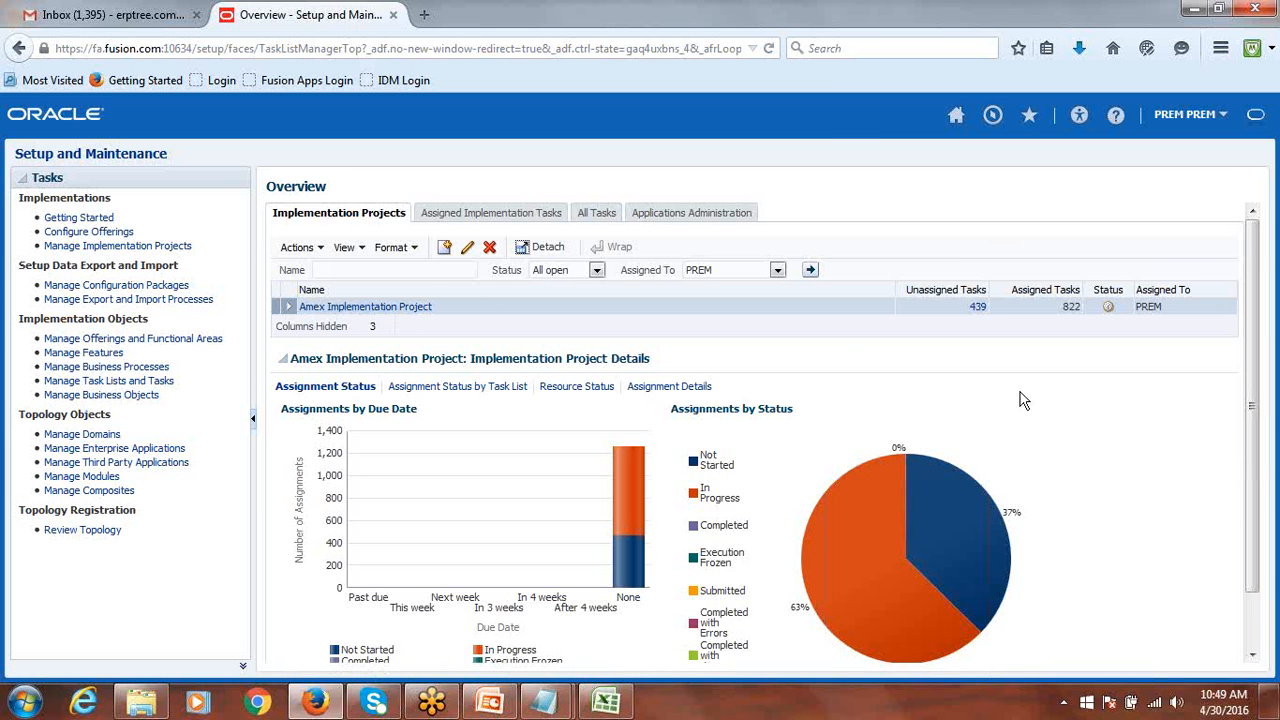
pyautogui.scroll(-2, 1015, 380)
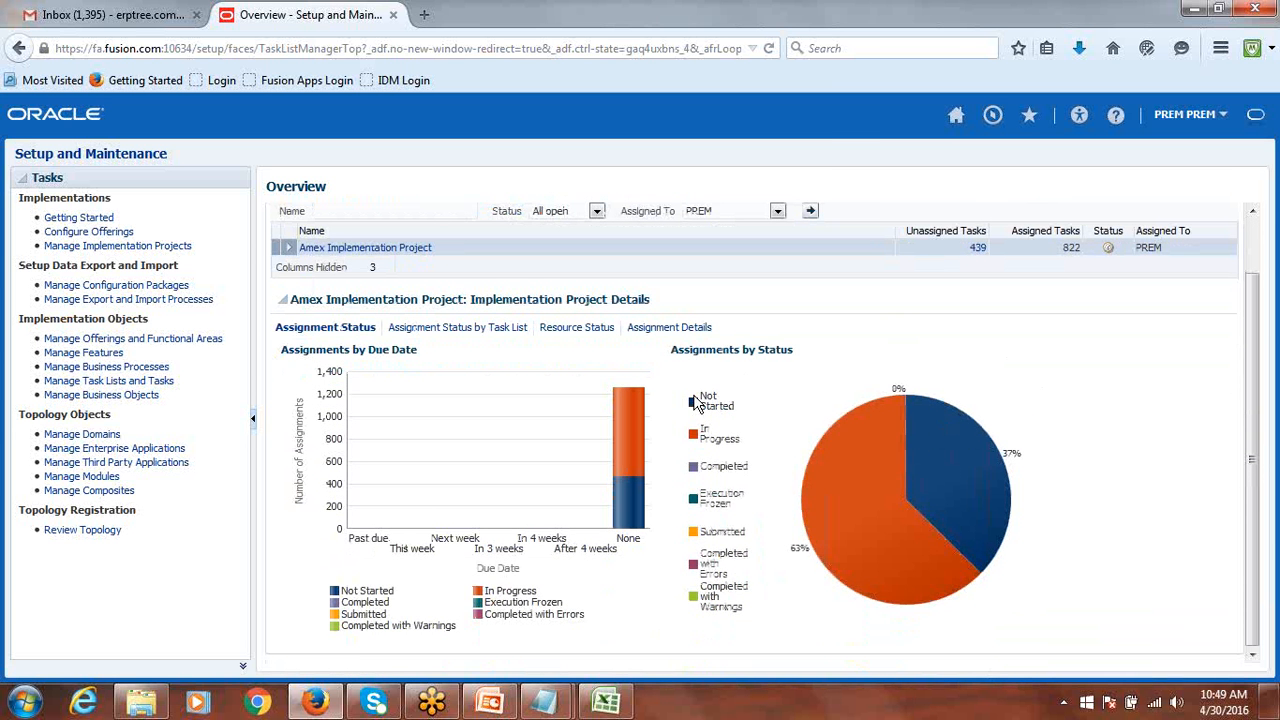
pyautogui.moveTo(920, 462)
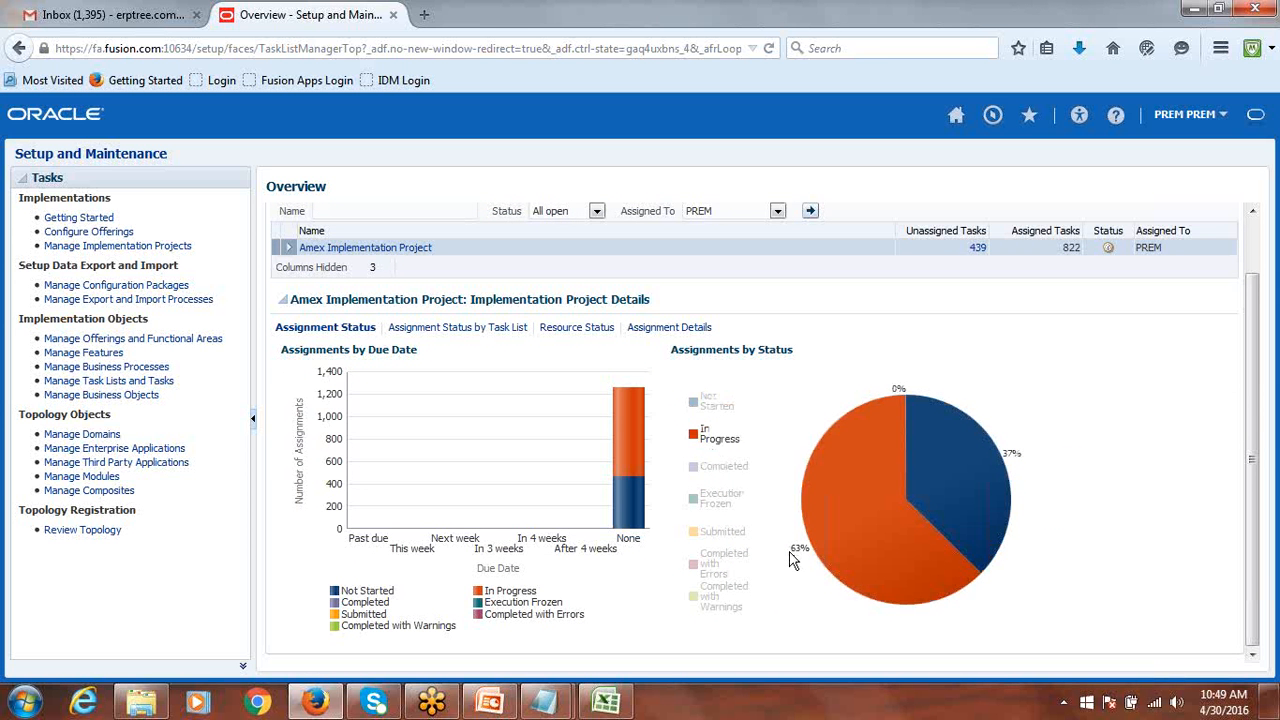
pyautogui.moveTo(800, 558)
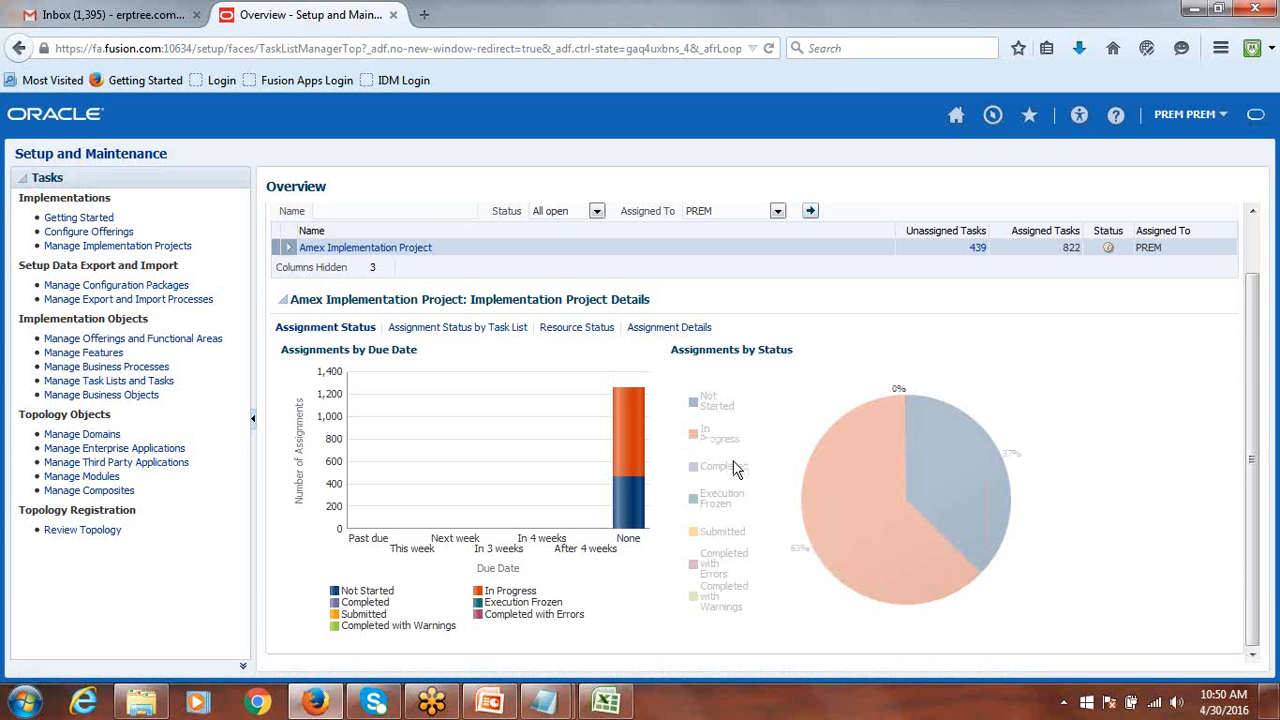
pyautogui.moveTo(793, 474)
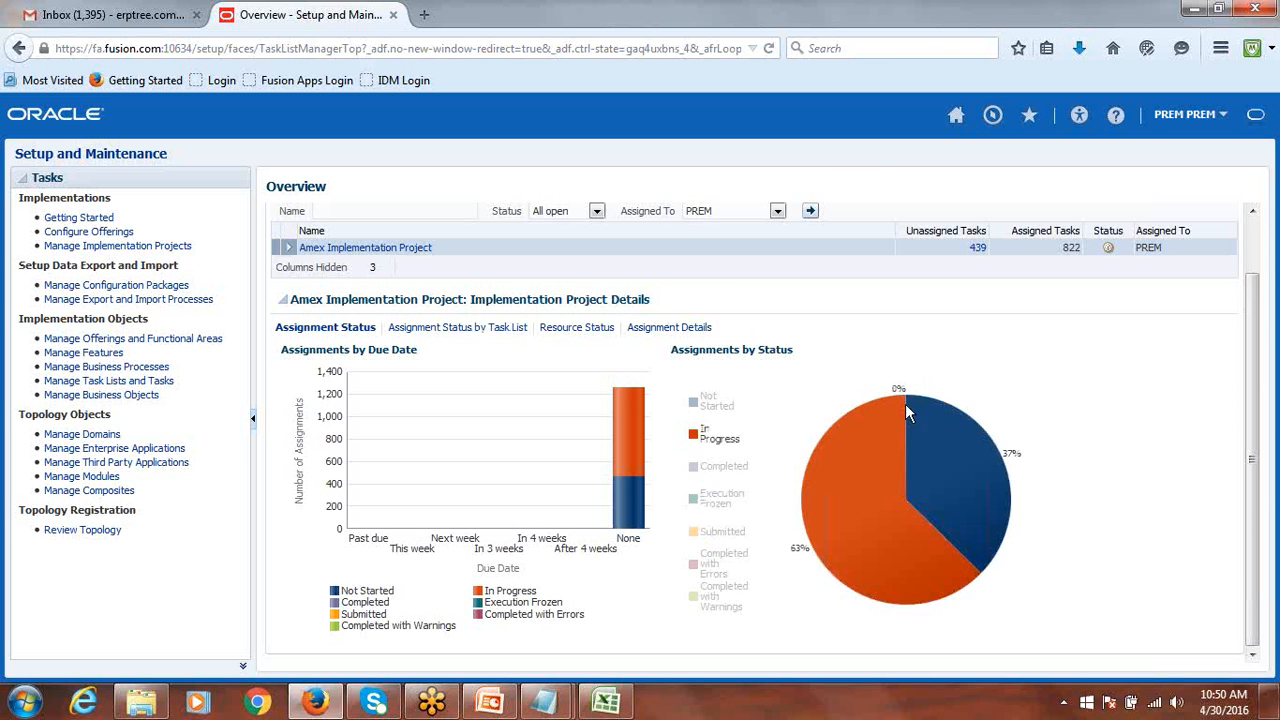
pyautogui.click(415, 329)
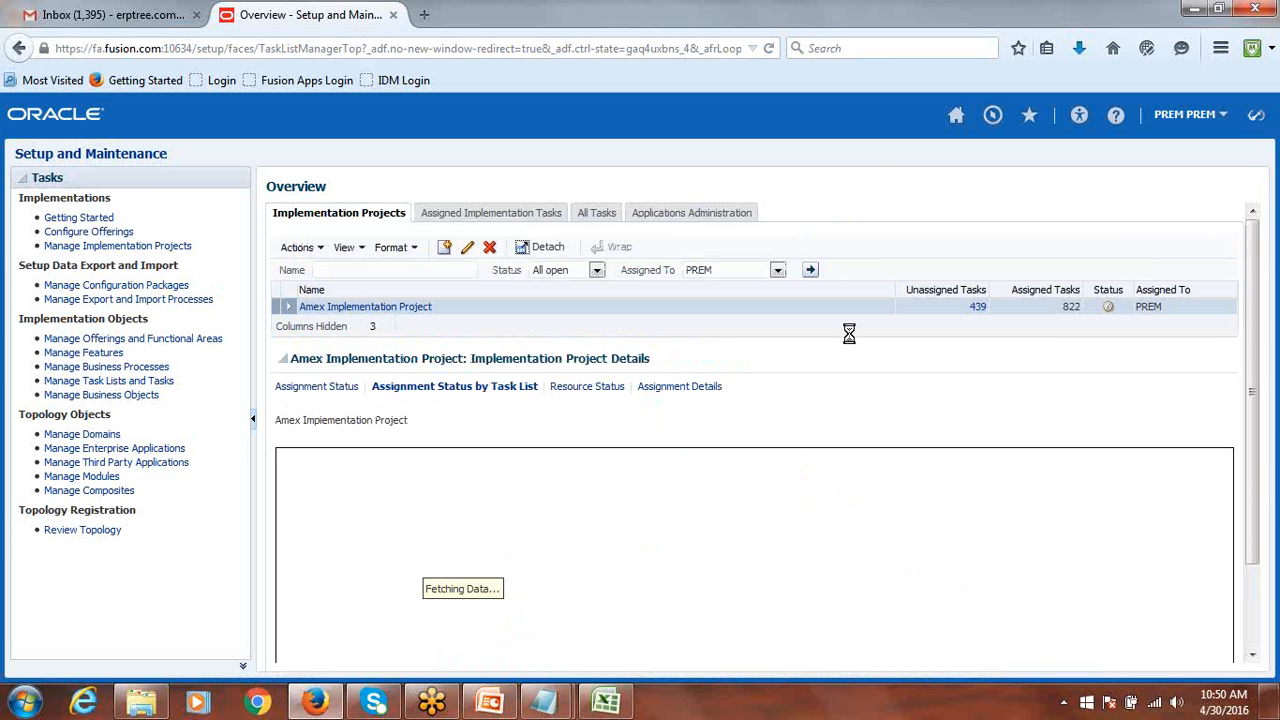
# Chart the Amex project's incomplete tasks by assigned resource and inspect each resource's bar.
pyautogui.scroll(-2, 842, 420)
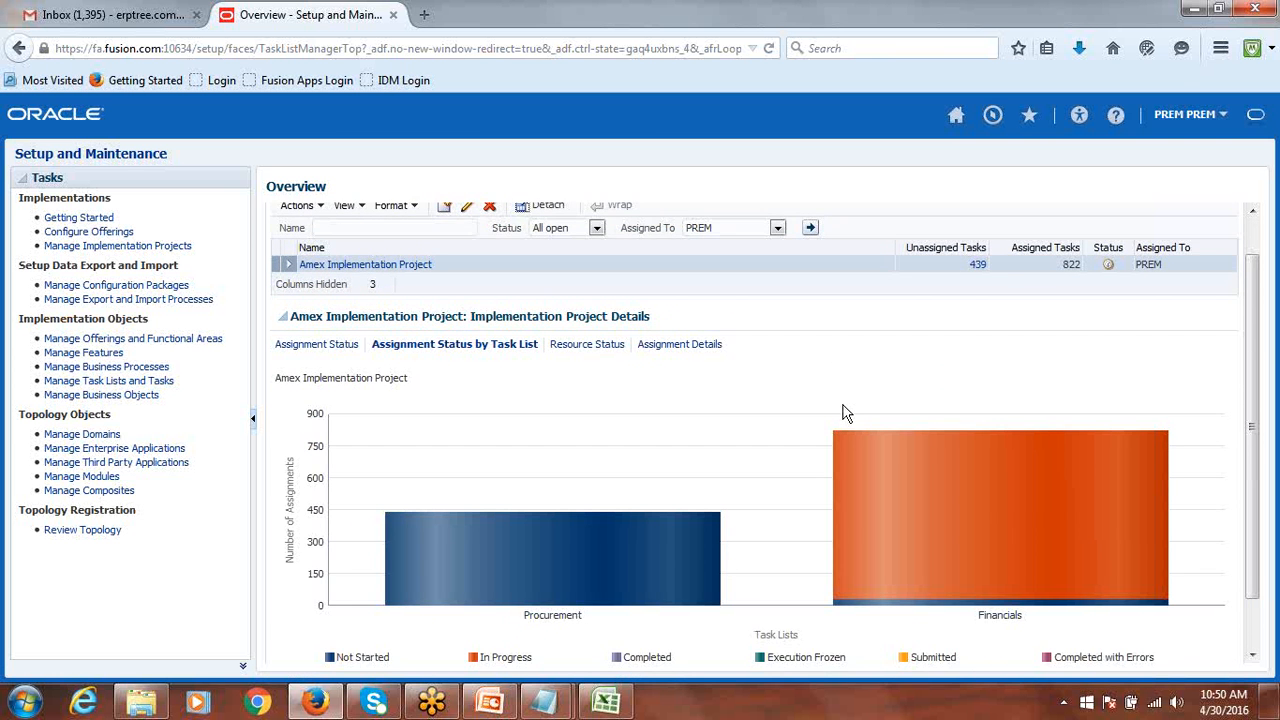
pyautogui.scroll(-1, 529, 622)
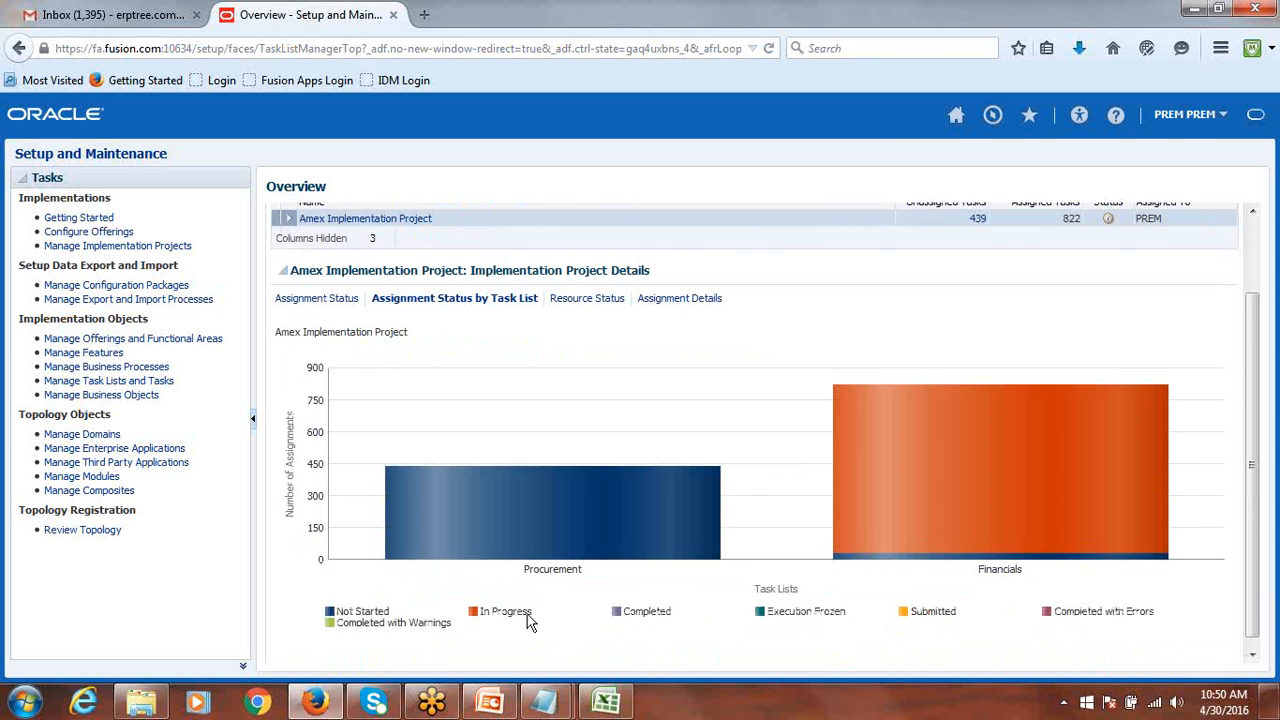
pyautogui.click(583, 290)
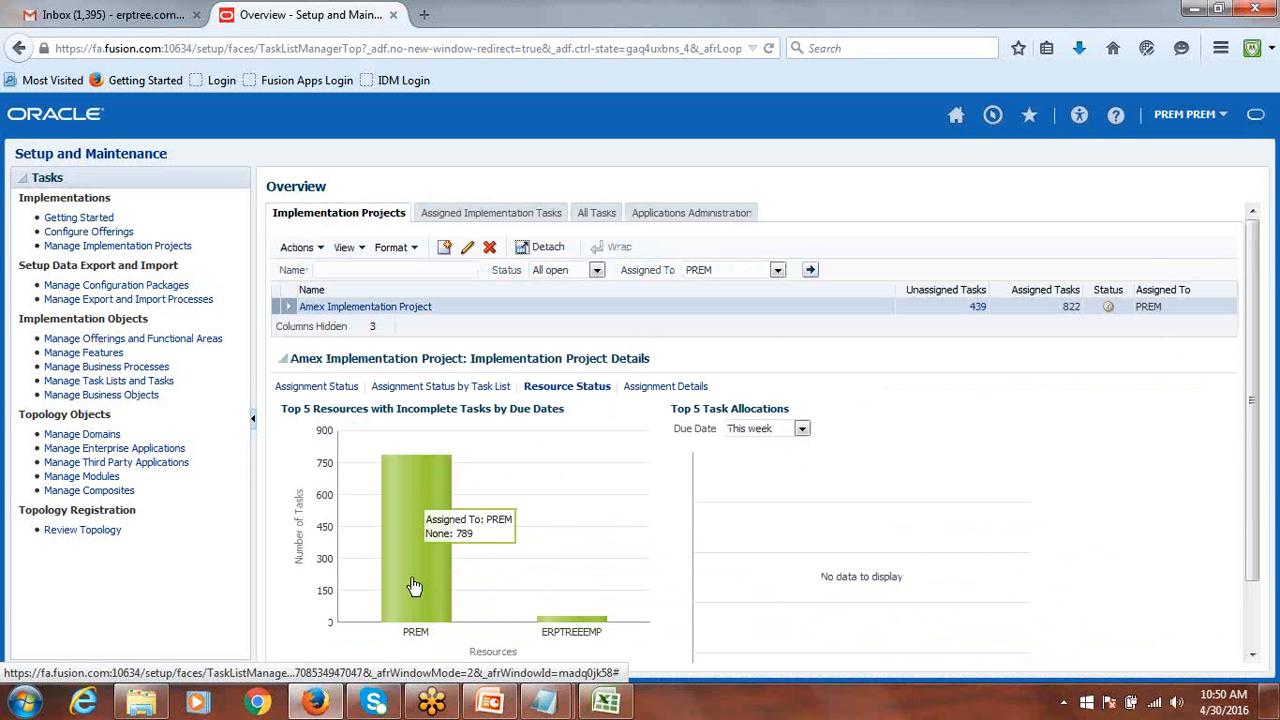
pyautogui.moveTo(408, 500)
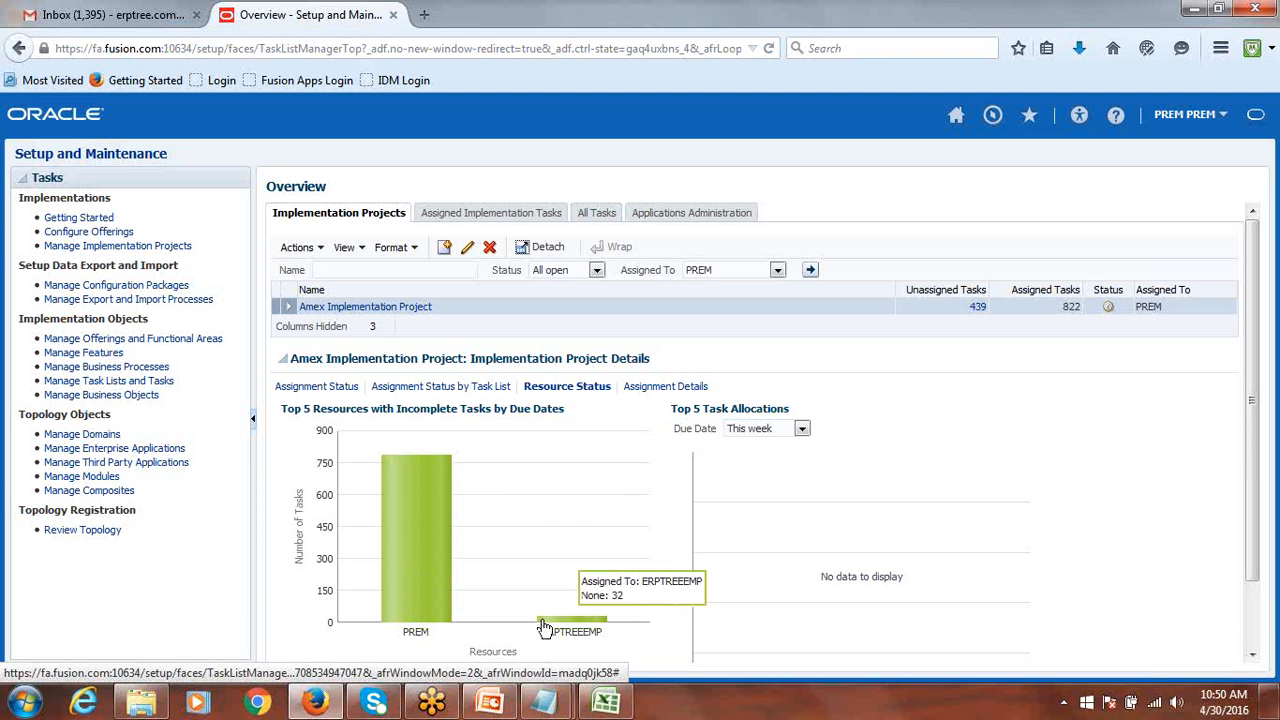
pyautogui.moveTo(606, 625)
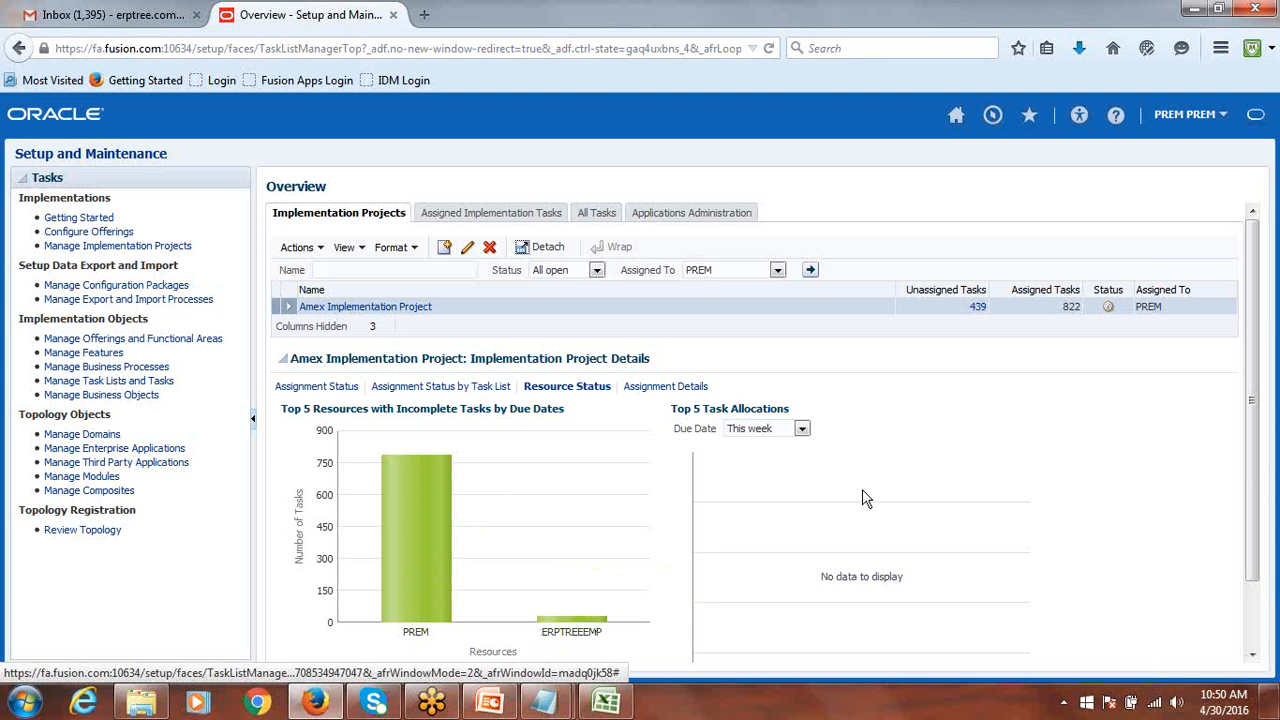
pyautogui.scroll(-1, 909, 499)
# View the Amex project's detailed assignment list, then return to its Assignment Status charts.
pyautogui.click(651, 311)
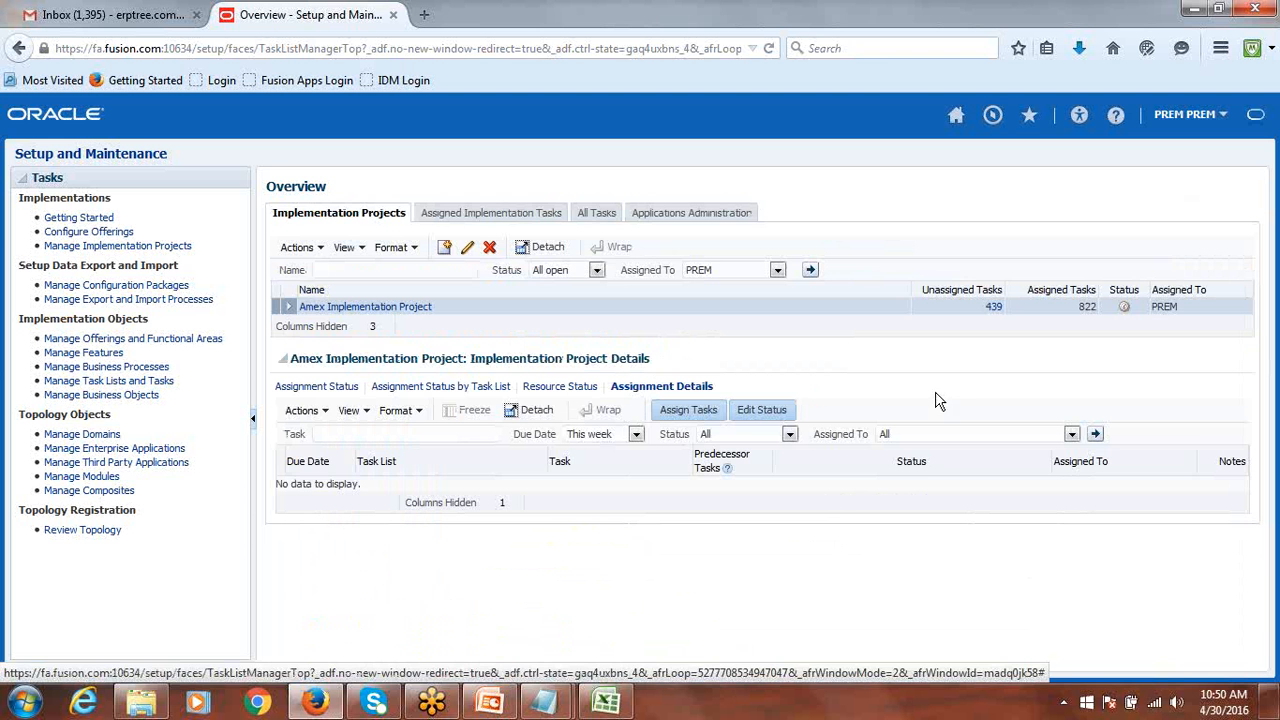
pyautogui.click(326, 386)
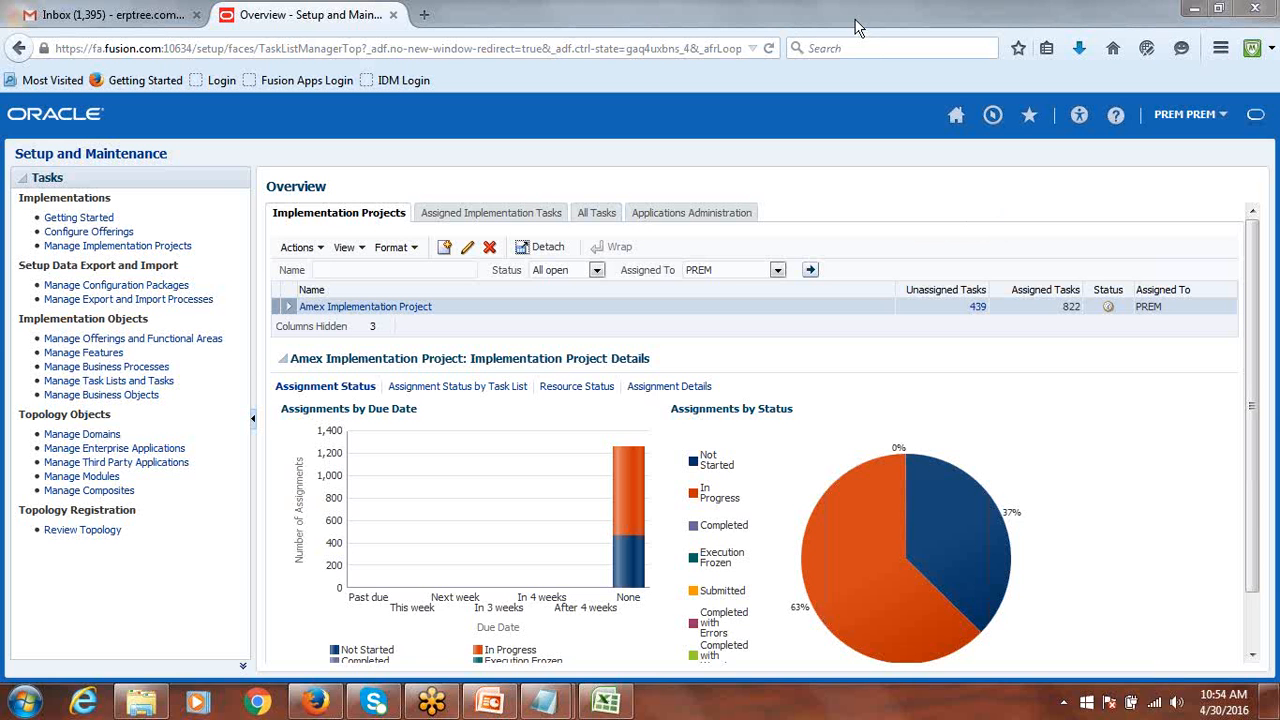
# Look over the Financials offering's documents, then return to the Getting Started page.
pyautogui.click(94, 216)
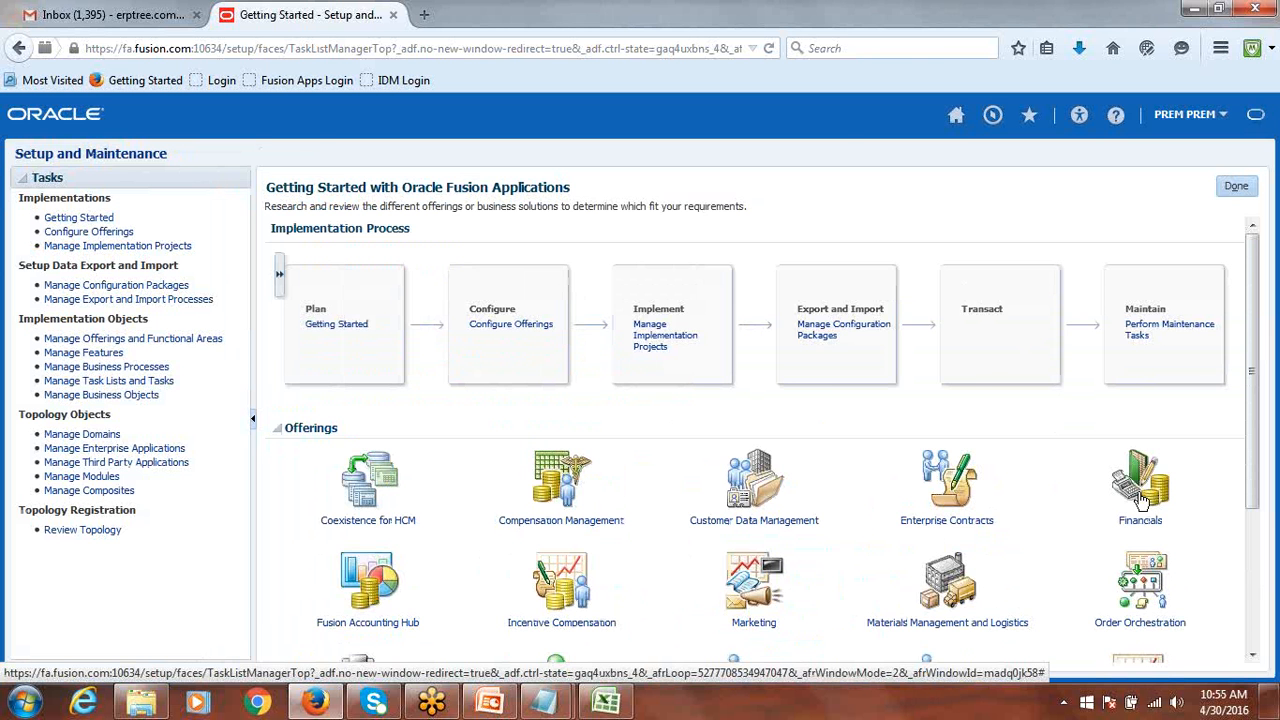
pyautogui.moveTo(1138, 493)
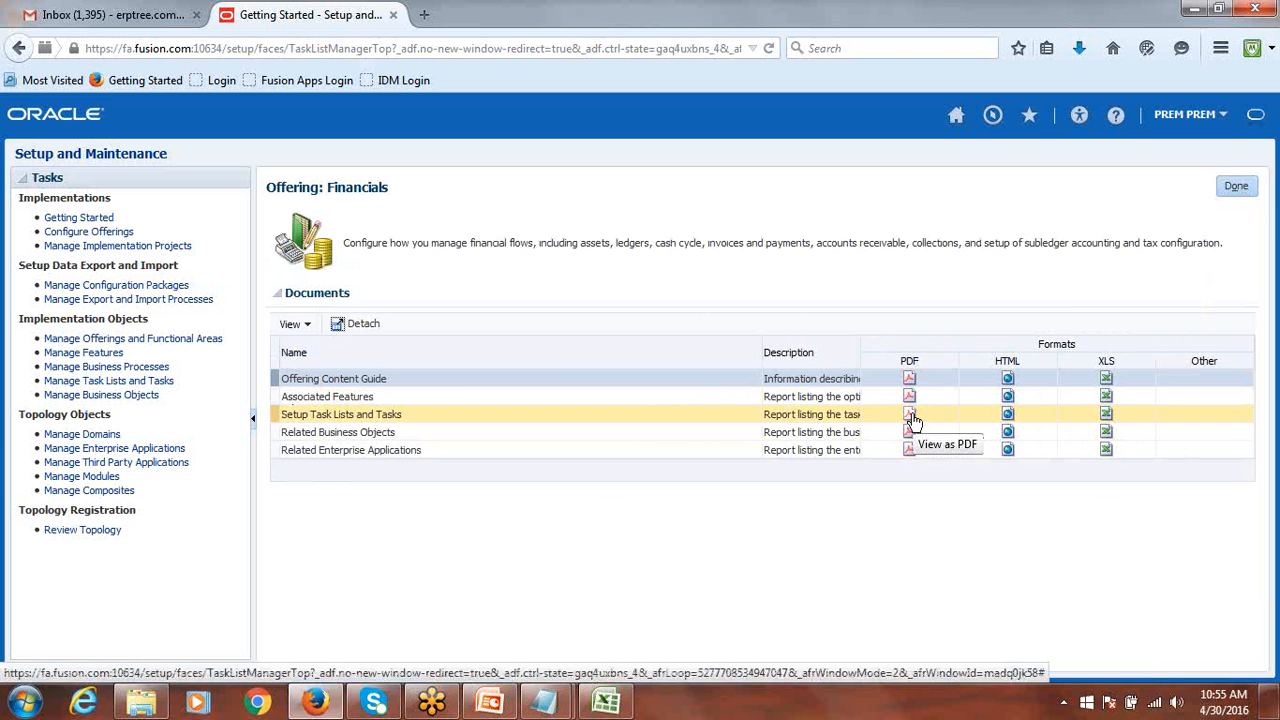
pyautogui.click(1238, 189)
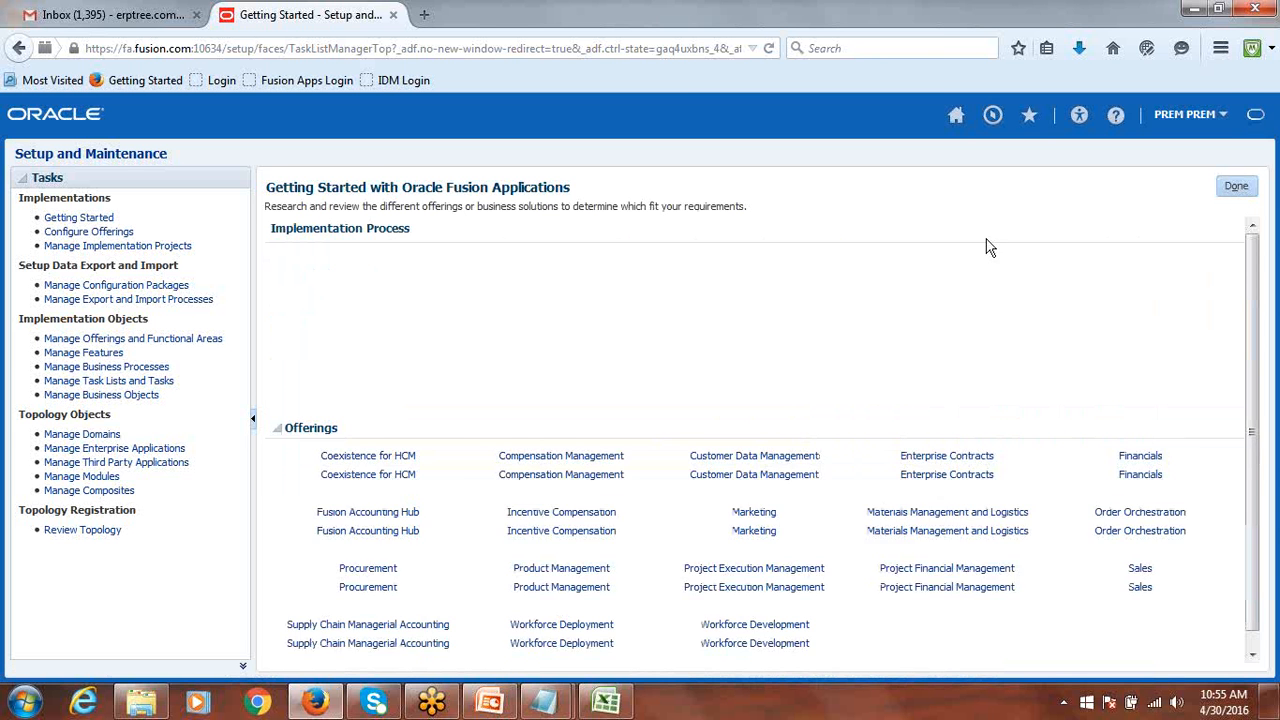